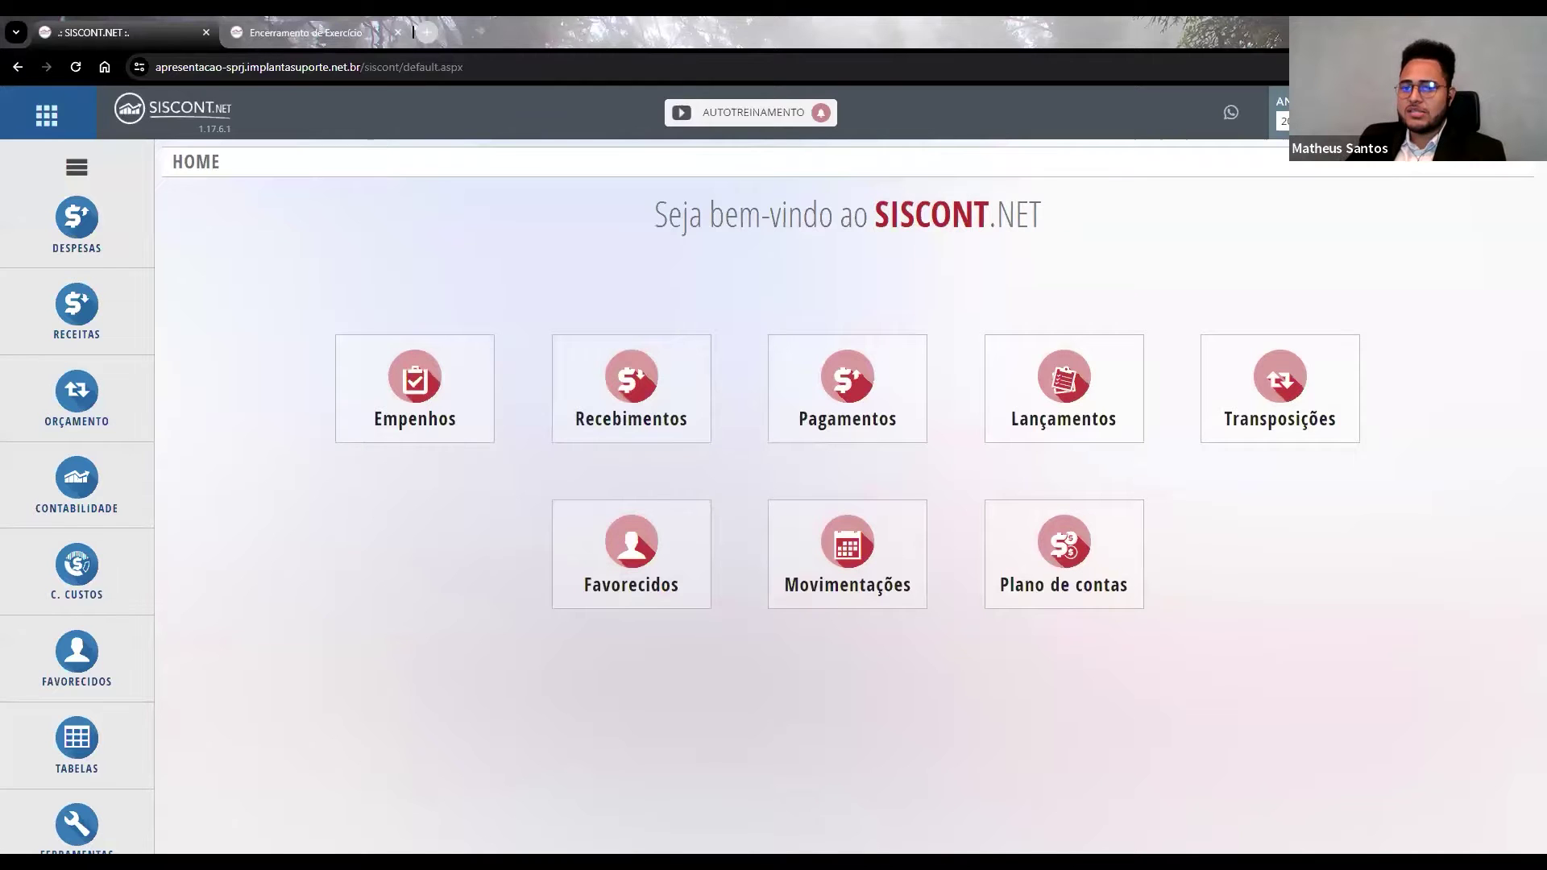
Open the Empenhos listing in the Despesas module.
{"action": "left_click", "coordinate": [33, 332]}
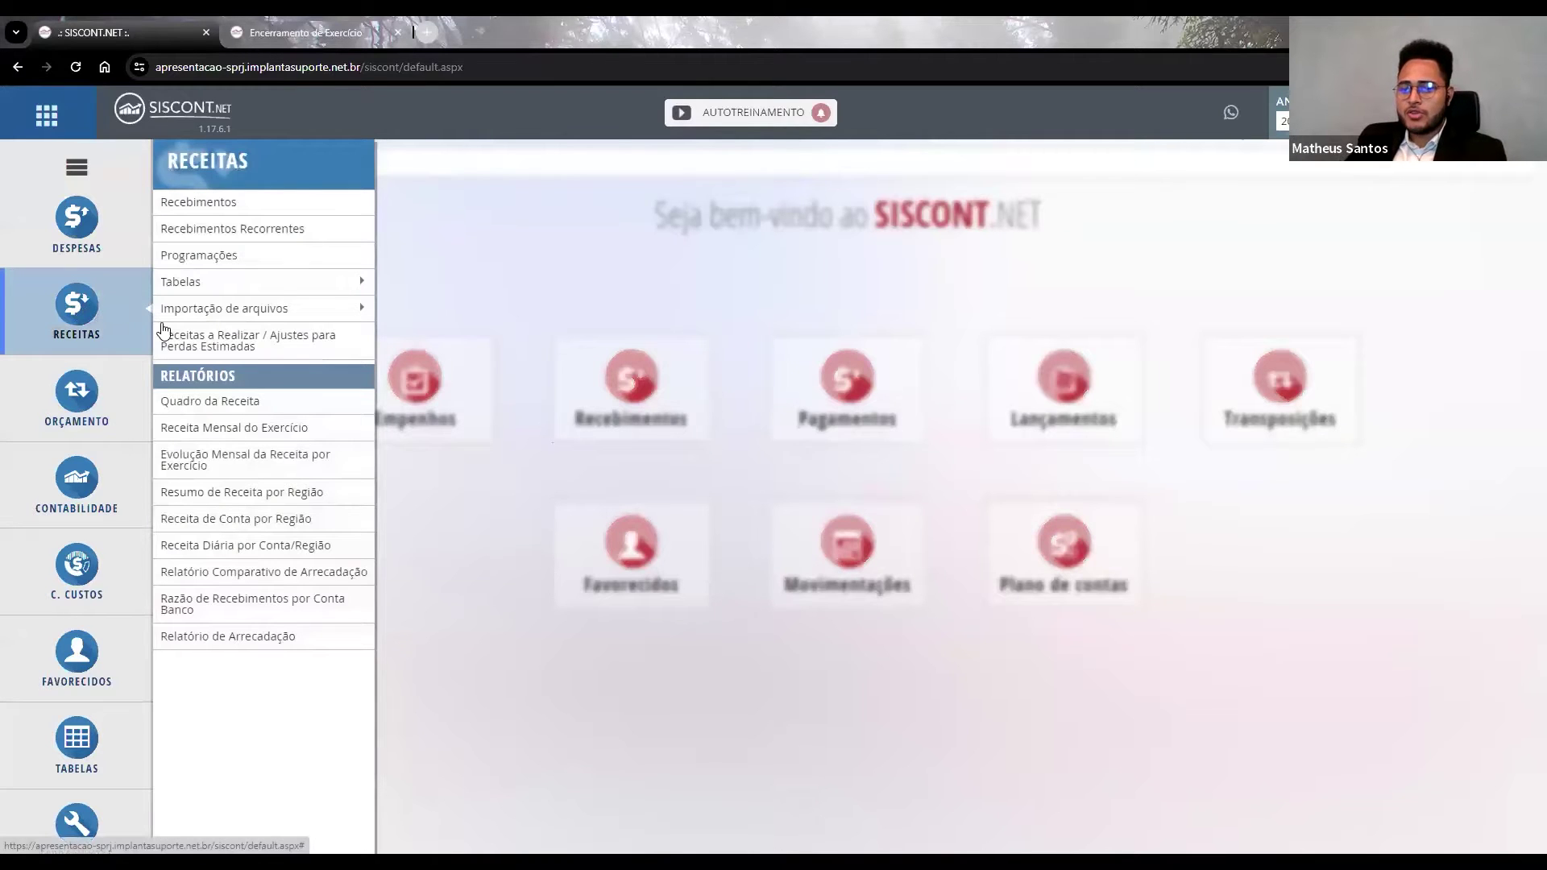
{"action": "left_click", "coordinate": [262, 338]}
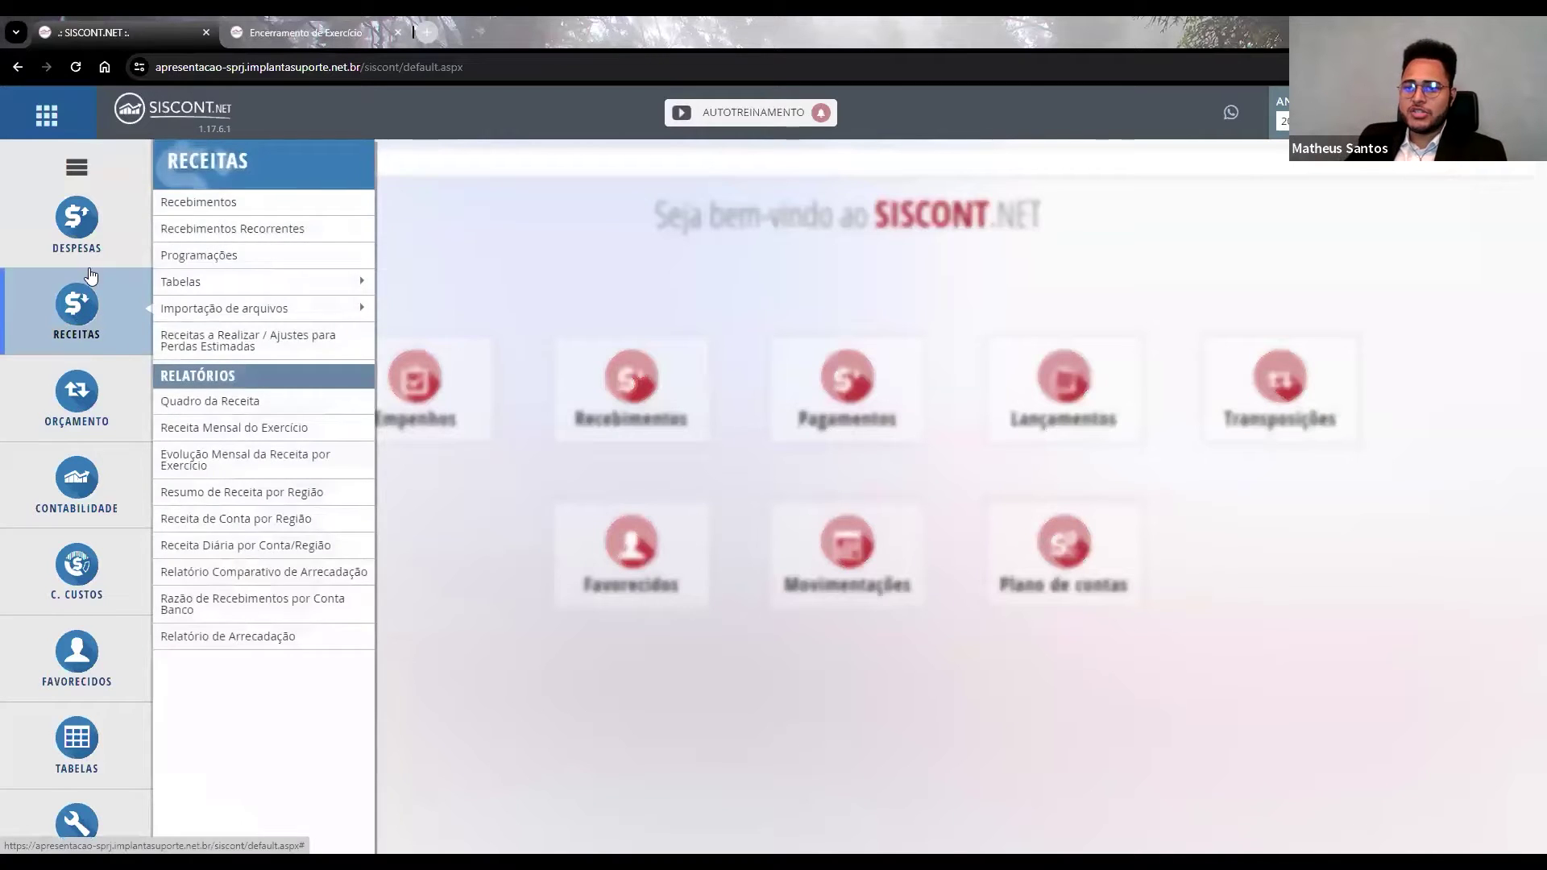
{"action": "mouse_move", "coordinate": [145, 232]}
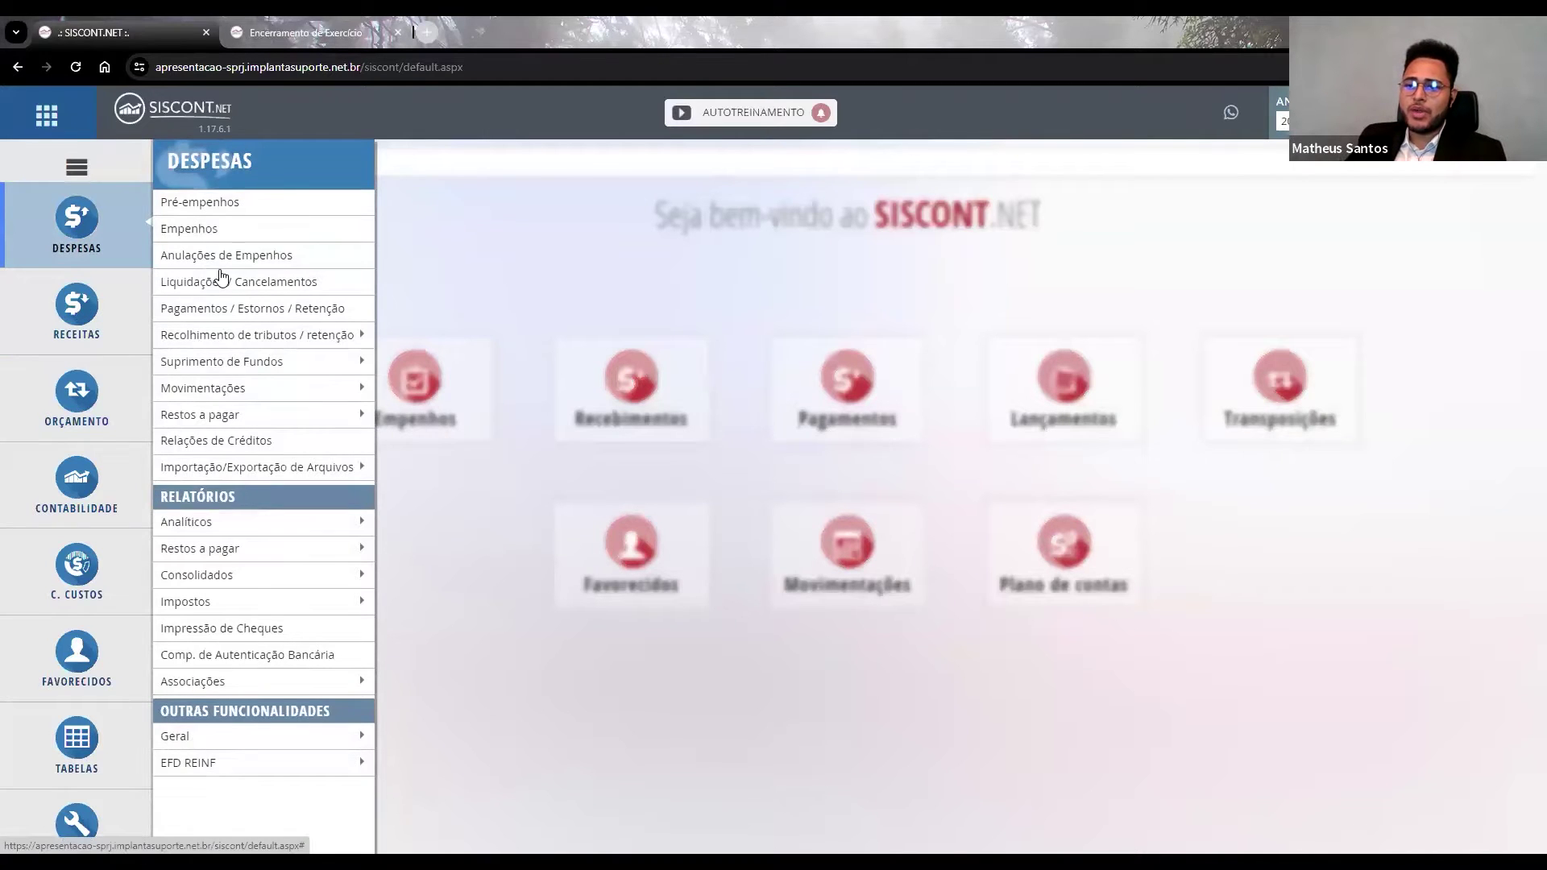
{"action": "left_click", "coordinate": [204, 238]}
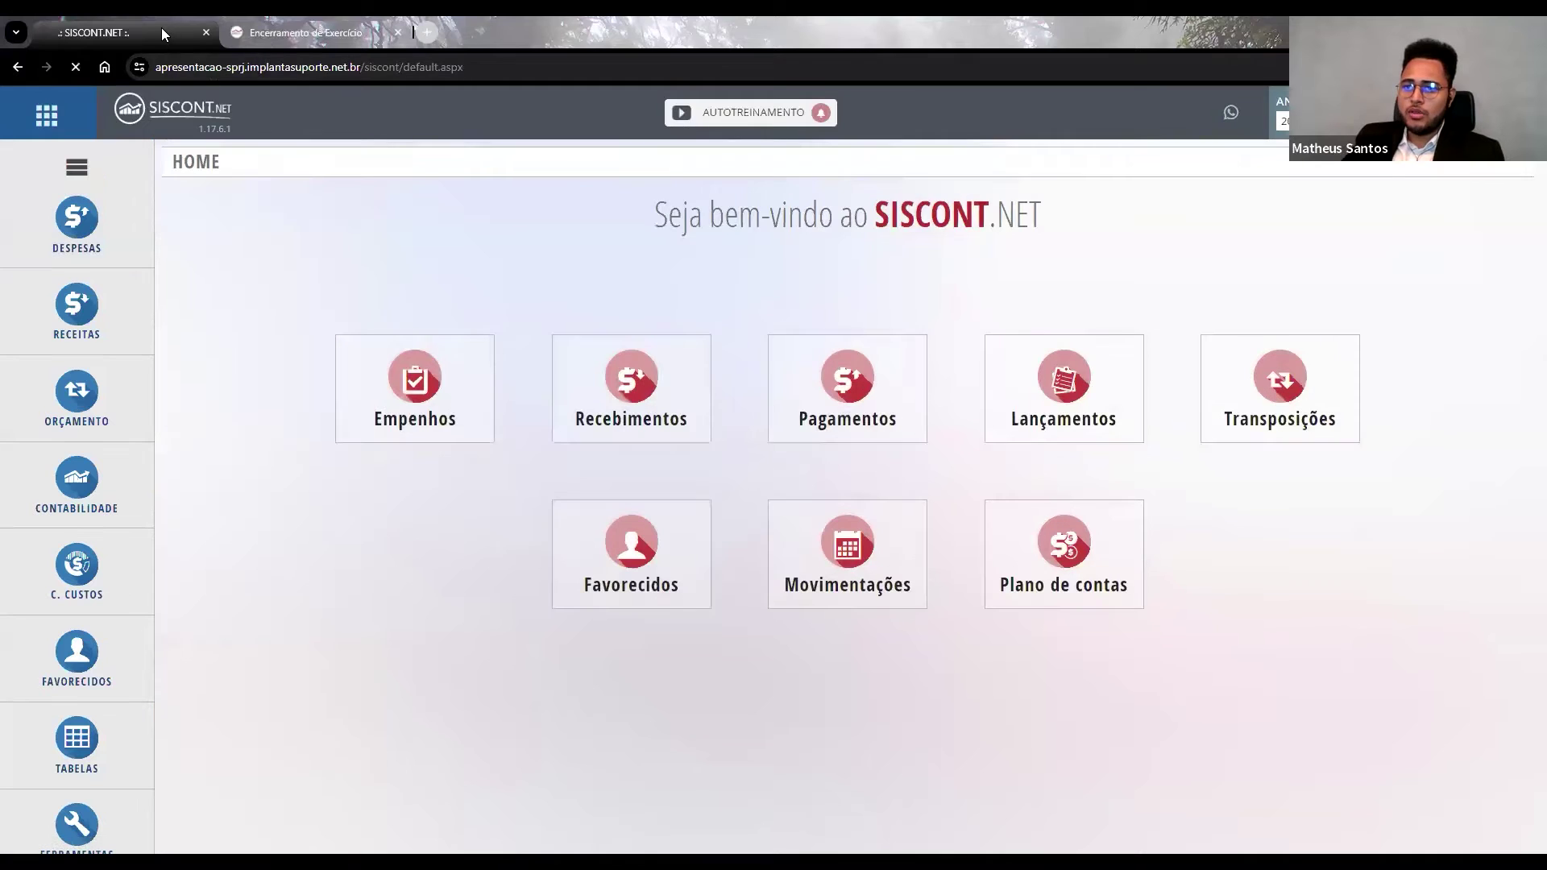
Search the empenhos by period, from 01/01/2023 to 31/12/2023, and look through the listing.
{"action": "mouse_move", "coordinate": [103, 303]}
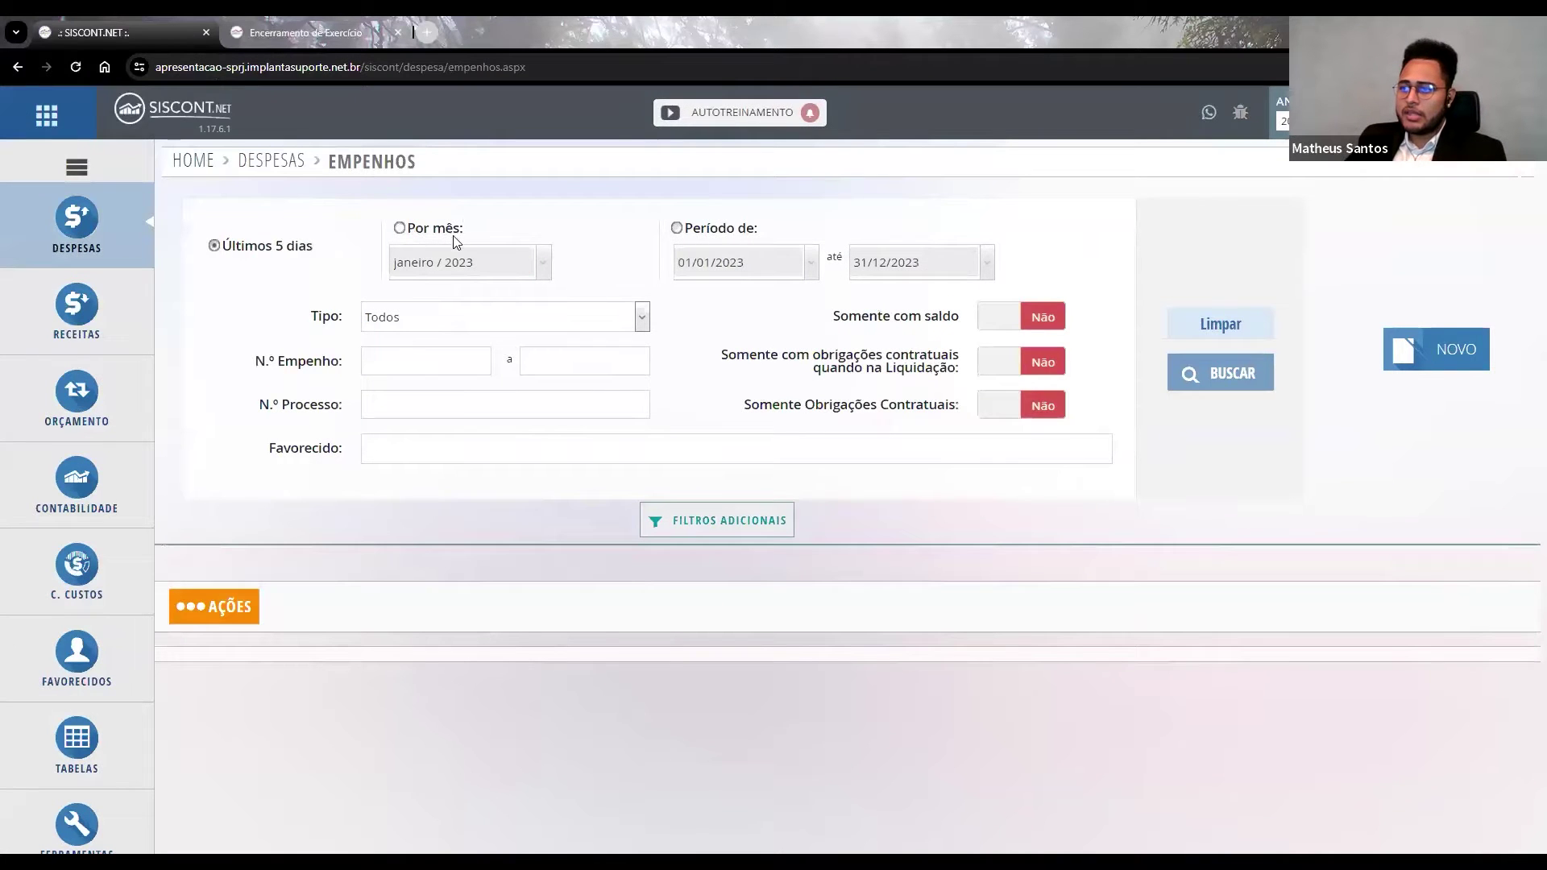
{"action": "left_click", "coordinate": [677, 229]}
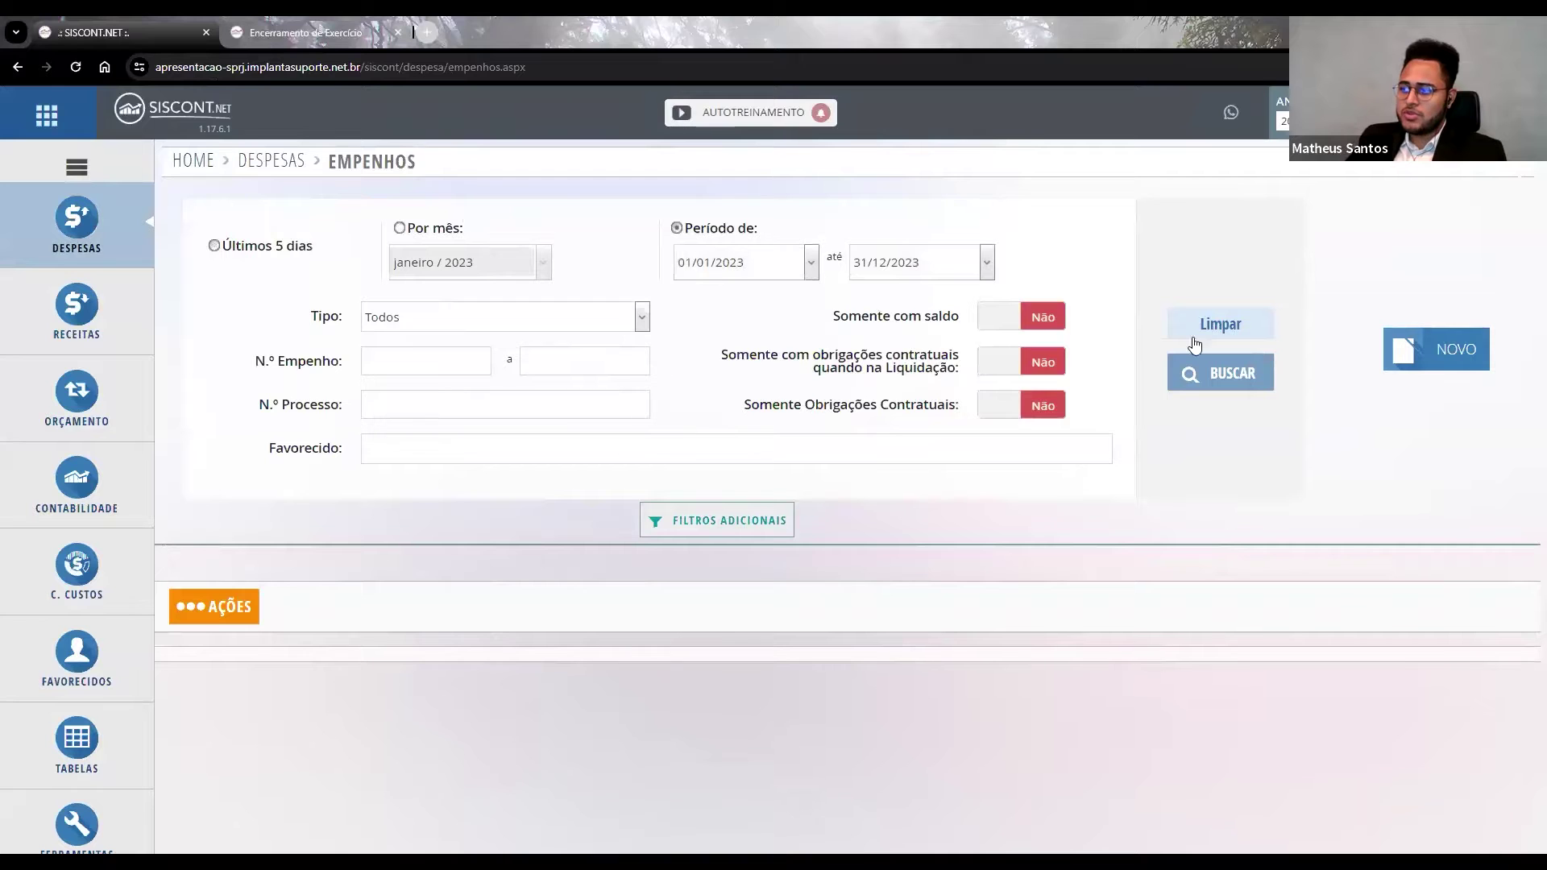
{"action": "left_click", "coordinate": [1177, 369]}
{"action": "scroll", "coordinate": [1353, 622], "scroll_direction": "down", "scroll_amount": 1}
{"action": "scroll", "coordinate": [805, 484], "scroll_direction": "down", "scroll_amount": 3}
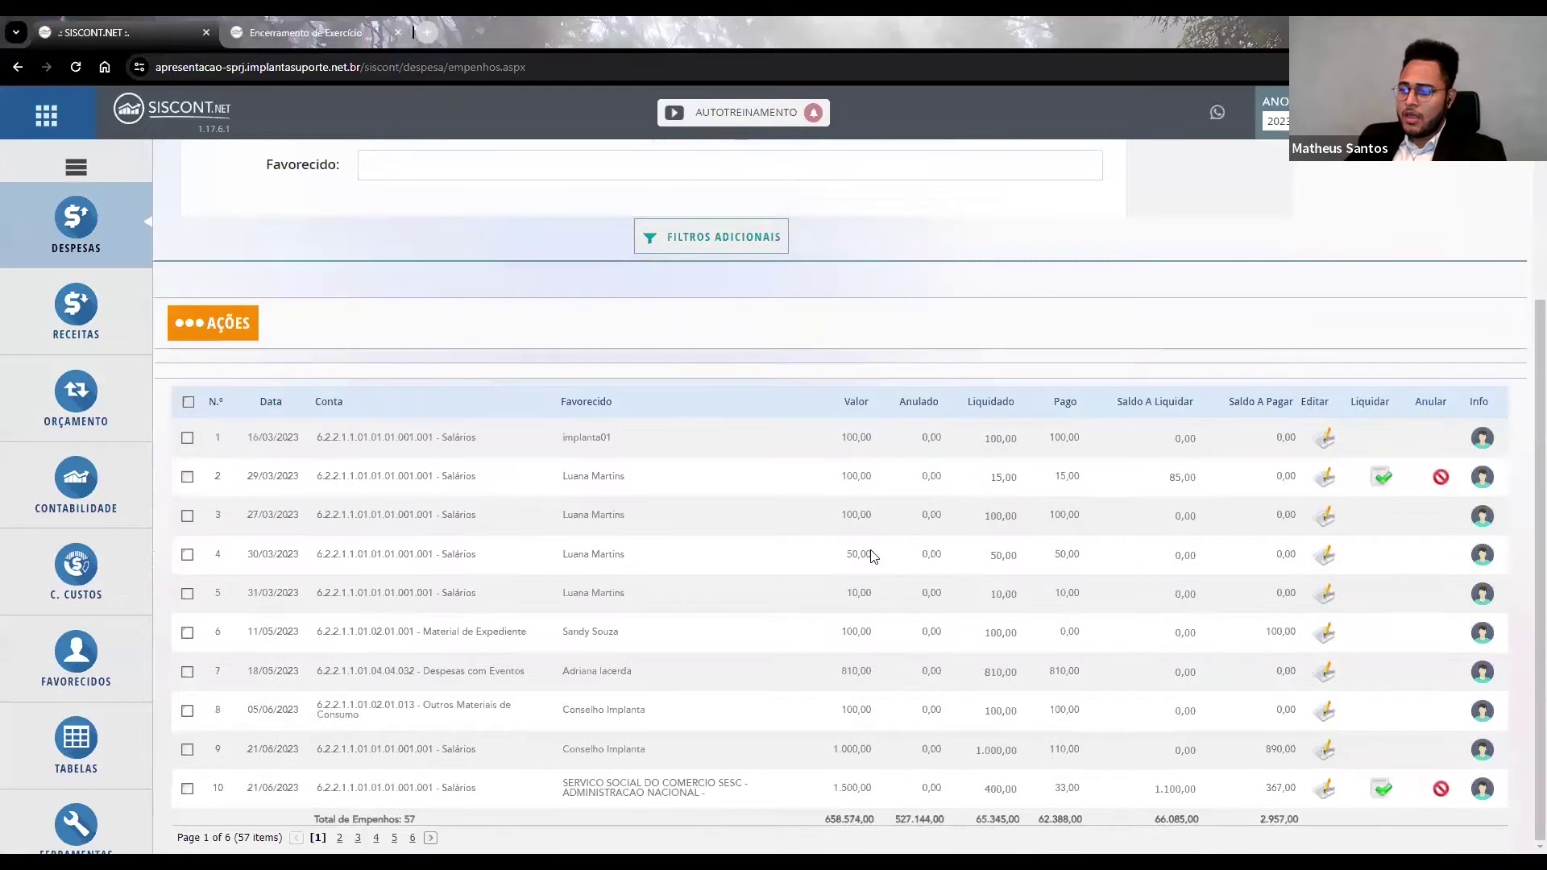
{"action": "scroll", "coordinate": [1306, 515], "scroll_direction": "up", "scroll_amount": 3}
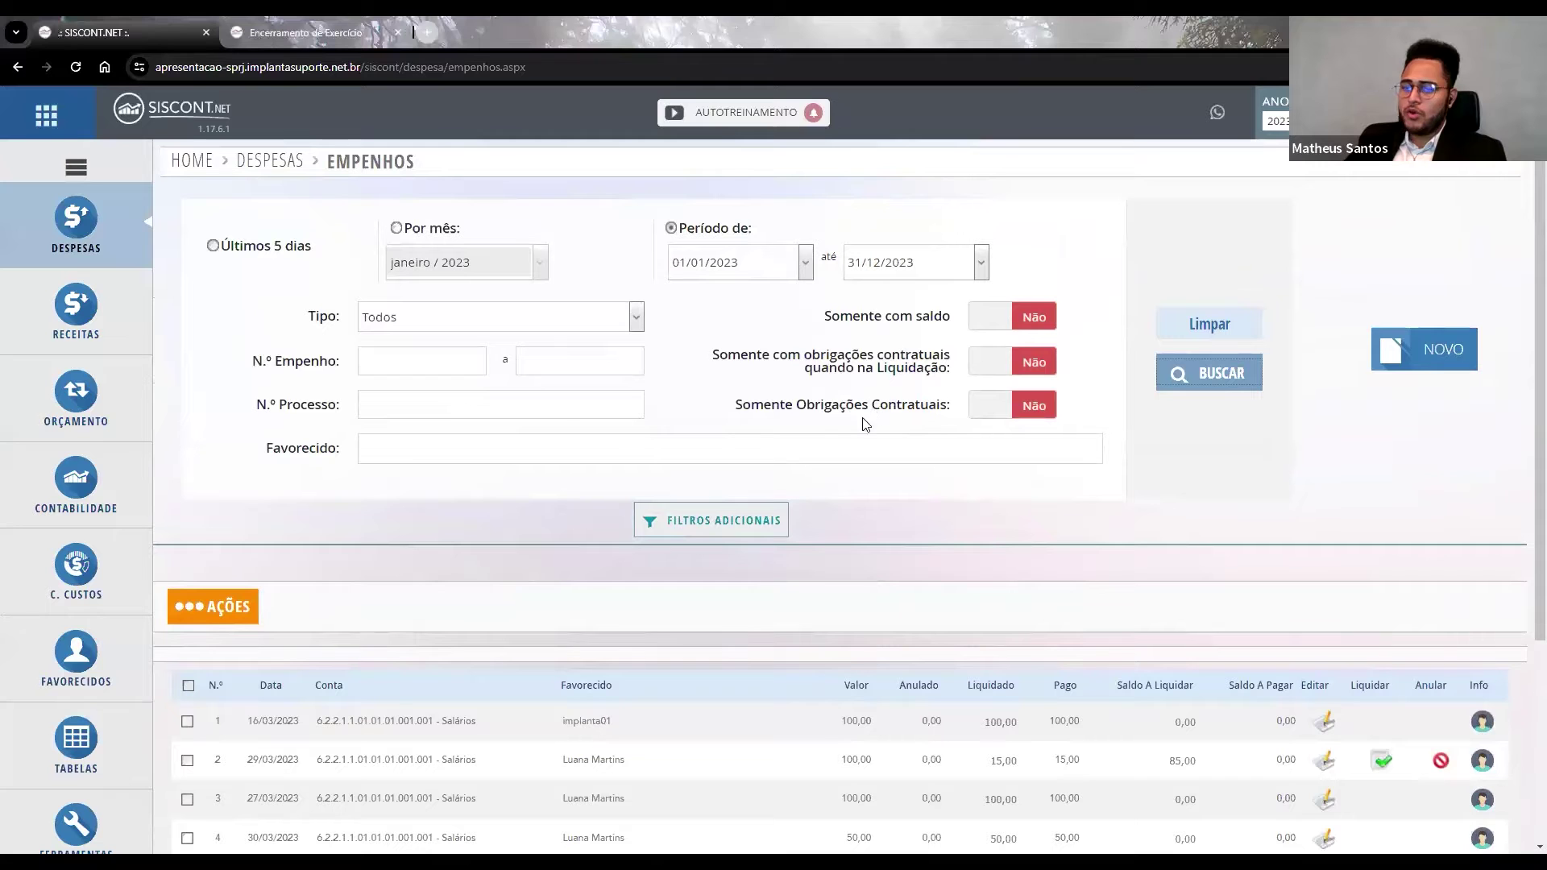
Restrict the empenhos search to records with an open balance by setting Somente com saldo to Sim.
{"action": "left_click", "coordinate": [993, 316]}
{"action": "left_click", "coordinate": [1225, 379]}
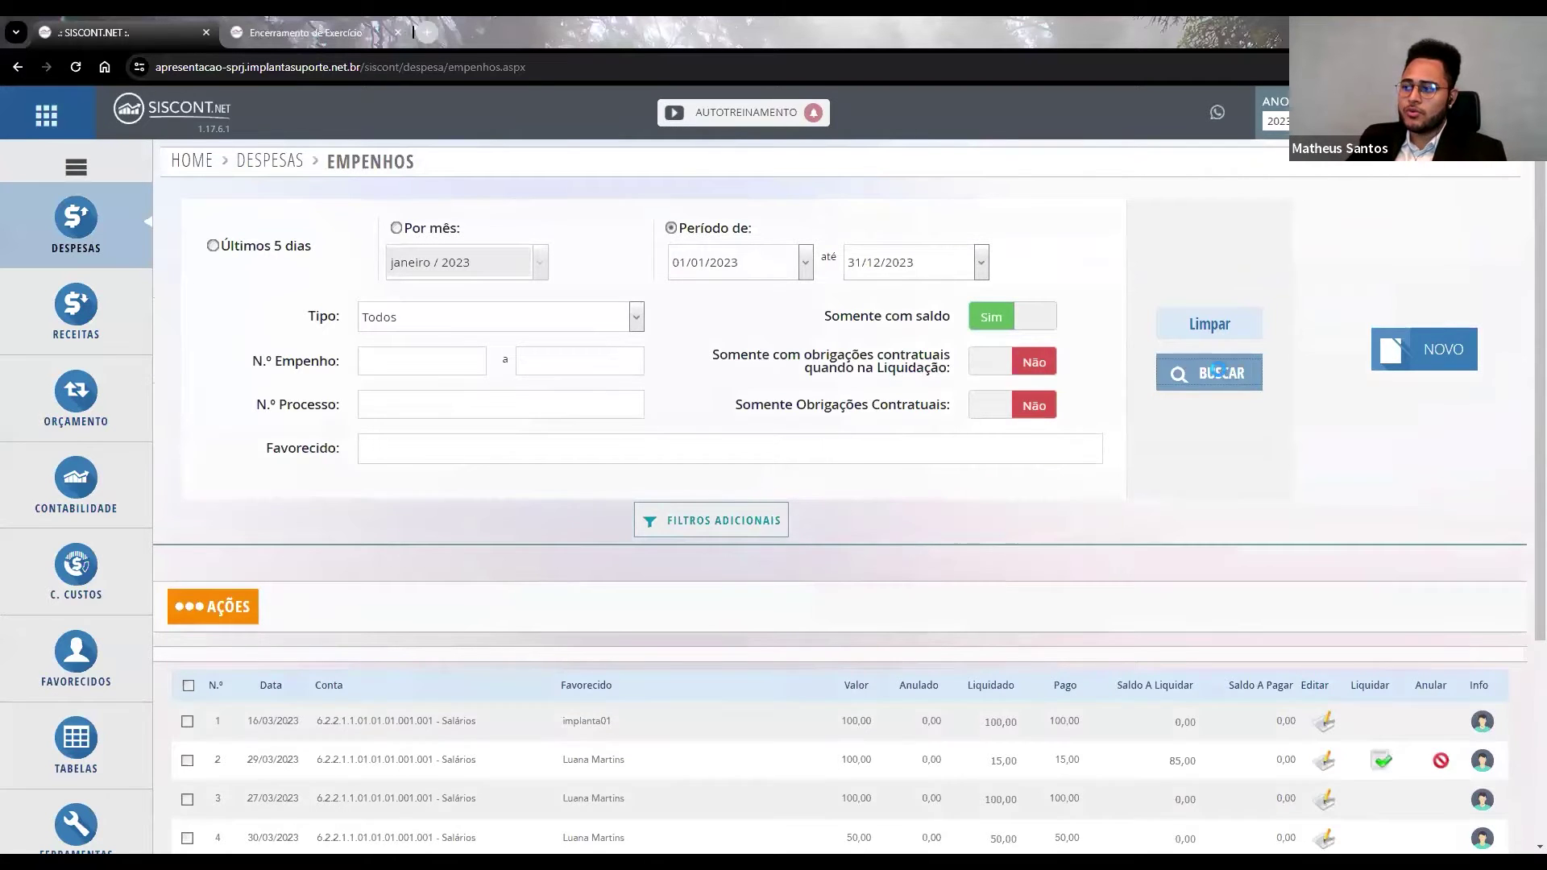
{"action": "scroll", "coordinate": [1024, 382], "scroll_direction": "down", "scroll_amount": 1}
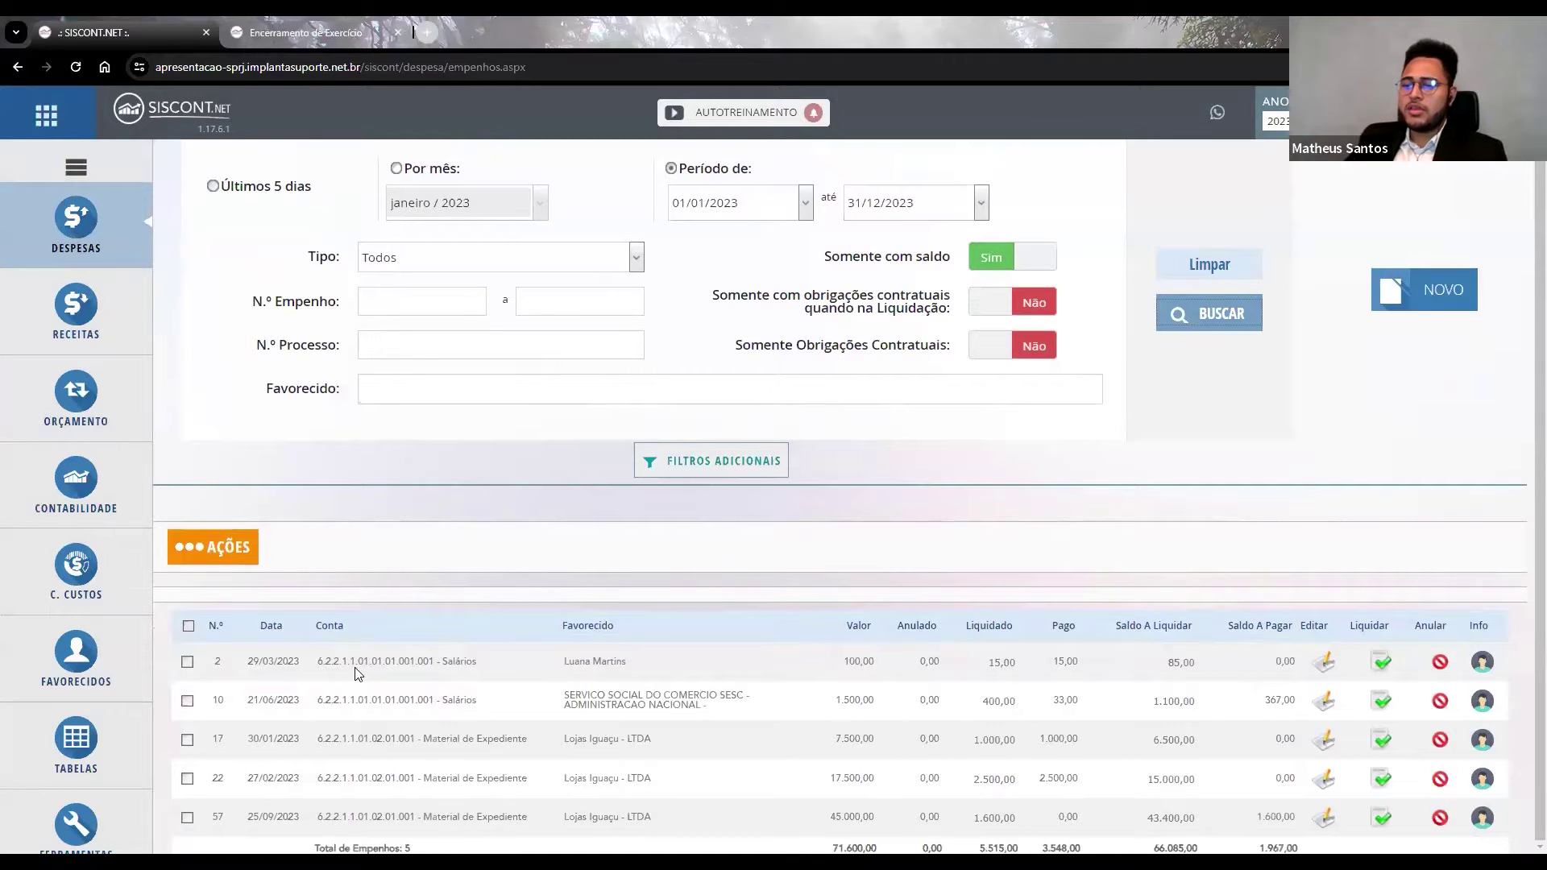
Examine empenho 2's date, account, payee, value, liquidated amount and balance still to be liquidated.
{"action": "left_click_drag", "start_coordinate": [317, 674], "coordinate": [405, 662]}
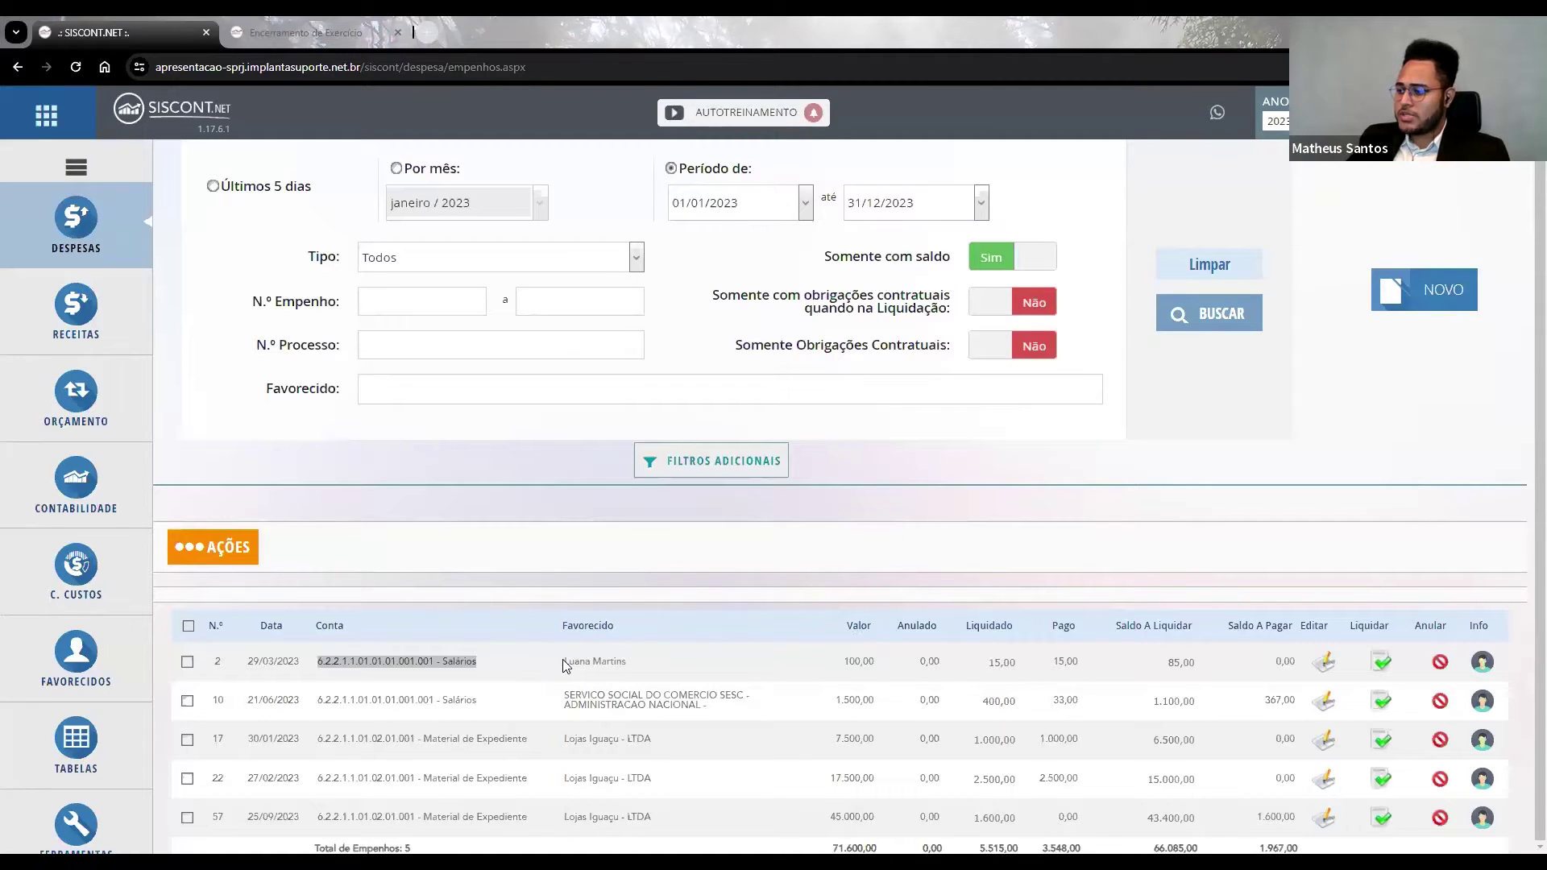
{"action": "left_click_drag", "start_coordinate": [243, 661], "coordinate": [712, 661]}
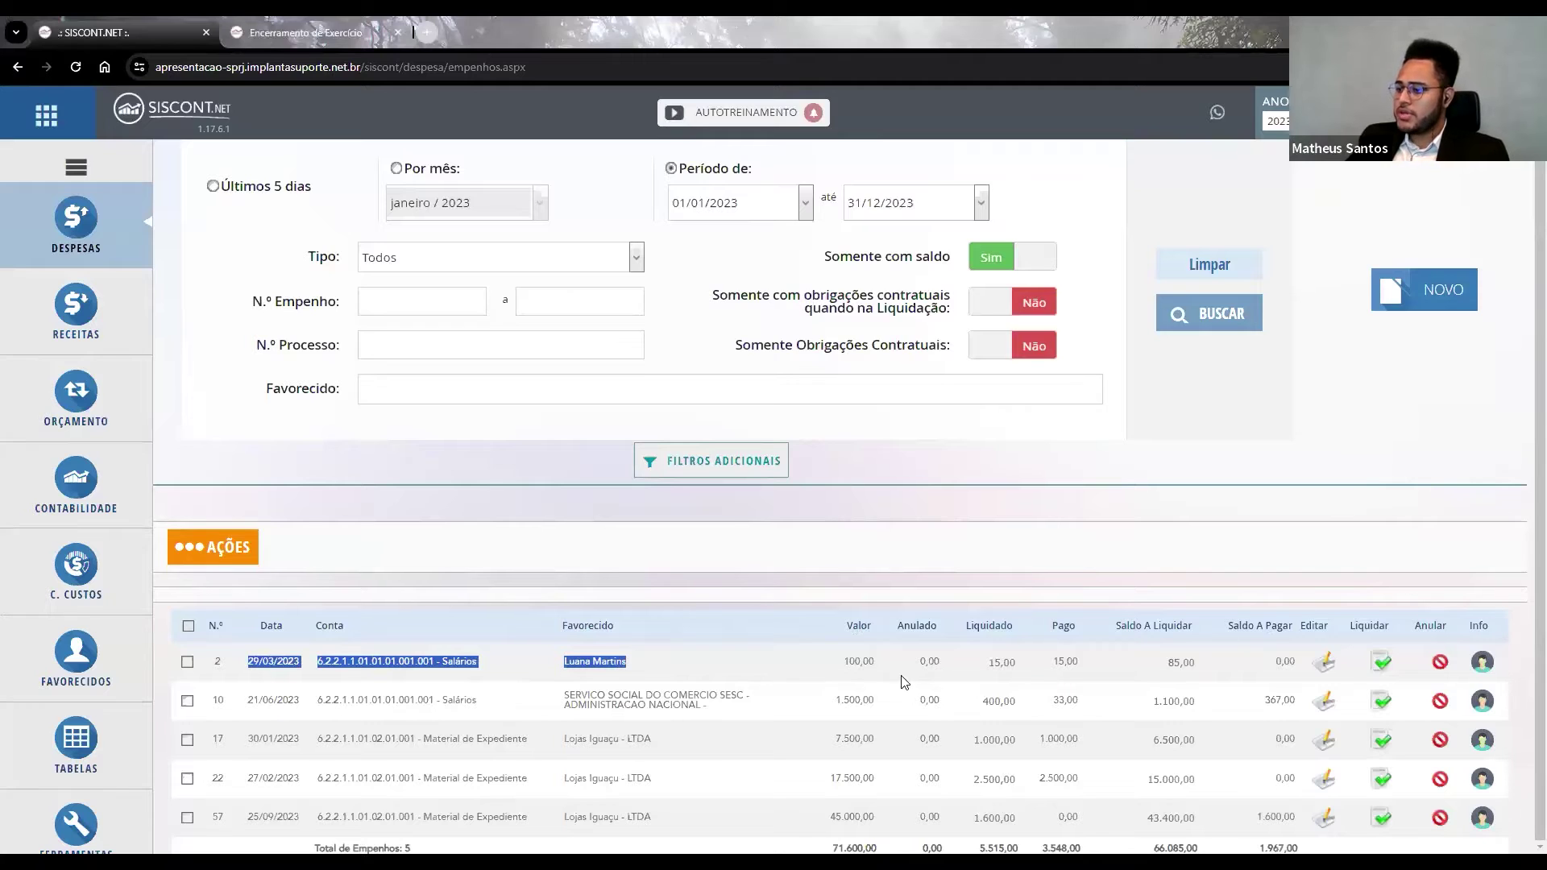
{"action": "double_click", "coordinate": [850, 663]}
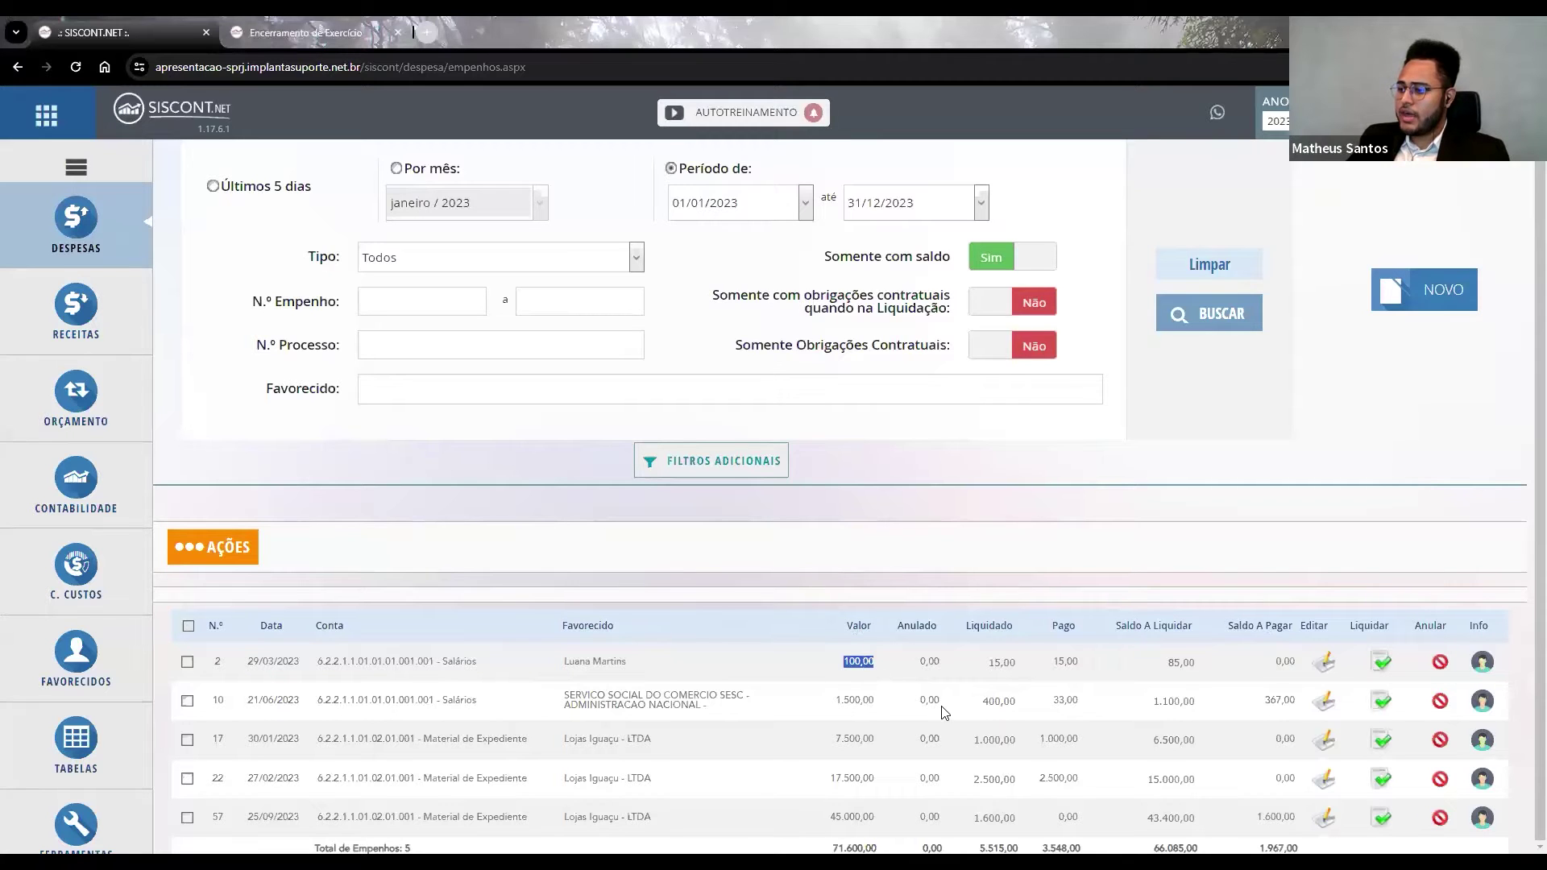
{"action": "double_click", "coordinate": [1015, 665]}
{"action": "left_click", "coordinate": [1165, 670]}
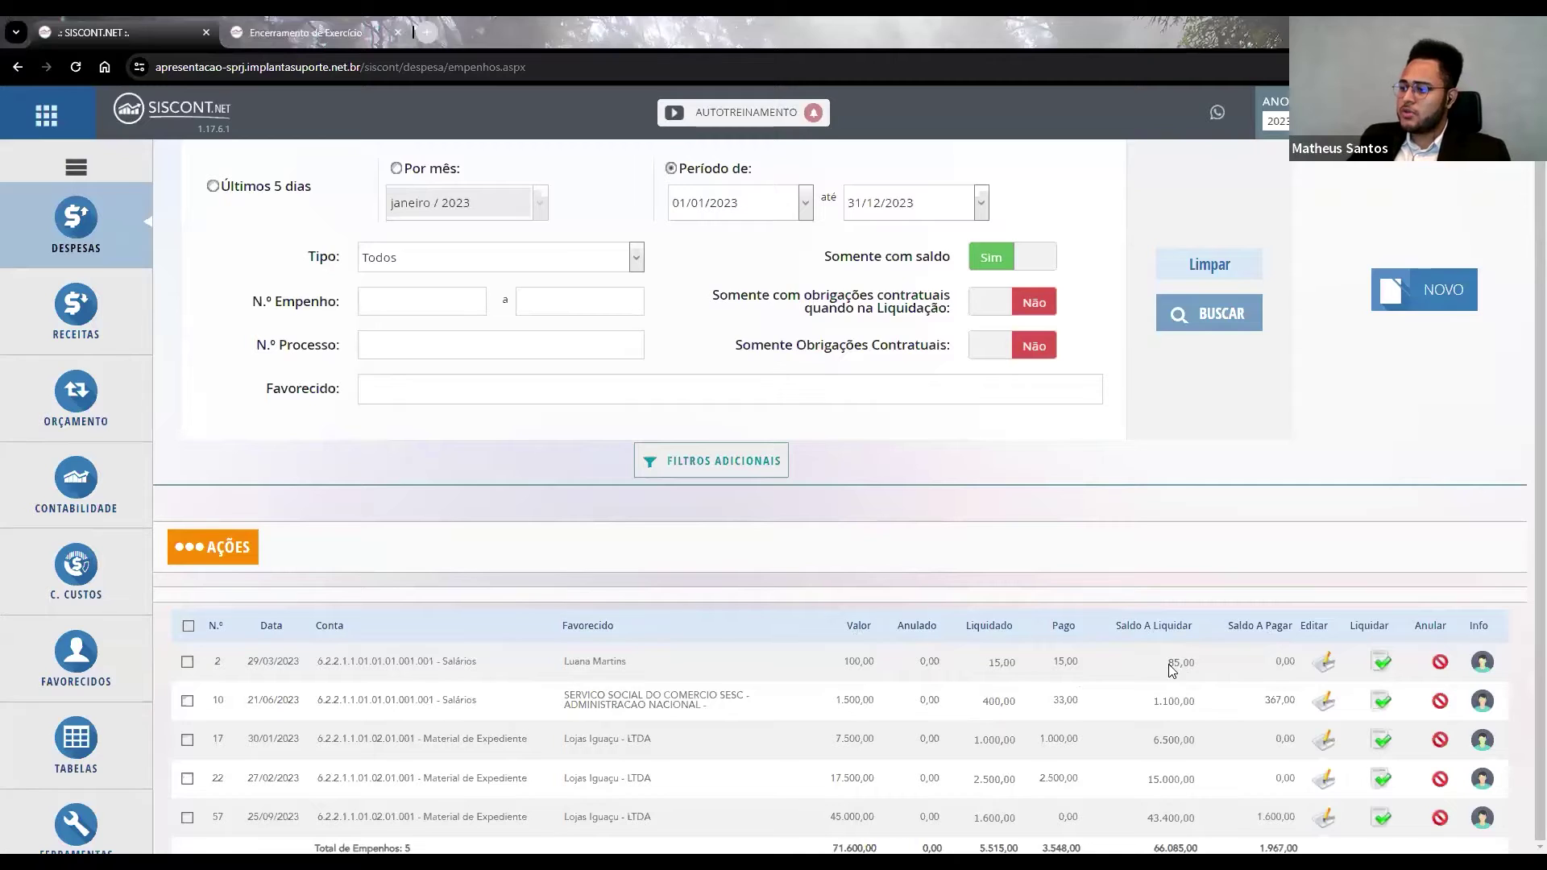
{"action": "left_click", "coordinate": [1205, 664]}
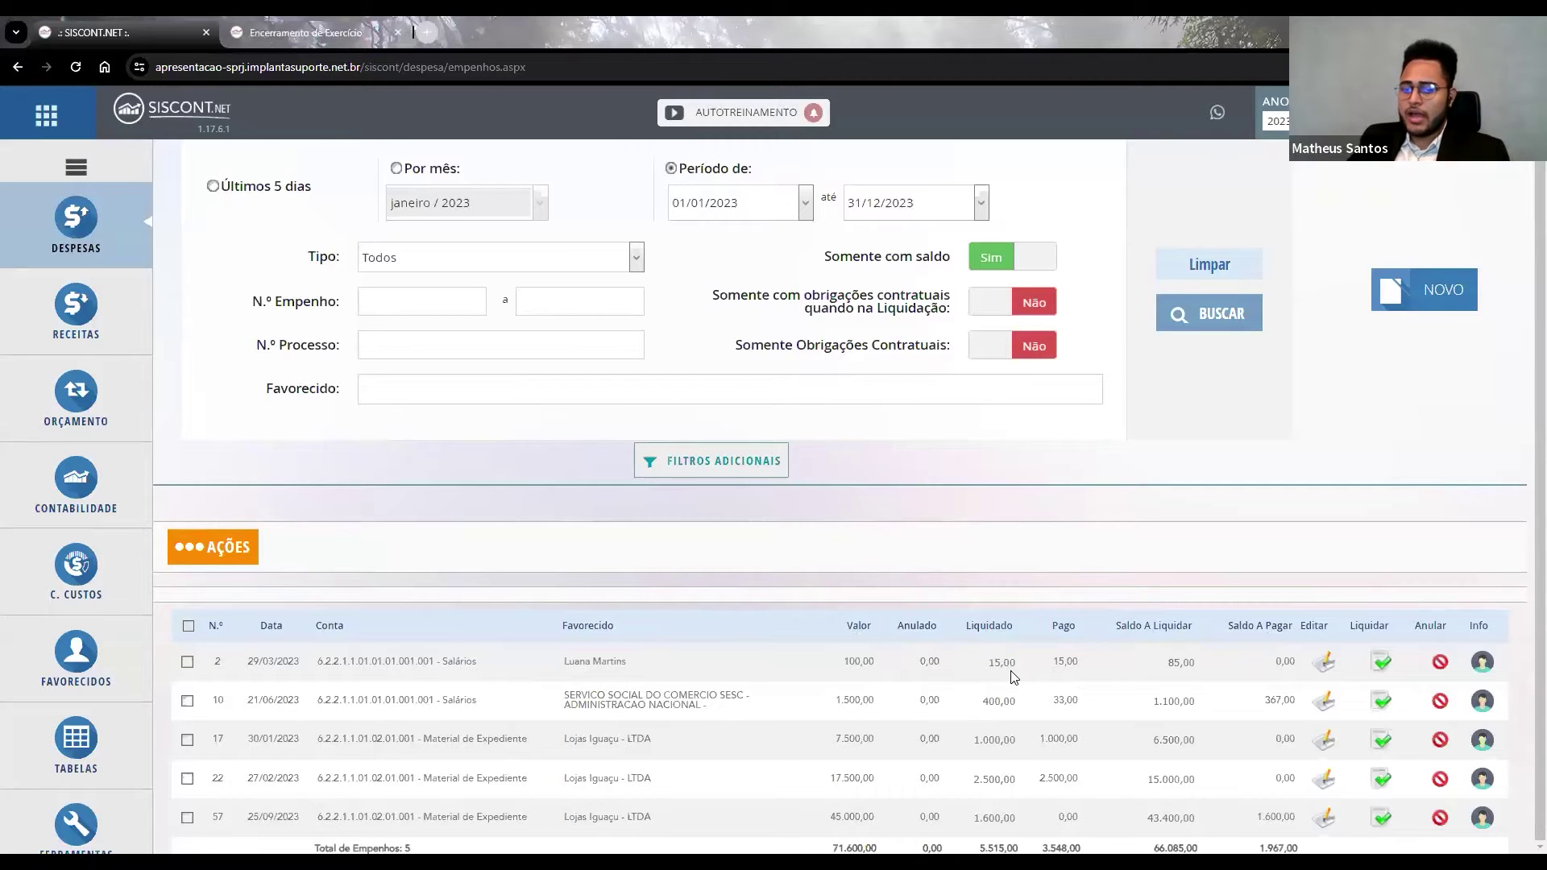
{"action": "left_click_drag", "start_coordinate": [1158, 674], "coordinate": [1193, 676]}
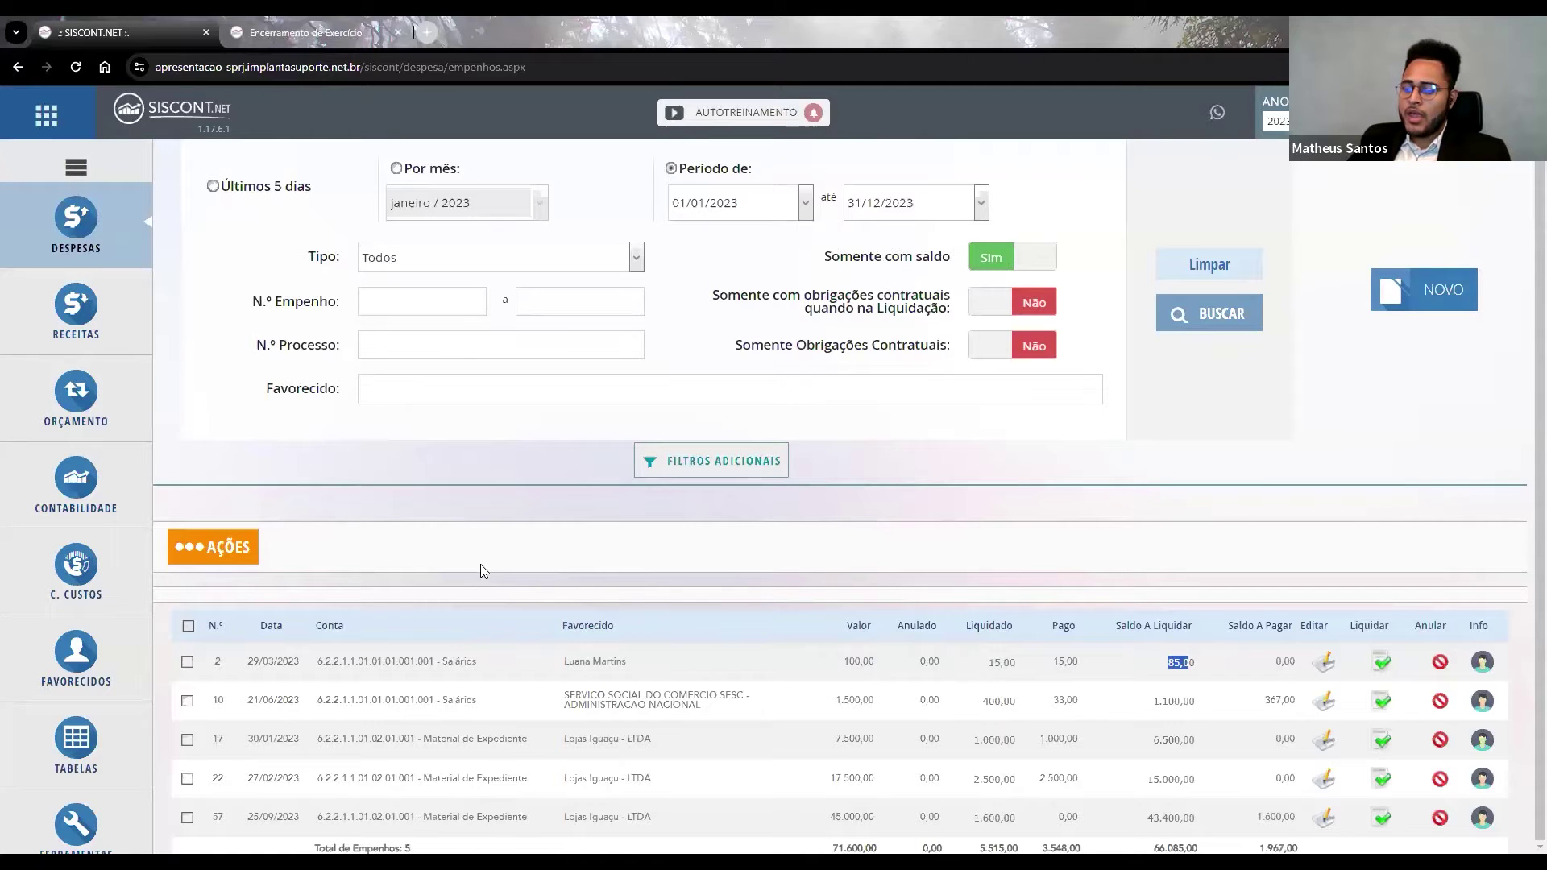
Open Liquidações / Cancelamentos in a new browser tab and list liquidations with balance for the period 01/01/2023 to 31/12/2023.
{"action": "mouse_move", "coordinate": [145, 250]}
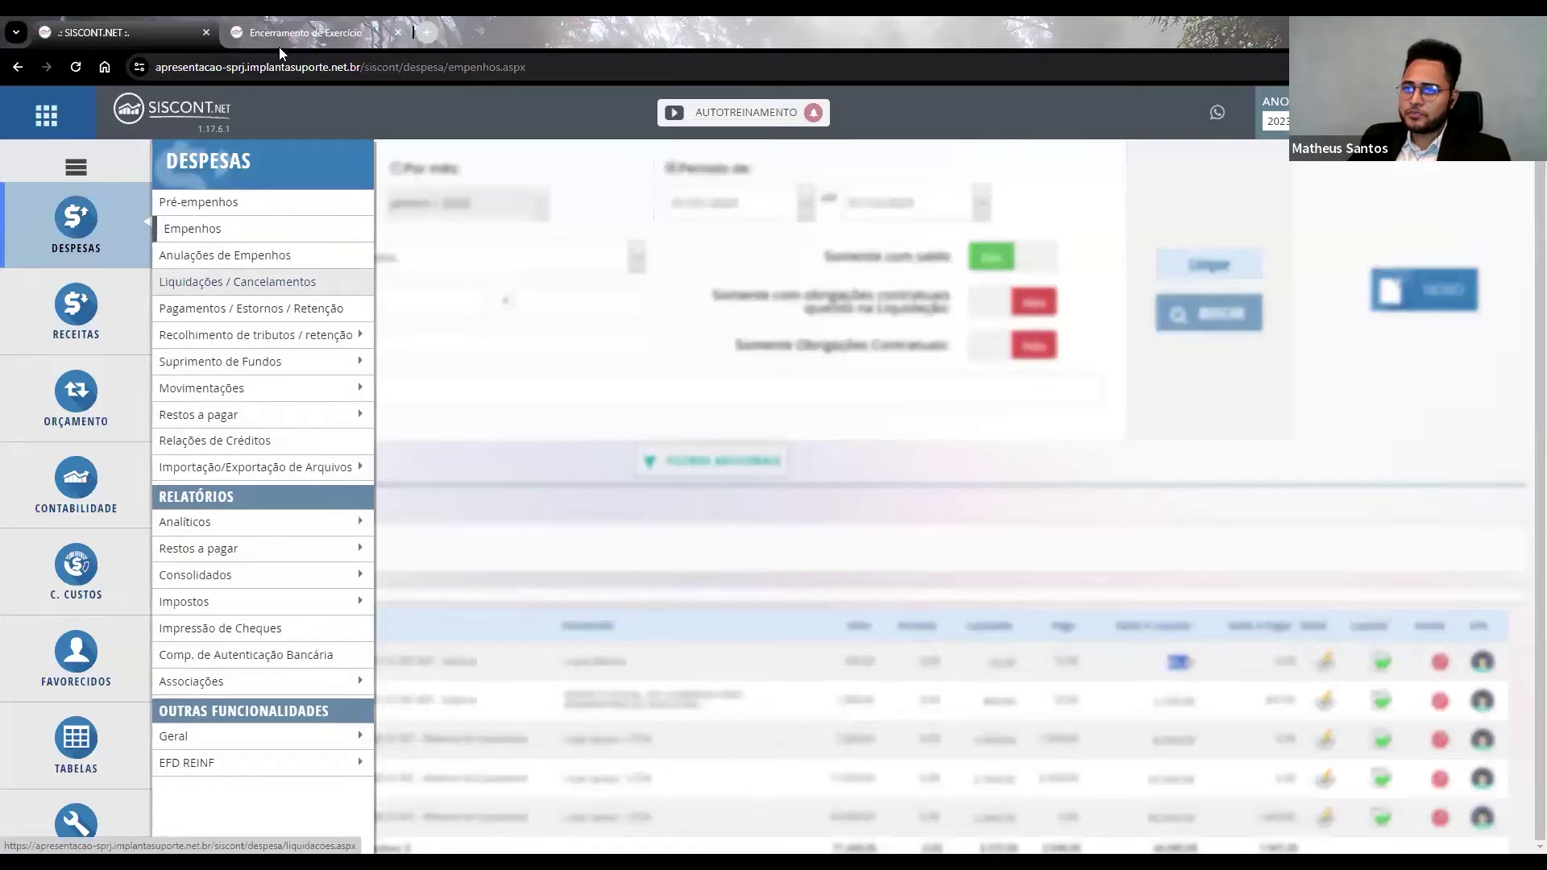
{"action": "left_click_drag", "start_coordinate": [279, 46], "coordinate": [274, 36]}
{"action": "left_click", "coordinate": [671, 228]}
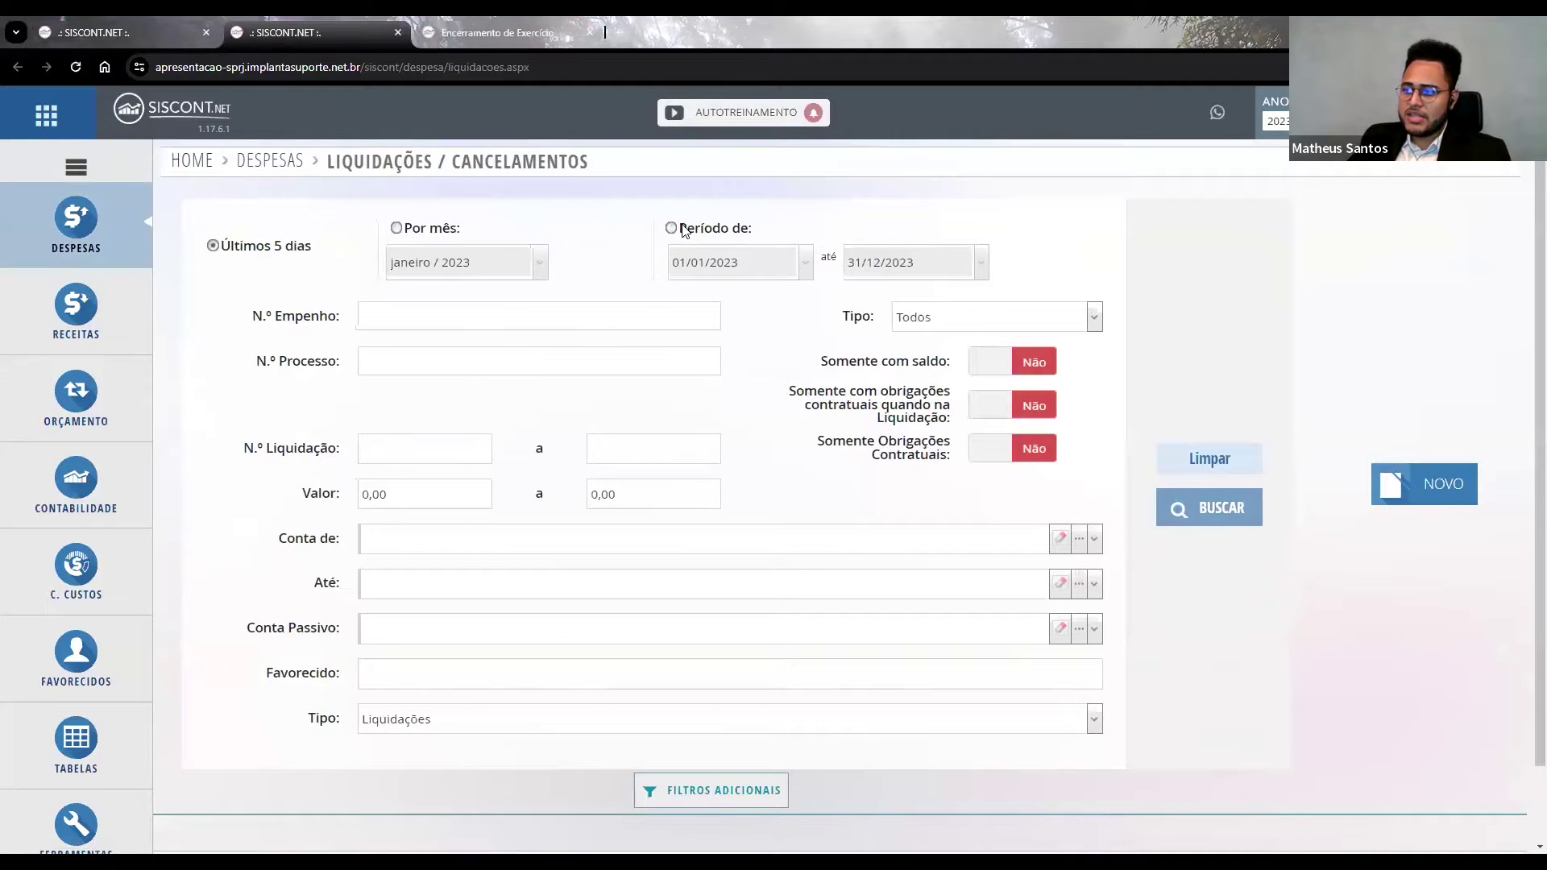
{"action": "left_click", "coordinate": [990, 370]}
{"action": "left_click", "coordinate": [1211, 508]}
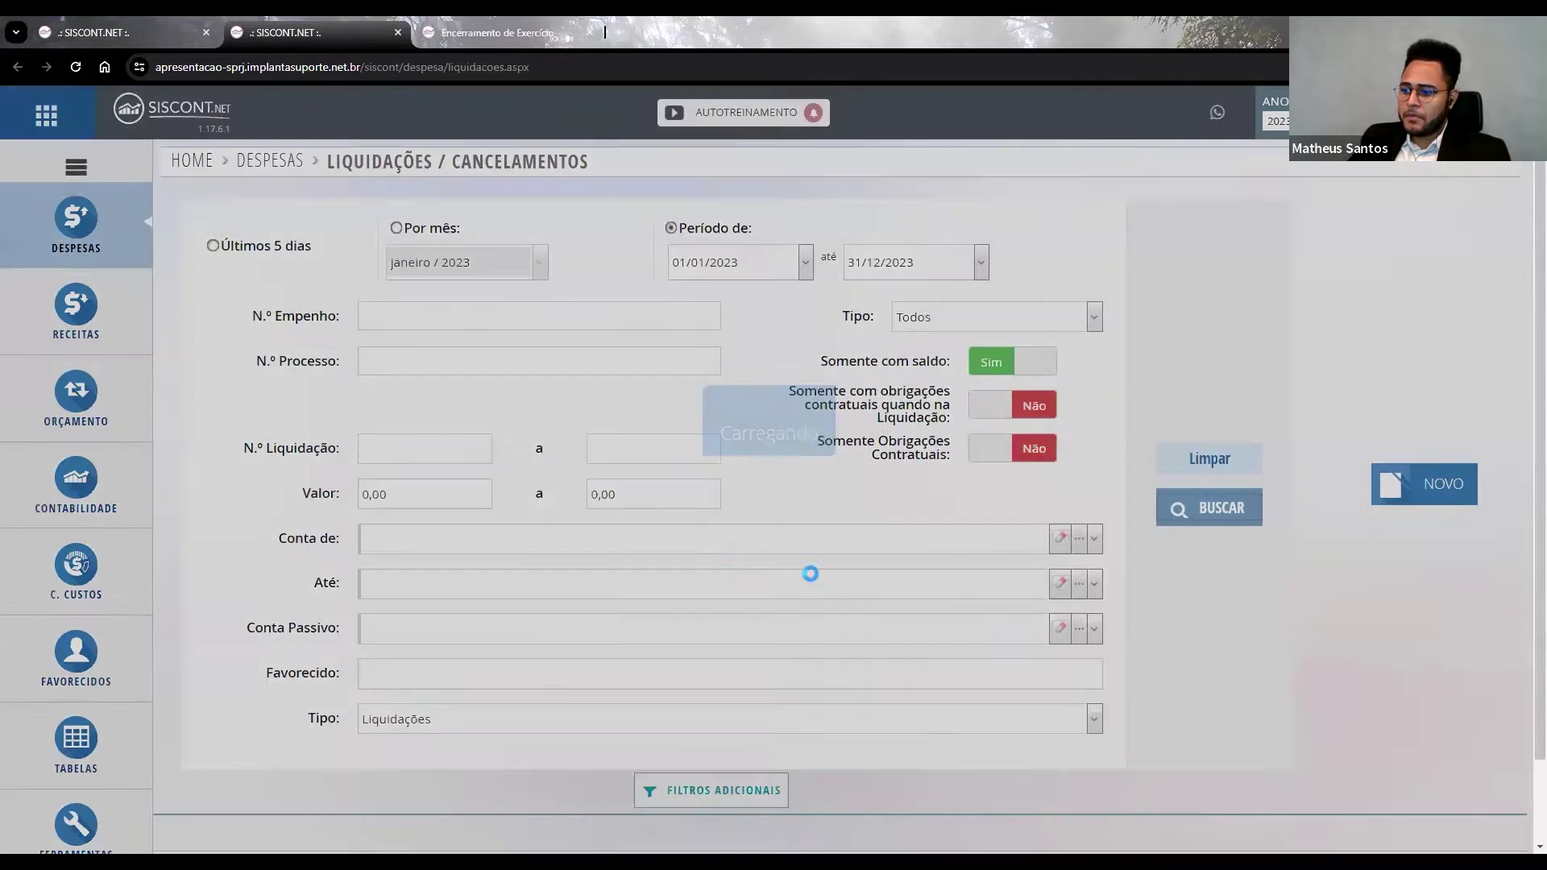
{"action": "scroll", "coordinate": [733, 496], "scroll_direction": "down", "scroll_amount": 2}
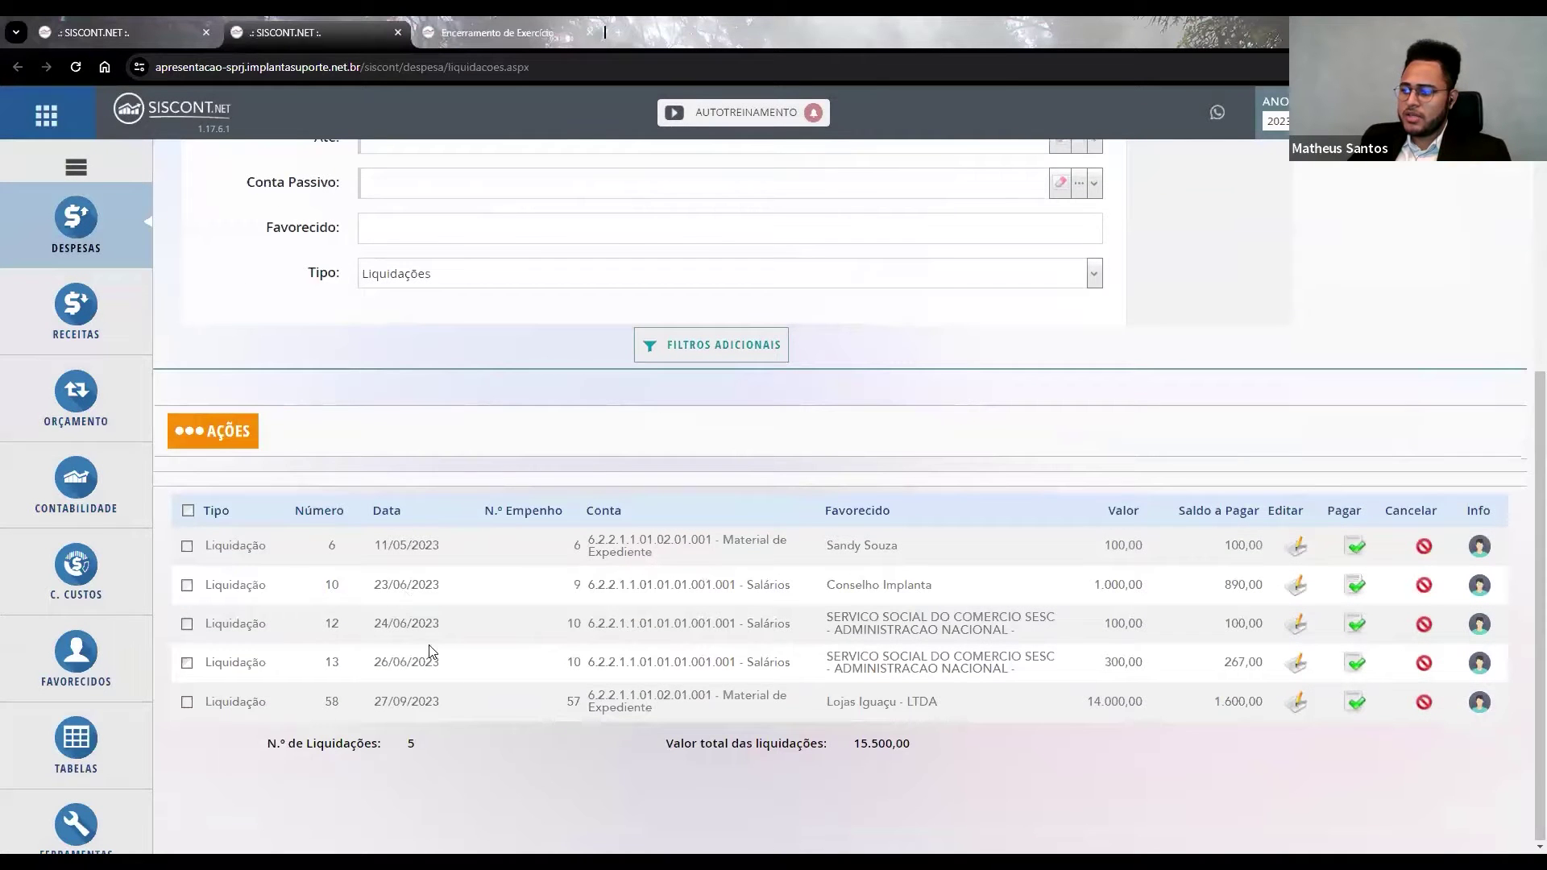
{"action": "left_click_drag", "start_coordinate": [1224, 547], "coordinate": [1265, 675]}
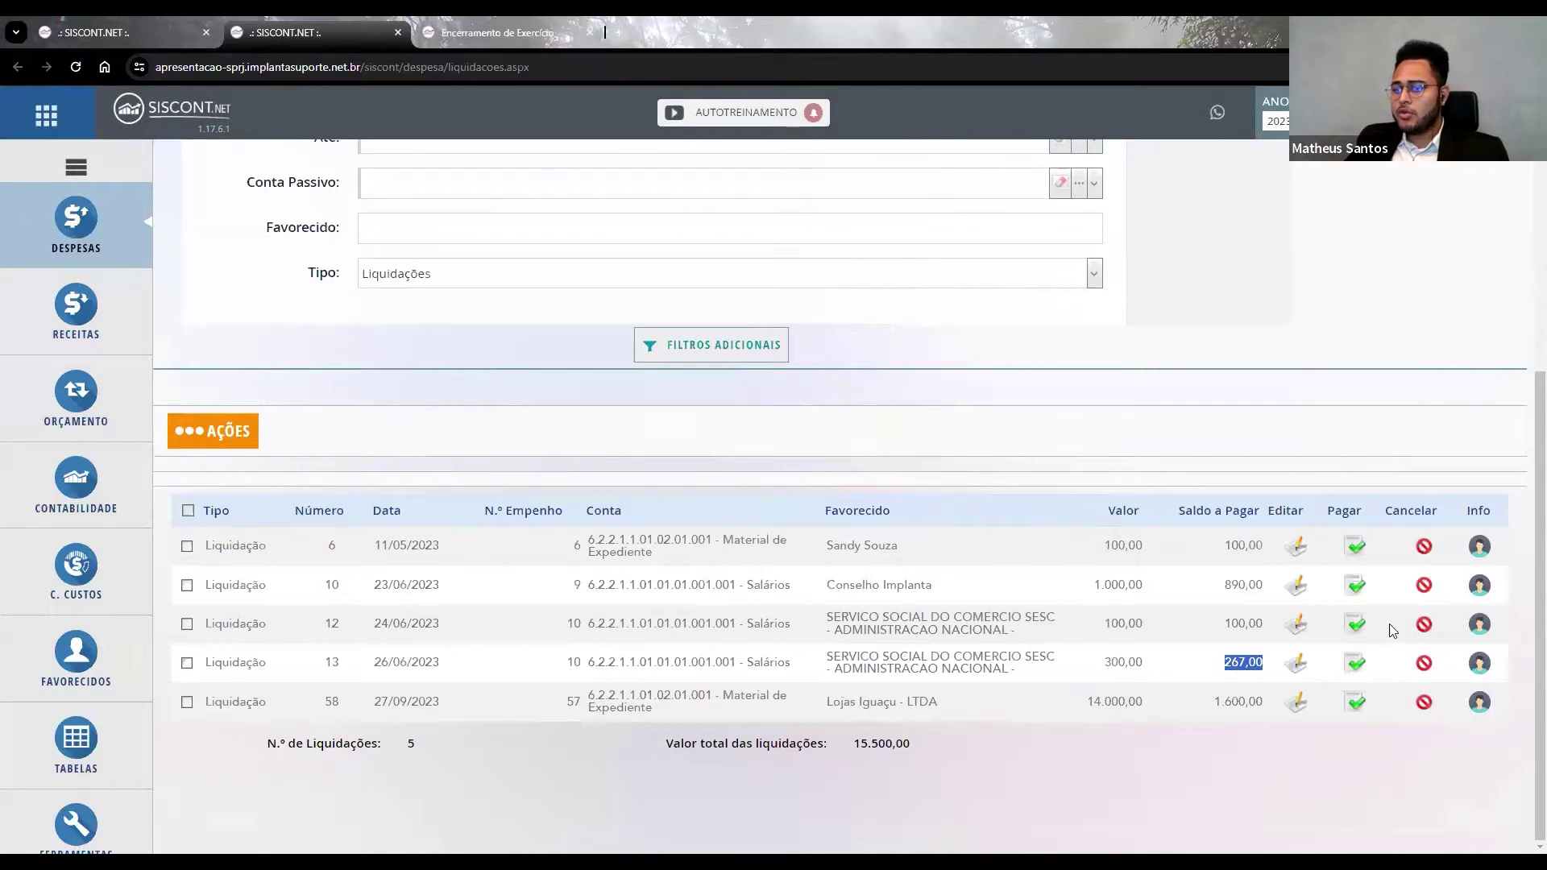
Return to the Empenhos listing and examine empenho 22's row, focusing on its Saldo A Liquidar.
{"action": "left_click", "coordinate": [124, 34]}
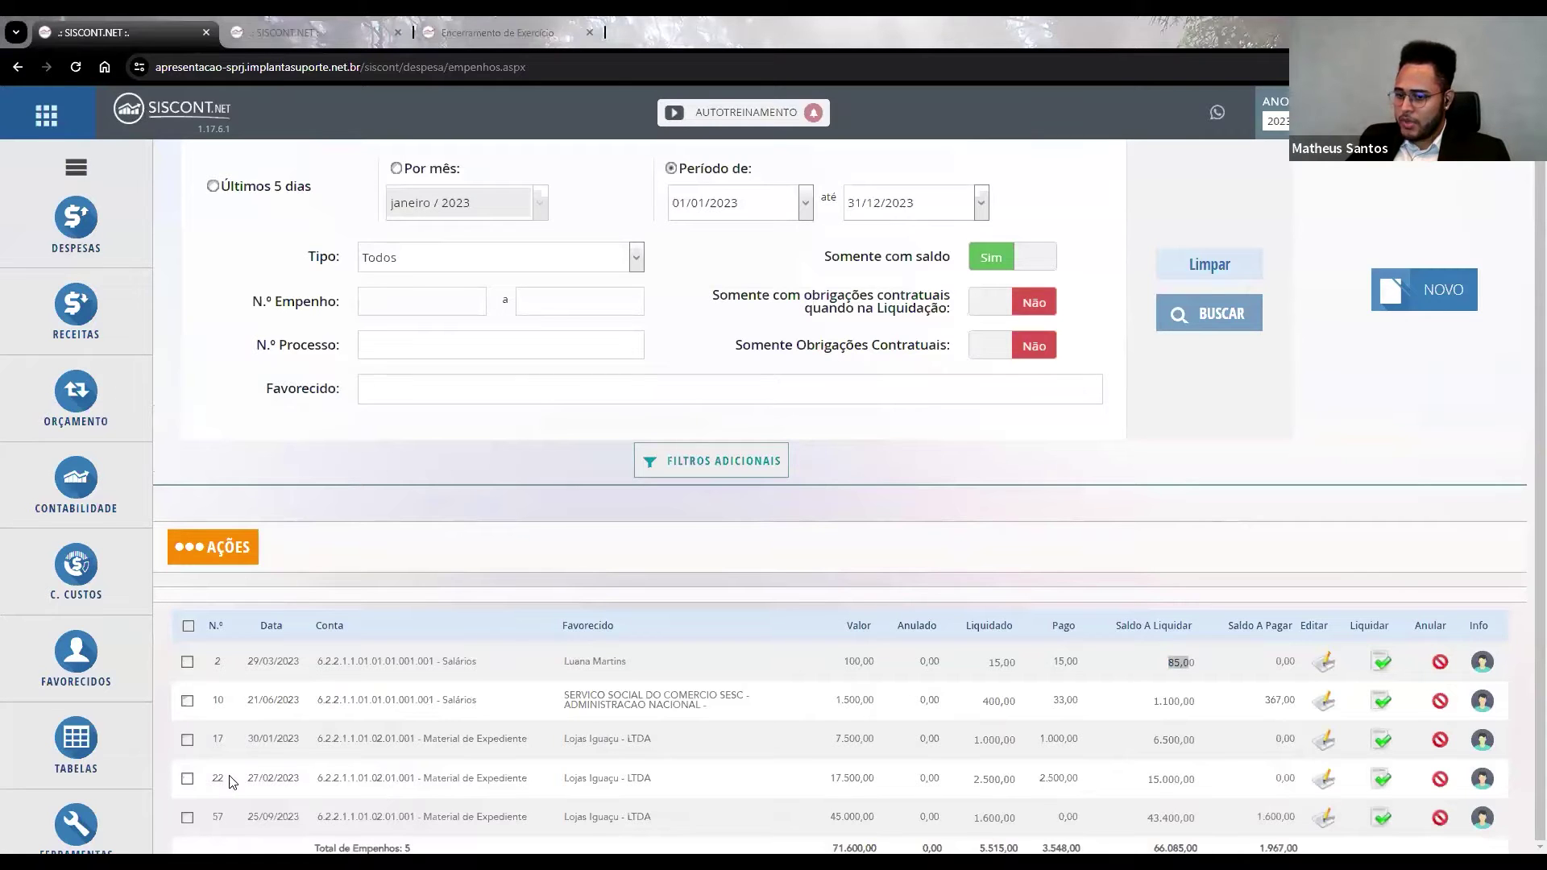
{"action": "left_click_drag", "start_coordinate": [201, 780], "coordinate": [1299, 793]}
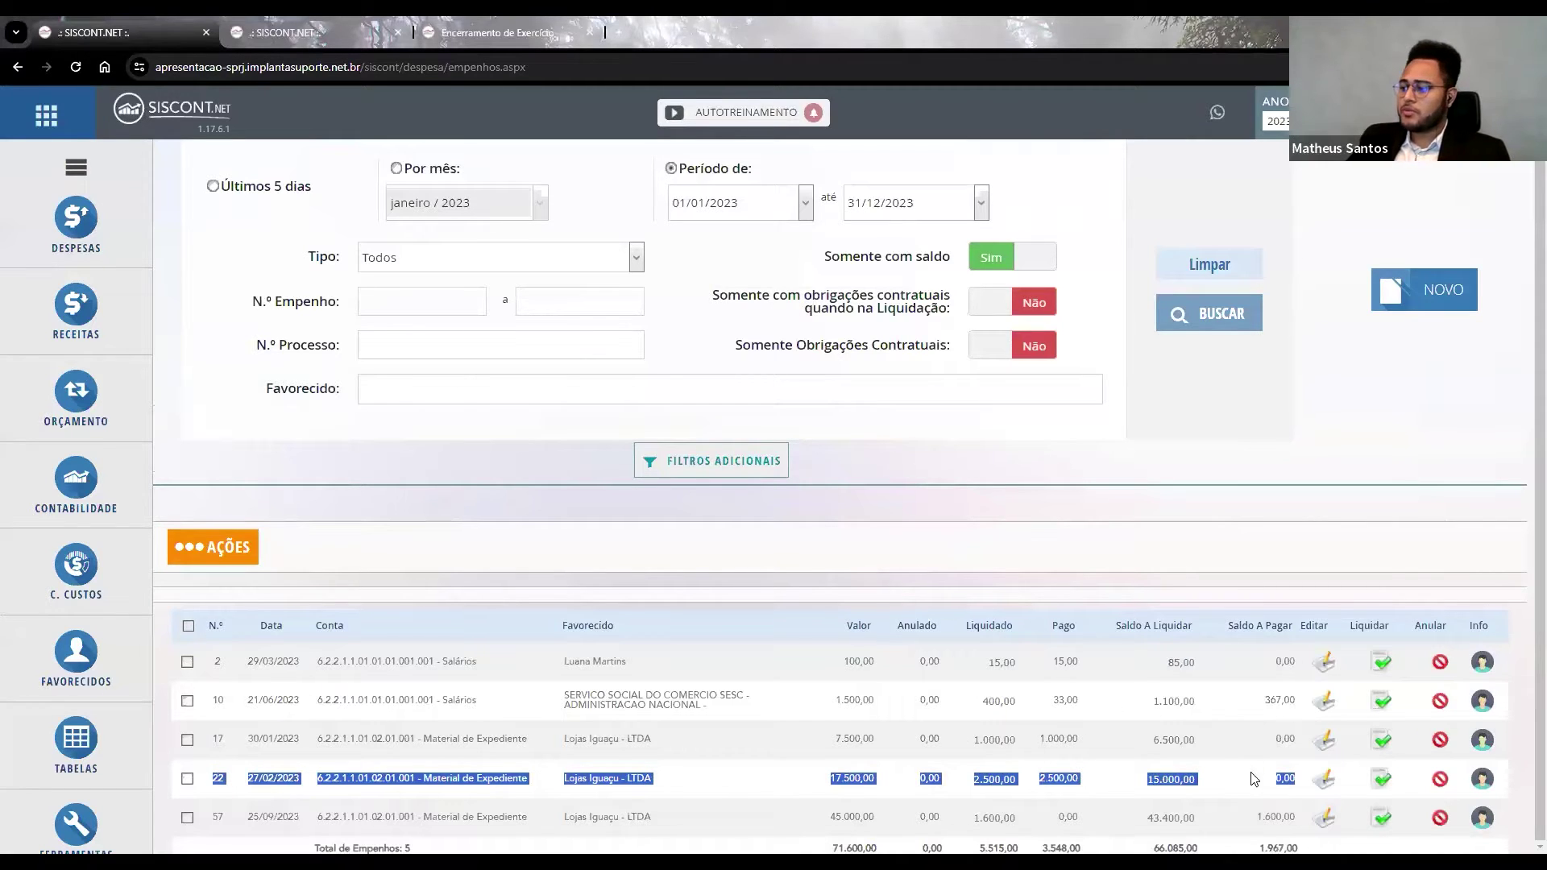
{"action": "left_click", "coordinate": [1198, 787]}
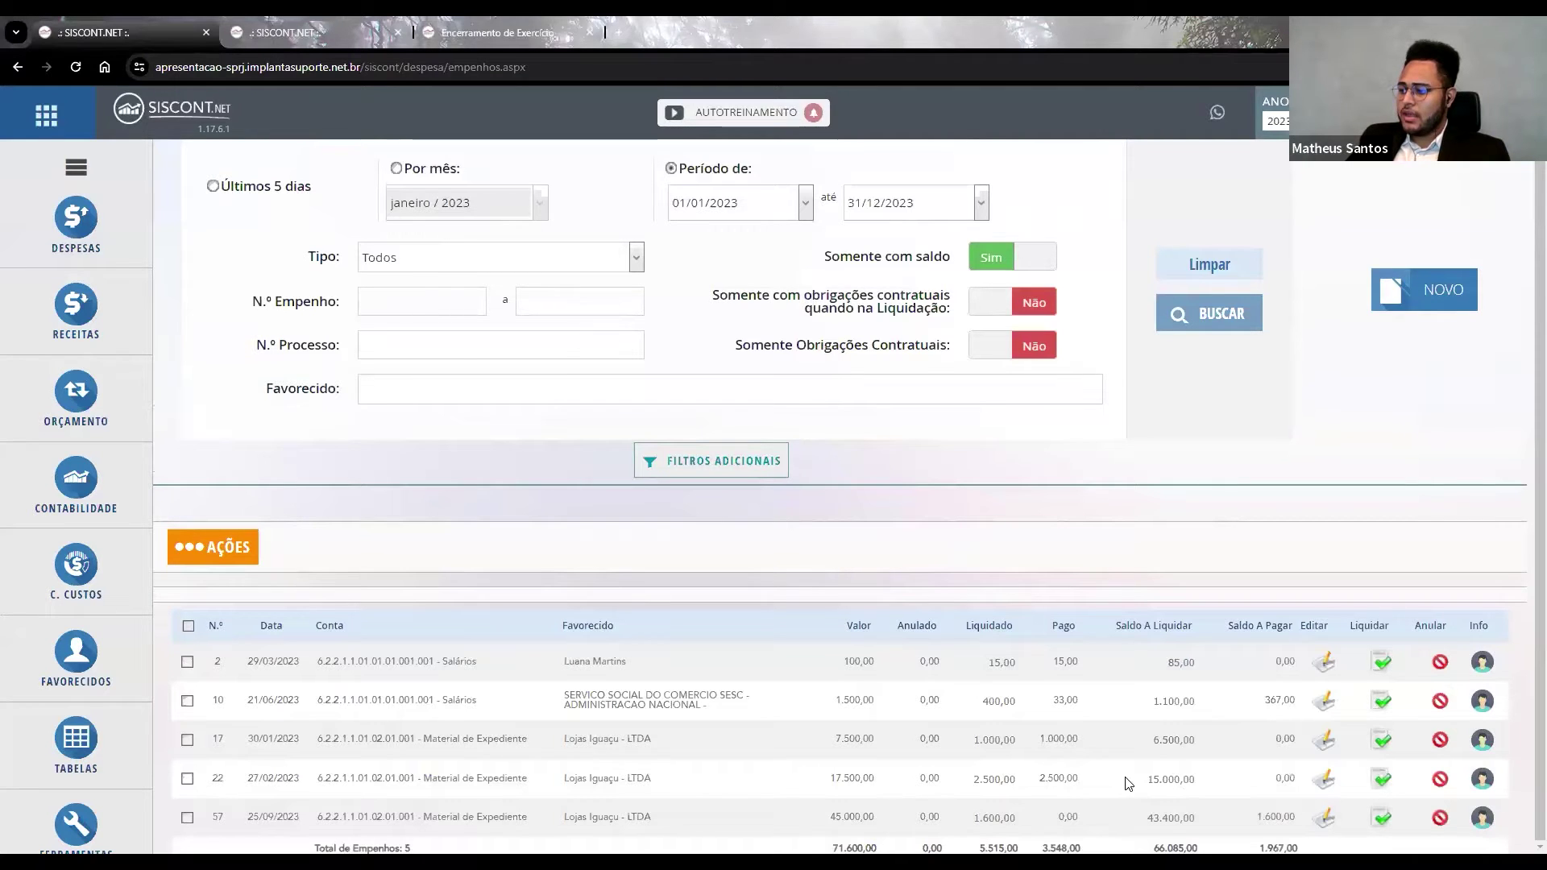
{"action": "mouse_move", "coordinate": [1149, 786]}
{"action": "left_mouse_down"}
{"action": "mouse_move", "coordinate": [1215, 778]}
{"action": "mouse_move", "coordinate": [1152, 781]}
{"action": "left_mouse_up"}
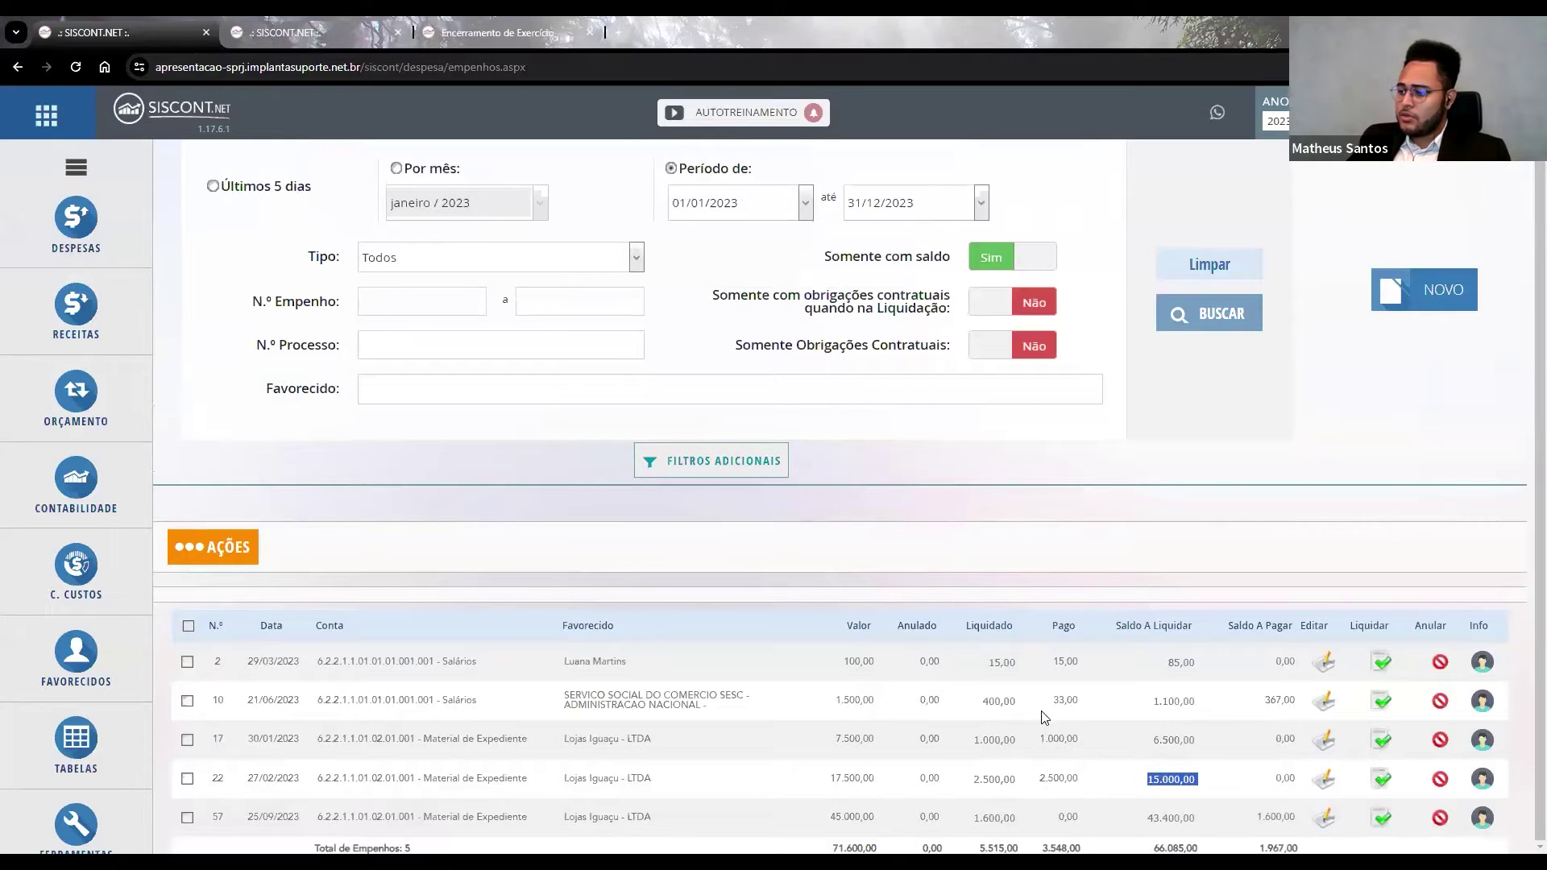
Compare the Liquidado amounts of empenhos 2 and 10 in the listing.
{"action": "double_click", "coordinate": [219, 662]}
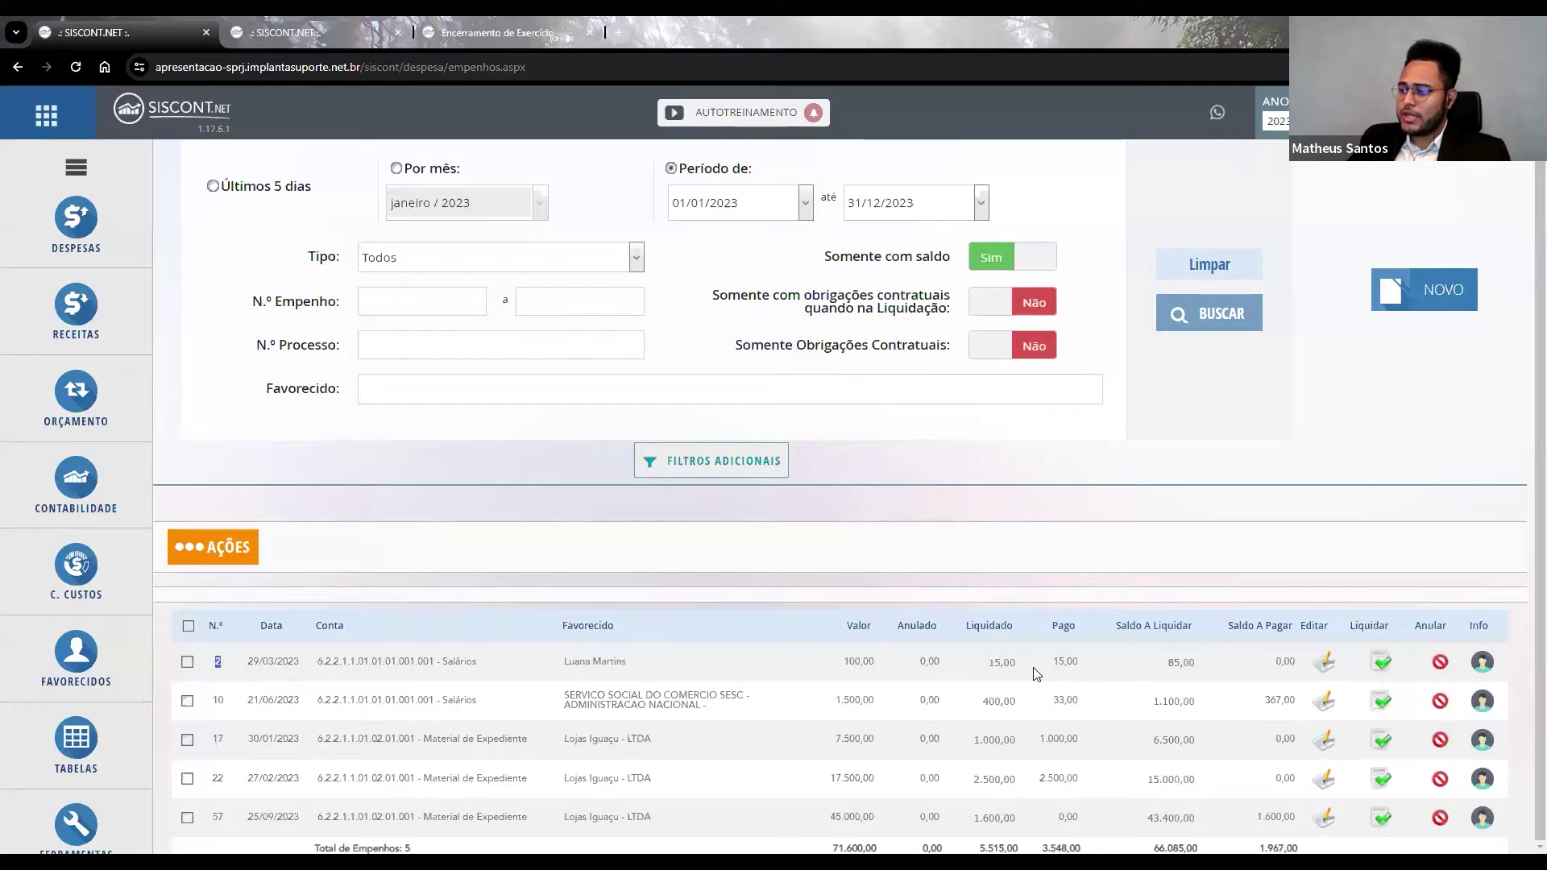
{"action": "left_click_drag", "start_coordinate": [990, 667], "coordinate": [1000, 667]}
{"action": "left_click", "coordinate": [1086, 706]}
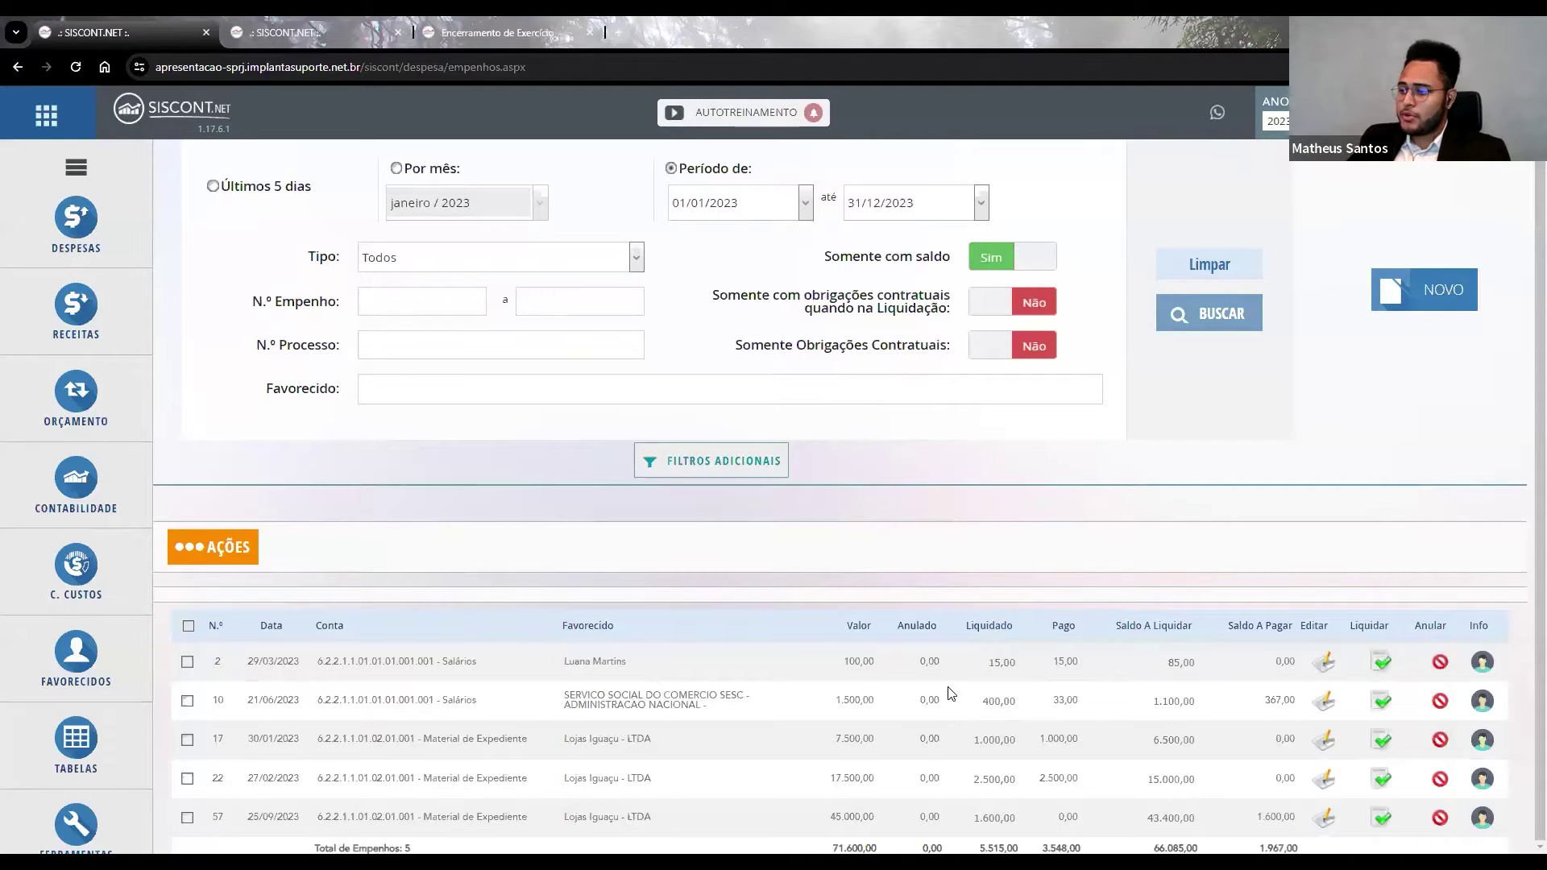
{"action": "mouse_move", "coordinate": [989, 706]}
{"action": "left_mouse_down"}
{"action": "mouse_move", "coordinate": [1078, 710]}
{"action": "mouse_move", "coordinate": [1001, 708]}
{"action": "mouse_move", "coordinate": [1018, 708]}
{"action": "left_mouse_up"}
{"action": "left_click", "coordinate": [991, 706]}
{"action": "left_click", "coordinate": [1021, 708]}
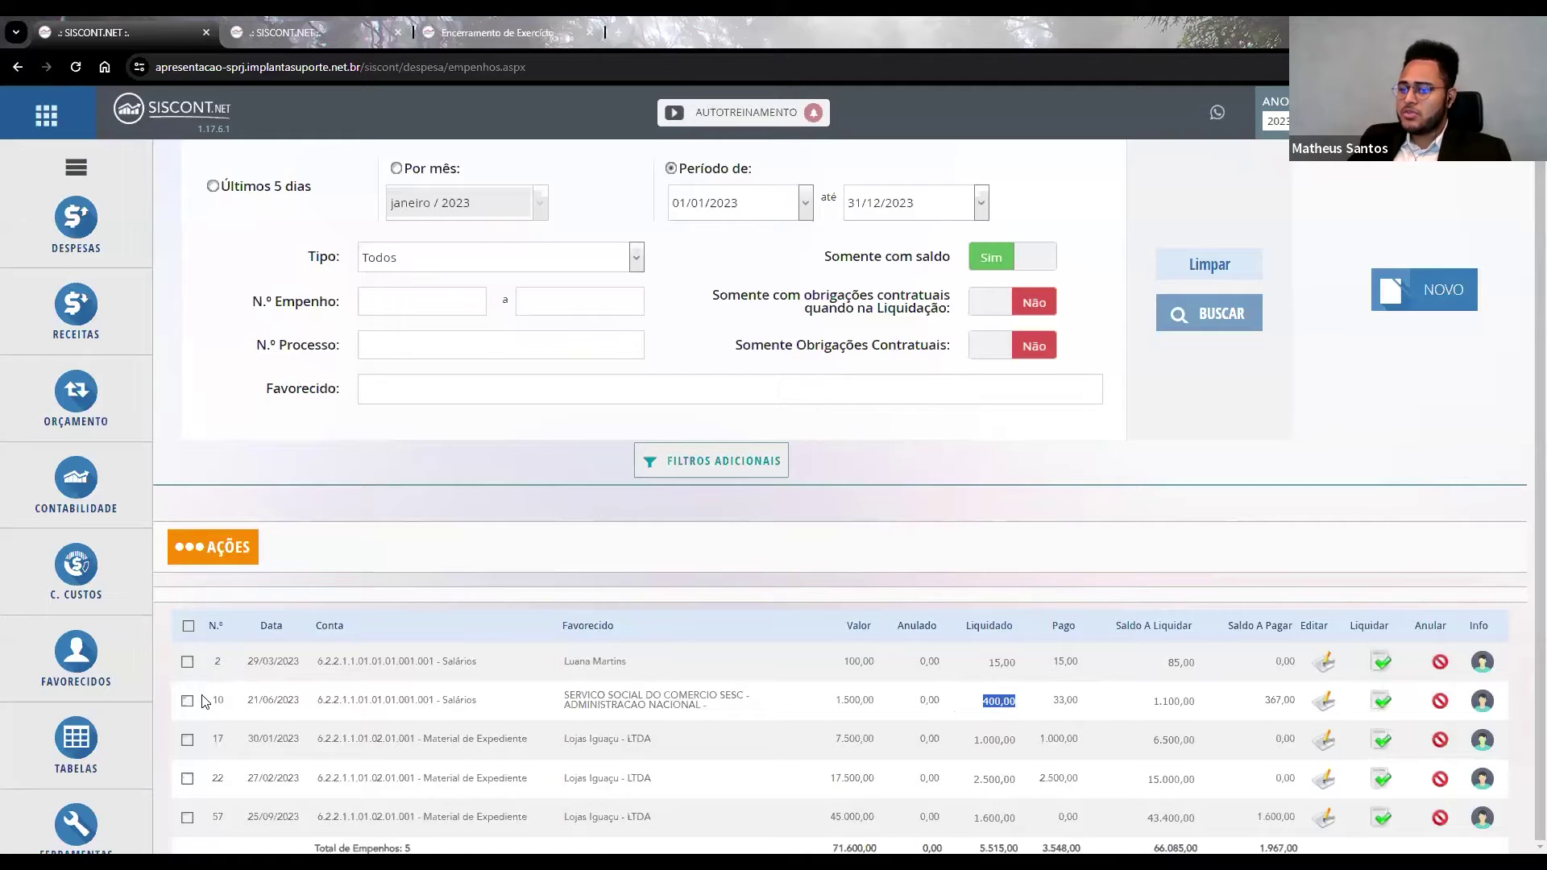
{"action": "left_click_drag", "start_coordinate": [206, 706], "coordinate": [228, 706]}
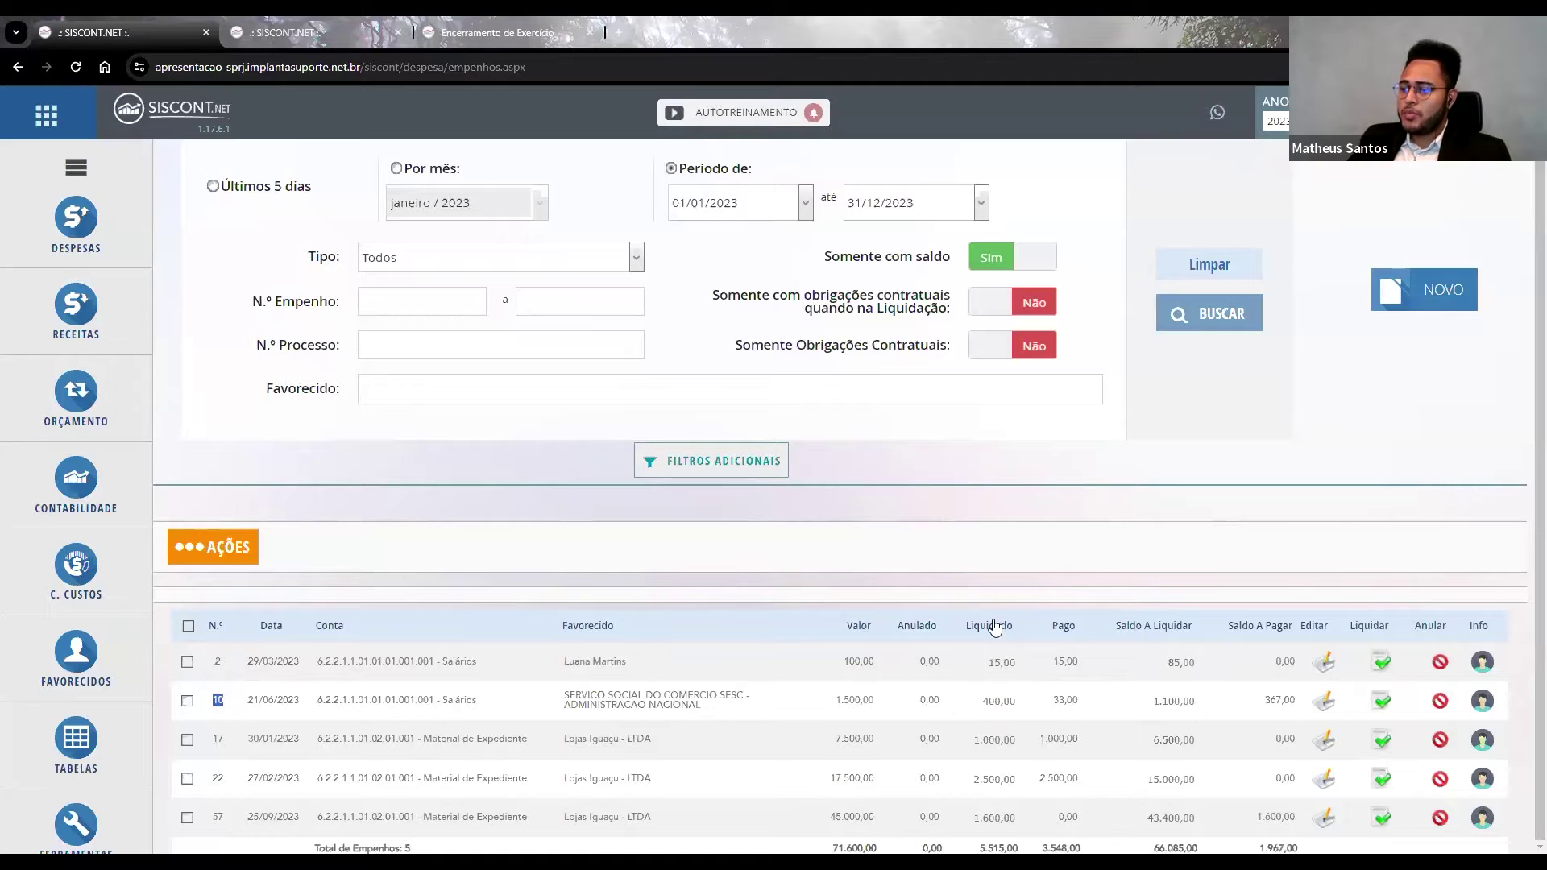
{"action": "left_click_drag", "start_coordinate": [977, 709], "coordinate": [1021, 702]}
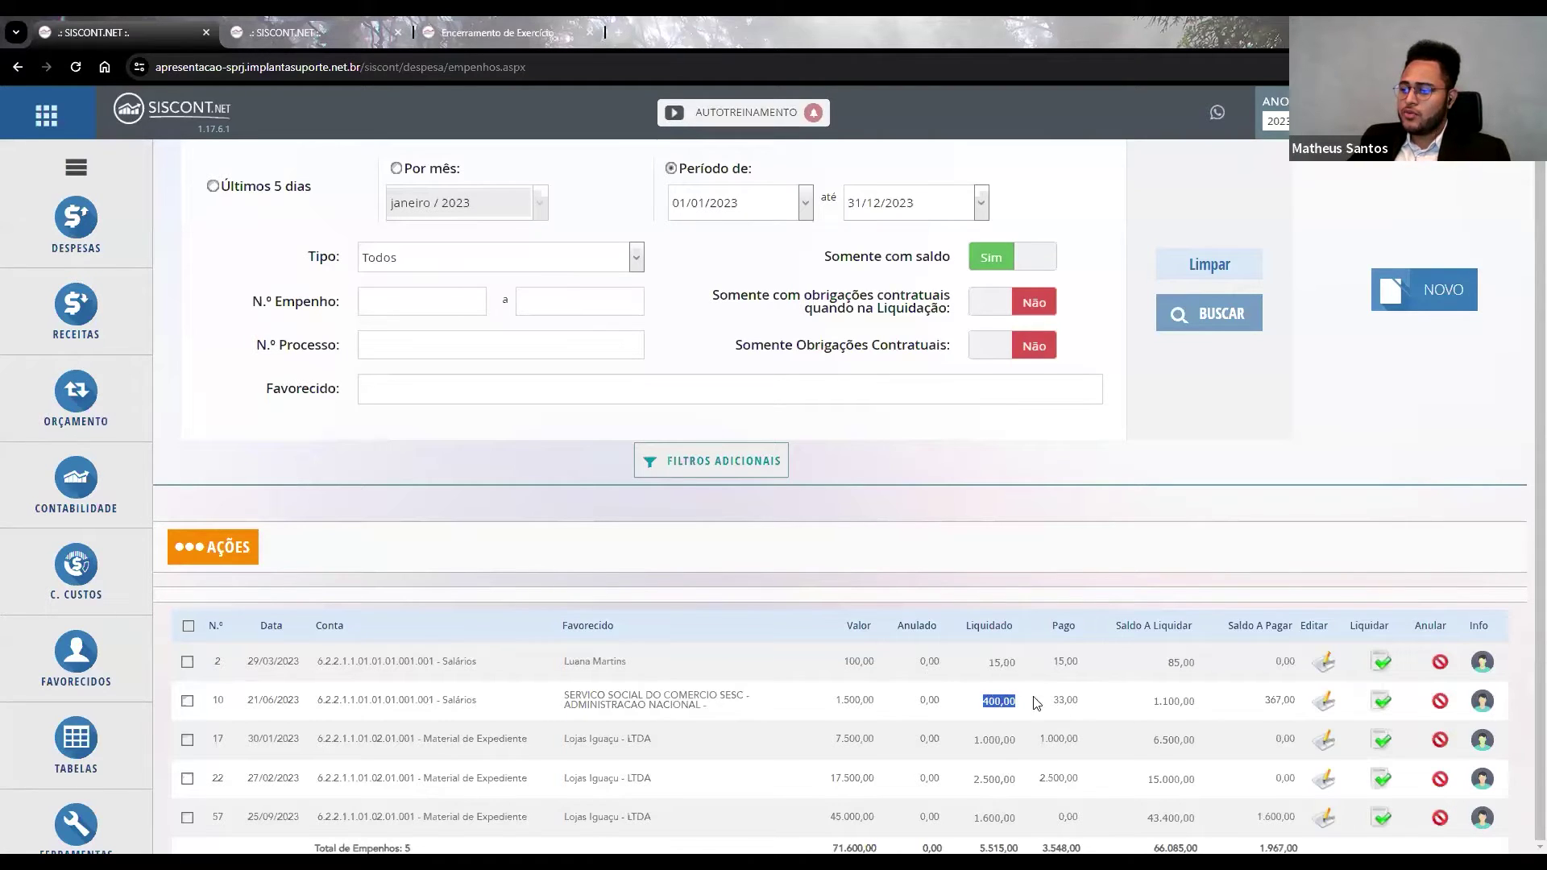
Switch back to the liquidations listing and check the value and Saldo a Pagar of liquidation 10 for Conselho Implanta.
{"action": "left_click", "coordinate": [316, 35]}
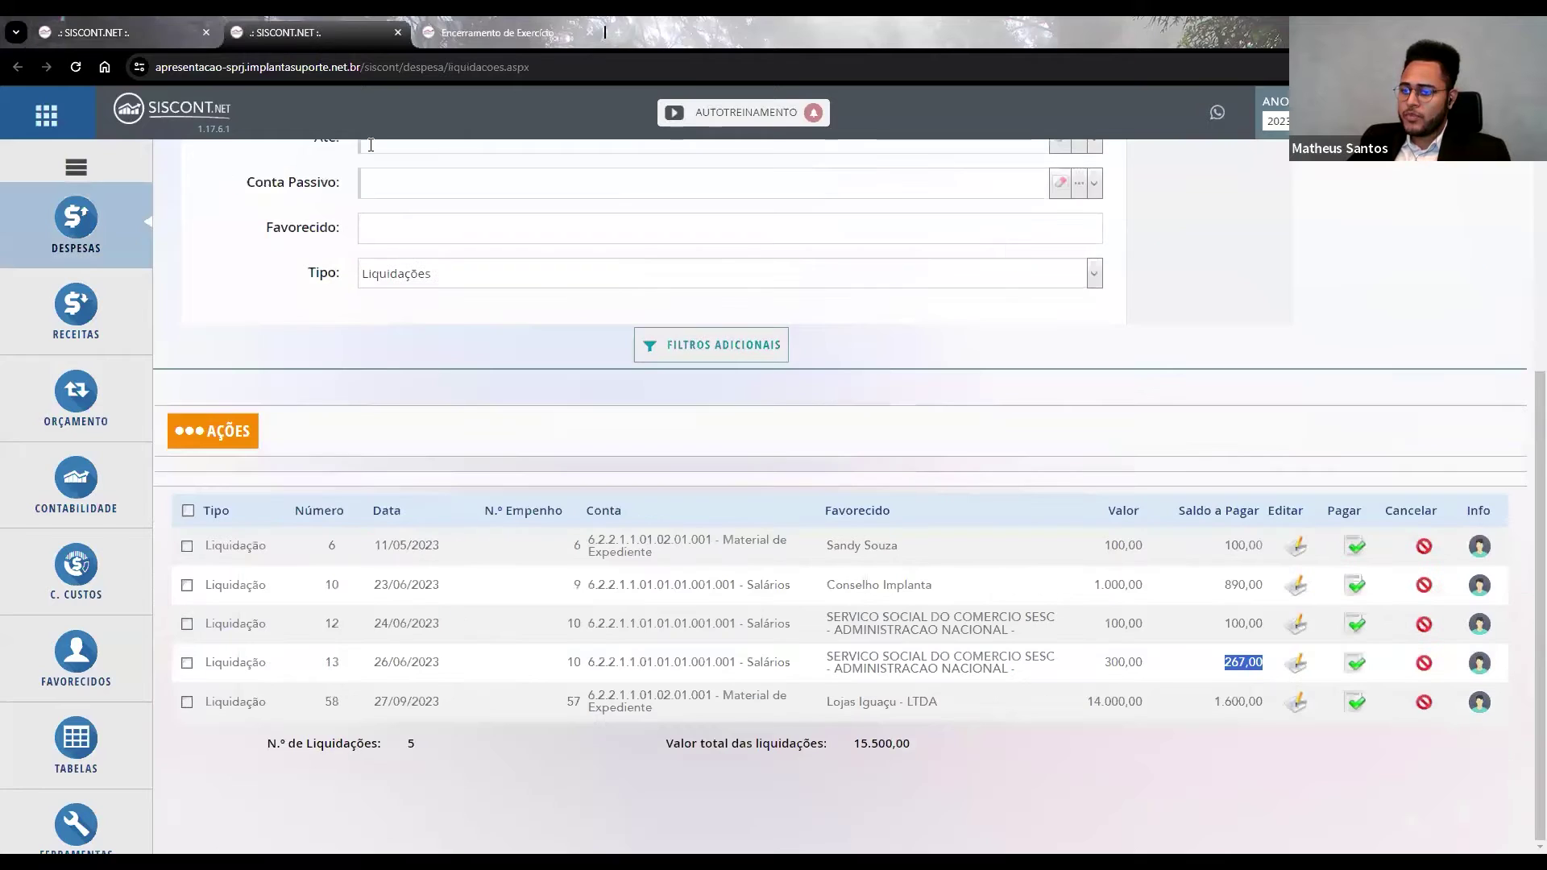
{"action": "left_click_drag", "start_coordinate": [313, 600], "coordinate": [1153, 586]}
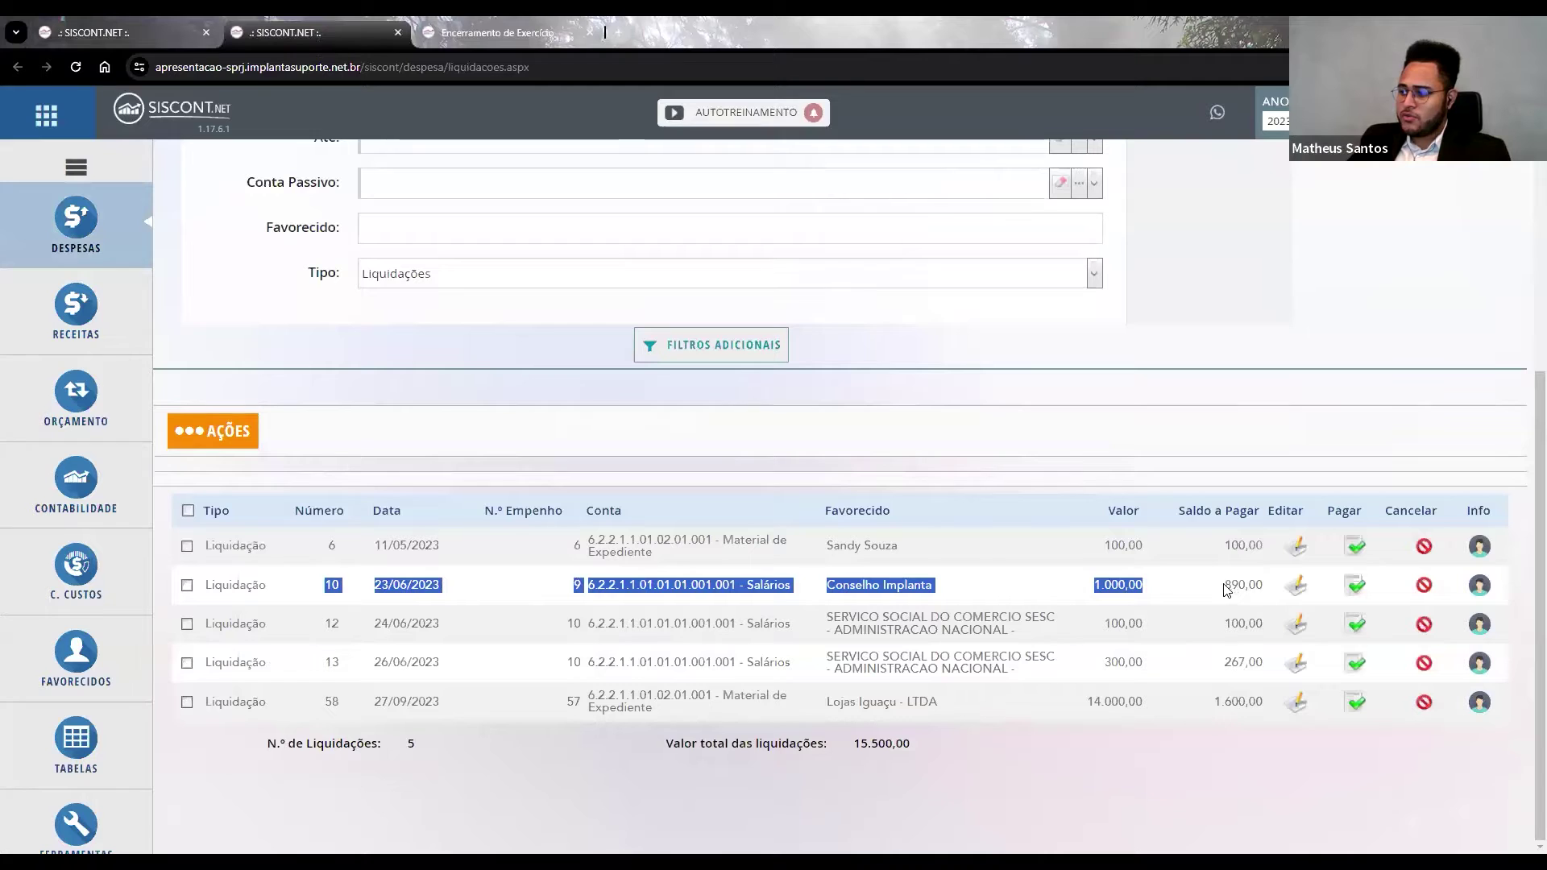
{"action": "left_click_drag", "start_coordinate": [1233, 594], "coordinate": [1265, 597]}
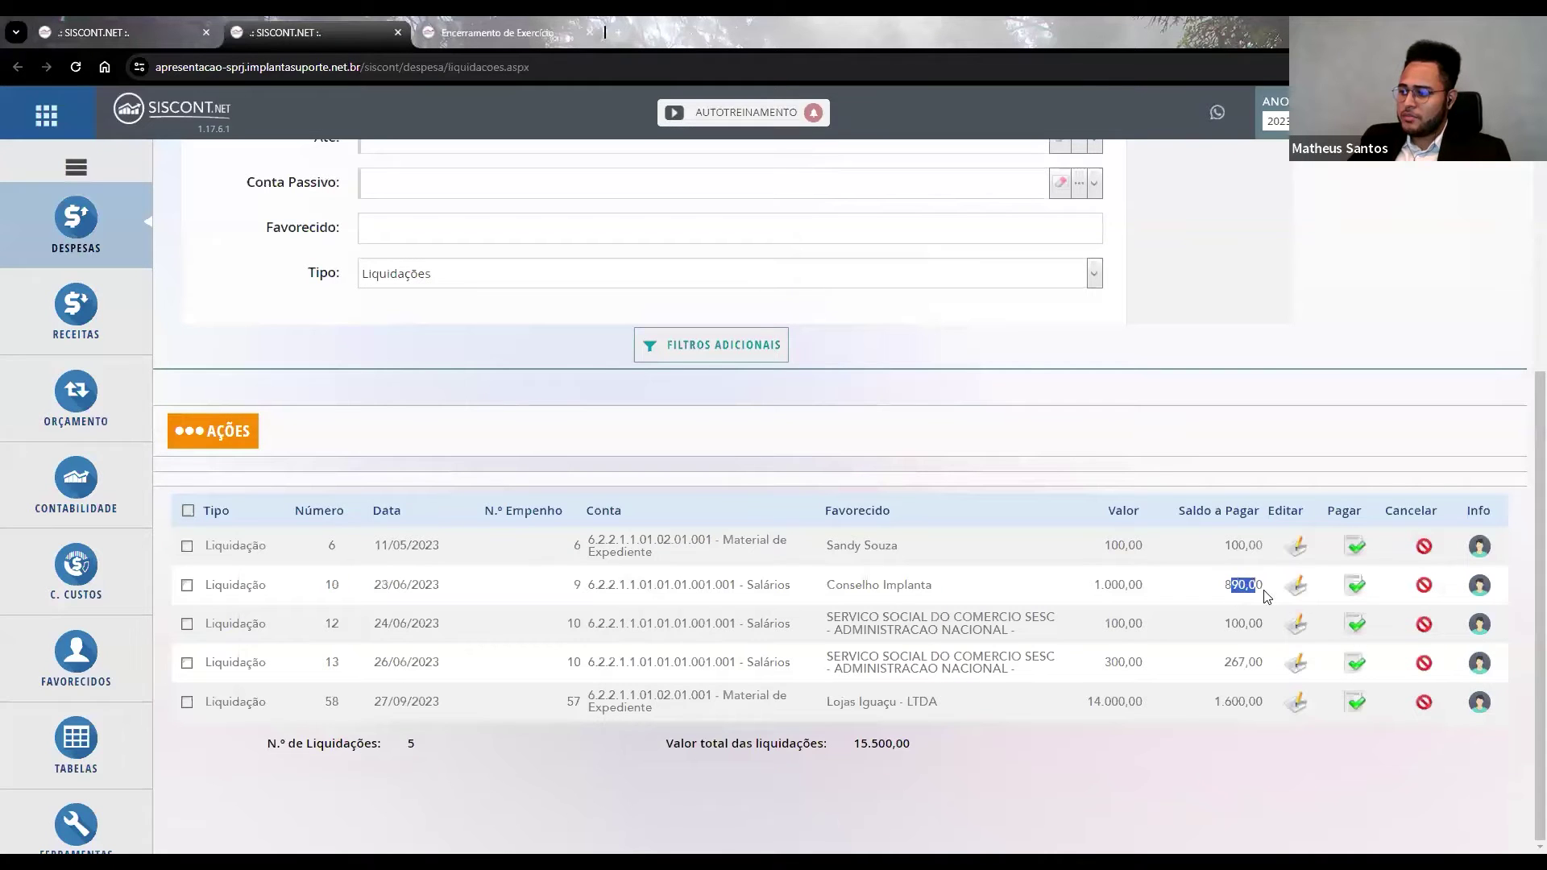
Open the cancellation form for liquidation 10 of Conselho Implanta and review its liquidation and cancellation details.
{"action": "left_click", "coordinate": [1424, 585]}
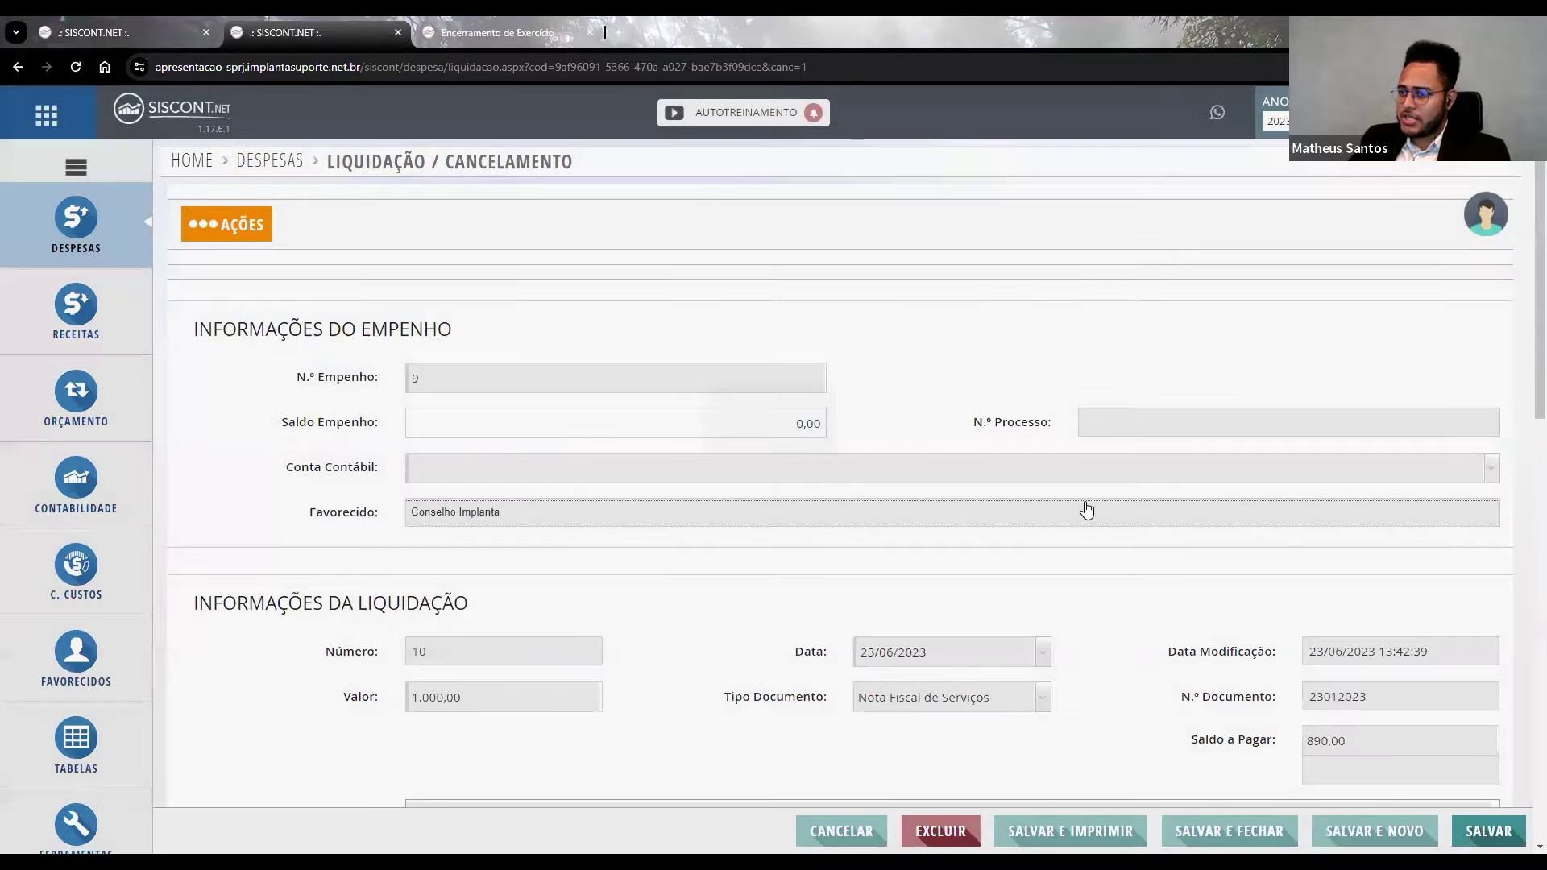
{"action": "scroll", "coordinate": [836, 594], "scroll_direction": "down", "scroll_amount": 5}
{"action": "scroll", "coordinate": [835, 594], "scroll_direction": "up", "scroll_amount": 1}
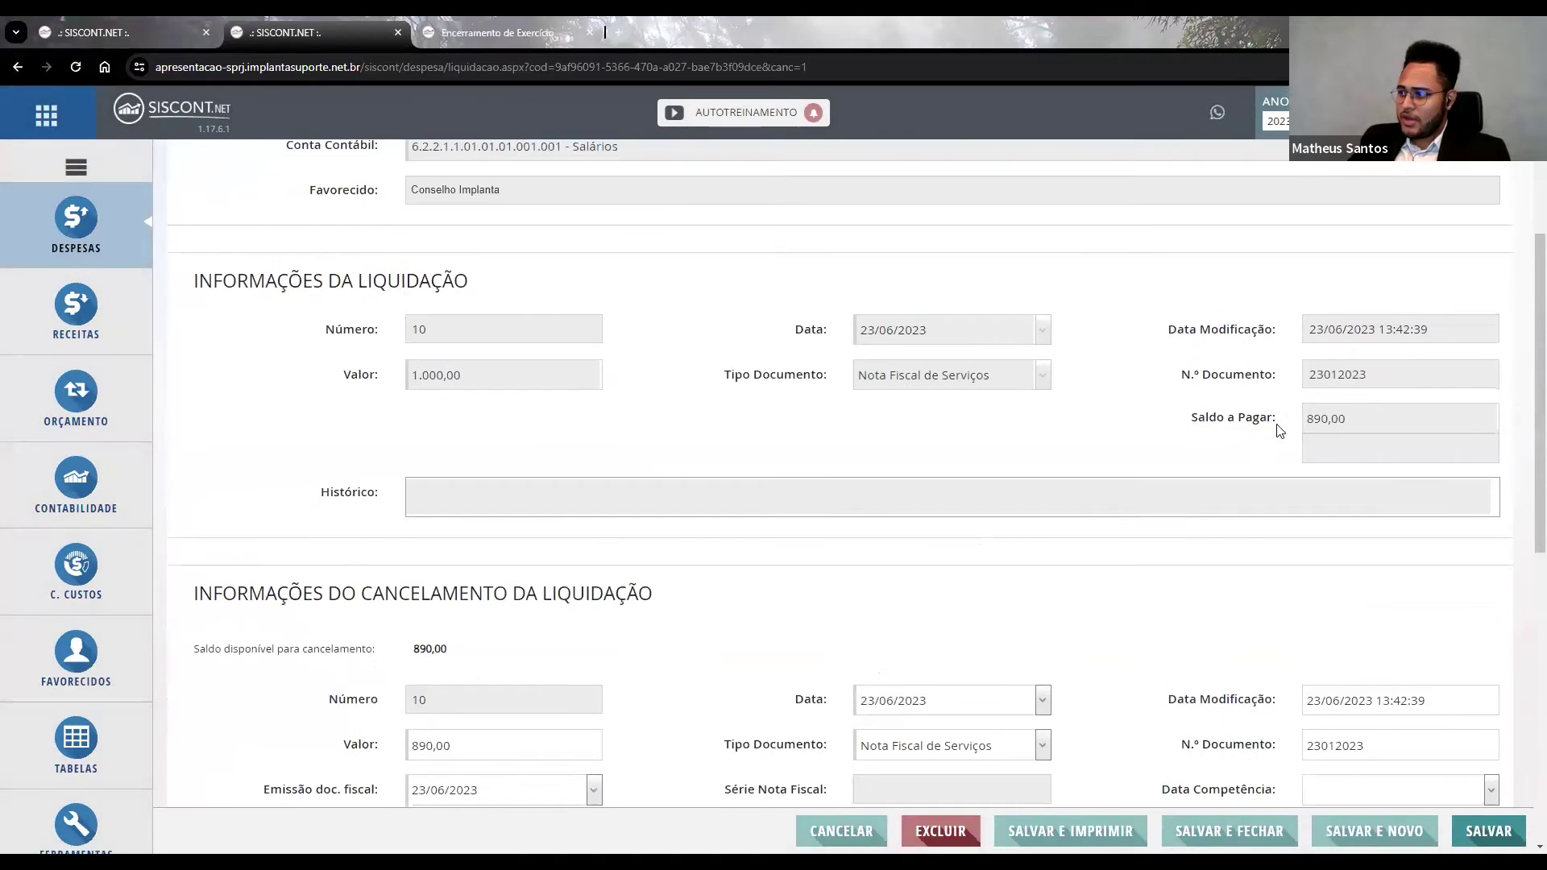
Compare liquidation 10's Saldo a Pagar with the cancellation Valor and review the remaining cancellation fields.
{"action": "double_click", "coordinate": [1300, 419]}
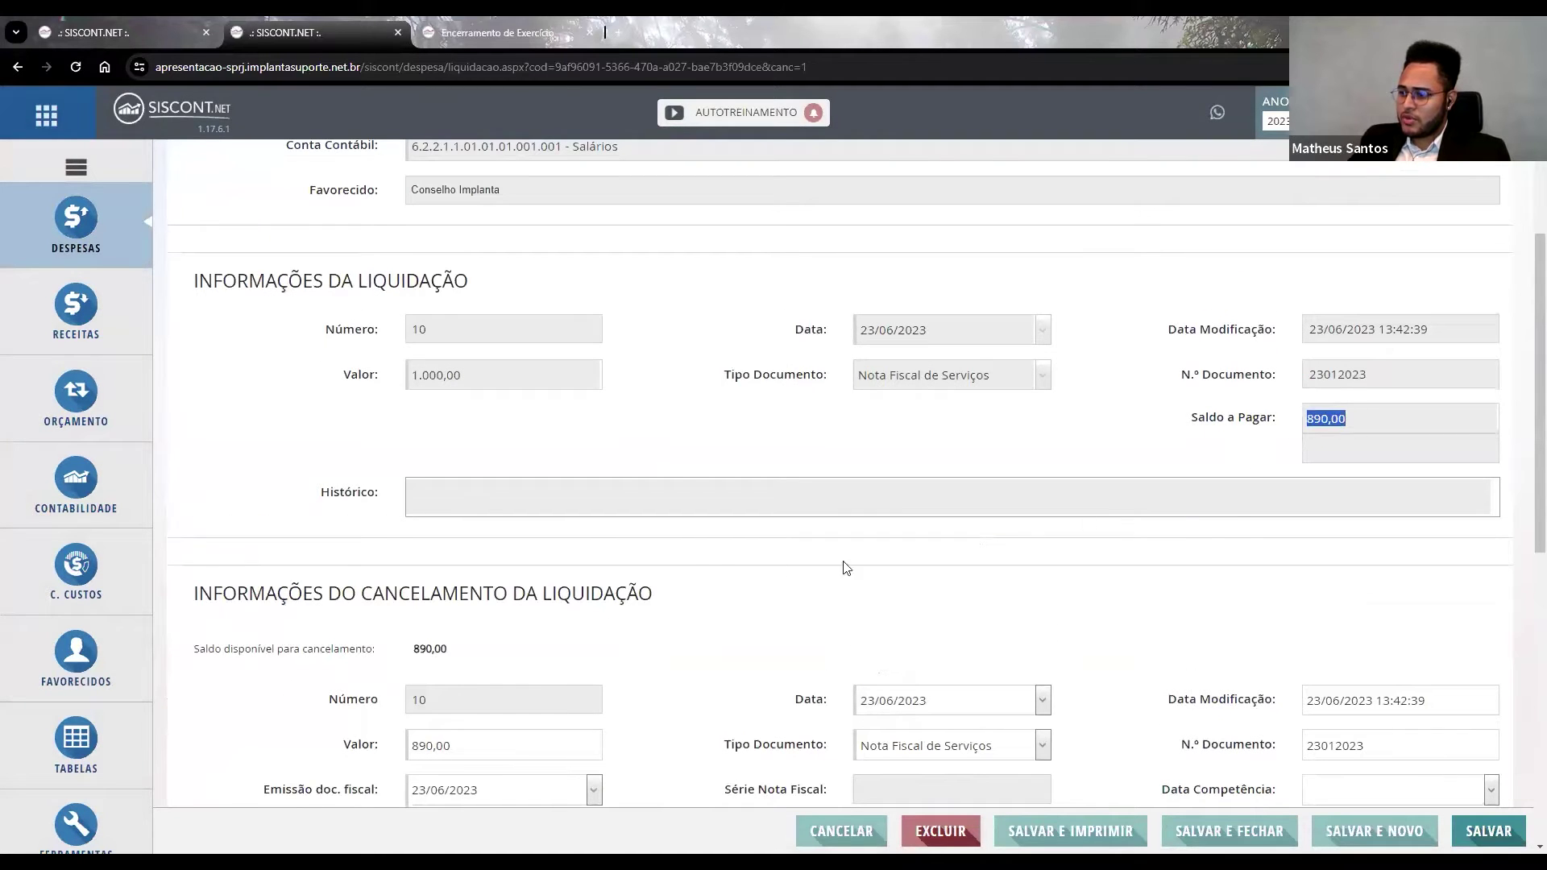
{"action": "scroll", "coordinate": [693, 574], "scroll_direction": "down", "scroll_amount": 2}
{"action": "left_click", "coordinate": [498, 585]}
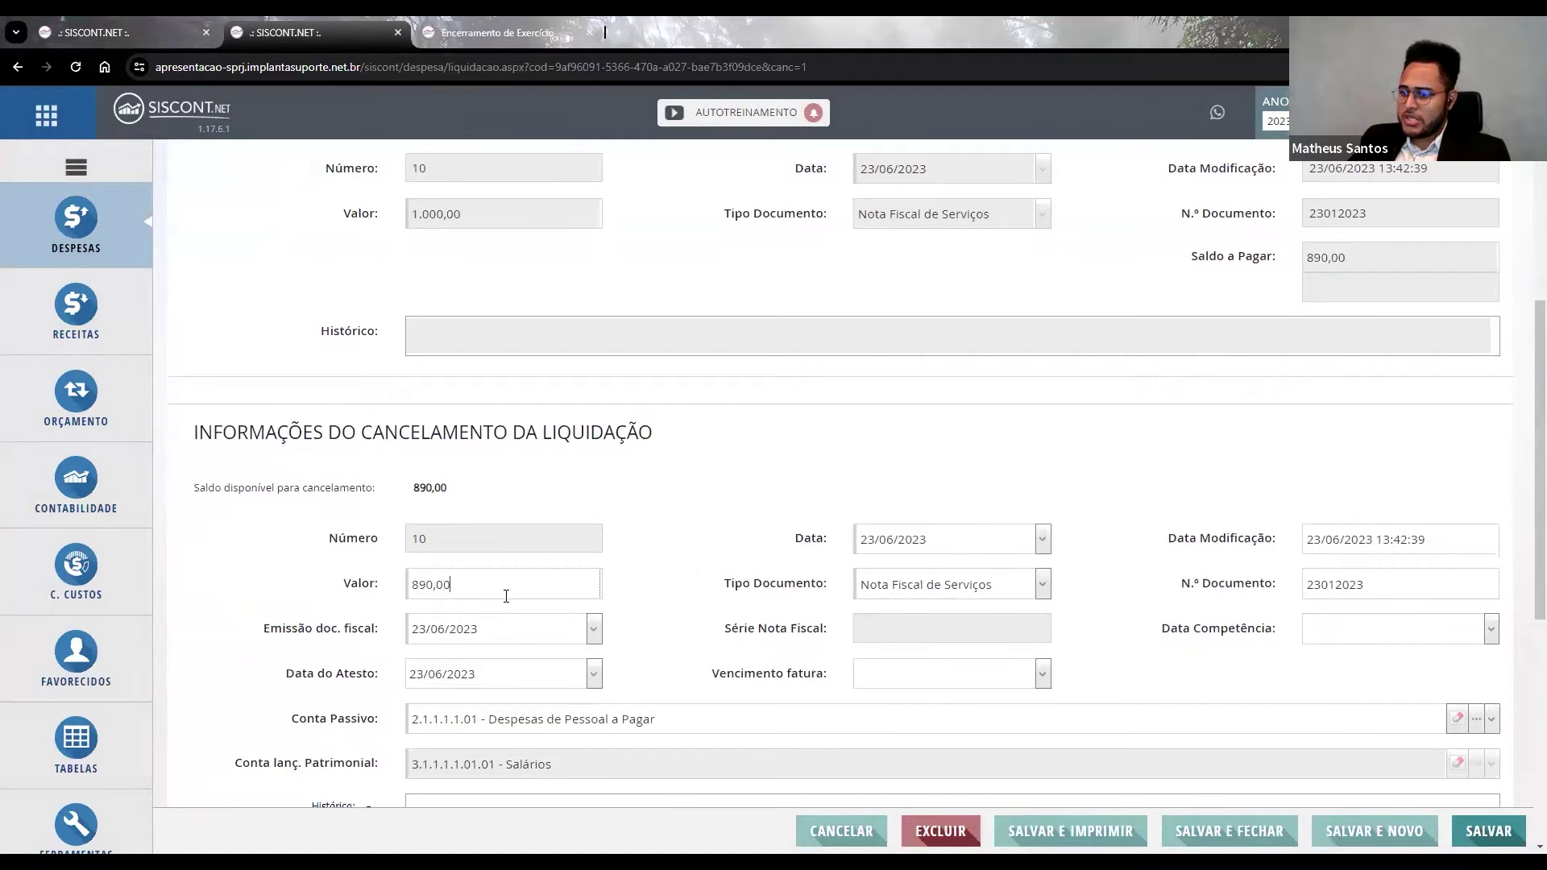
{"action": "scroll", "coordinate": [734, 581], "scroll_direction": "down", "scroll_amount": 2}
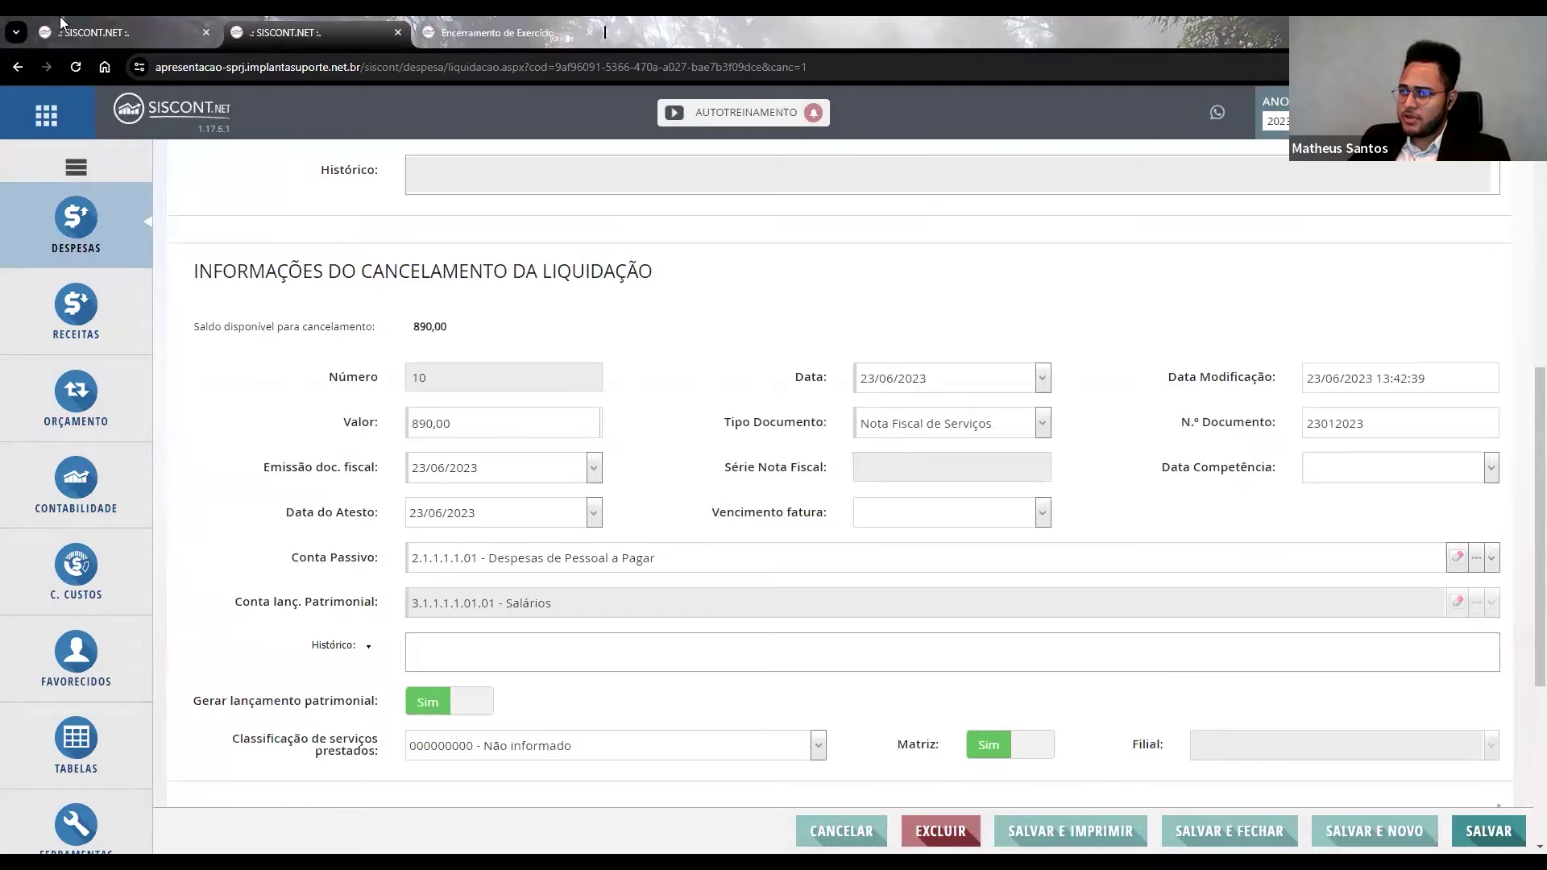
{"action": "scroll", "coordinate": [502, 563], "scroll_direction": "up", "scroll_amount": 3}
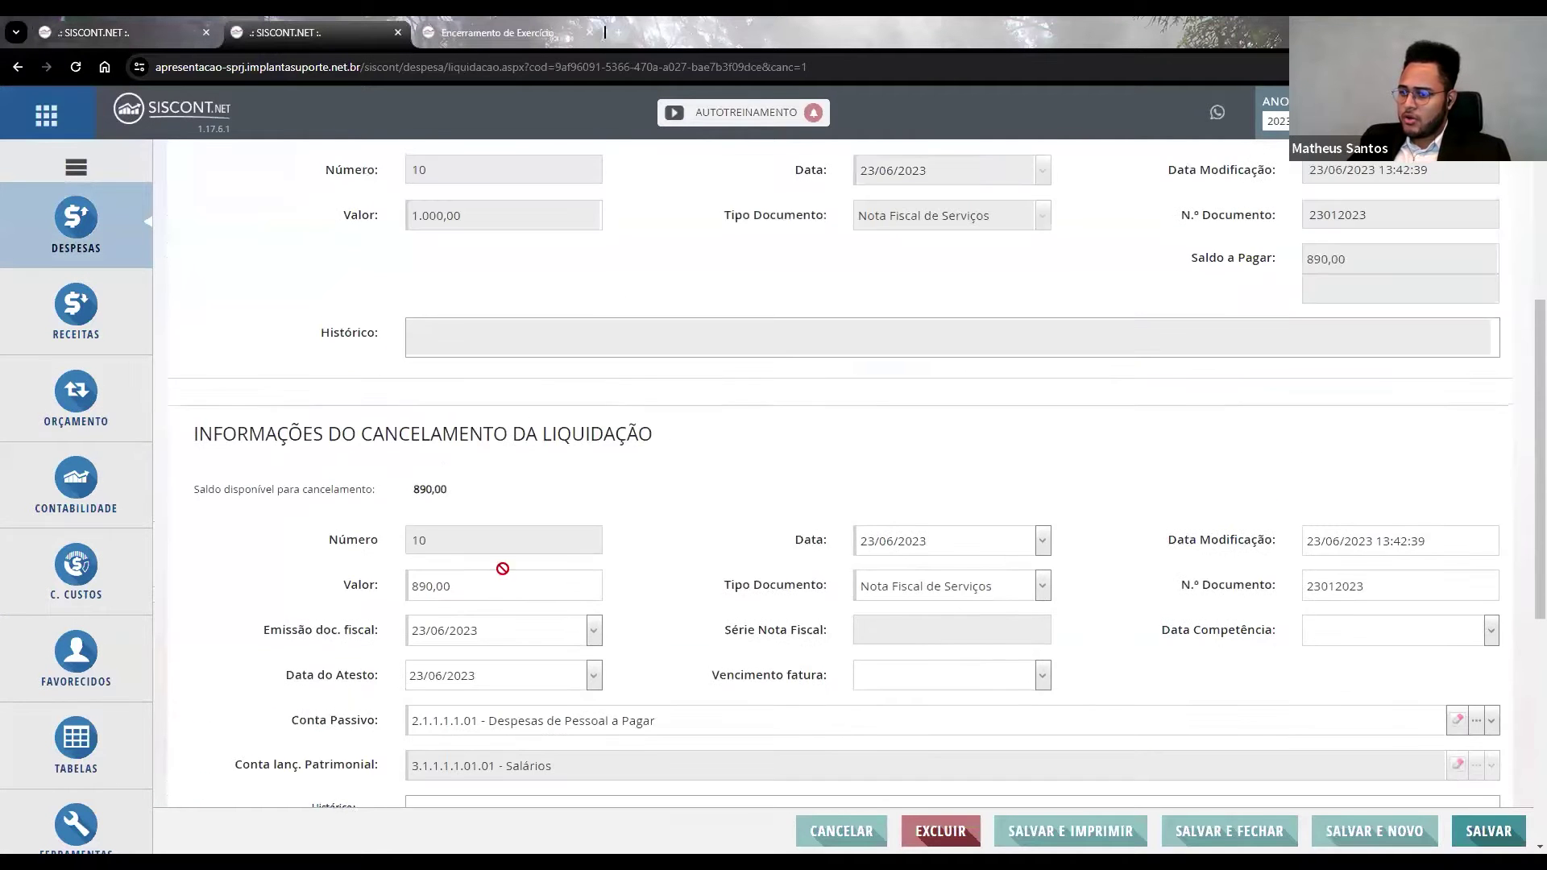
{"action": "scroll", "coordinate": [471, 588], "scroll_direction": "down", "scroll_amount": 2}
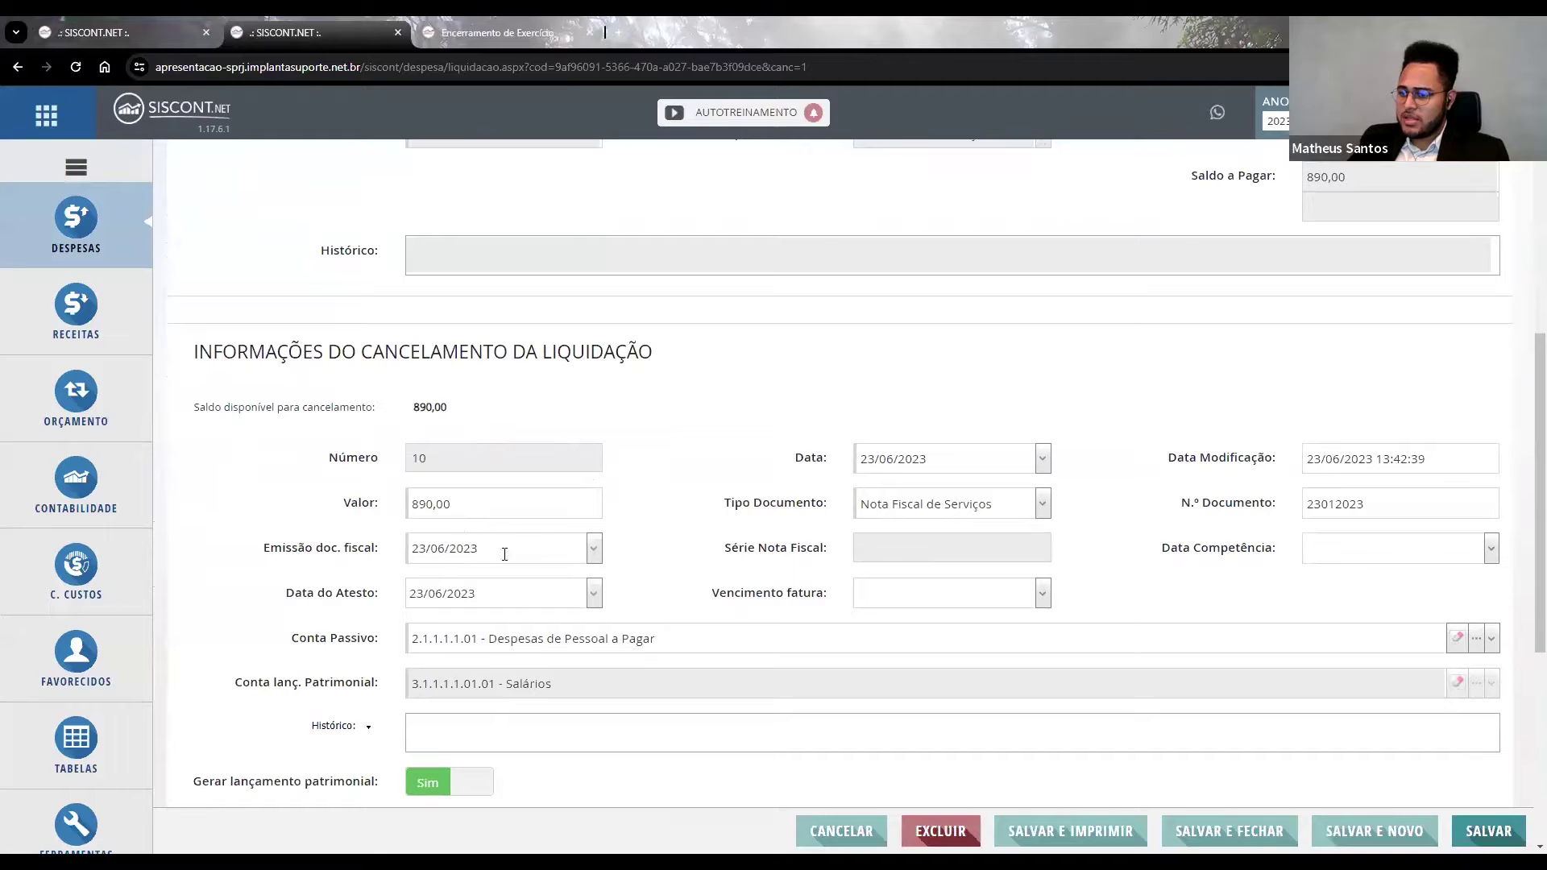
Save the cancellation of liquidation 10 with the date 31/12/2023 and the standard cancellation text in Histórico.
{"action": "triple_click", "coordinate": [978, 457]}
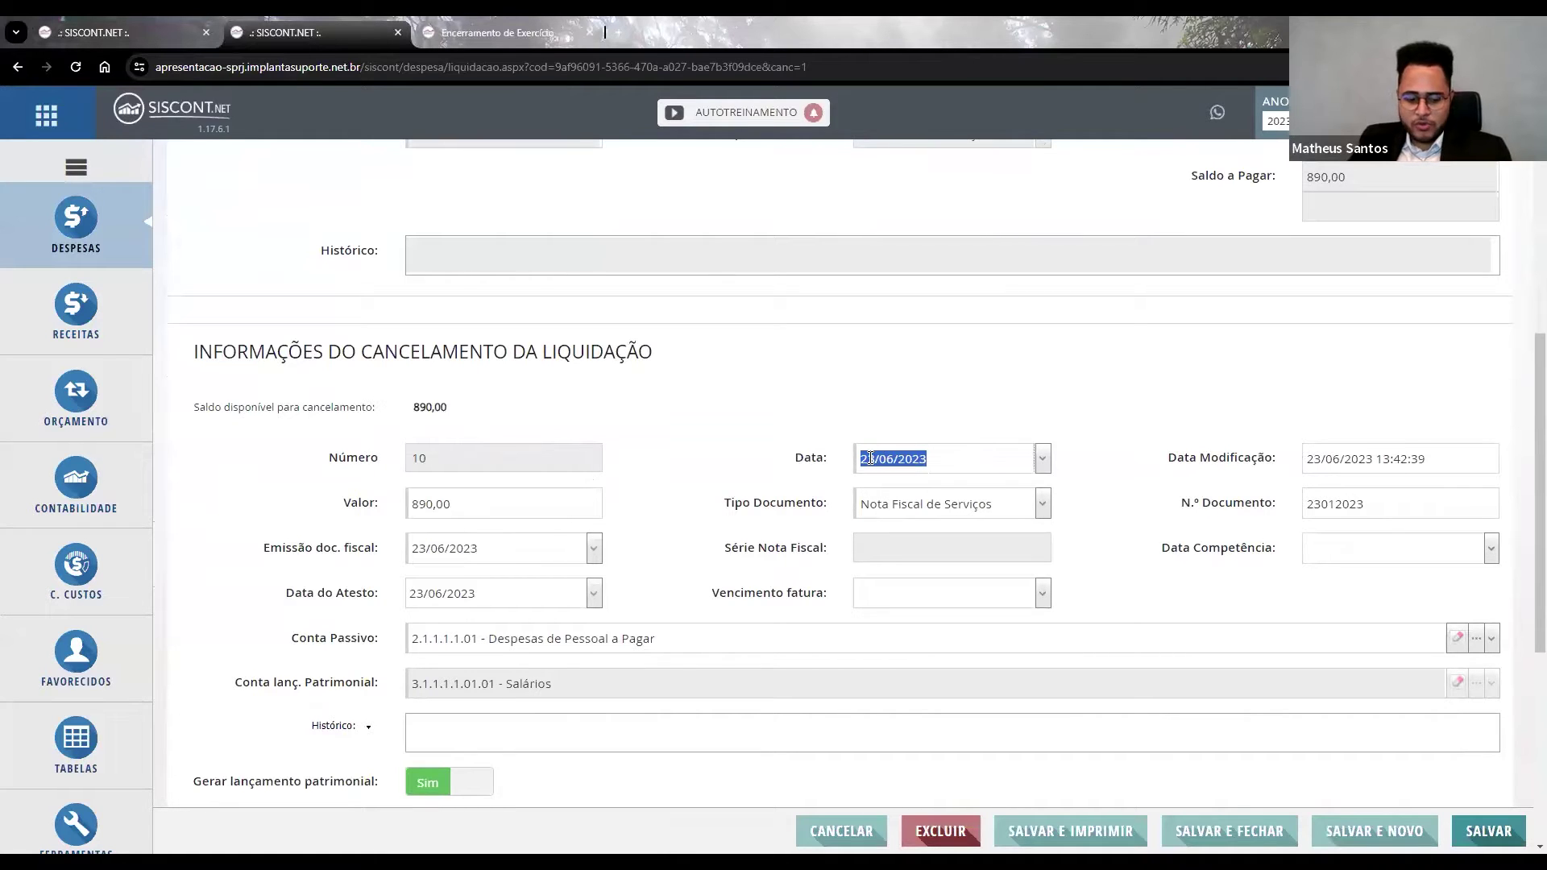
{"action": "type", "text": "311"}
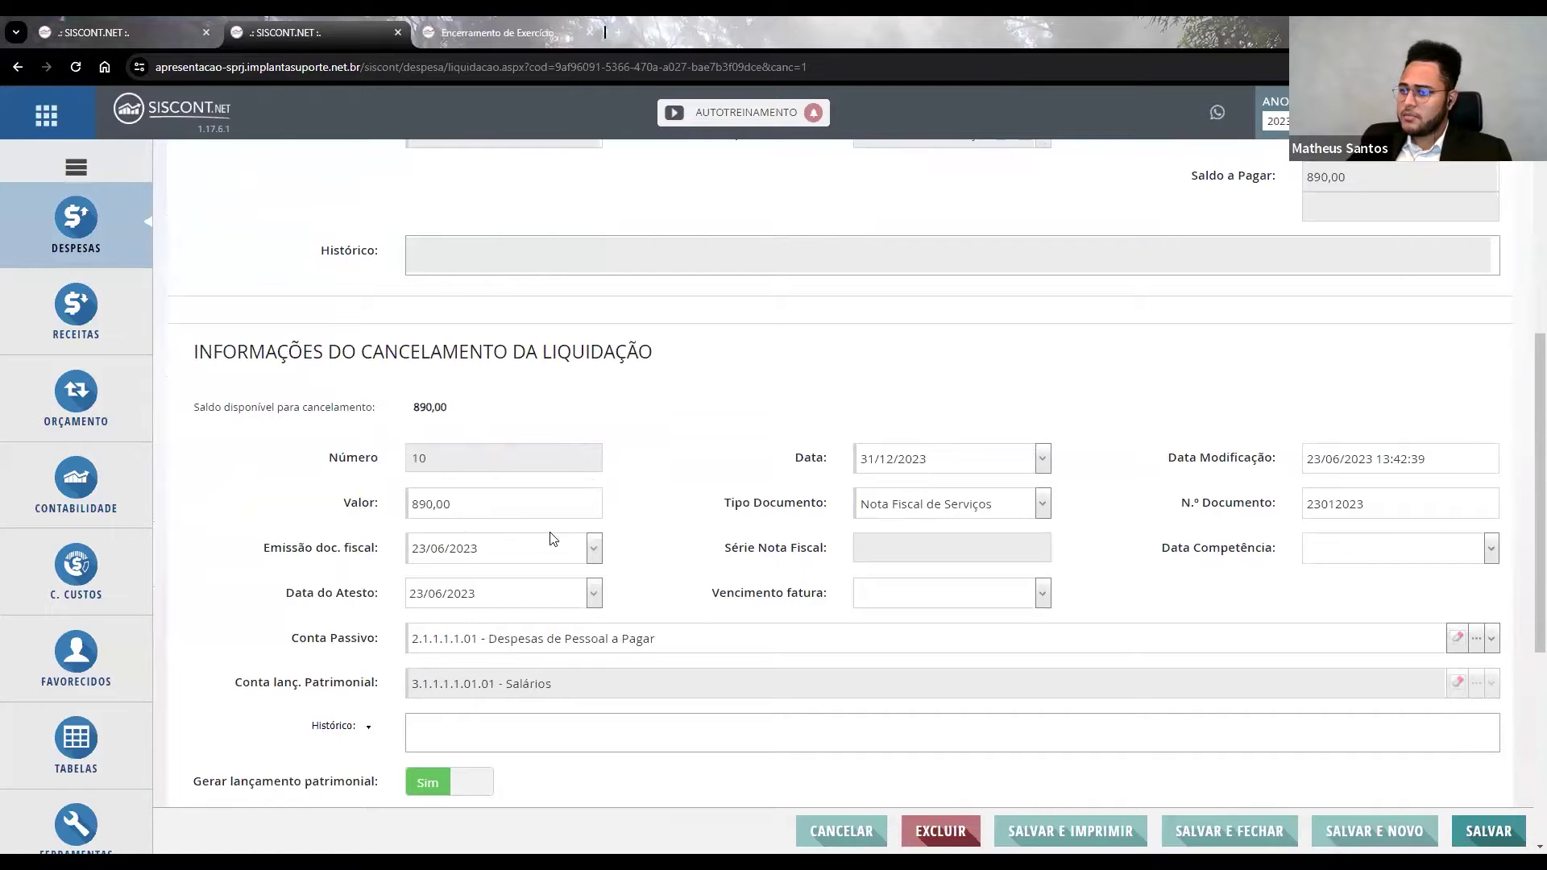
{"action": "scroll", "coordinate": [643, 566], "scroll_direction": "down", "scroll_amount": 2}
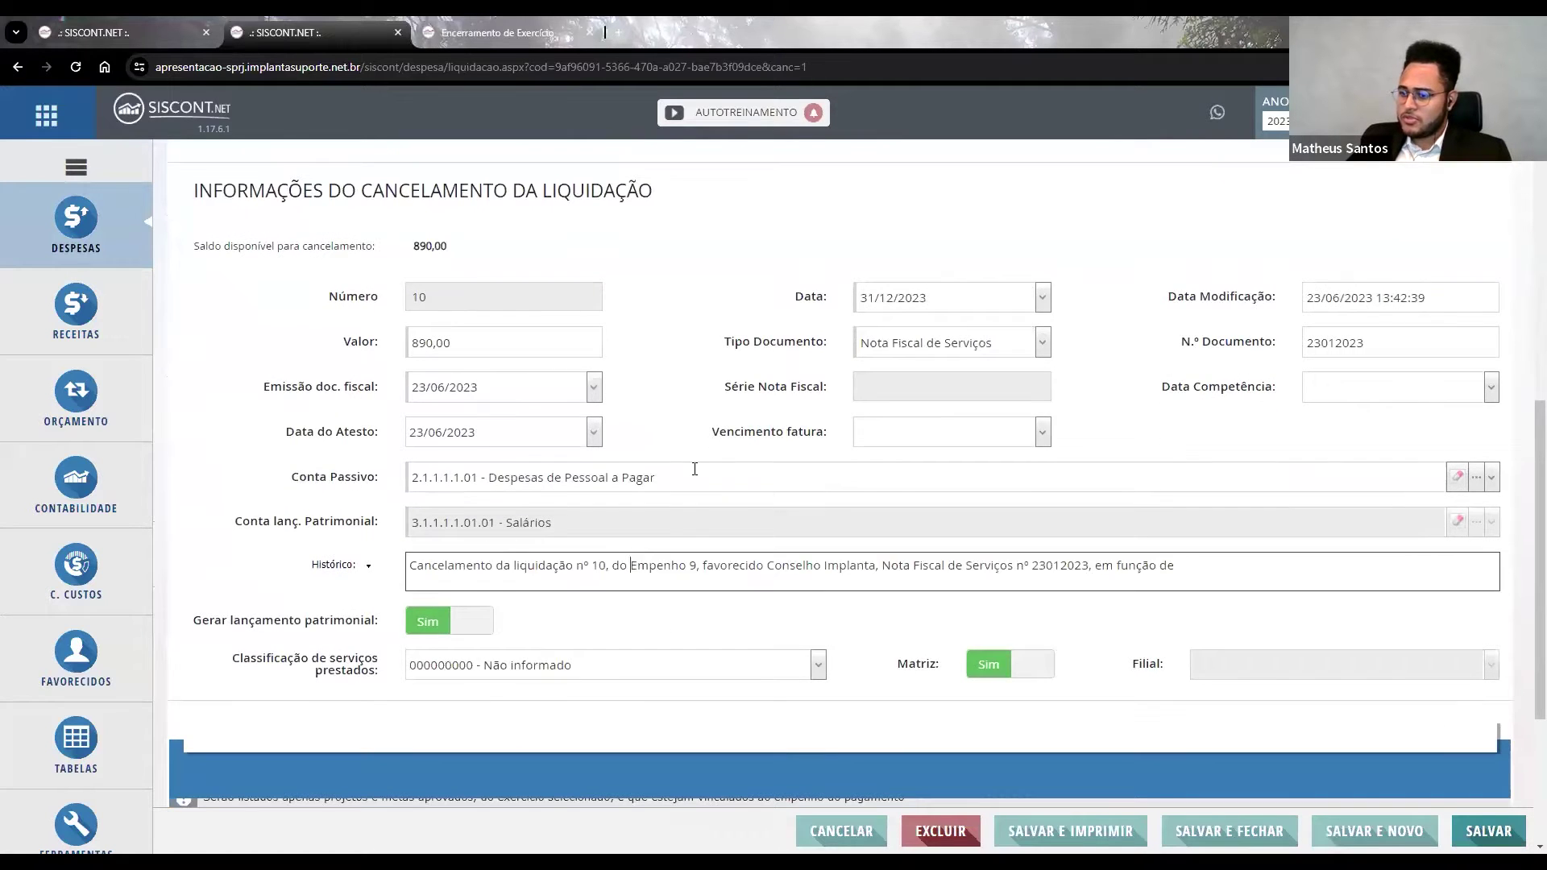
{"action": "scroll", "coordinate": [710, 484], "scroll_direction": "down", "scroll_amount": 3}
{"action": "scroll", "coordinate": [814, 504], "scroll_direction": "up", "scroll_amount": 2}
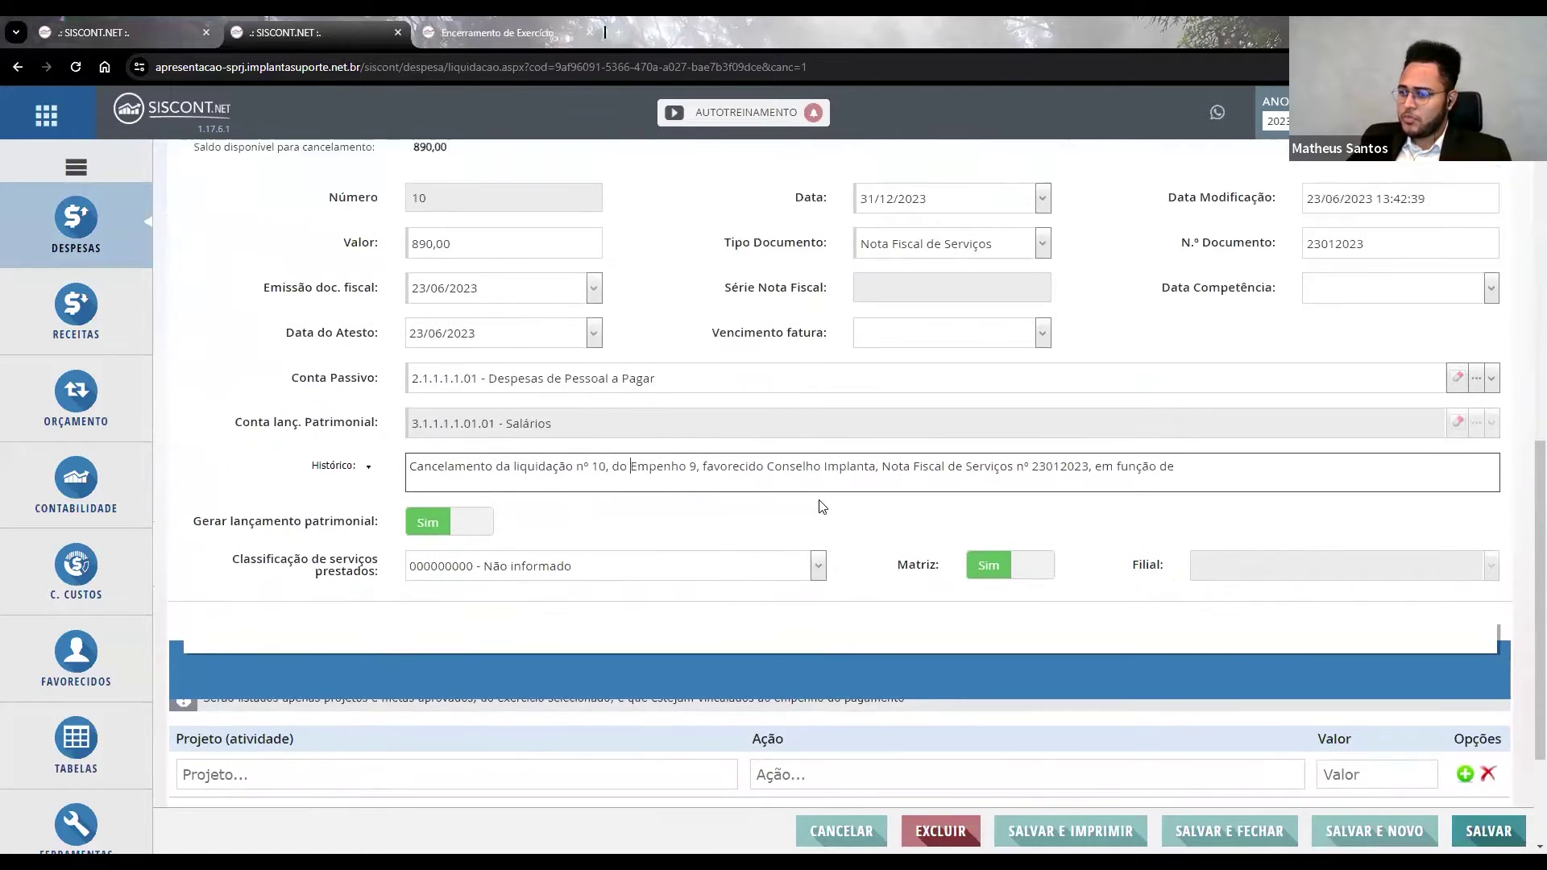
{"action": "scroll", "coordinate": [822, 506], "scroll_direction": "up", "scroll_amount": 1}
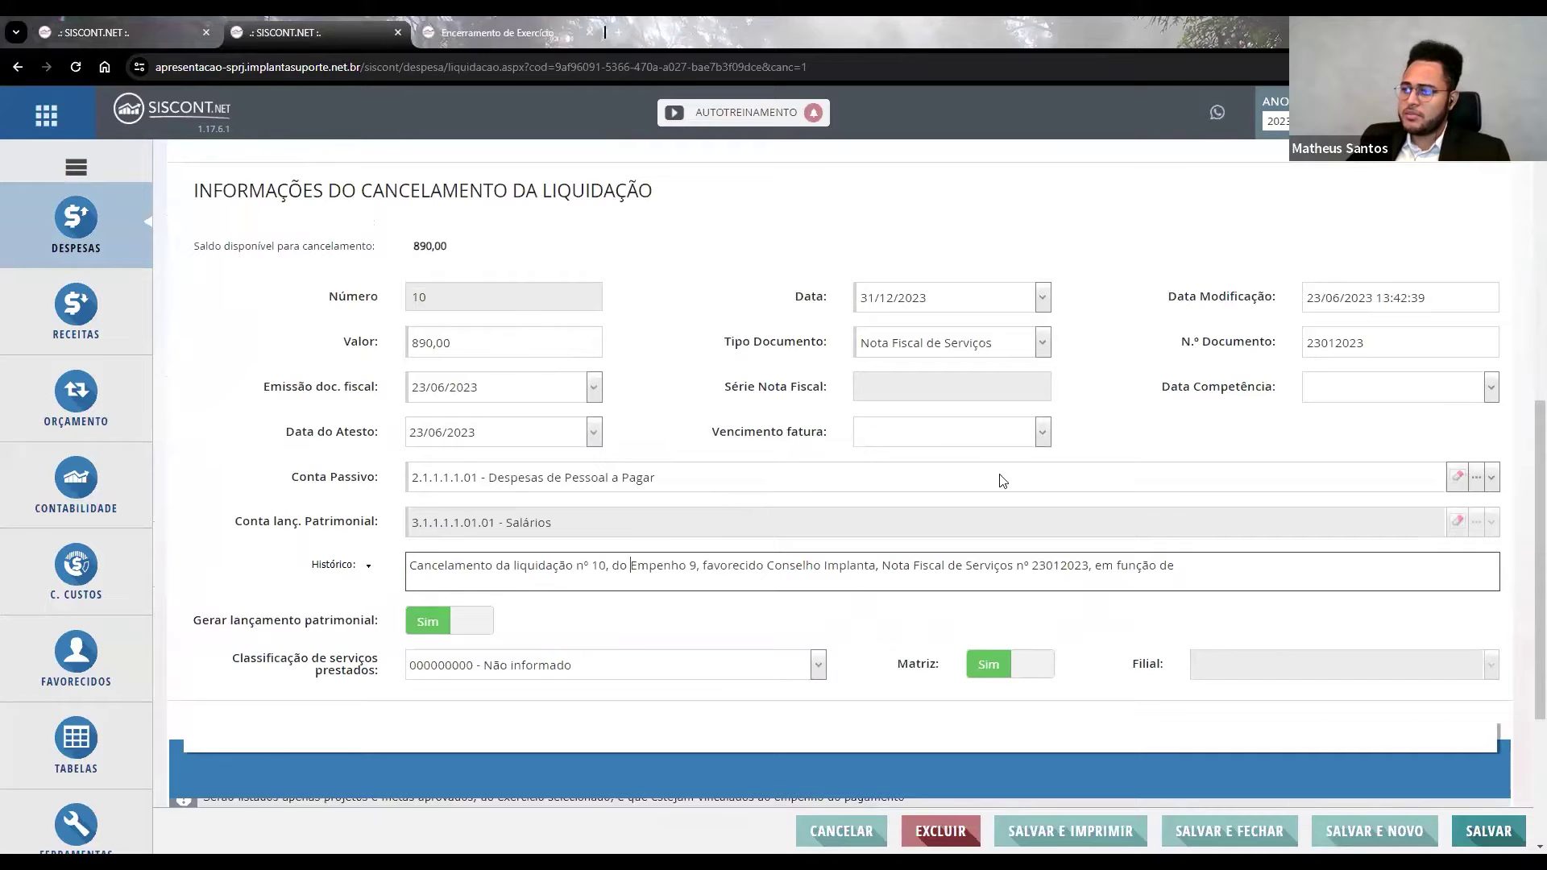
{"action": "left_click", "coordinate": [1475, 835]}
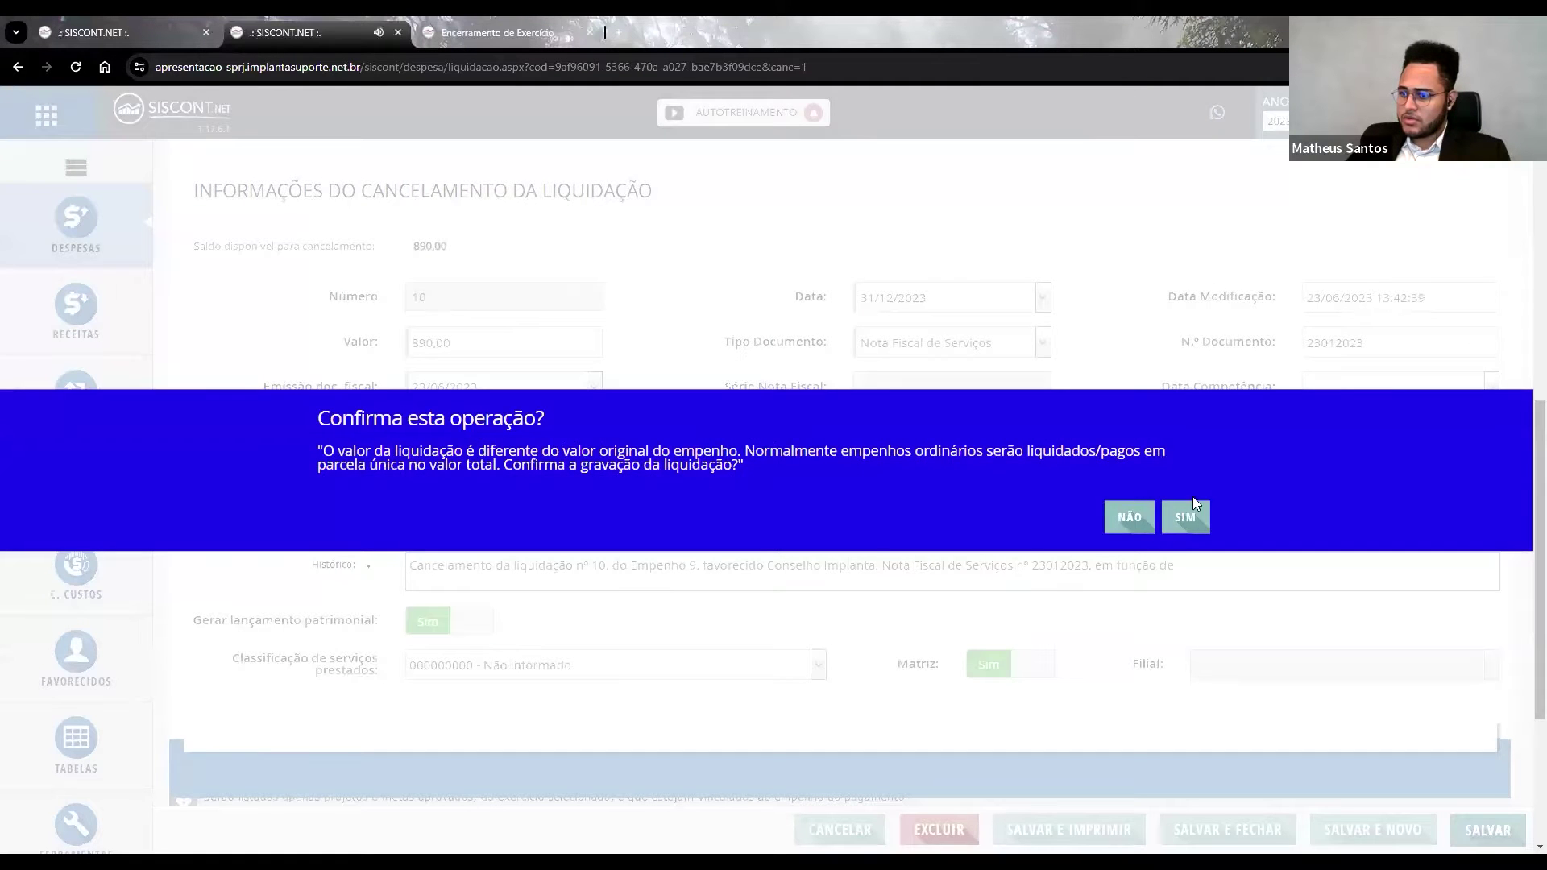
{"action": "left_click", "coordinate": [1186, 517]}
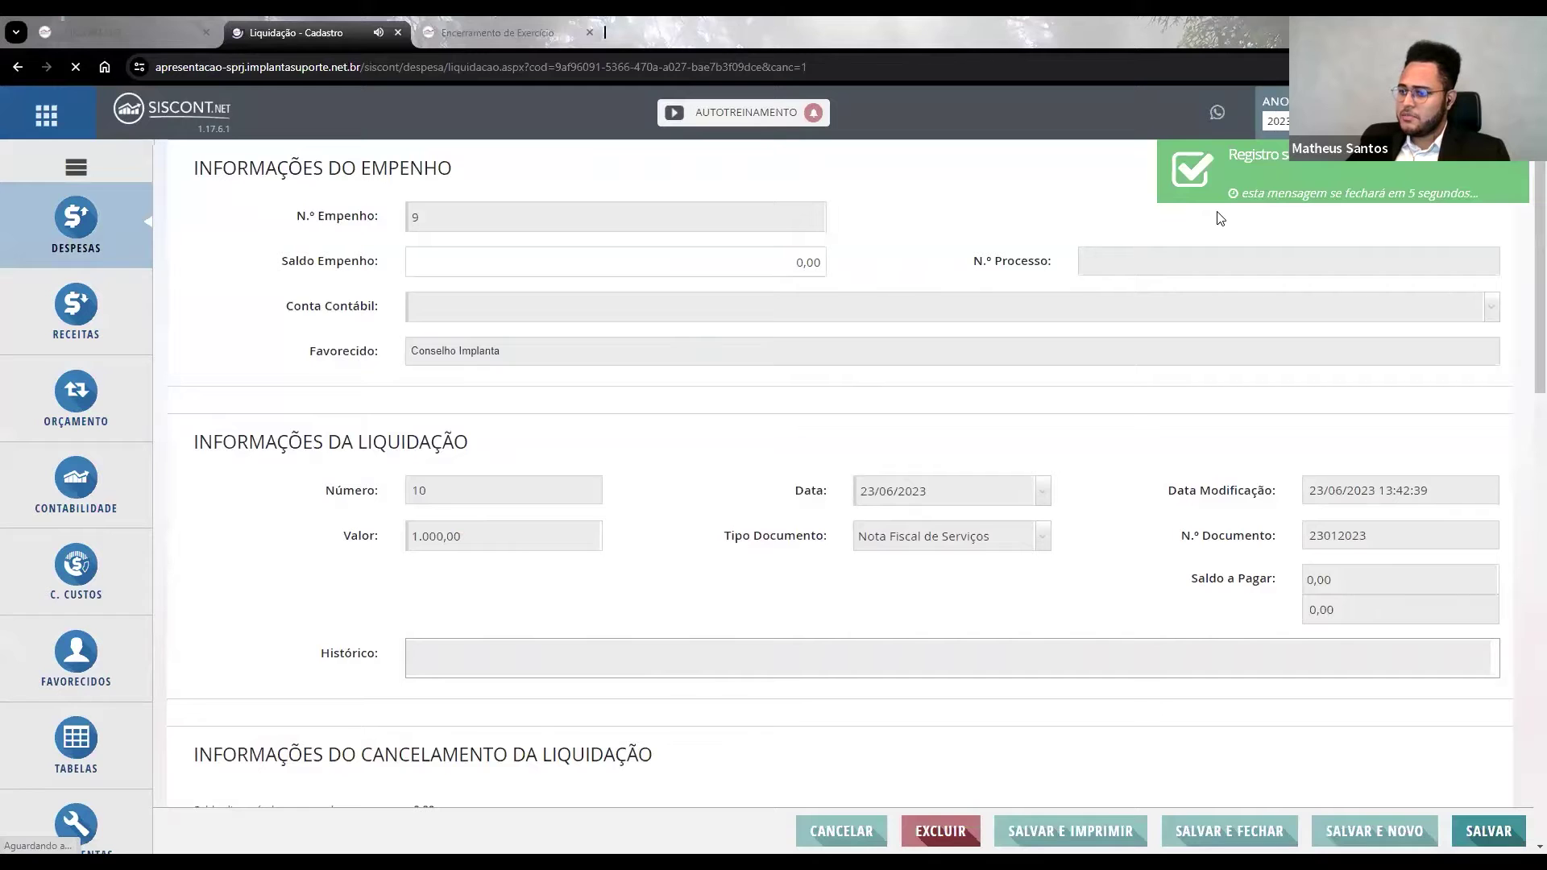
Check the open empenhos in the Empenhos listing and return to the liquidations listing.
{"action": "scroll", "coordinate": [831, 465], "scroll_direction": "up", "scroll_amount": 2}
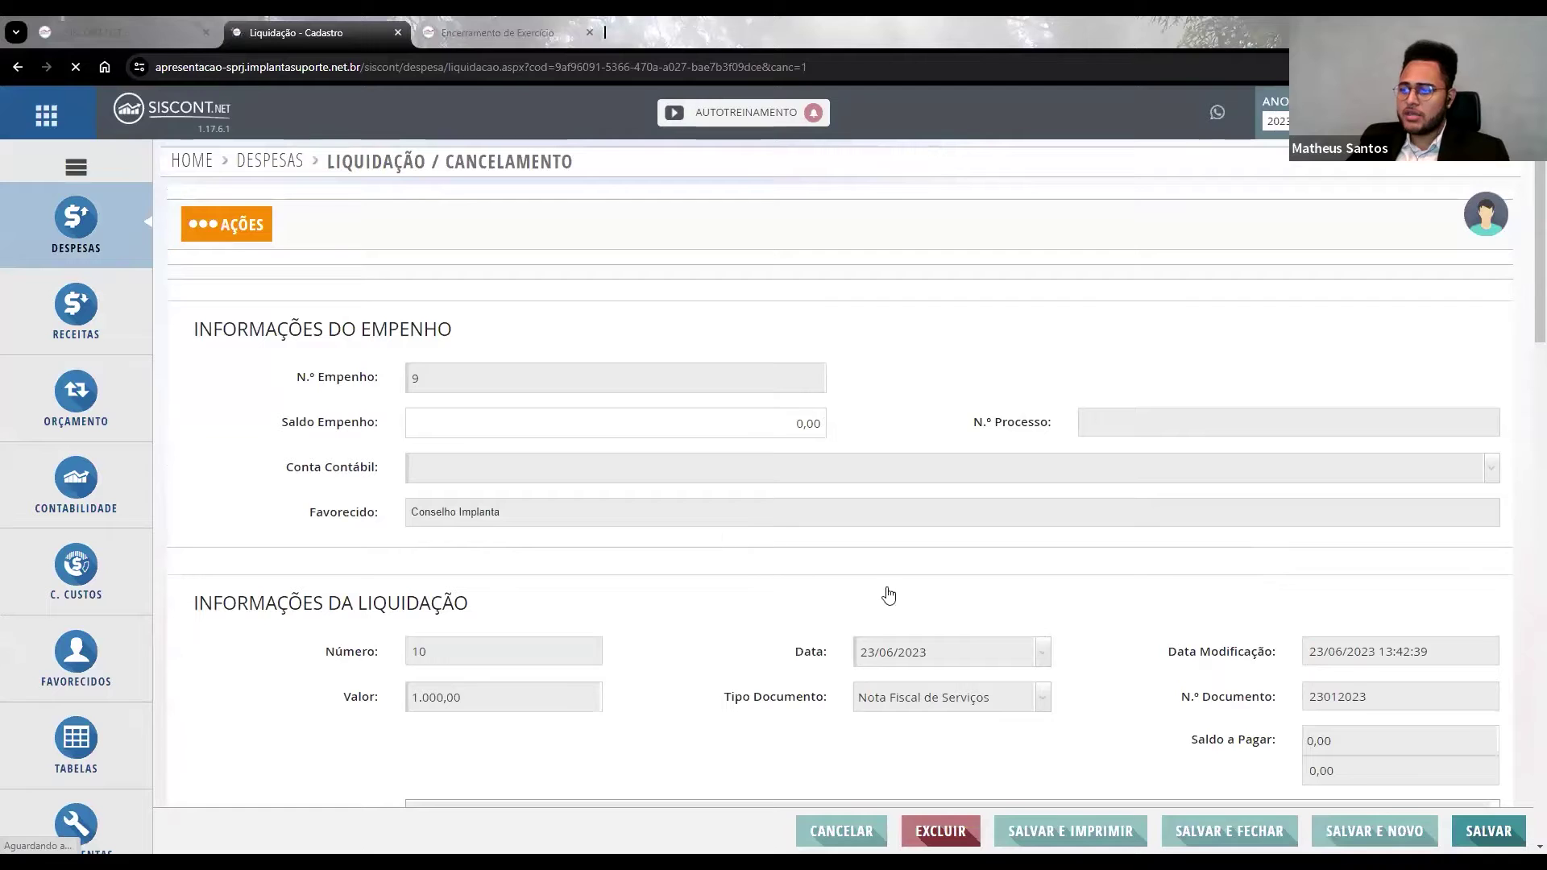
{"action": "left_click", "coordinate": [120, 24]}
{"action": "left_click", "coordinate": [322, 36]}
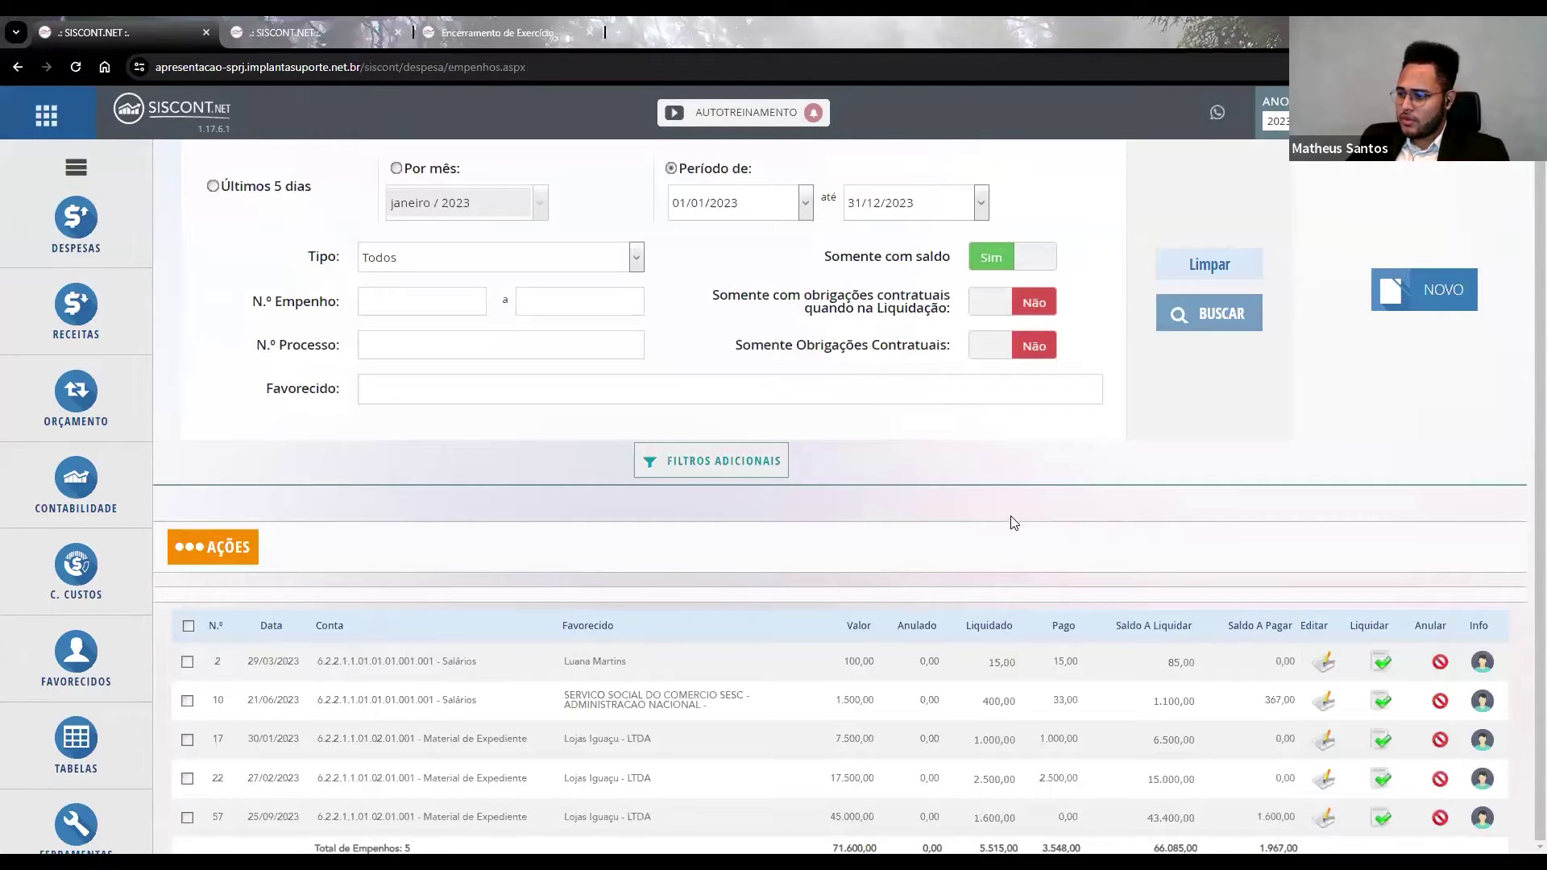
{"action": "key", "text": "ctrl+Tab"}
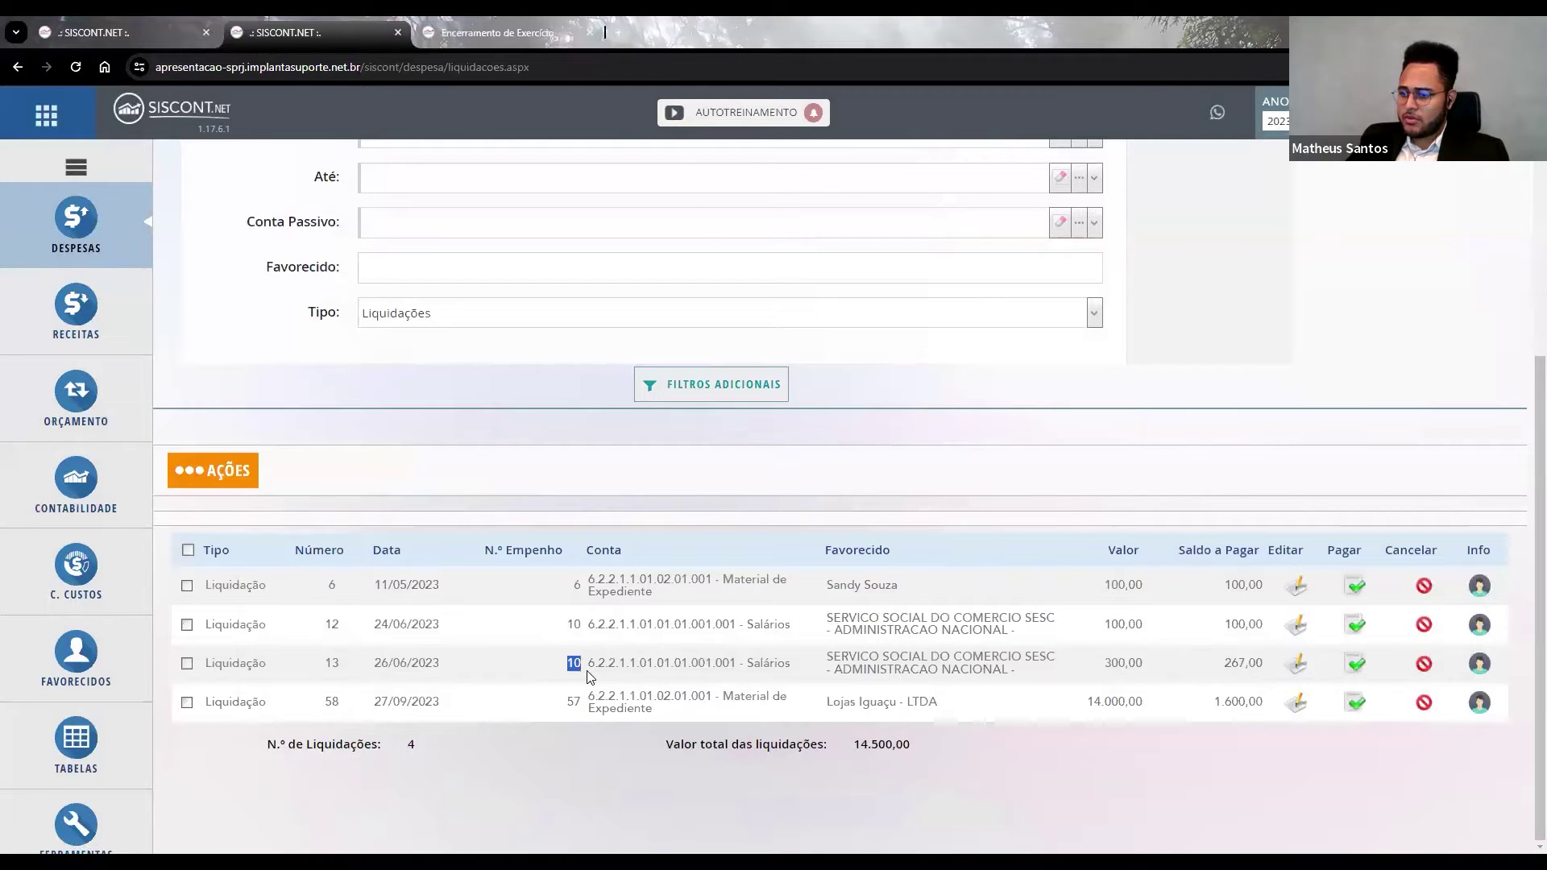
Cancel the remaining balance of liquidation 13 of empenho 10, dated 31/12/2023, with the standard cancellation text in Histórico.
{"action": "double_click", "coordinate": [332, 663]}
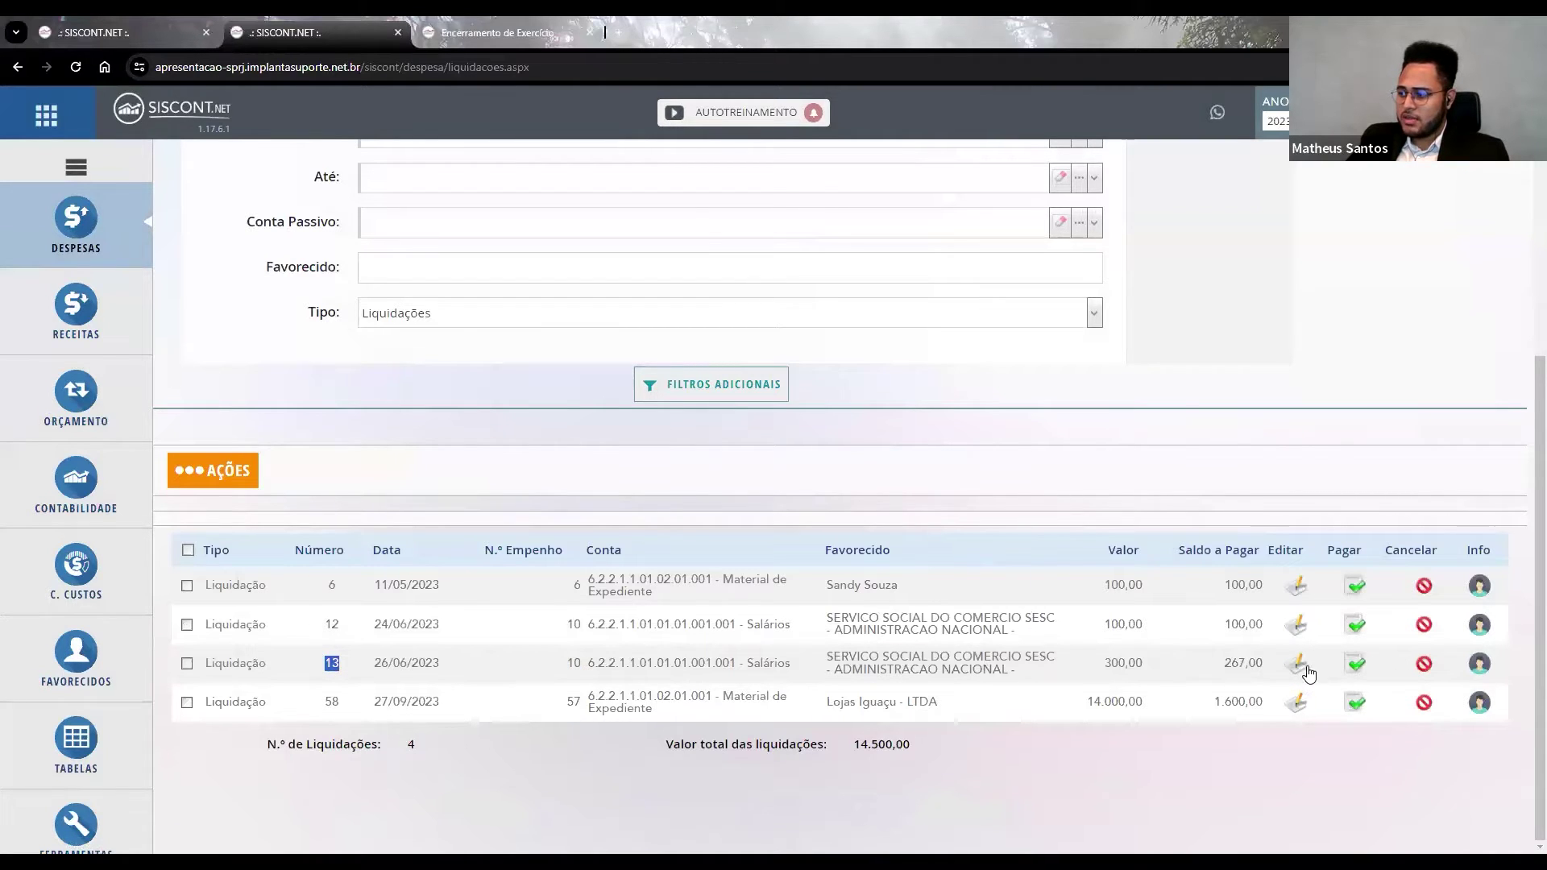
{"action": "left_click", "coordinate": [1424, 664]}
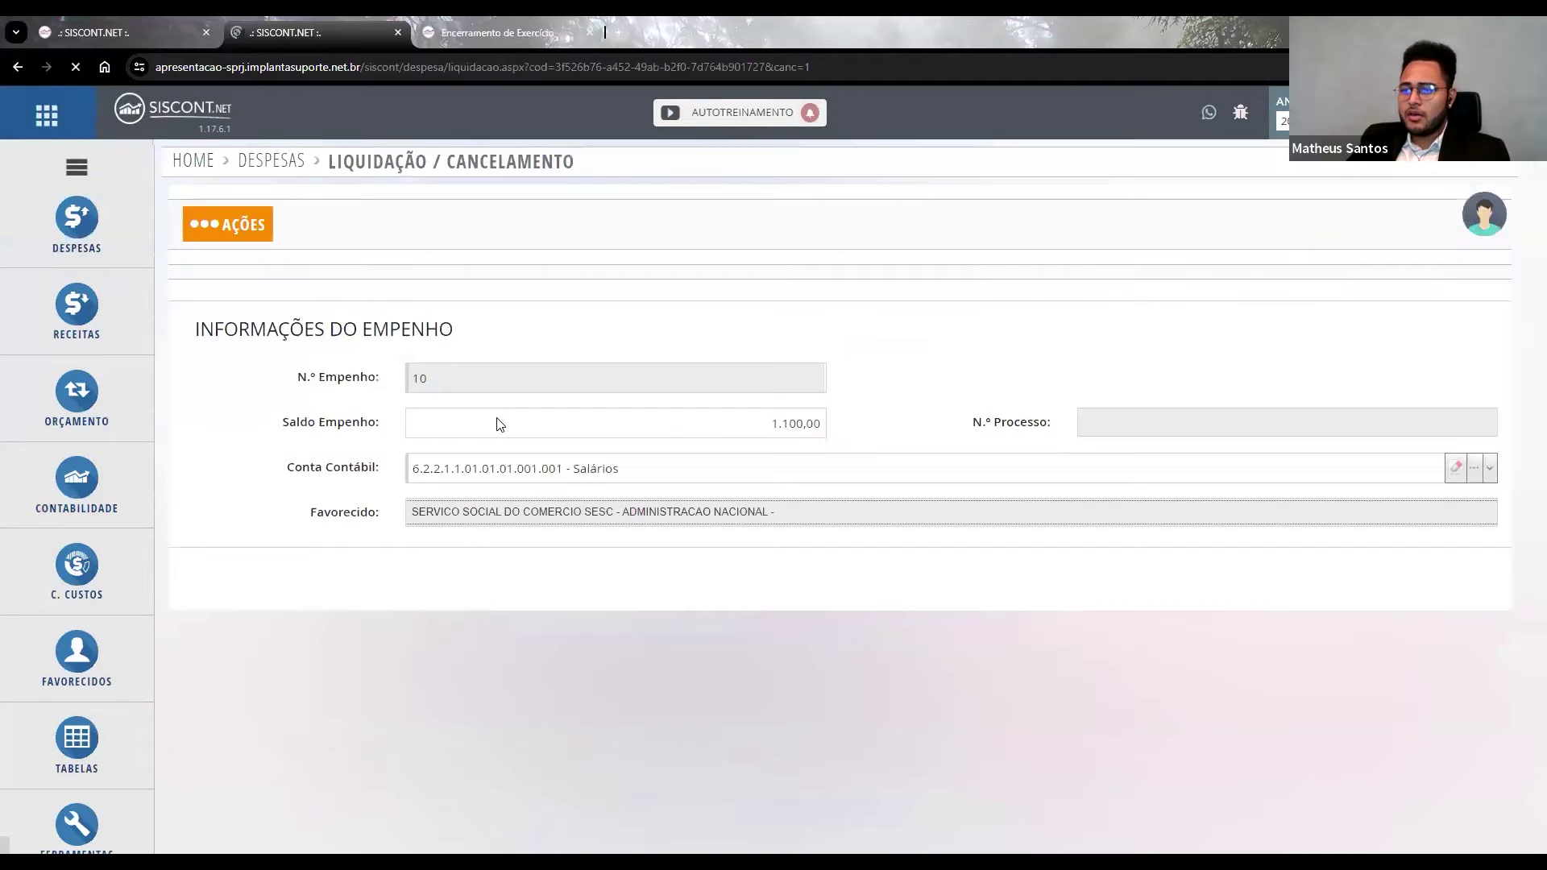
{"action": "scroll", "coordinate": [613, 581], "scroll_direction": "down", "scroll_amount": 3}
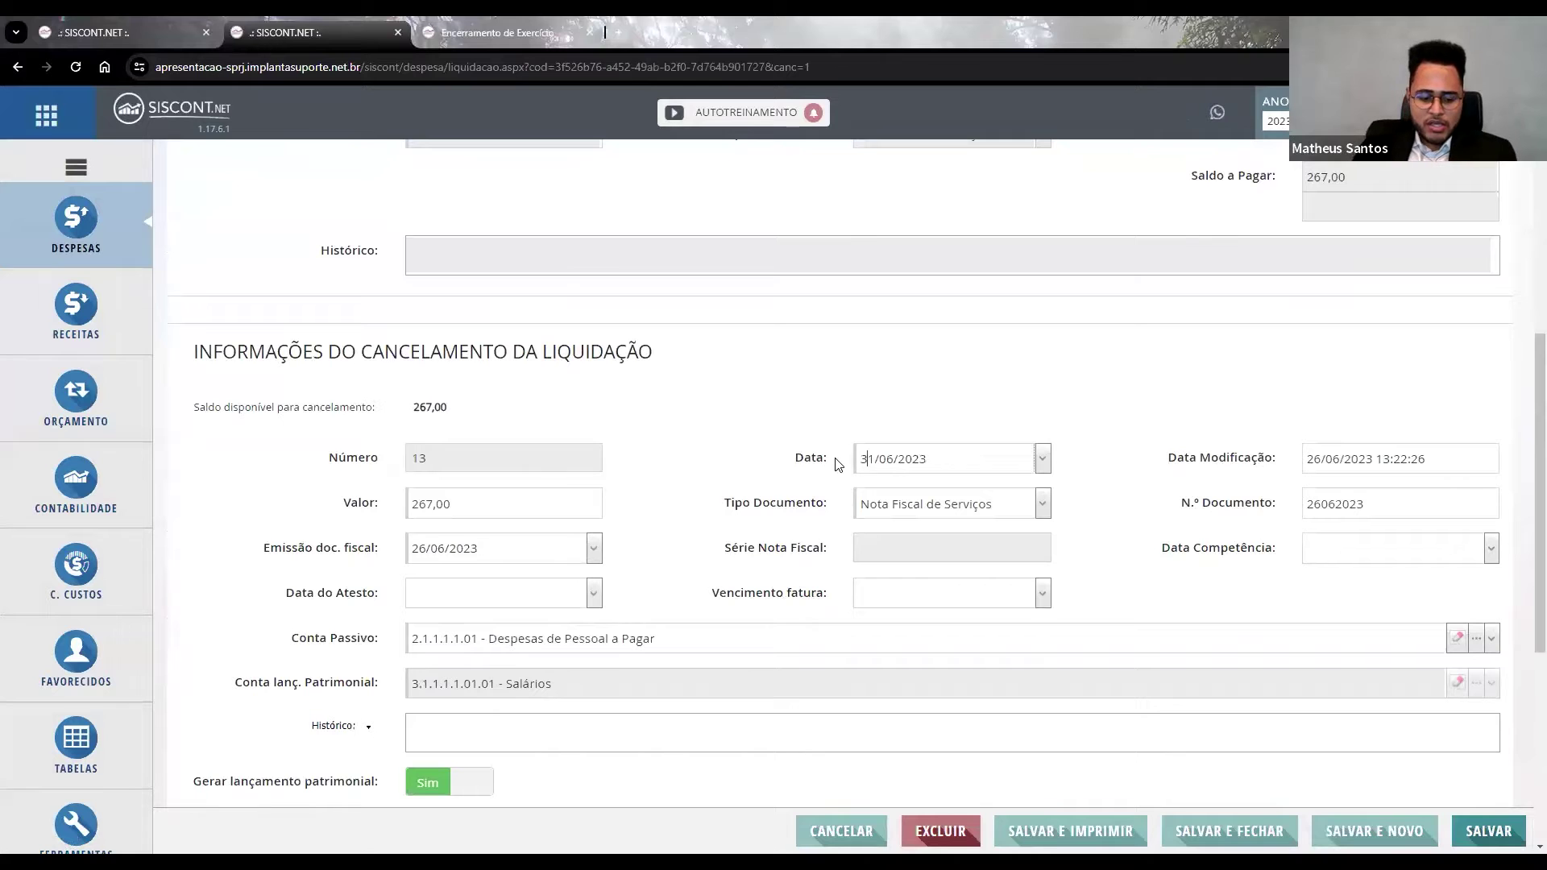
{"action": "type", "text": "112"}
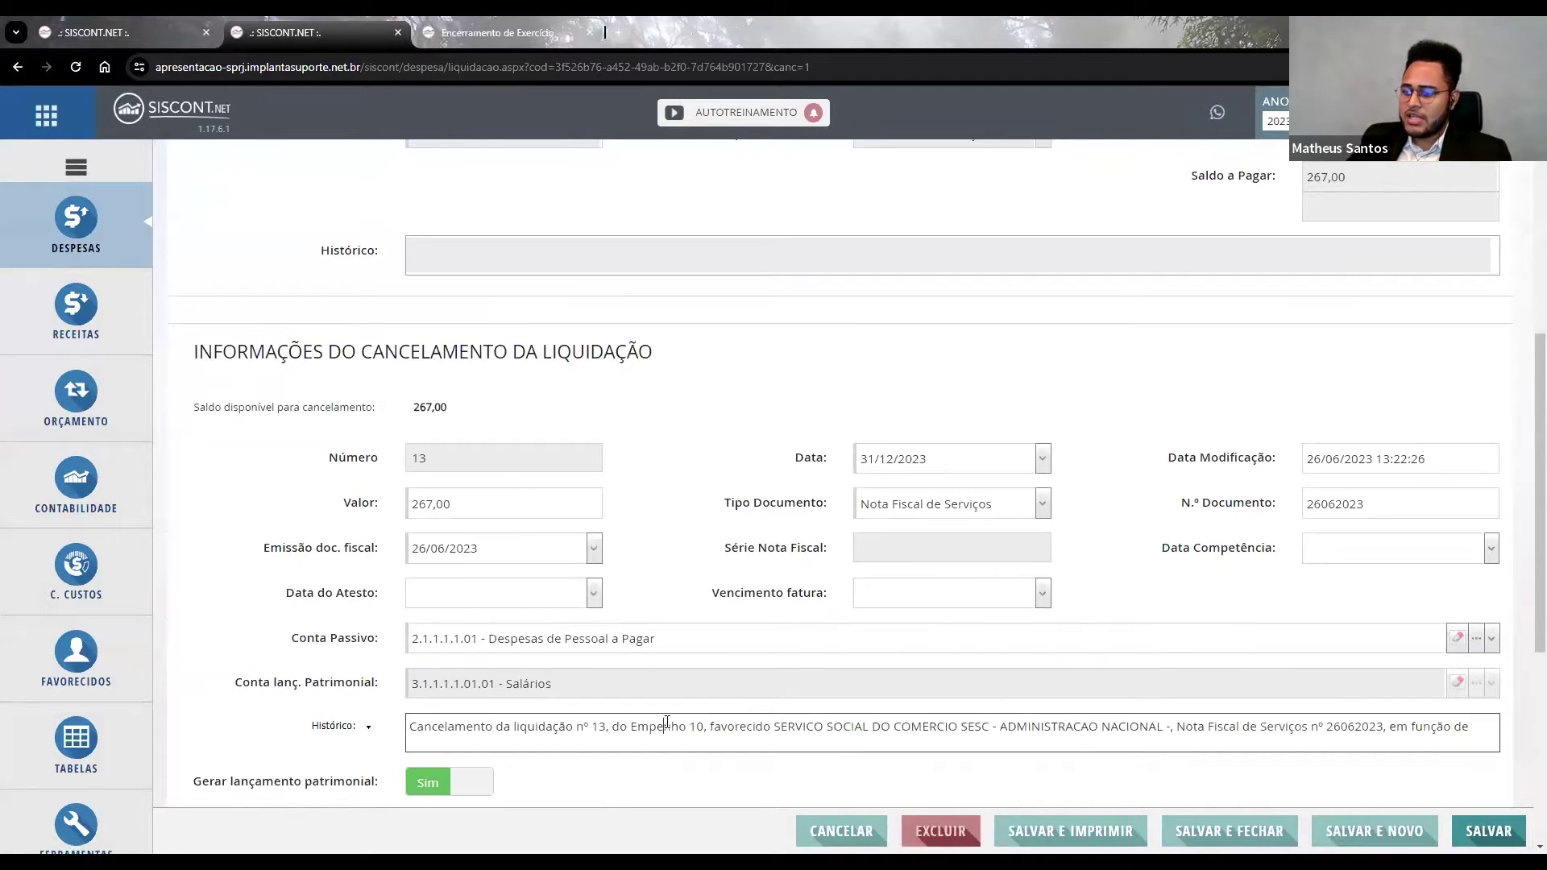
{"action": "scroll", "coordinate": [990, 705], "scroll_direction": "down", "scroll_amount": 2}
{"action": "scroll", "coordinate": [1167, 693], "scroll_direction": "down", "scroll_amount": 3}
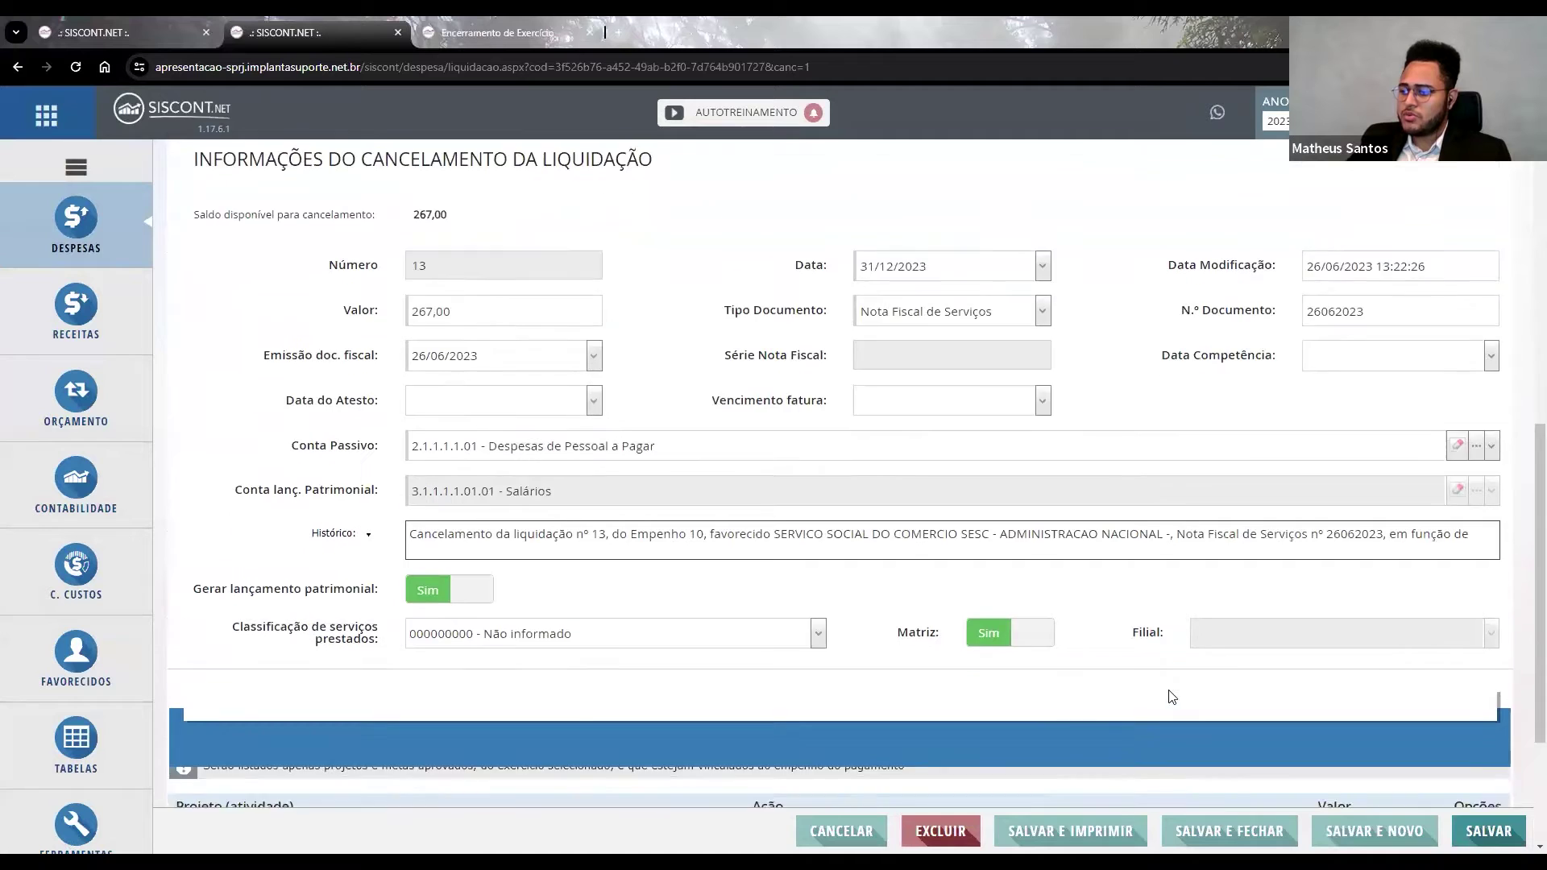
{"action": "left_click", "coordinate": [1481, 830]}
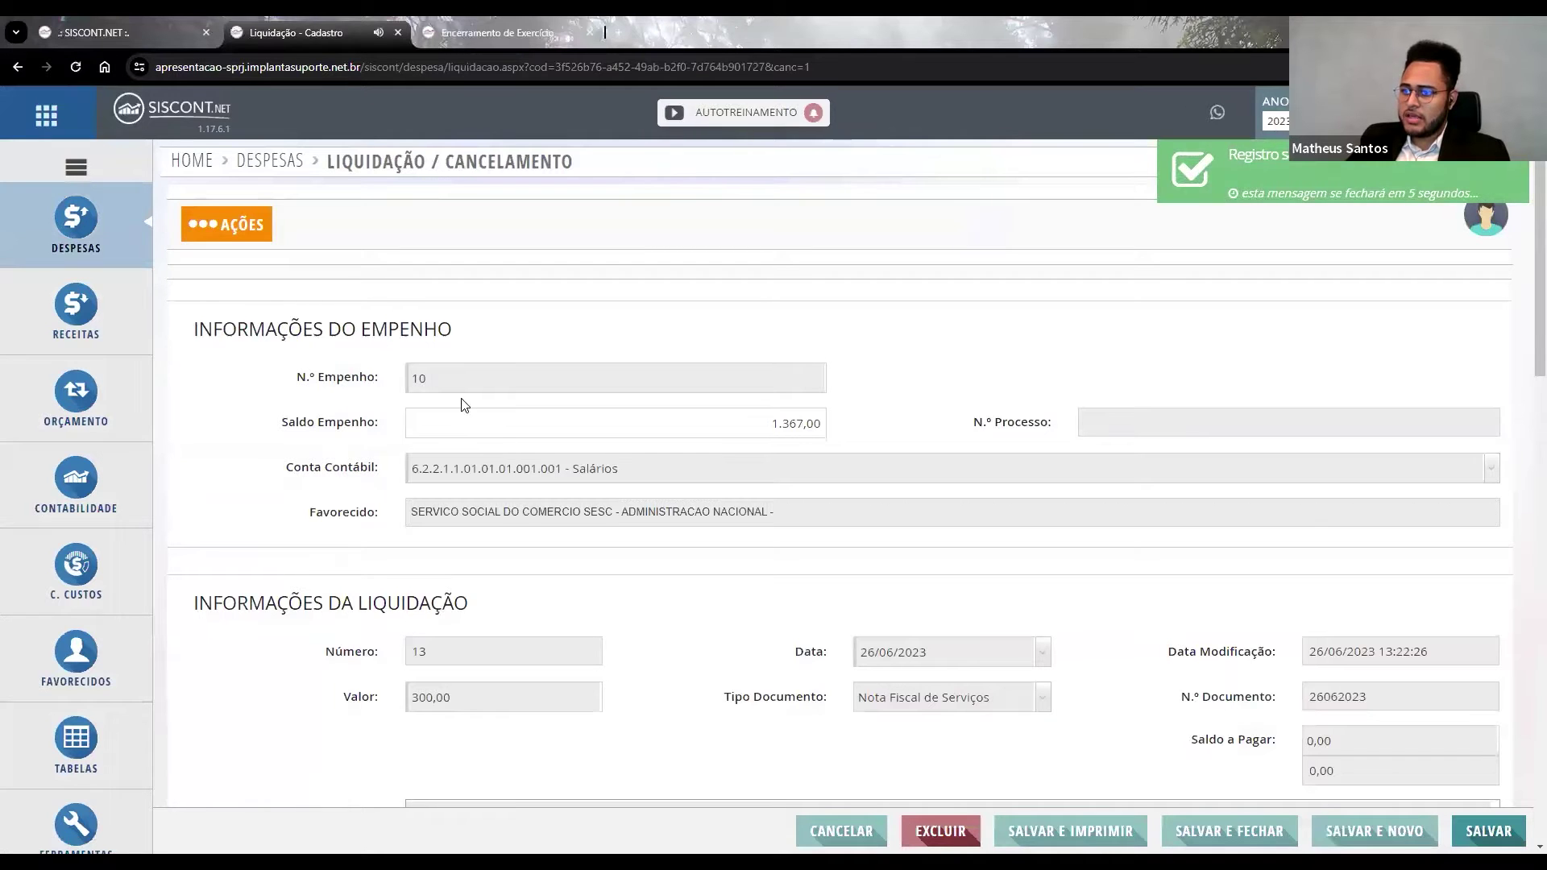
Refresh the Empenhos listing and compare the Liquidado and Pago amounts of empenho 10.
{"action": "left_click", "coordinate": [111, 32]}
{"action": "left_click", "coordinate": [1201, 375]}
{"action": "scroll", "coordinate": [1031, 796], "scroll_direction": "down", "scroll_amount": 1}
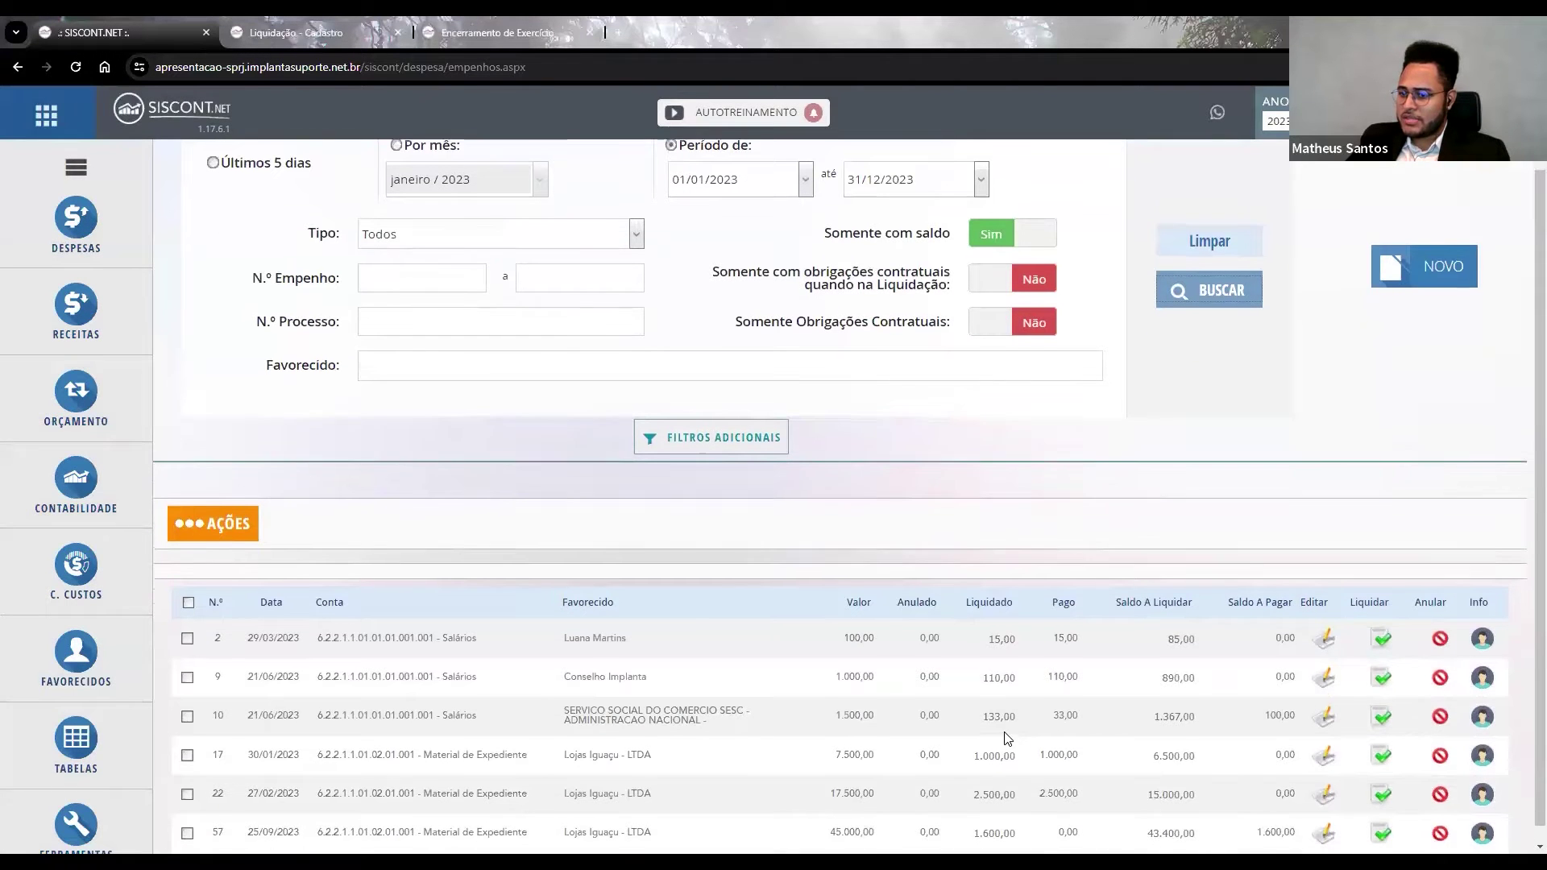
{"action": "scroll", "coordinate": [1003, 734], "scroll_direction": "down", "scroll_amount": 1}
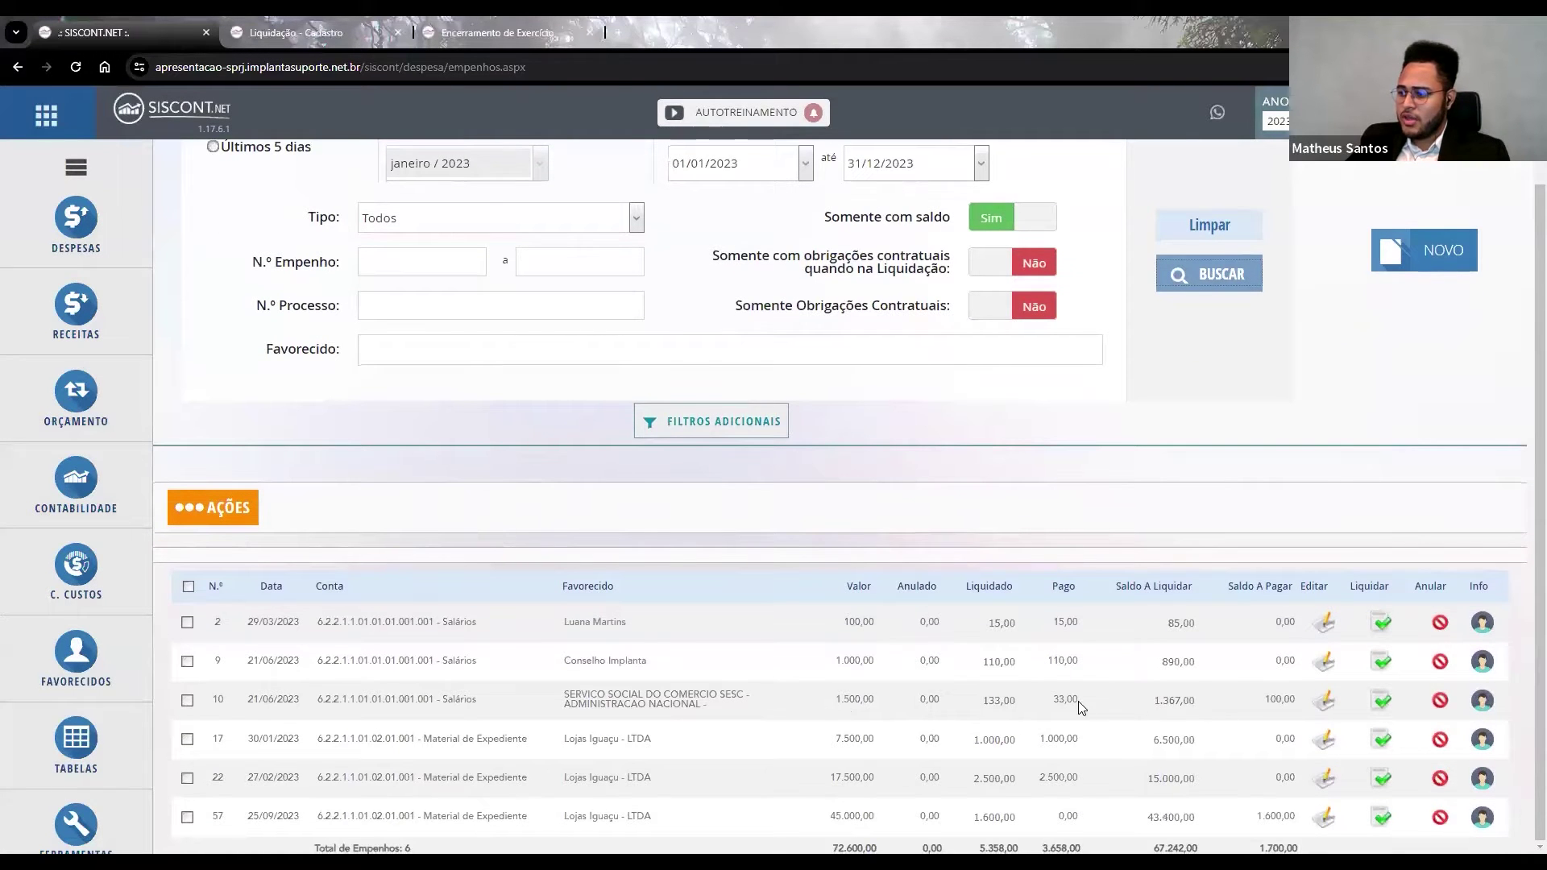
{"action": "mouse_move", "coordinate": [984, 706]}
{"action": "left_mouse_down"}
{"action": "mouse_move", "coordinate": [1028, 706]}
{"action": "mouse_move", "coordinate": [992, 713]}
{"action": "left_mouse_up"}
{"action": "left_click", "coordinate": [991, 713]}
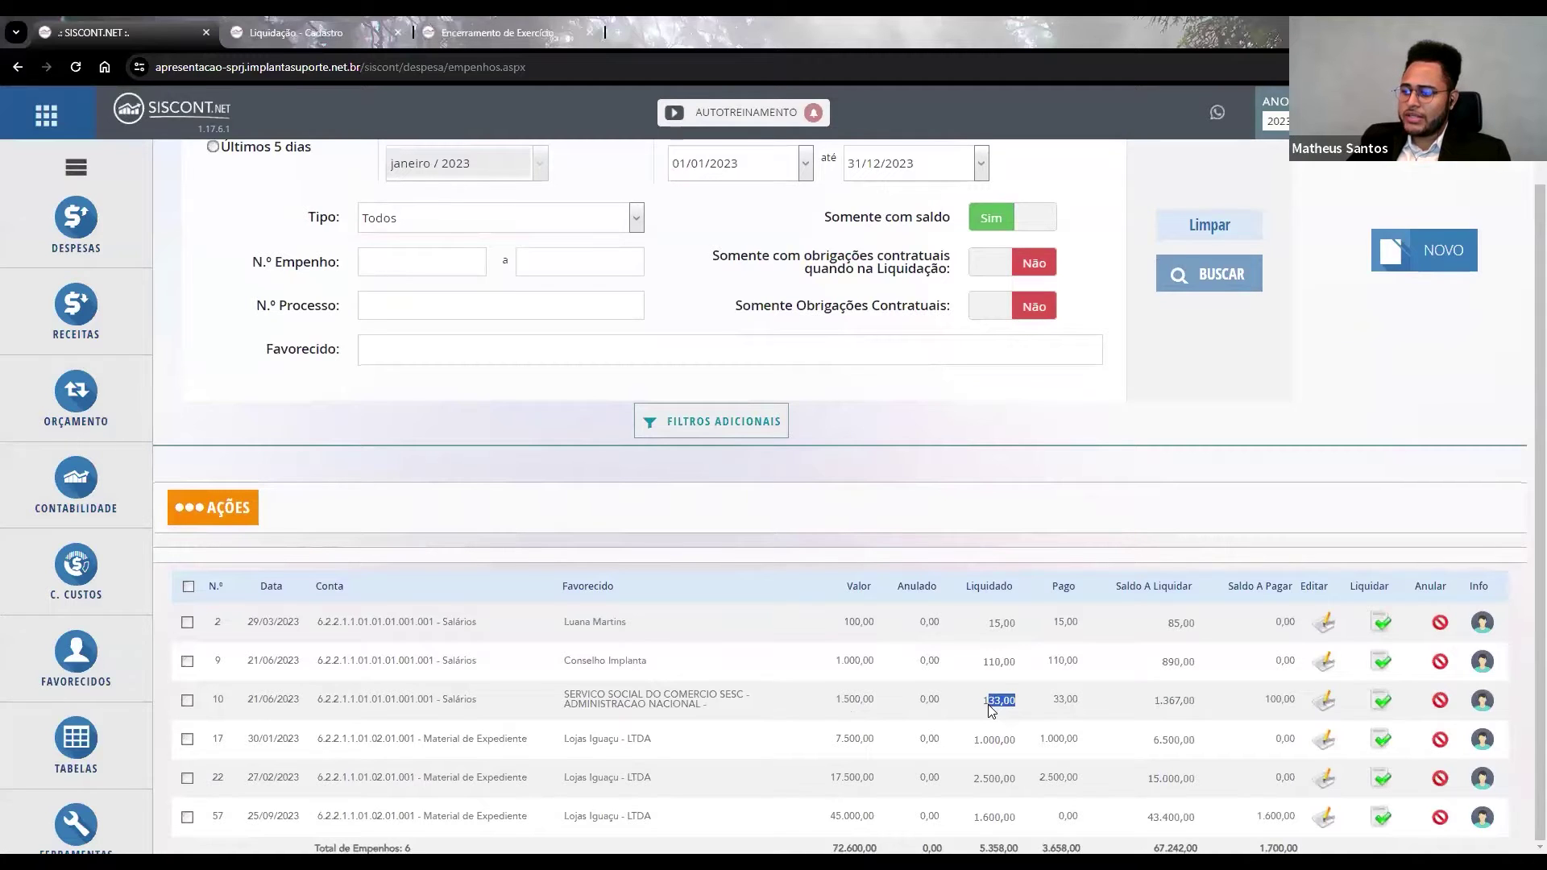
{"action": "left_click", "coordinate": [985, 713]}
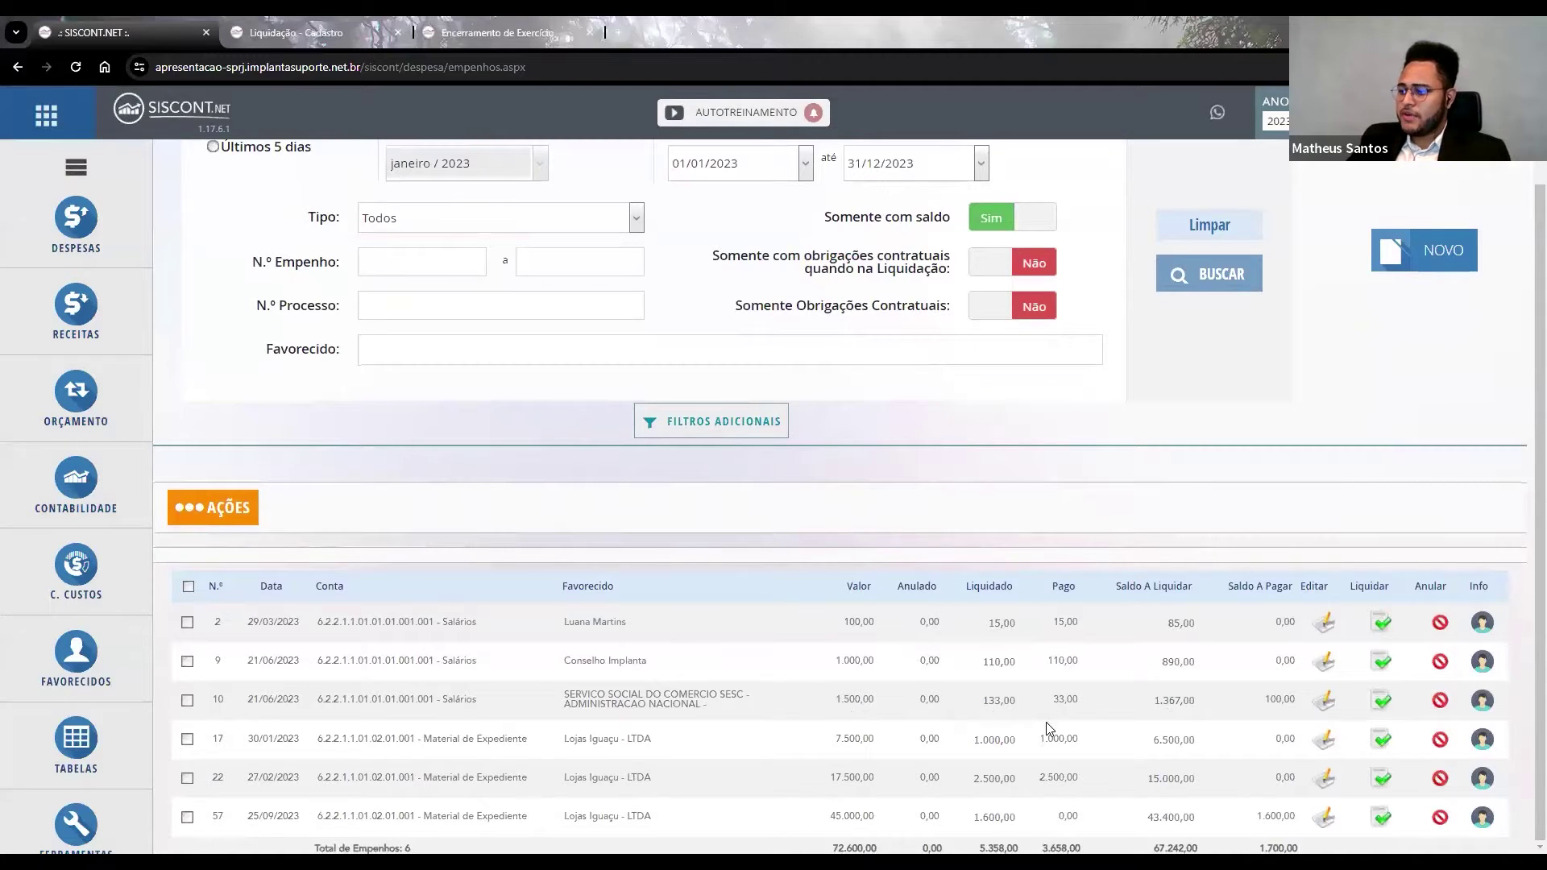
Return to the liquidations listing and search only those with a balance in the period 01/01/2023 to 31/12/2023.
{"action": "key", "text": "ctrl+Tab"}
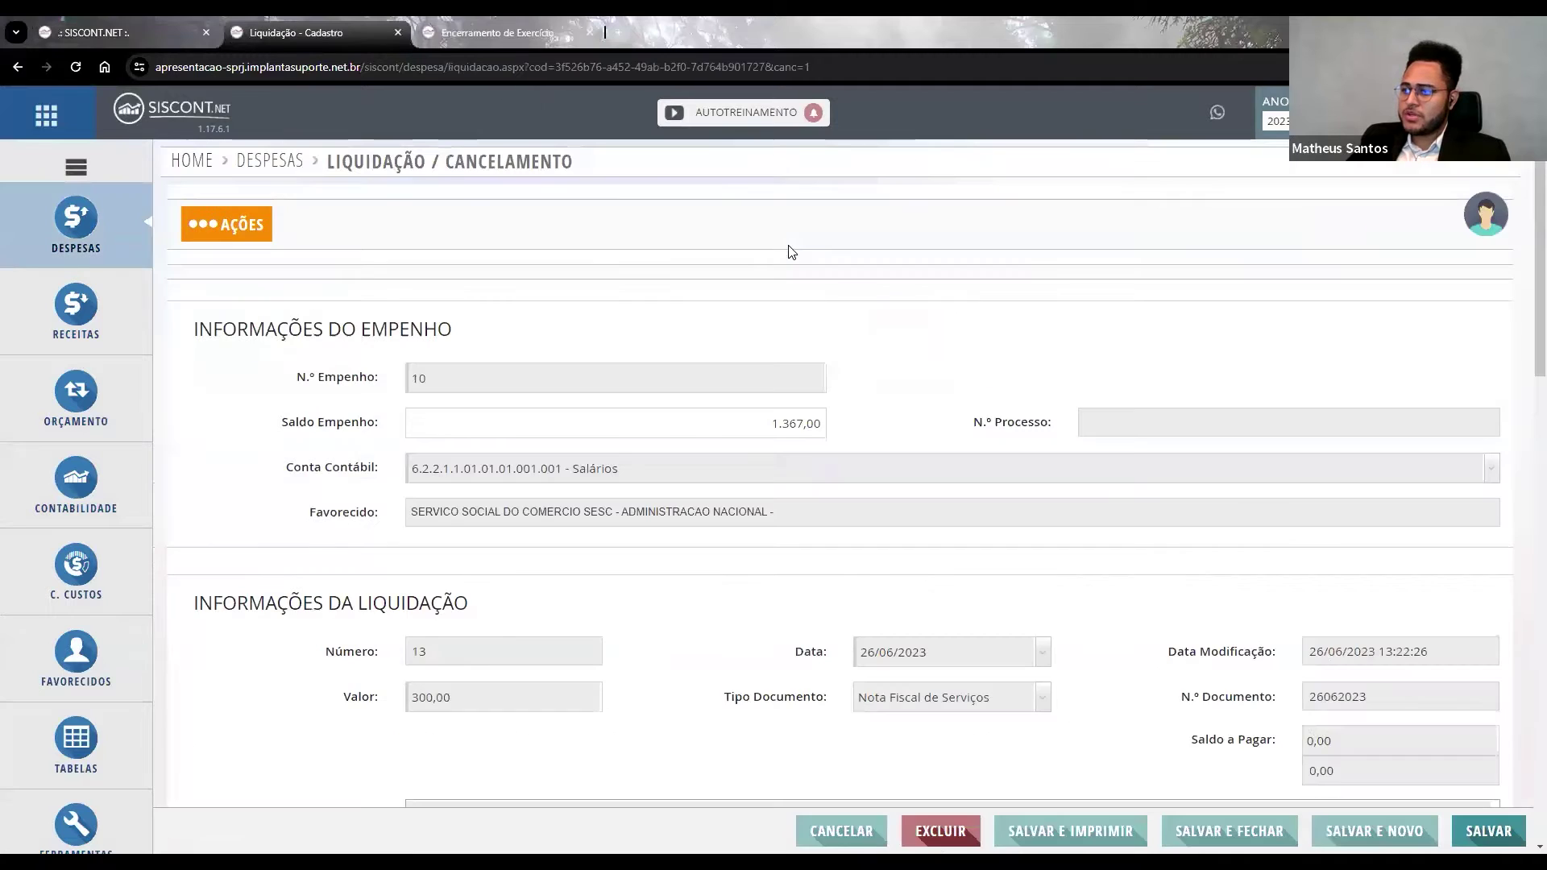
{"action": "left_click", "coordinate": [884, 823]}
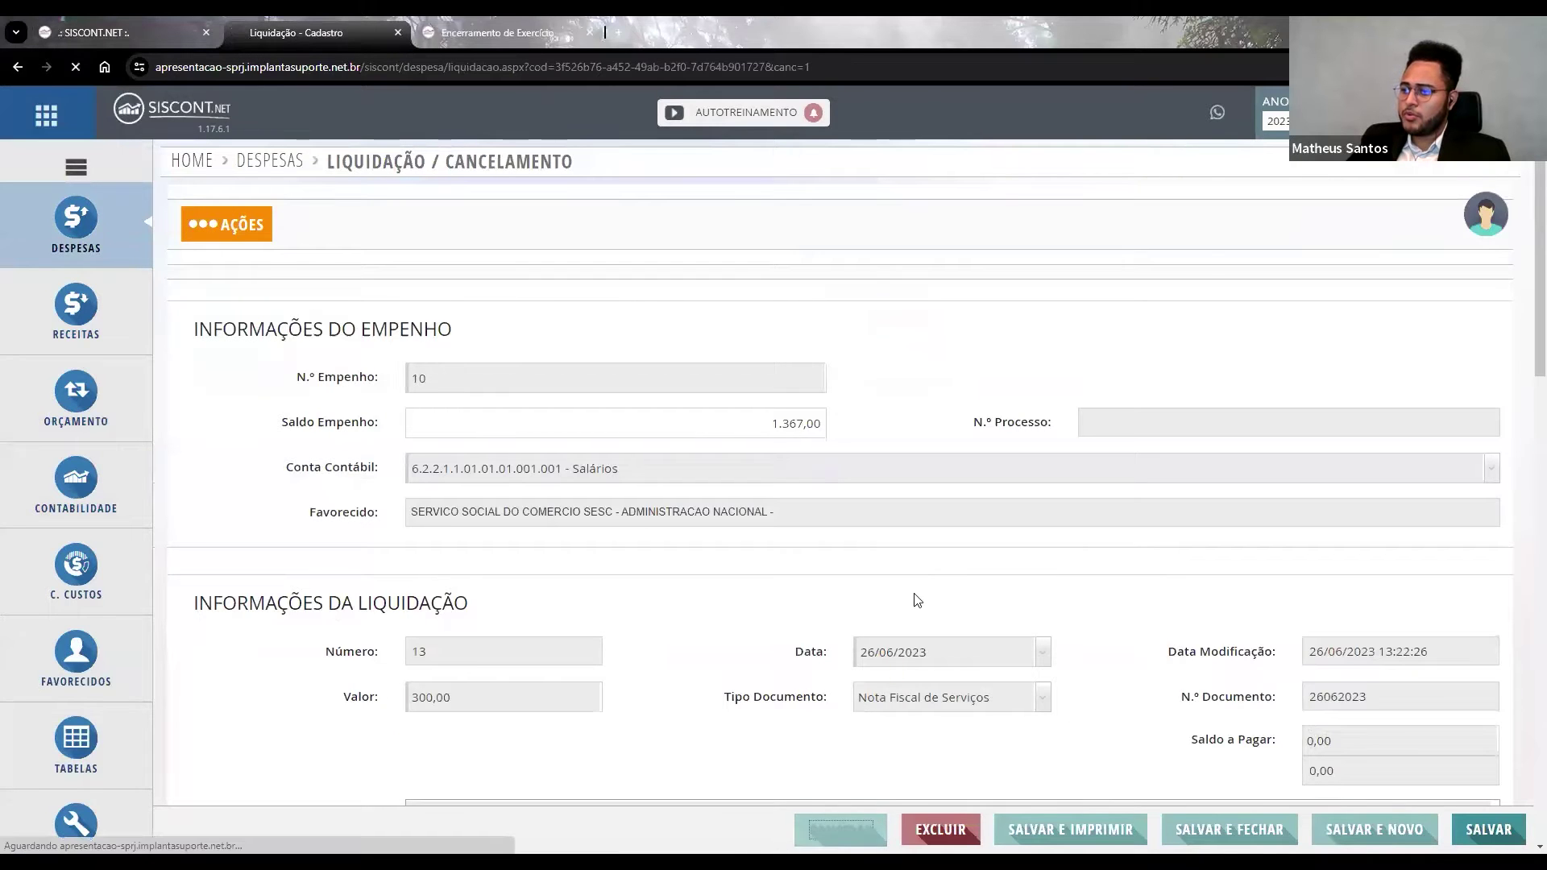
{"action": "left_click", "coordinate": [675, 228]}
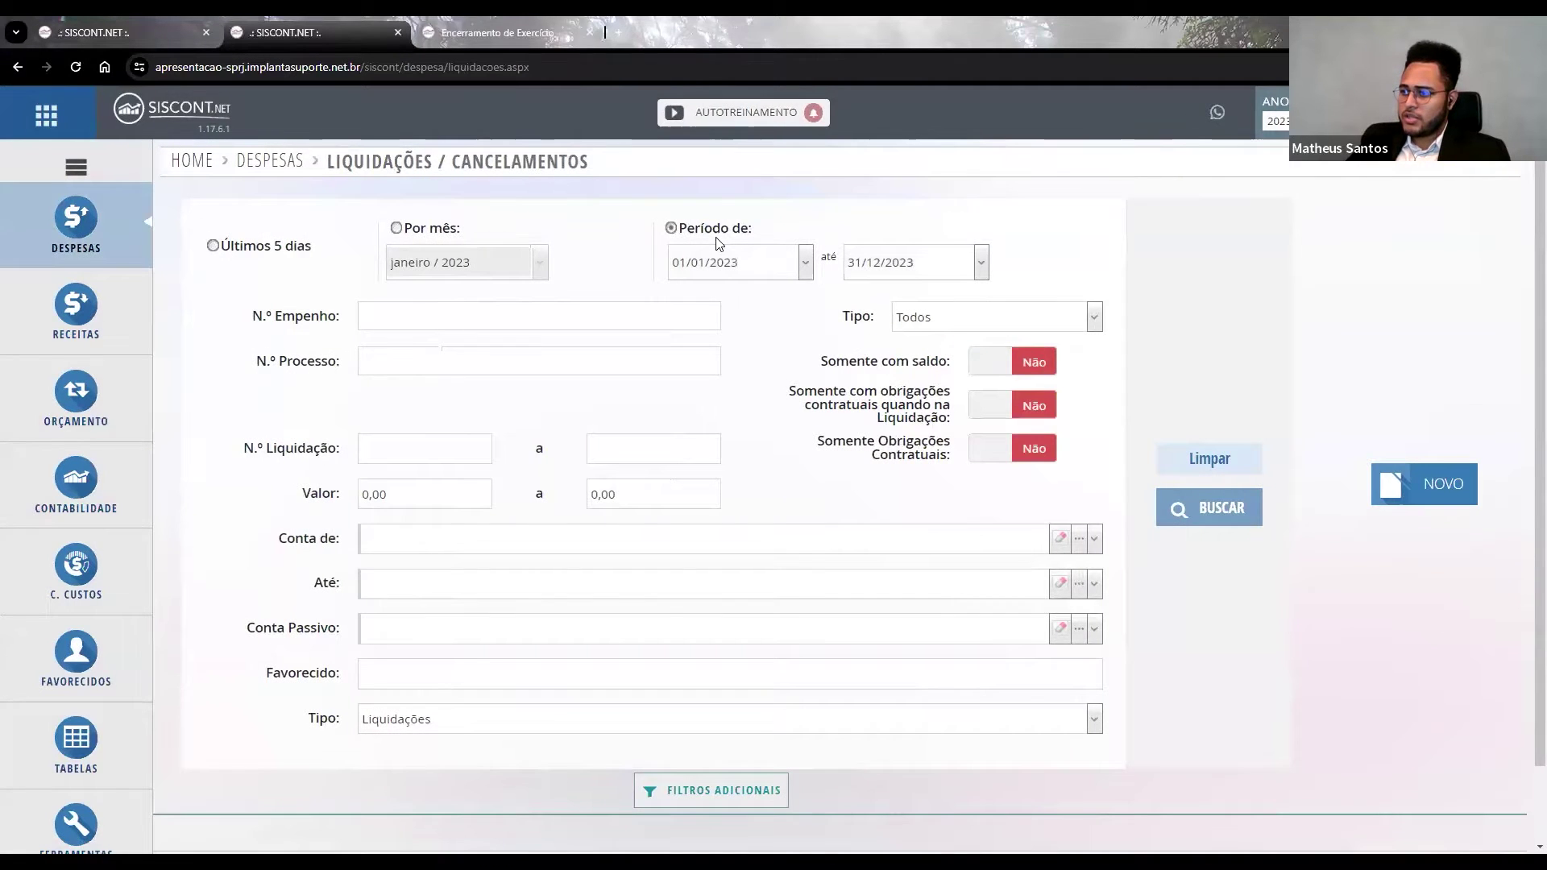
{"action": "left_click", "coordinate": [1026, 364]}
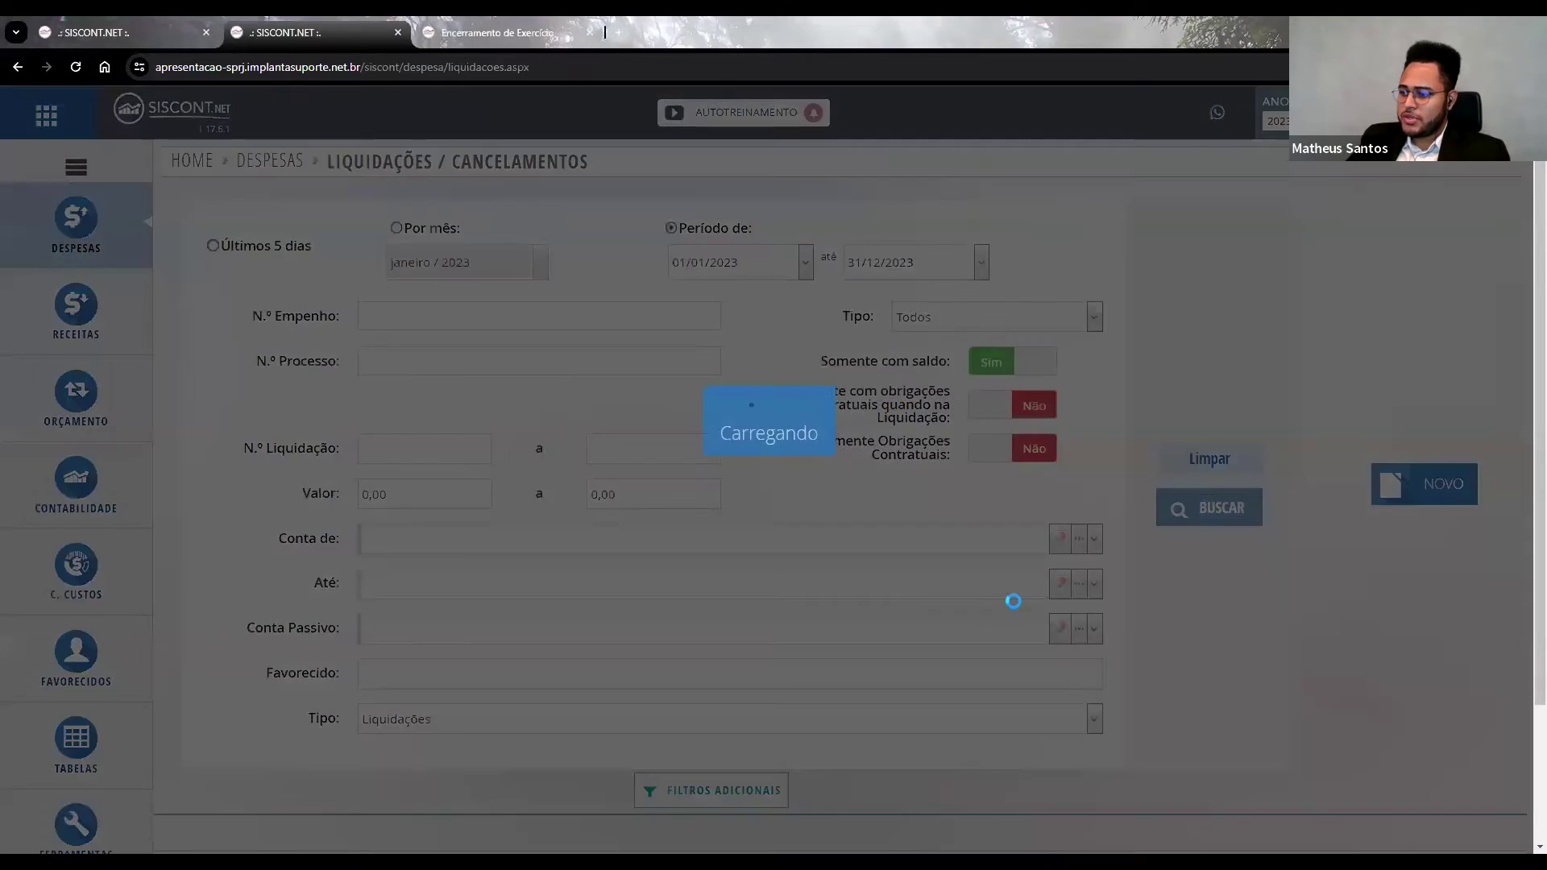
Cancel the remaining balance of liquidation 12 of empenho 10, dated 31/12/2023, with the standard cancellation text in Histórico.
{"action": "left_click_drag", "start_coordinate": [567, 671], "coordinate": [1402, 677]}
{"action": "left_click", "coordinate": [1418, 676]}
{"action": "left_click", "coordinate": [1418, 671]}
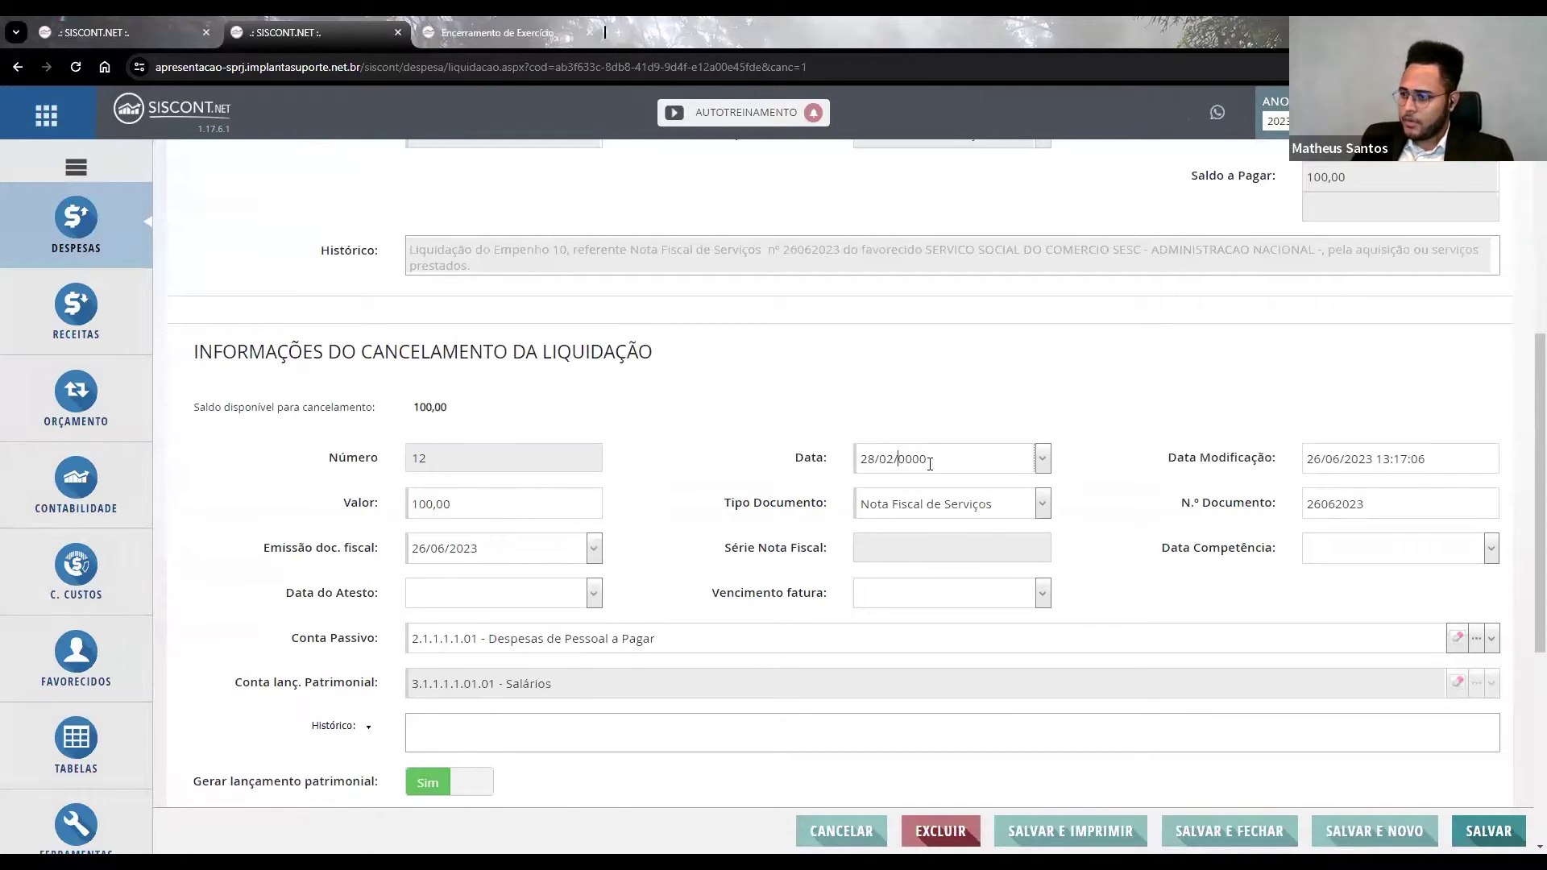
{"action": "type", "text": "31/1"}
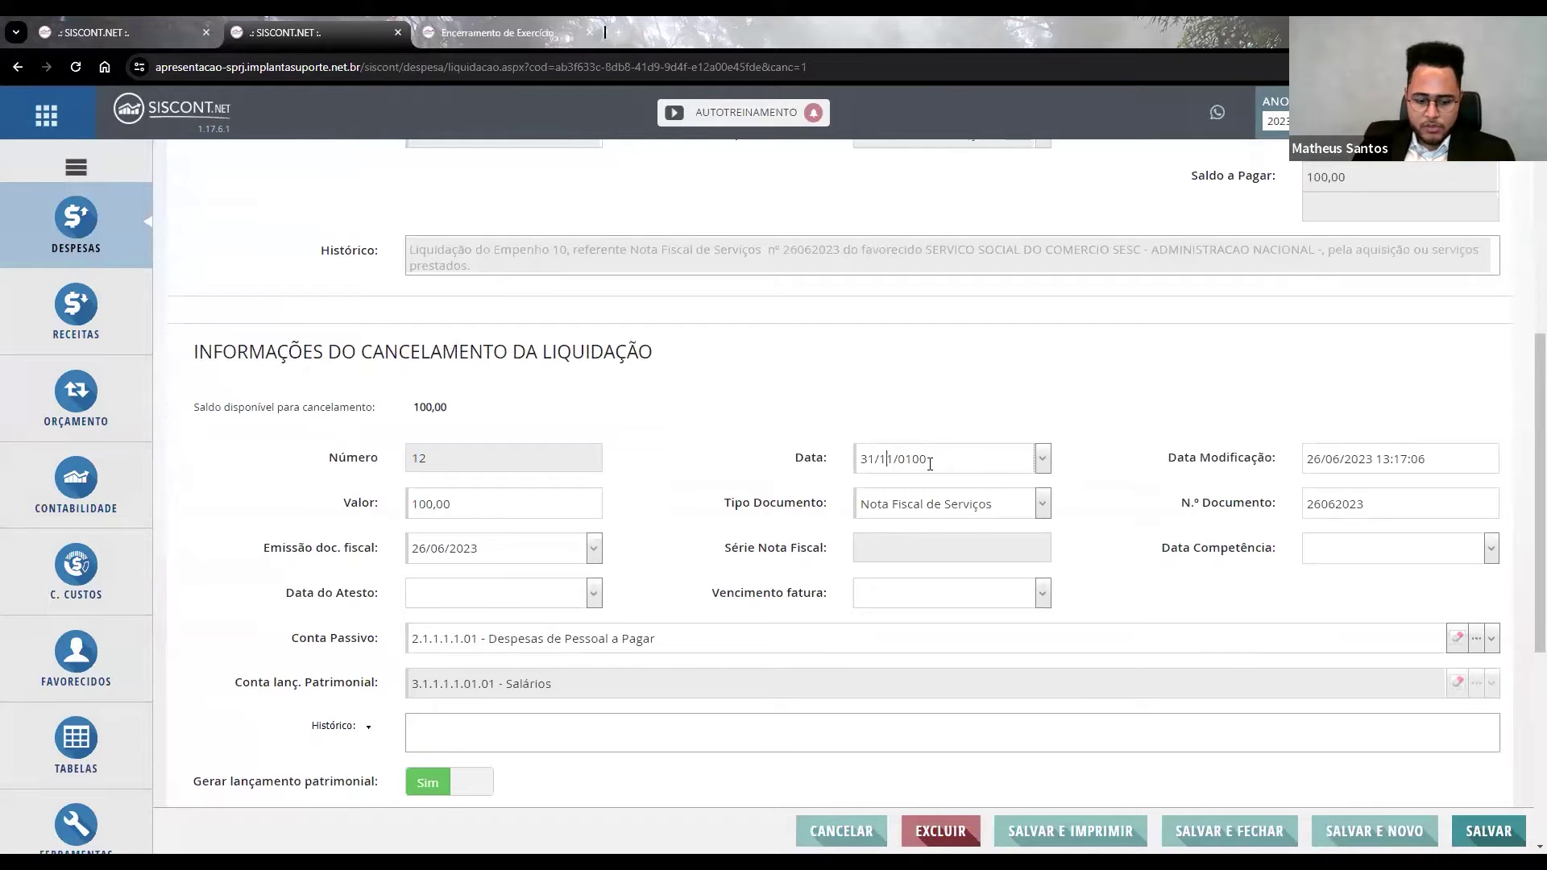
{"action": "type", "text": "2/2023"}
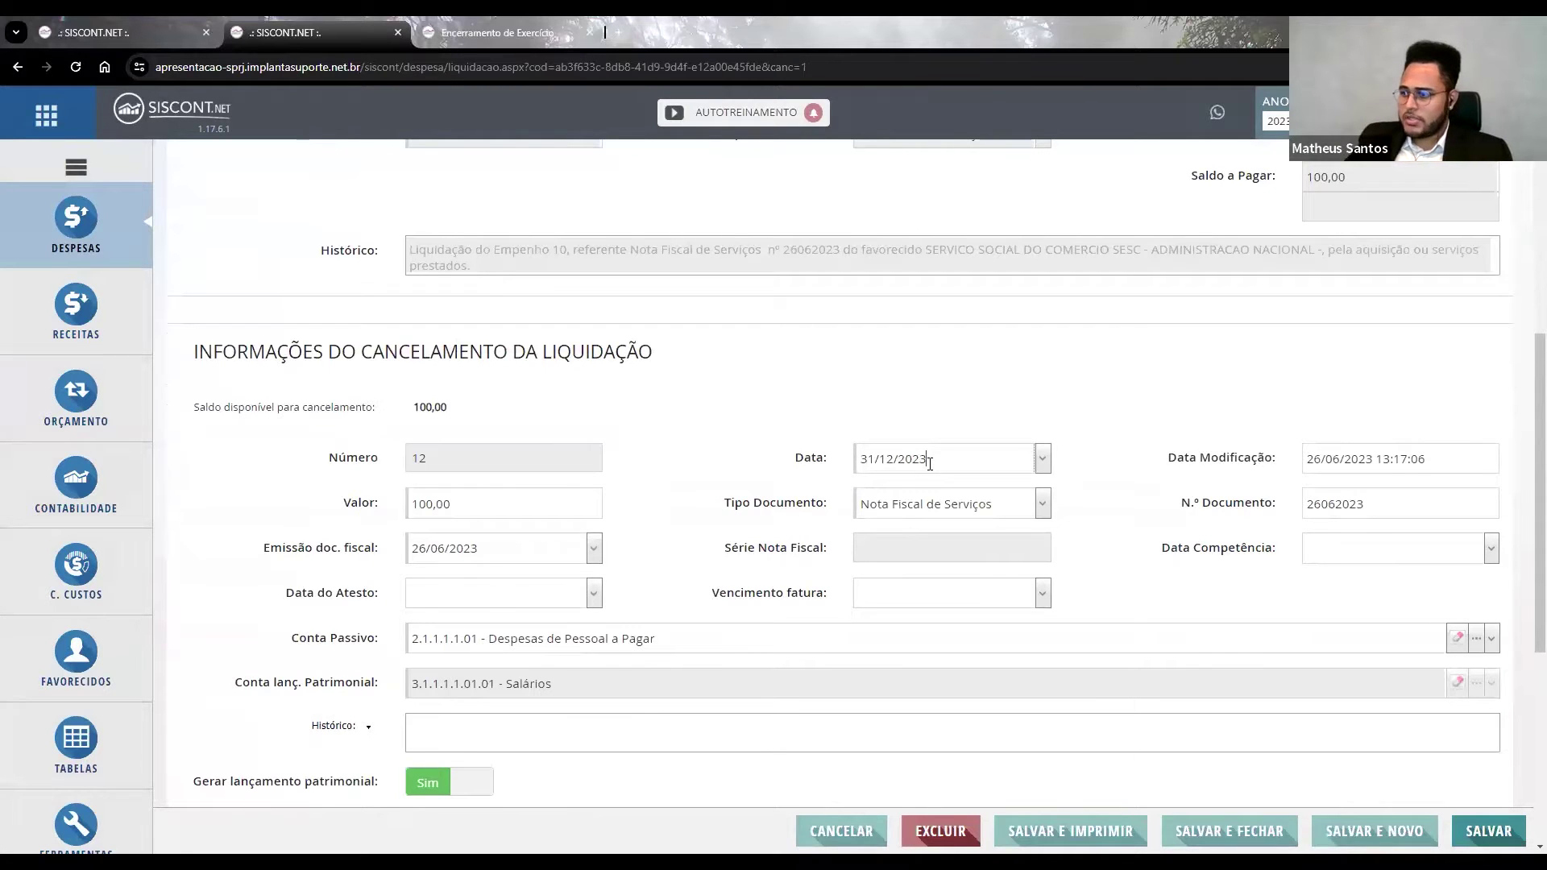
{"action": "left_click", "coordinate": [809, 738]}
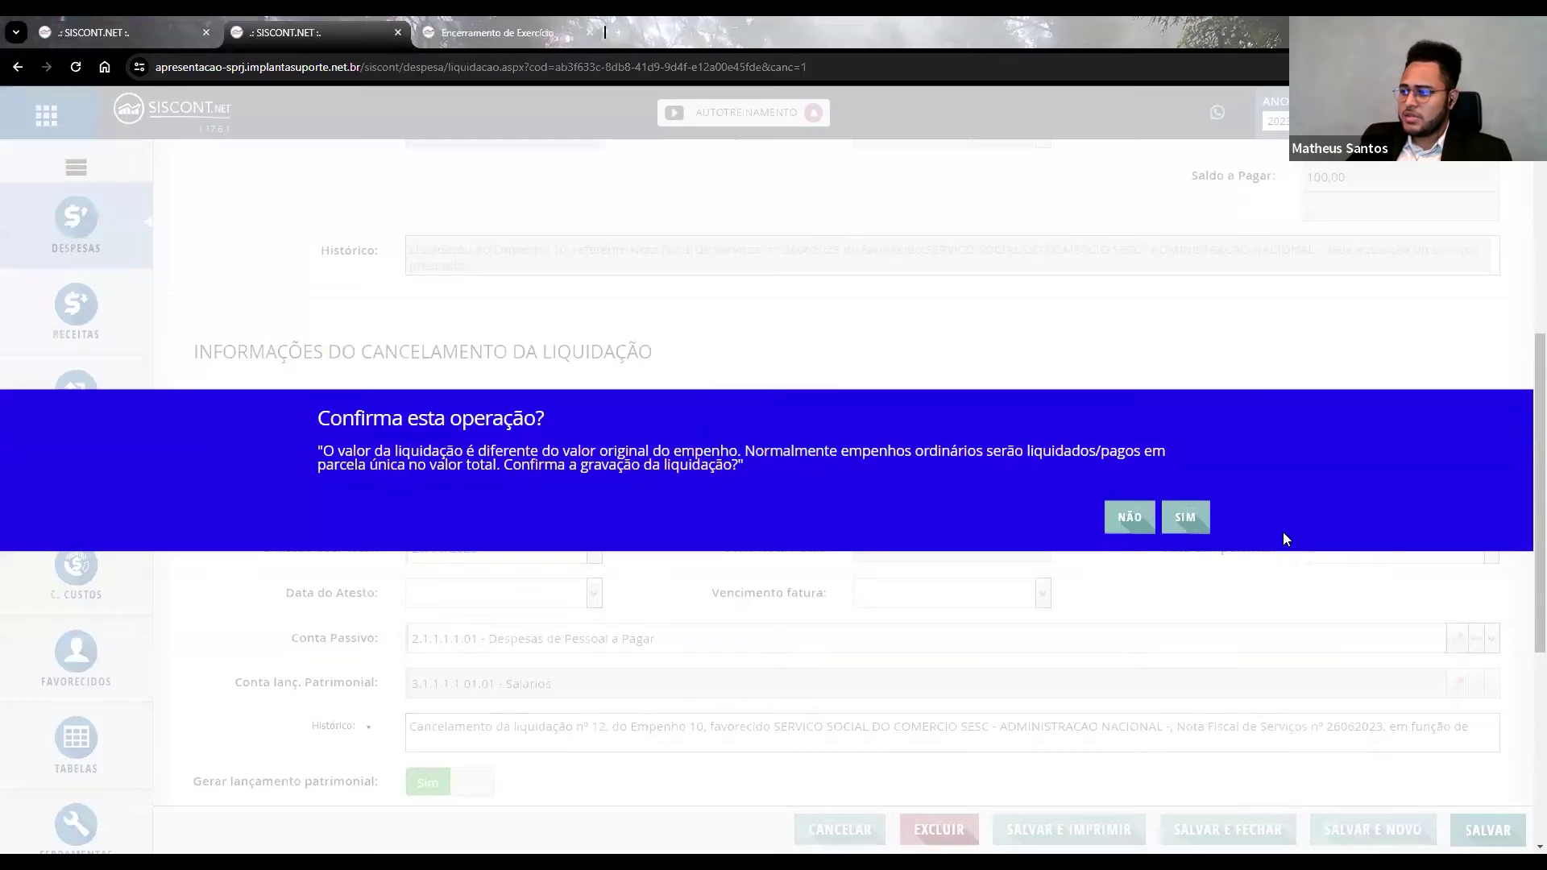
{"action": "left_click", "coordinate": [1185, 519]}
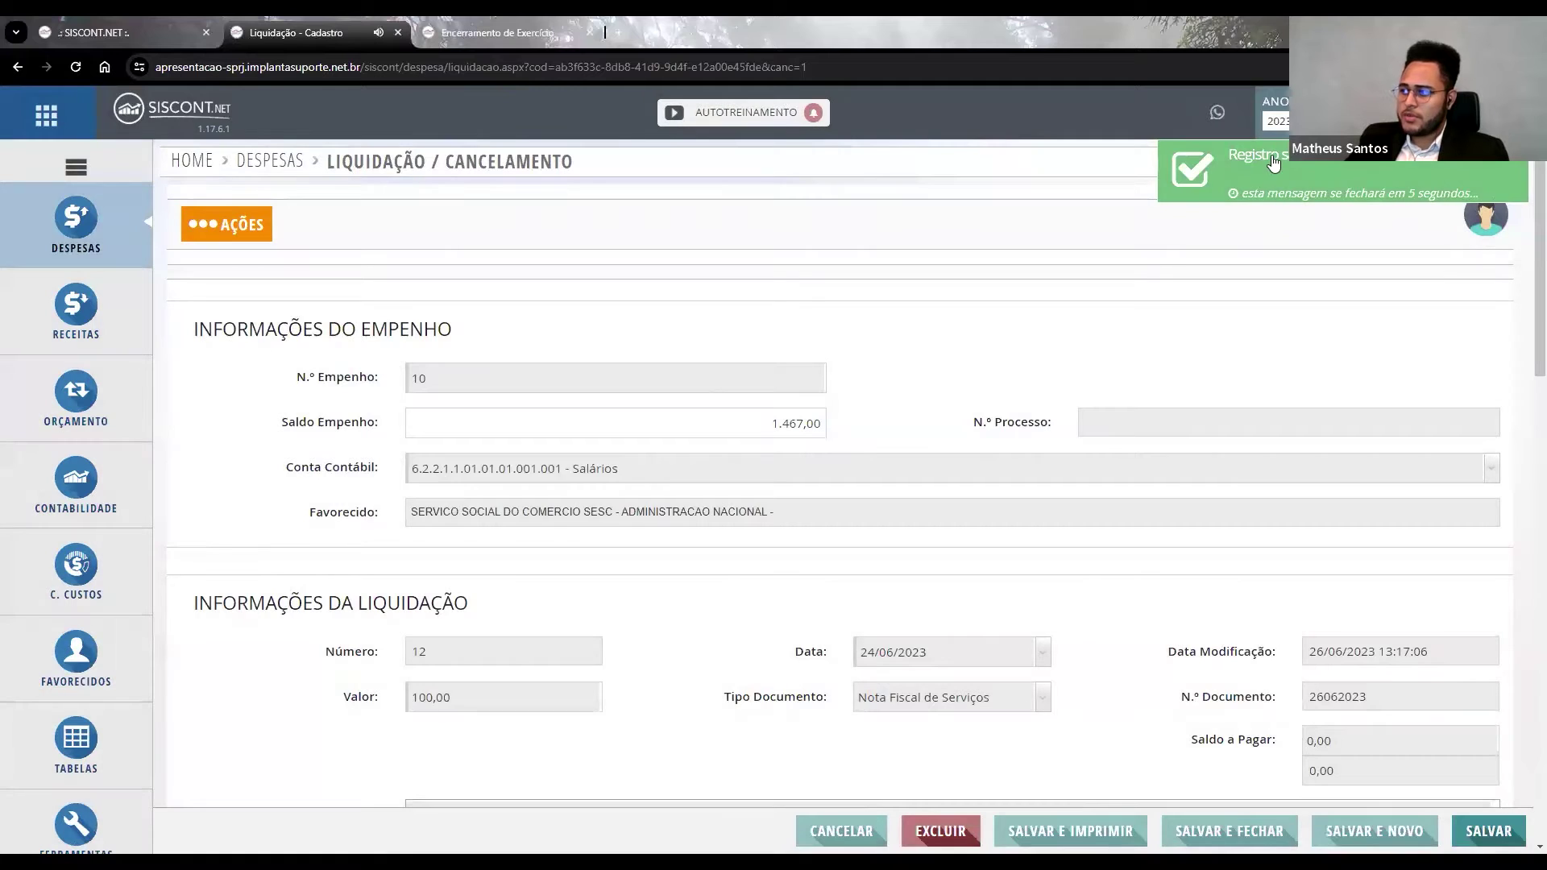
Refresh the Empenhos listing and check empenho 10's Liquidado, Pago and Saldo A Liquidar amounts.
{"action": "left_click", "coordinate": [127, 35]}
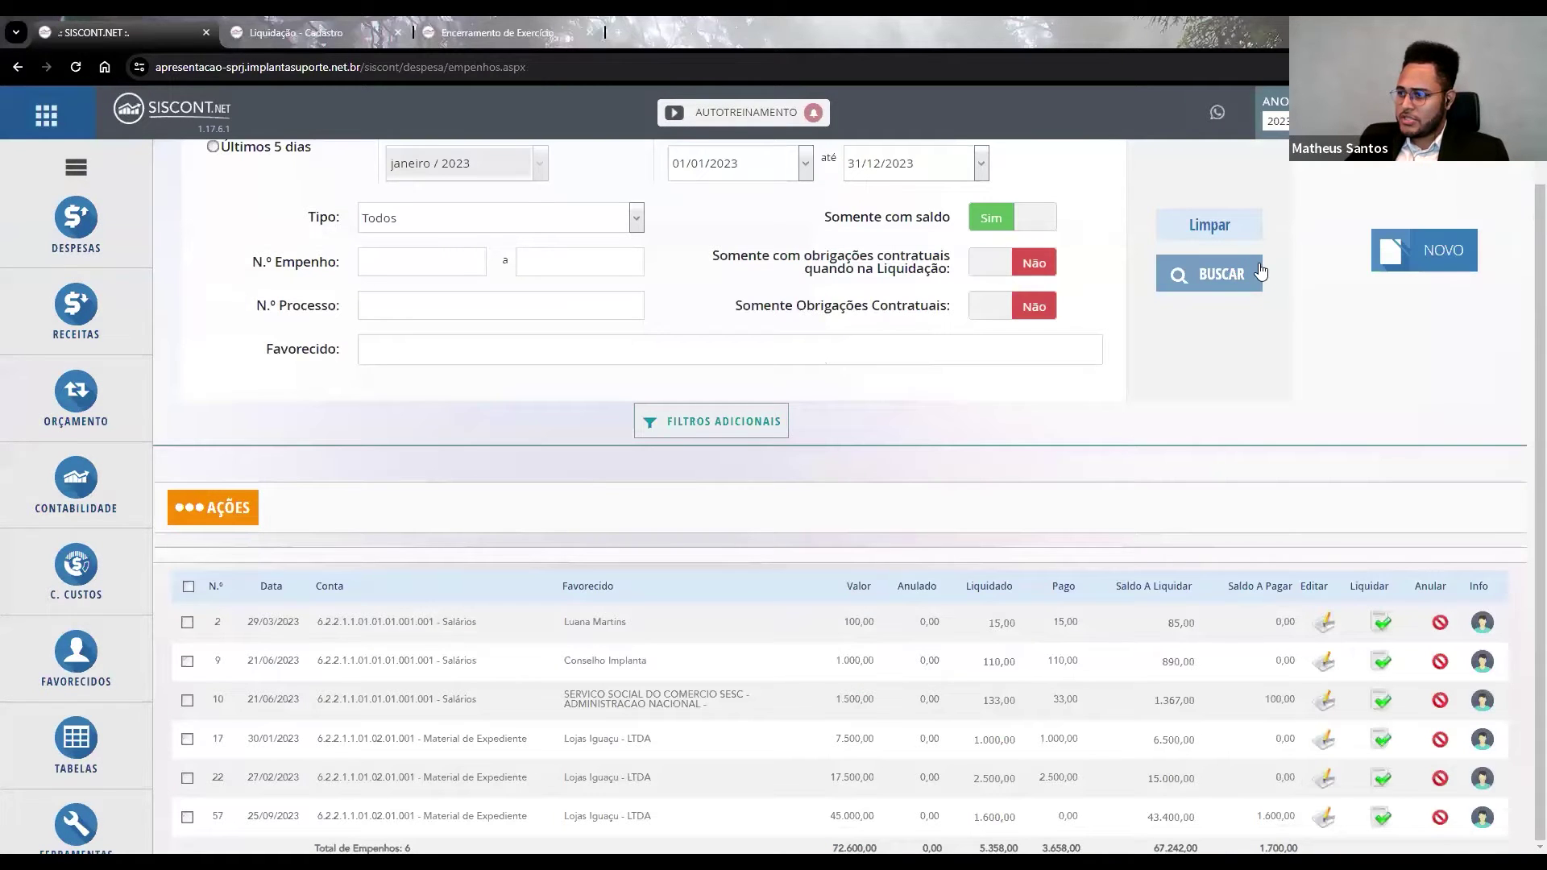
{"action": "left_click", "coordinate": [1208, 283]}
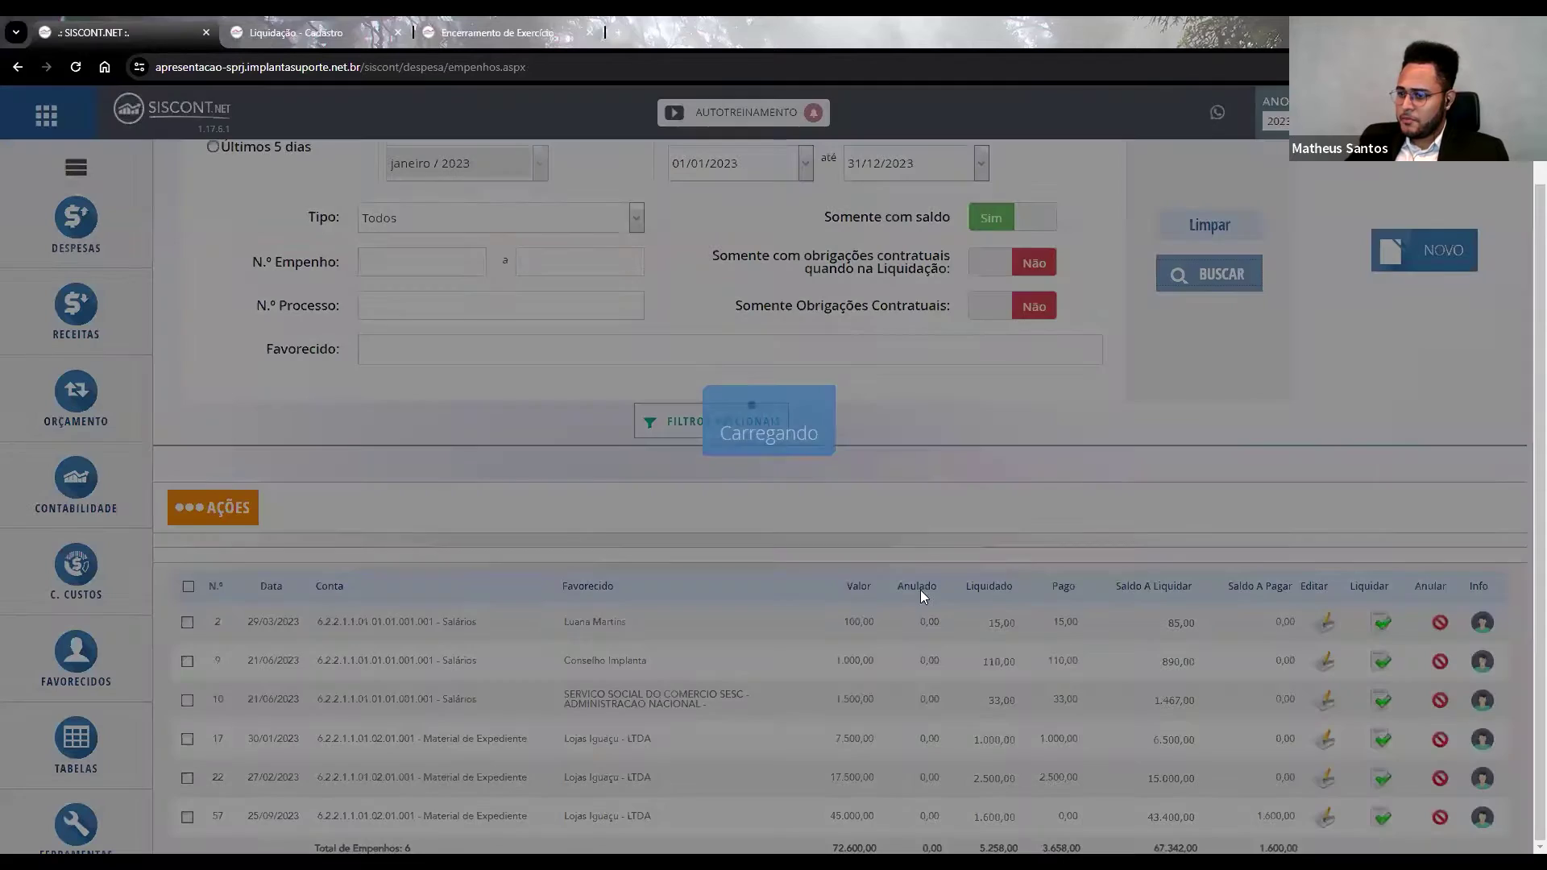
{"action": "left_click_drag", "start_coordinate": [971, 702], "coordinate": [1070, 703]}
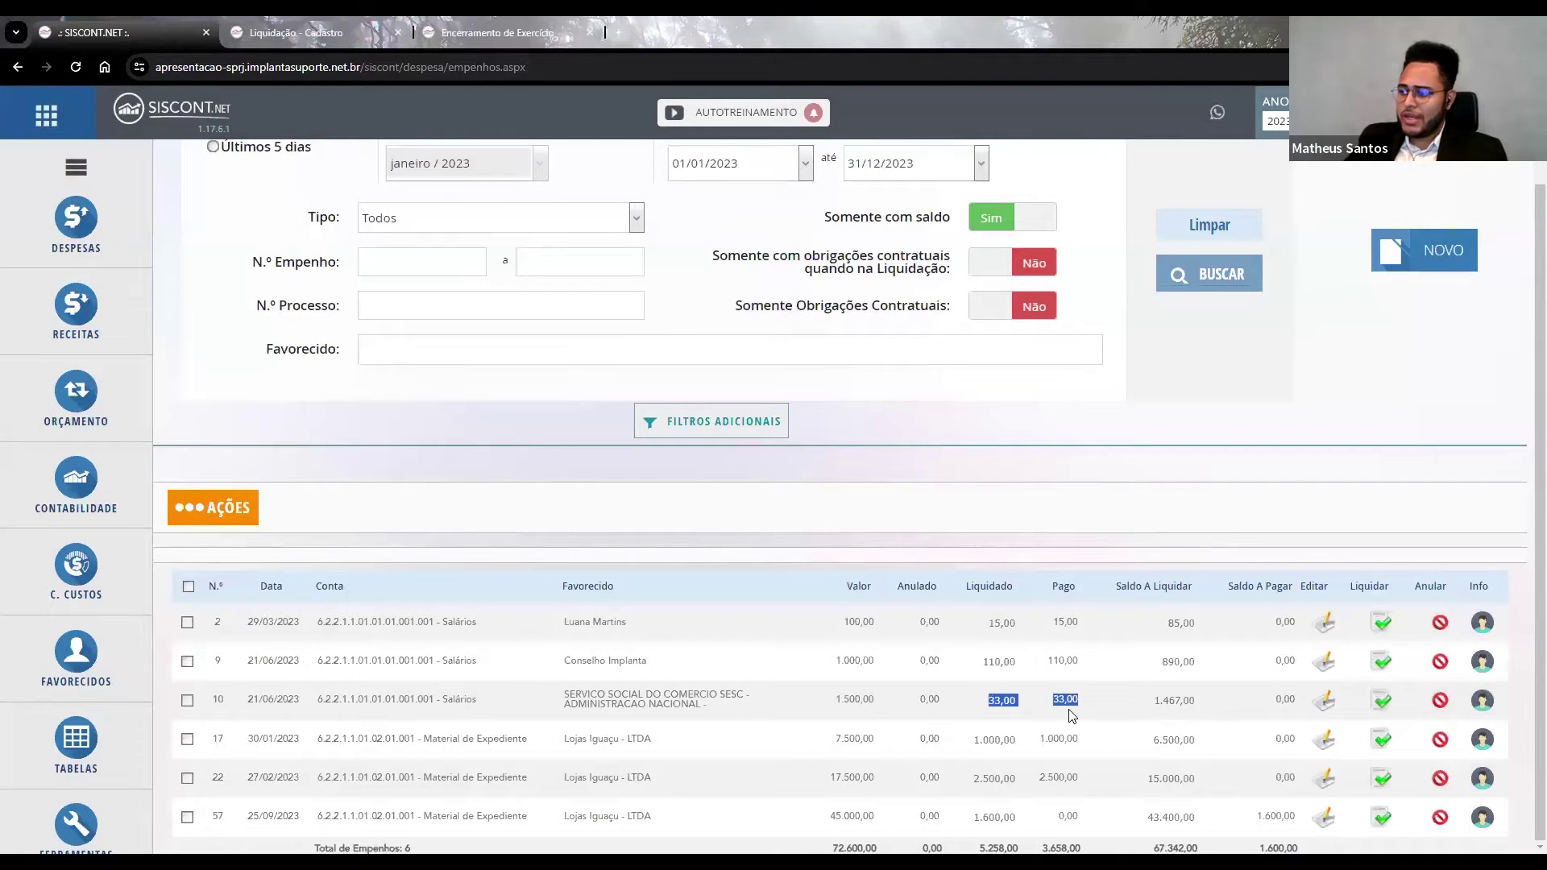
{"action": "left_click", "coordinate": [1101, 705]}
{"action": "left_click_drag", "start_coordinate": [1098, 699], "coordinate": [1153, 703]}
{"action": "left_click", "coordinate": [1115, 712]}
{"action": "left_click", "coordinate": [1222, 709]}
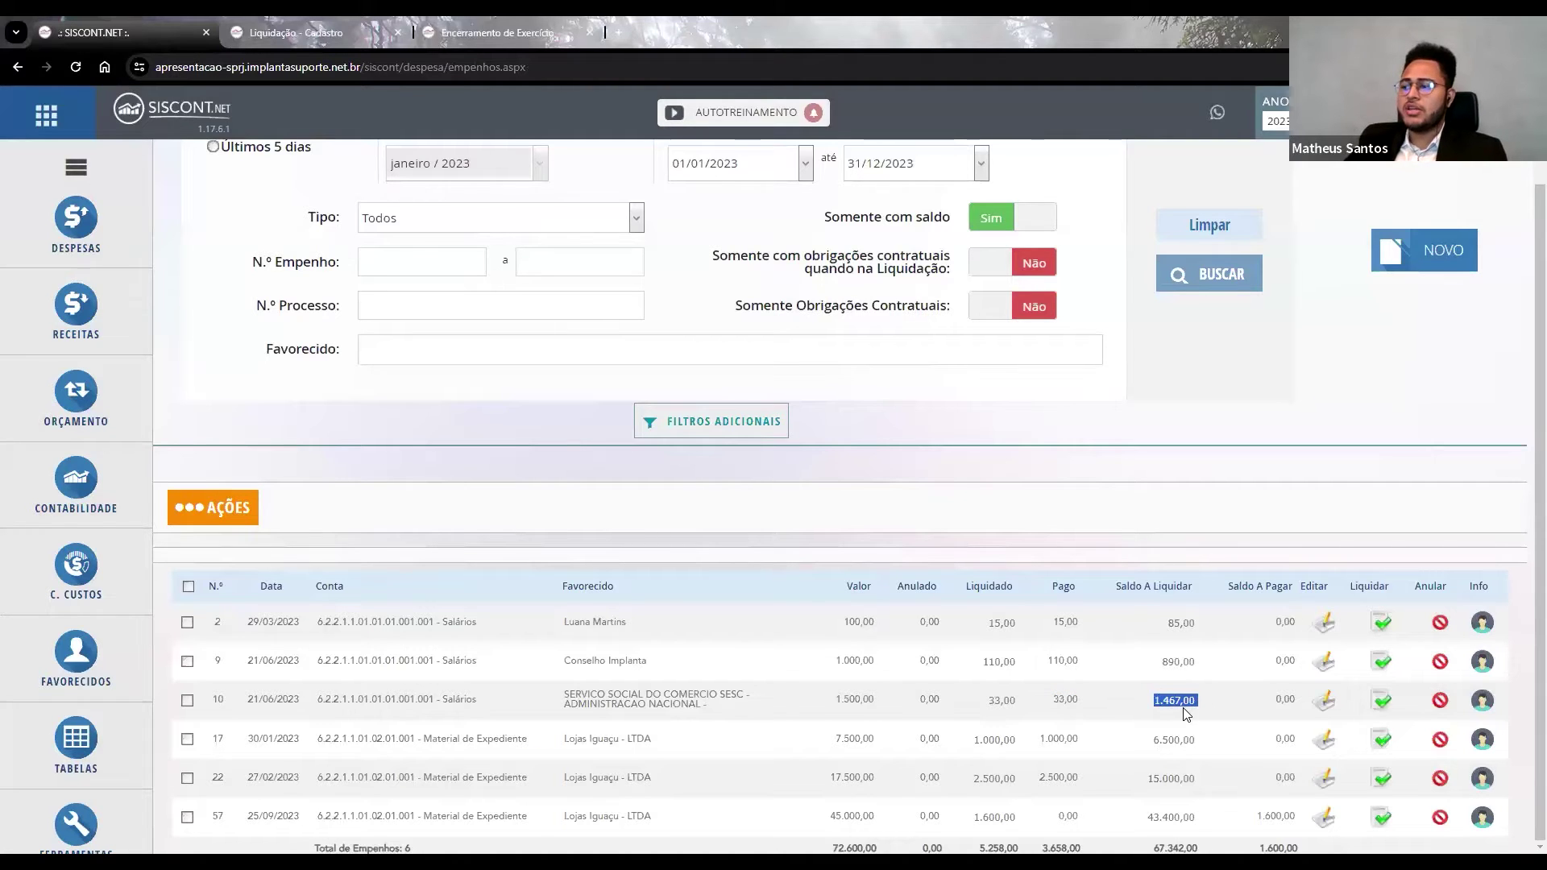
{"action": "left_click_drag", "start_coordinate": [237, 709], "coordinate": [1205, 703]}
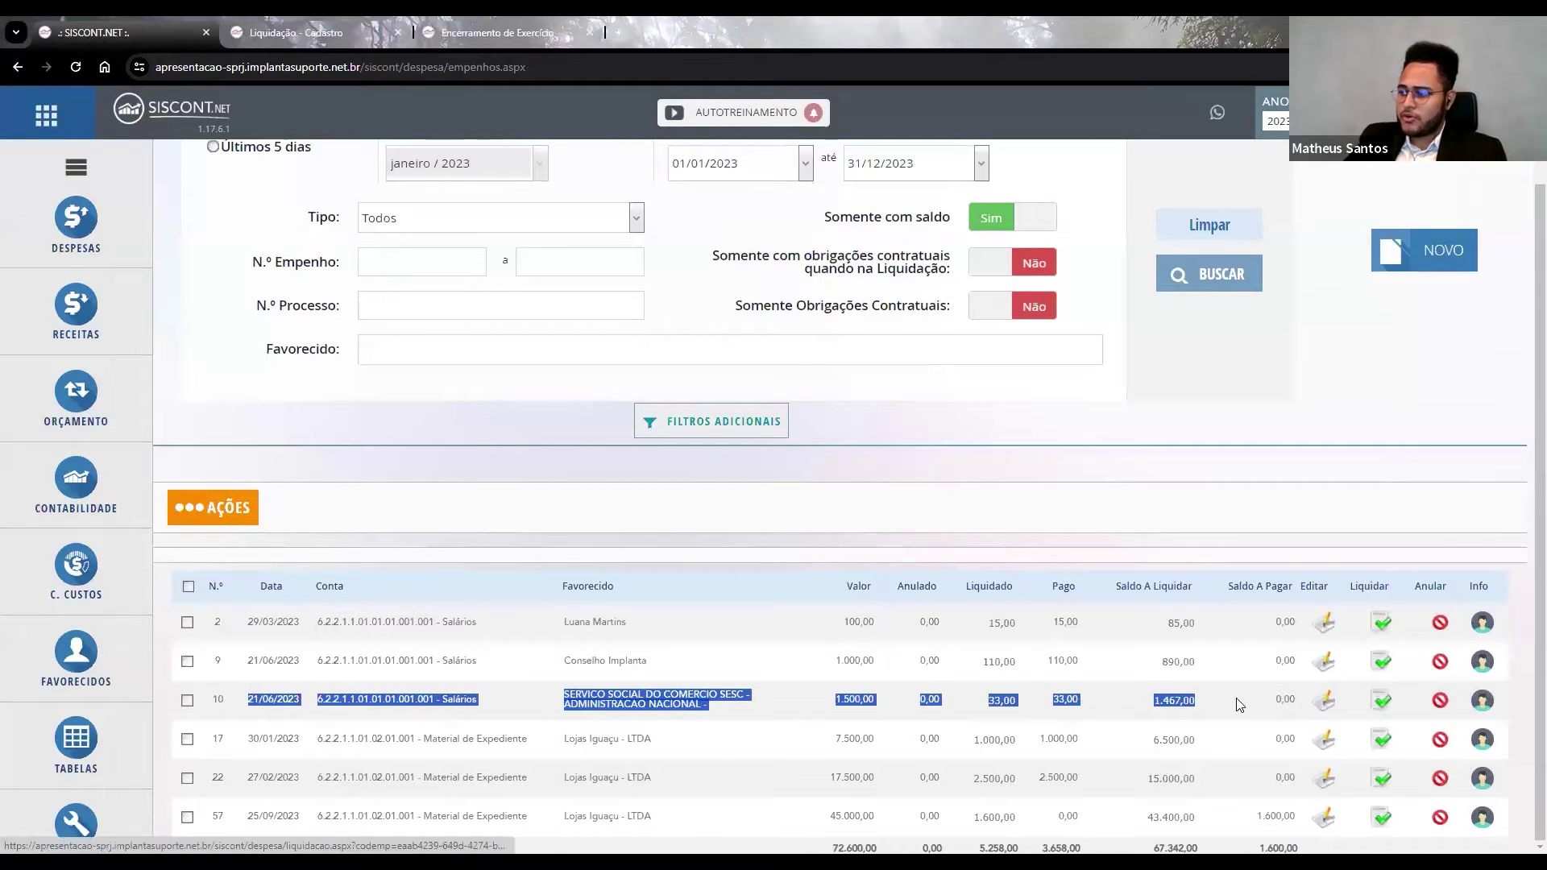
{"action": "left_click", "coordinate": [1410, 706]}
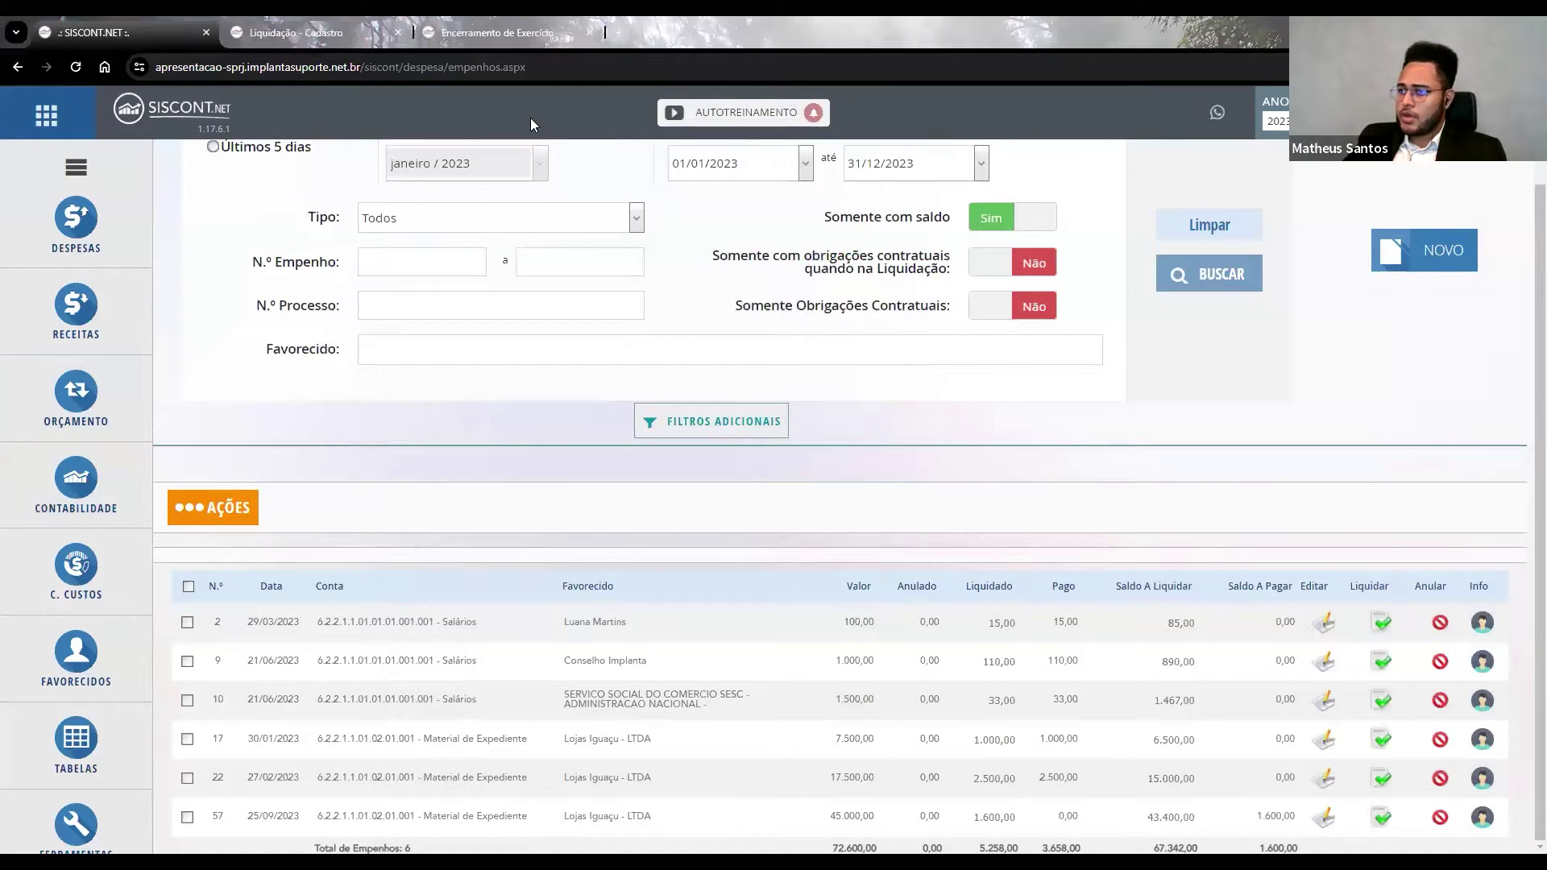
{"action": "left_click_drag", "start_coordinate": [208, 700], "coordinate": [964, 706]}
{"action": "left_click", "coordinate": [79, 516]}
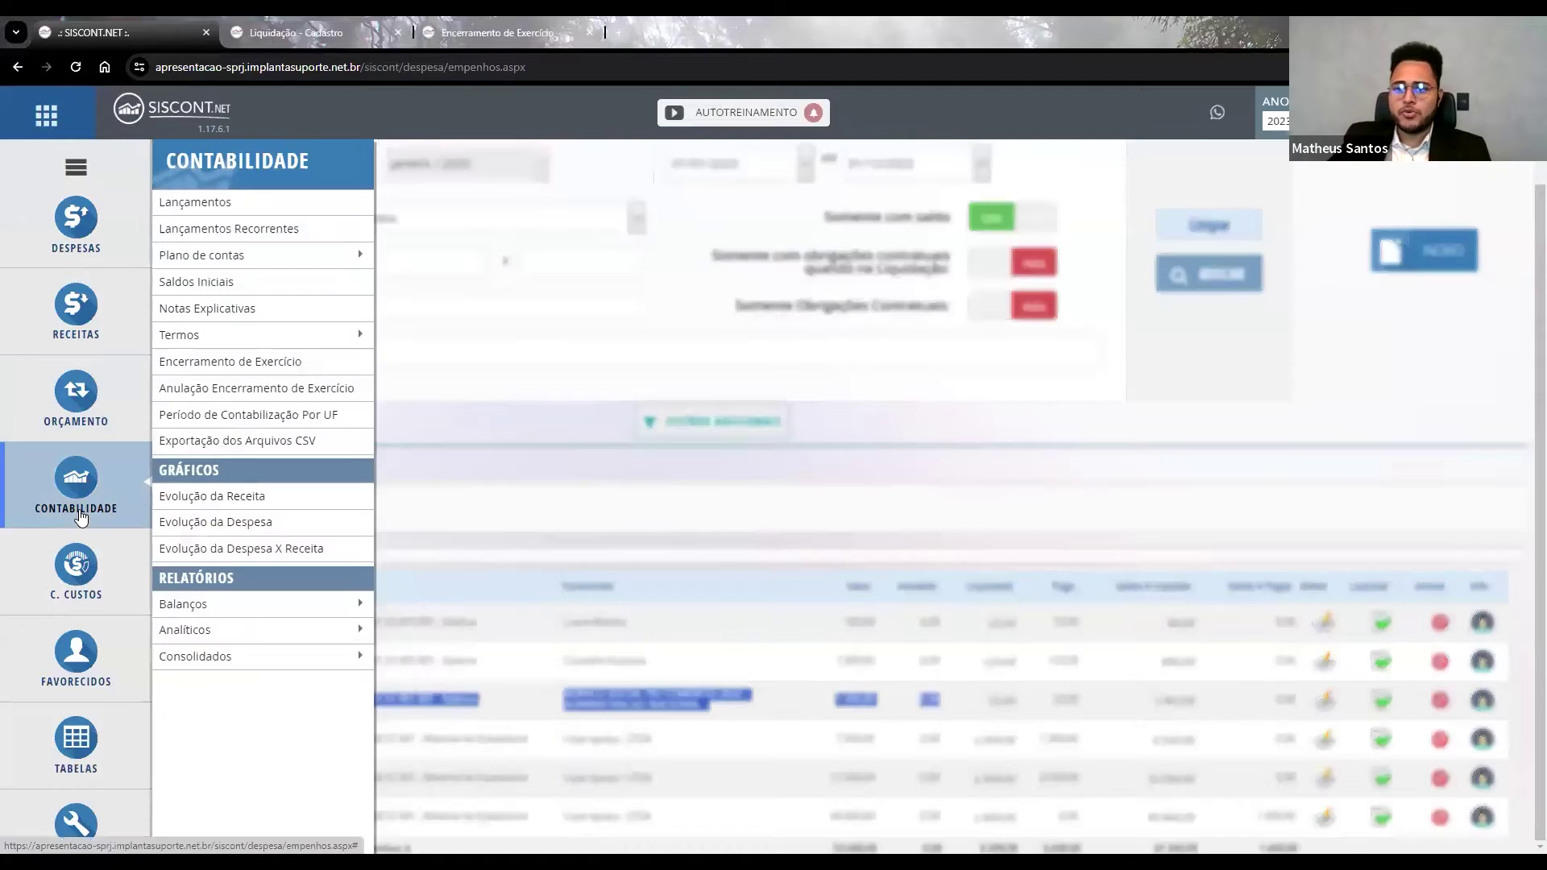
{"action": "left_click", "coordinate": [560, 452]}
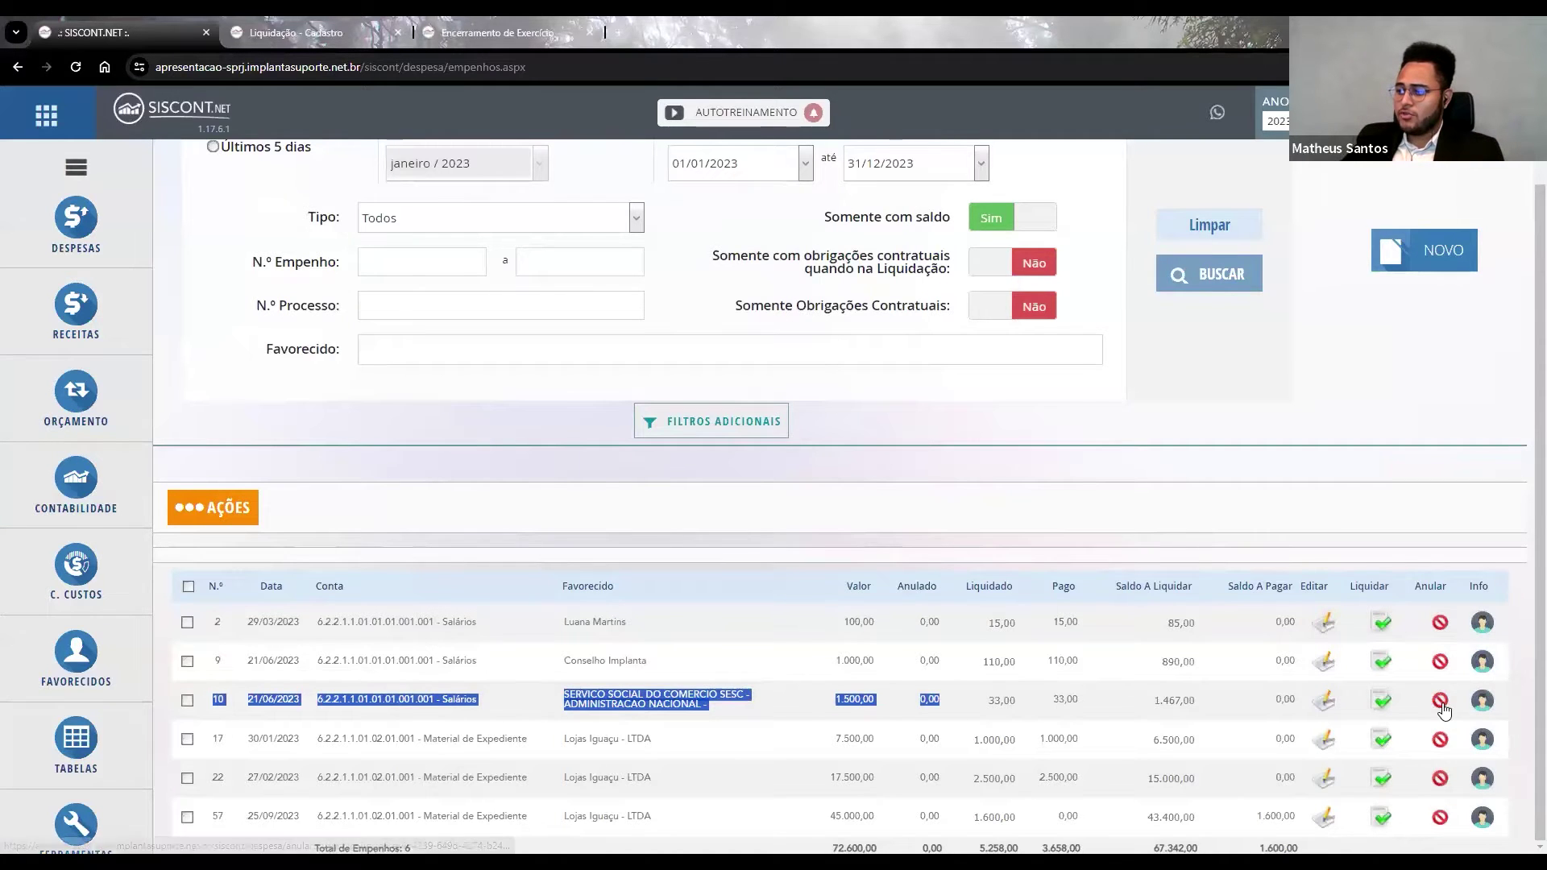
{"action": "left_click", "coordinate": [1518, 704]}
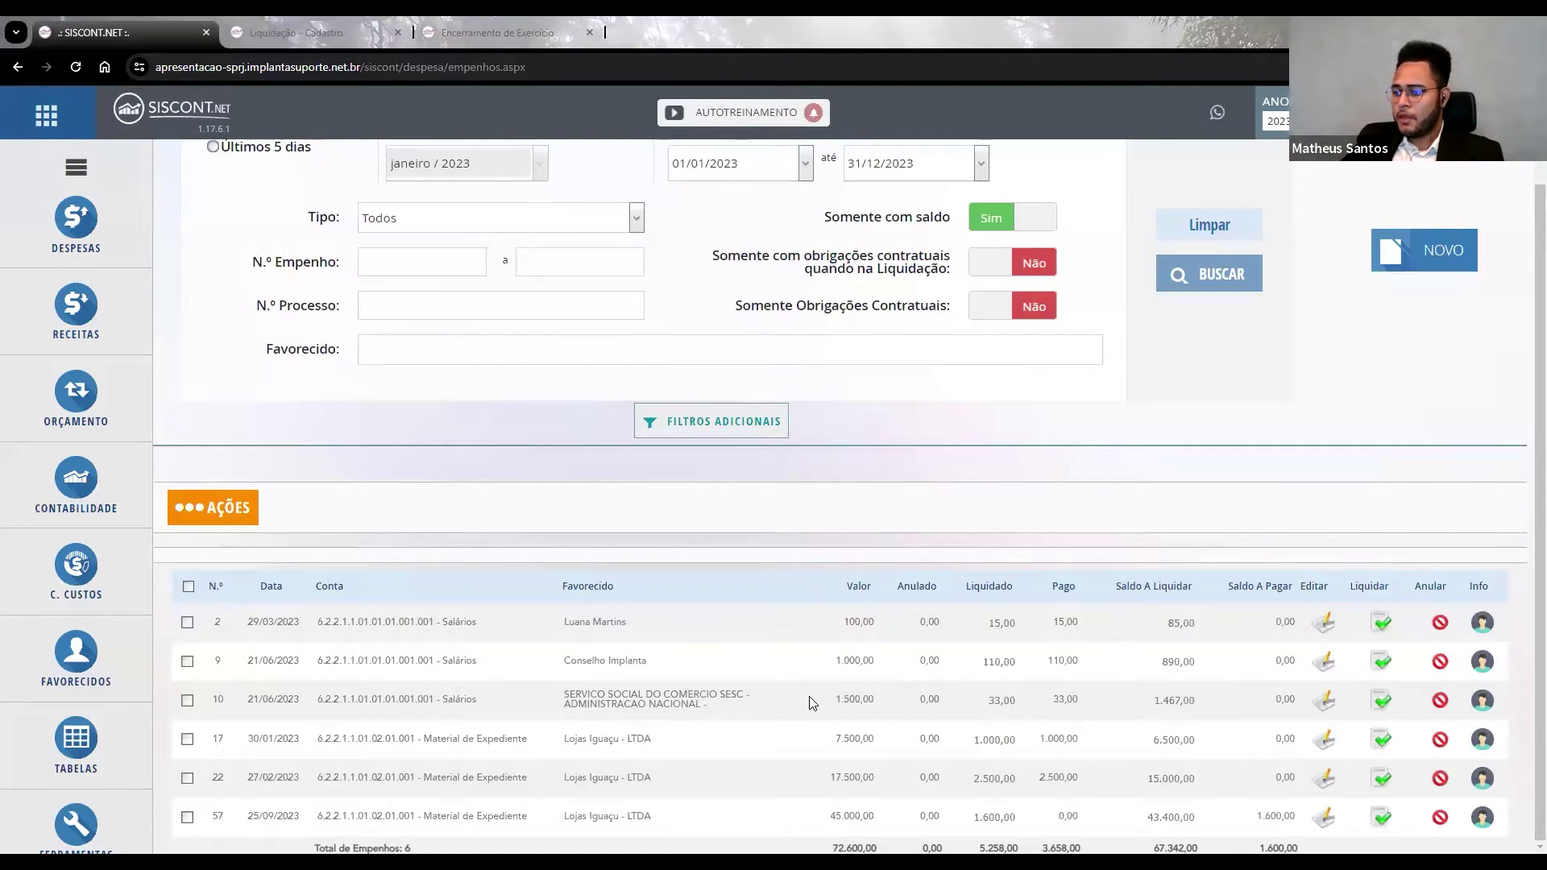
Annul the full remaining balance of empenho 10, dated 31/12/2023, with the standard annulment text in Histórico, and save it.
{"action": "left_click_drag", "start_coordinate": [812, 704], "coordinate": [1313, 698]}
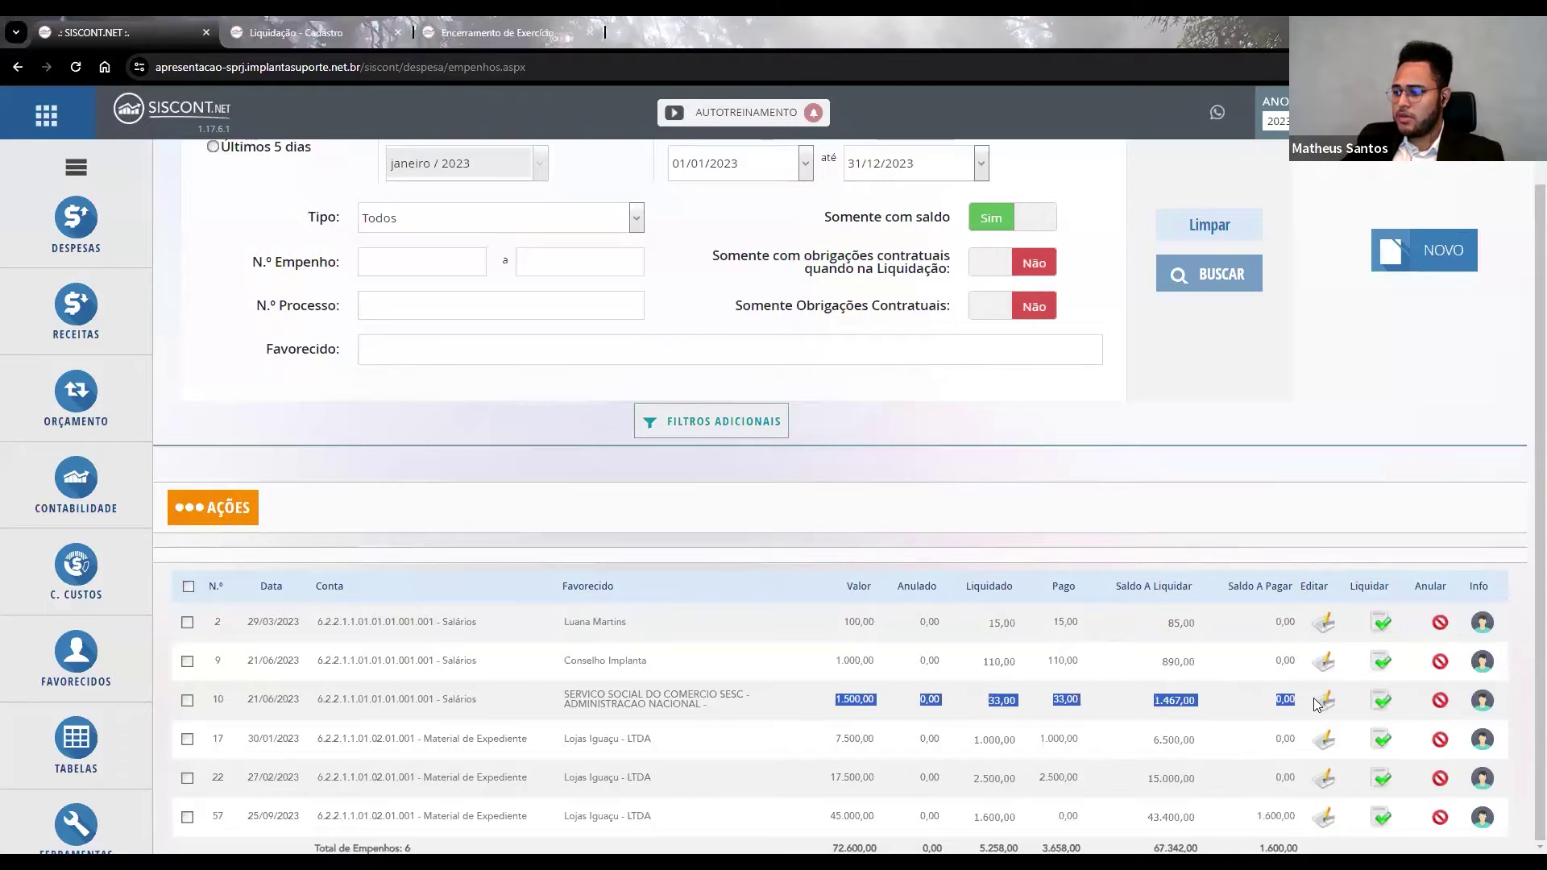
{"action": "left_click", "coordinate": [1441, 703]}
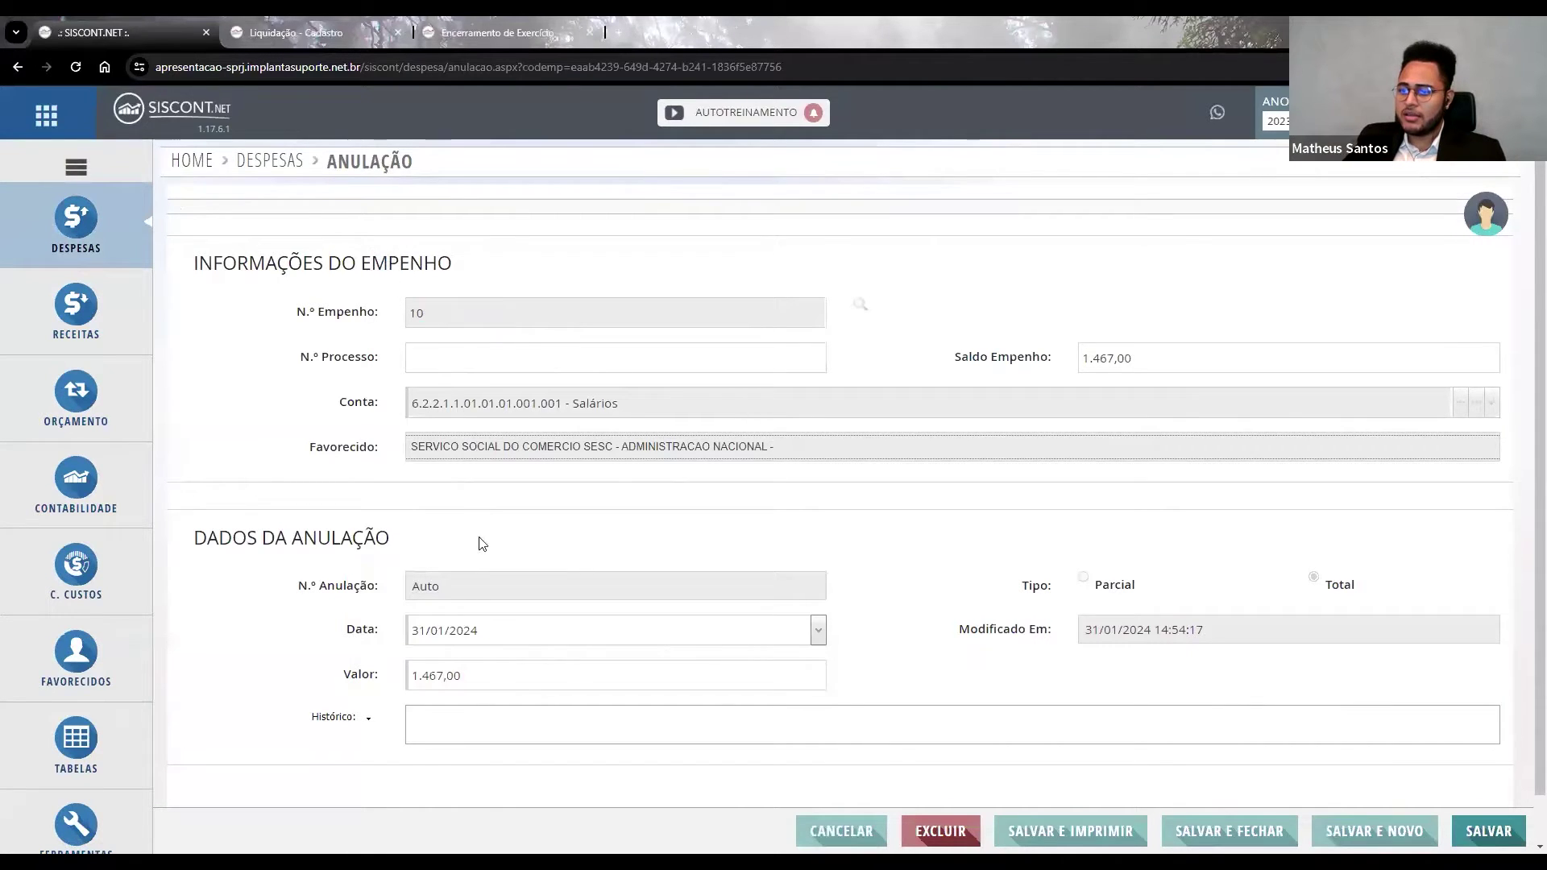
{"action": "scroll", "coordinate": [476, 543], "scroll_direction": "down", "scroll_amount": 1}
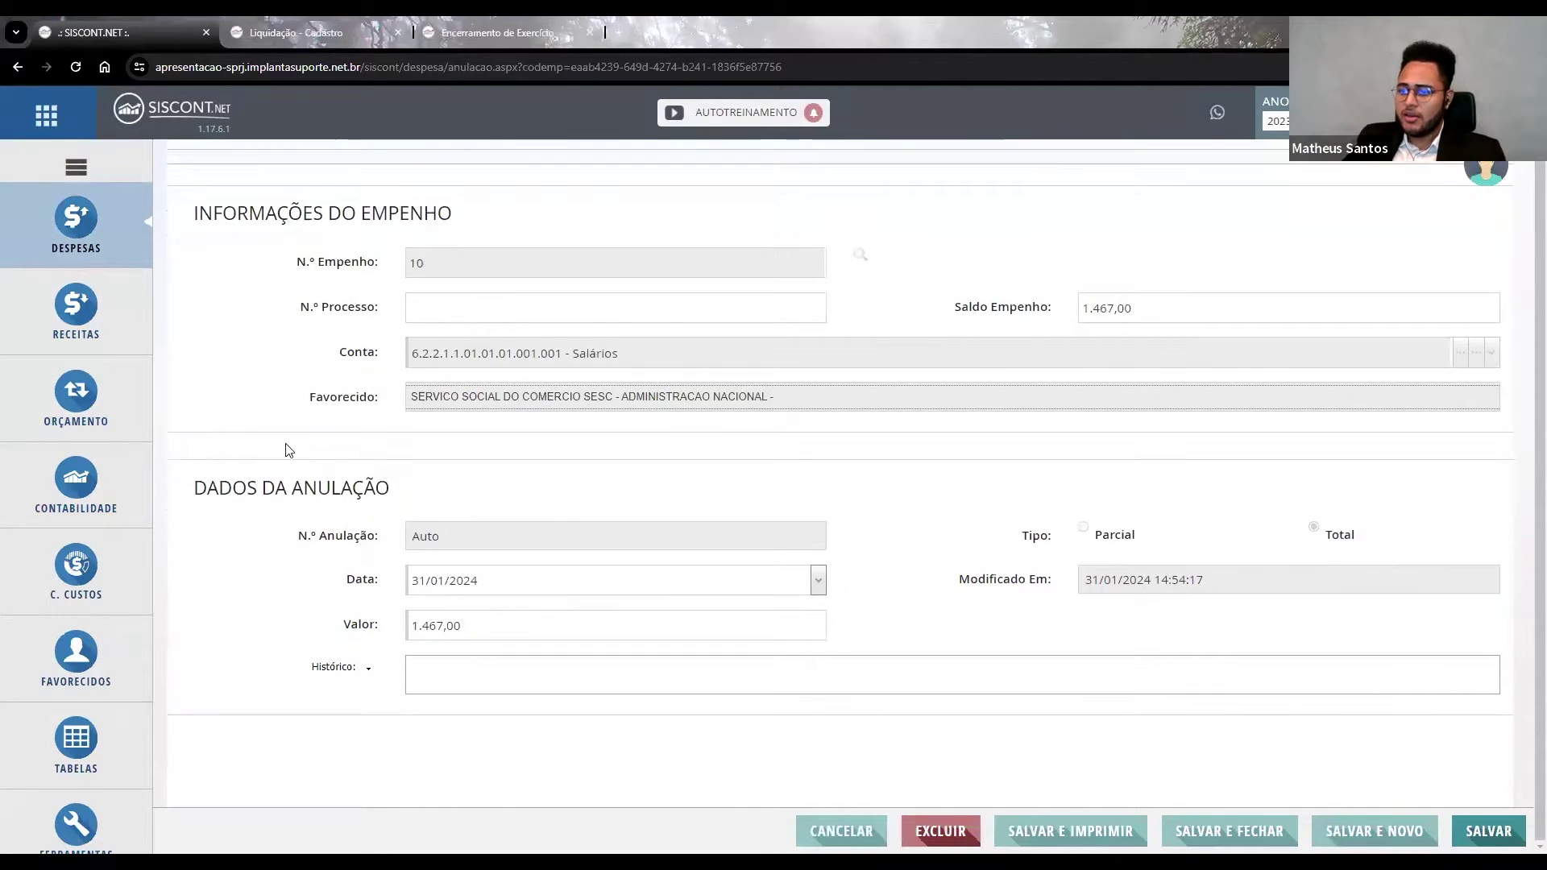
{"action": "left_click", "coordinate": [500, 577]}
{"action": "type", "text": "31/12/"}
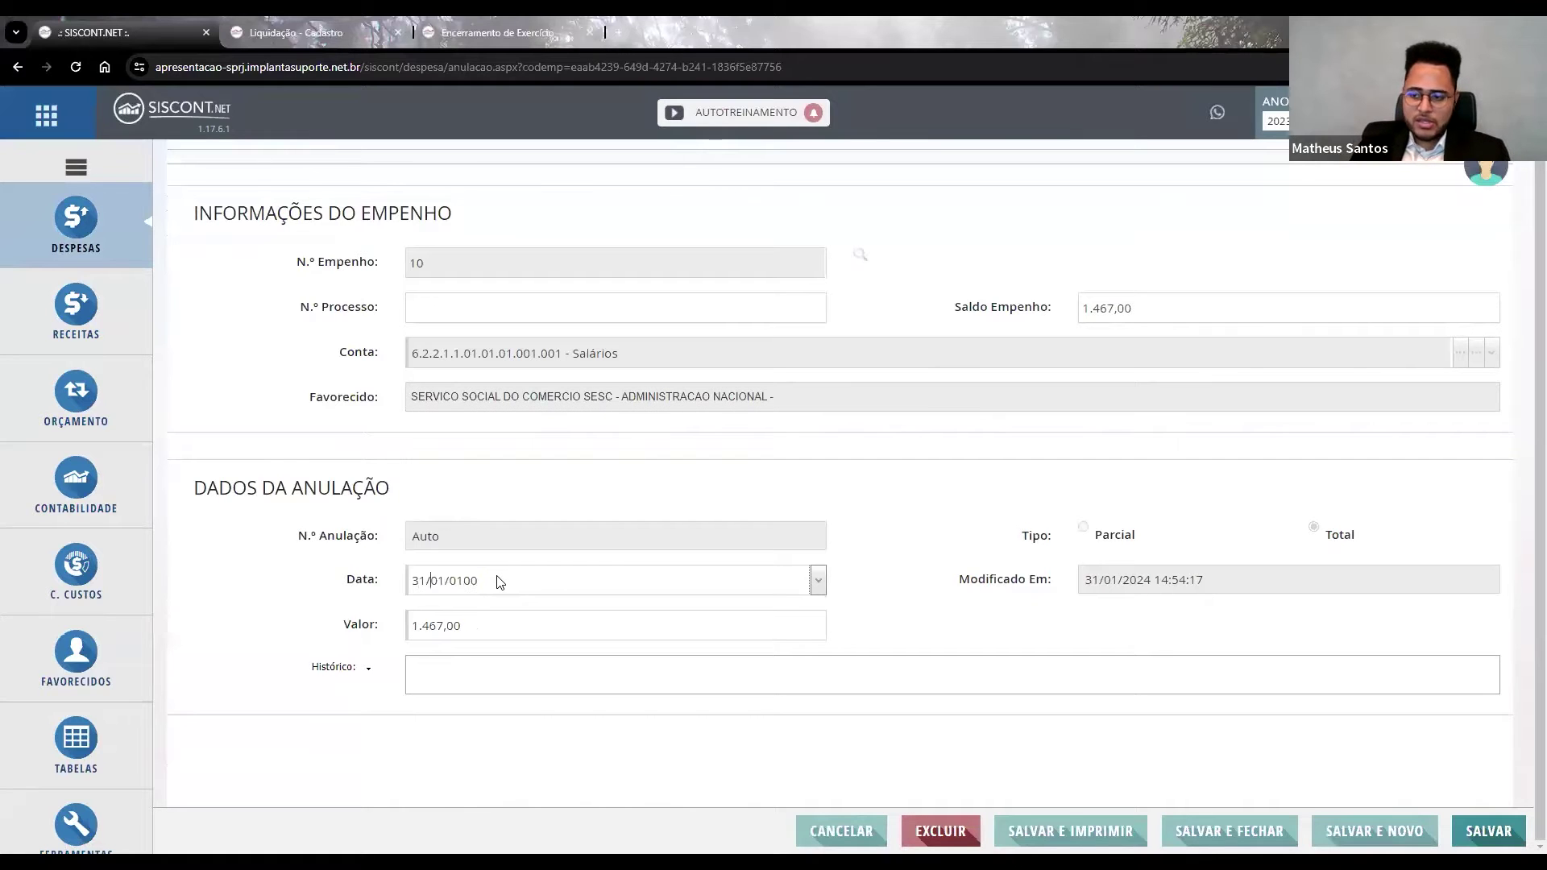
{"action": "type", "text": "2023"}
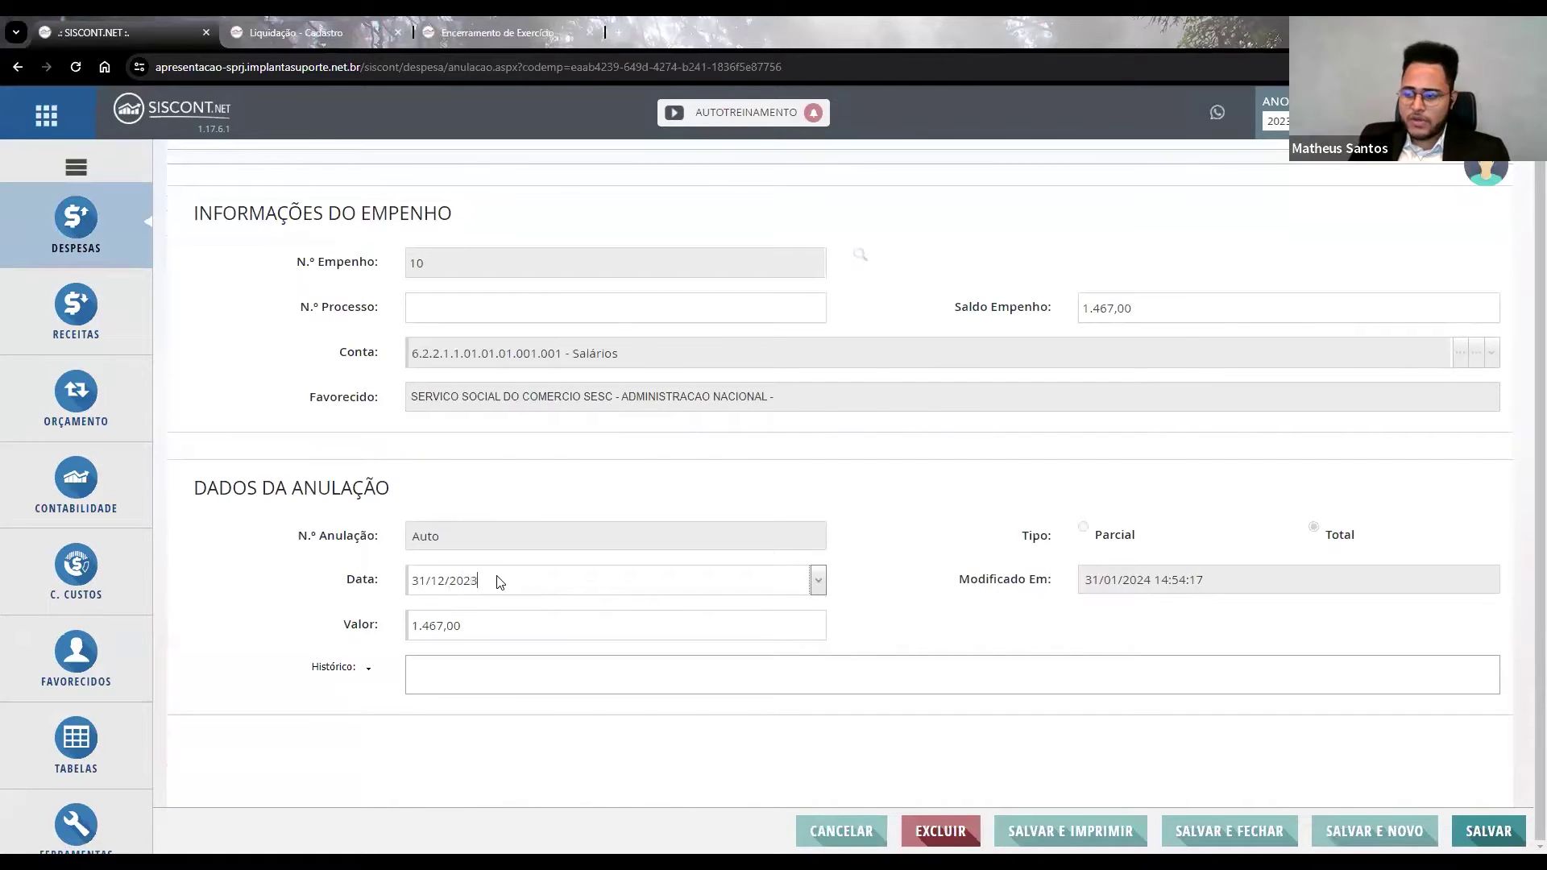
{"action": "left_click", "coordinate": [508, 681]}
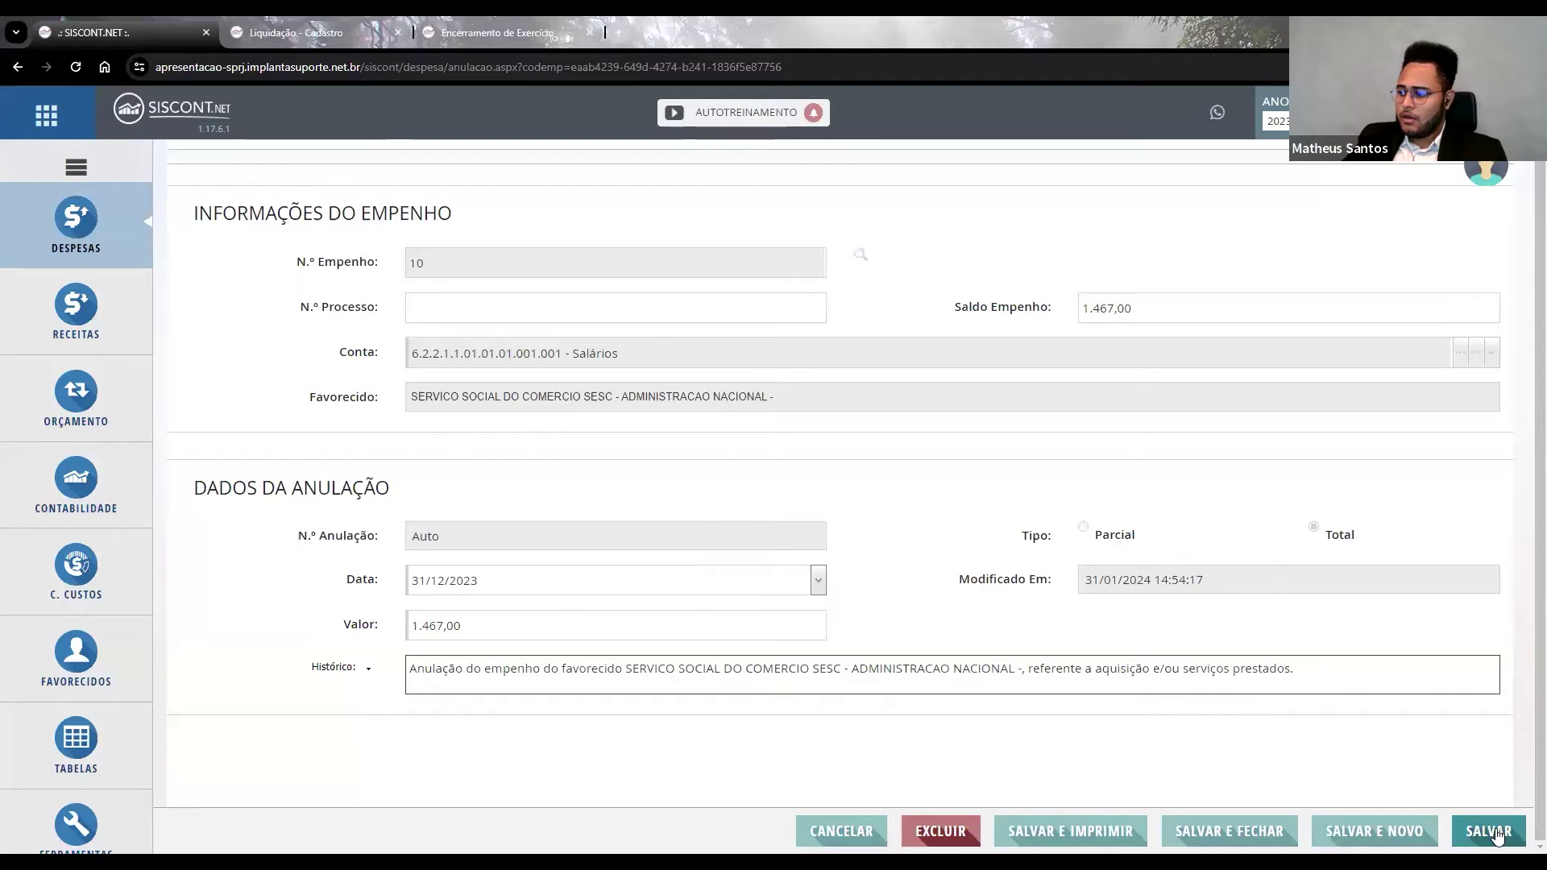
{"action": "left_click", "coordinate": [1491, 830]}
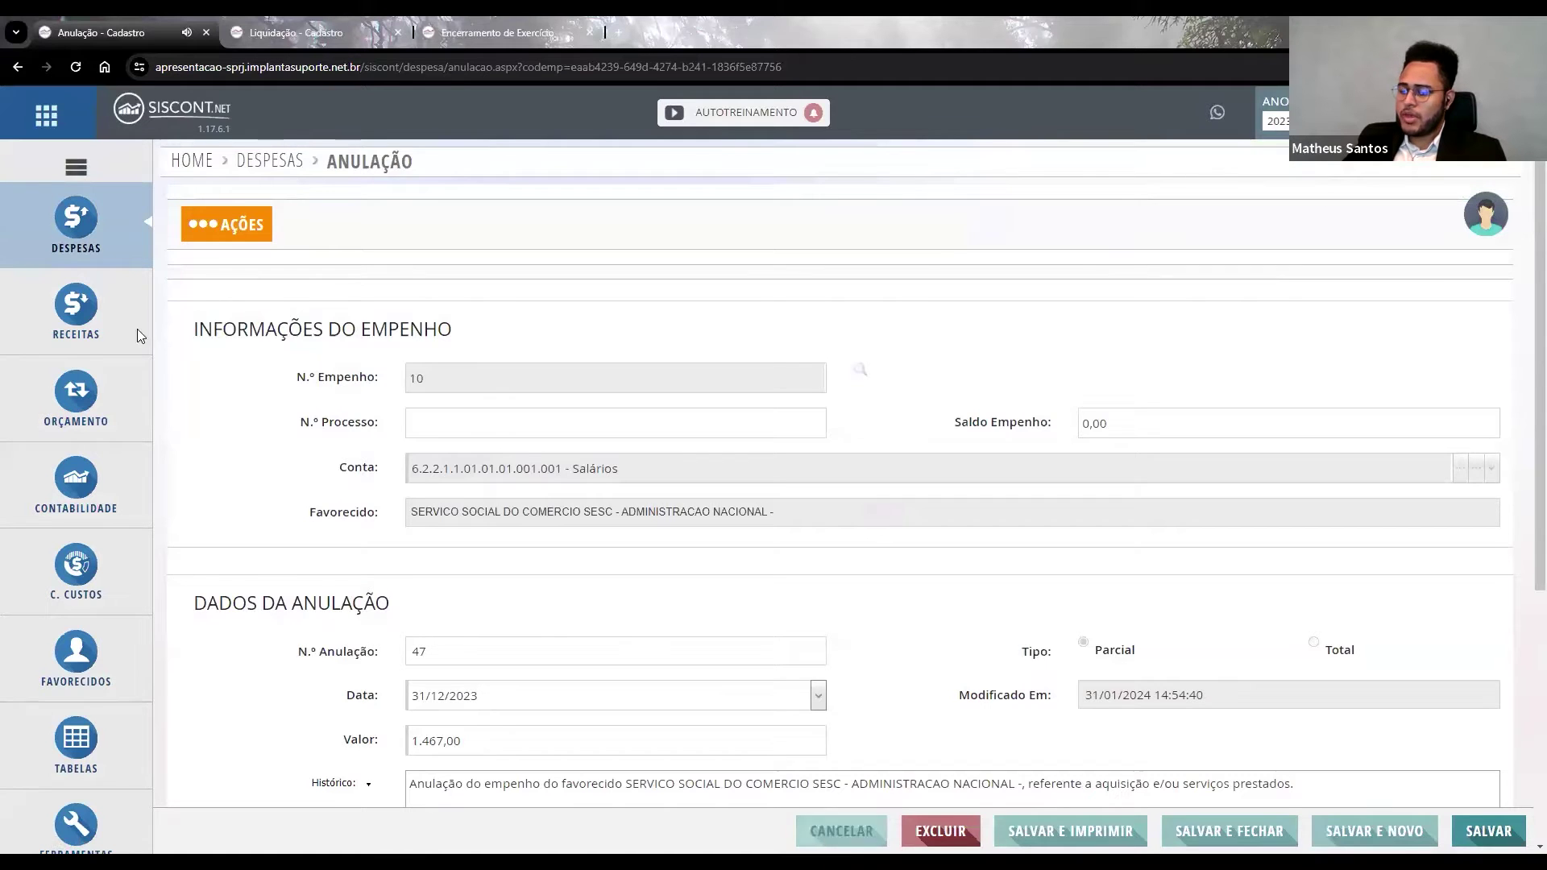
Return to the Empenhos listing, search only those with a balance from 01/01/2023 to 31/12/2023, and review their Saldo A Pagar.
{"action": "left_click", "coordinate": [152, 238]}
{"action": "left_click", "coordinate": [228, 232]}
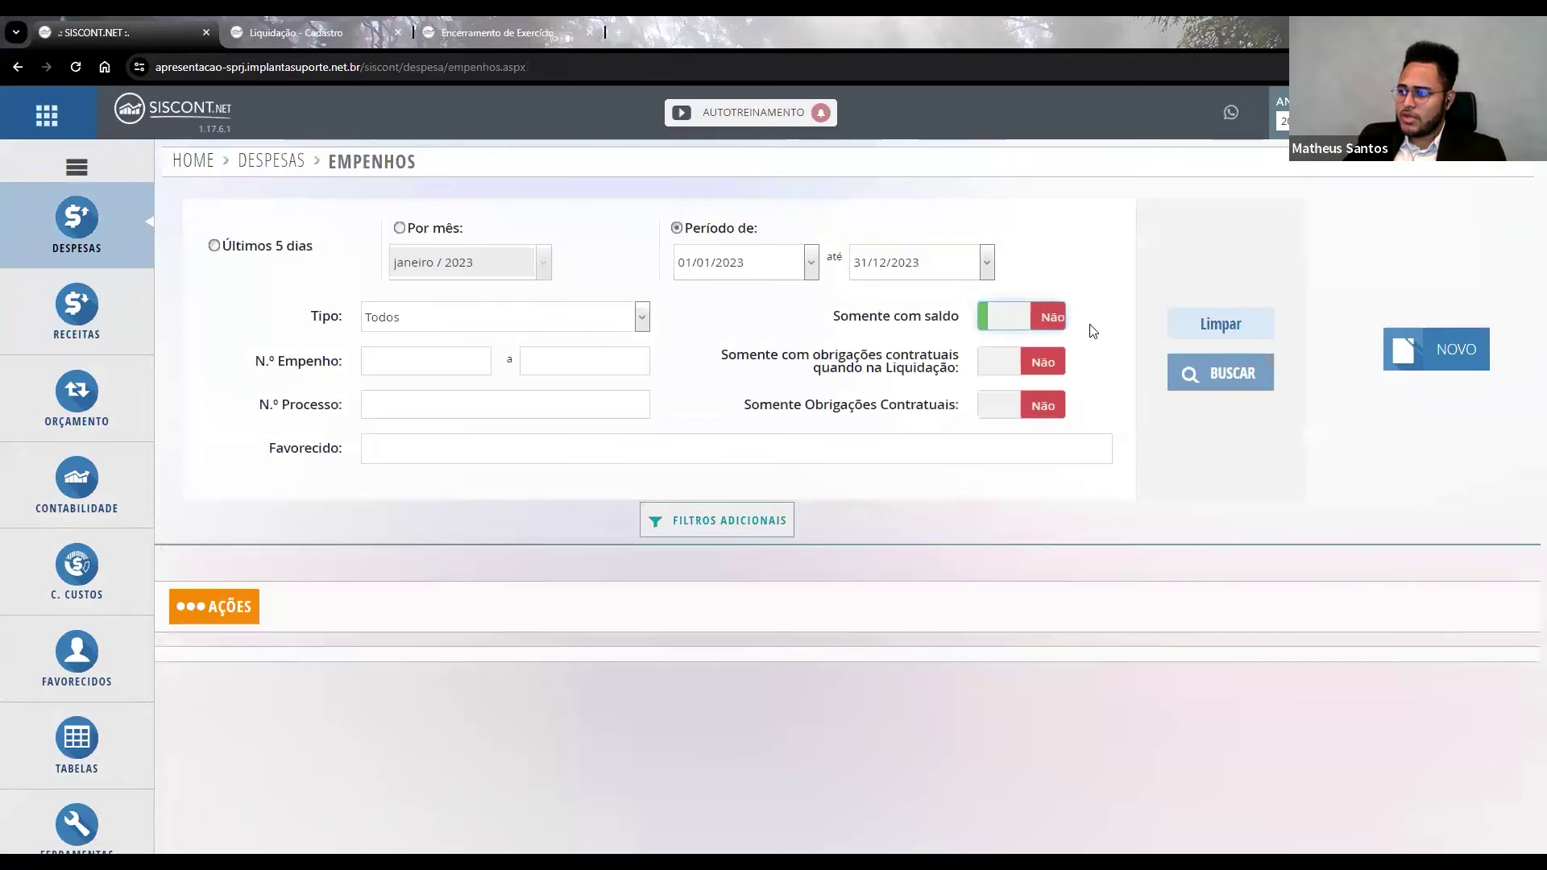
{"action": "left_click", "coordinate": [1227, 373]}
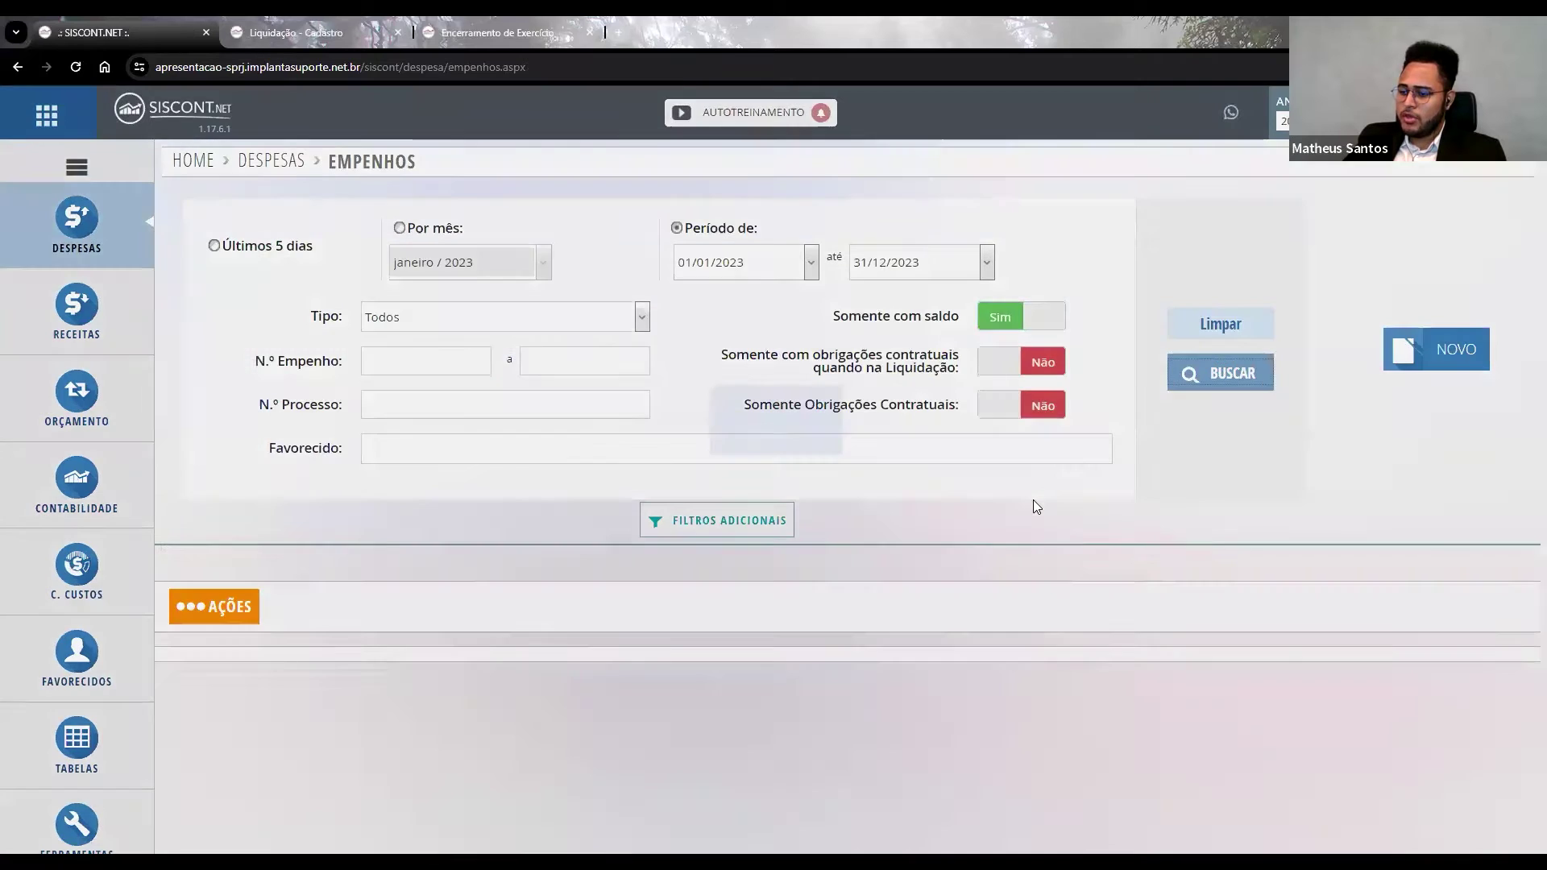
{"action": "scroll", "coordinate": [351, 703], "scroll_direction": "down", "scroll_amount": 1}
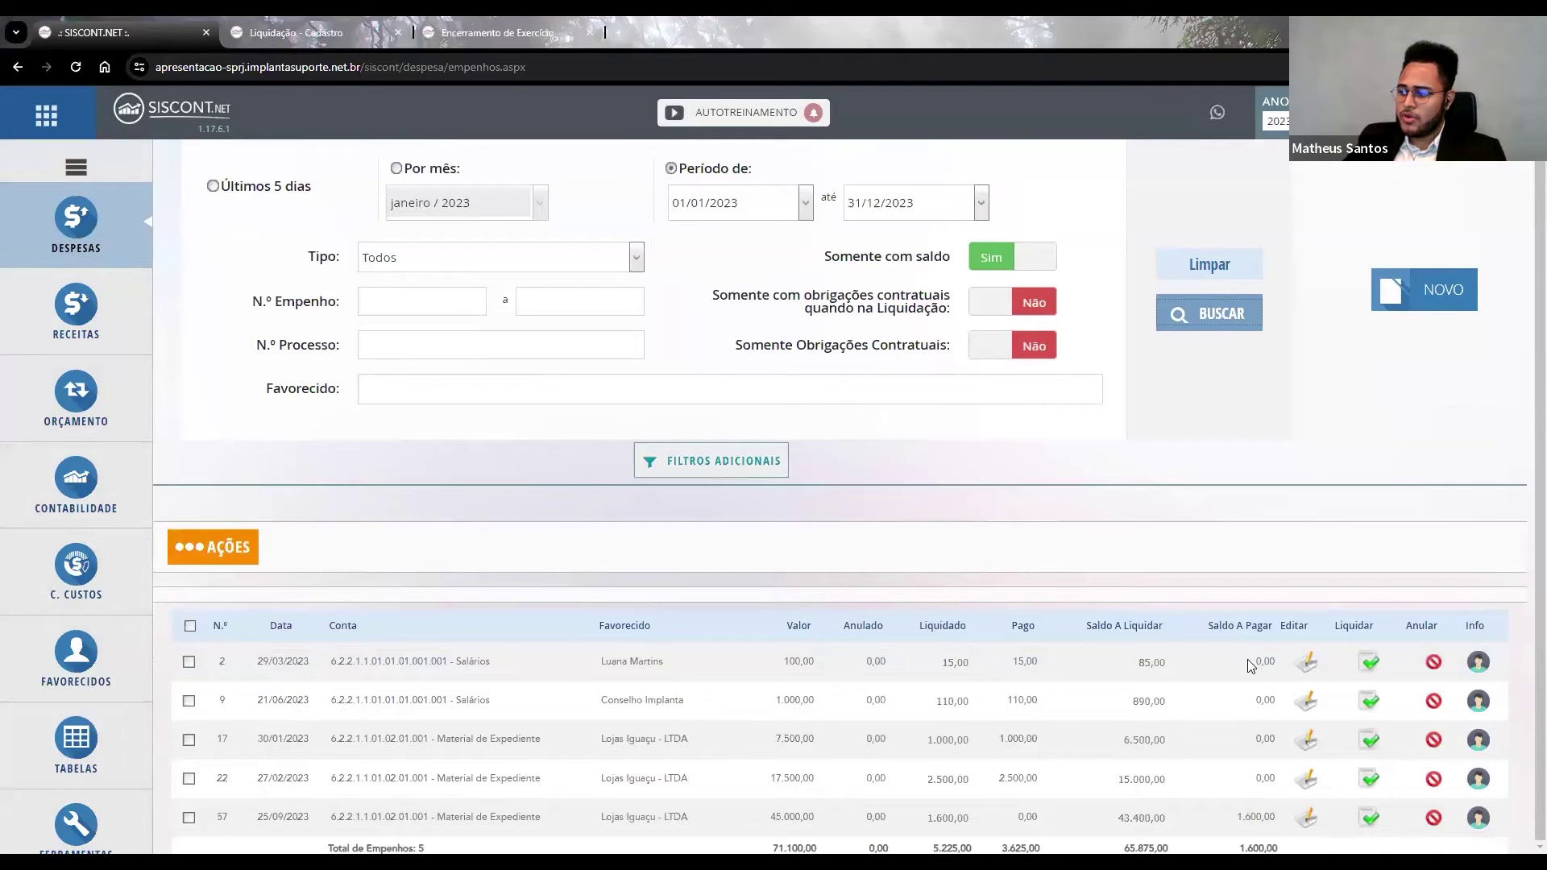
{"action": "left_click_drag", "start_coordinate": [1252, 660], "coordinate": [1257, 779]}
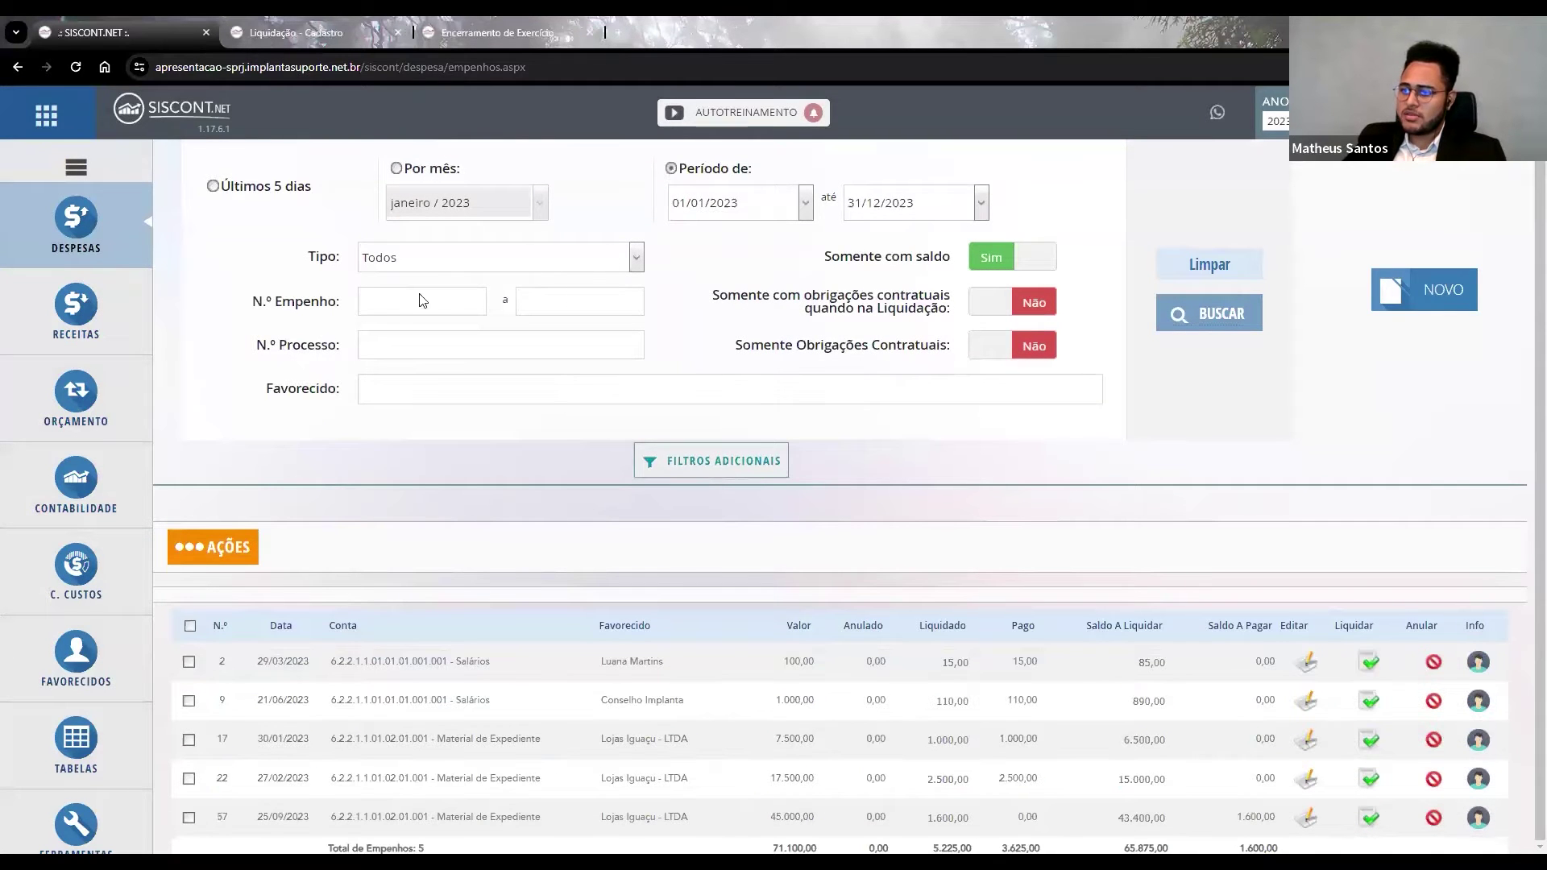
Search for empenho 10 with the balance-only filter off and check its Saldo A Liquidar and Saldo A Pagar.
{"action": "left_click", "coordinate": [393, 316]}
{"action": "type", "text": "10"}
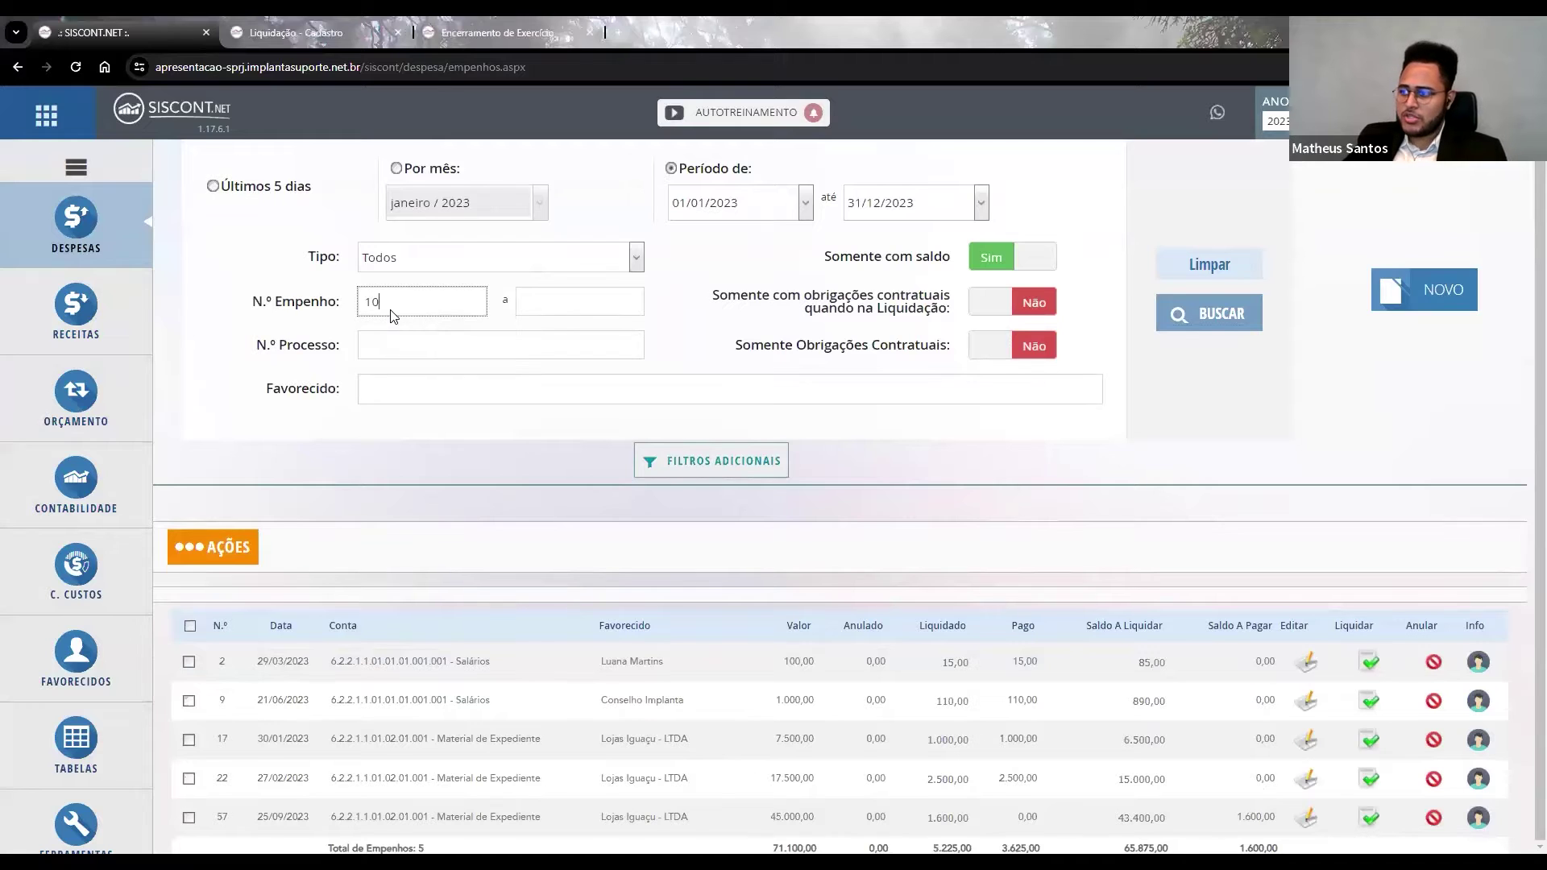
{"action": "scroll", "coordinate": [1006, 309], "scroll_direction": "up", "scroll_amount": 1}
{"action": "left_click", "coordinate": [1006, 316]}
{"action": "left_click", "coordinate": [1208, 372]}
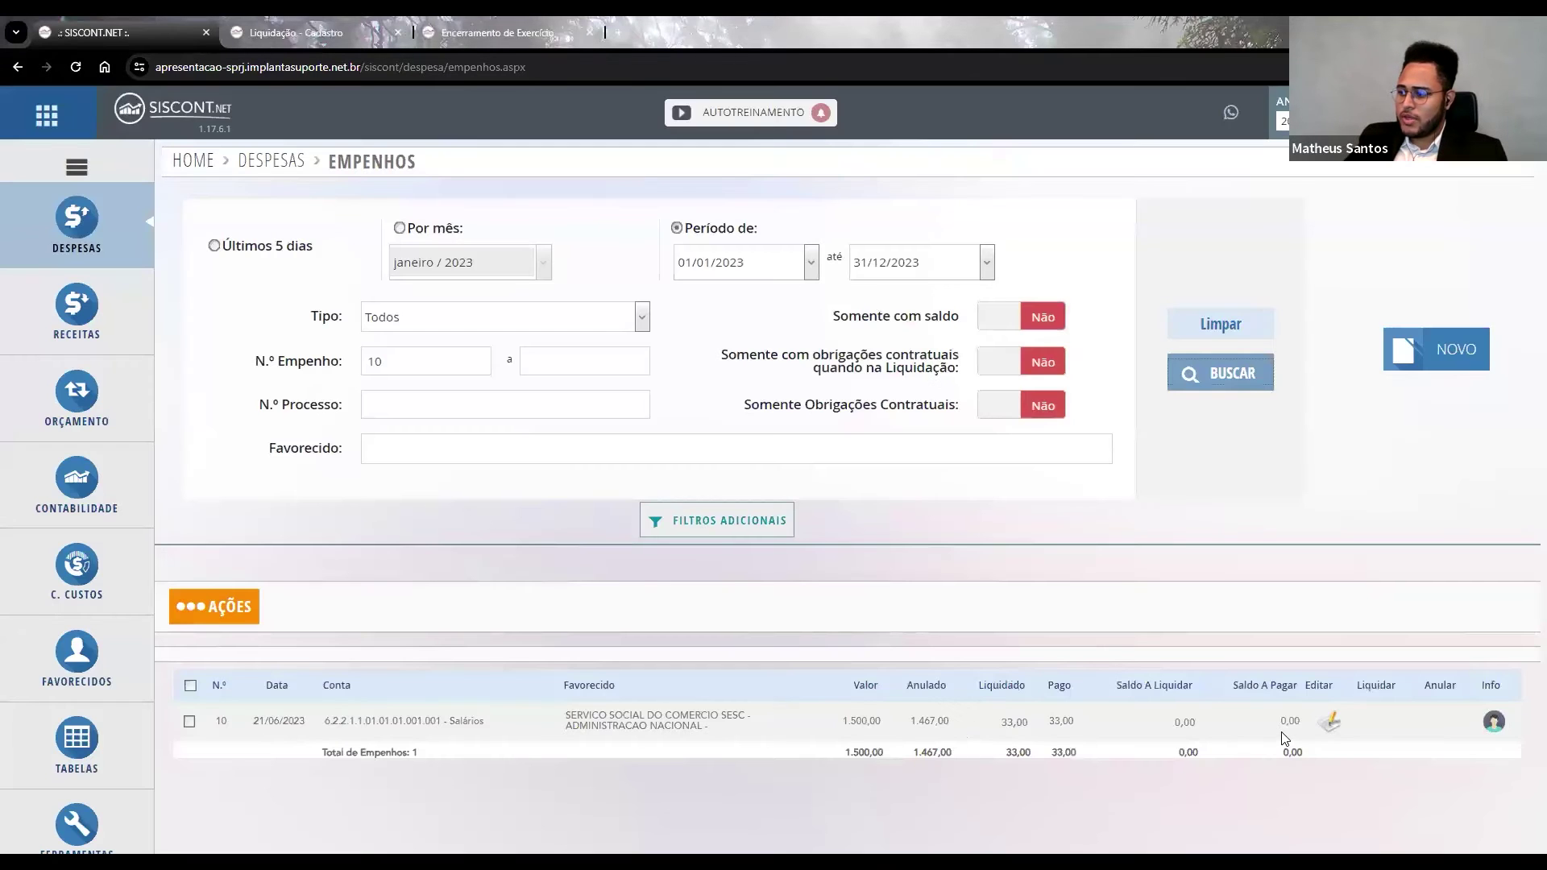
{"action": "left_click_drag", "start_coordinate": [1140, 732], "coordinate": [1298, 728]}
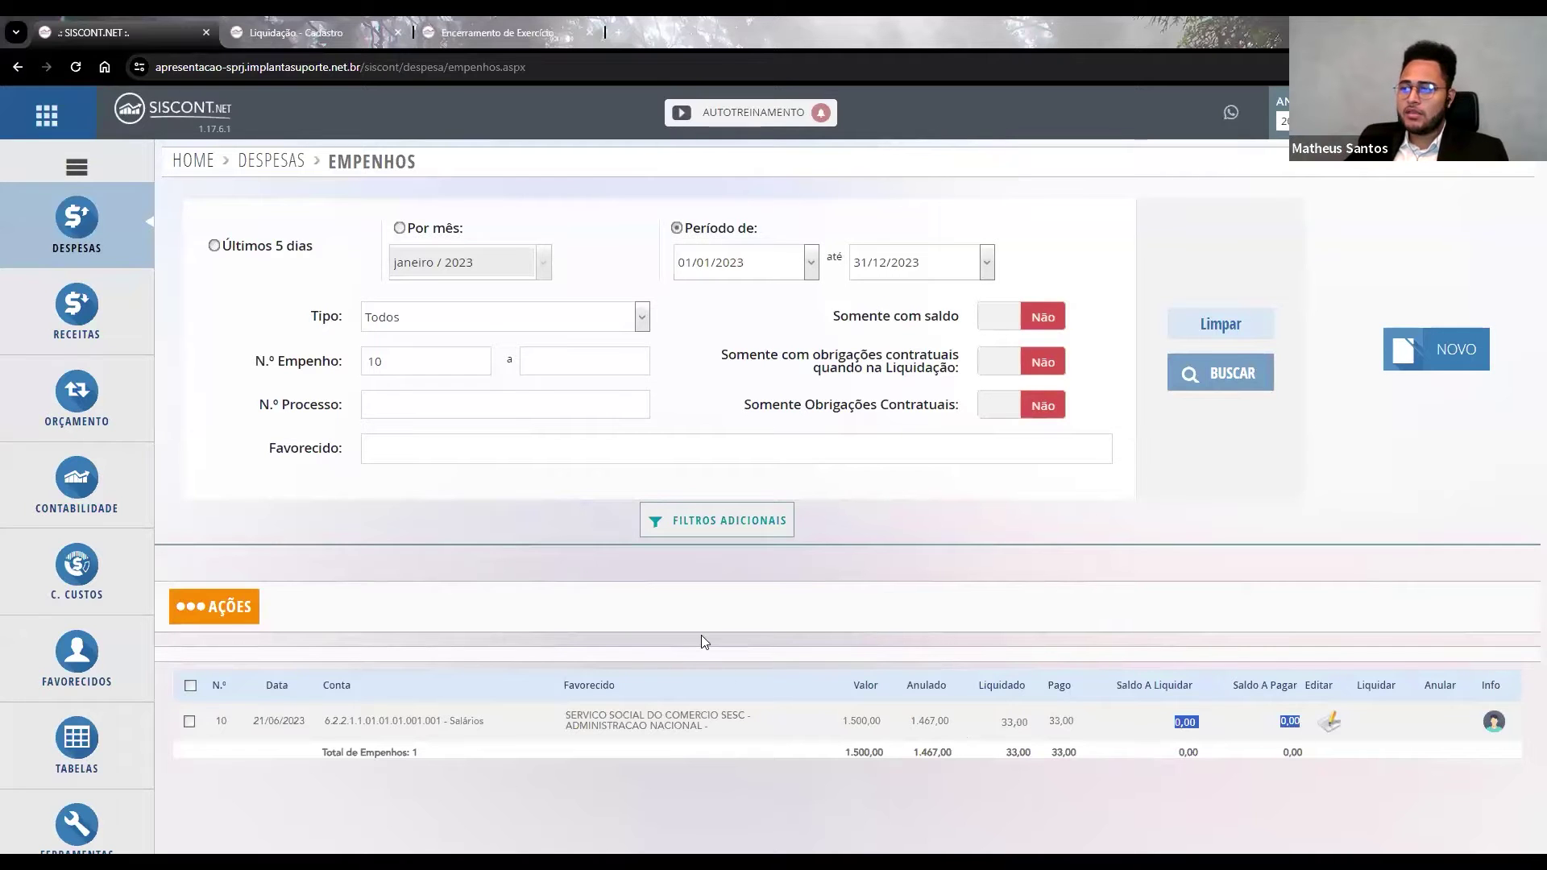
Clear the empenho number, search again for only empenhos with a balance, and examine the Saldo A Liquidar of empenho 9.
{"action": "left_click", "coordinate": [1011, 317]}
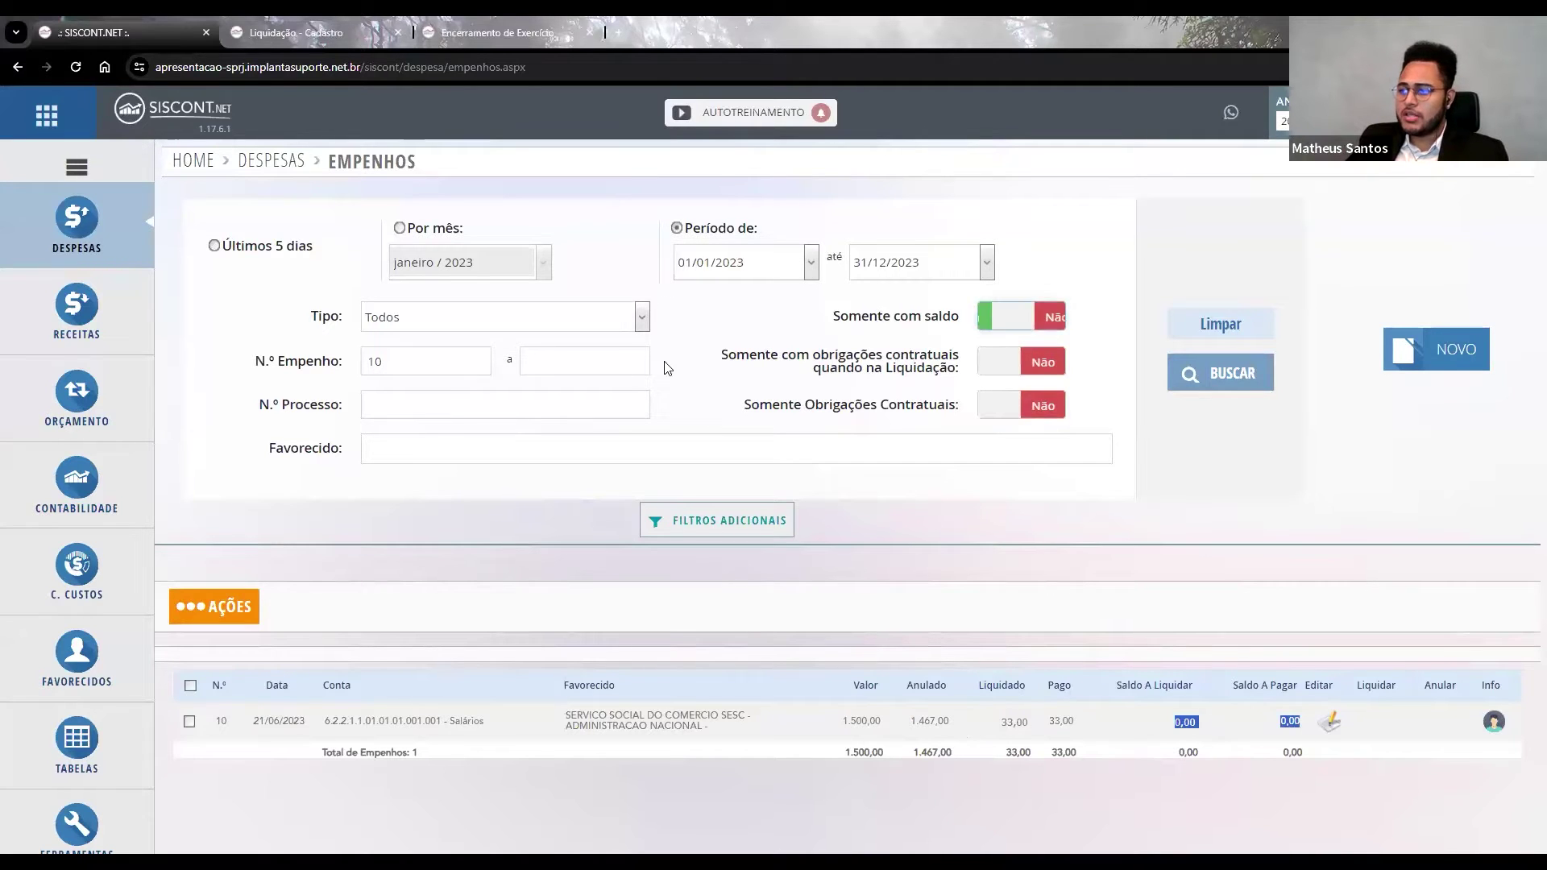
{"action": "left_click_drag", "start_coordinate": [448, 365], "coordinate": [348, 362]}
{"action": "key", "text": "BackSpace"}
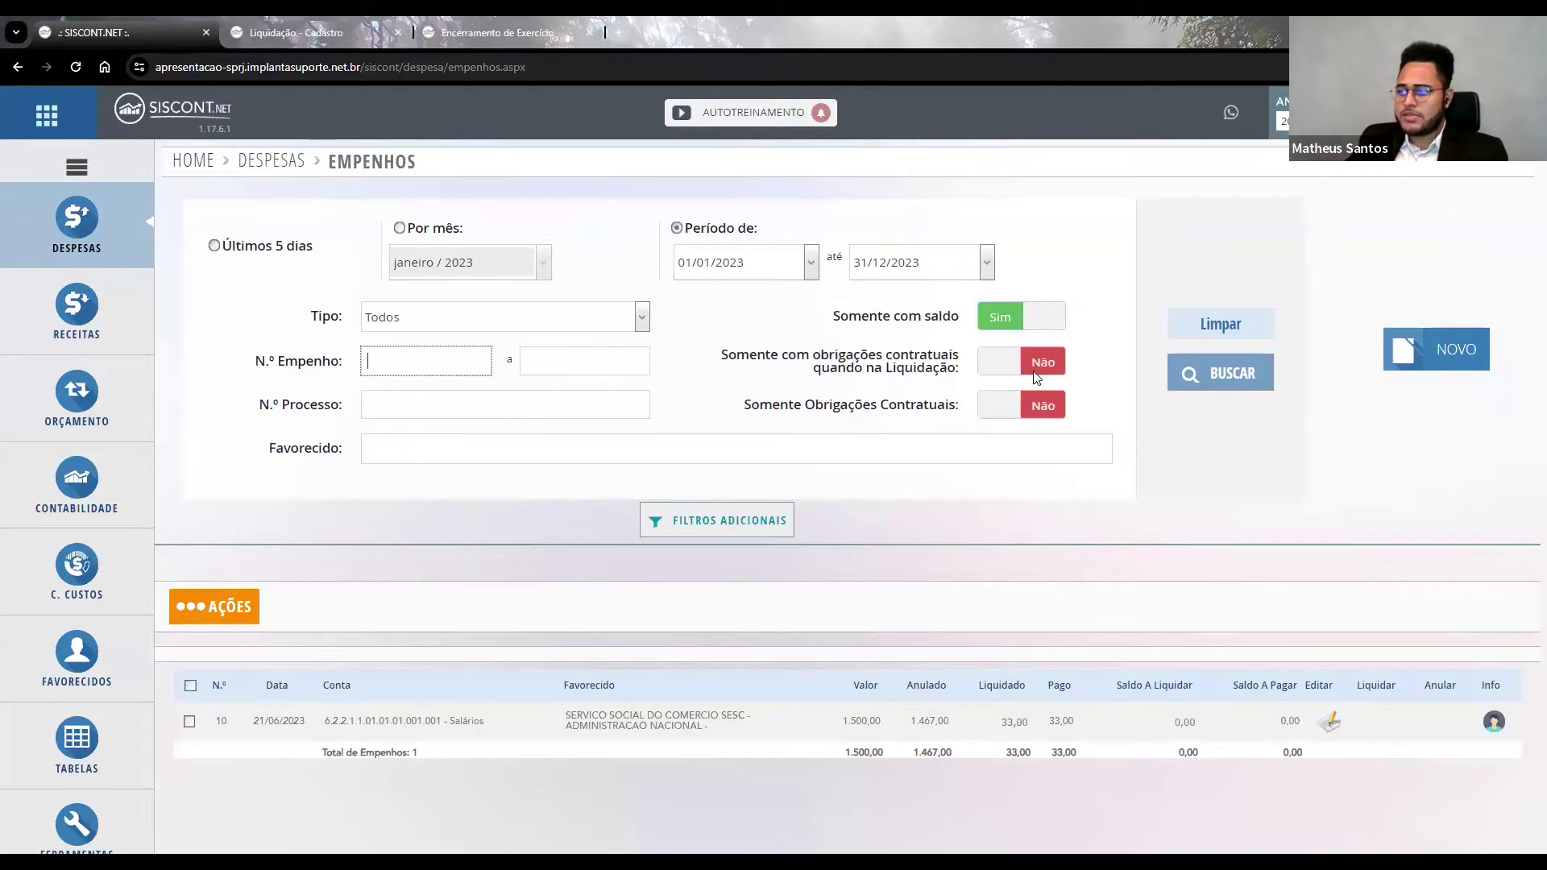
{"action": "left_click", "coordinate": [1191, 373]}
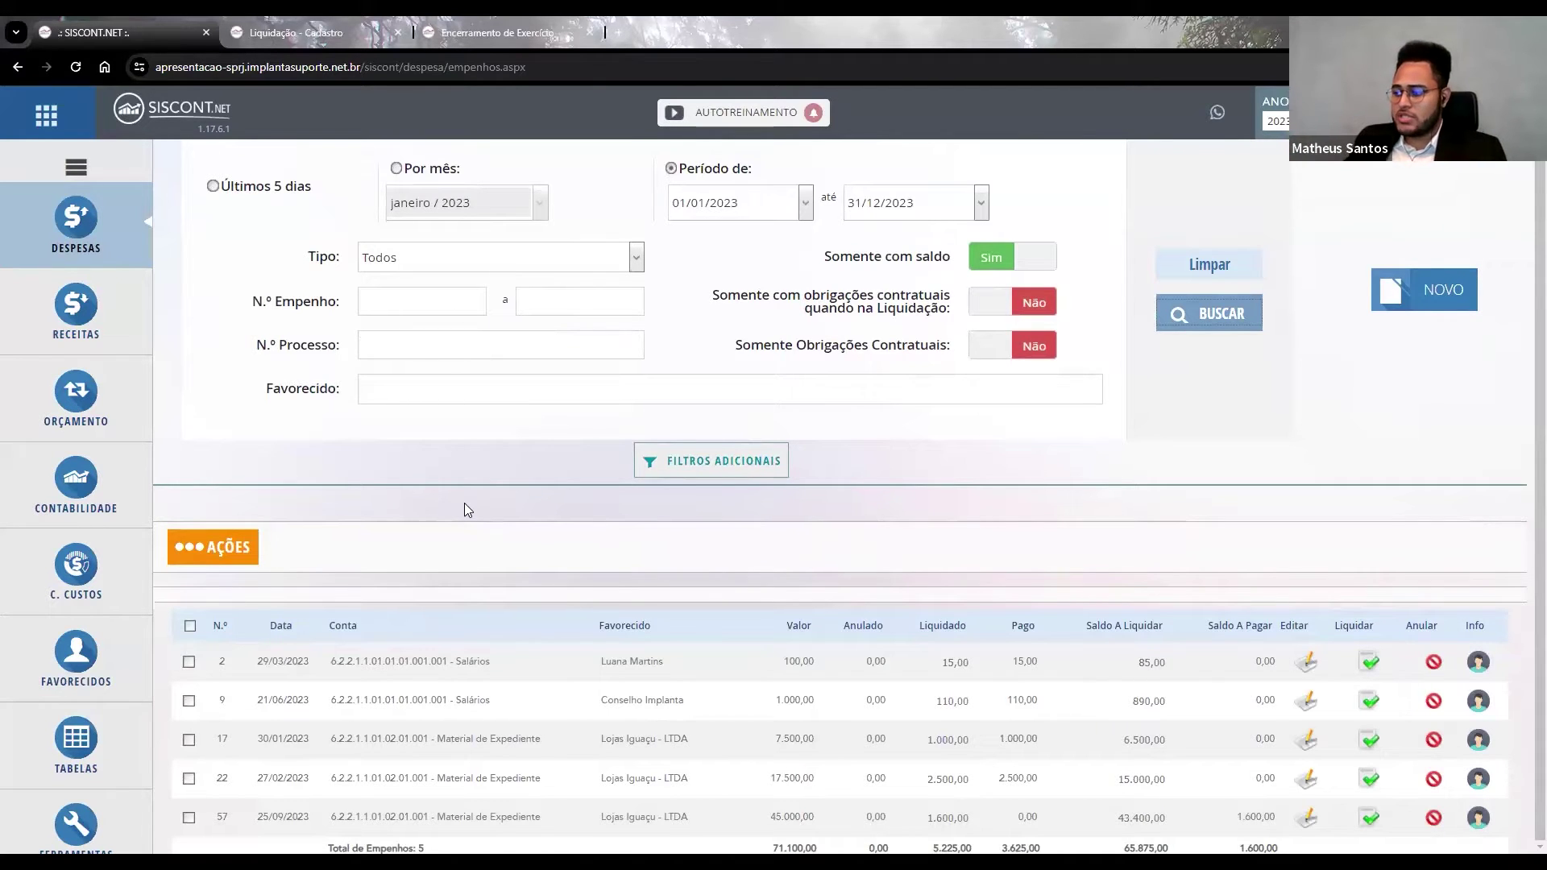
{"action": "left_click_drag", "start_coordinate": [1191, 705], "coordinate": [1102, 715]}
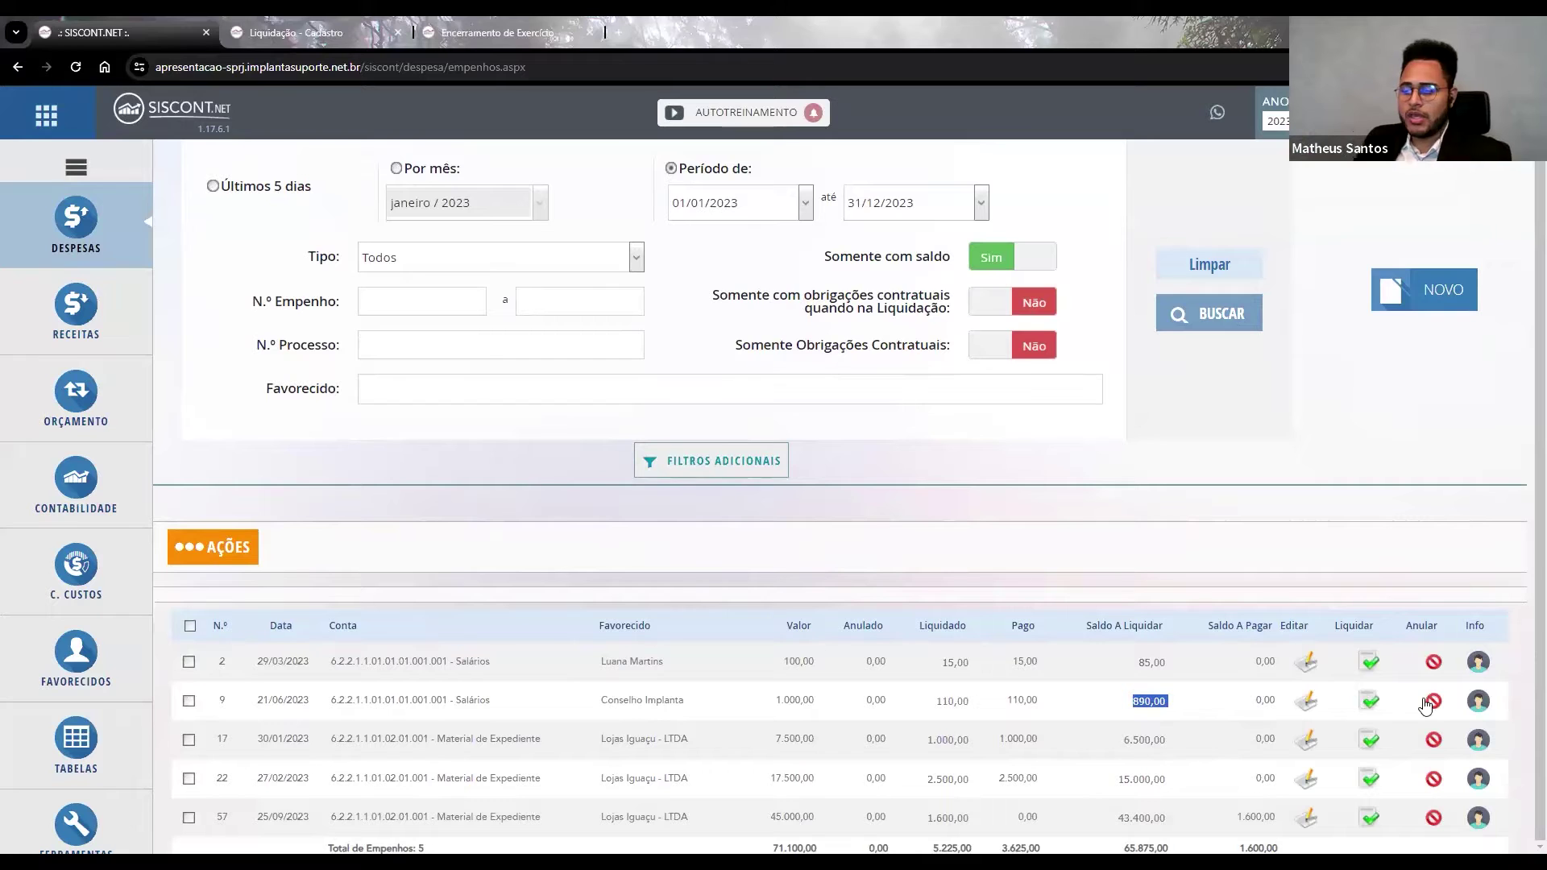
{"action": "left_click", "coordinate": [1350, 552]}
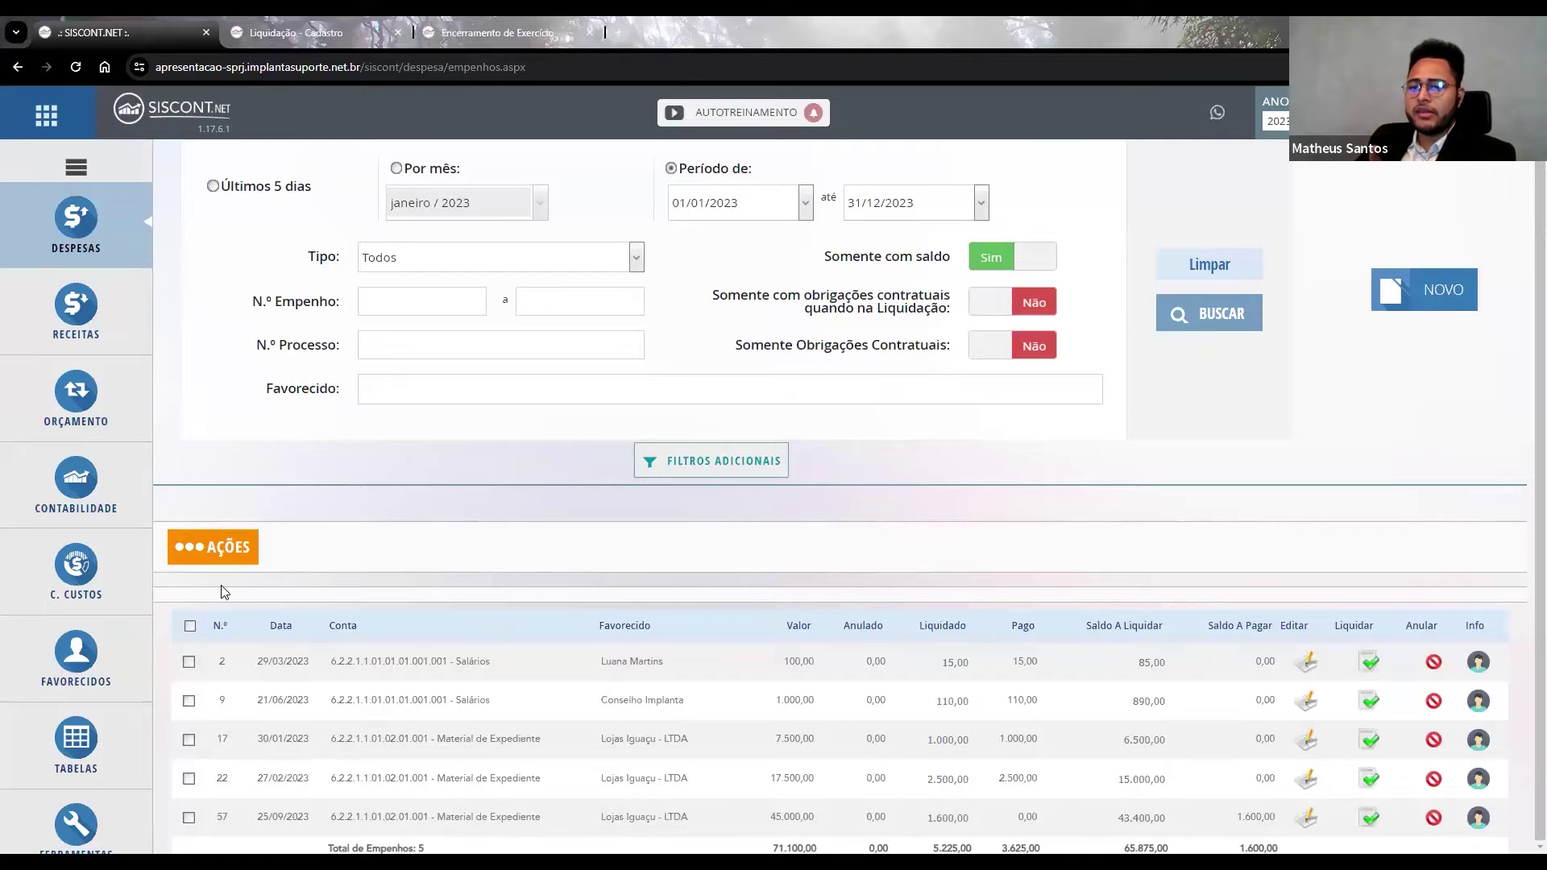
Open the automatic registration of Restos a Pagar and review the empenhos listed for registration.
{"action": "mouse_move", "coordinate": [145, 229]}
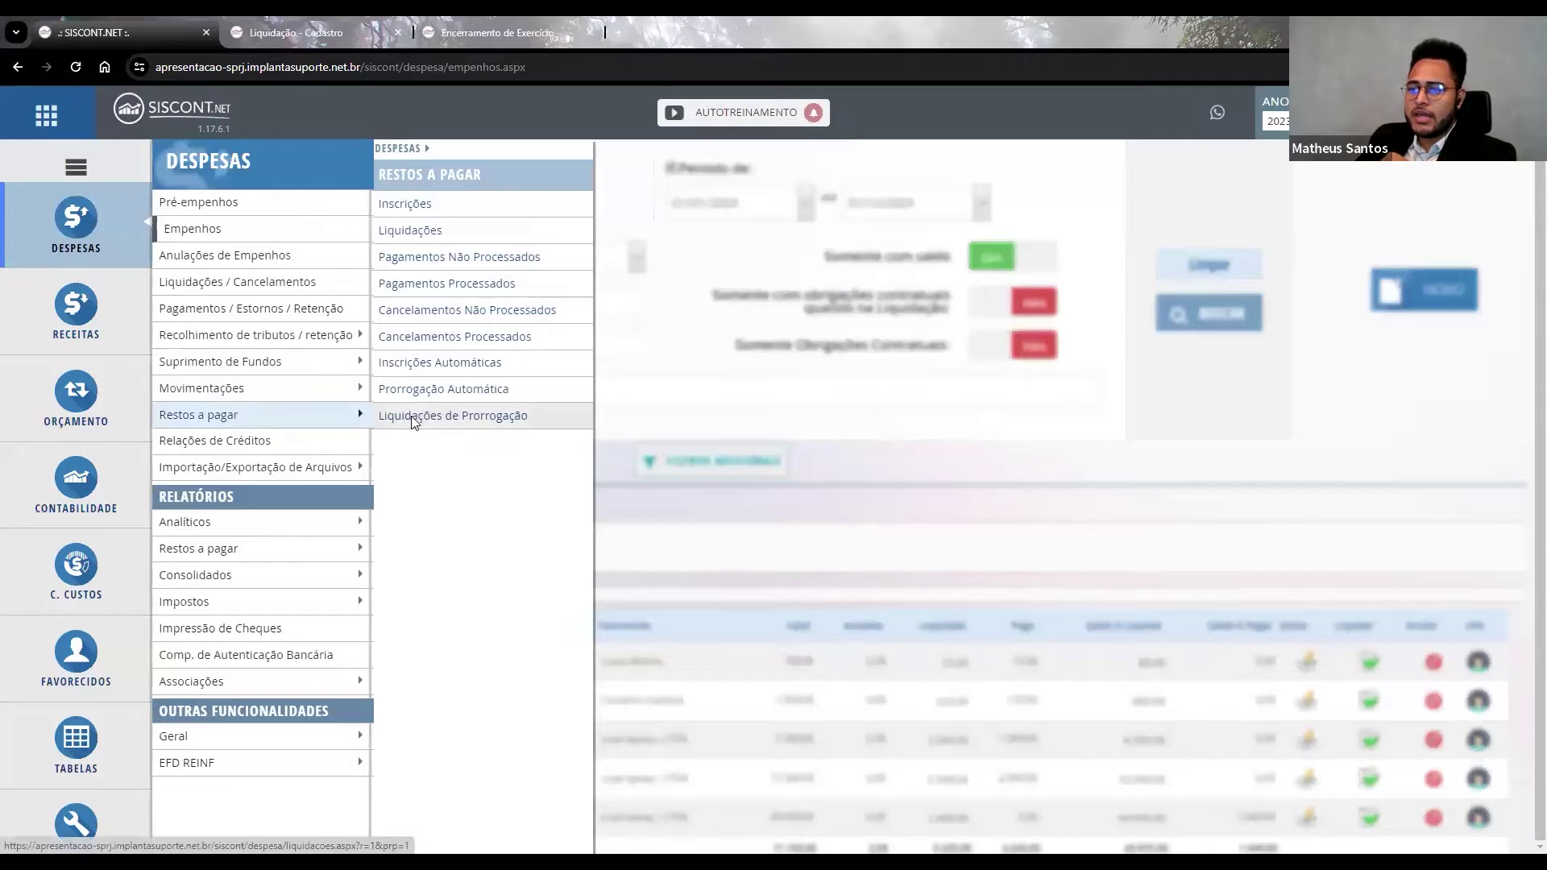
{"action": "left_click", "coordinate": [456, 364]}
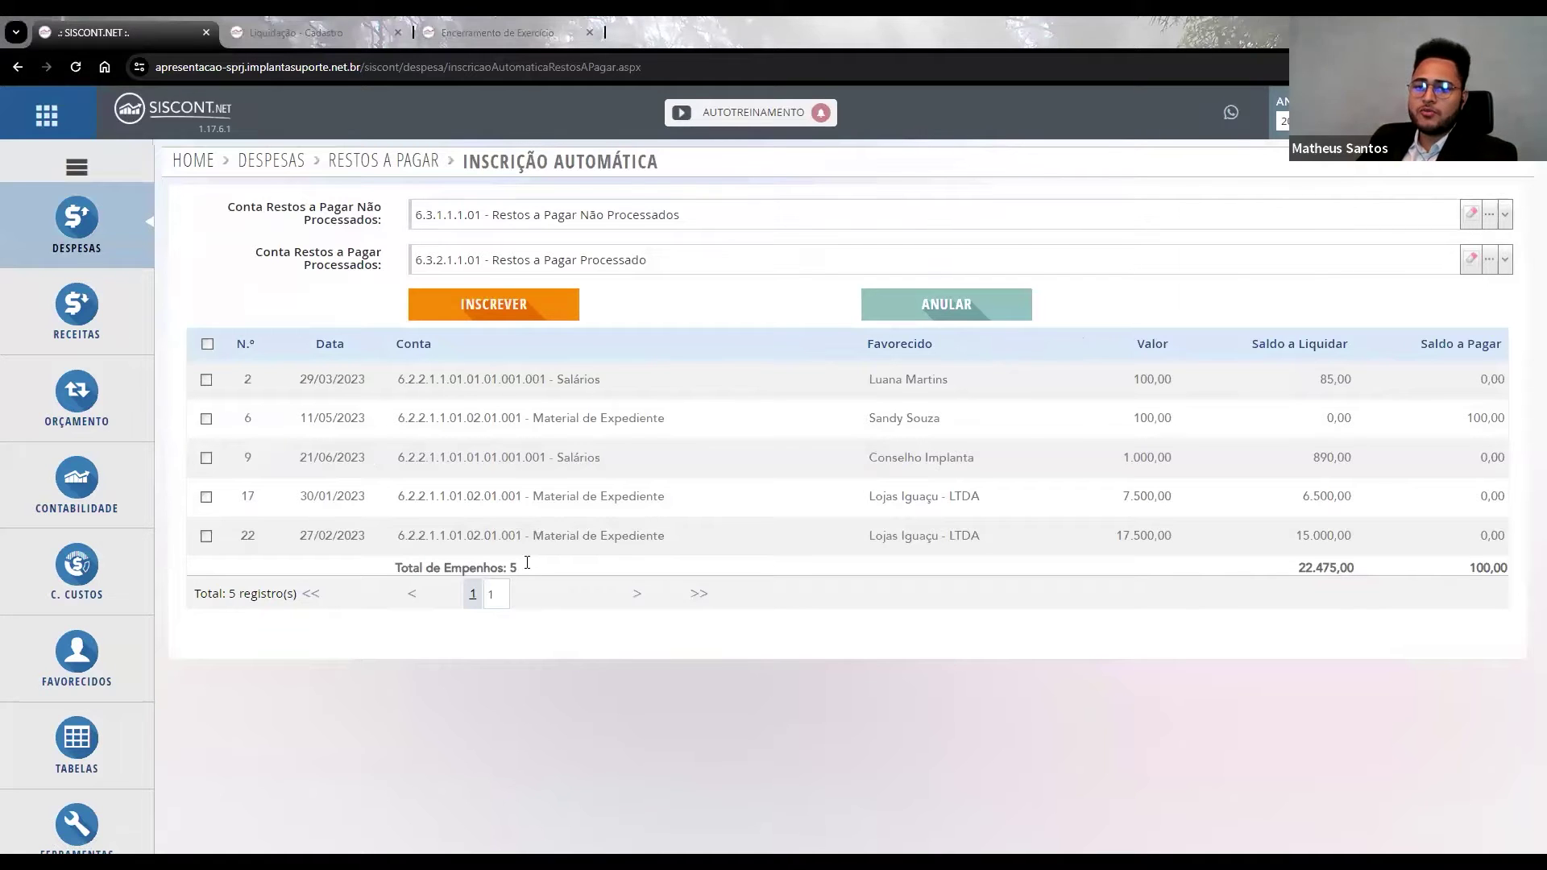
{"action": "left_click_drag", "start_coordinate": [226, 375], "coordinate": [348, 427]}
{"action": "left_click_drag", "start_coordinate": [526, 556], "coordinate": [526, 561]}
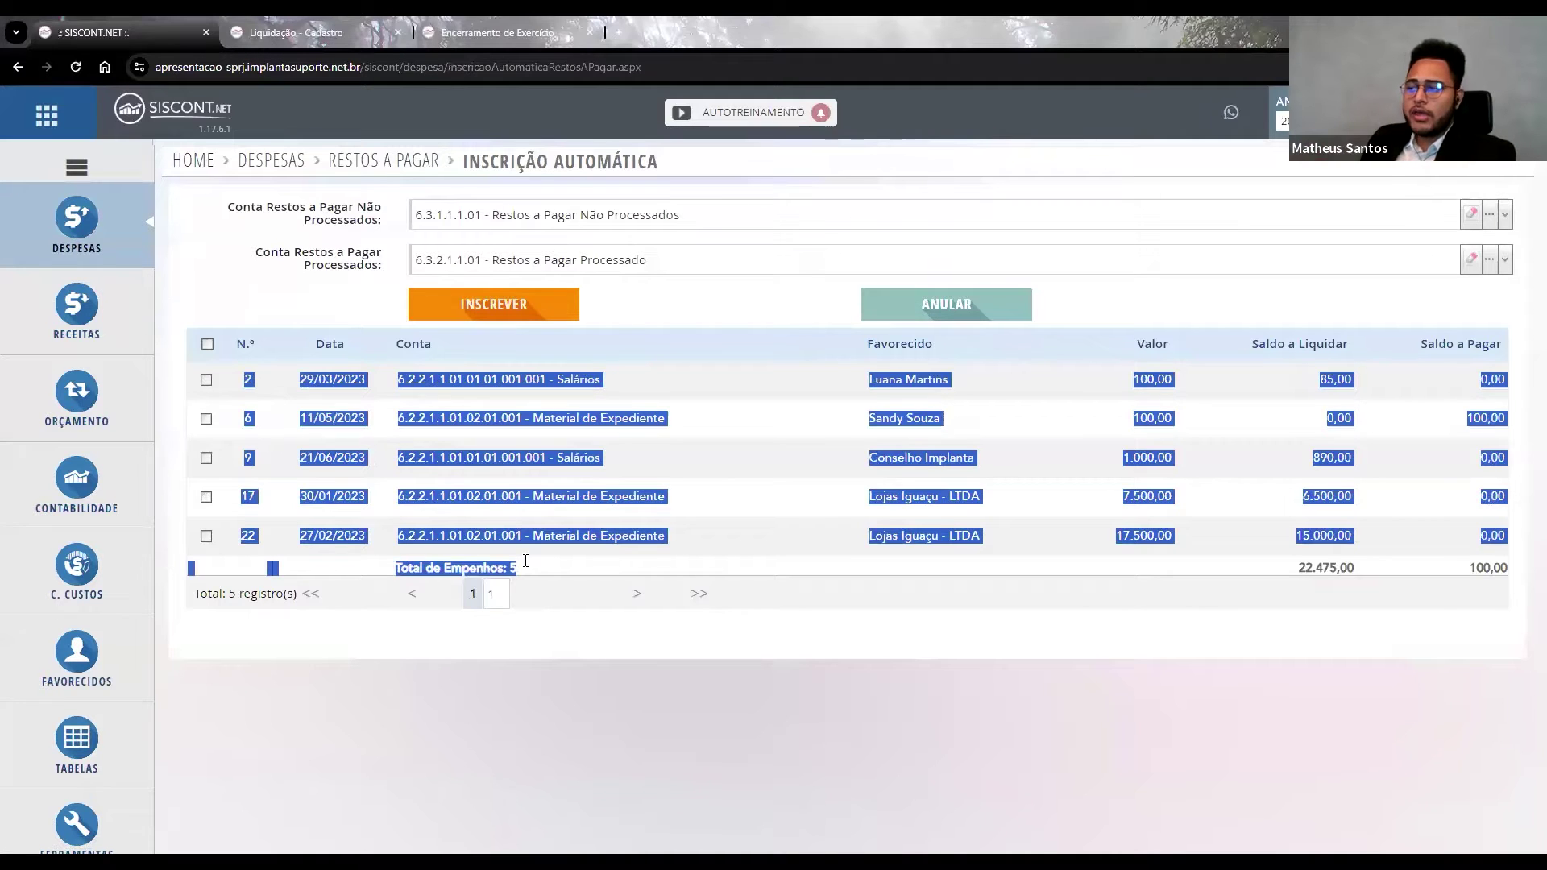
{"action": "left_click", "coordinate": [980, 724]}
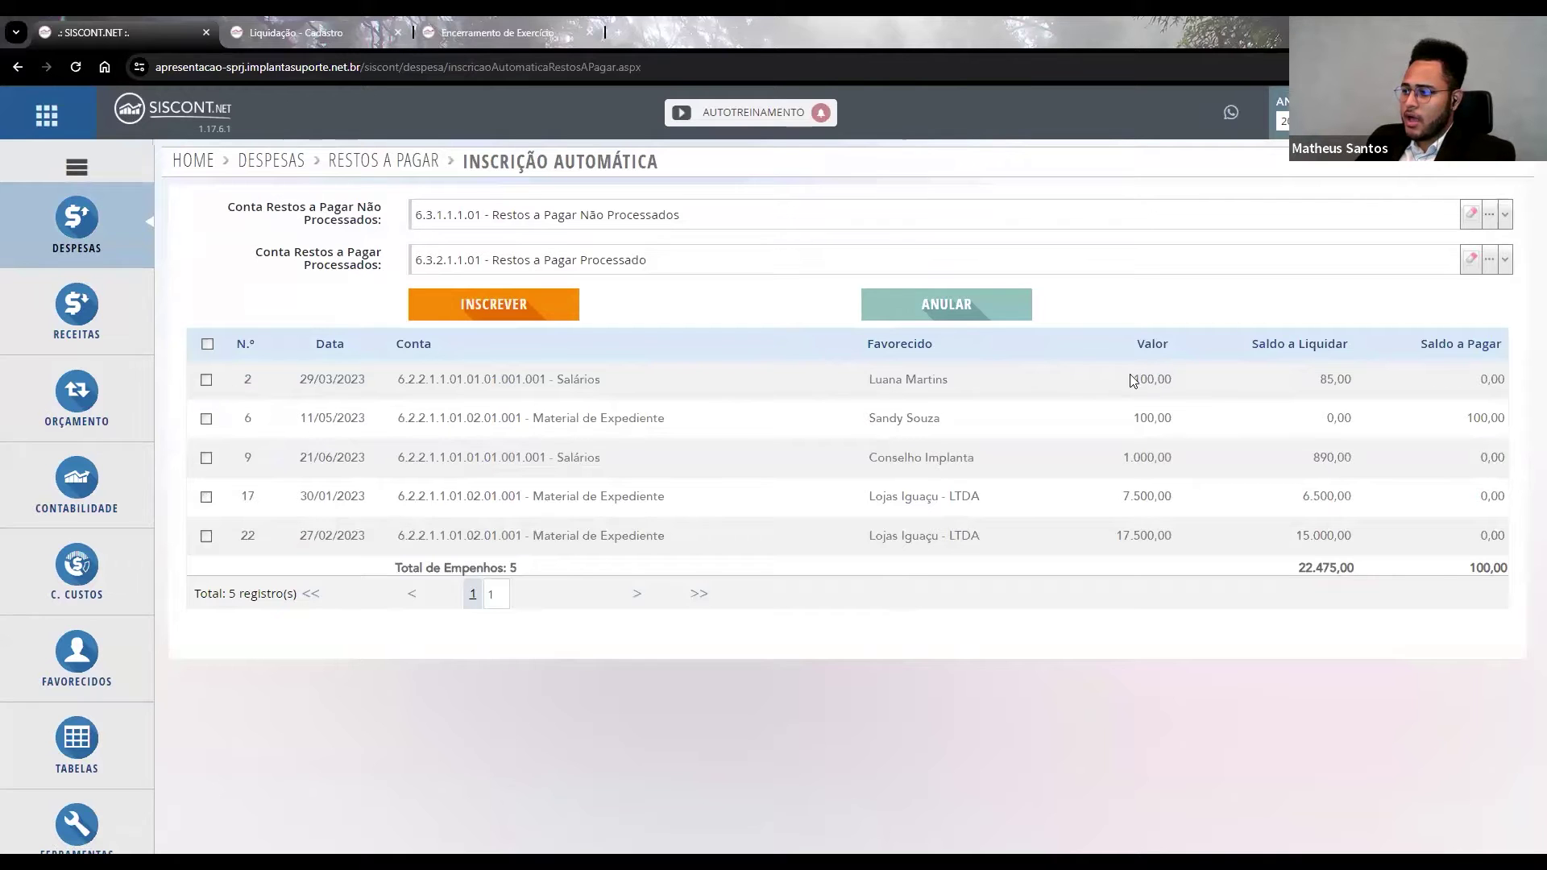
Compare the Saldo a Liquidar and Saldo a Pagar of the listed empenhos and inspect the Restos a Pagar Não Processados account.
{"action": "left_click_drag", "start_coordinate": [1310, 382], "coordinate": [1354, 379]}
{"action": "left_click", "coordinate": [1368, 383]}
{"action": "left_click_drag", "start_coordinate": [1463, 420], "coordinate": [1510, 421]}
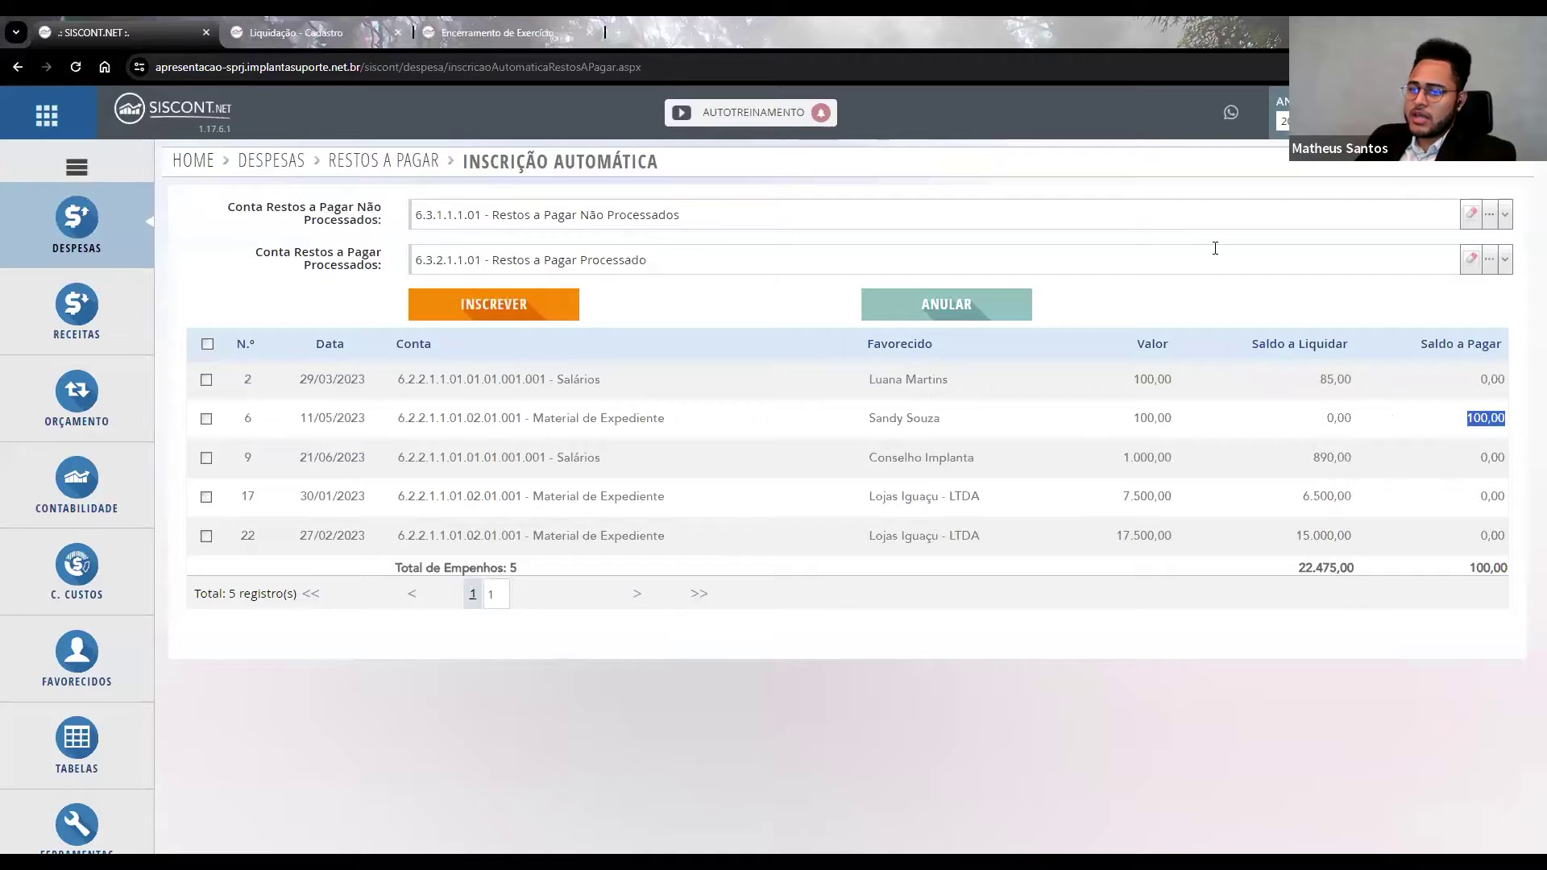
{"action": "left_click_drag", "start_coordinate": [1288, 500], "coordinate": [1361, 507]}
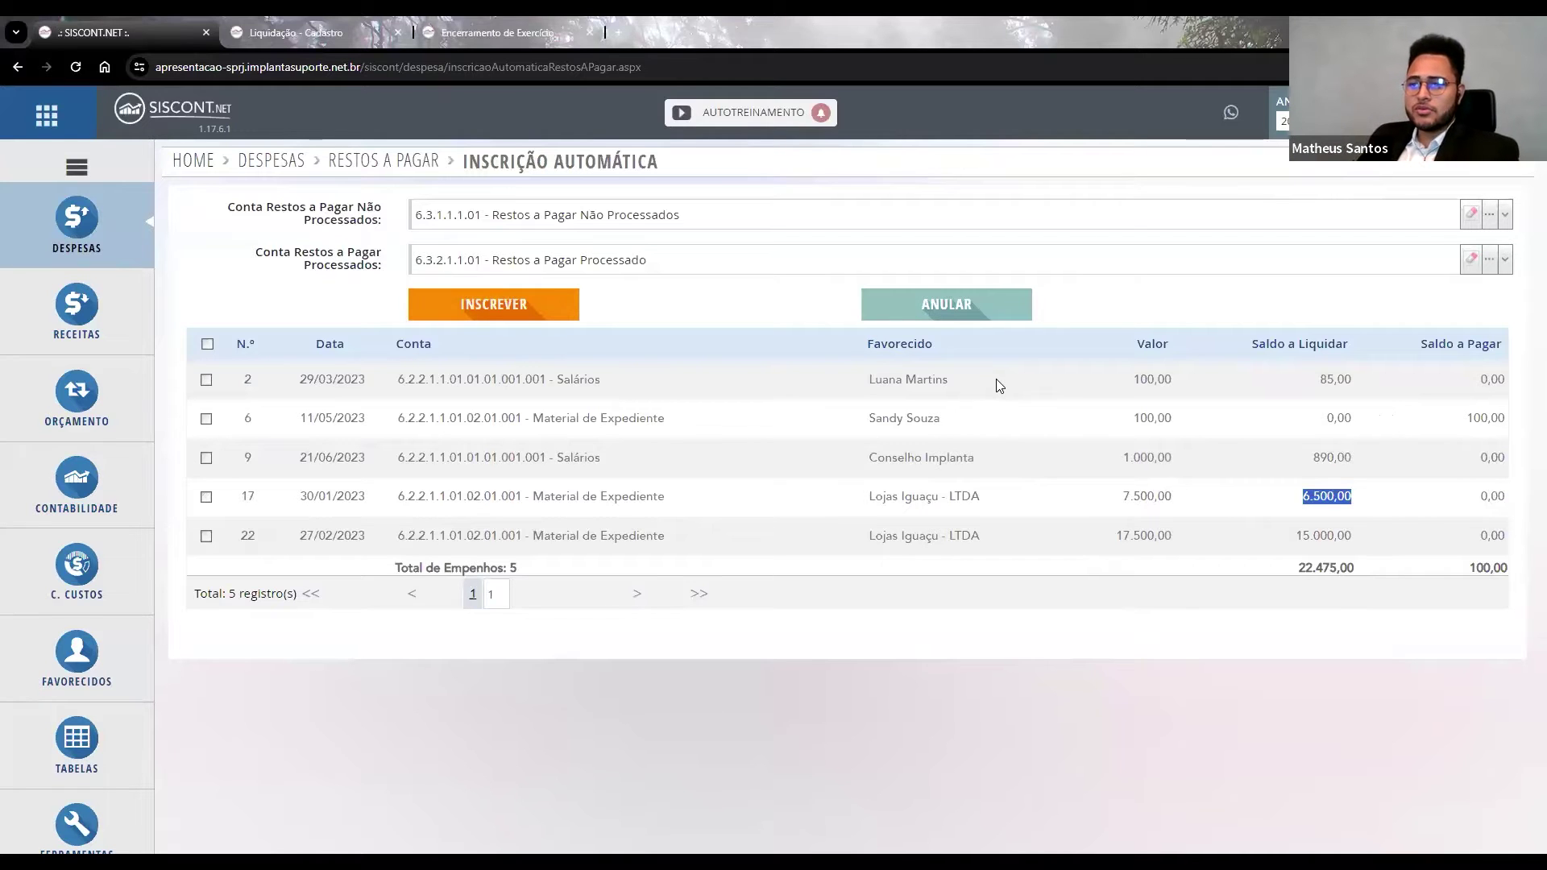
{"action": "left_click", "coordinate": [513, 220]}
{"action": "left_click", "coordinate": [591, 217]}
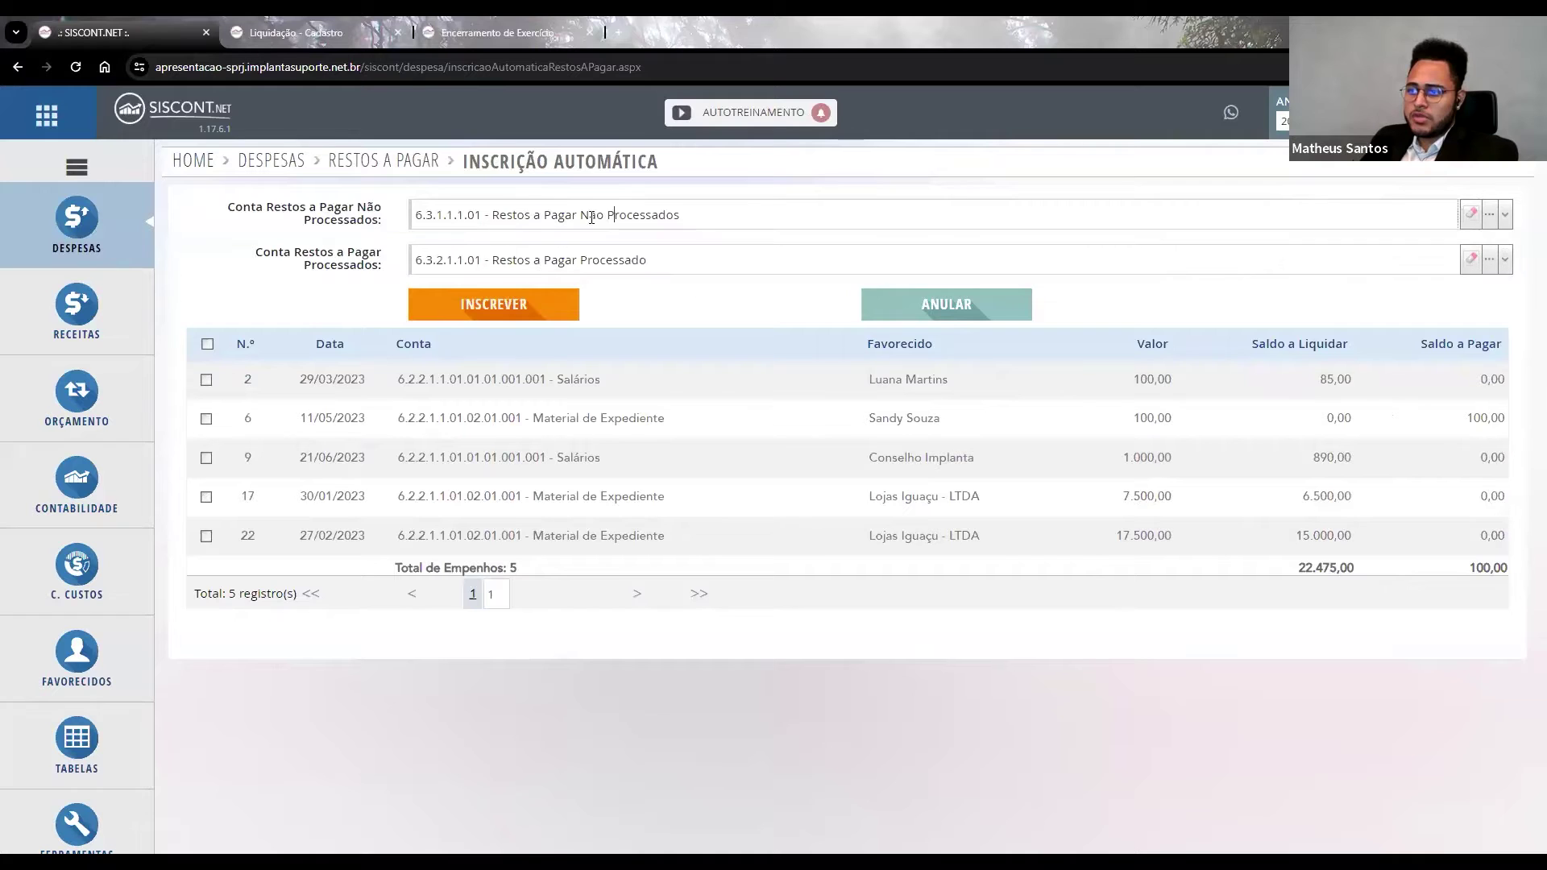
Inspect the account codes set for Restos a Pagar Não Processados and Restos a Pagar Processado.
{"action": "left_click", "coordinate": [611, 271]}
{"action": "left_click", "coordinate": [724, 298]}
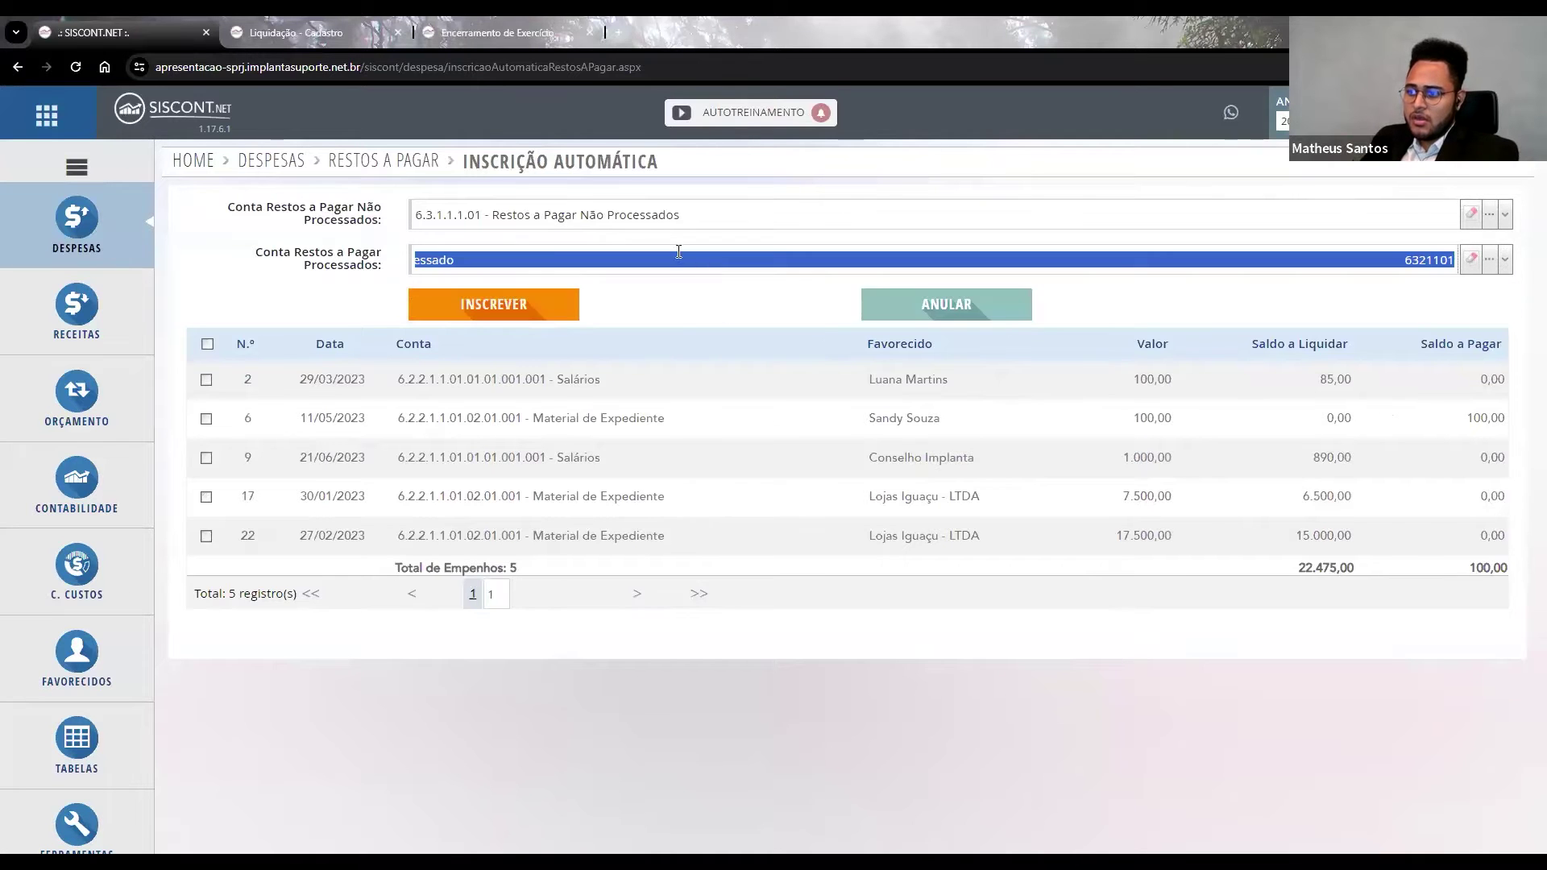
{"action": "left_click", "coordinate": [696, 207]}
{"action": "left_click", "coordinate": [453, 261]}
{"action": "left_click", "coordinate": [453, 215]}
{"action": "left_click", "coordinate": [418, 215]}
{"action": "mouse_move", "coordinate": [430, 213]}
{"action": "left_mouse_down"}
{"action": "mouse_move", "coordinate": [463, 216]}
{"action": "mouse_move", "coordinate": [446, 217]}
{"action": "left_mouse_up"}
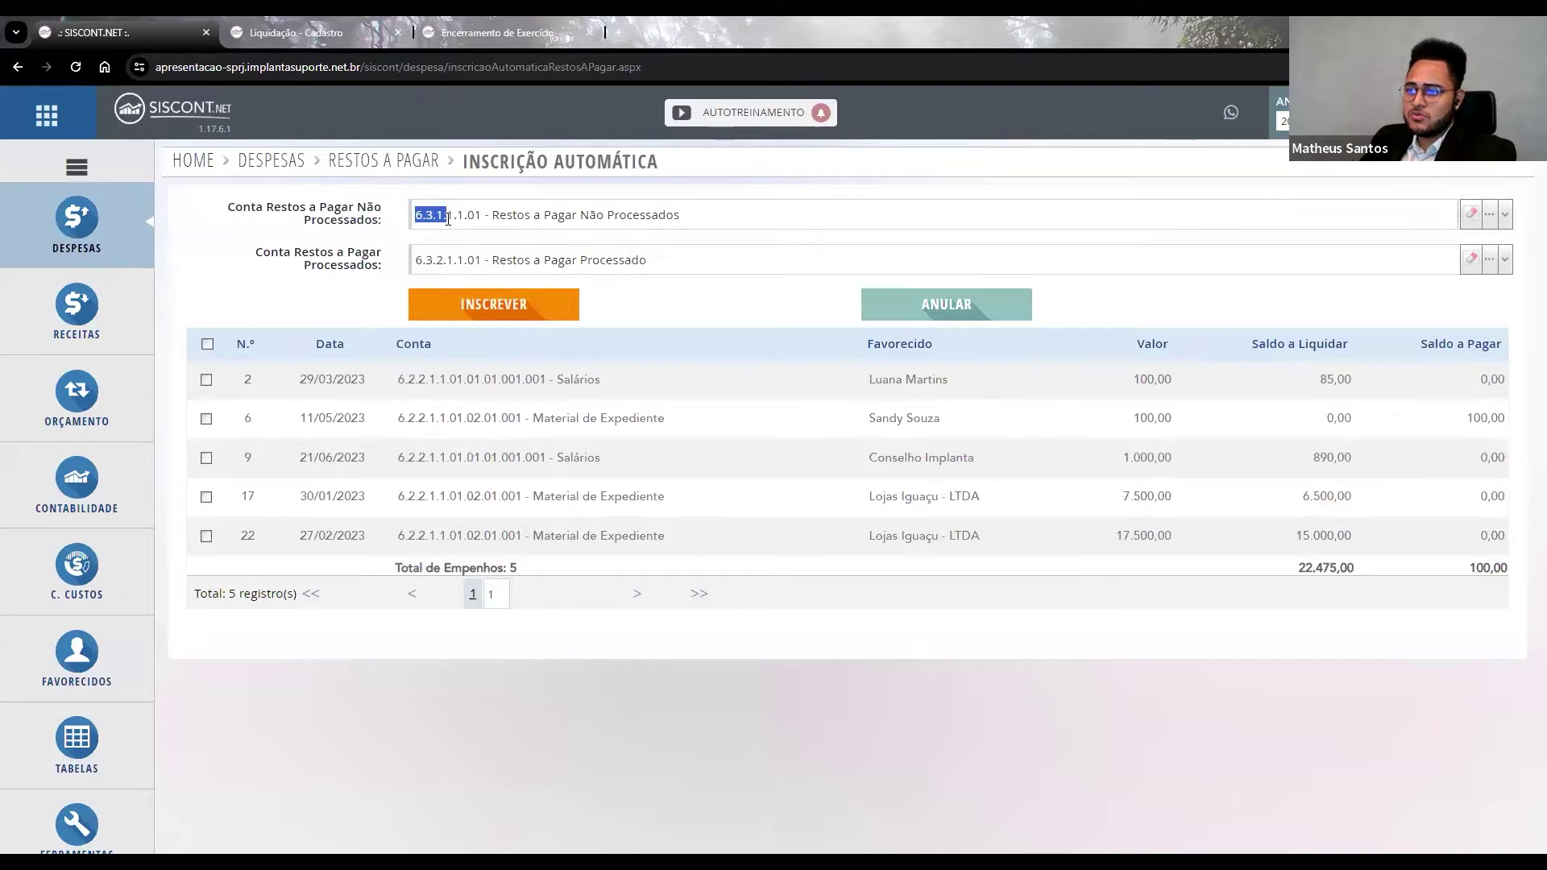
{"action": "left_click", "coordinate": [369, 297]}
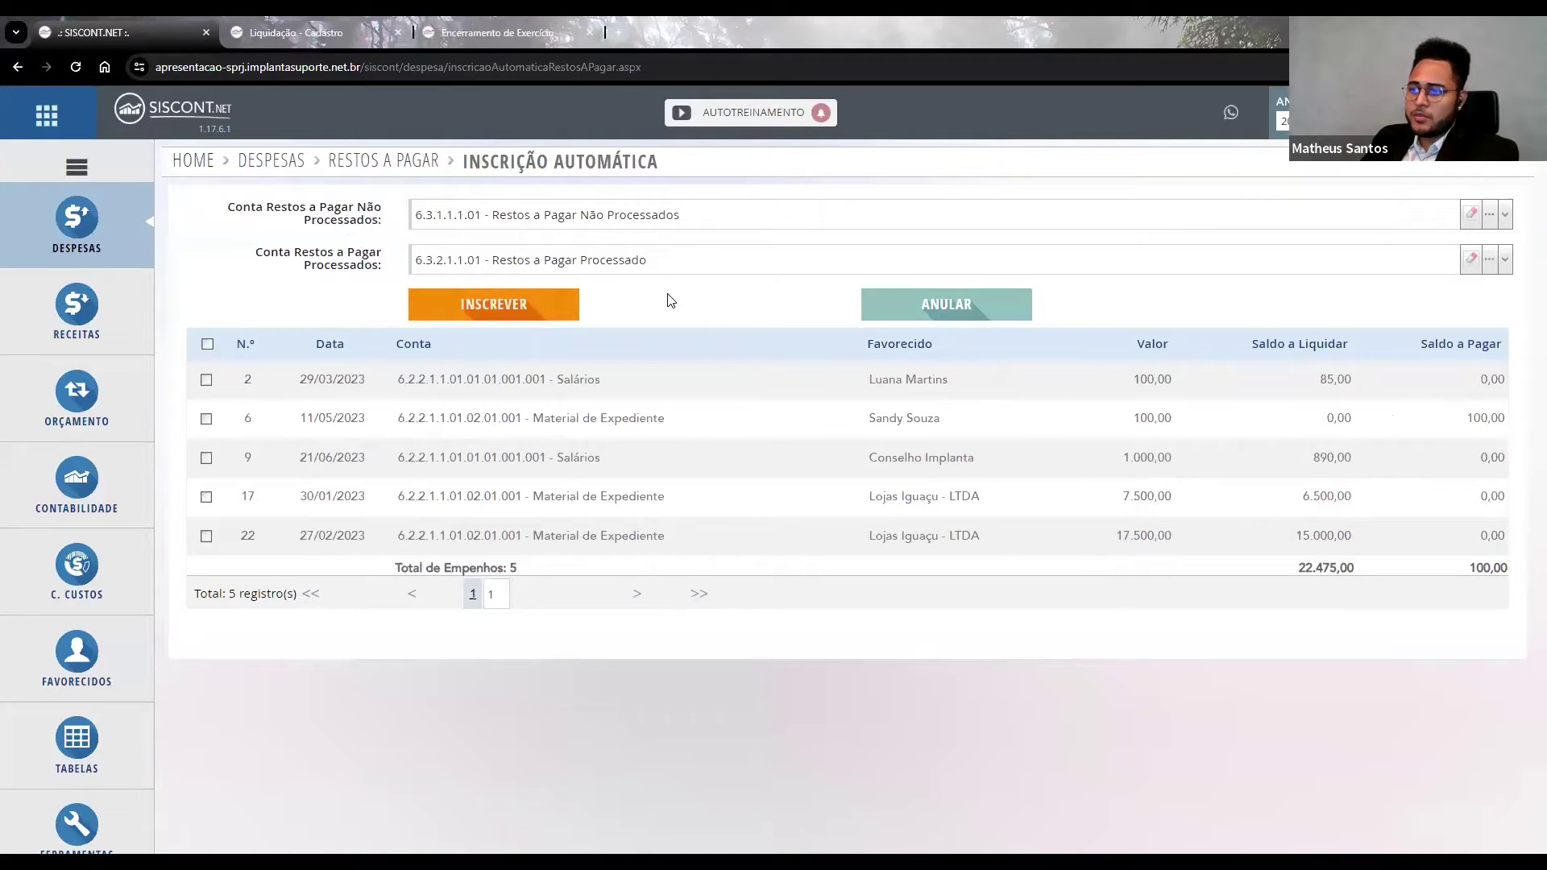
{"action": "left_click", "coordinate": [207, 346]}
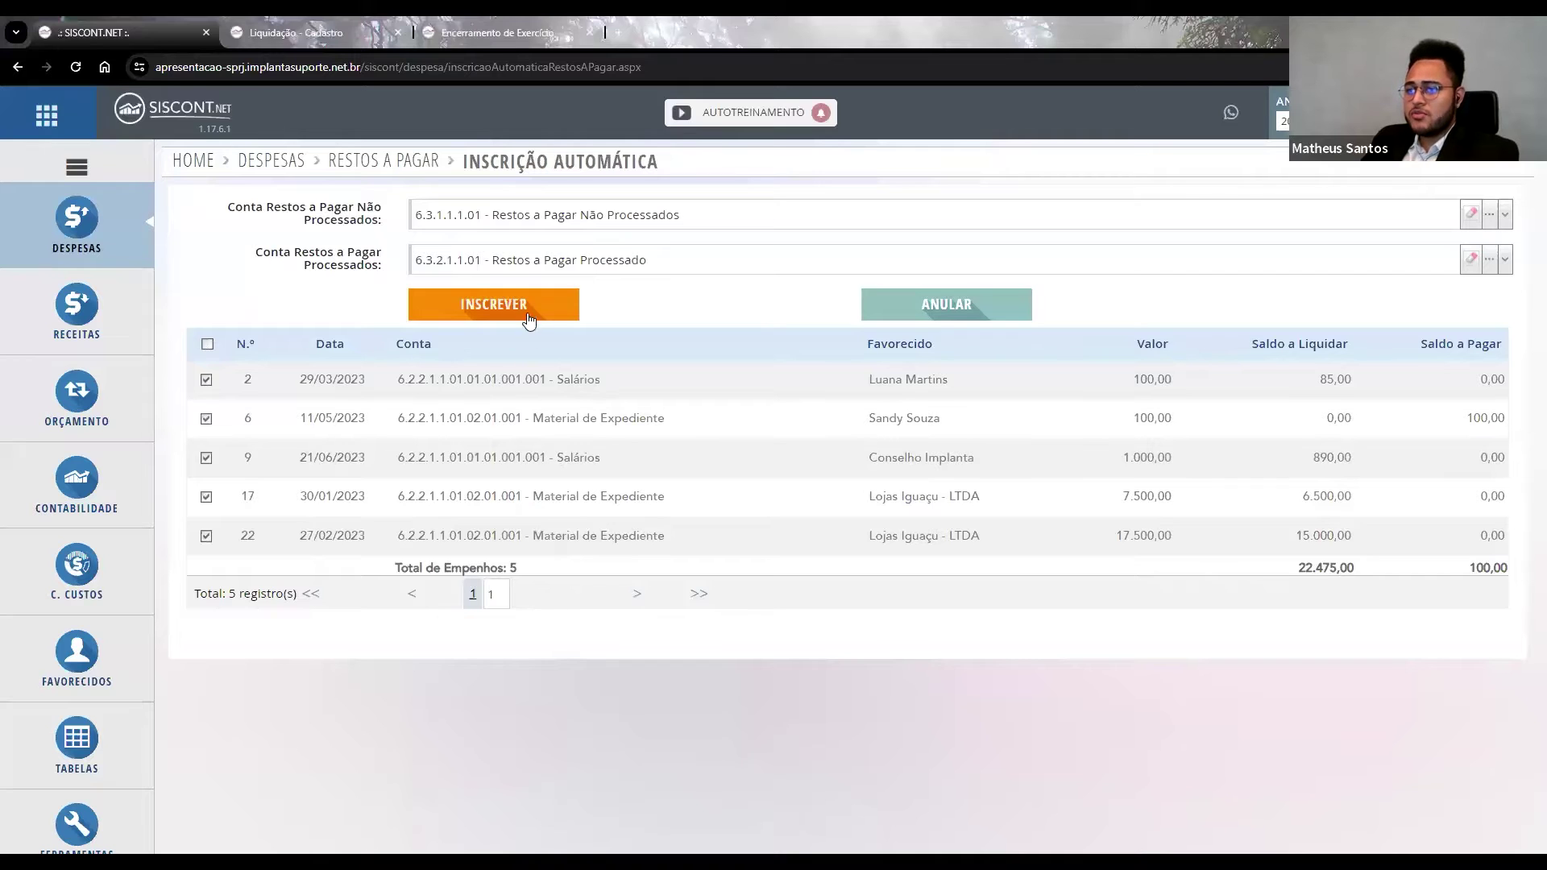
{"action": "left_click", "coordinate": [485, 300]}
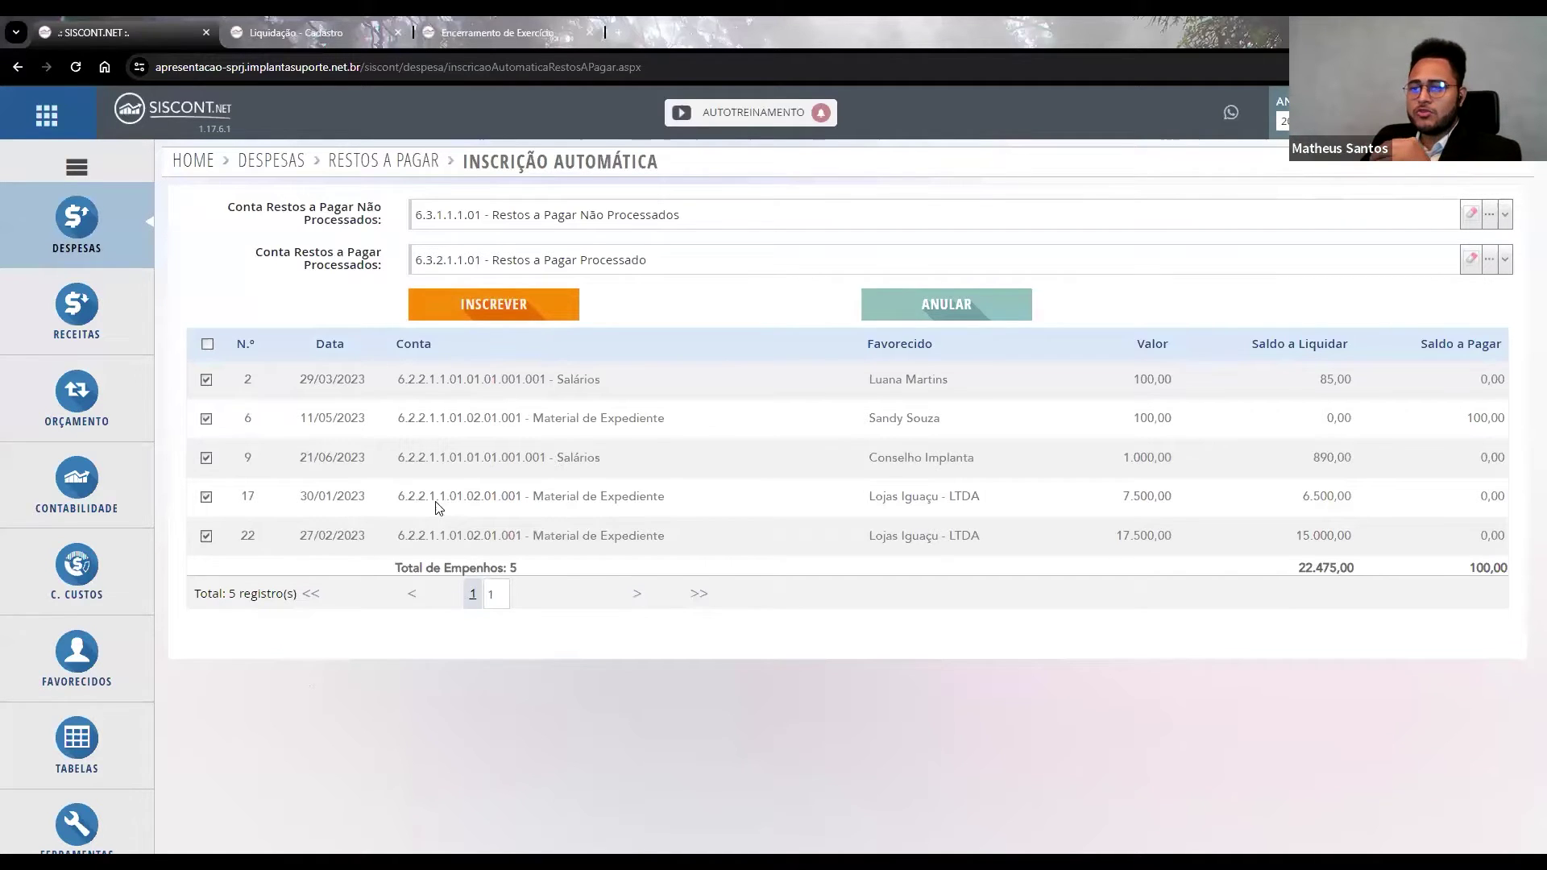
{"action": "left_click", "coordinate": [207, 344]}
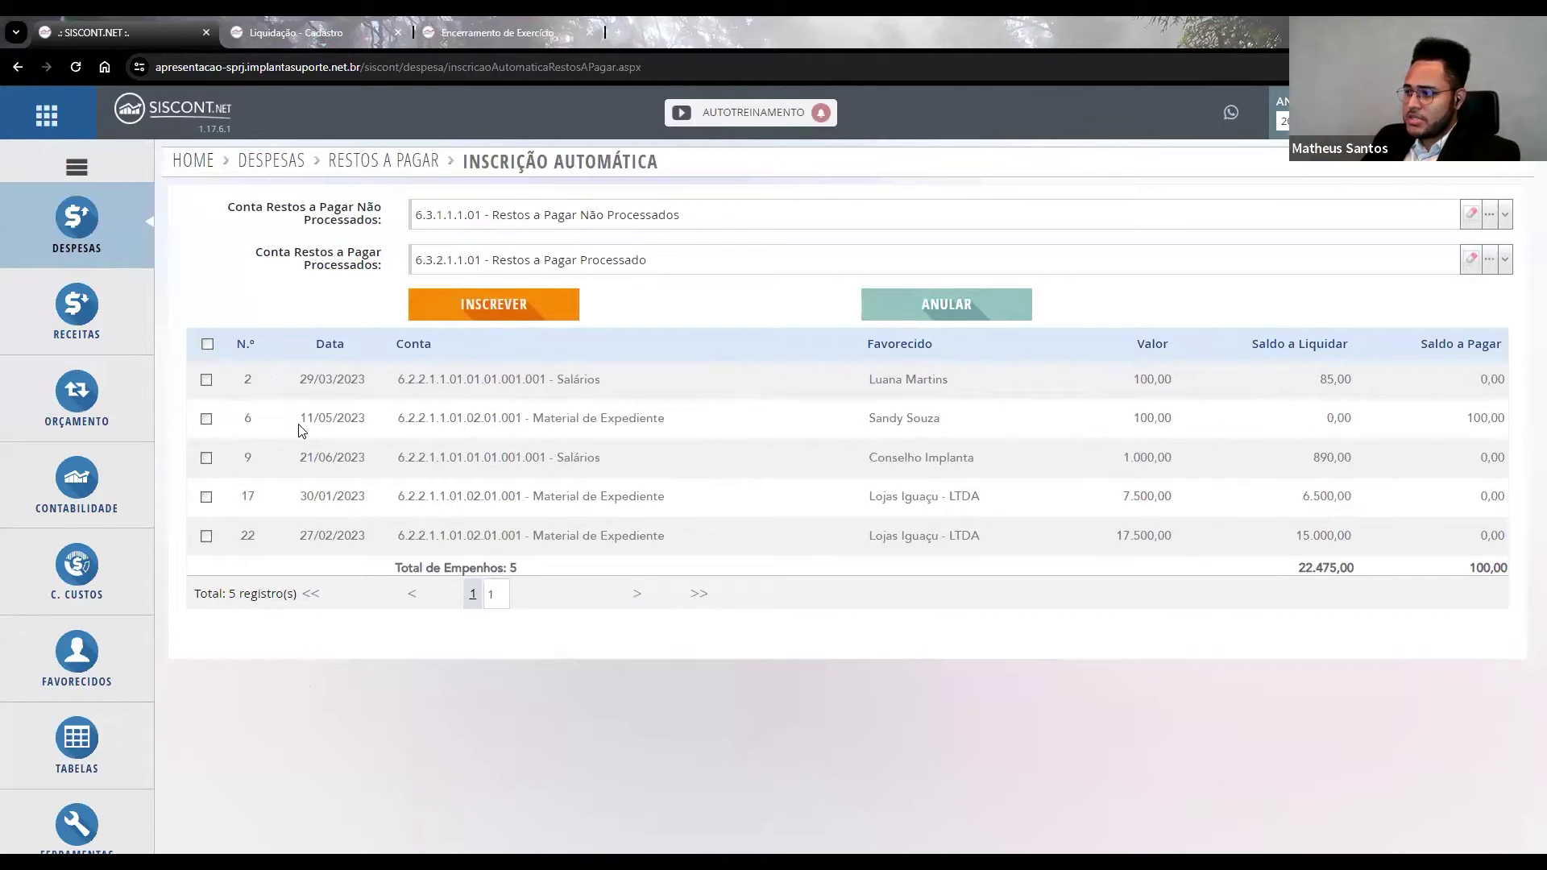
Mark empenhos 2 and 6 and inspect the Saldo a Pagar and favorecido of empenho 6.
{"action": "left_click", "coordinate": [207, 379]}
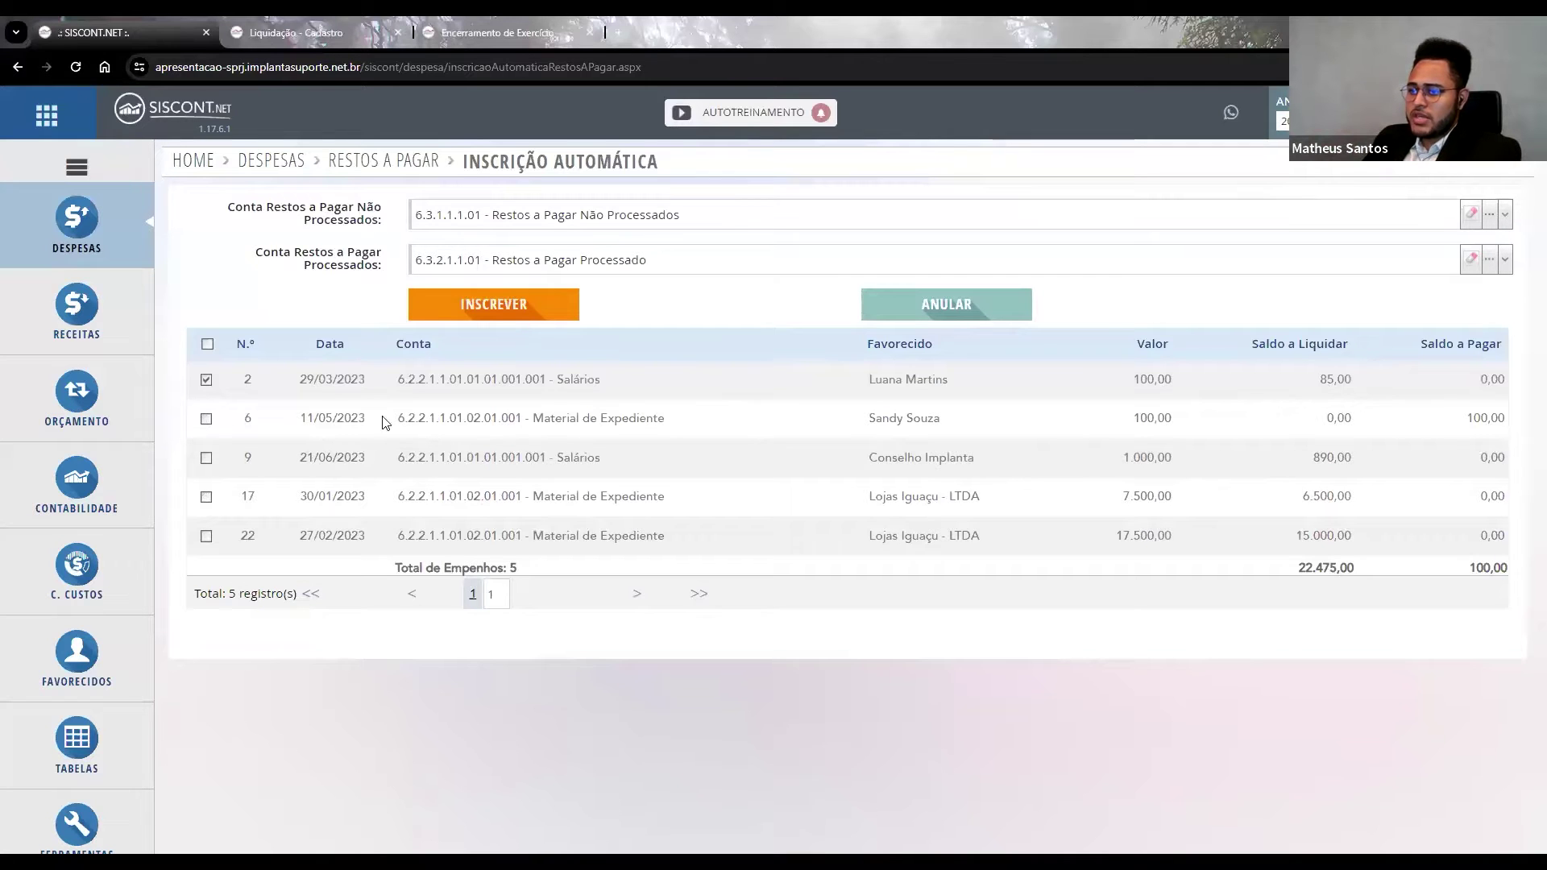
{"action": "left_click", "coordinate": [209, 421]}
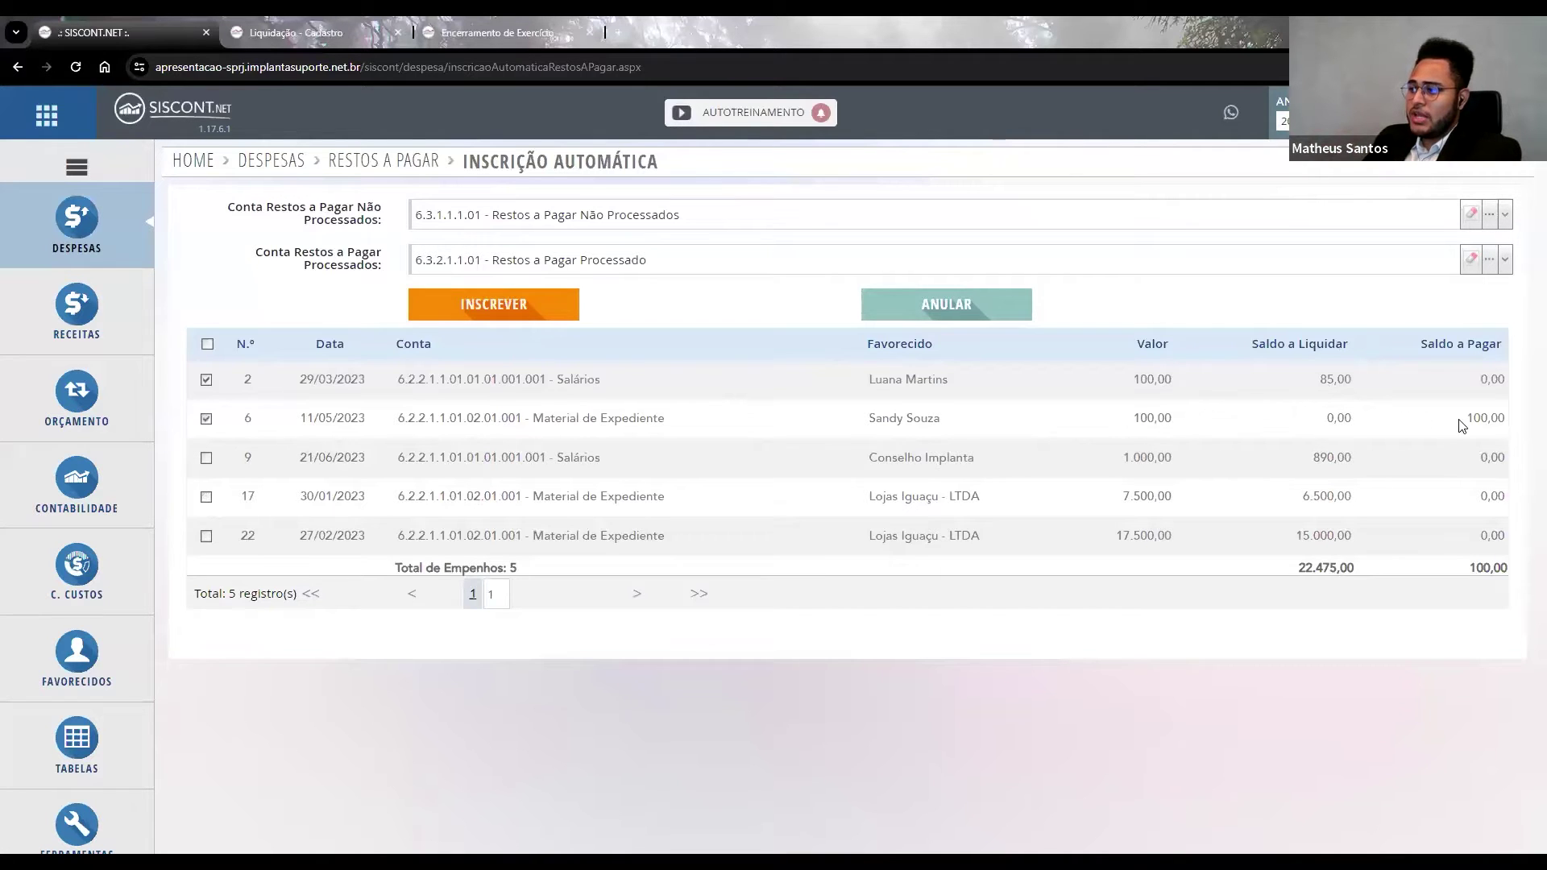
{"action": "left_click_drag", "start_coordinate": [1465, 427], "coordinate": [1501, 426]}
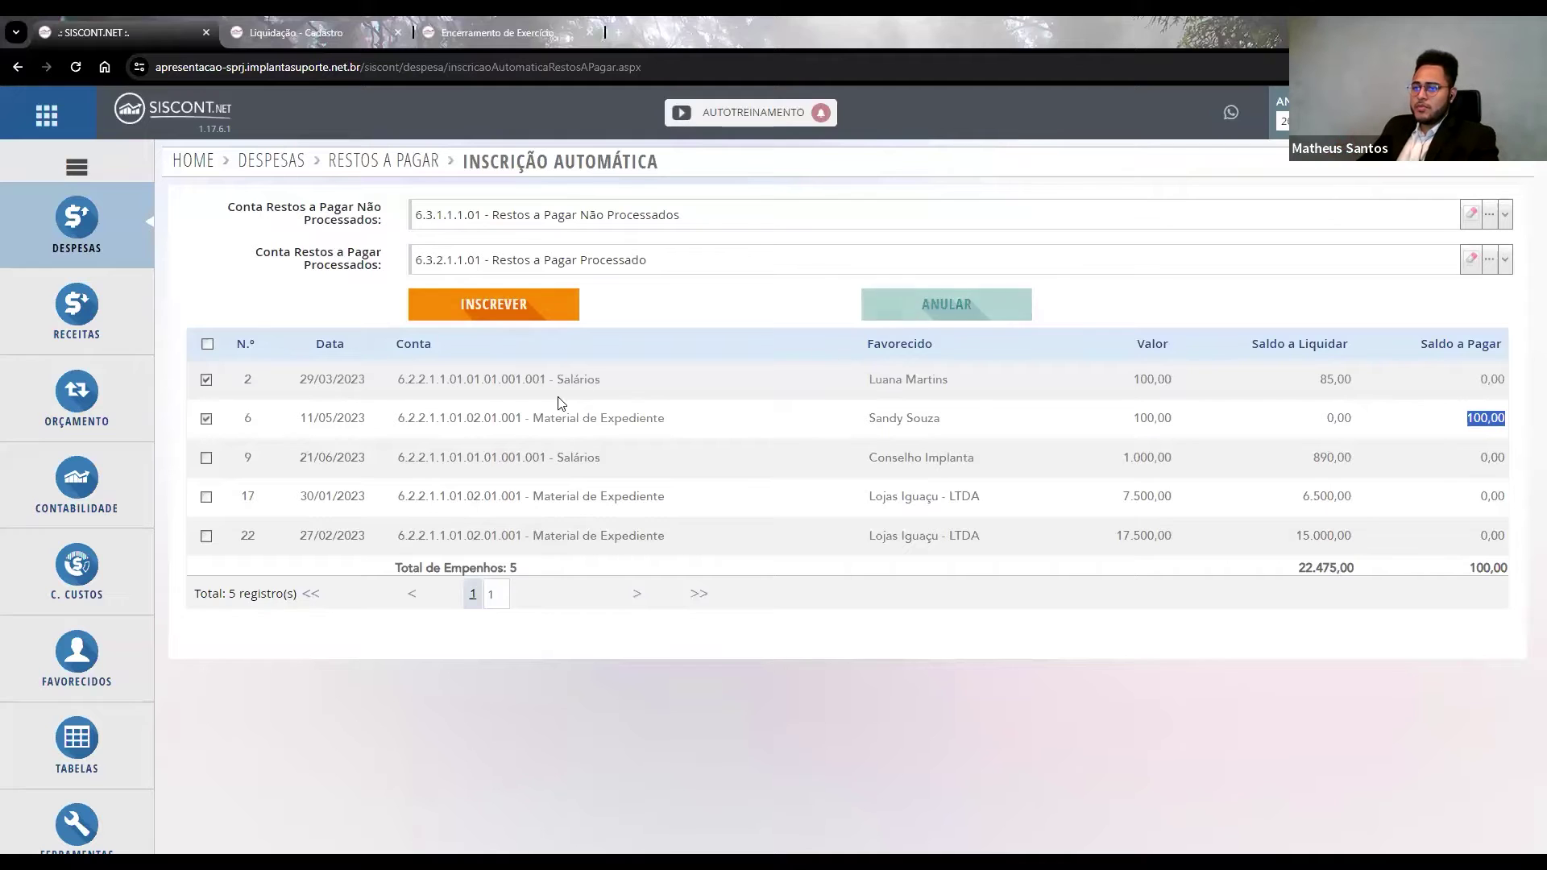
{"action": "left_click_drag", "start_coordinate": [843, 428], "coordinate": [1175, 425]}
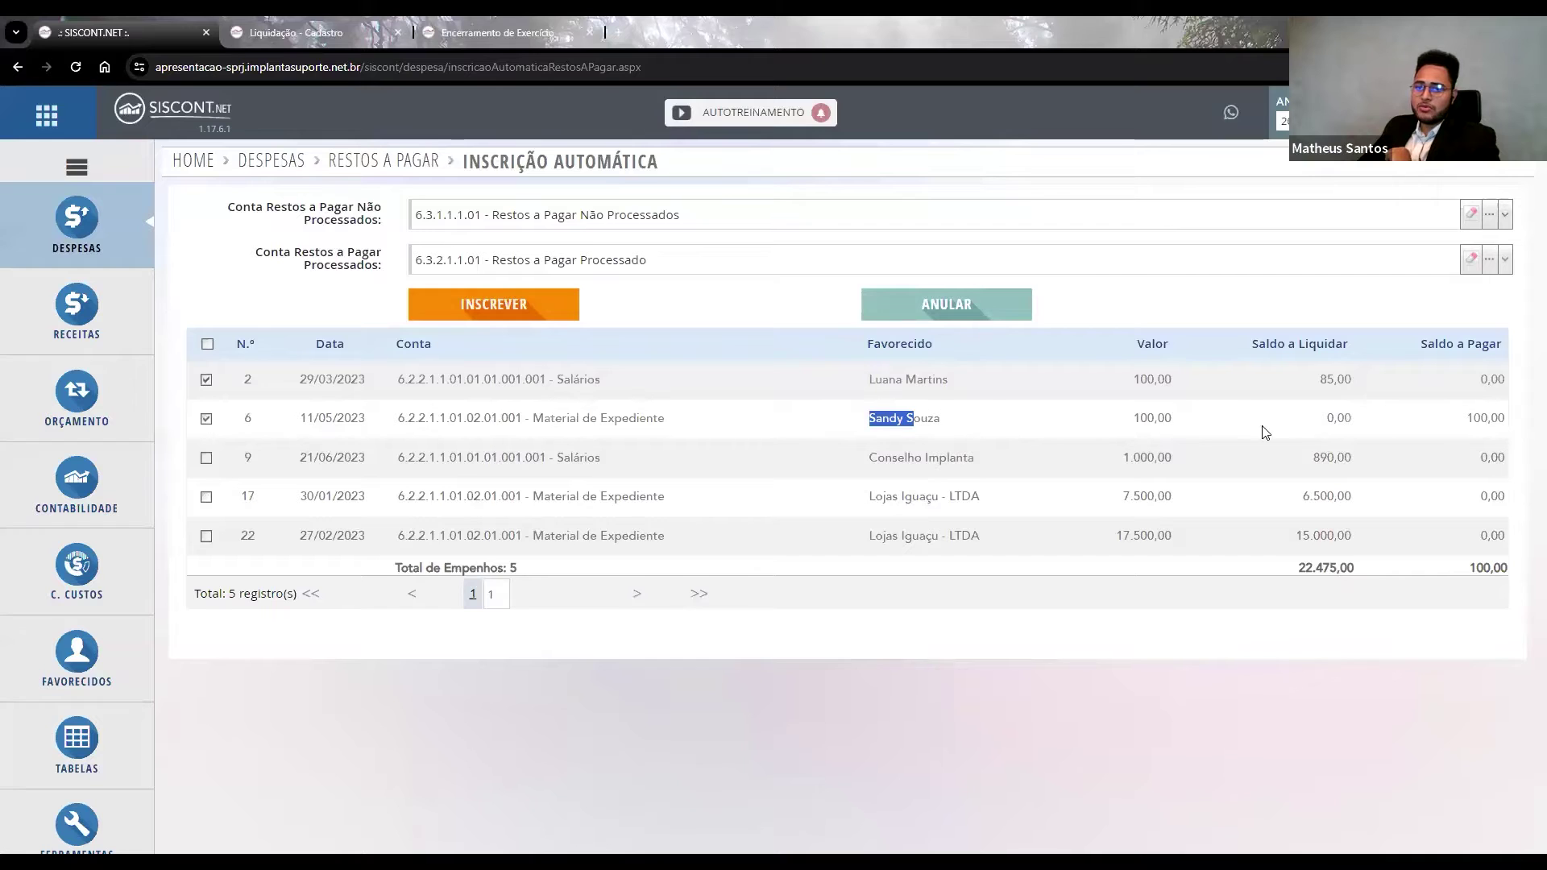
Leave only empenho 2 selected in the automatic registration list and annul it.
{"action": "left_click", "coordinate": [207, 380]}
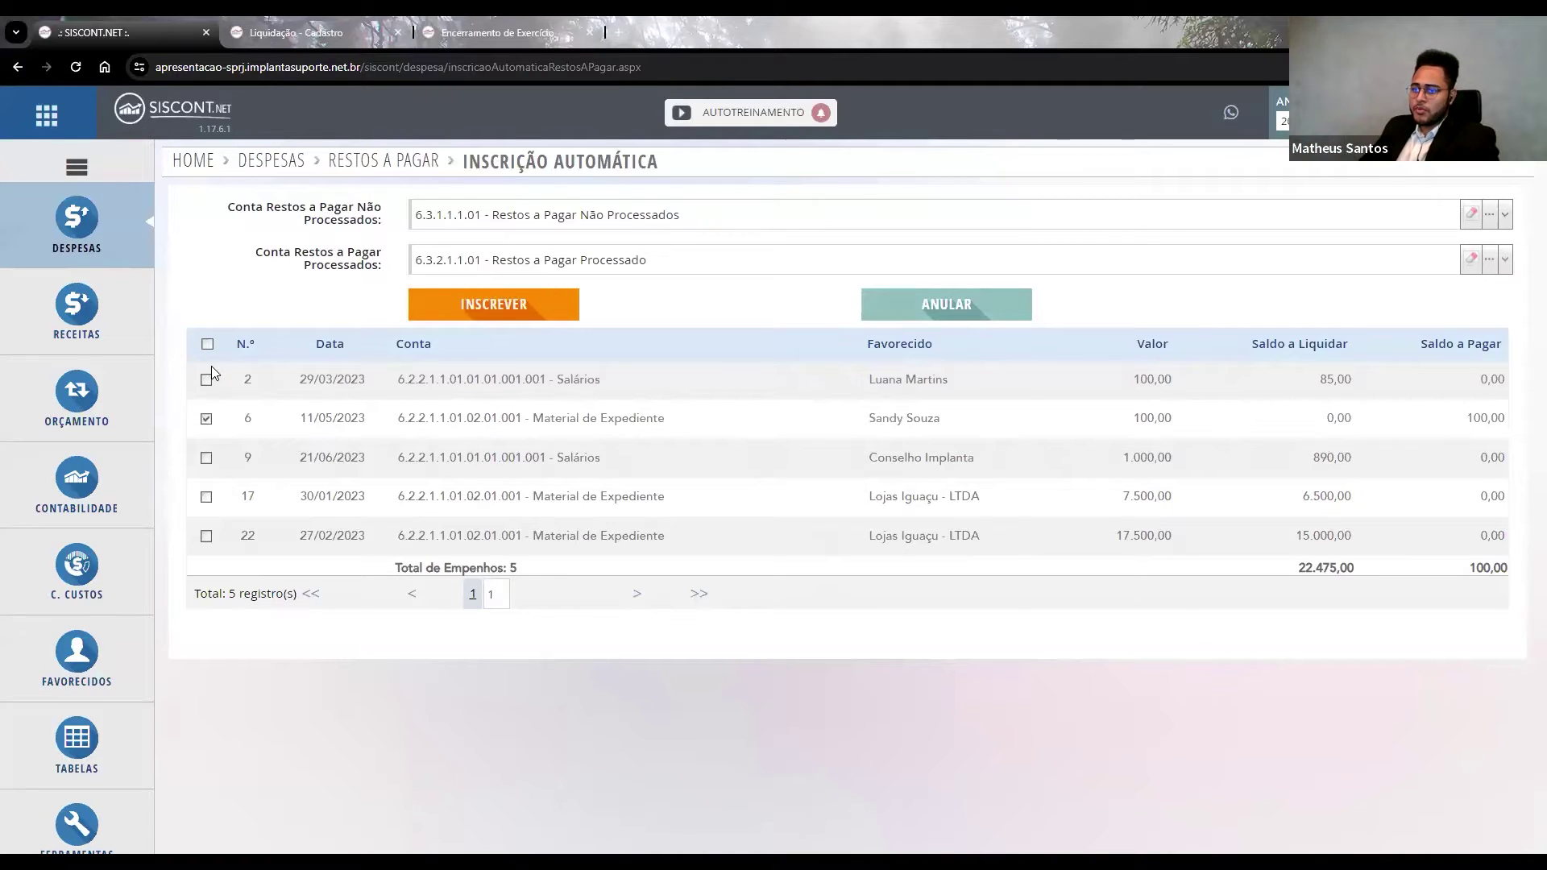
{"action": "left_click", "coordinate": [114, 388]}
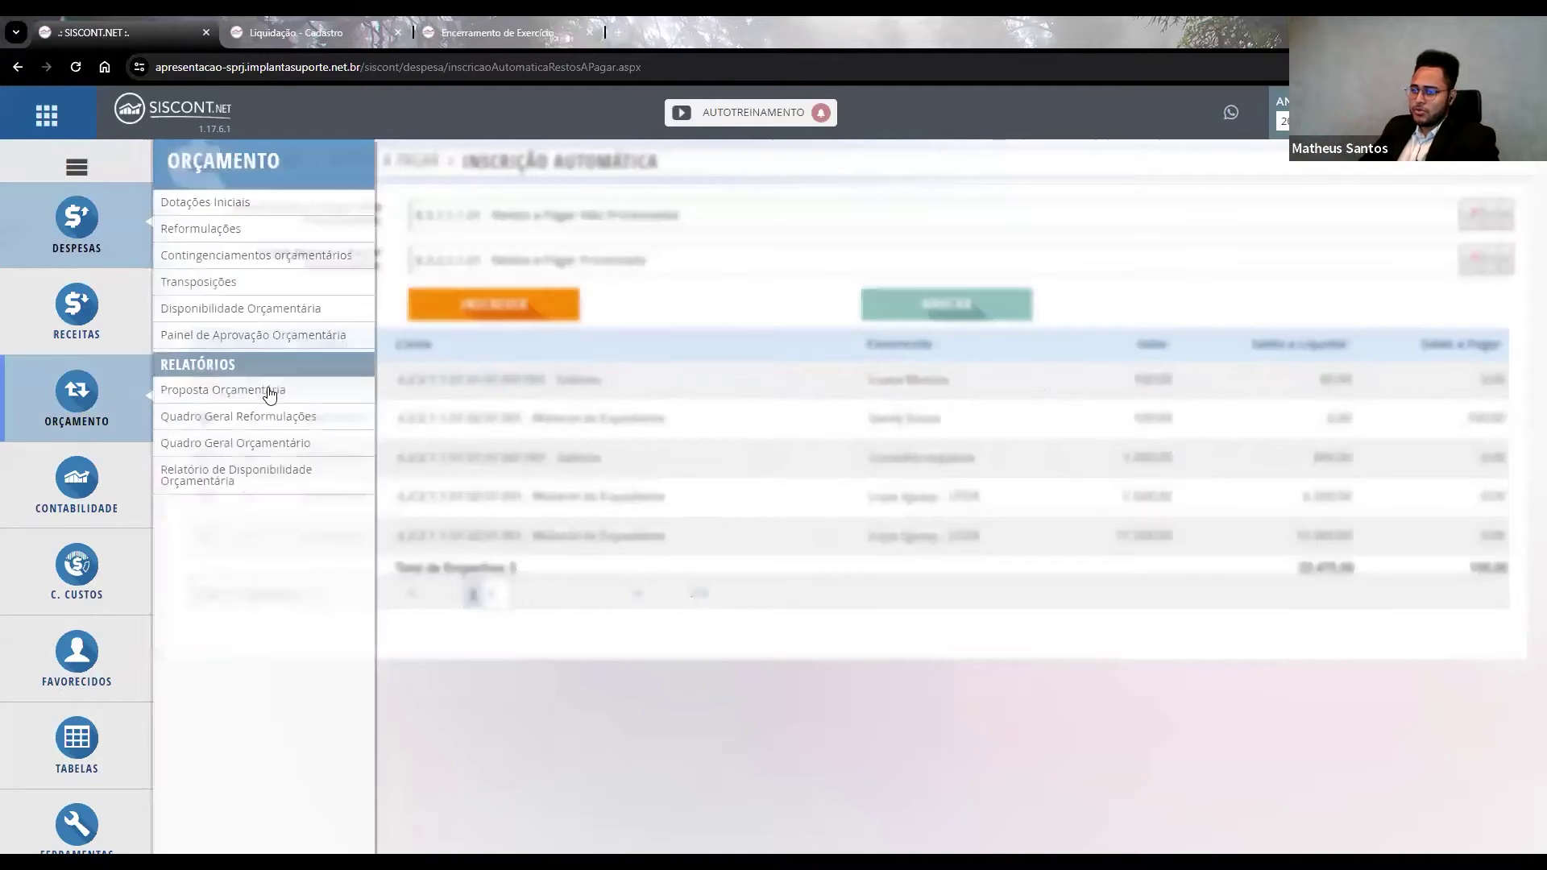
{"action": "left_click", "coordinate": [213, 374]}
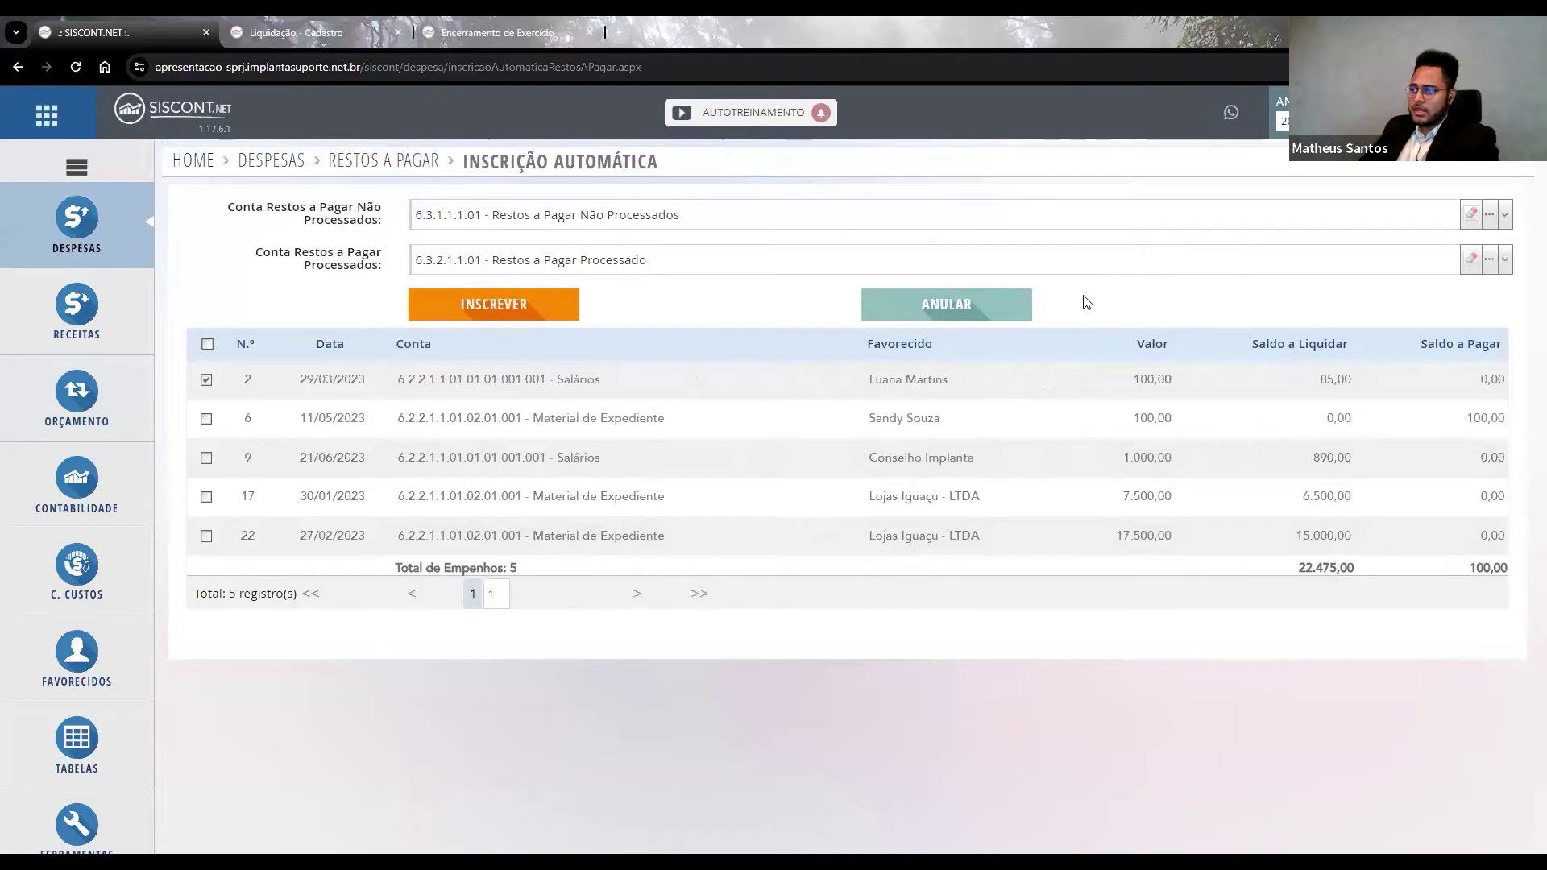
{"action": "left_click", "coordinate": [990, 301]}
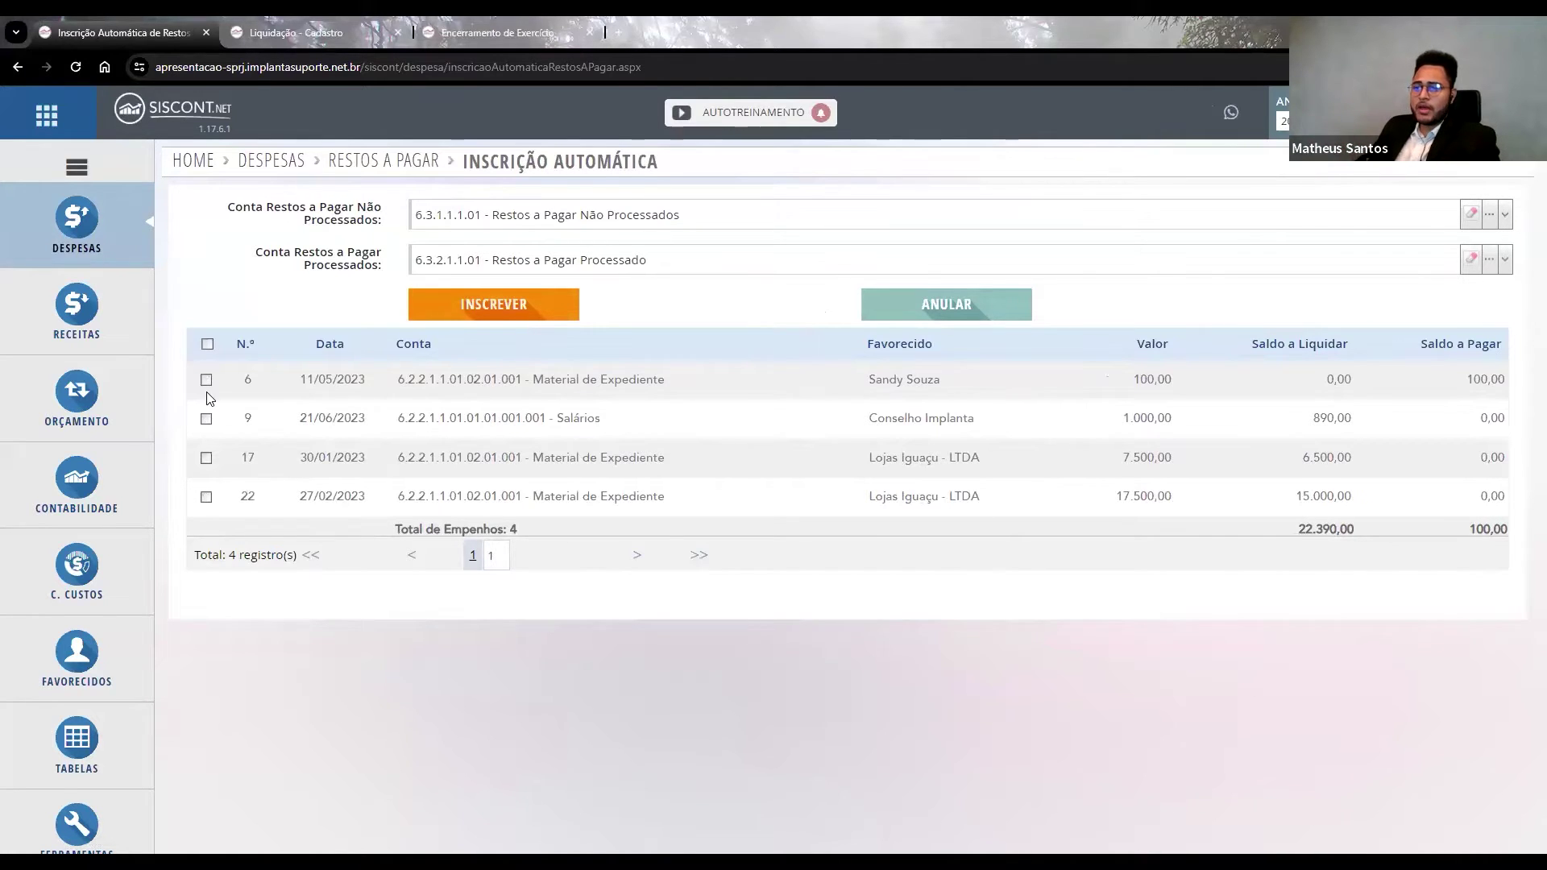
{"action": "left_click", "coordinate": [207, 345]}
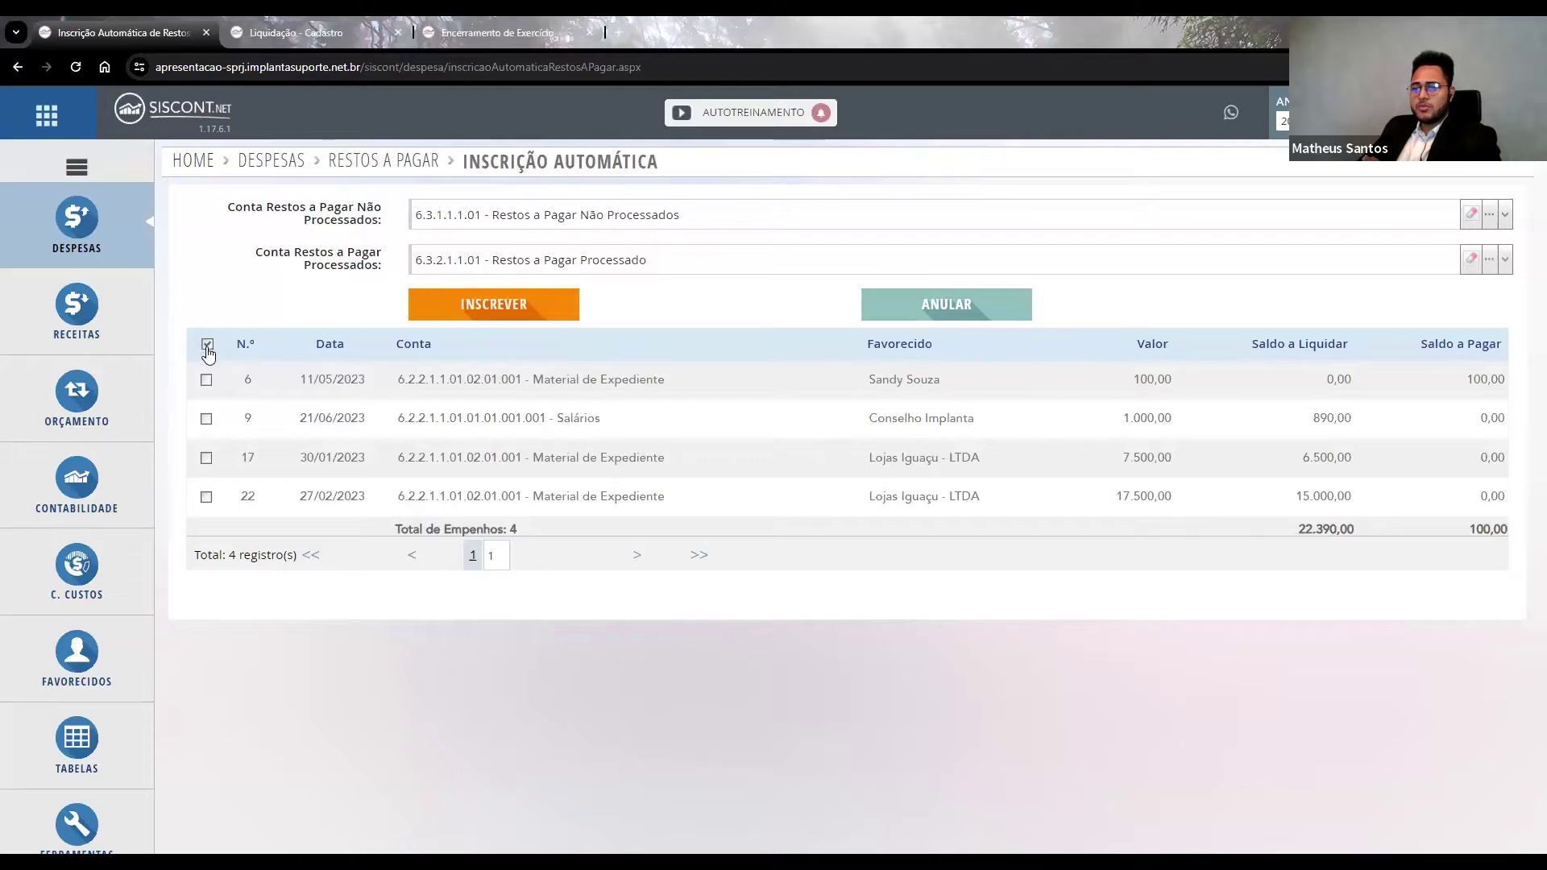
{"action": "left_click", "coordinate": [207, 379]}
{"action": "left_click", "coordinate": [207, 419]}
{"action": "left_click", "coordinate": [206, 459]}
{"action": "left_click", "coordinate": [206, 420]}
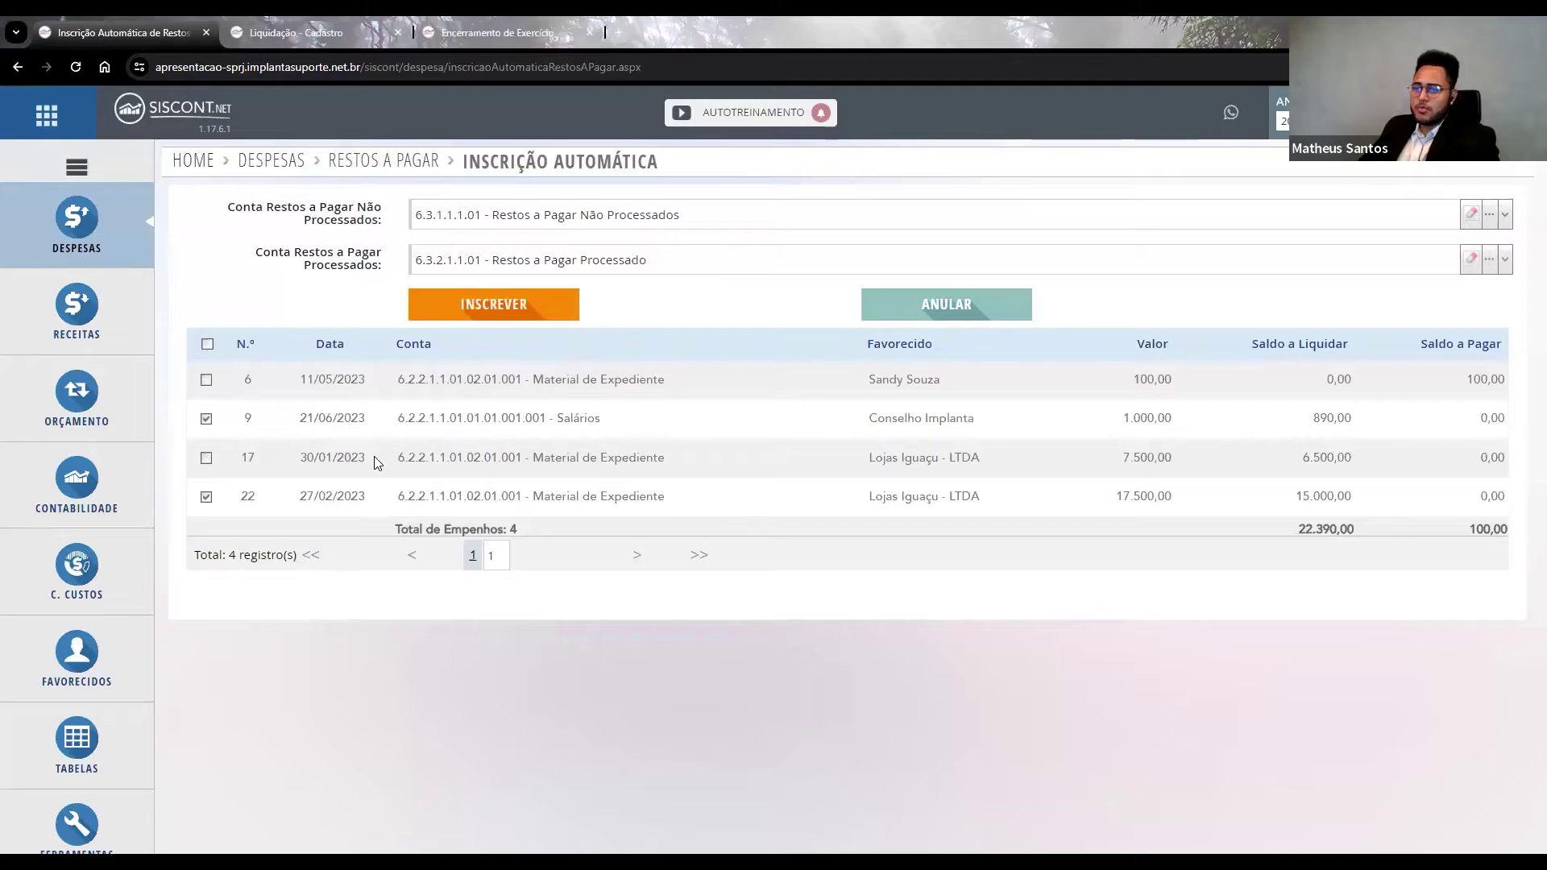
Register all the remaining listed empenhos as Restos a Pagar and check the Total de Empenhos.
{"action": "left_click", "coordinate": [207, 345]}
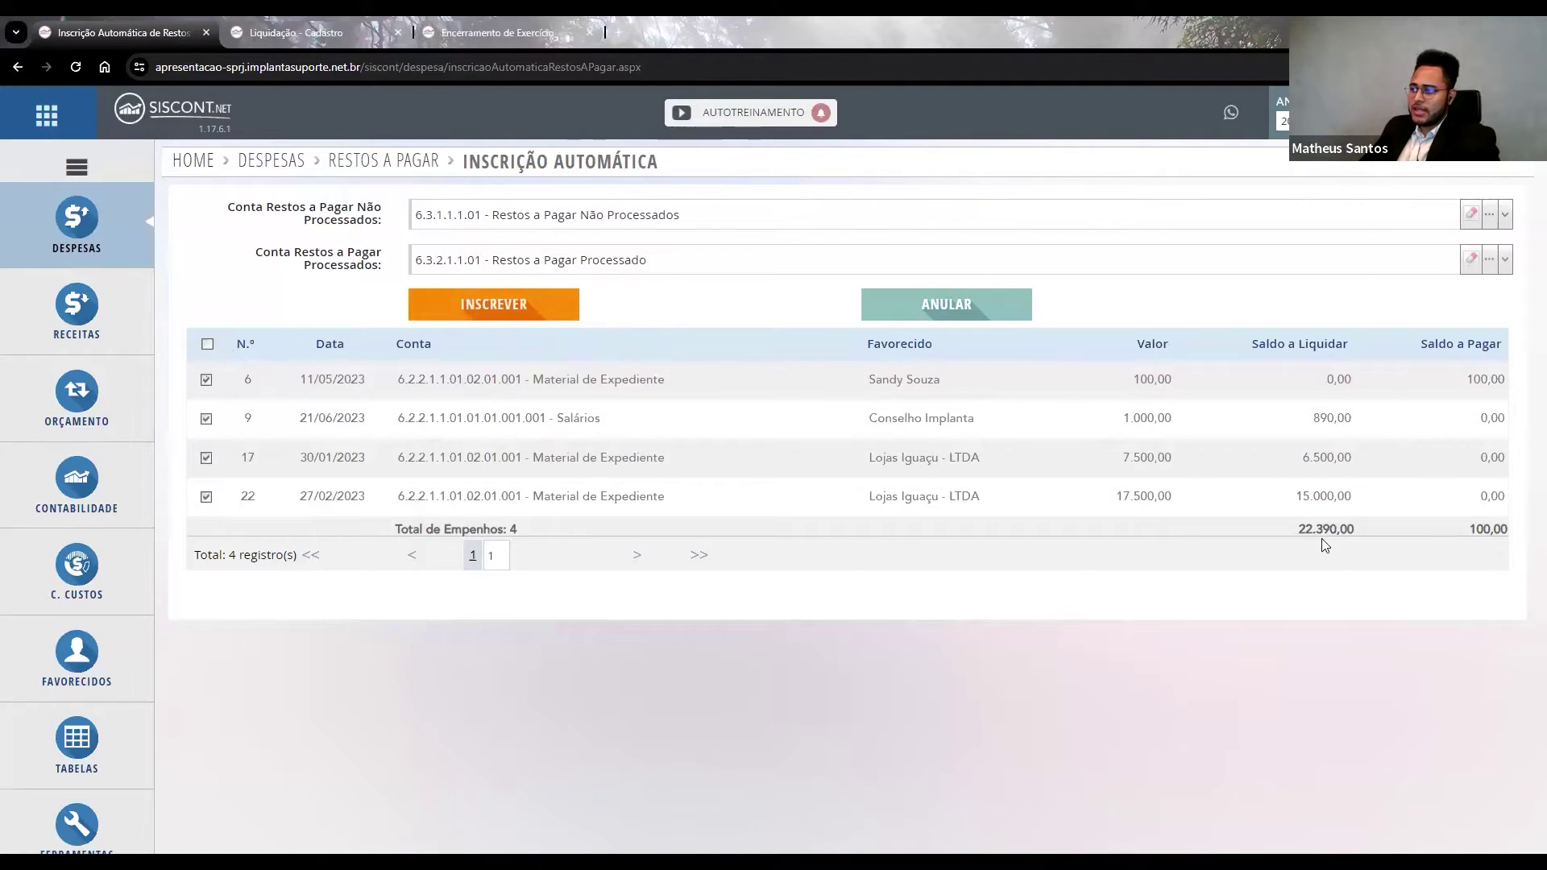
{"action": "left_click", "coordinate": [458, 306]}
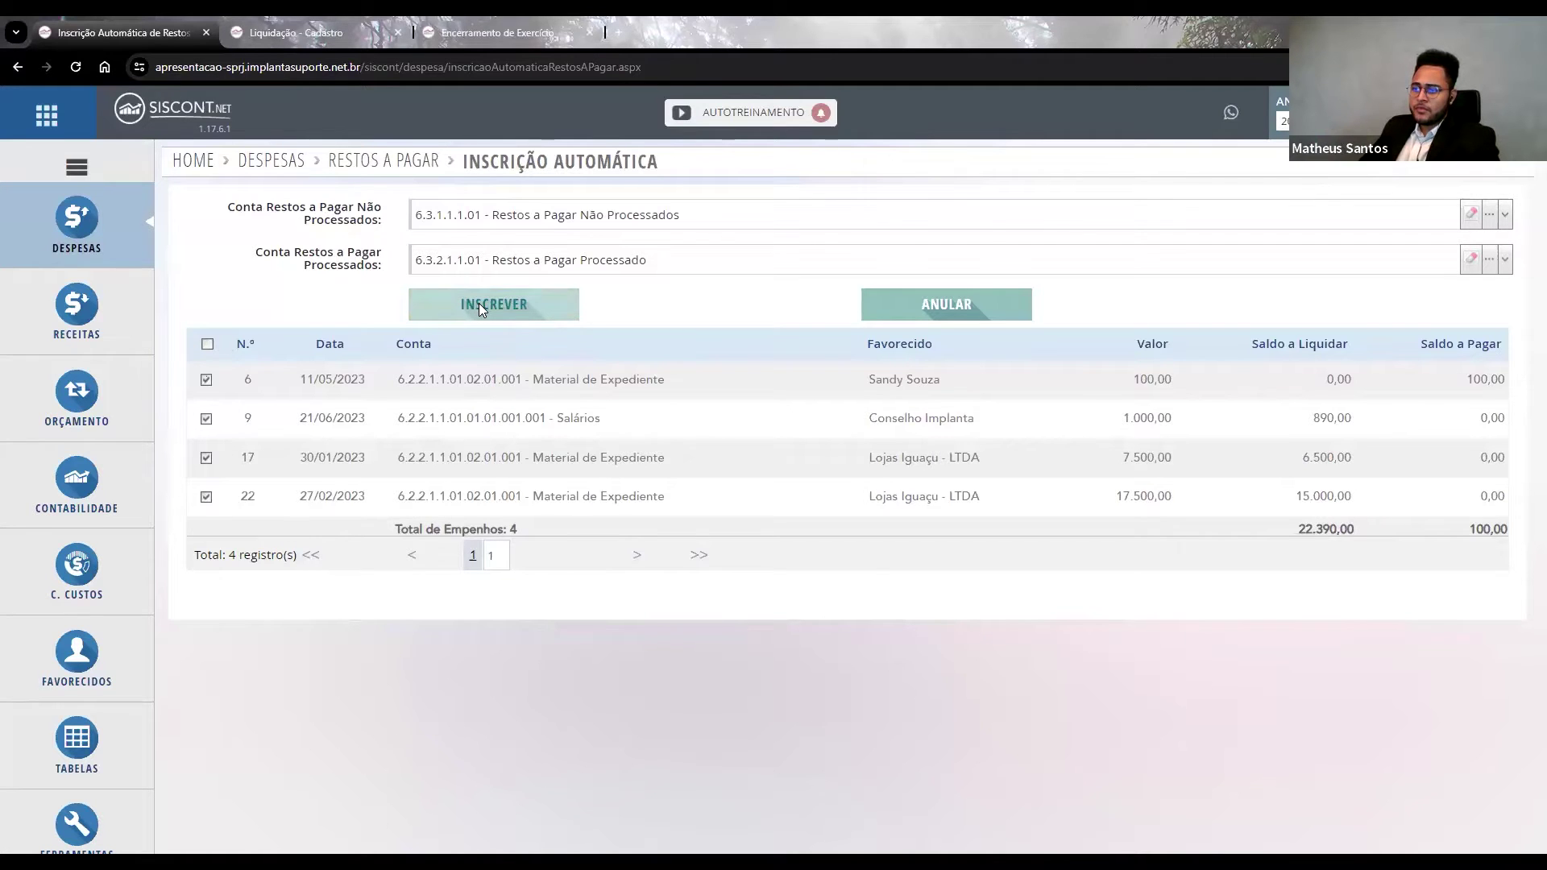
{"action": "left_click", "coordinate": [489, 303]}
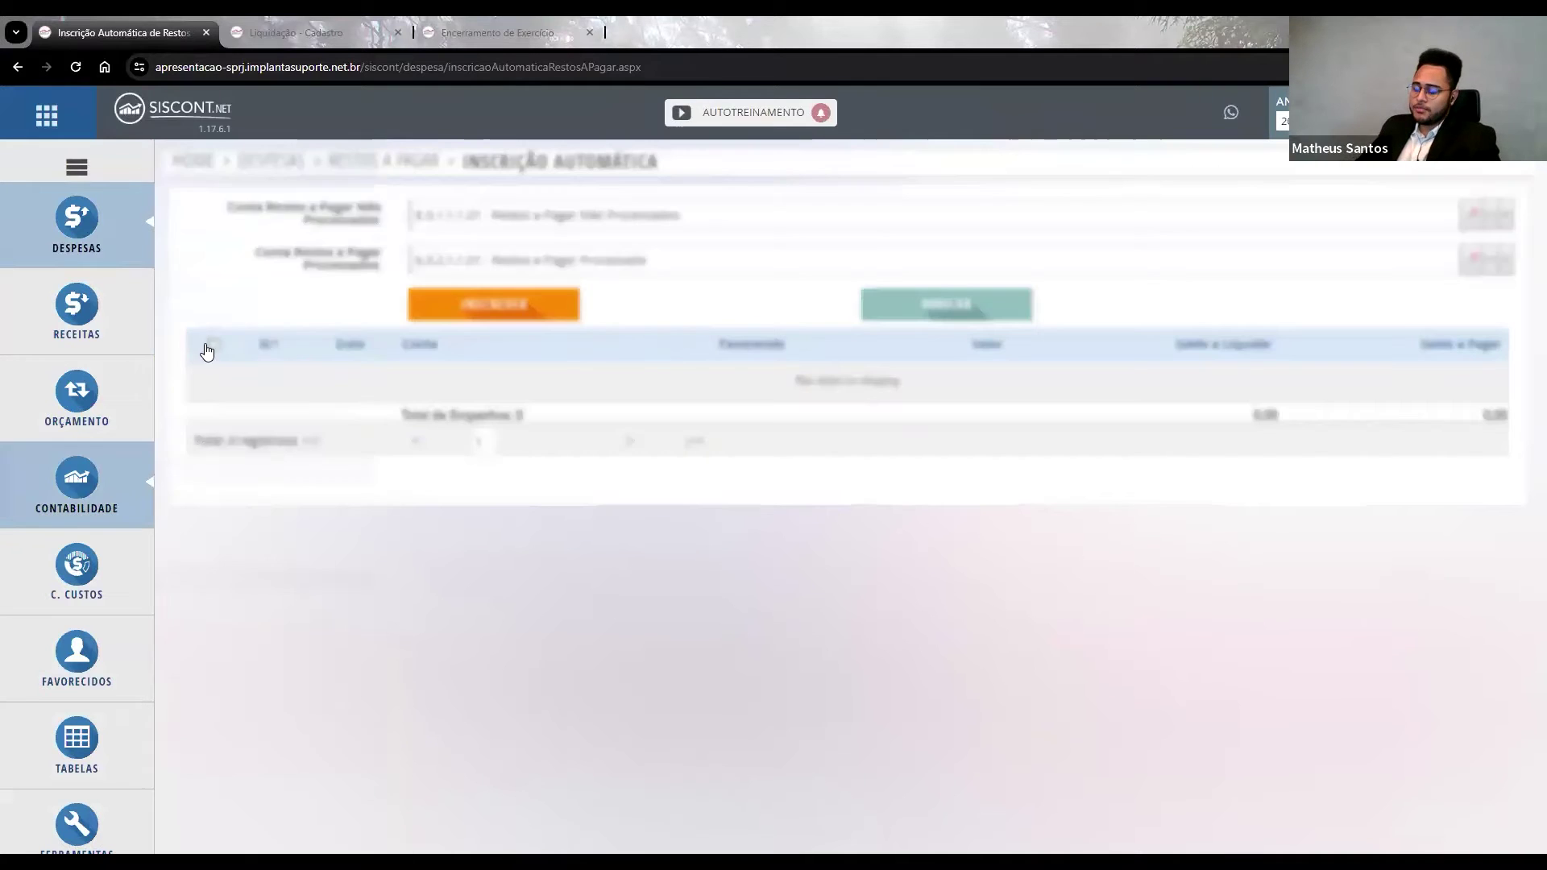
{"action": "mouse_move", "coordinate": [88, 396]}
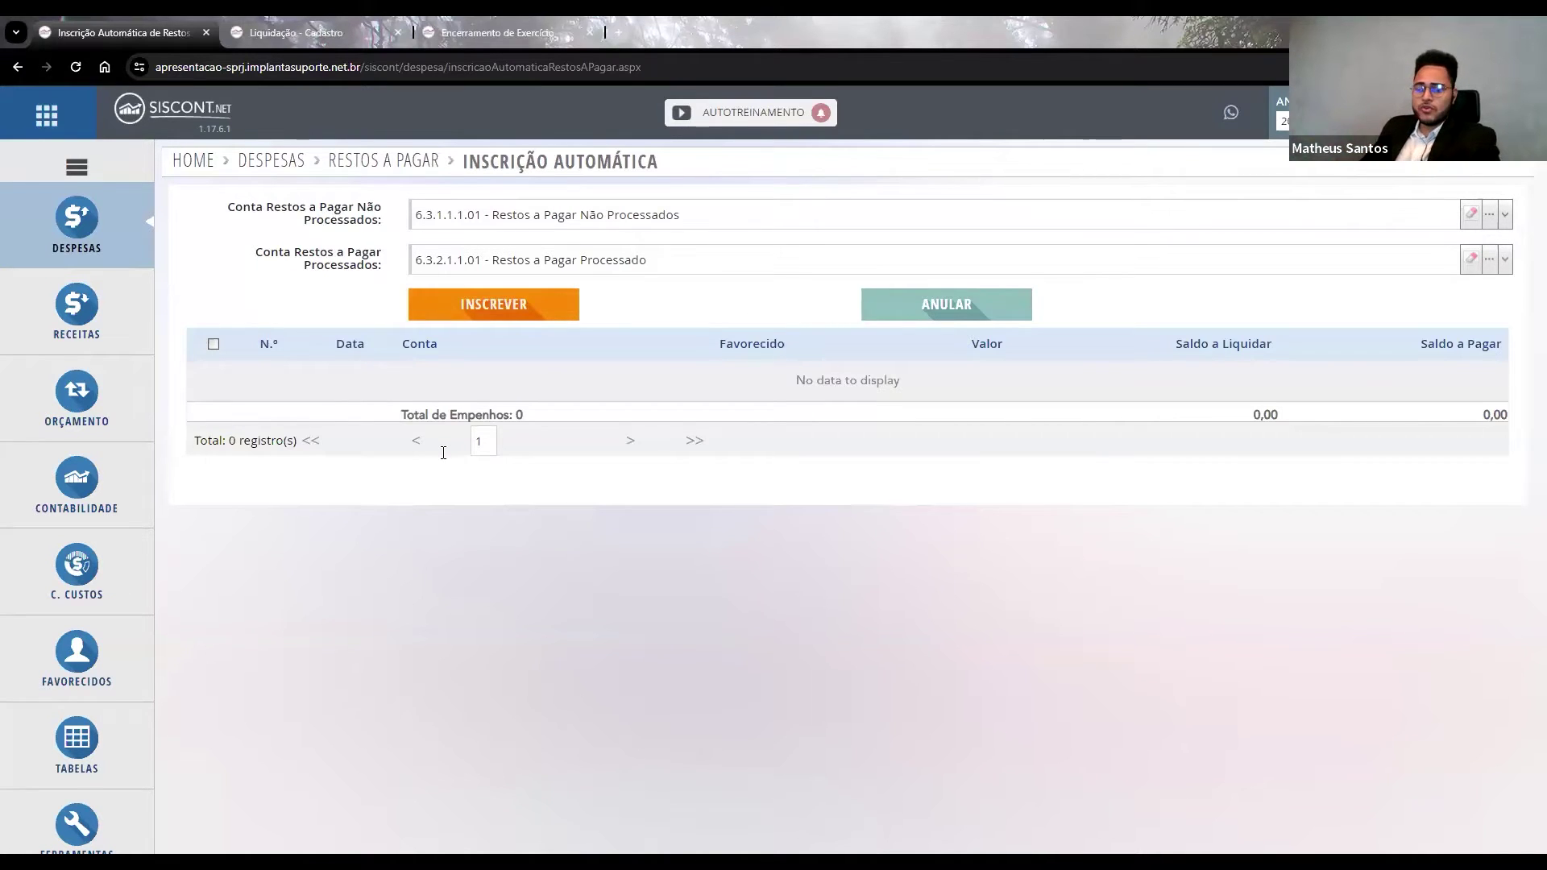
{"action": "left_click_drag", "start_coordinate": [542, 414], "coordinate": [501, 411]}
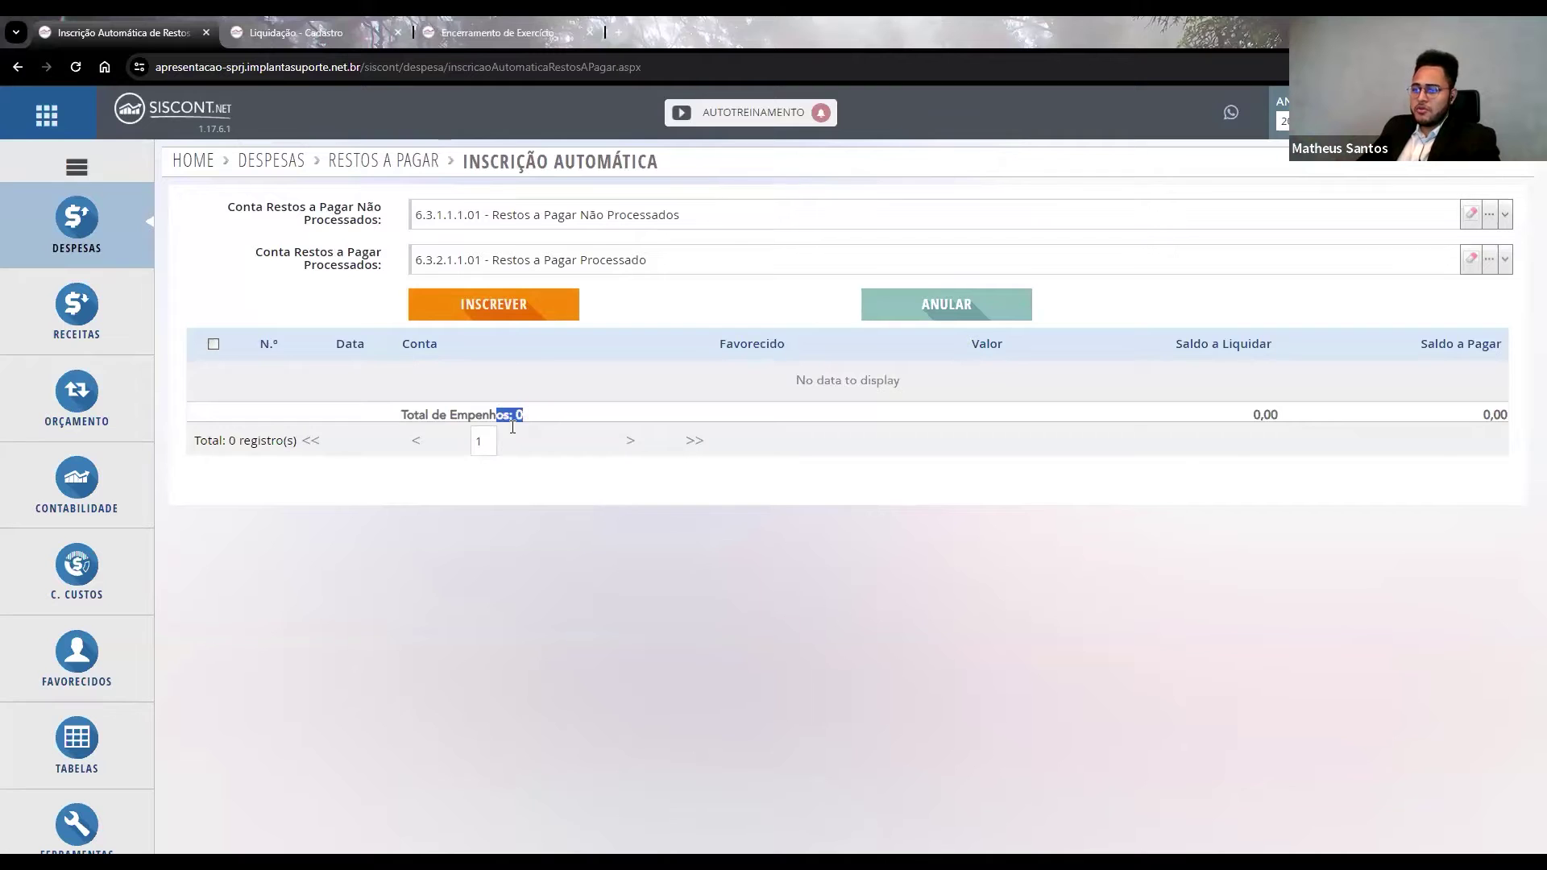
In the second browser tab, search for empenhos with a balance from 01/01/2023 to 31/12/2023 and examine the listed balances.
{"action": "key", "text": "ctrl+Tab"}
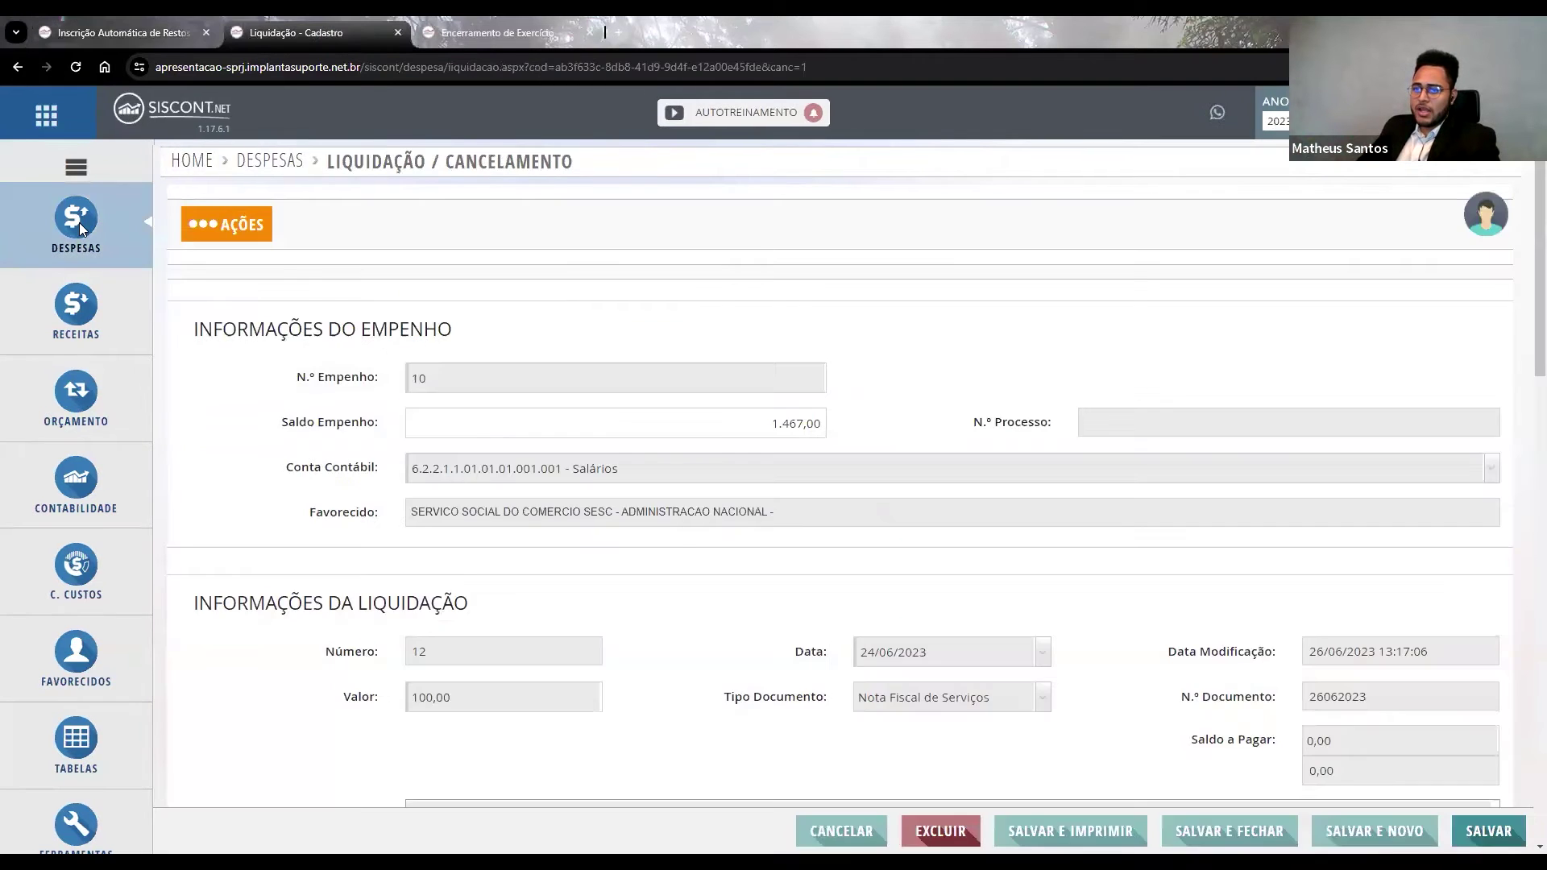
{"action": "left_click", "coordinate": [79, 222]}
{"action": "left_click", "coordinate": [293, 235]}
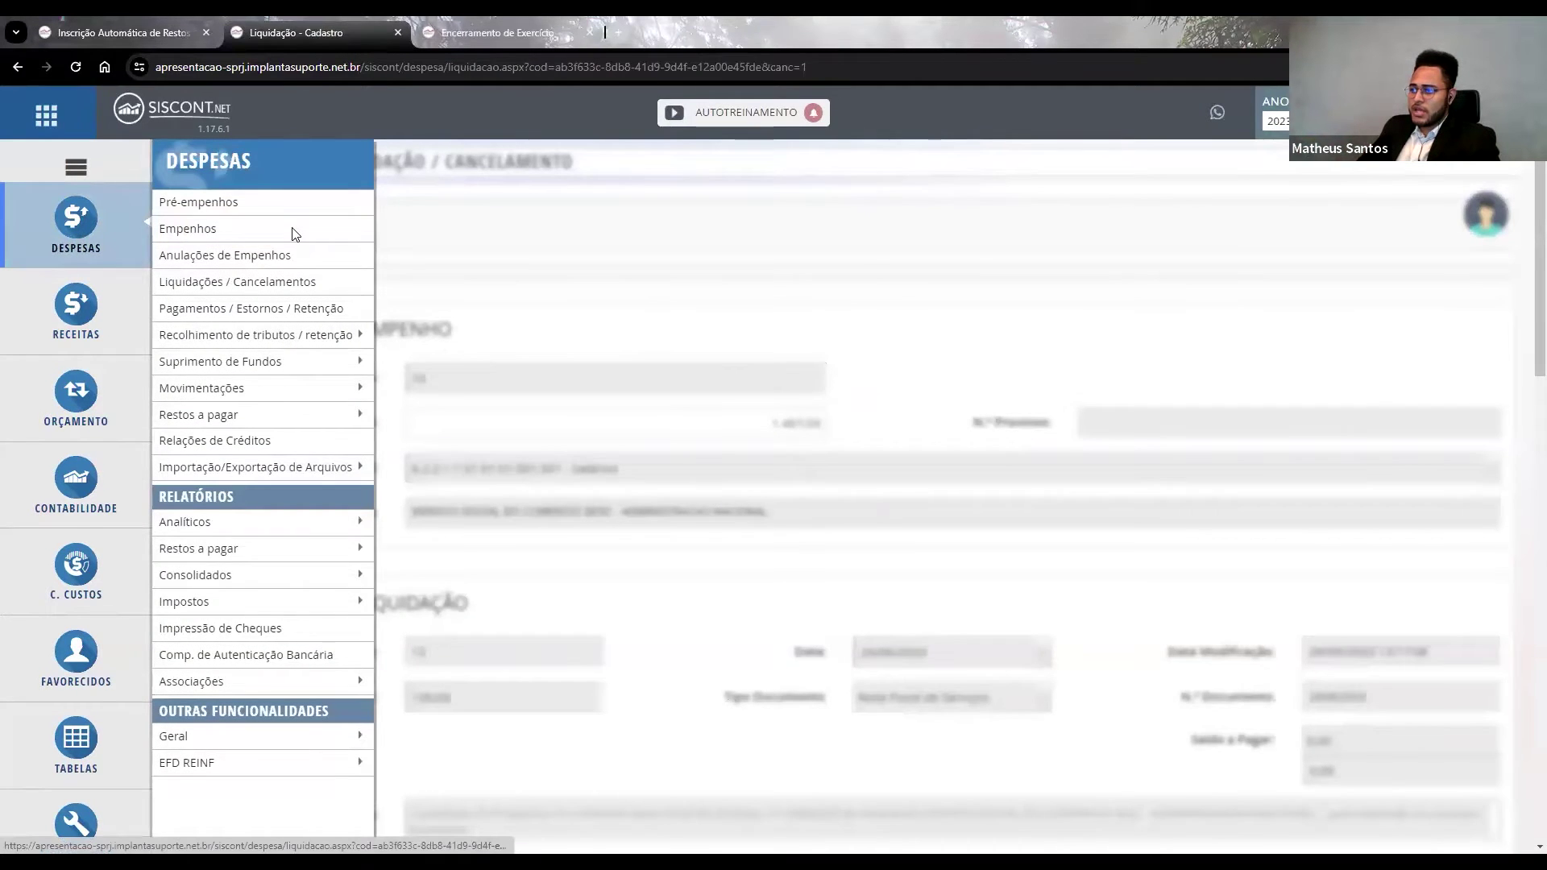
{"action": "left_click", "coordinate": [1021, 317]}
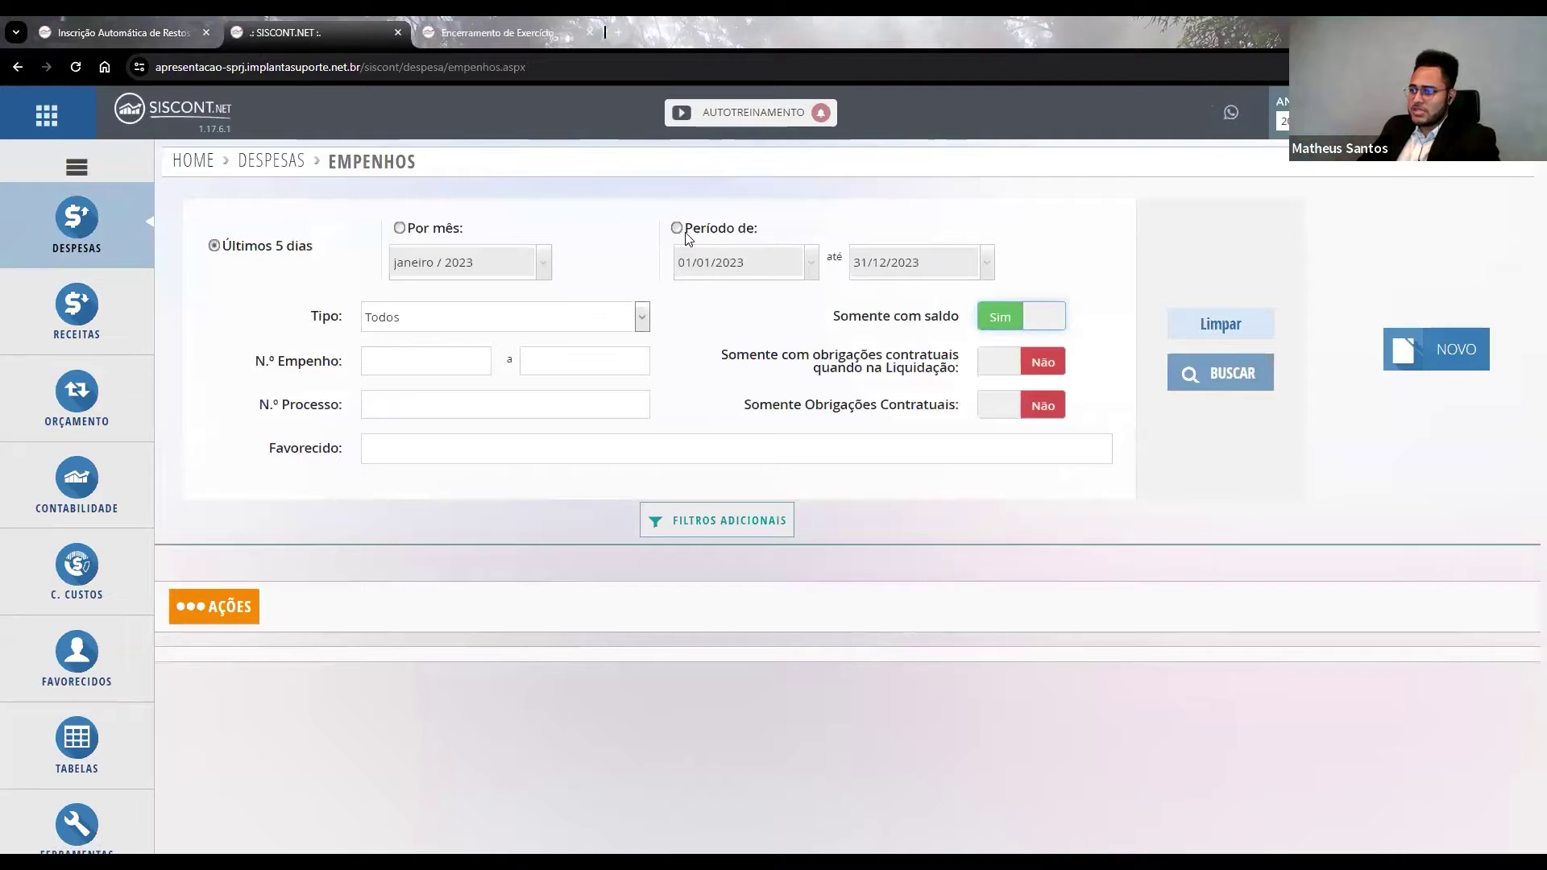
{"action": "left_click", "coordinate": [677, 228]}
{"action": "left_click", "coordinate": [1194, 377]}
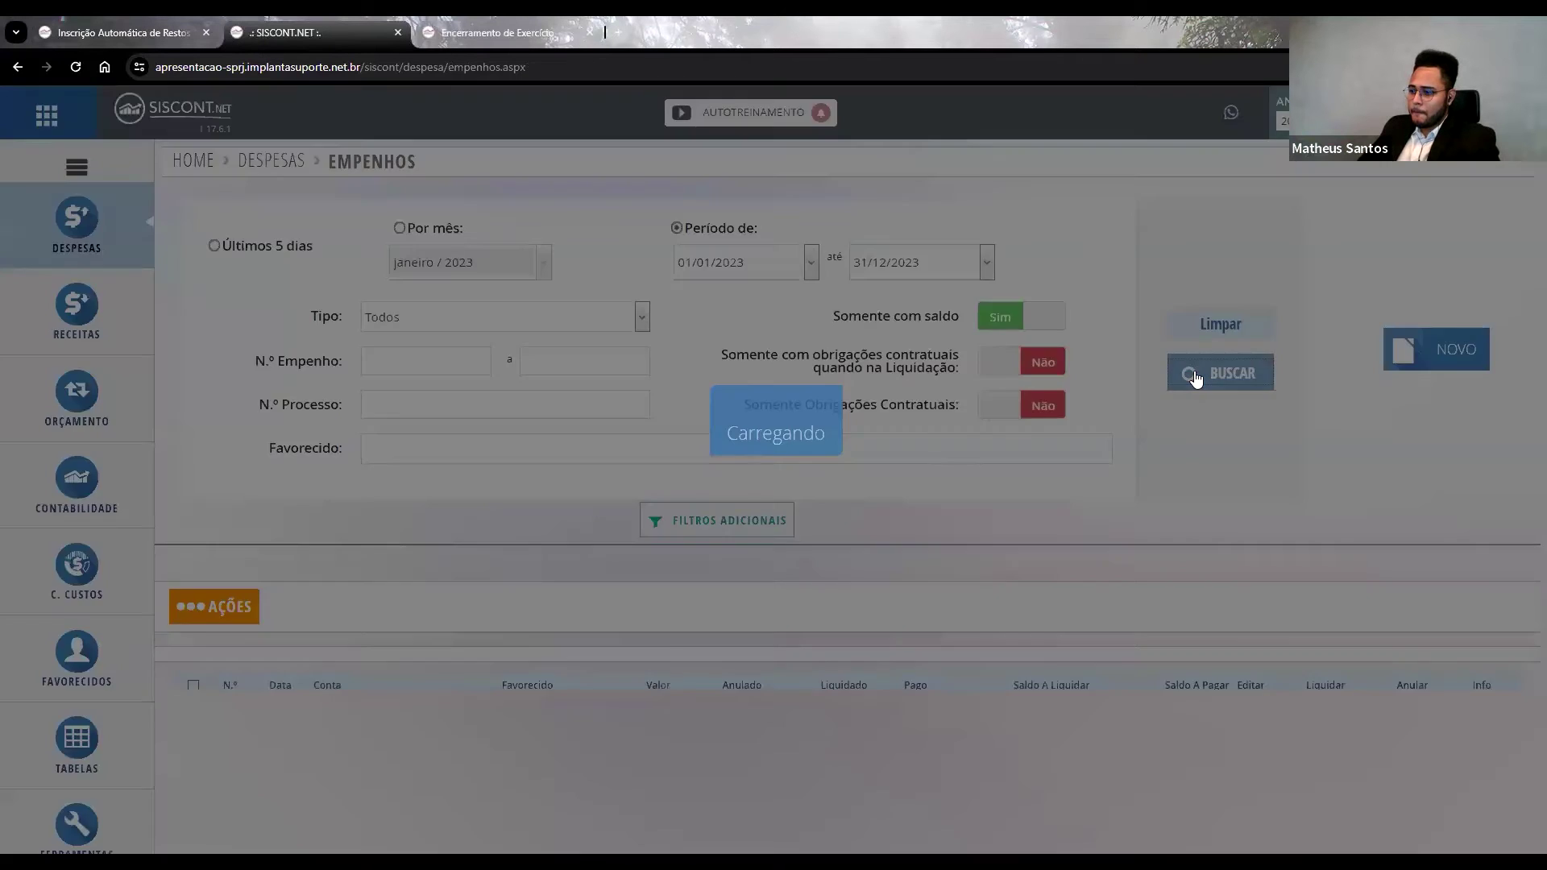
{"action": "scroll", "coordinate": [1196, 404], "scroll_direction": "down", "scroll_amount": 1}
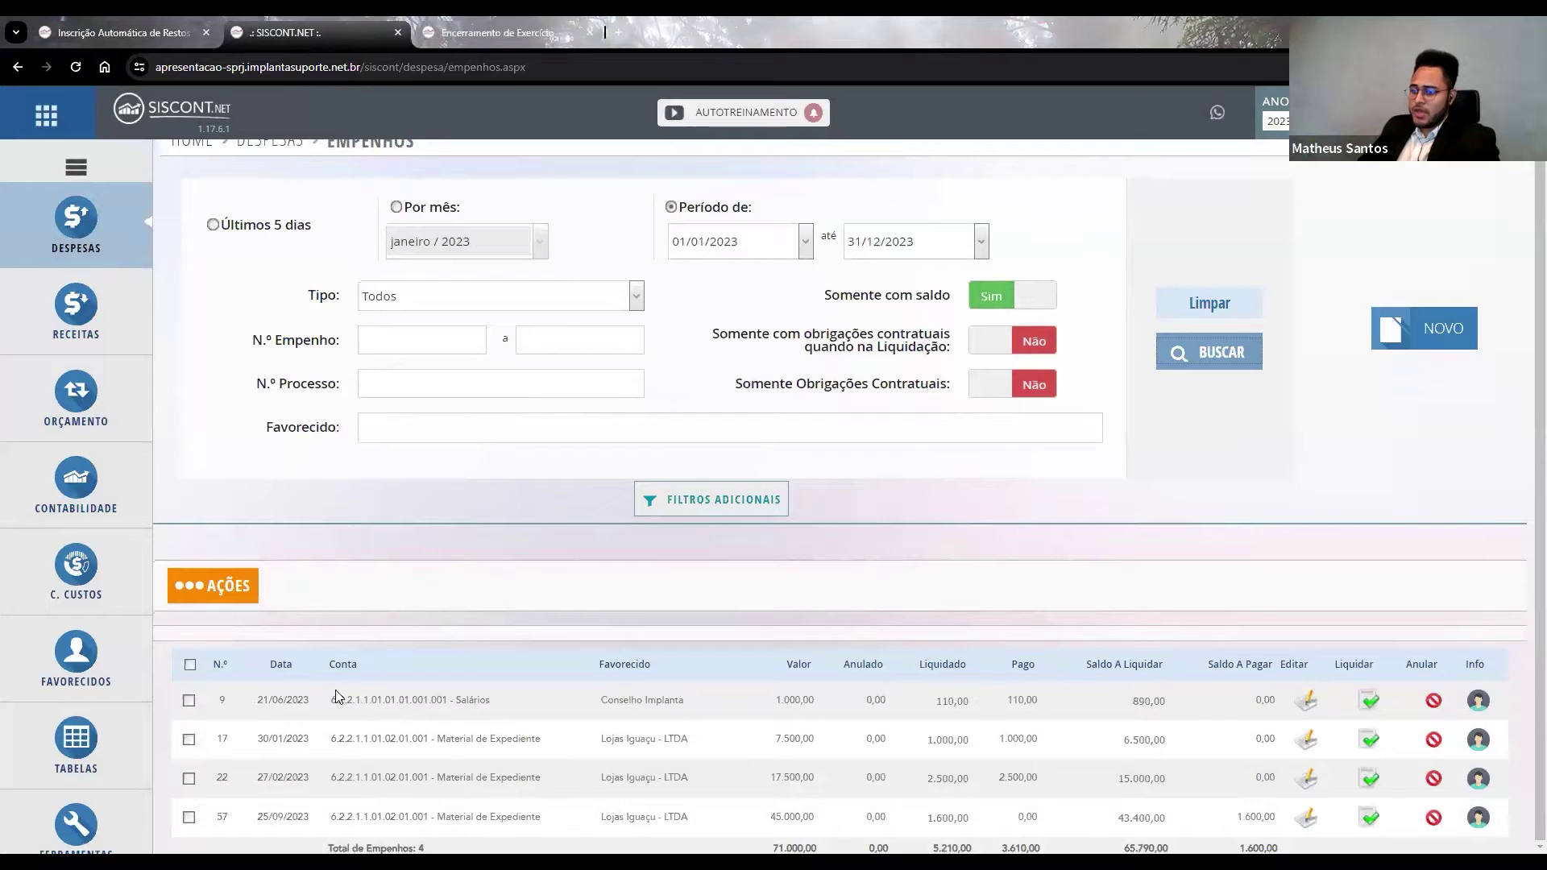
{"action": "left_click_drag", "start_coordinate": [236, 697], "coordinate": [1282, 826]}
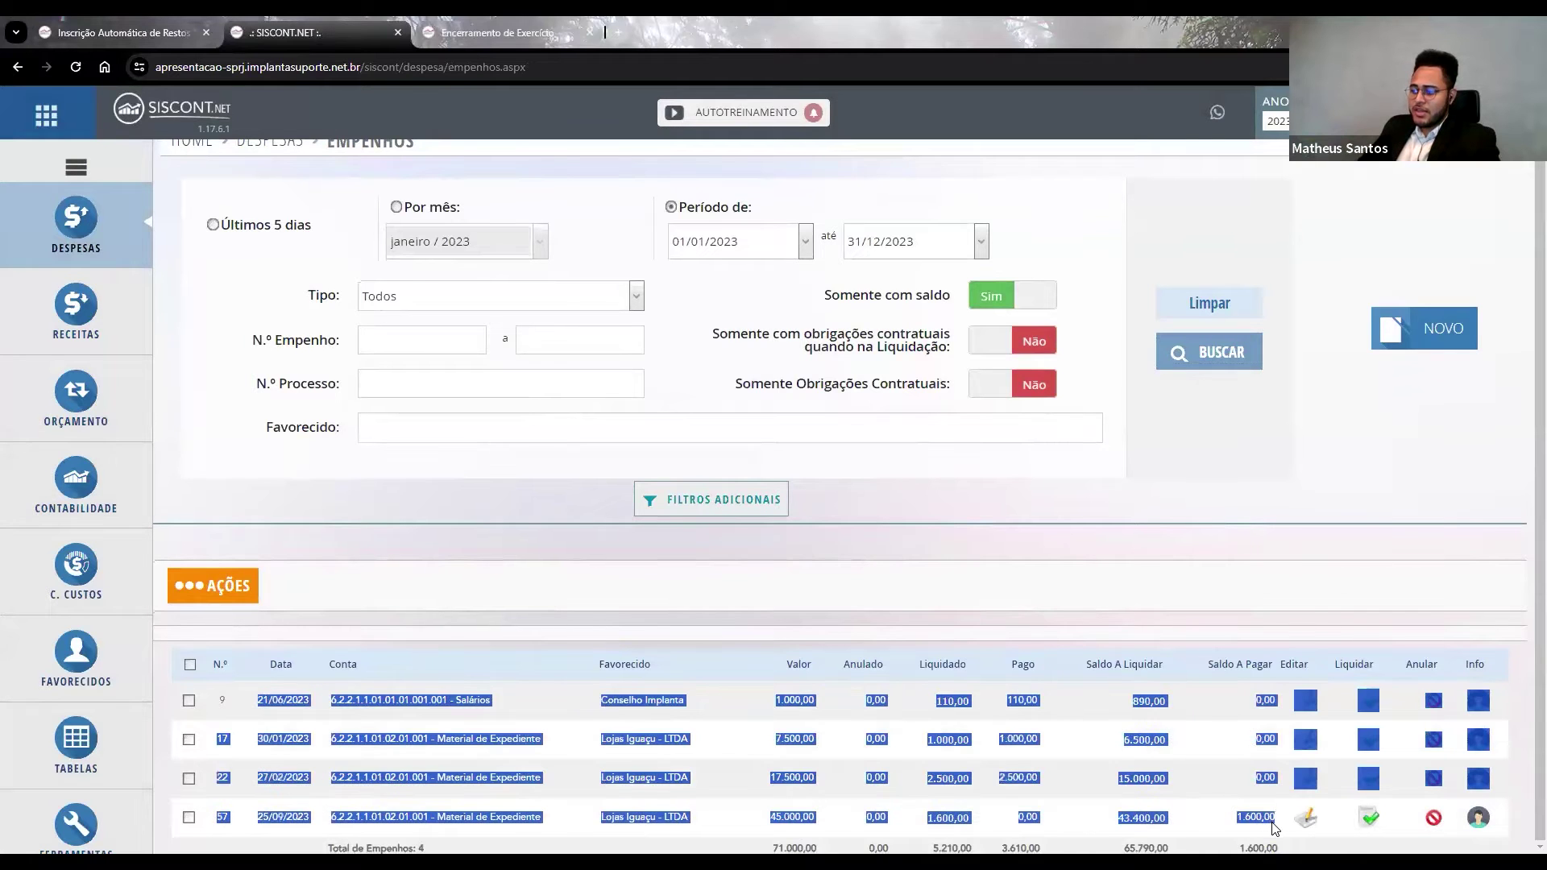
{"action": "left_click", "coordinate": [1239, 538]}
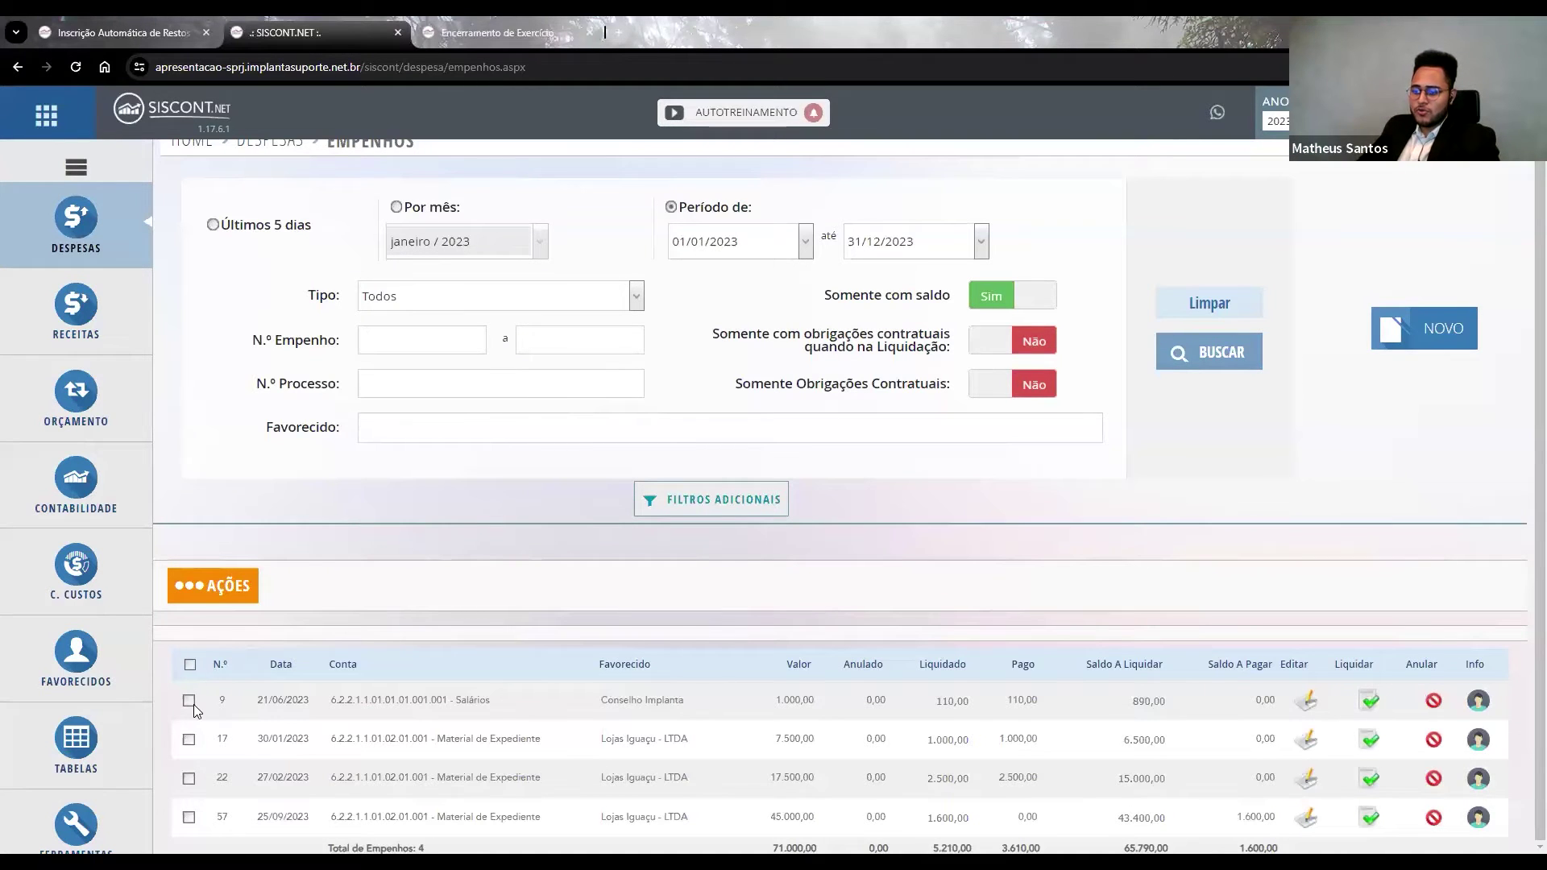
Open the Prorrogação Automática of Restos a Pagar and examine the dates of the listed records.
{"action": "left_click", "coordinate": [143, 234]}
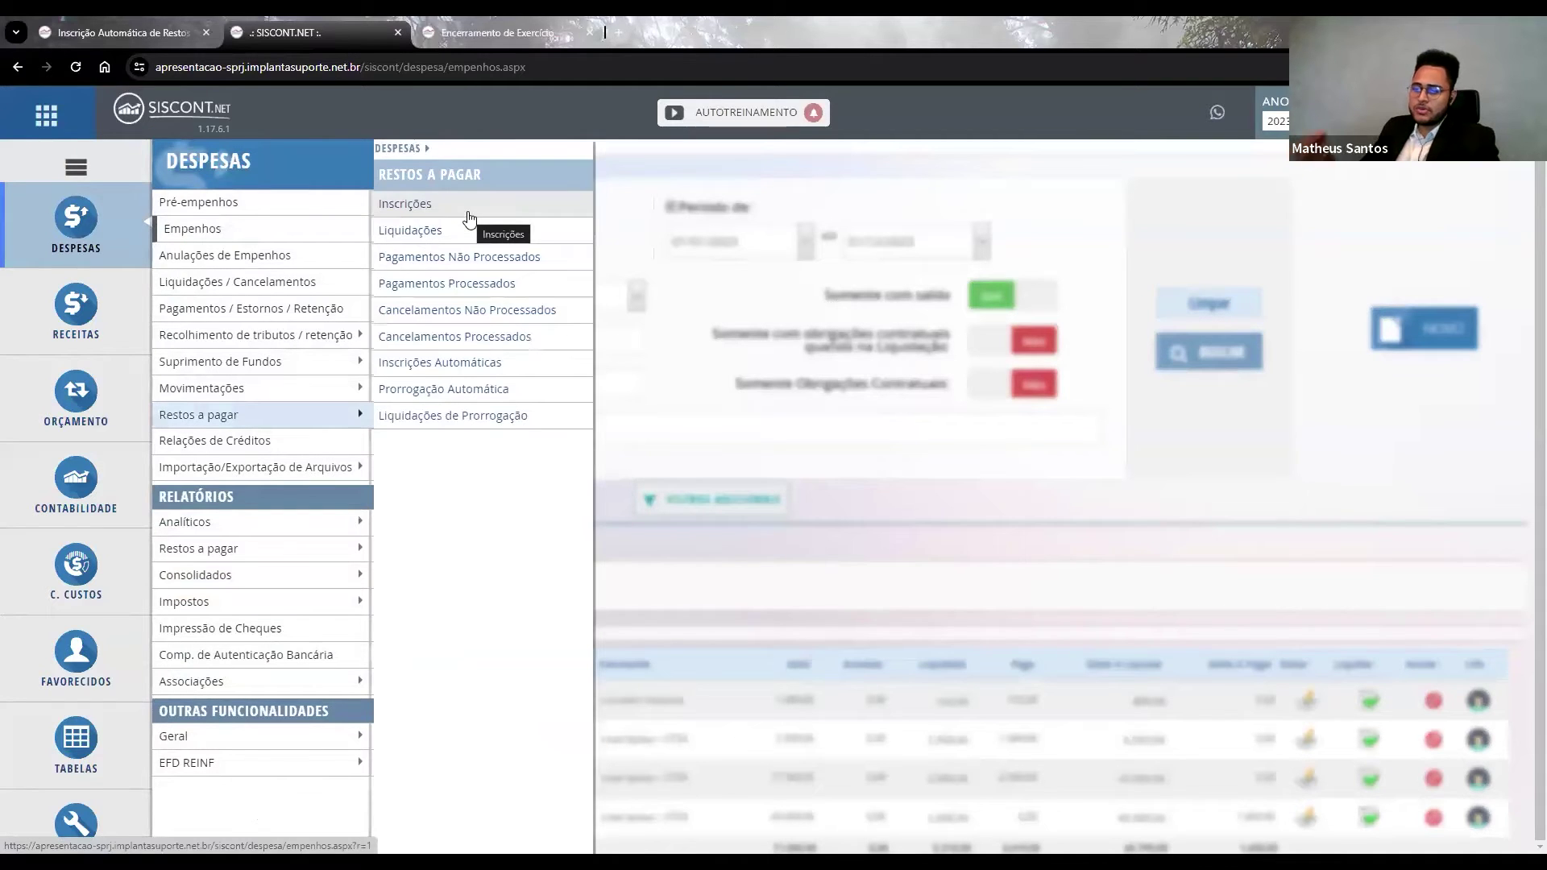
{"action": "left_click", "coordinate": [699, 342]}
{"action": "left_click", "coordinate": [74, 242]}
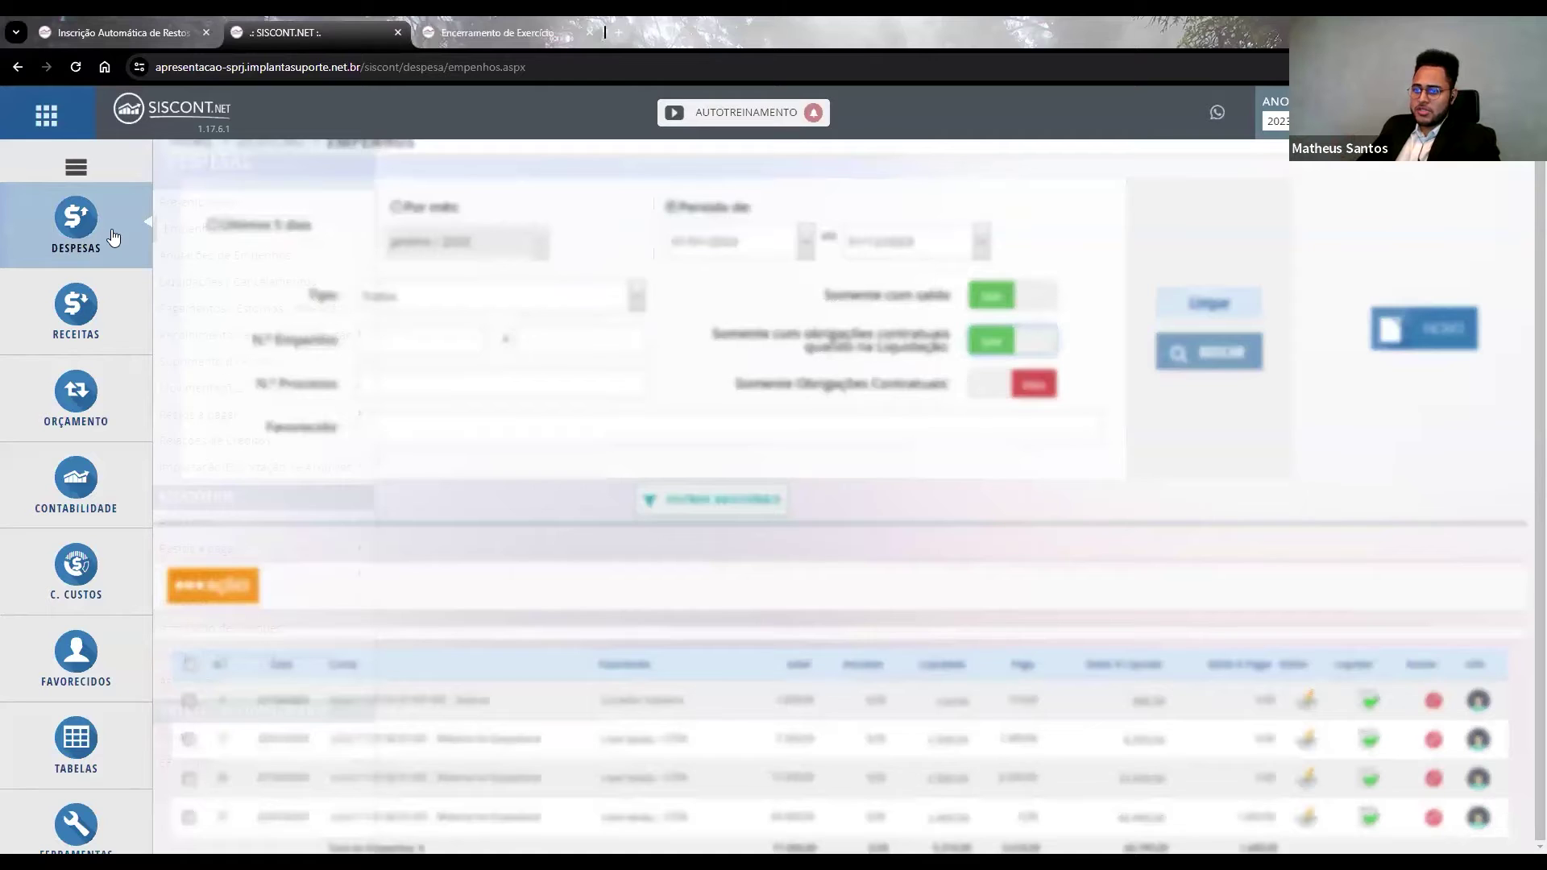
{"action": "mouse_move", "coordinate": [362, 418]}
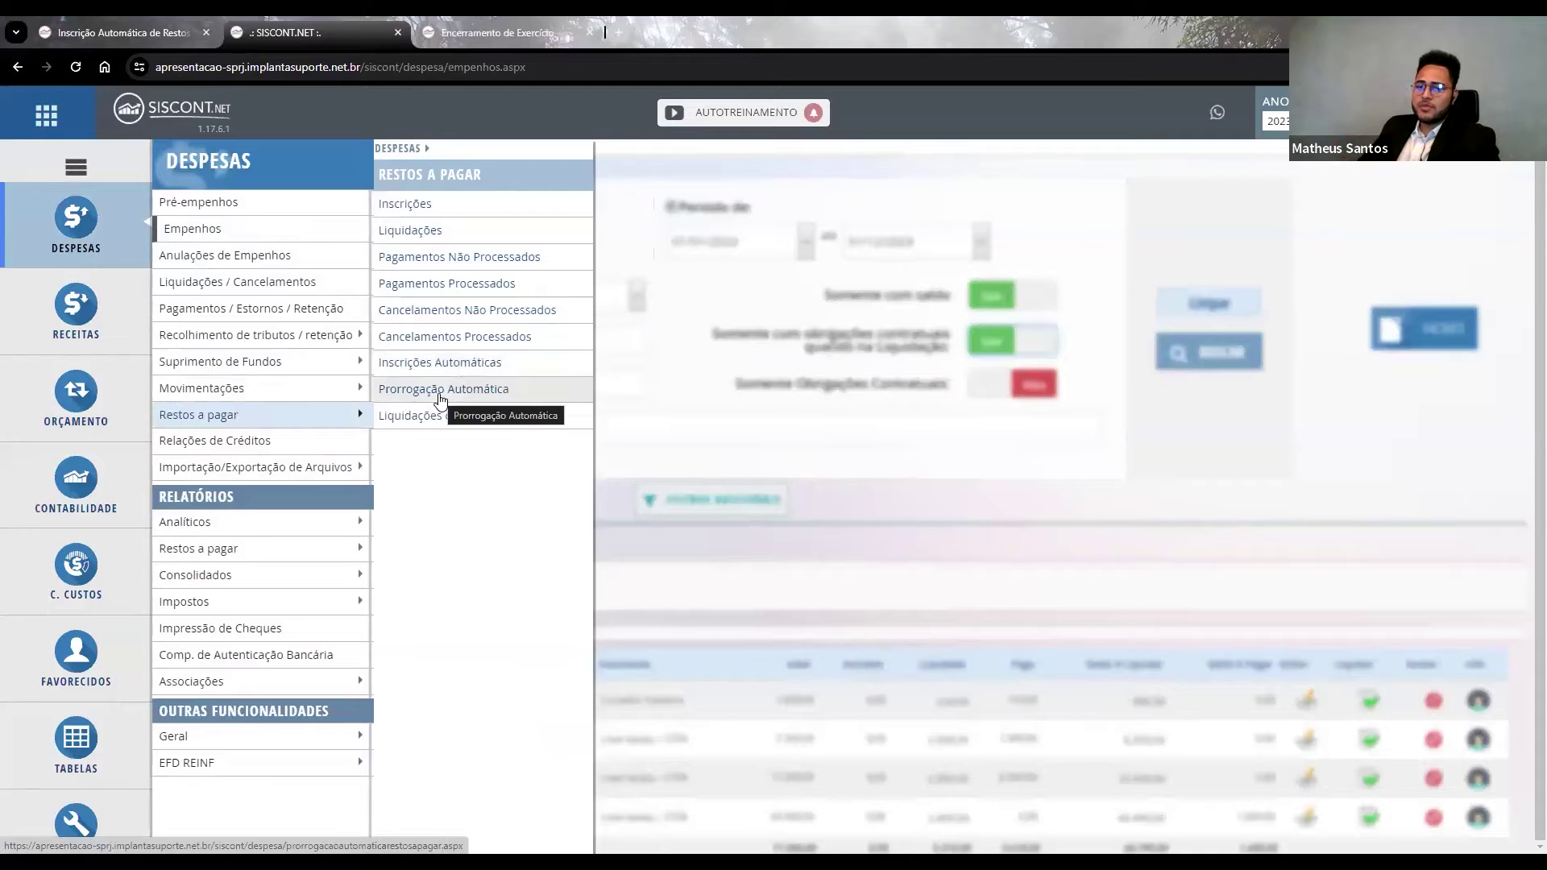
{"action": "left_click", "coordinate": [440, 391]}
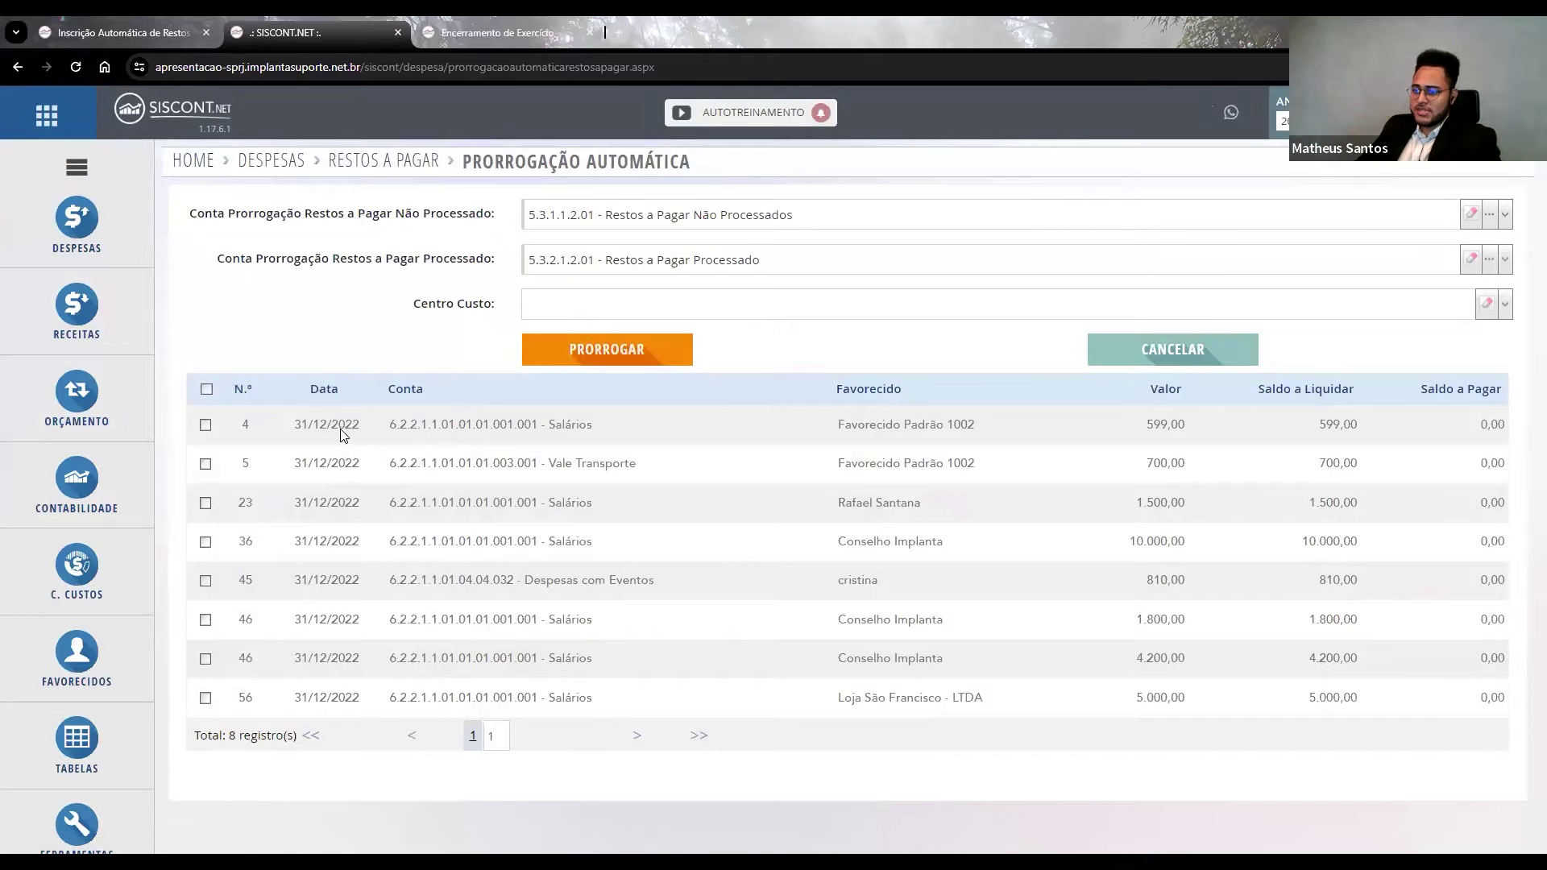
{"action": "left_click_drag", "start_coordinate": [339, 427], "coordinate": [373, 439]}
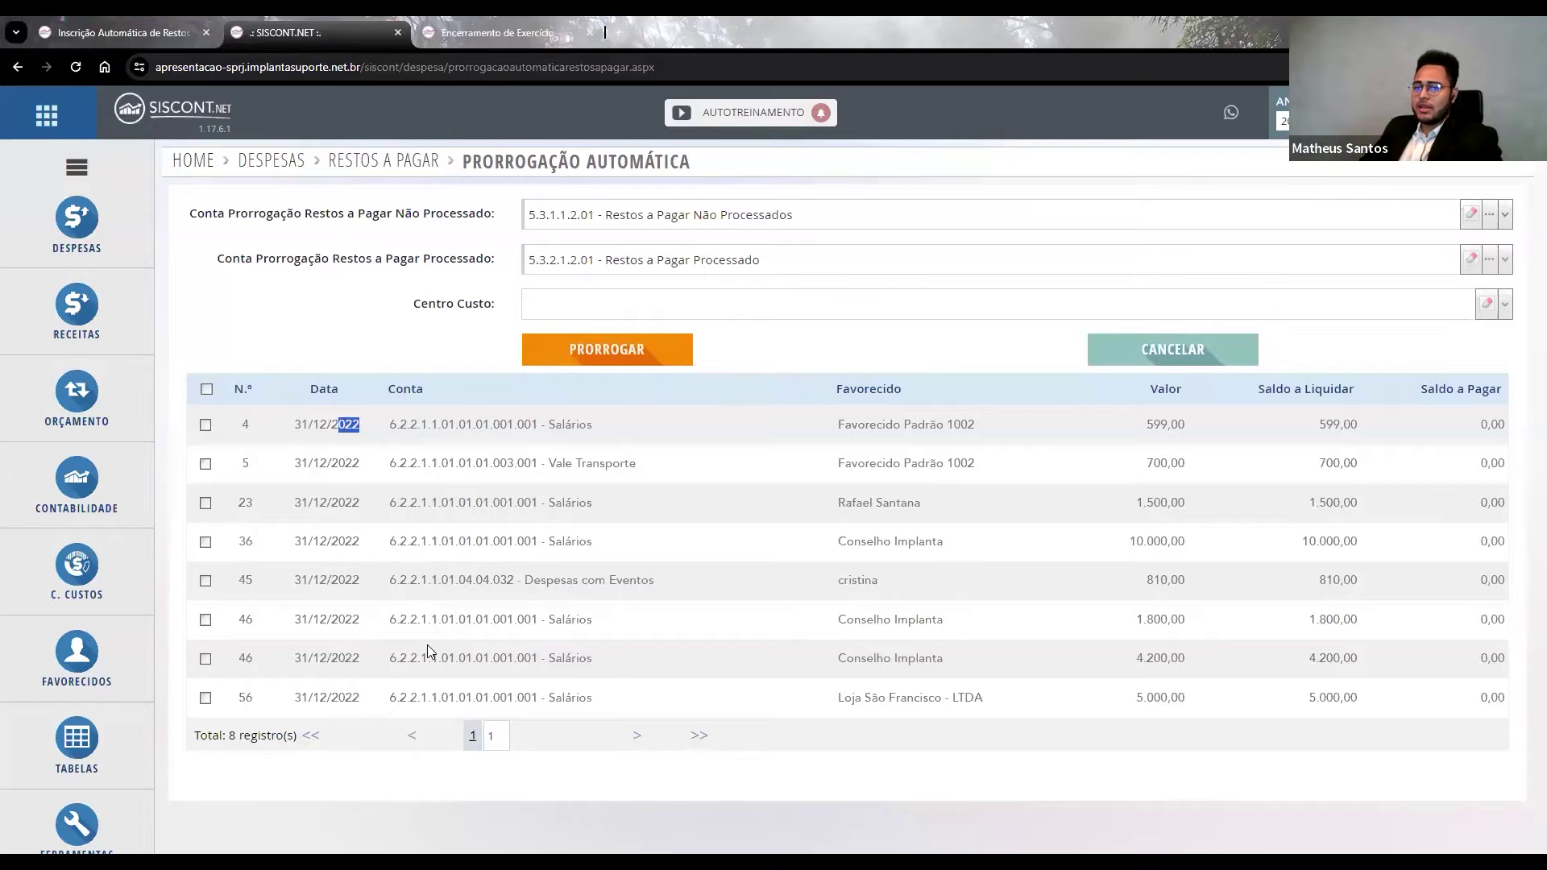
{"action": "left_click", "coordinate": [206, 389]}
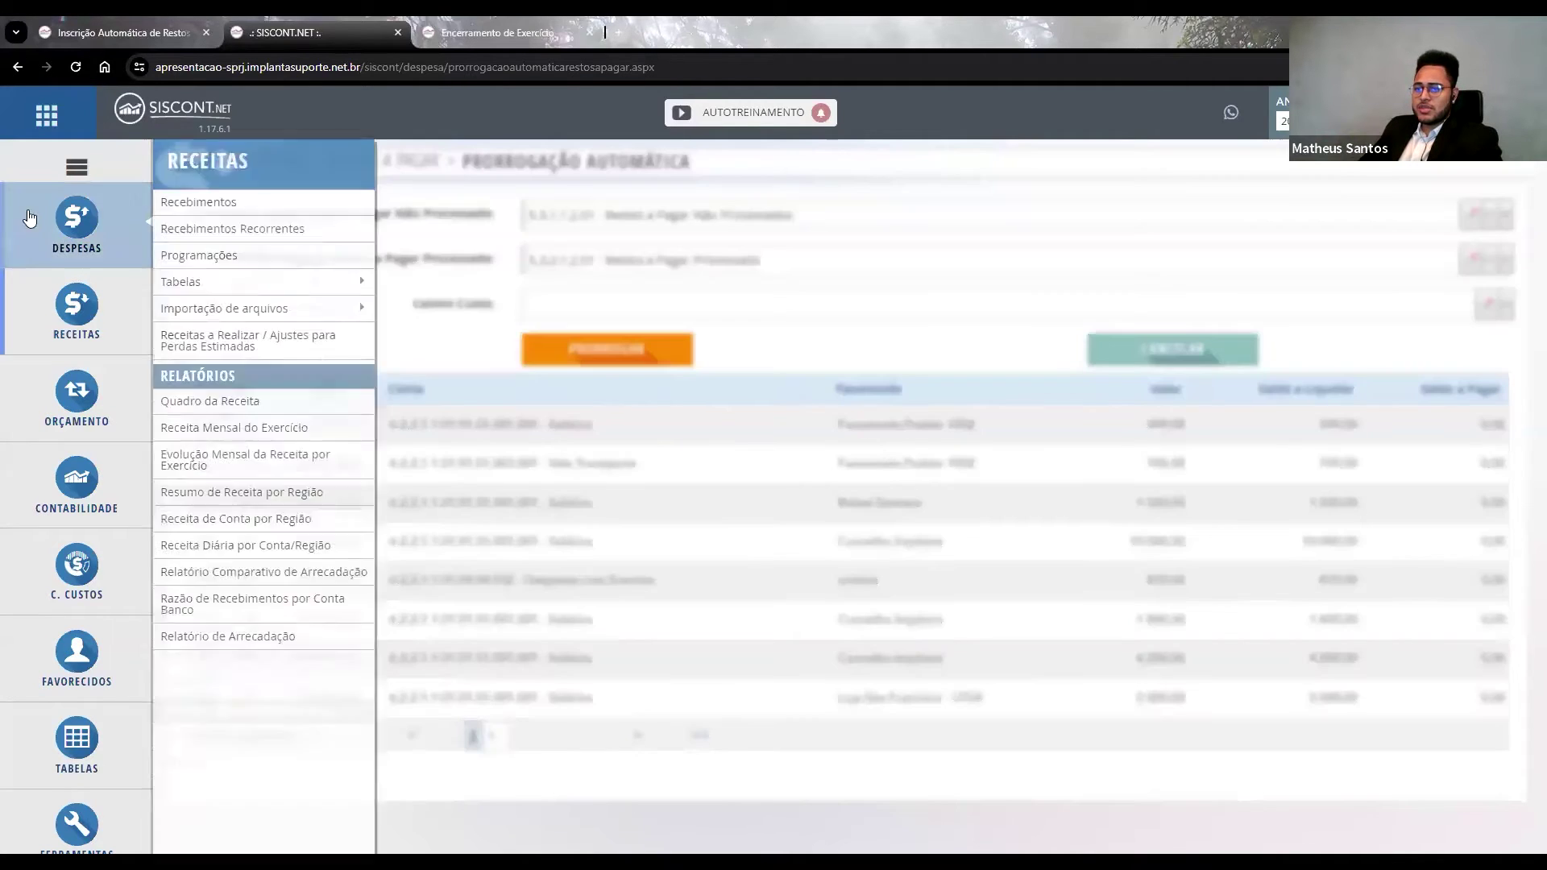
{"action": "mouse_move", "coordinate": [29, 222]}
{"action": "mouse_move", "coordinate": [355, 413]}
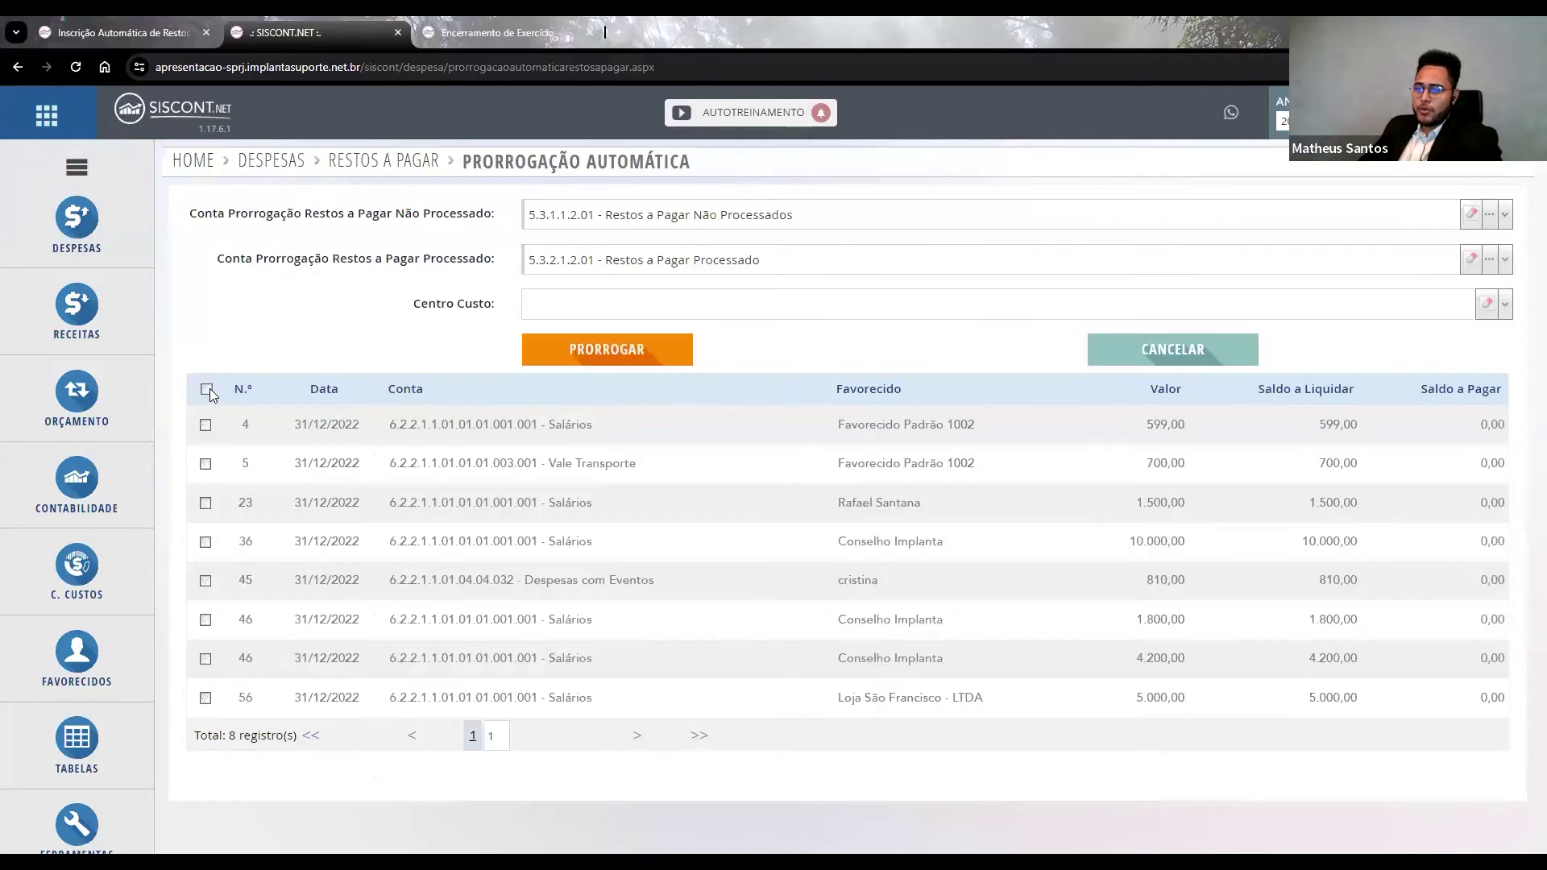
Try to cancel records 4, 23 and 45 in the extension list, and extend all the listed Restos a Pagar records instead.
{"action": "left_click", "coordinate": [207, 390]}
{"action": "left_click", "coordinate": [633, 352]}
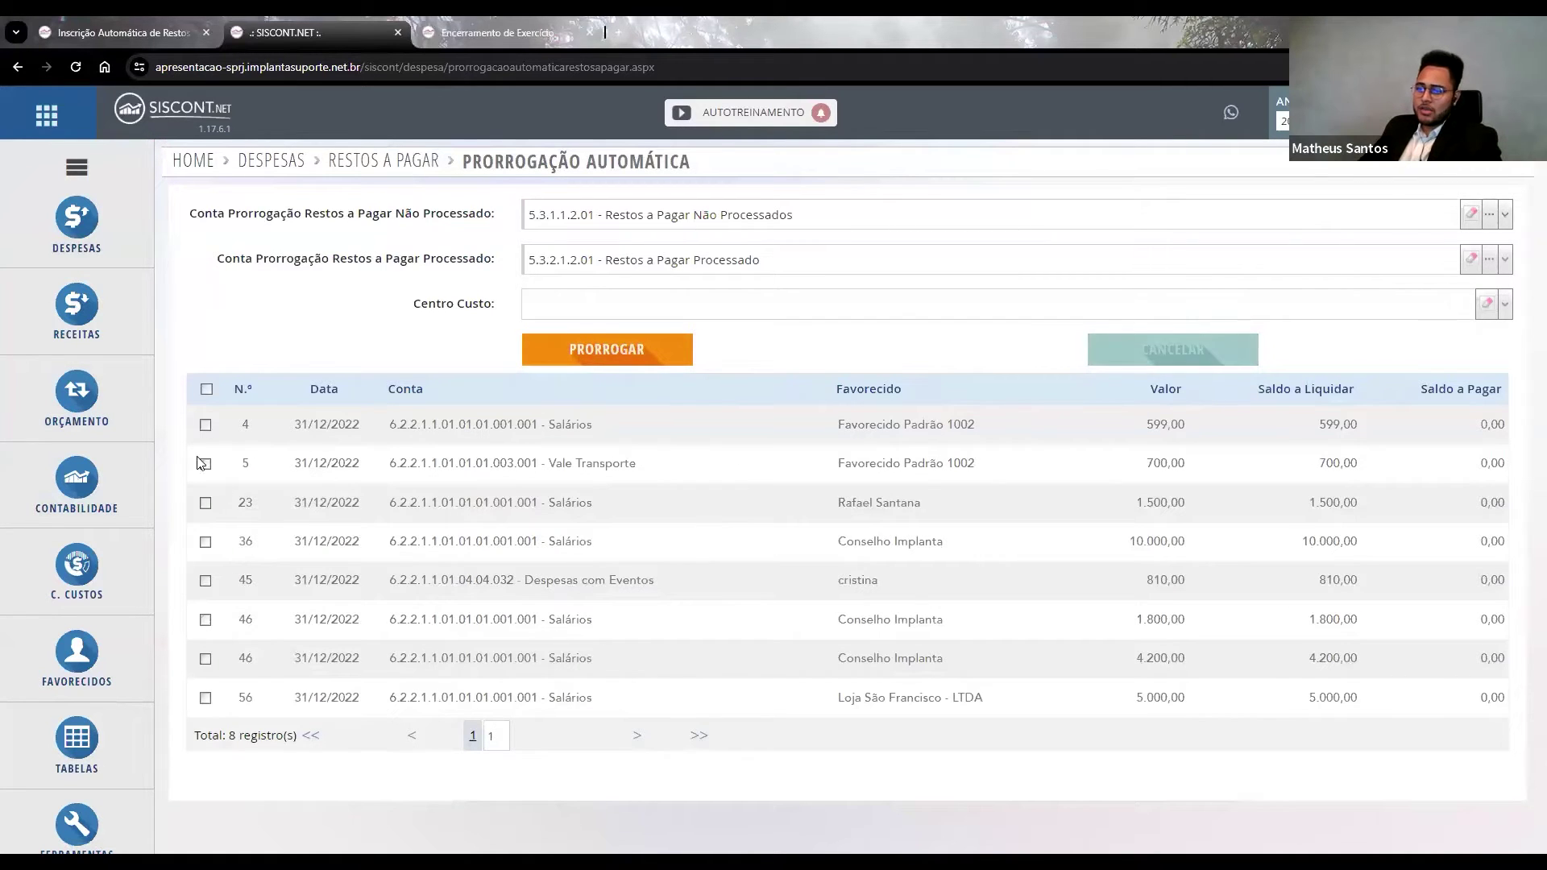
{"action": "left_click", "coordinate": [207, 503]}
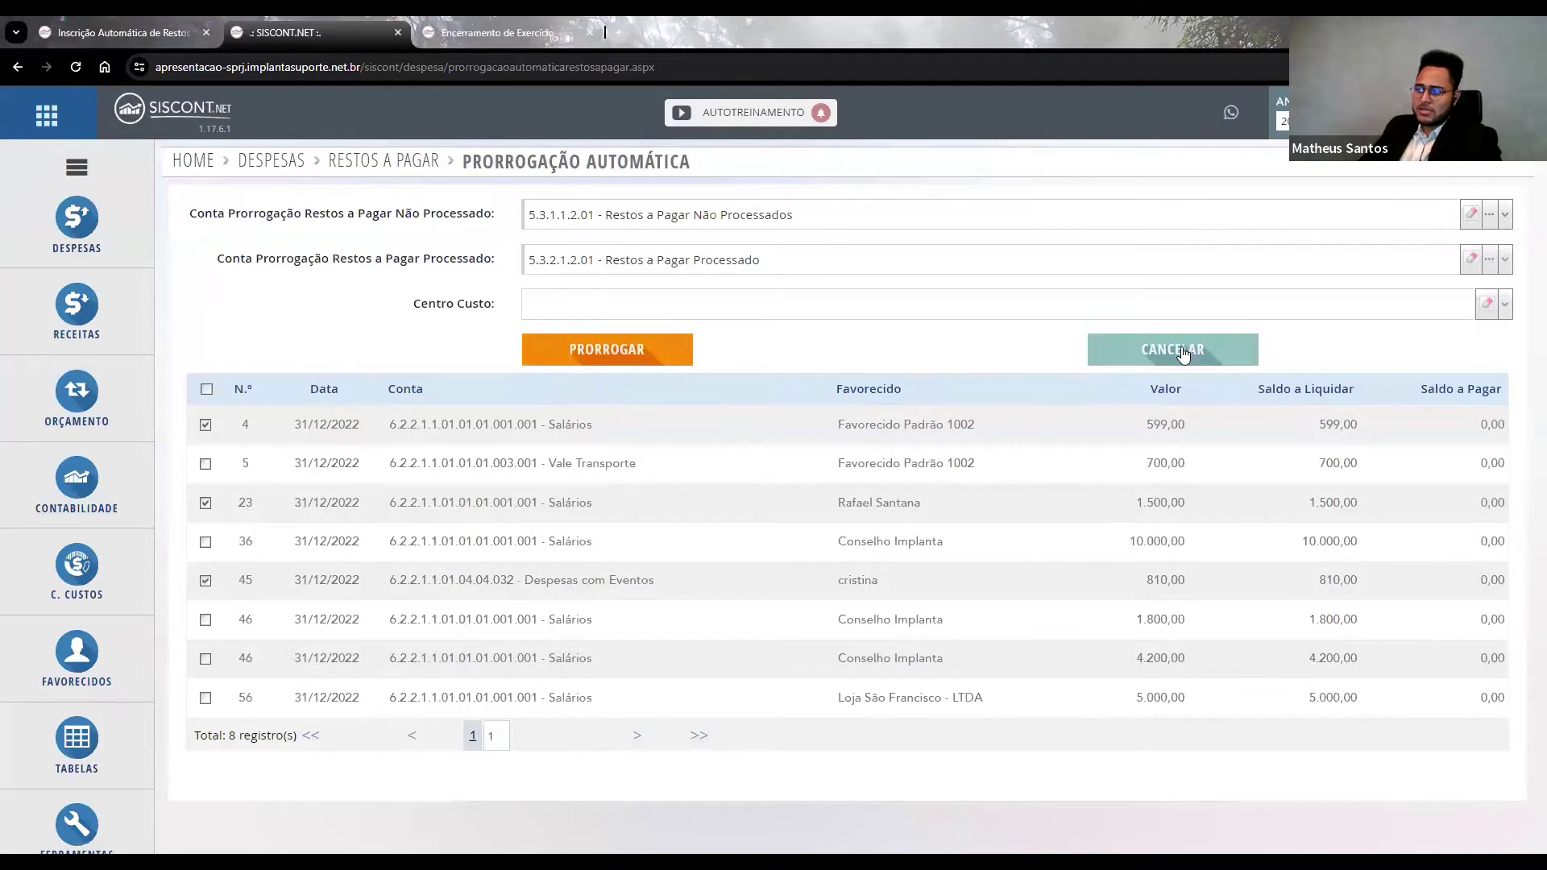
{"action": "left_click", "coordinate": [1128, 352]}
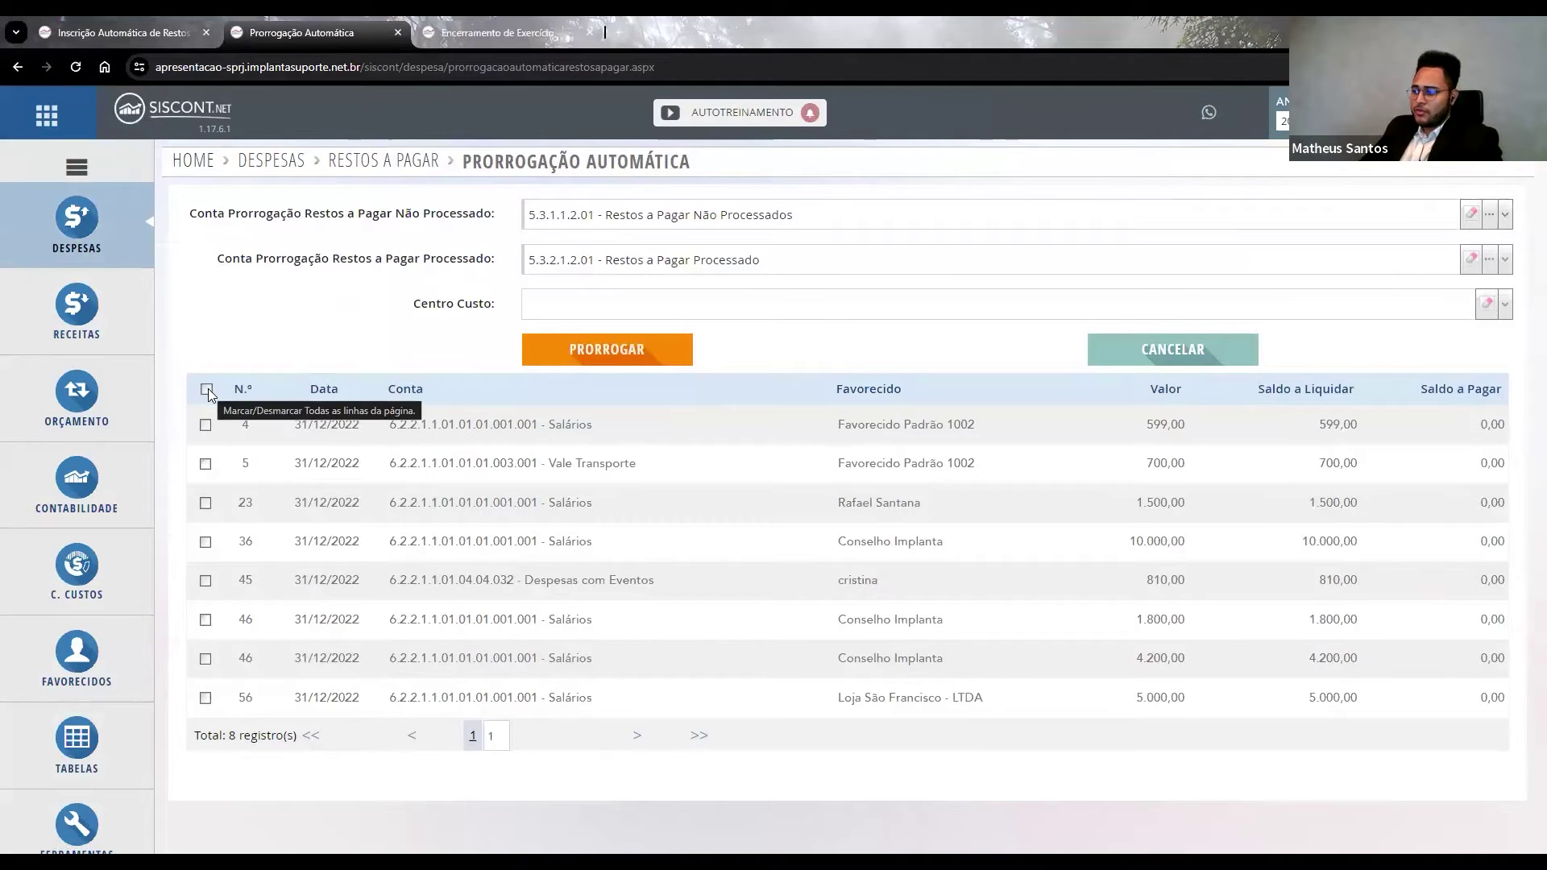
{"action": "left_click", "coordinate": [207, 389]}
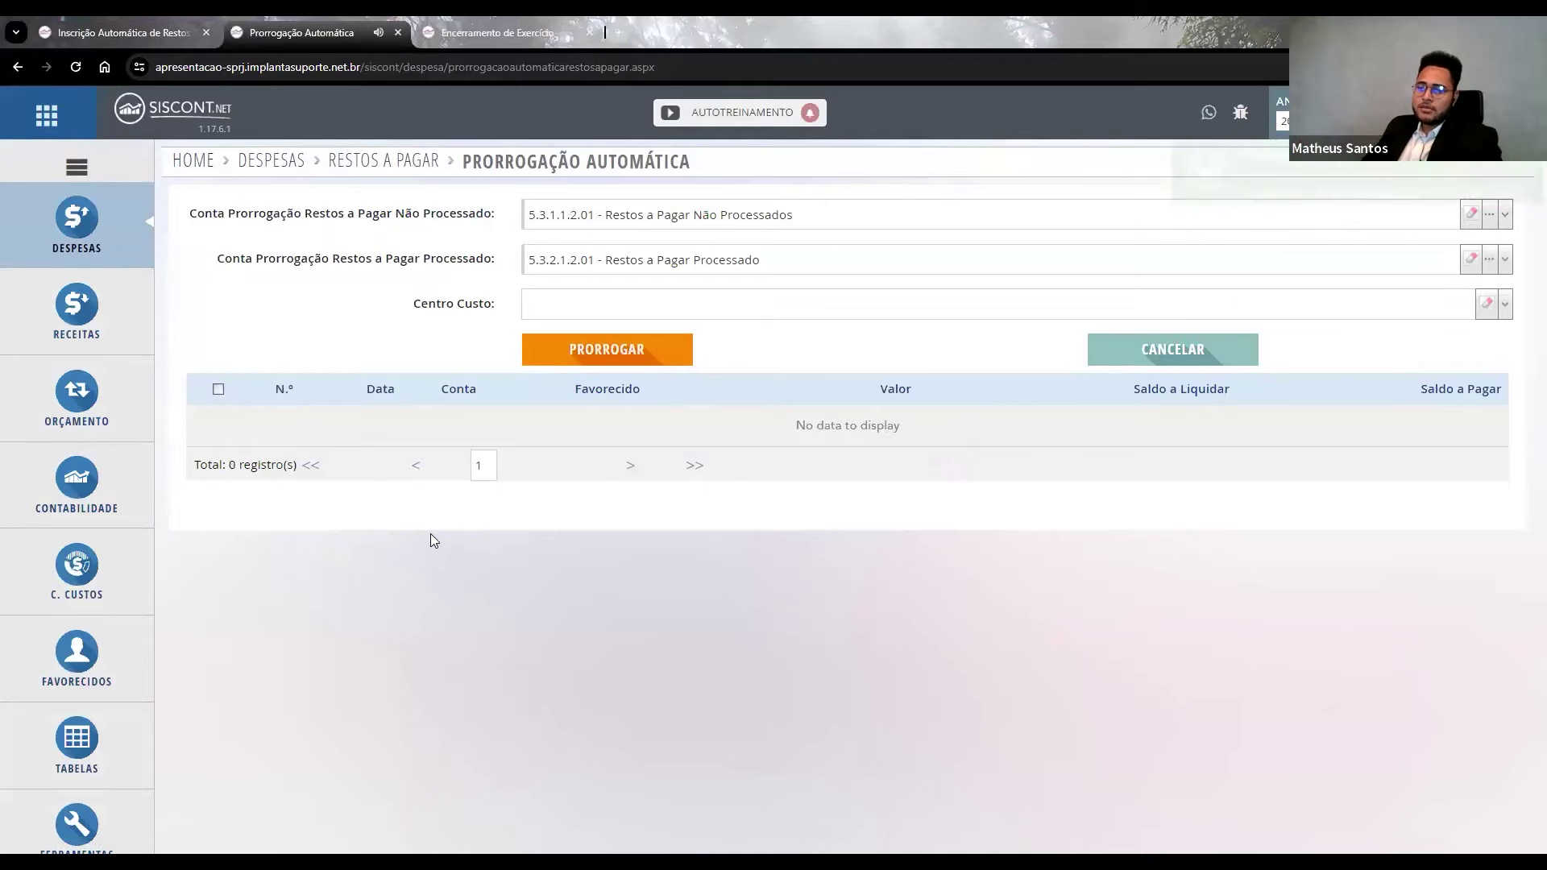
{"action": "left_click", "coordinate": [84, 246]}
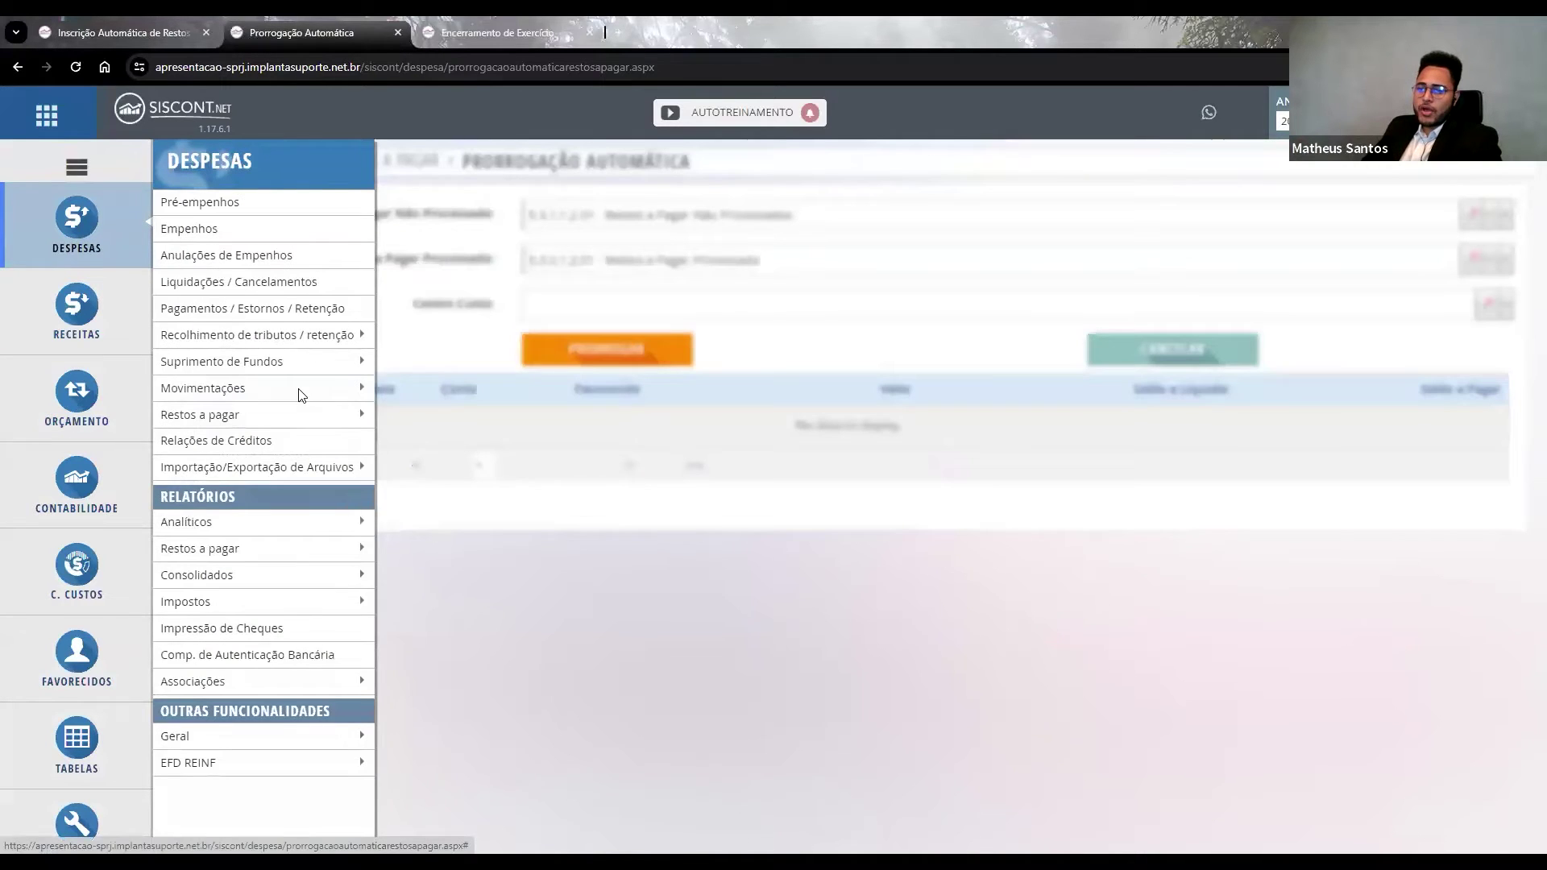
{"action": "mouse_move", "coordinate": [348, 417]}
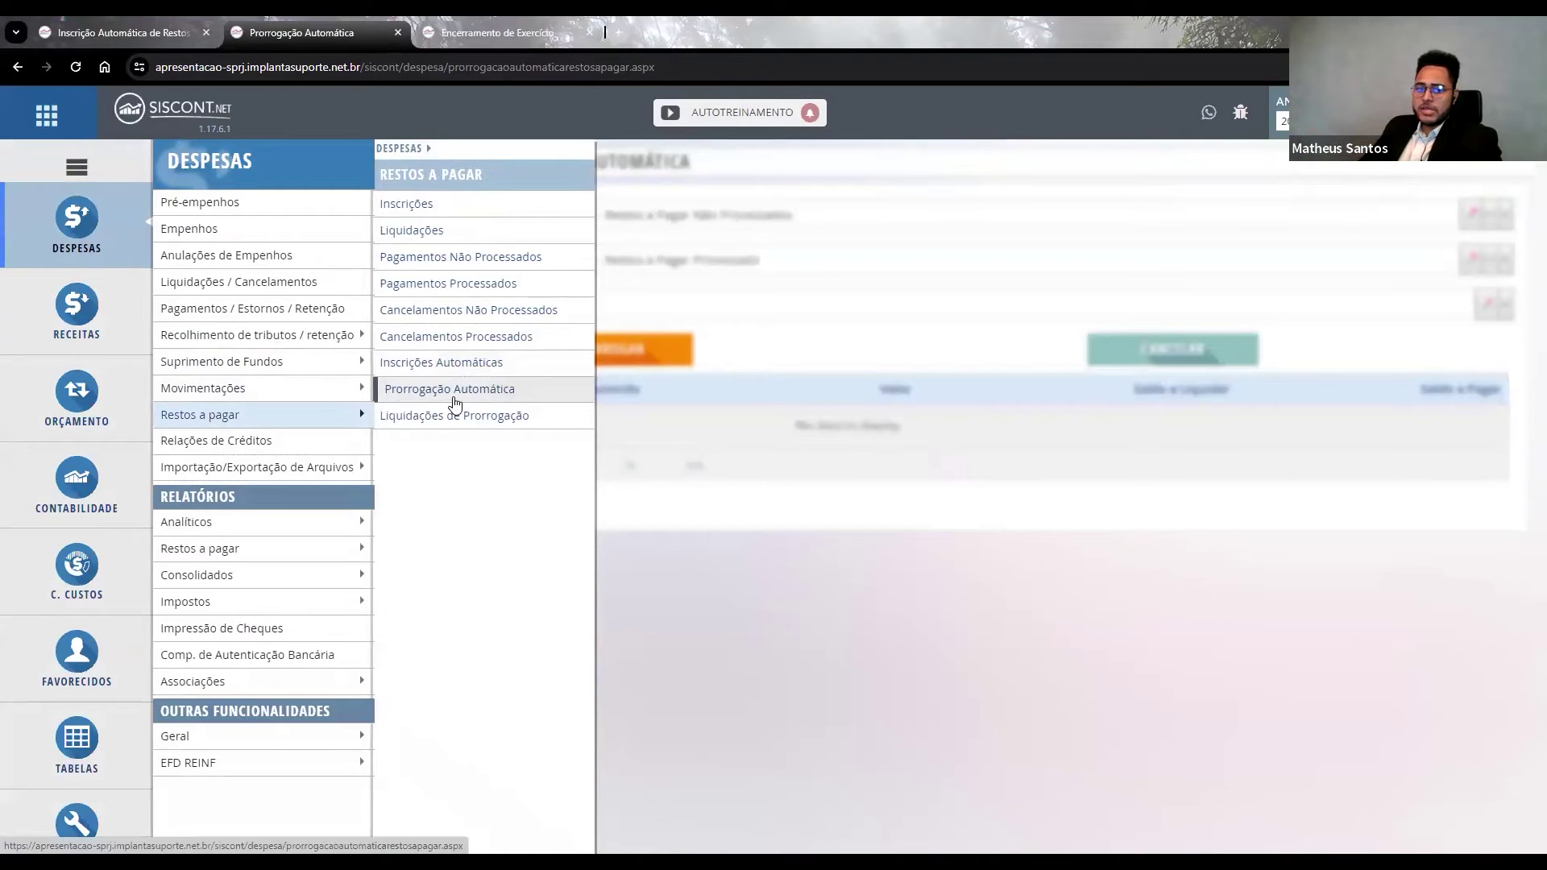
{"action": "left_click", "coordinate": [111, 235]}
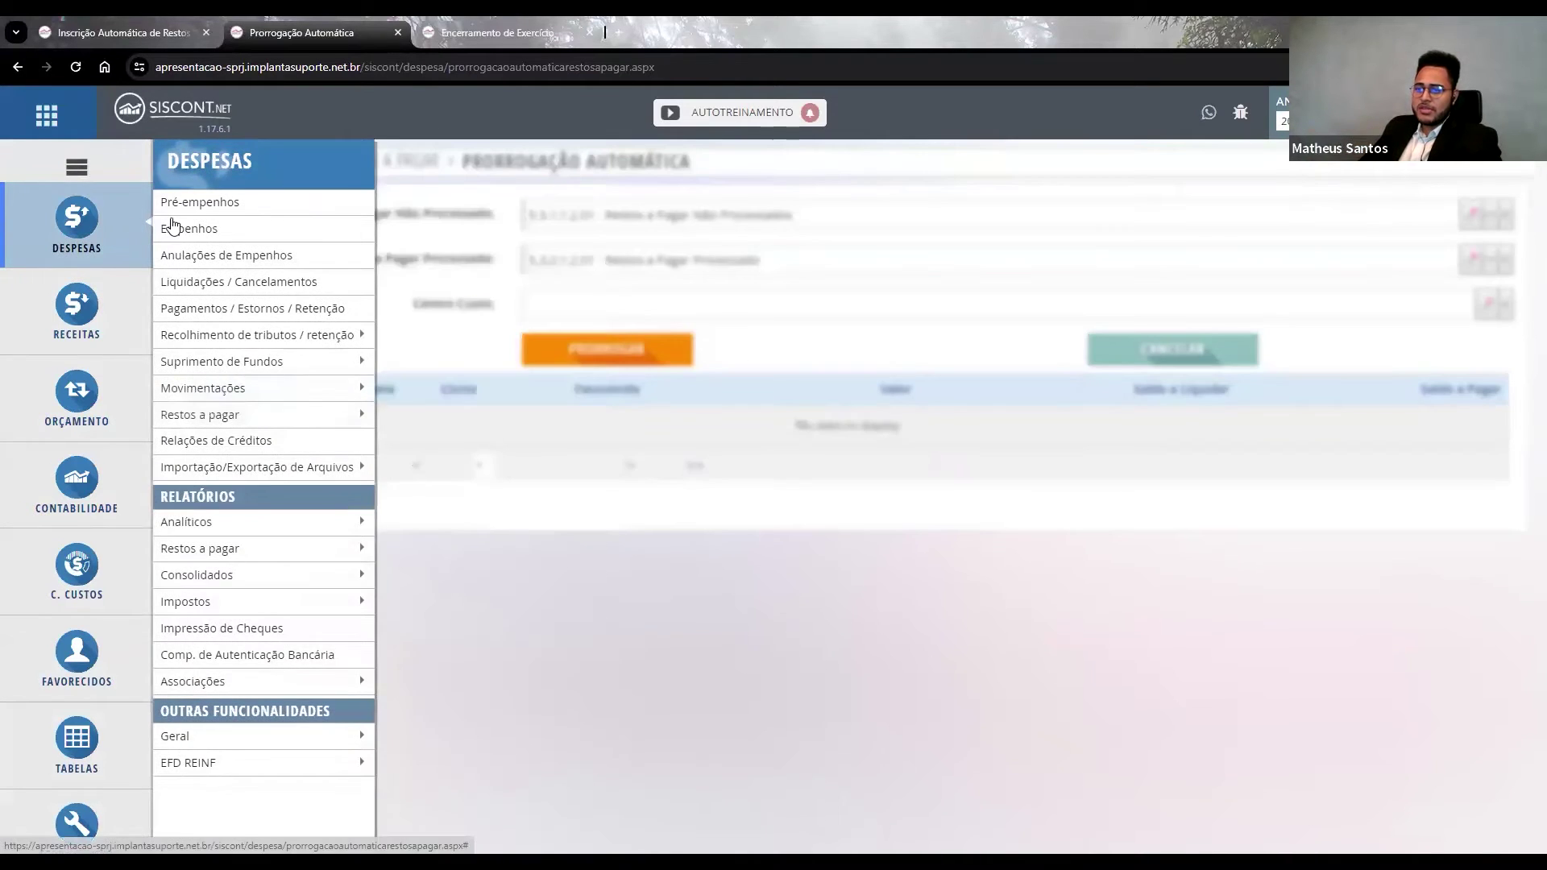
{"action": "mouse_move", "coordinate": [310, 371]}
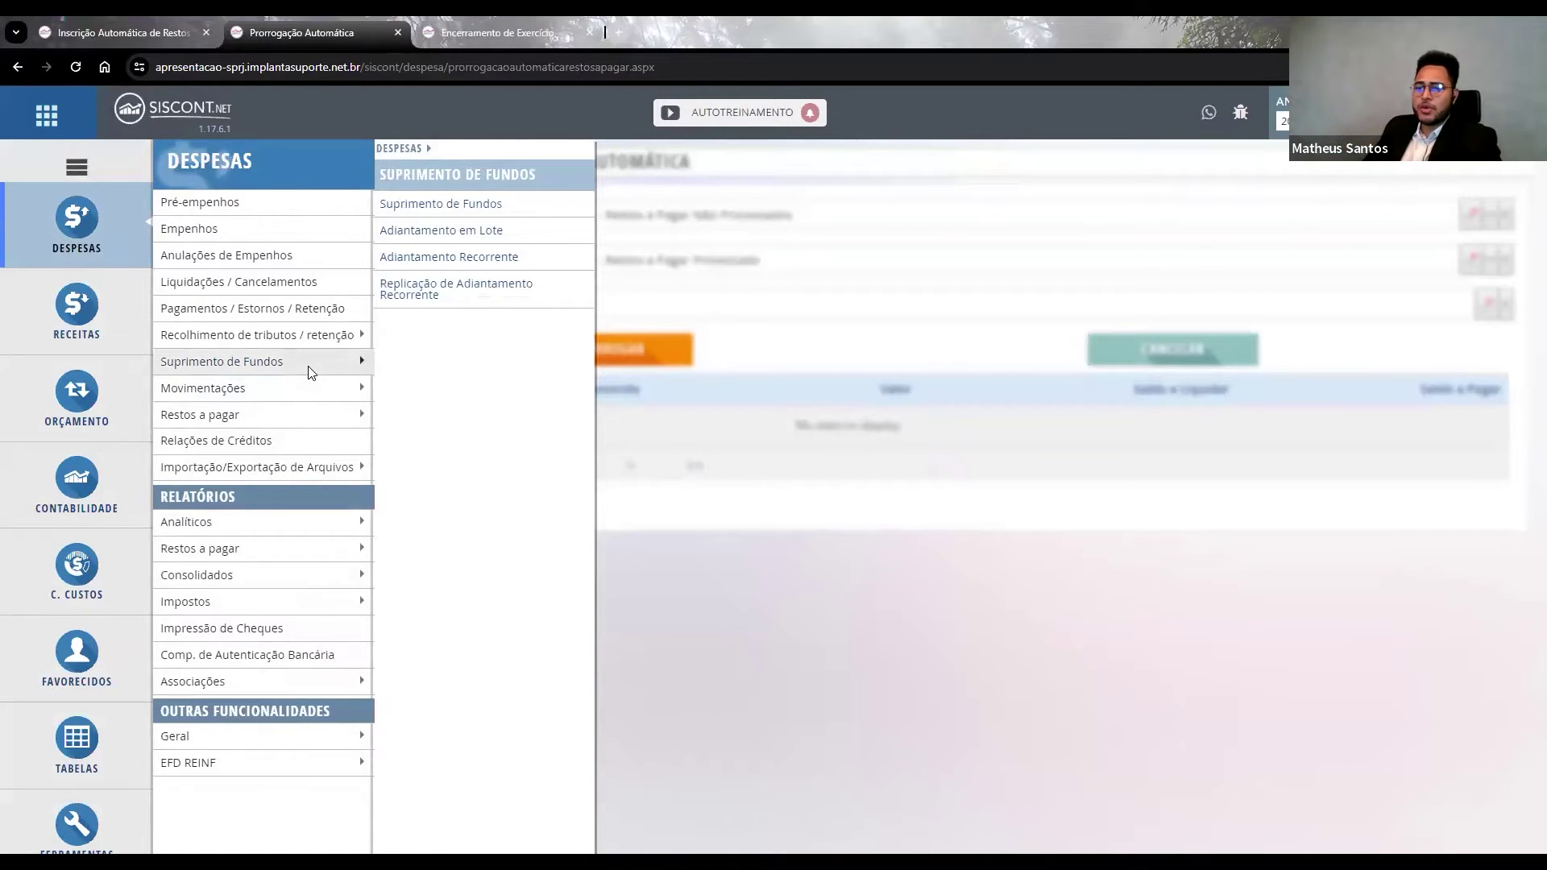
{"action": "left_click", "coordinate": [77, 482]}
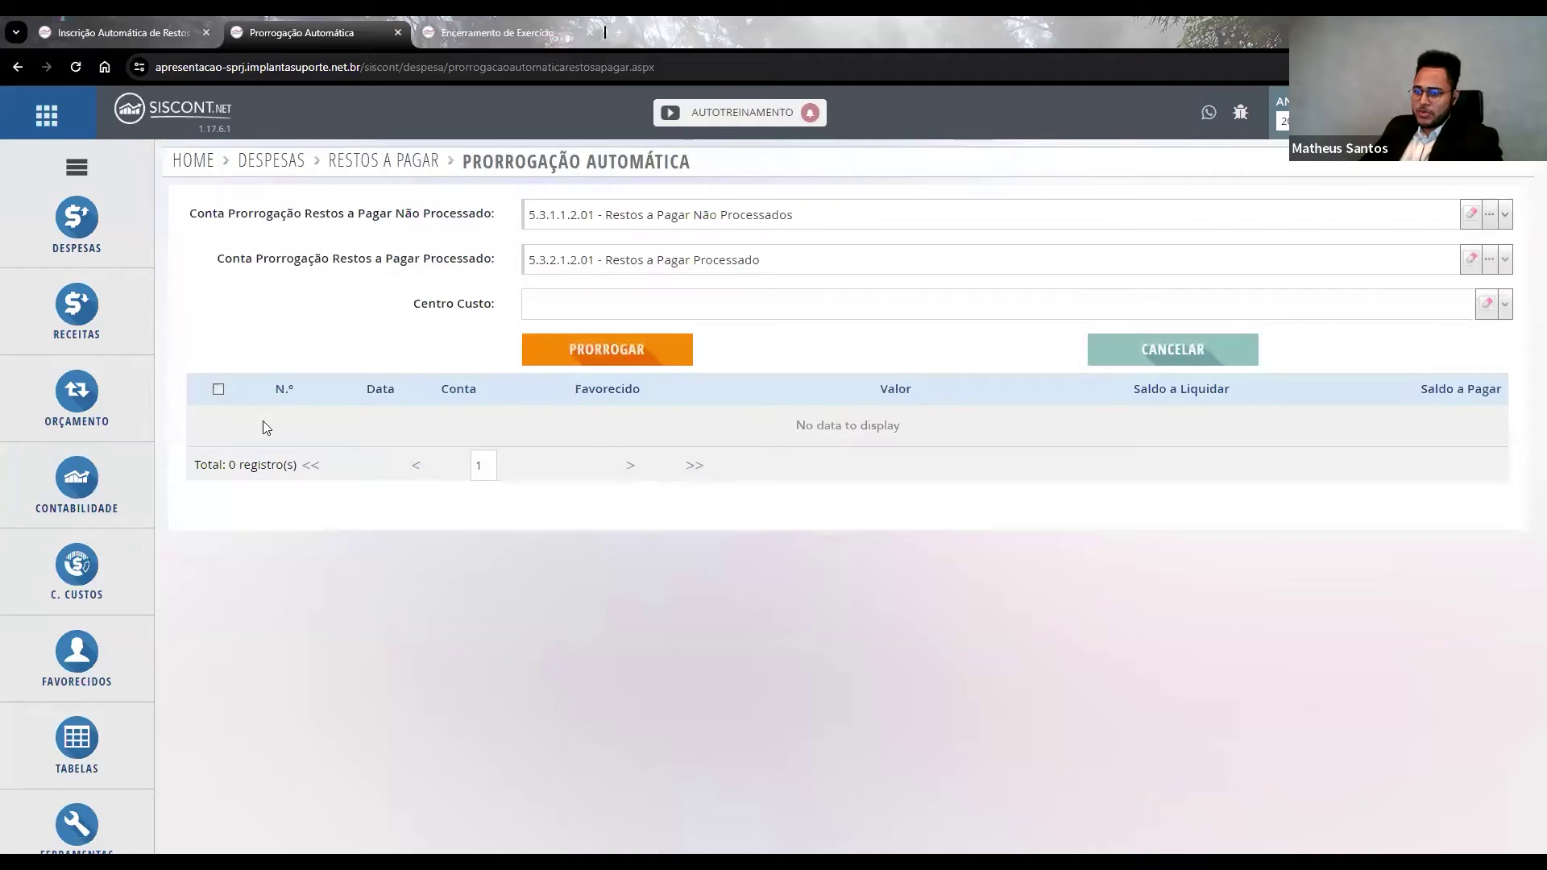
{"action": "left_click", "coordinate": [95, 429]}
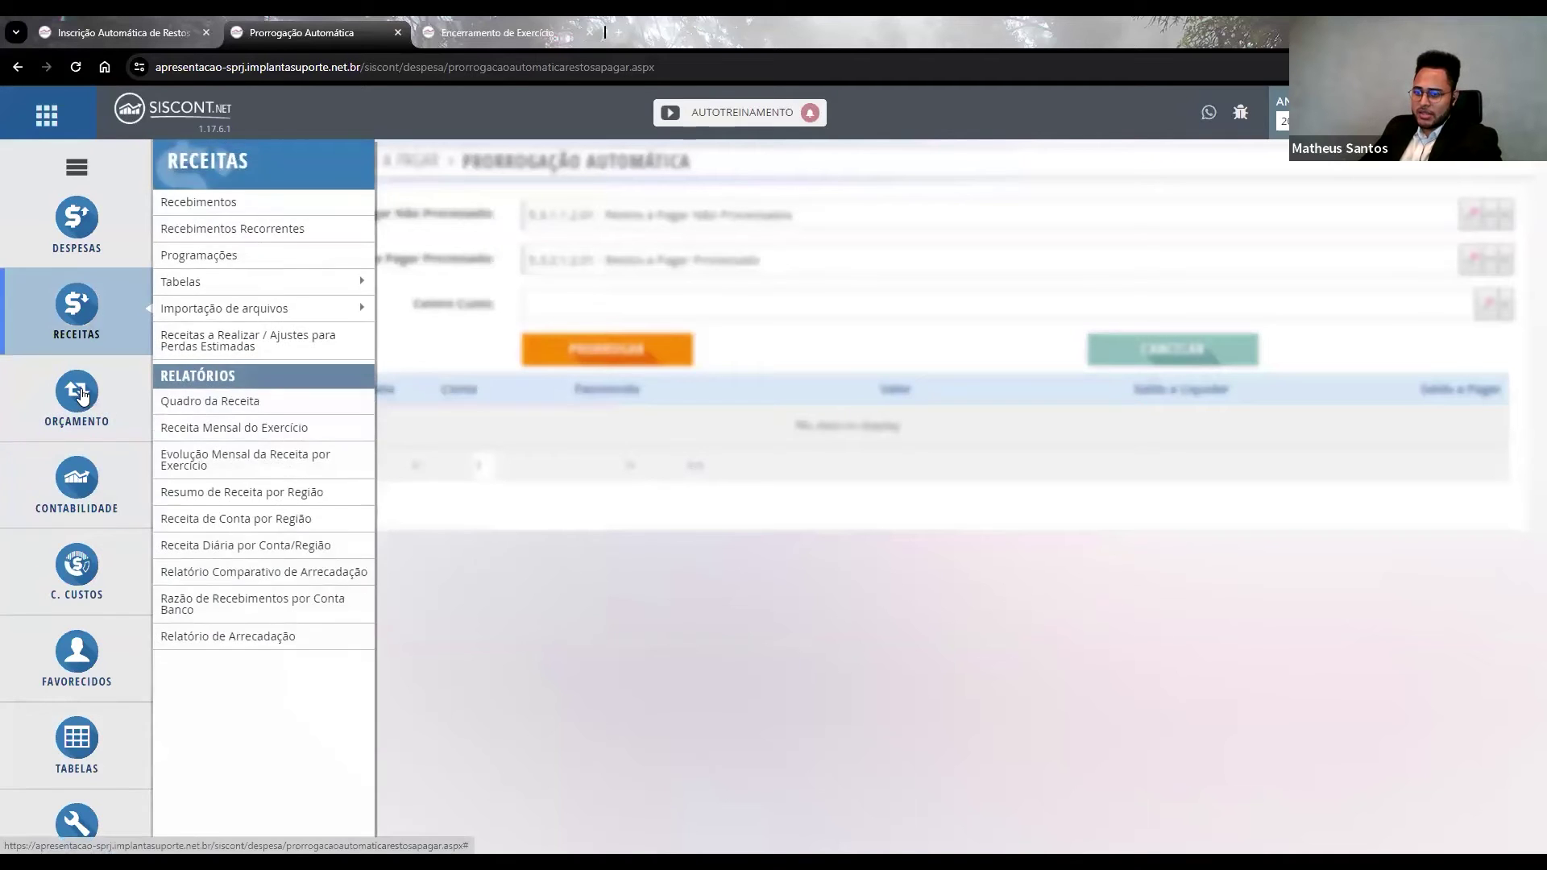
{"action": "left_click", "coordinate": [34, 272]}
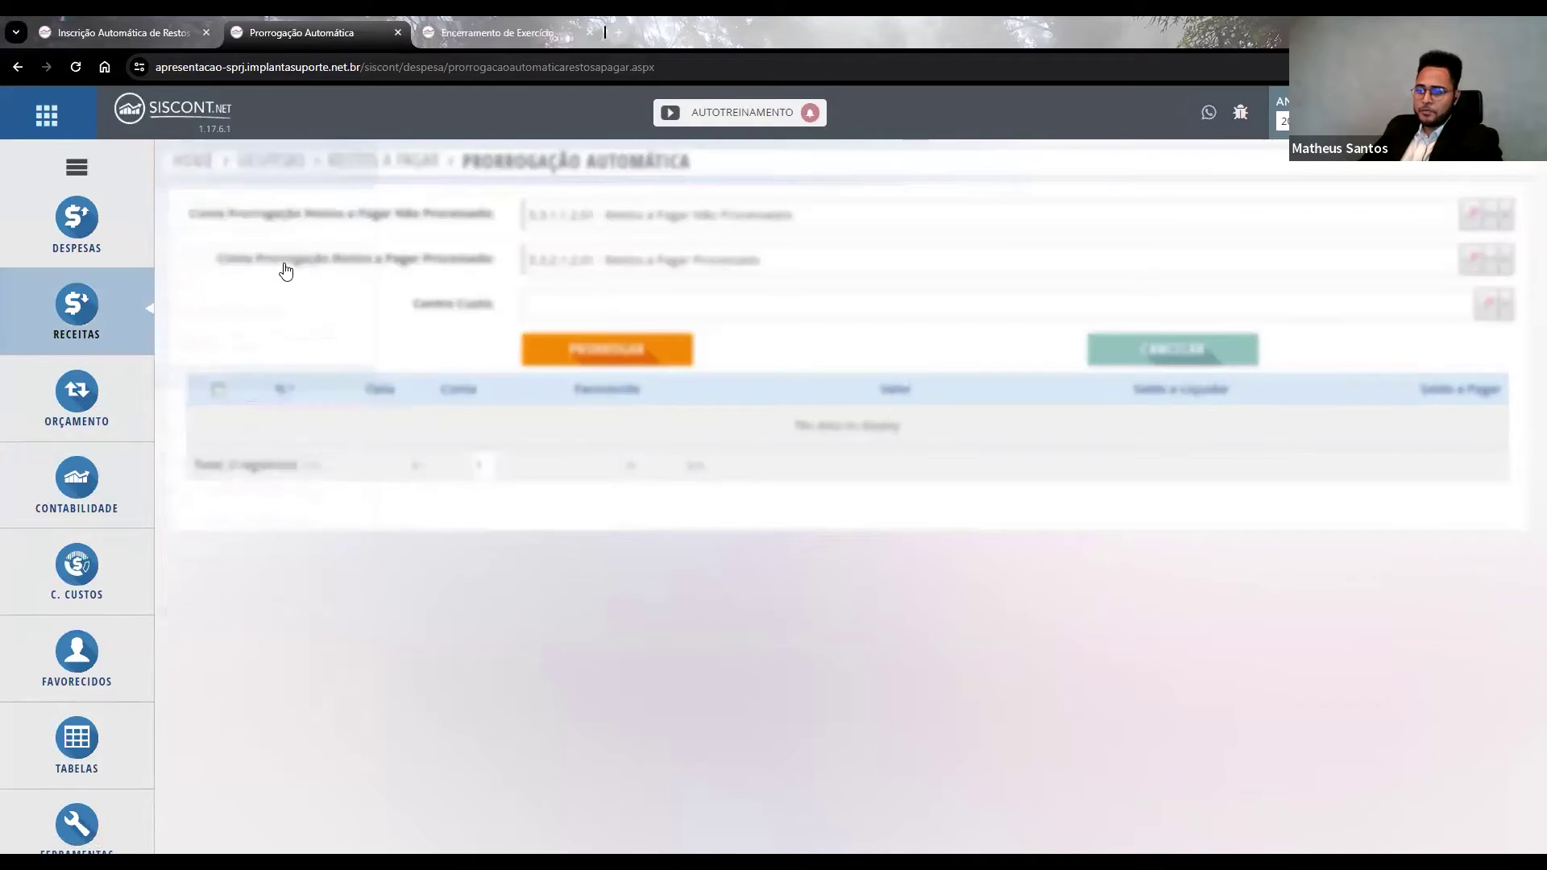
{"action": "left_click", "coordinate": [148, 252]}
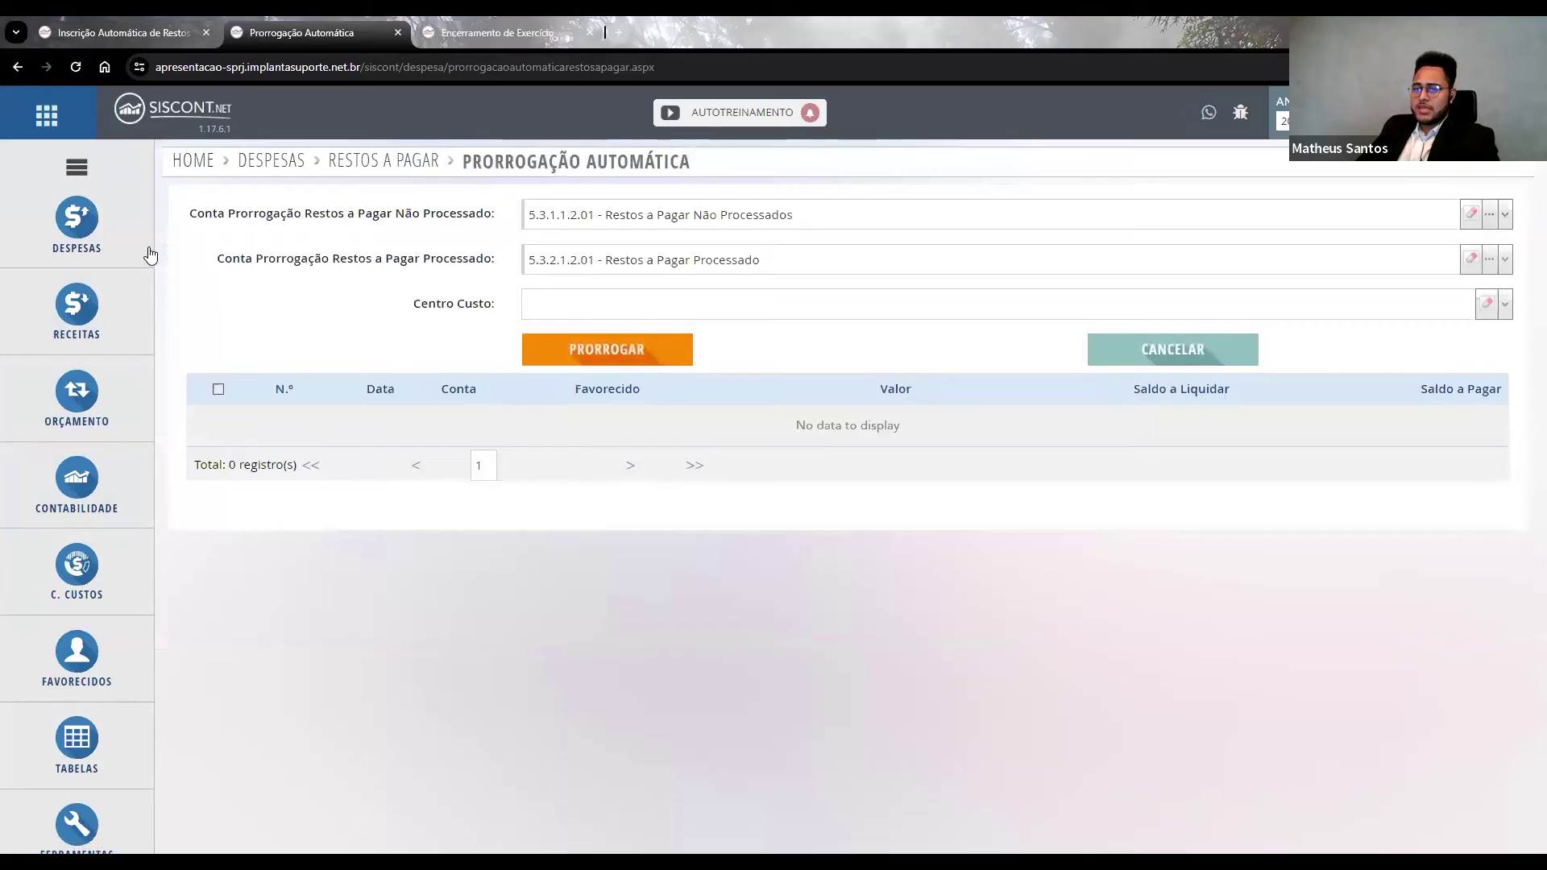
{"action": "mouse_move", "coordinate": [241, 336]}
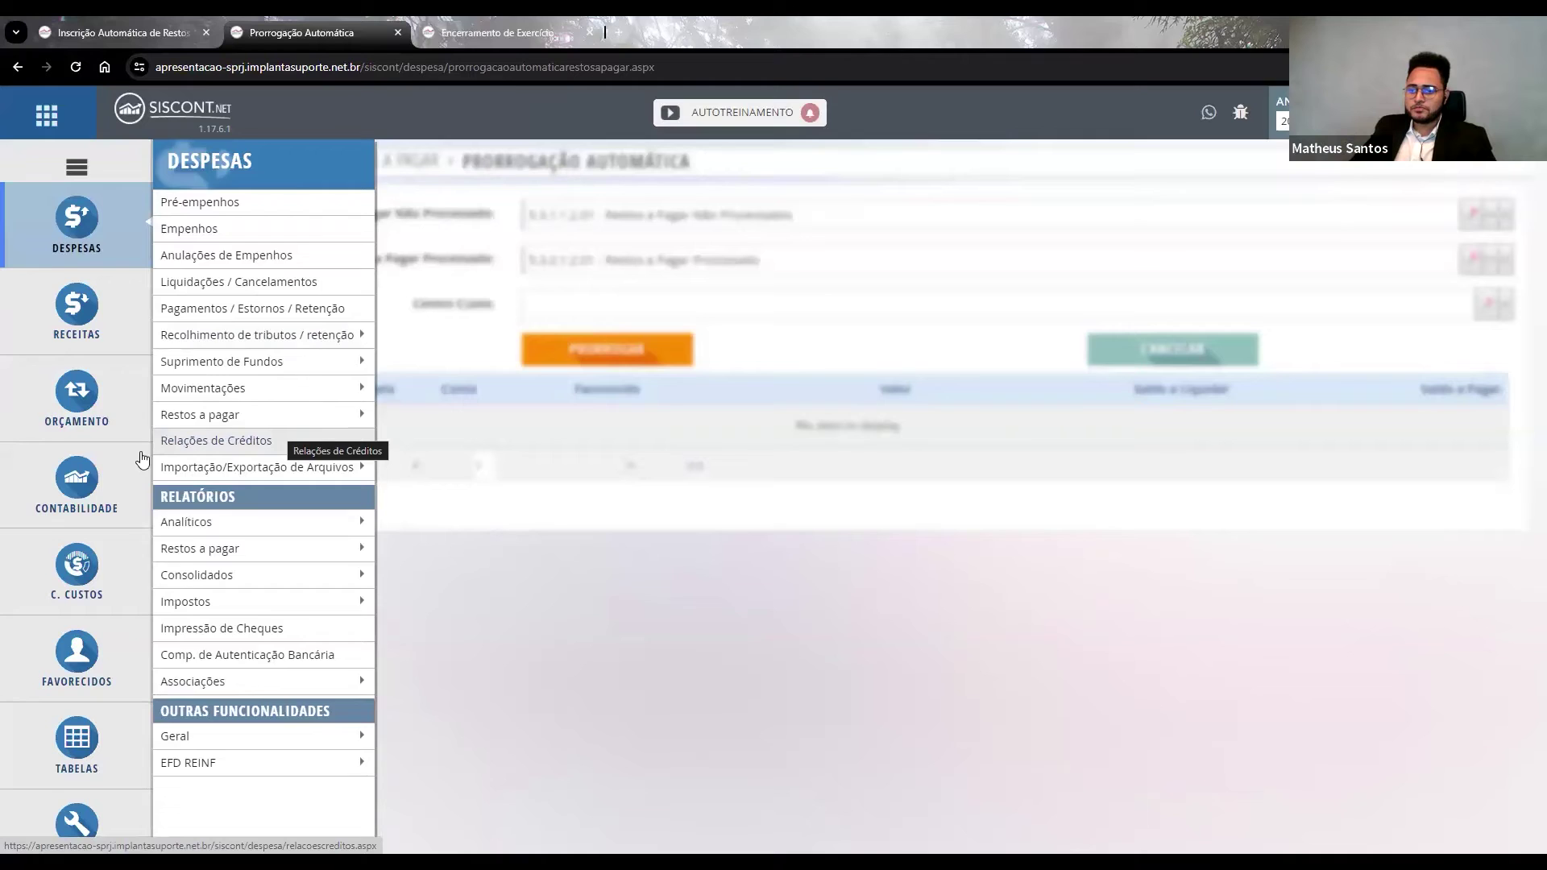
Open the Balanço Financeiro report and set its period from 01/01/2023 to 31/12/2023.
{"action": "left_click", "coordinate": [80, 484]}
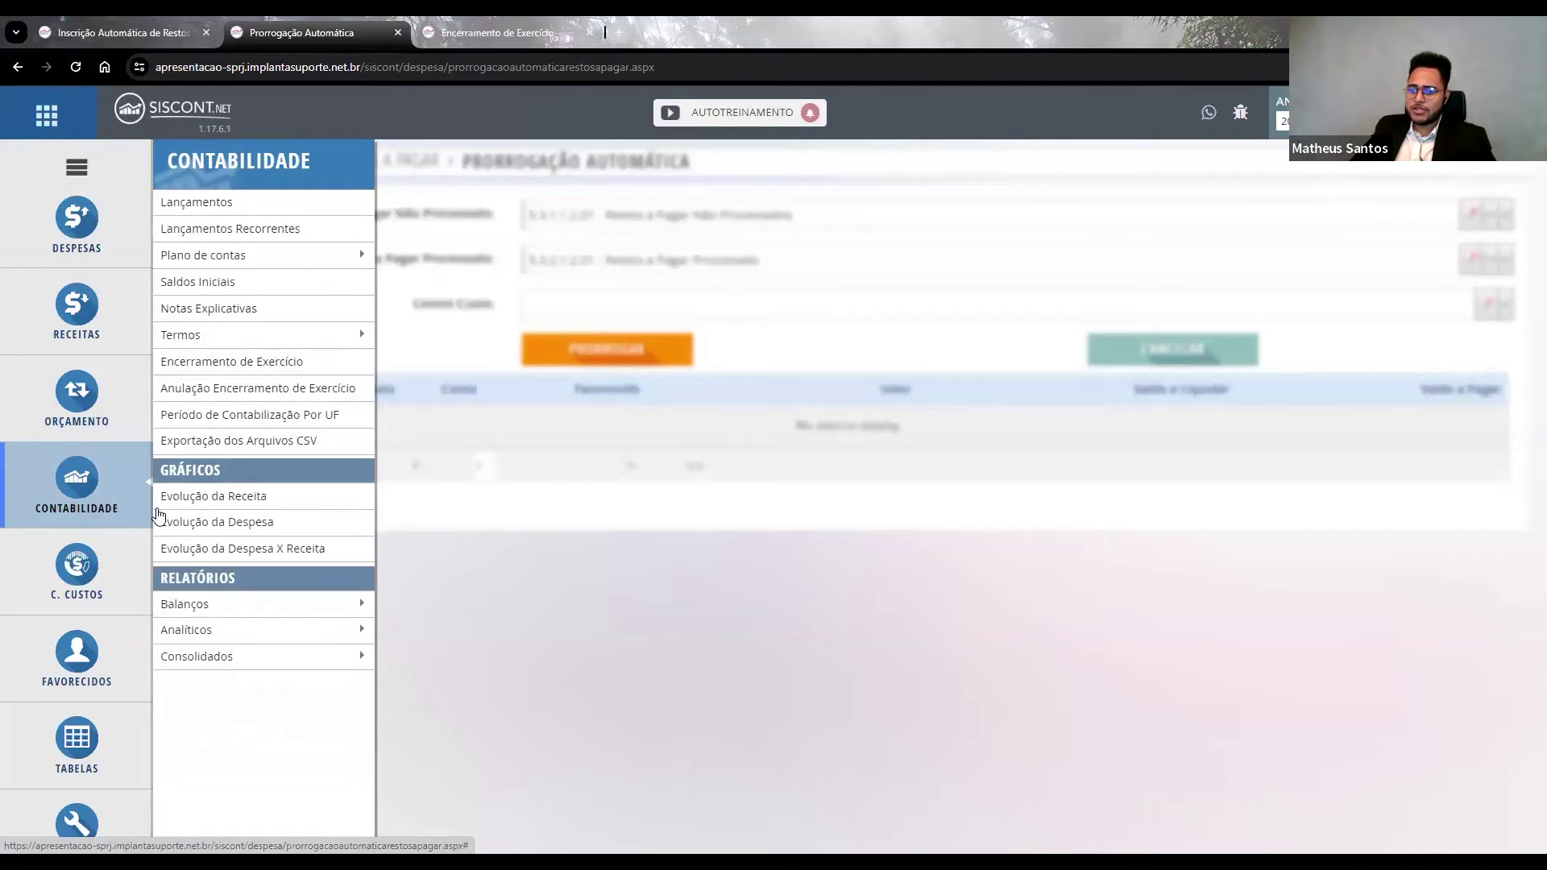
{"action": "mouse_move", "coordinate": [230, 598]}
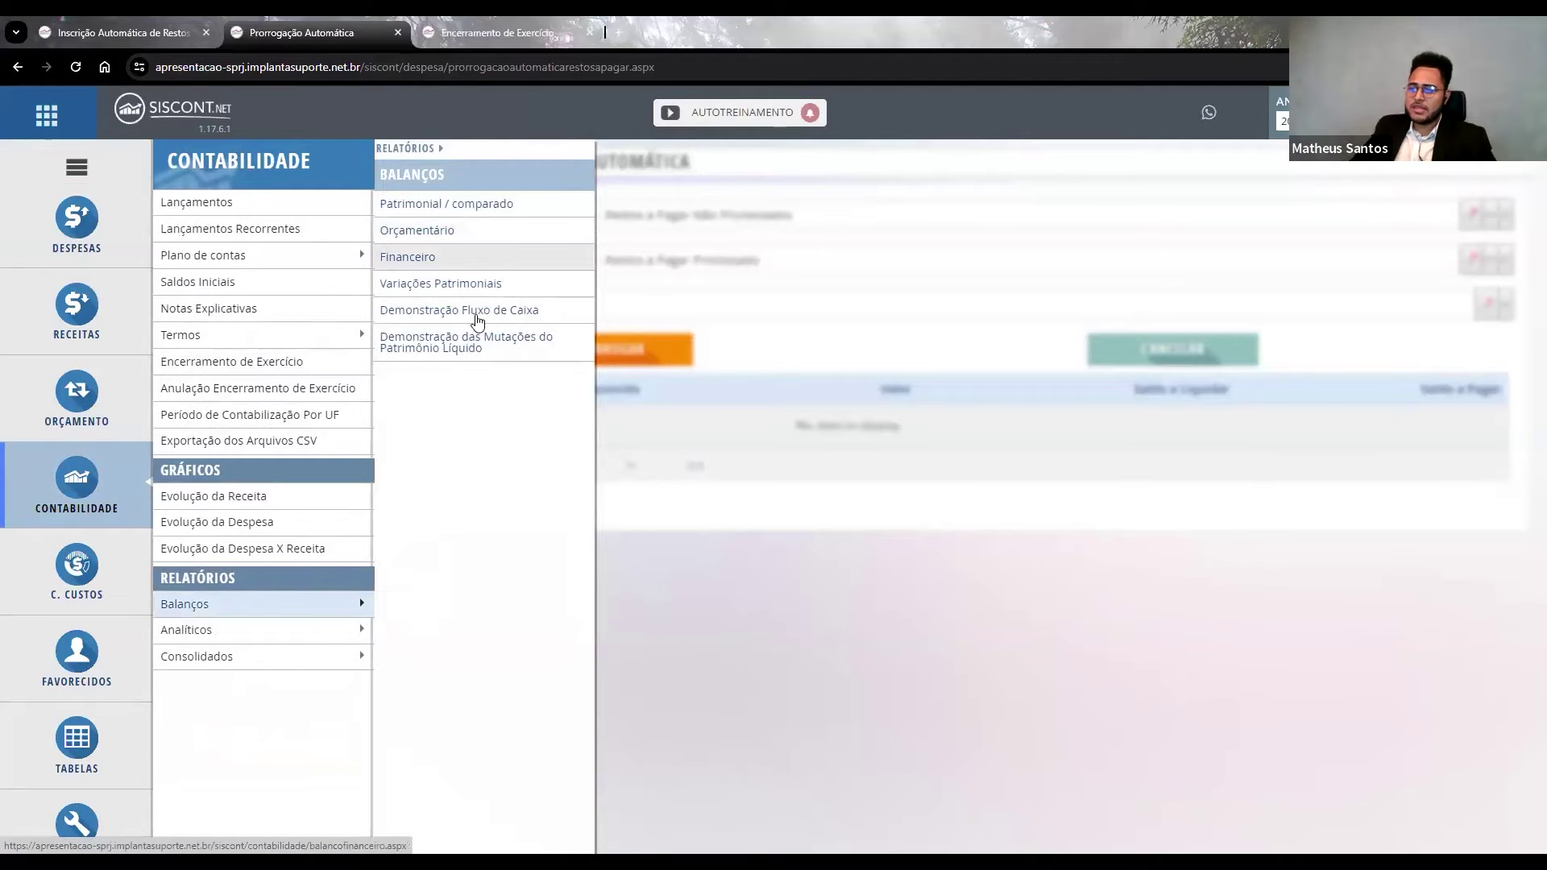
{"action": "mouse_move", "coordinate": [363, 656]}
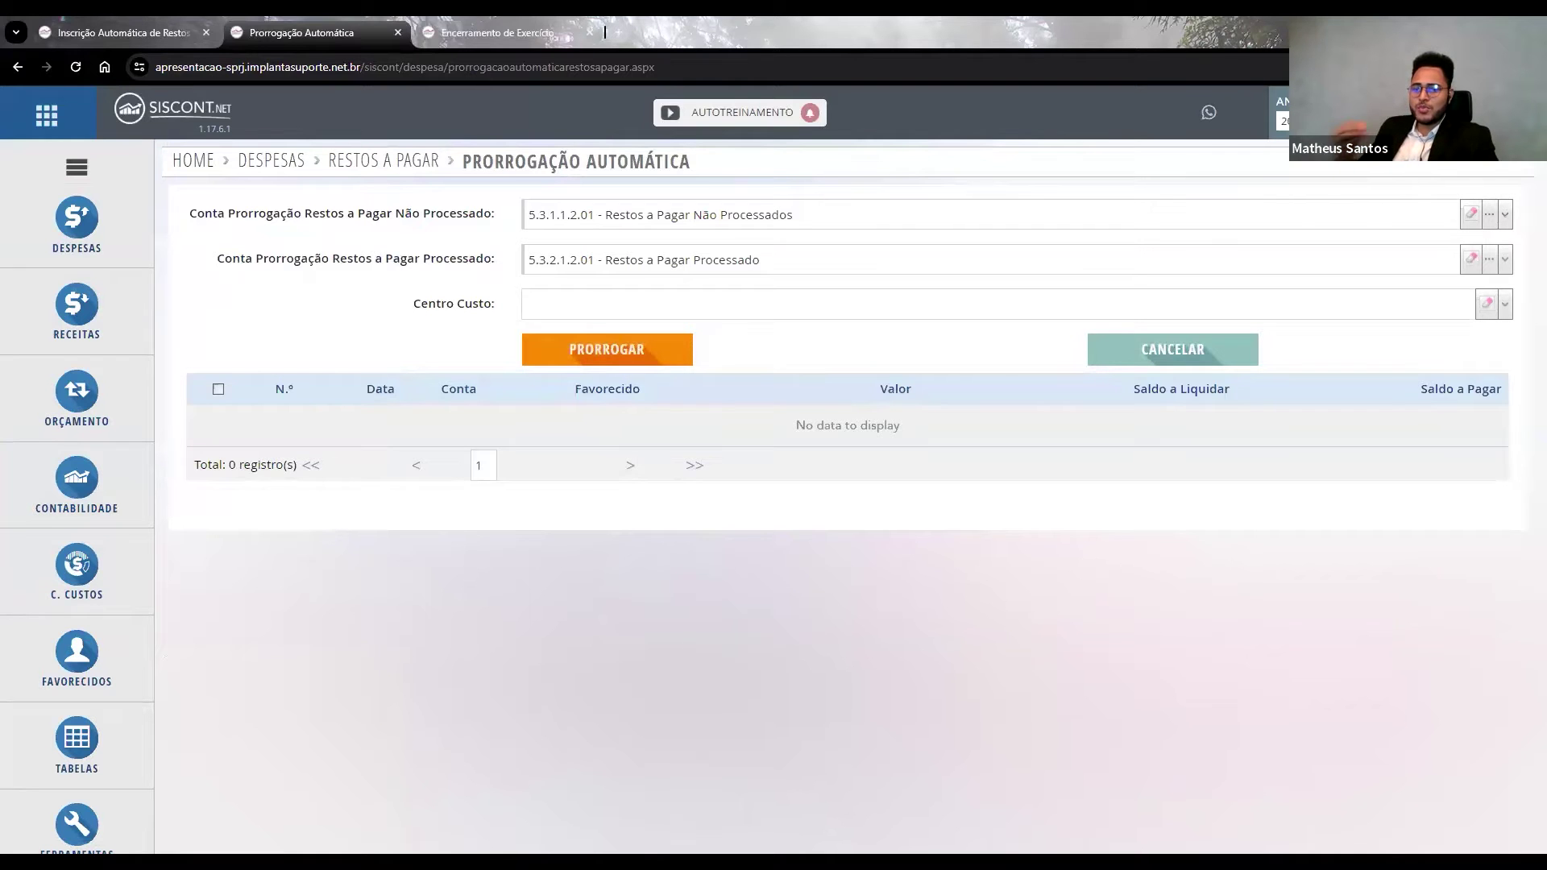
{"action": "mouse_move", "coordinate": [92, 489]}
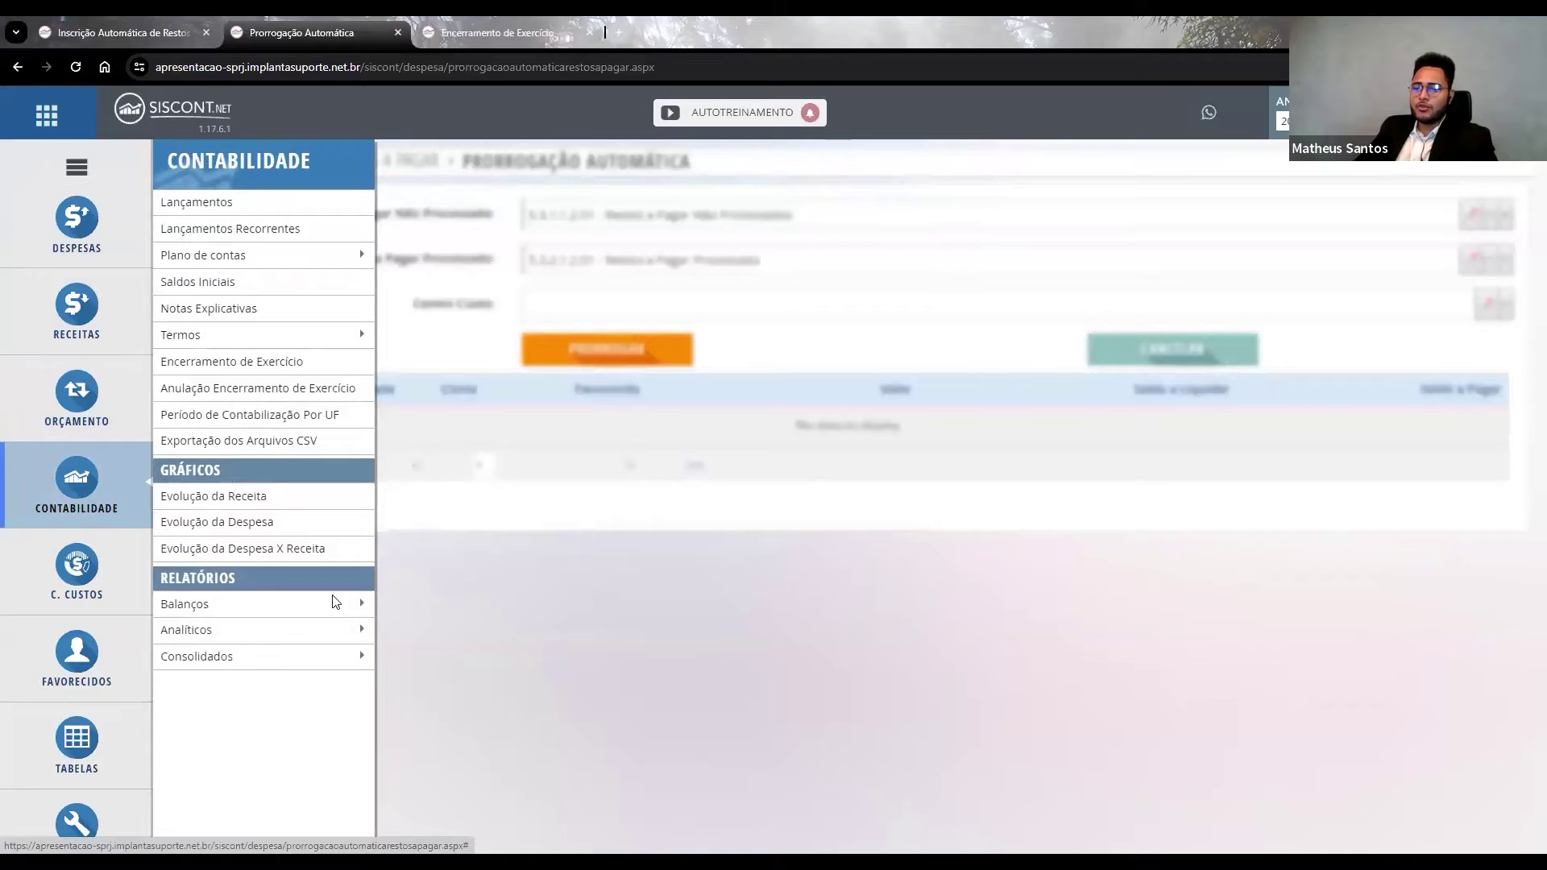
{"action": "mouse_move", "coordinate": [335, 605]}
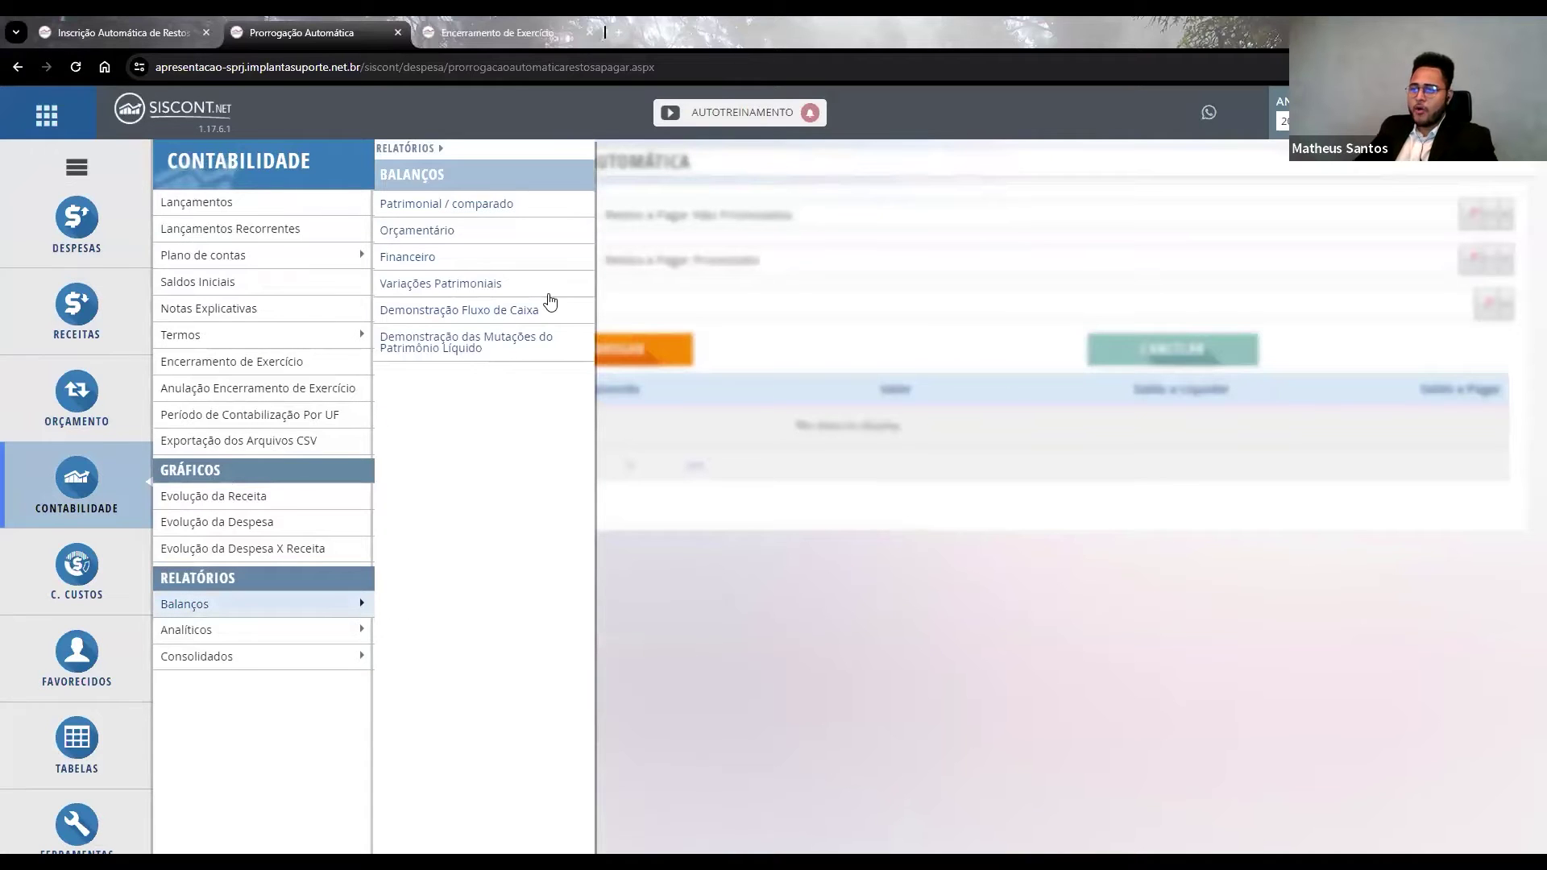
{"action": "left_click", "coordinate": [465, 266]}
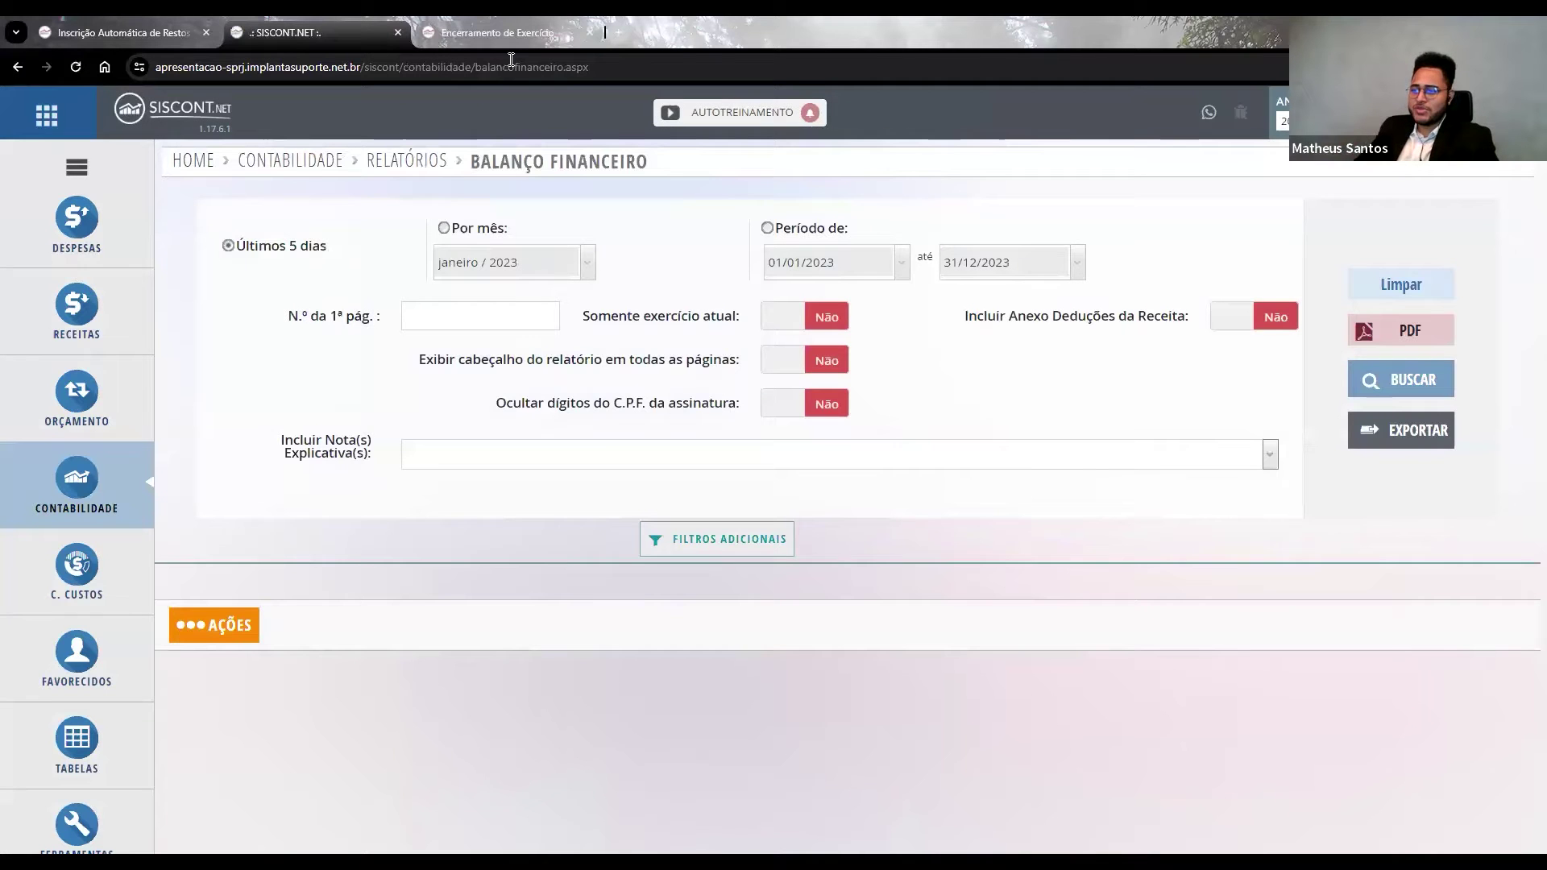
{"action": "left_click", "coordinate": [767, 228]}
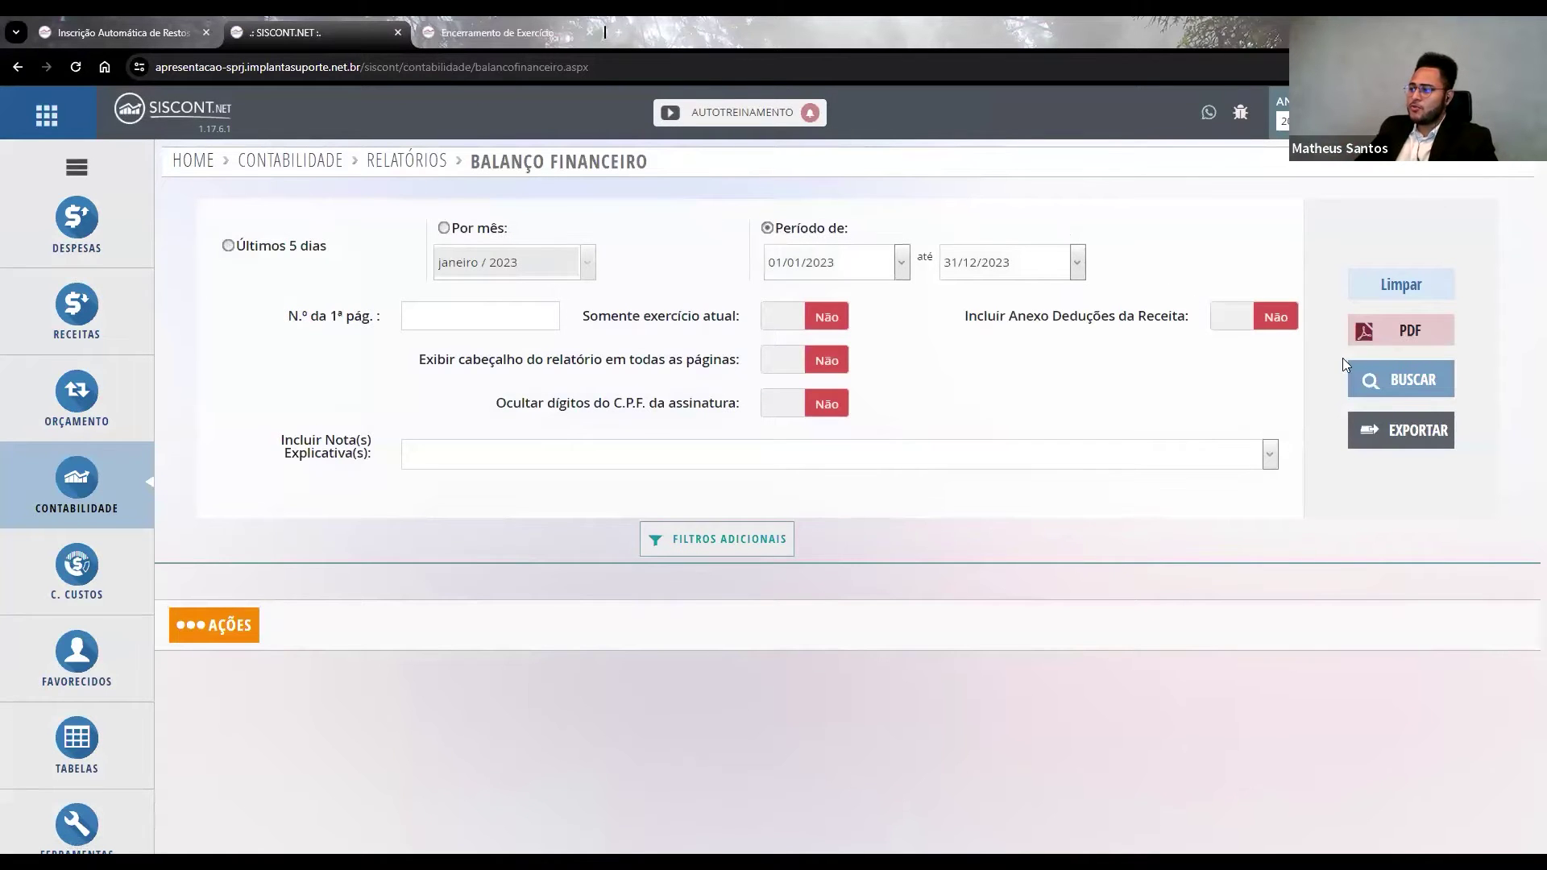
{"action": "left_click", "coordinate": [954, 267]}
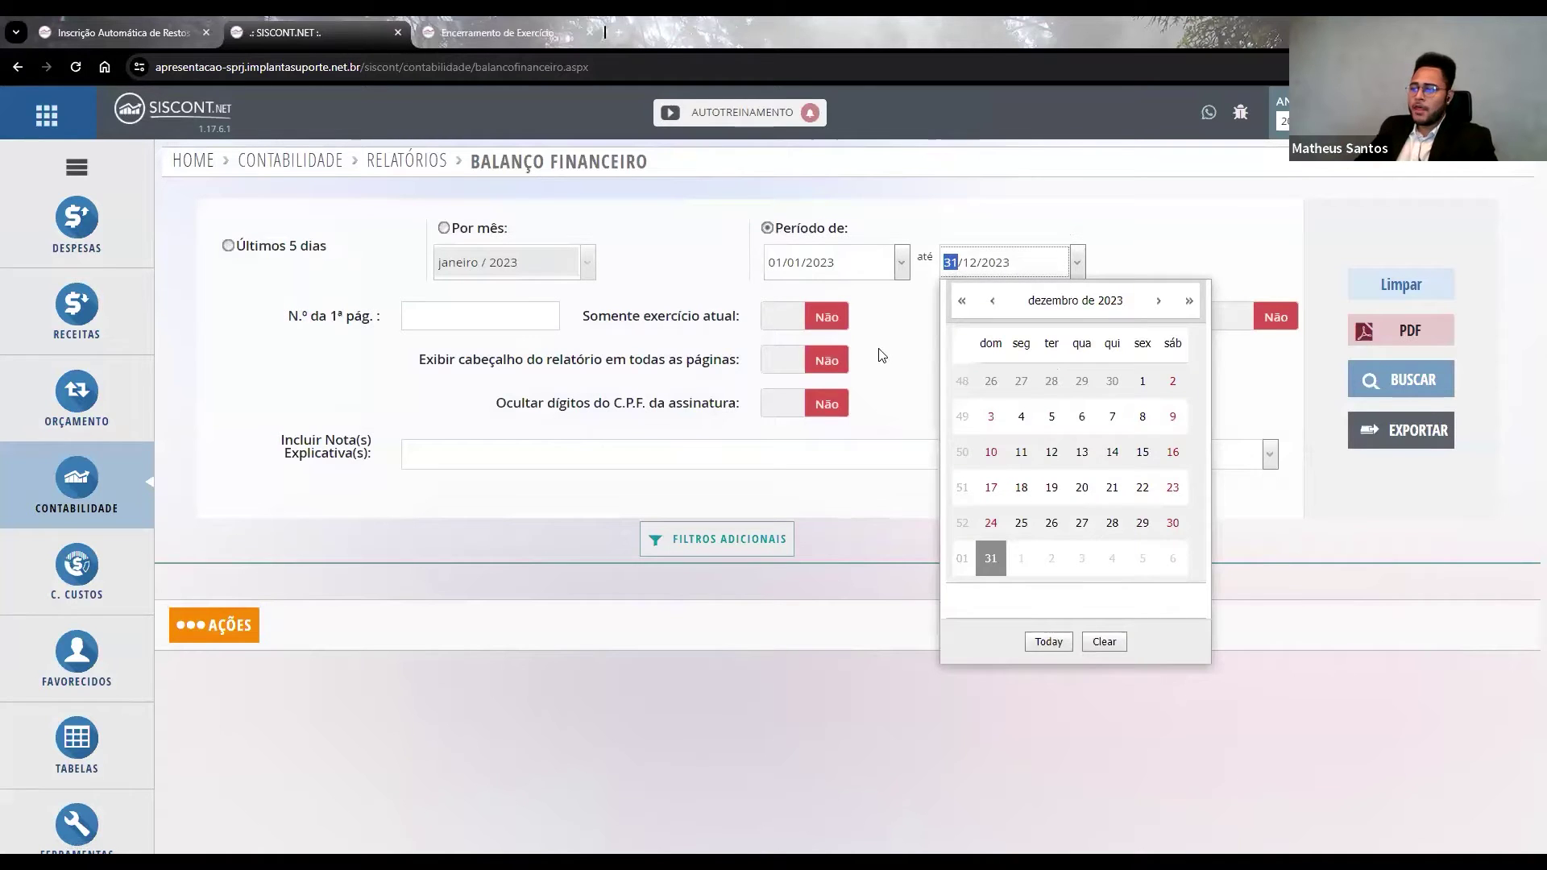
{"action": "left_click", "coordinate": [906, 351]}
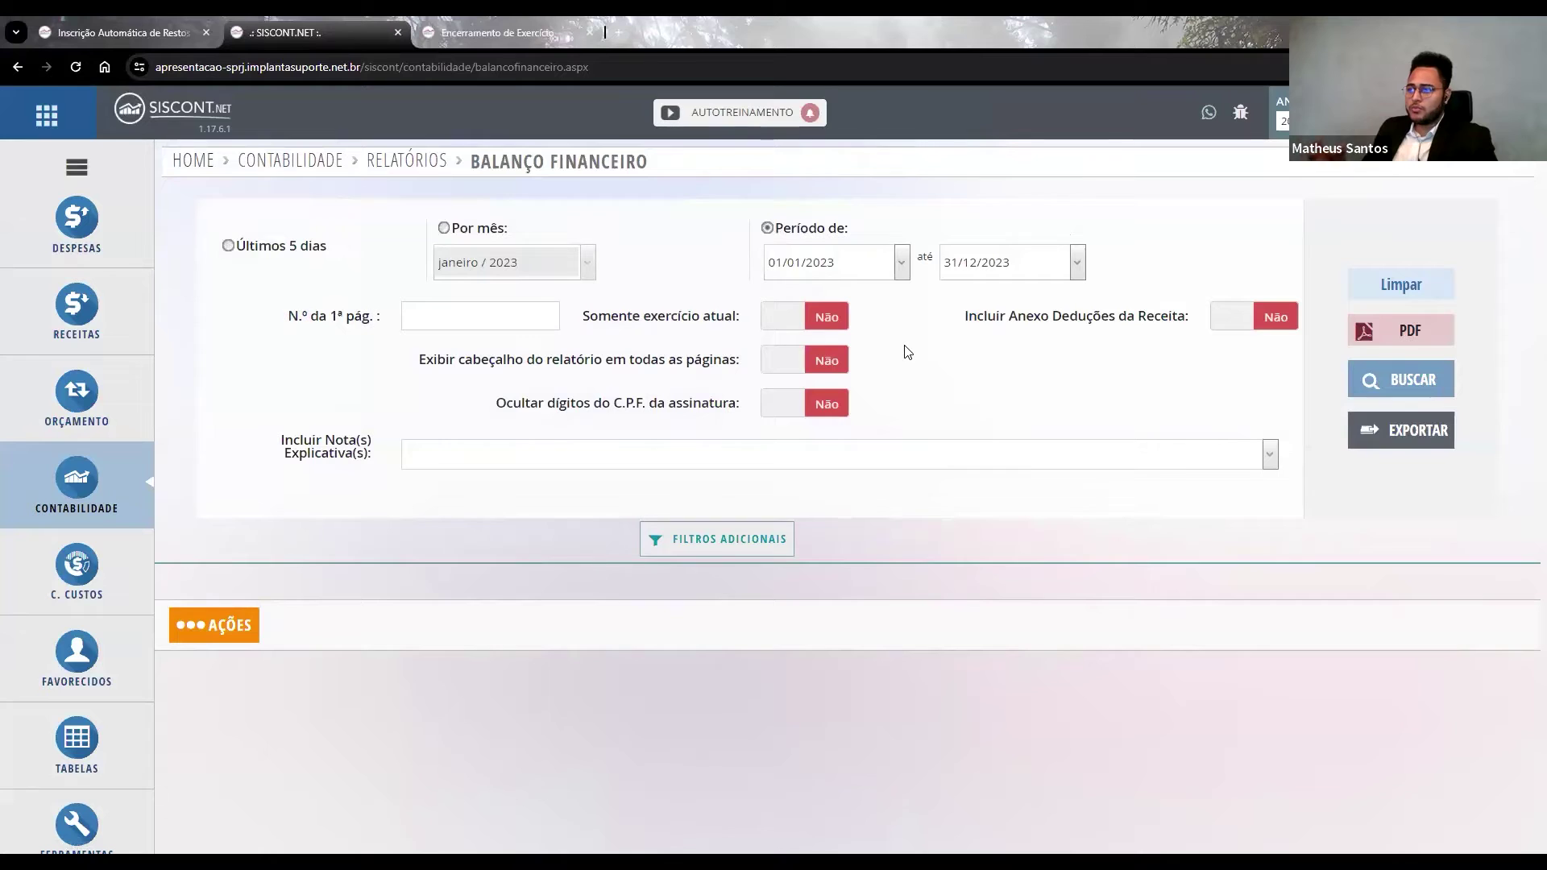
Open the Plano de Contas in a separate browser tab and switch to it.
{"action": "left_click", "coordinate": [105, 466]}
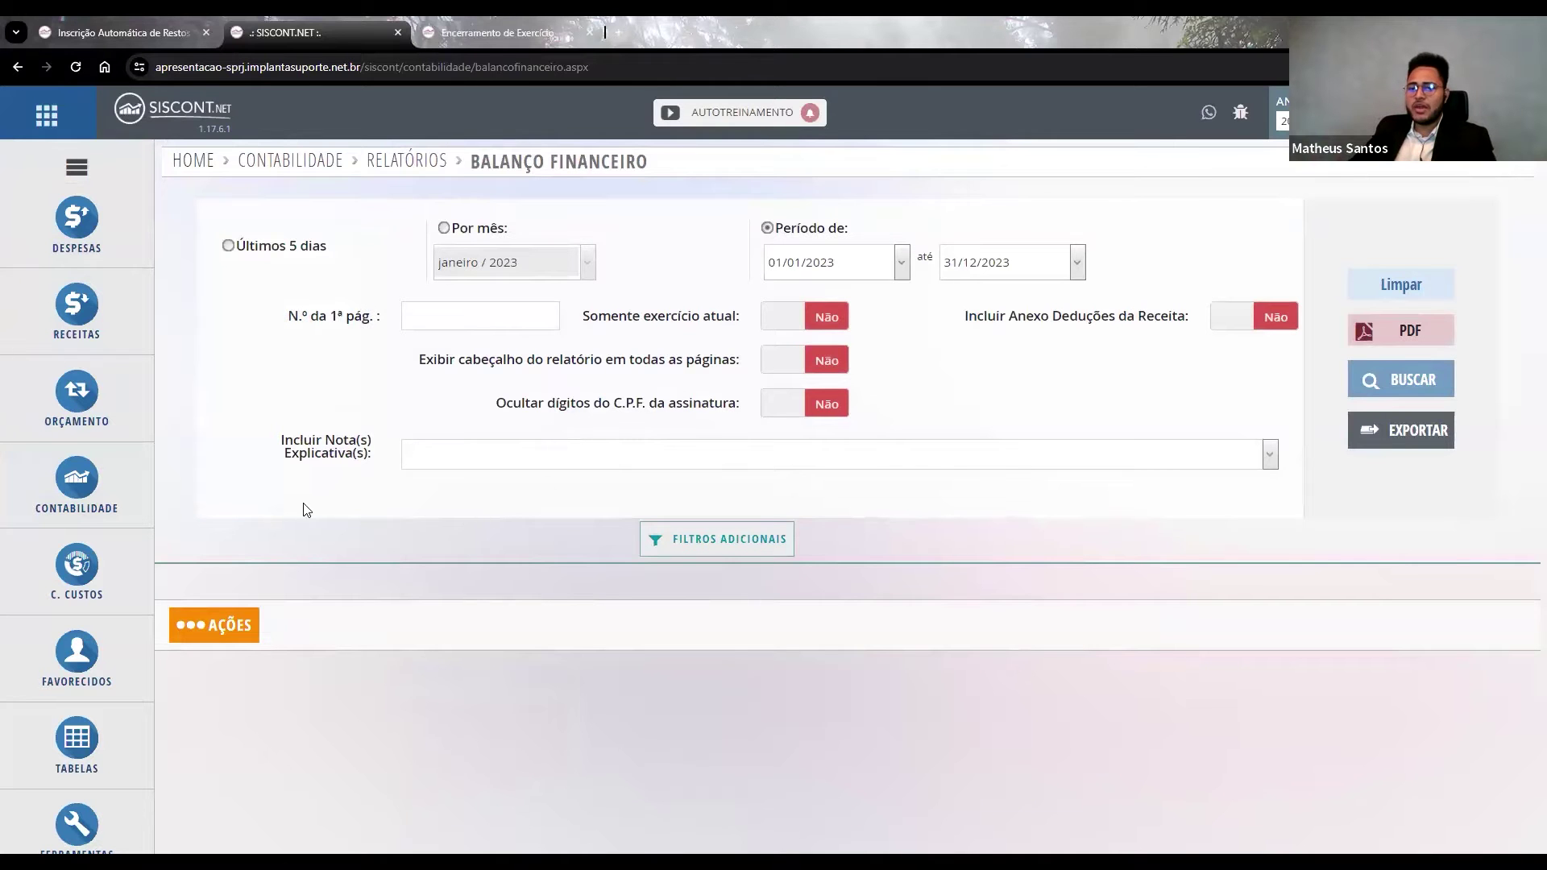
{"action": "left_click", "coordinate": [75, 516]}
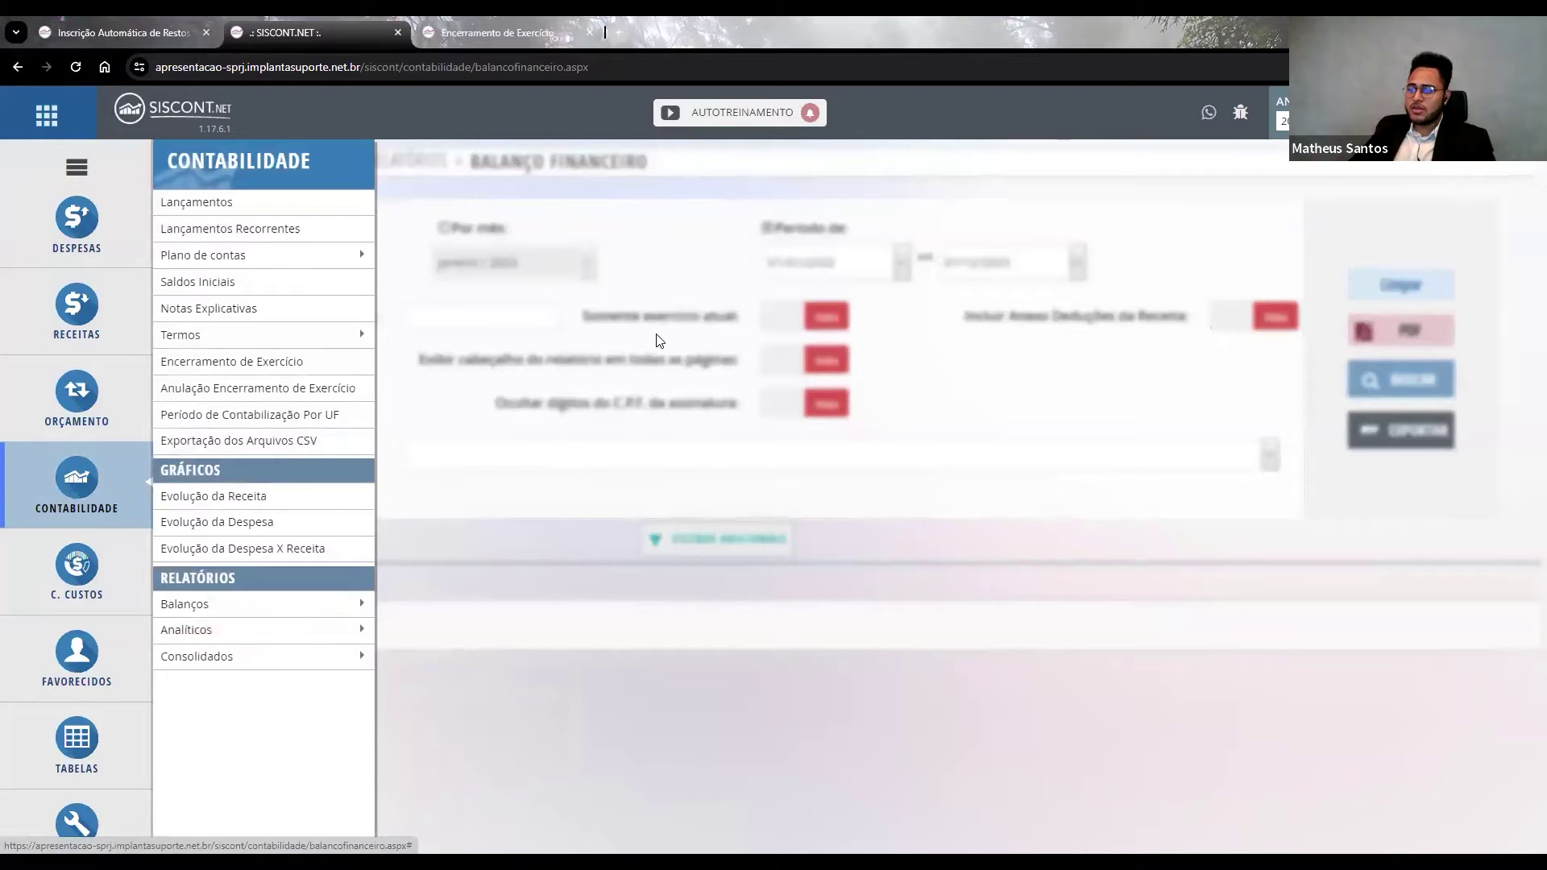
{"action": "left_click", "coordinate": [973, 637]}
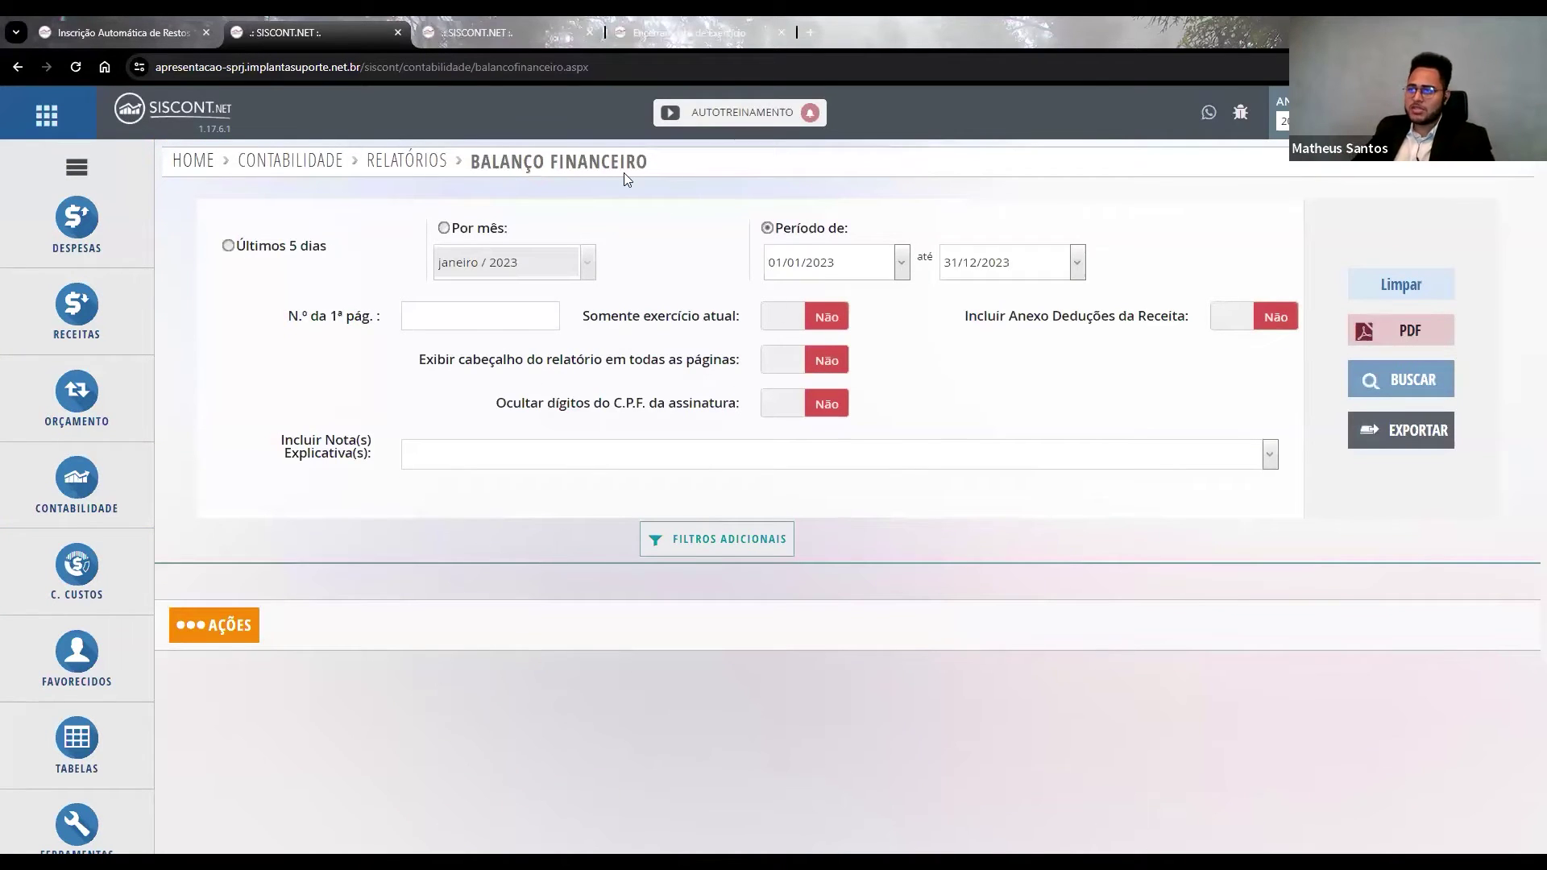
{"action": "left_click", "coordinate": [525, 34]}
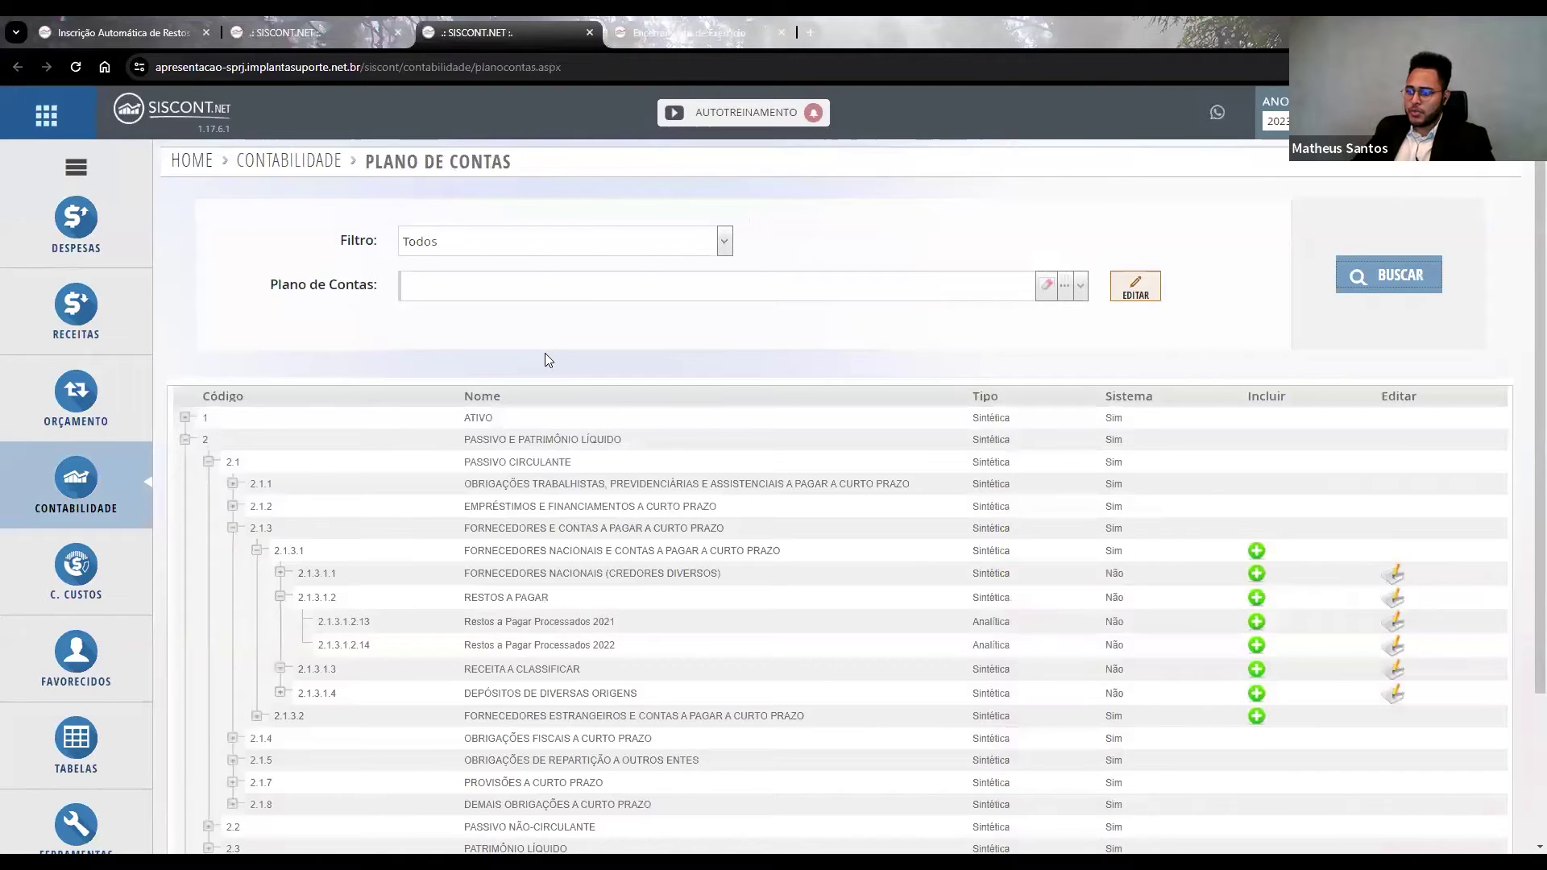
Expand the Ativo branch down to Bancos-C/Movimento and examine the bank accounts listed under it.
{"action": "scroll", "coordinate": [527, 464], "scroll_direction": "down", "scroll_amount": 2}
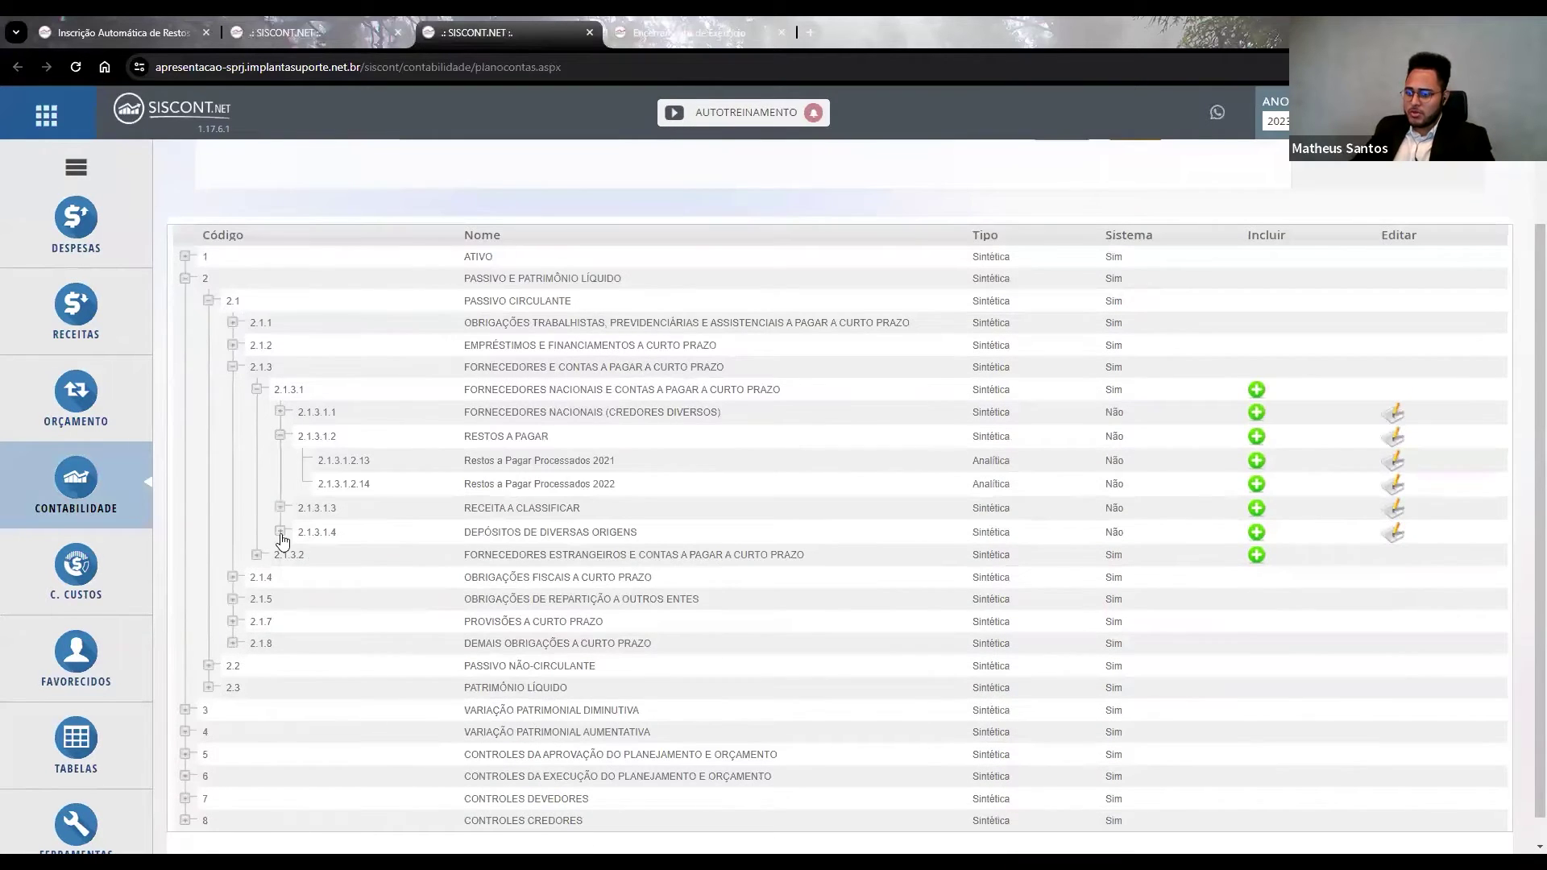
{"action": "scroll", "coordinate": [279, 542], "scroll_direction": "up", "scroll_amount": 1}
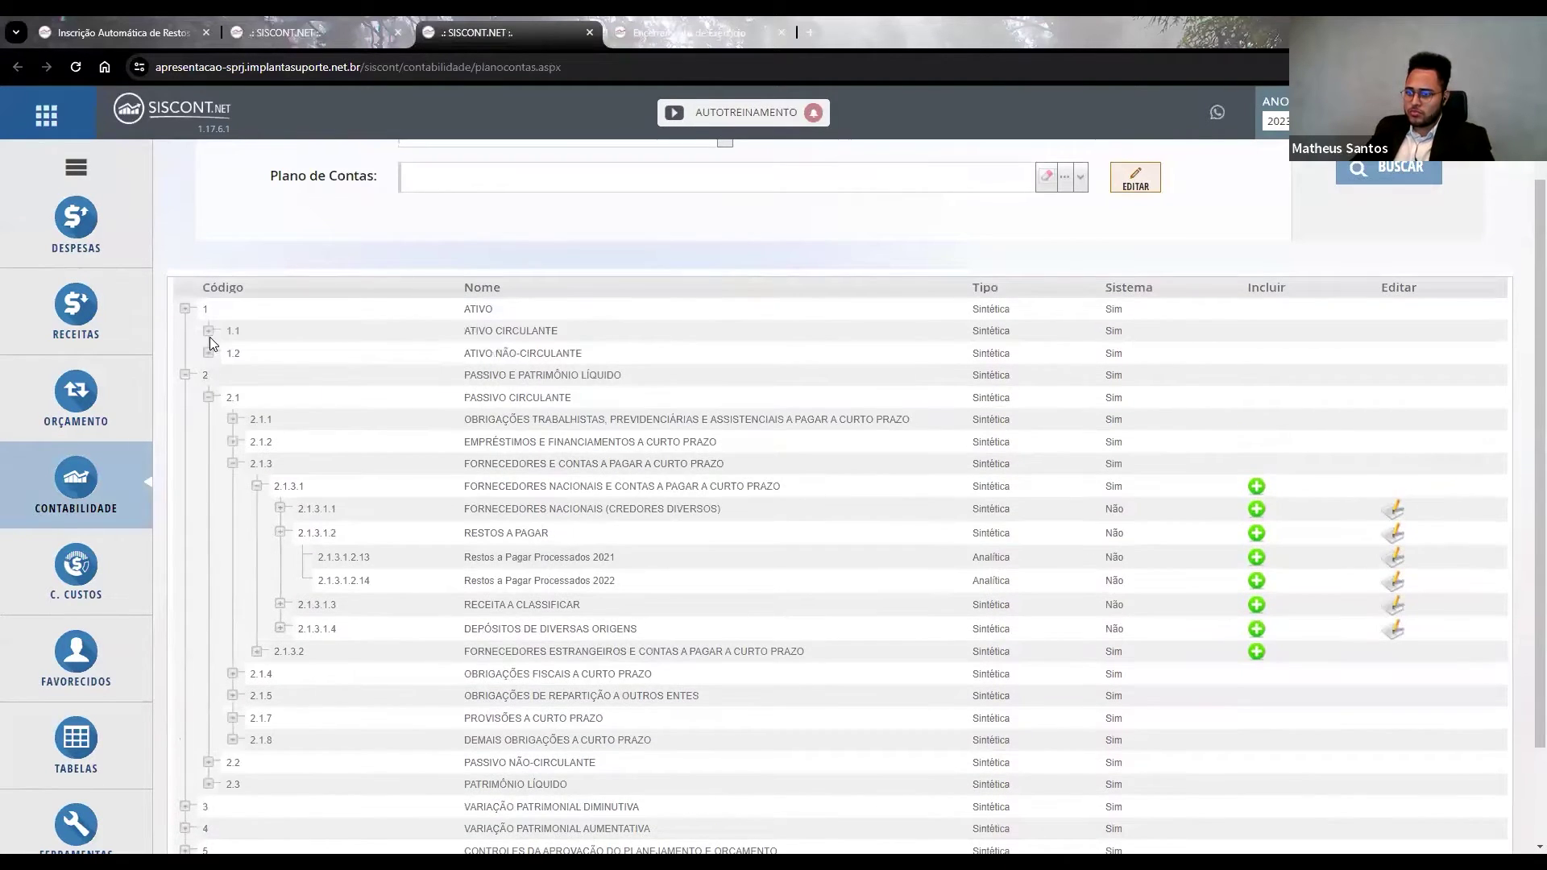
{"action": "left_click", "coordinate": [207, 331]}
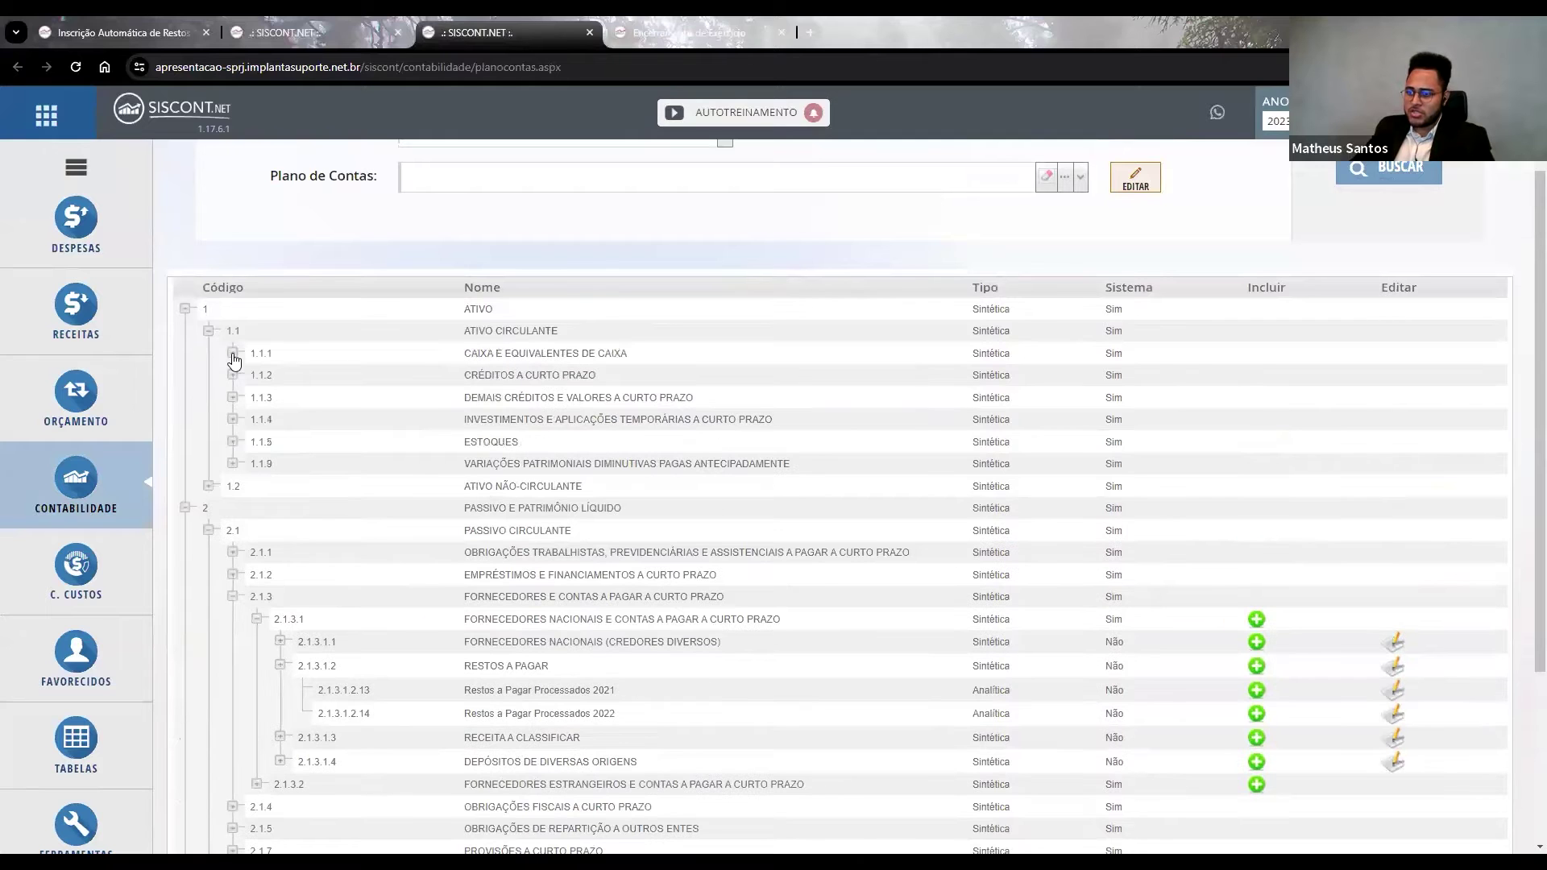
{"action": "left_click", "coordinate": [233, 353]}
{"action": "left_click", "coordinate": [257, 376]}
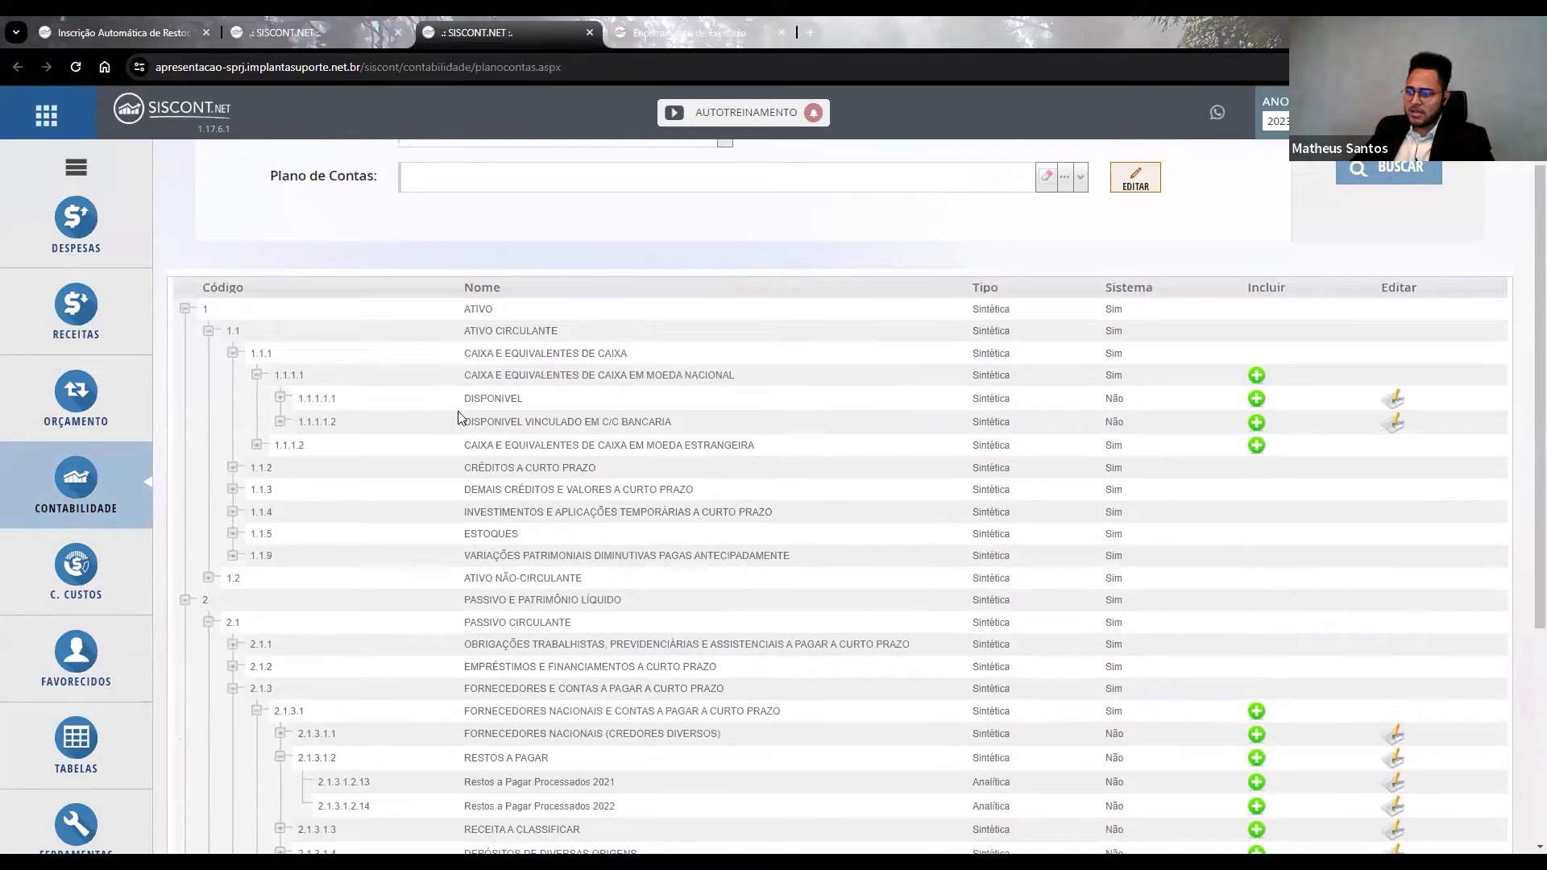
{"action": "left_click", "coordinate": [304, 422]}
{"action": "left_click_drag", "start_coordinate": [497, 449], "coordinate": [607, 685]}
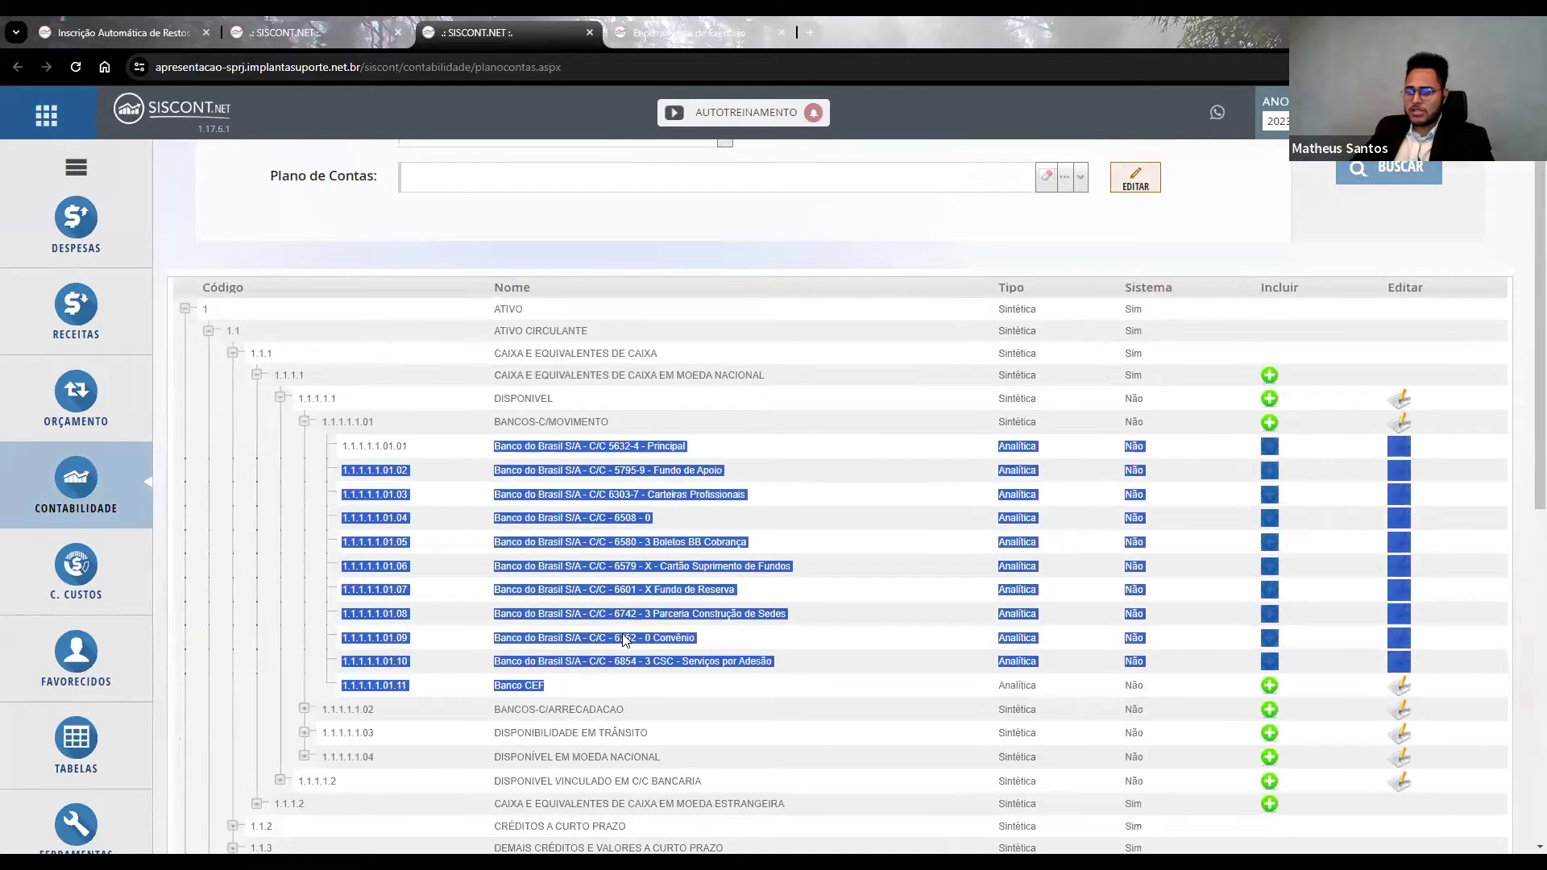
Expand account 1.1.3 Demais Créditos e Valores a Curto Prazo down to the analytic account Diversos Responsáveis A.
{"action": "scroll", "coordinate": [572, 638], "scroll_direction": "down", "scroll_amount": 3}
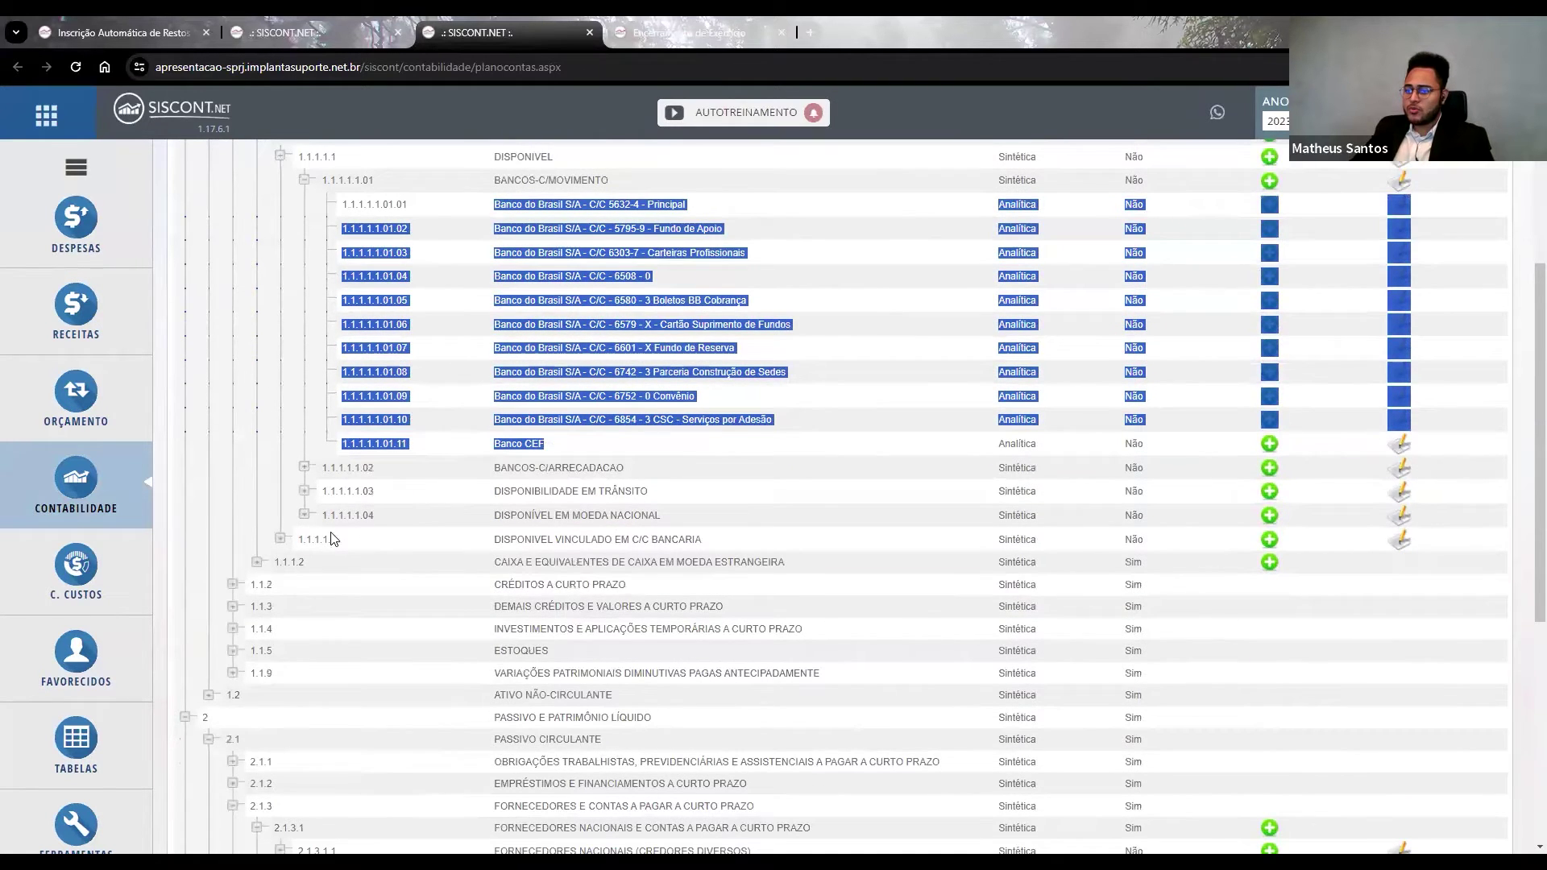
{"action": "left_click", "coordinate": [233, 608]}
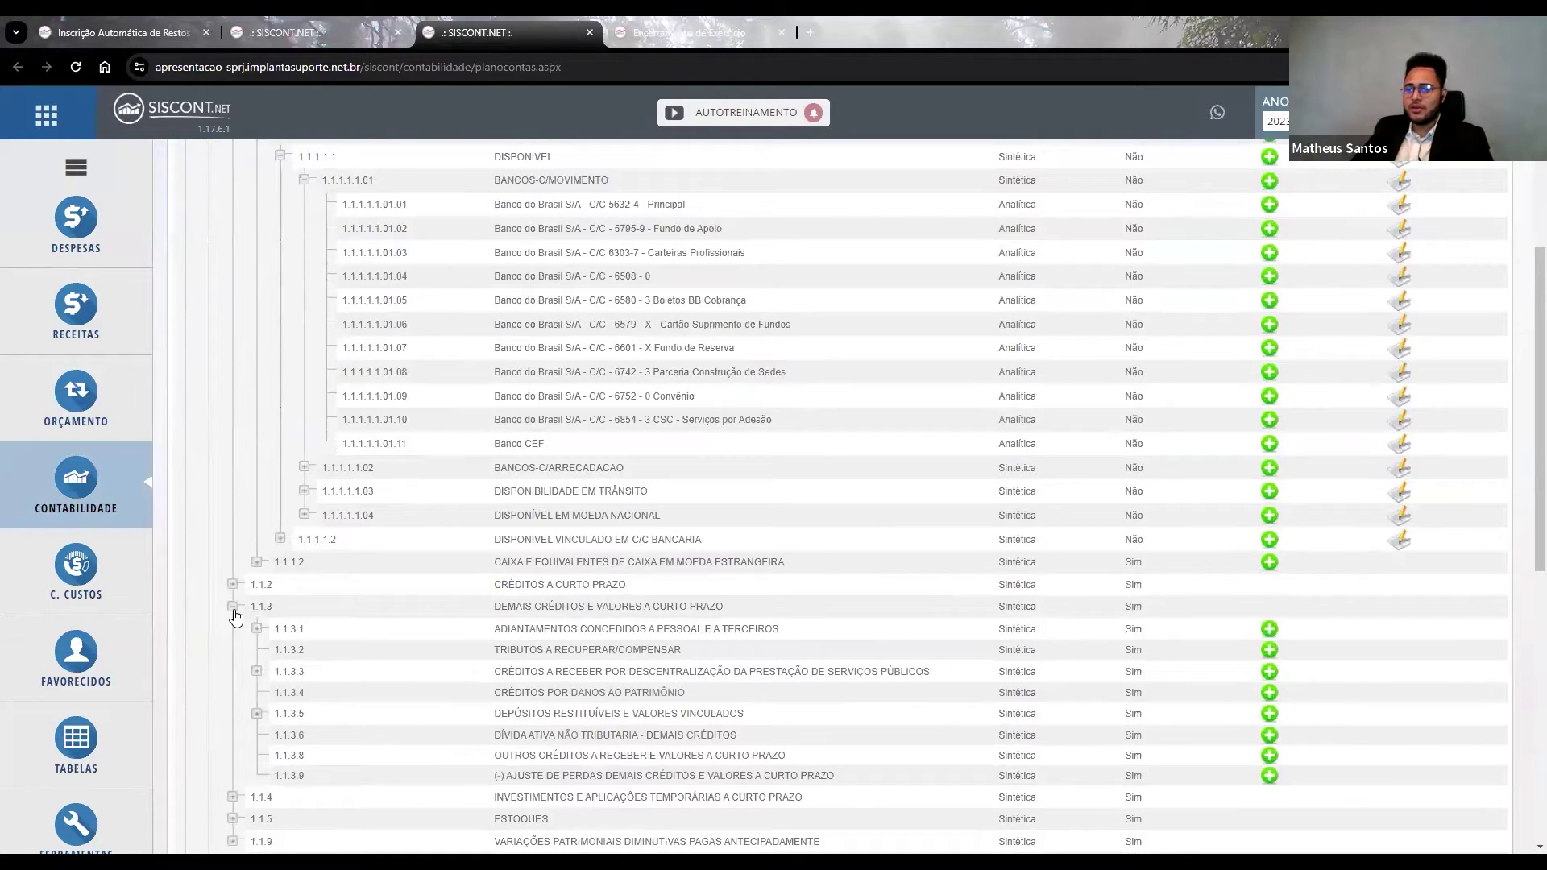
{"action": "scroll", "coordinate": [235, 617], "scroll_direction": "down", "scroll_amount": 2}
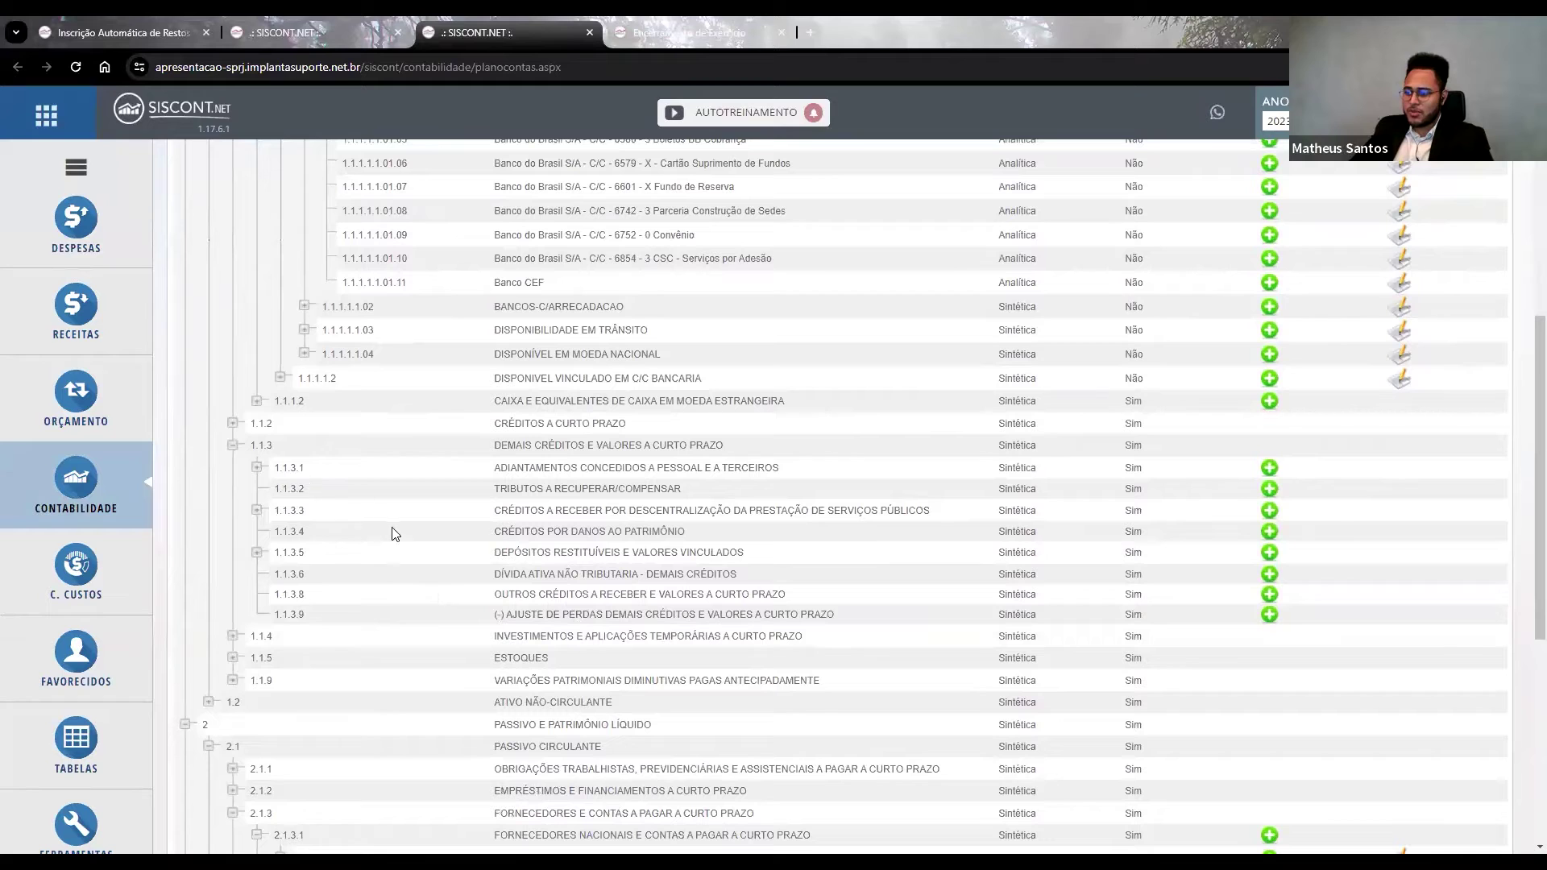
{"action": "left_click", "coordinate": [258, 512]}
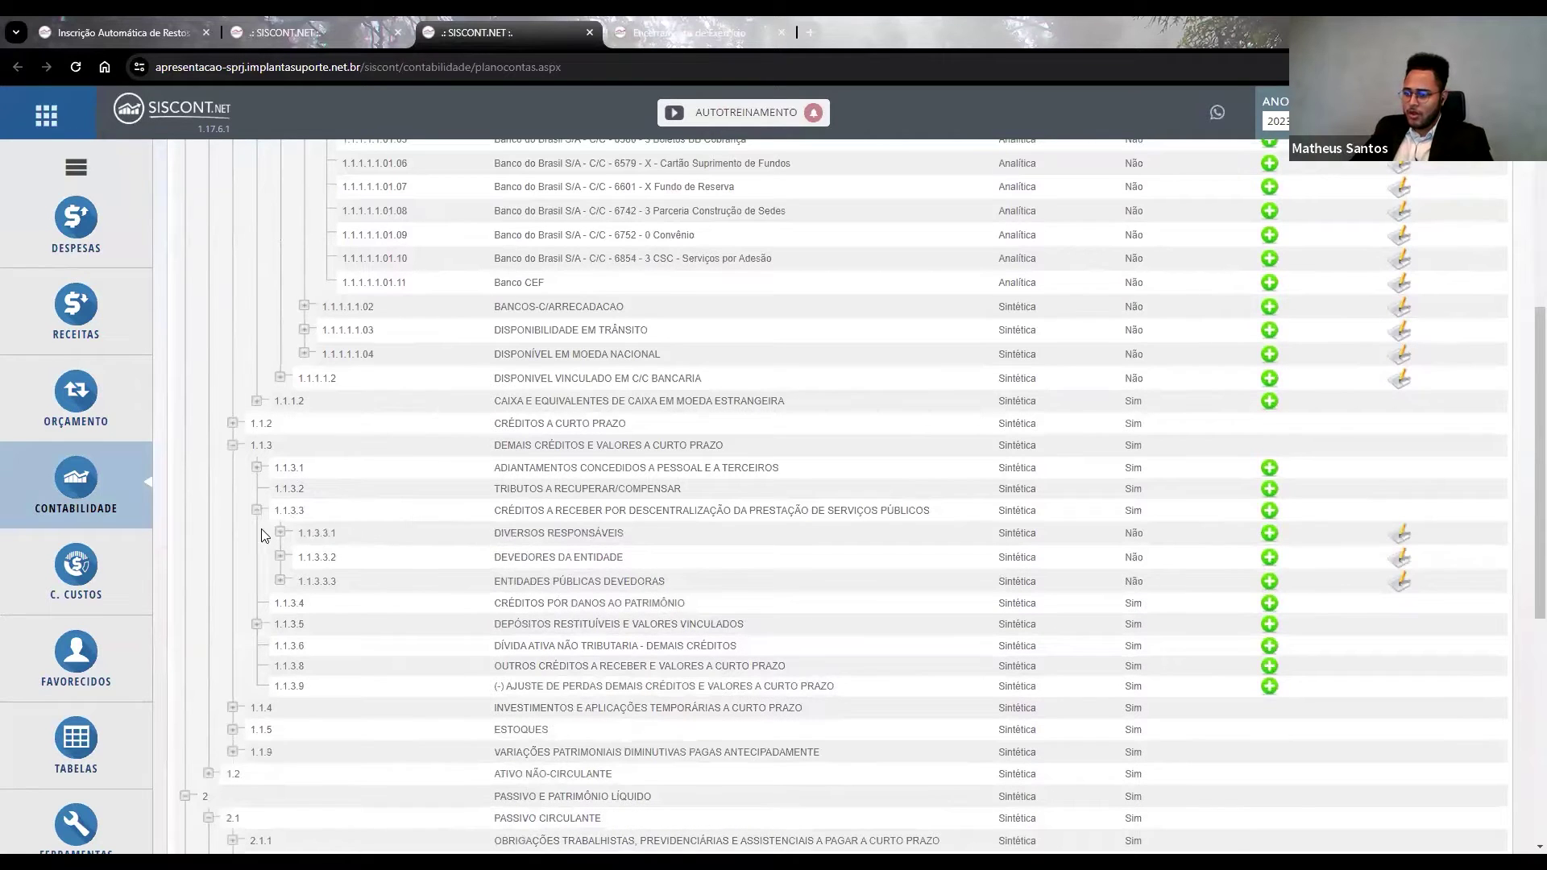
{"action": "left_click", "coordinate": [283, 536]}
{"action": "left_click_drag", "start_coordinate": [328, 562], "coordinate": [677, 559]}
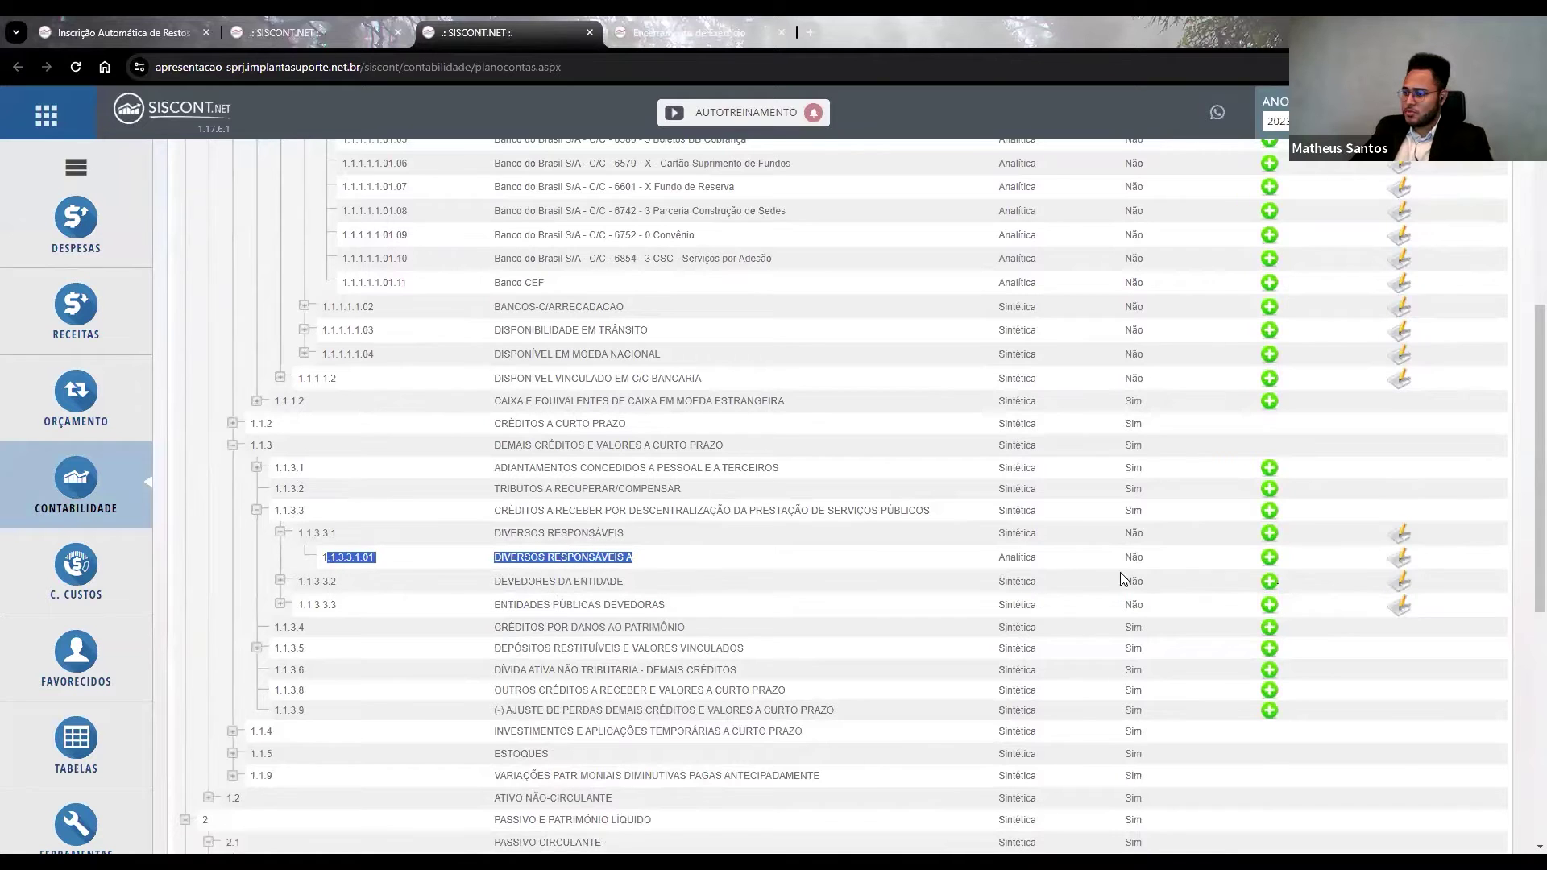
Open the Diversos Responsáveis A account record in a separate browser tab and examine its permanent and financial attributes.
{"action": "left_click", "coordinate": [1400, 557], "text": "ctrl"}
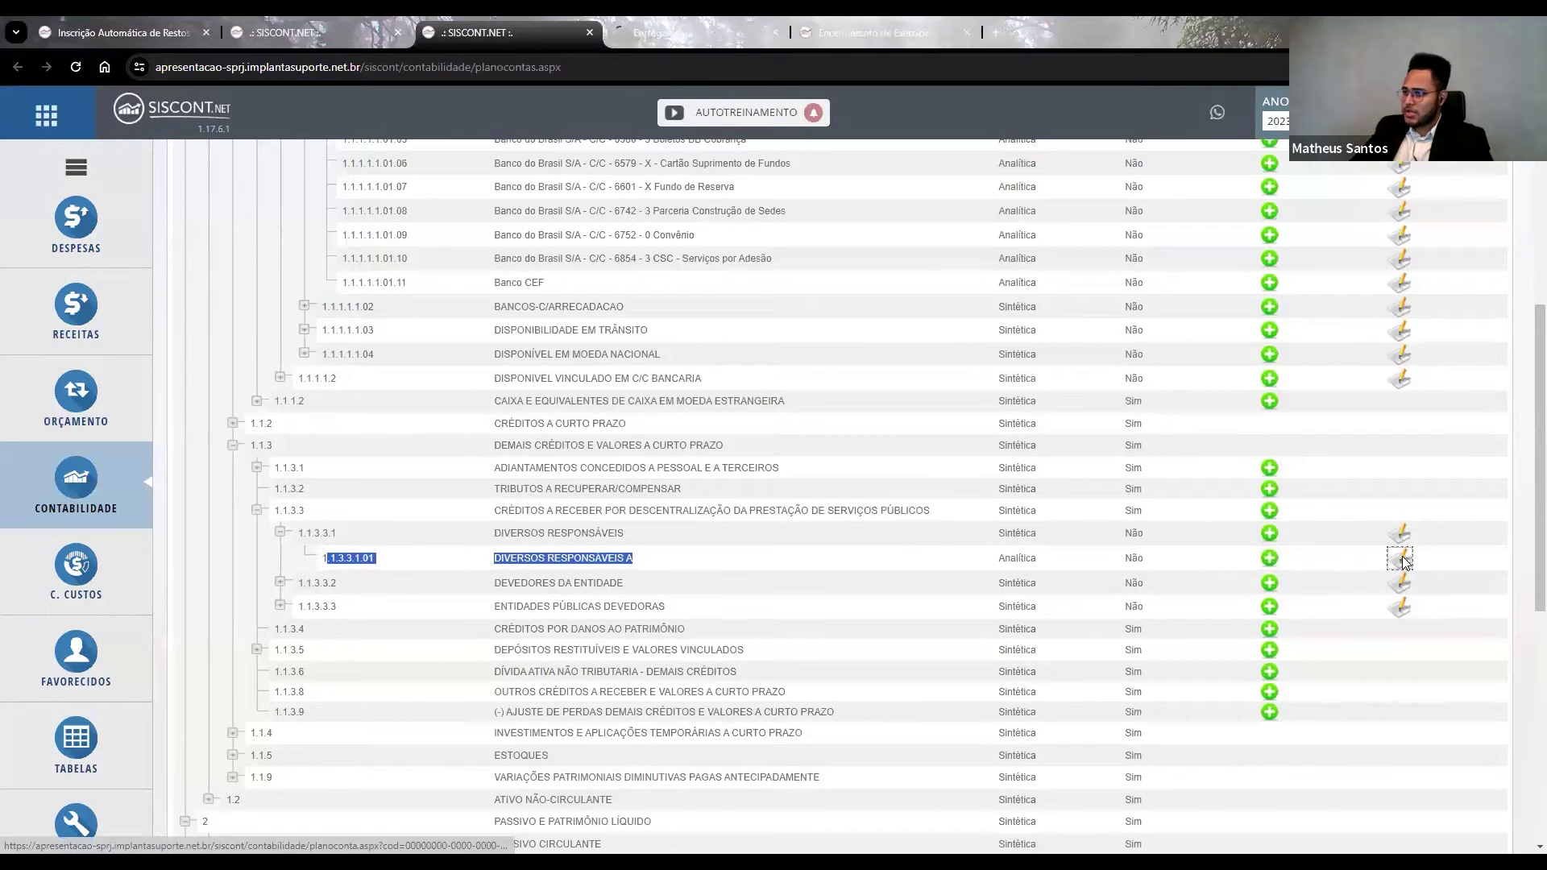
{"action": "left_click", "coordinate": [730, 34]}
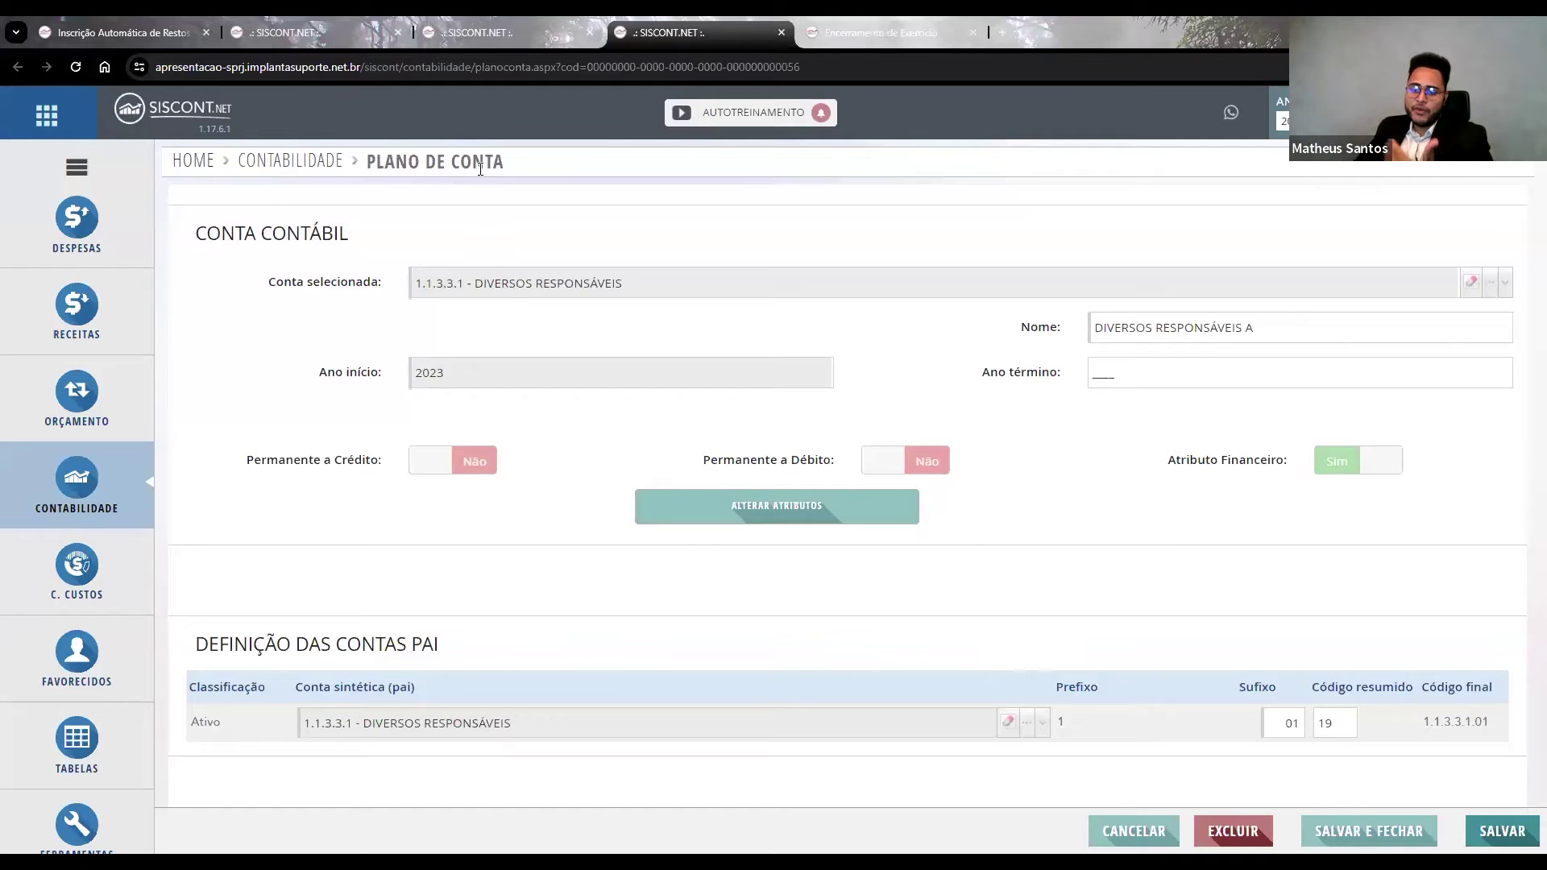
{"action": "left_click", "coordinate": [488, 37]}
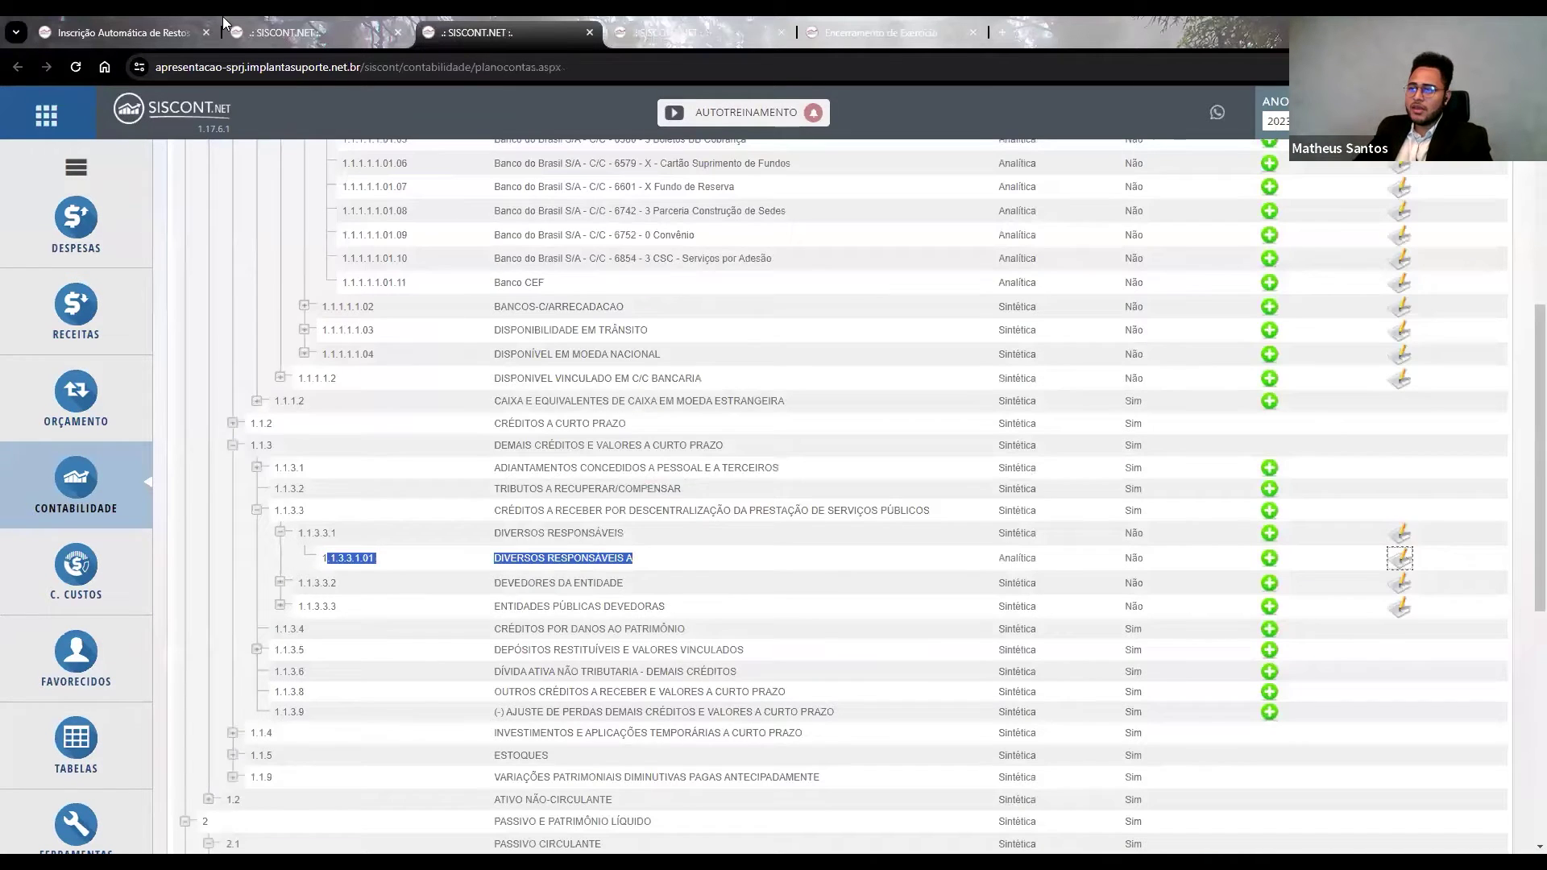
Return to the Balanço Financeiro, close the chart-of-accounts tabs, and generate the report for 01/01/2023 to 31/12/2023.
{"action": "left_click", "coordinate": [272, 23]}
{"action": "left_click", "coordinate": [587, 31]}
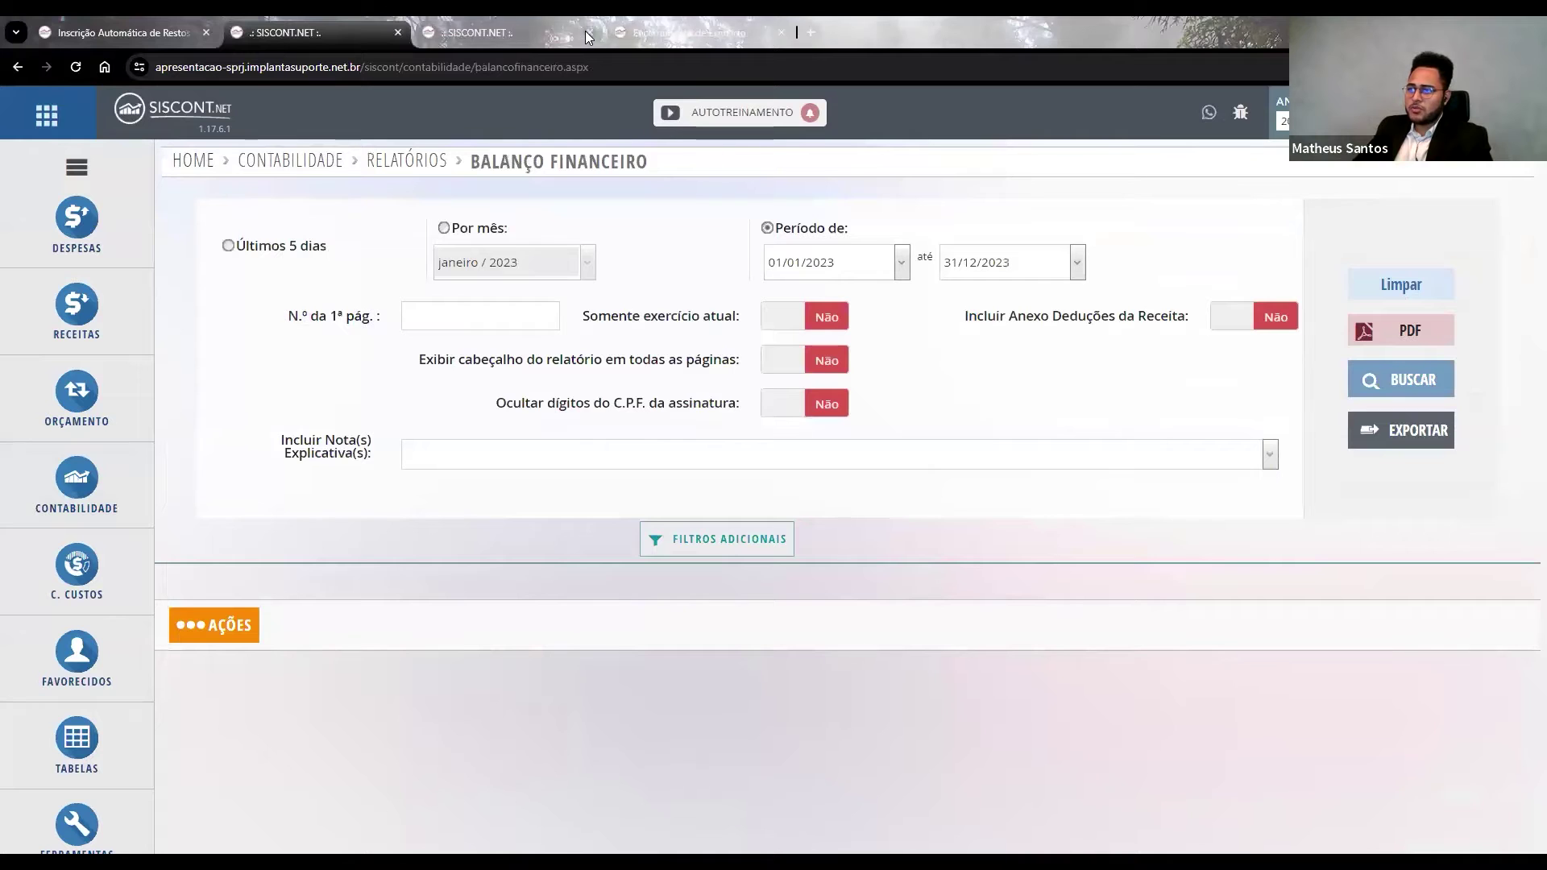
{"action": "left_click", "coordinate": [953, 259]}
{"action": "key", "text": "Return"}
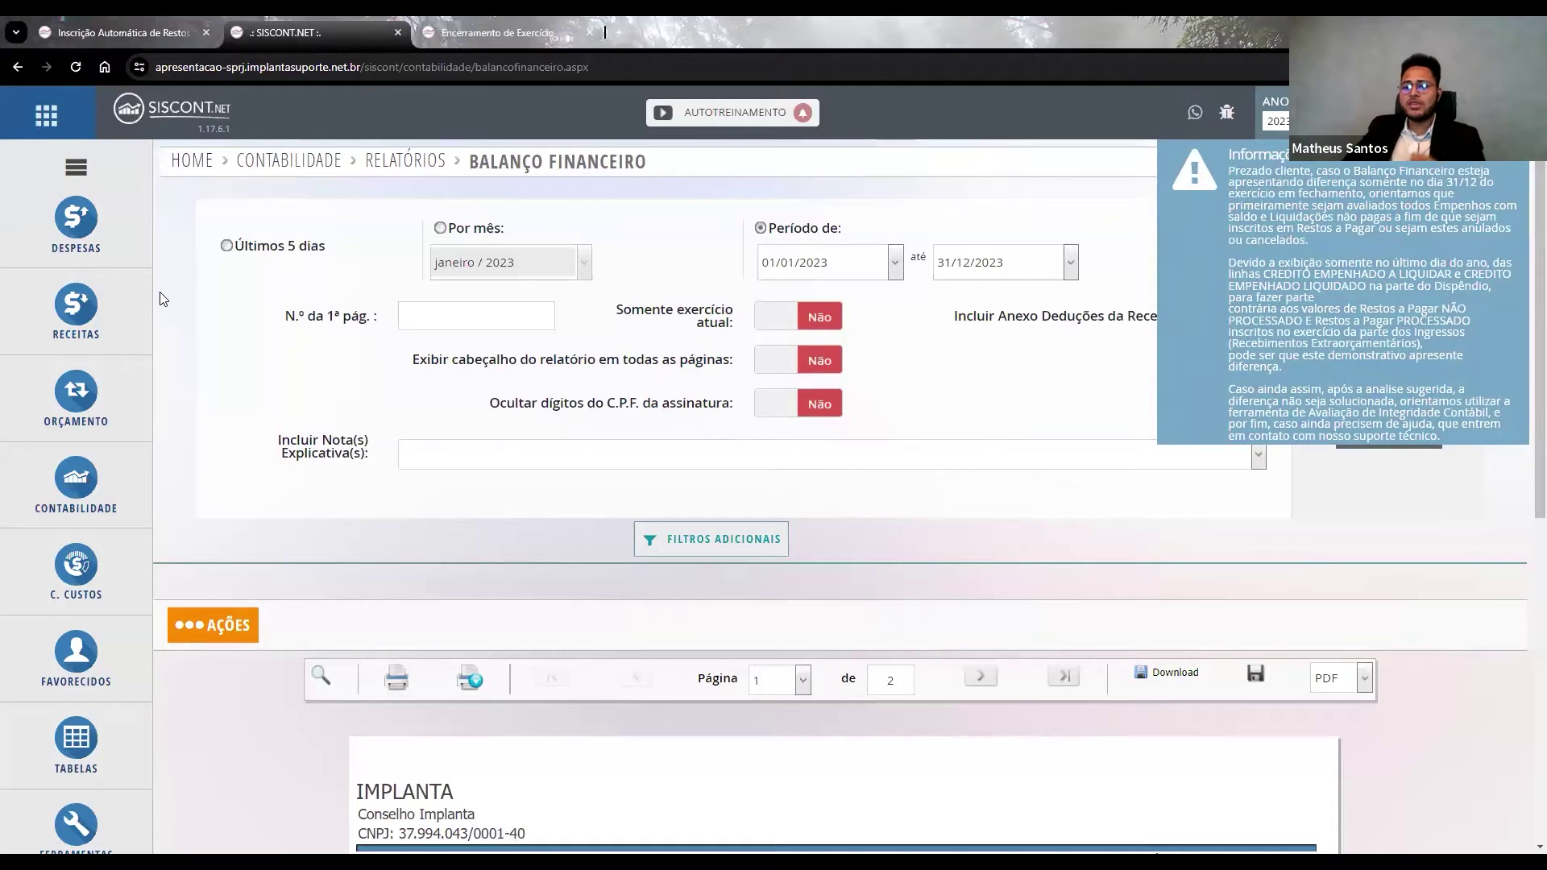
Check the Restos a Pagar automatic registration page for pending empenhos and return to the Balanço Financeiro.
{"action": "mouse_move", "coordinate": [123, 218]}
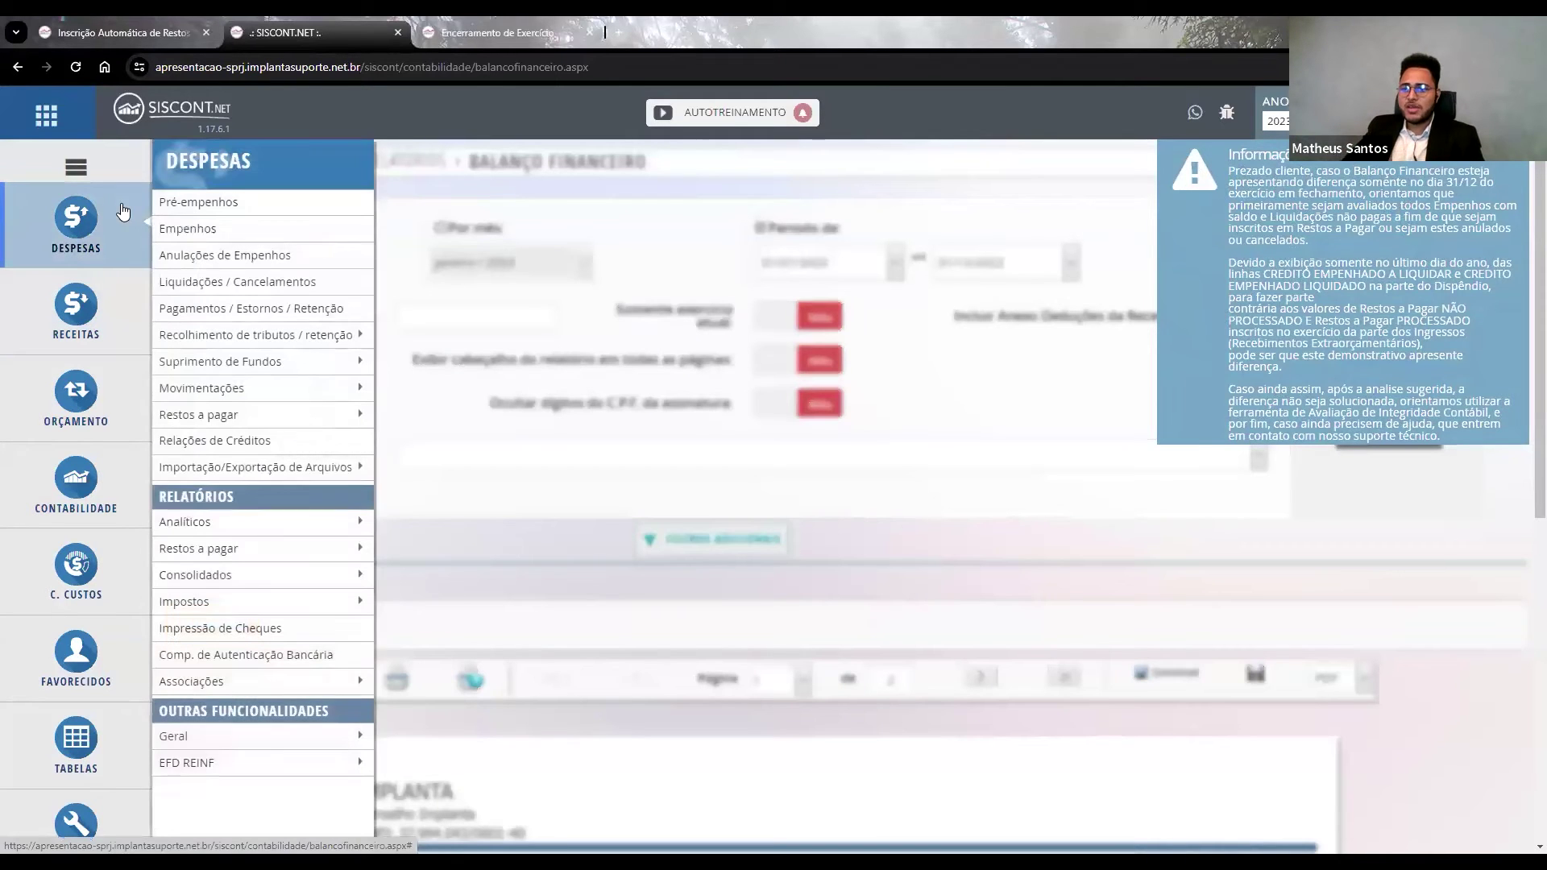
{"action": "mouse_move", "coordinate": [265, 414]}
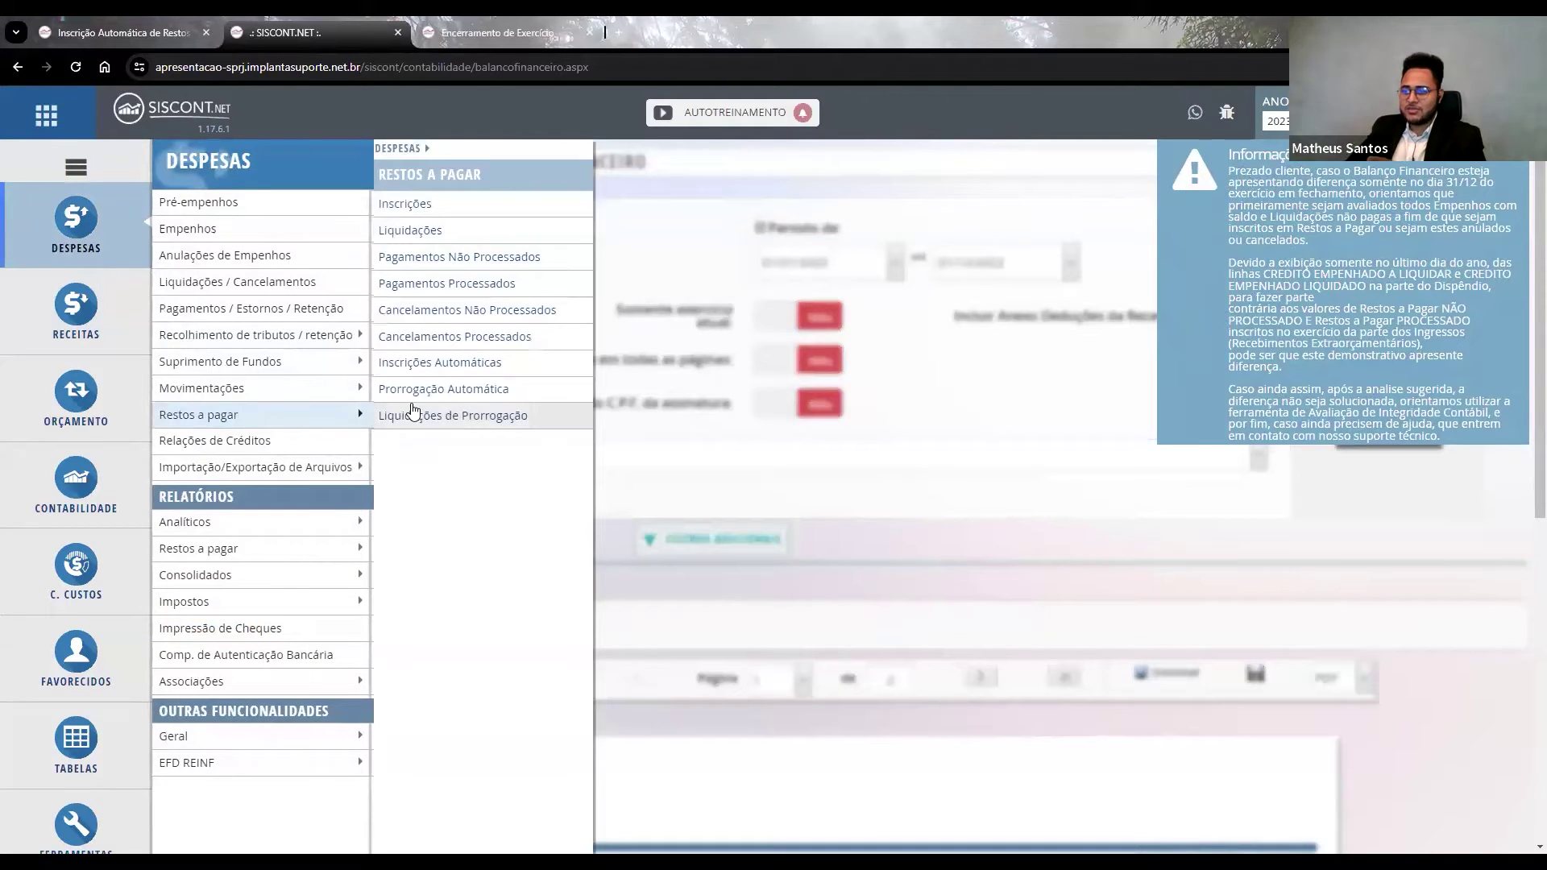
{"action": "left_click", "coordinate": [490, 362]}
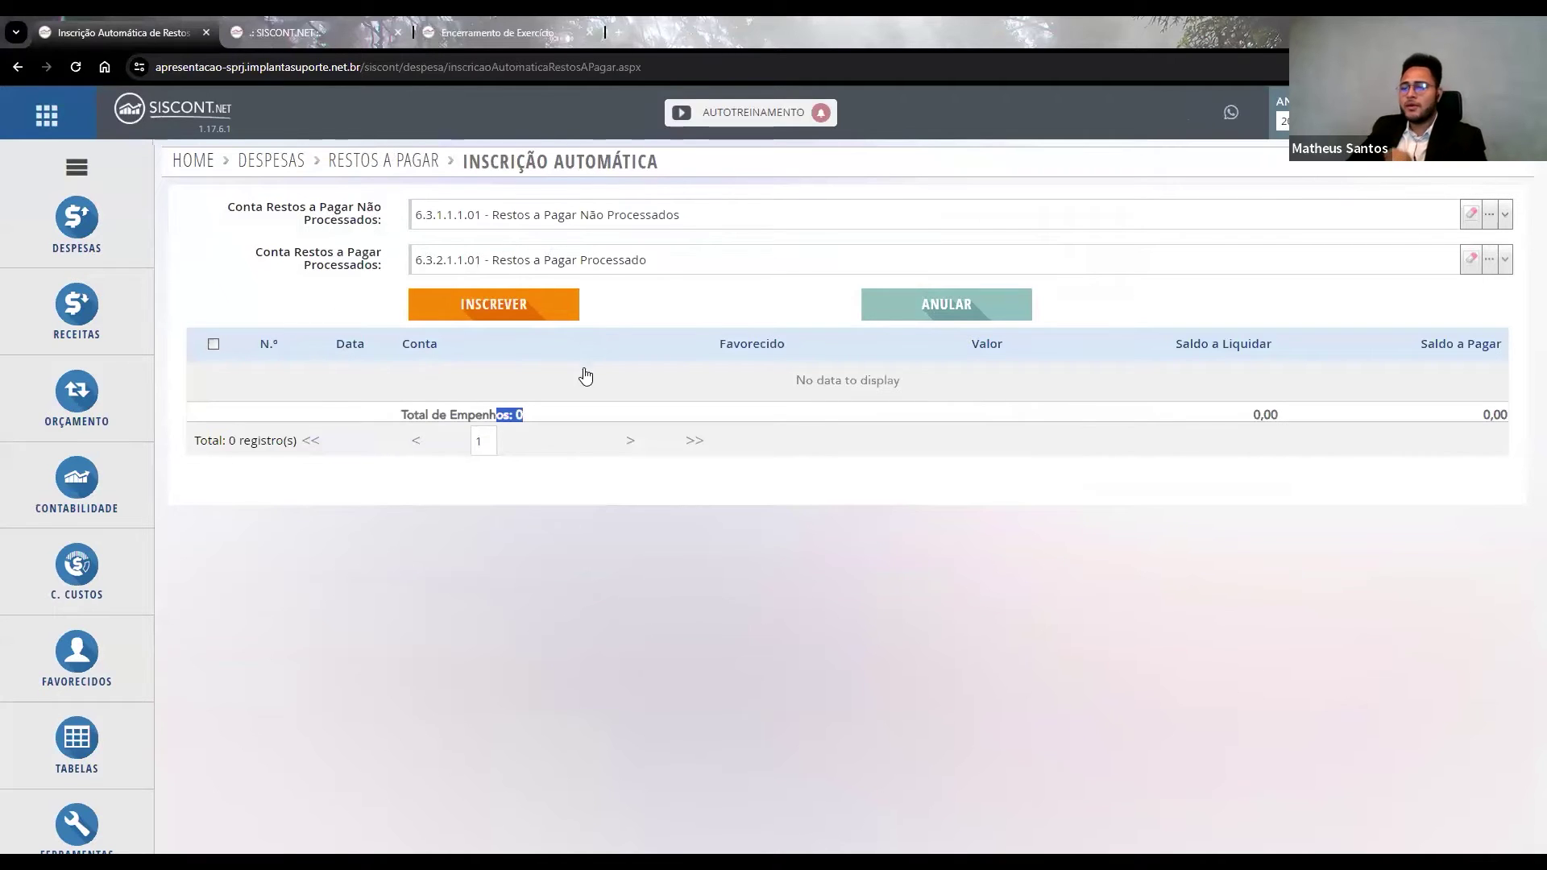
{"action": "key", "text": "ctrl+Tab"}
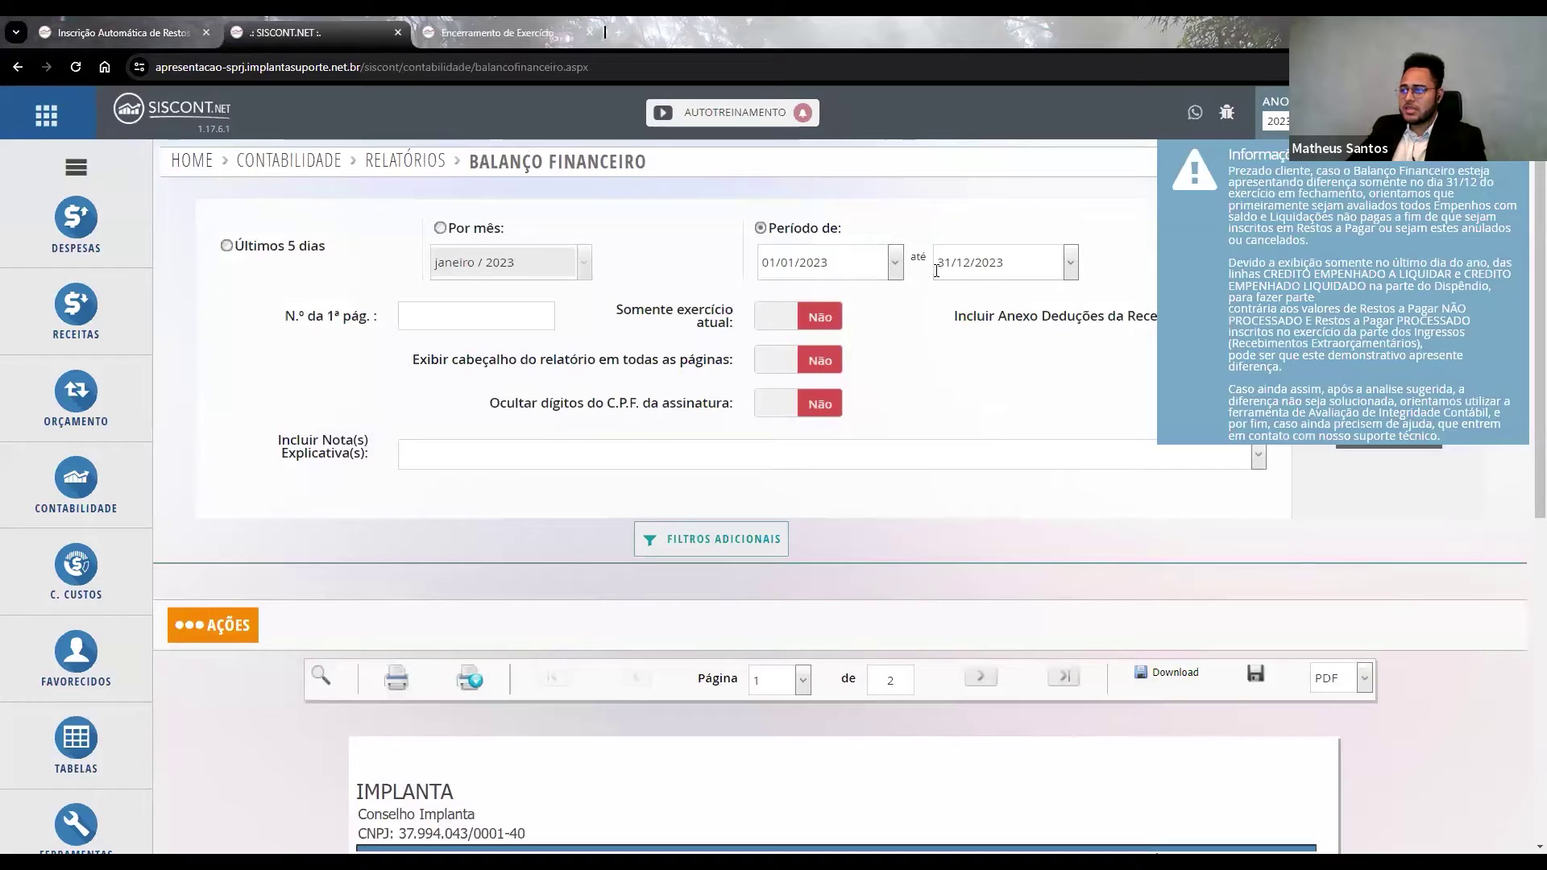
Enter 28 as the end day of the Balanço Financeiro period and view the second page of the generated report.
{"action": "left_click", "coordinate": [949, 262]}
{"action": "type", "text": "28"}
{"action": "left_click", "coordinate": [865, 497]}
{"action": "scroll", "coordinate": [964, 359], "scroll_direction": "down", "scroll_amount": 4}
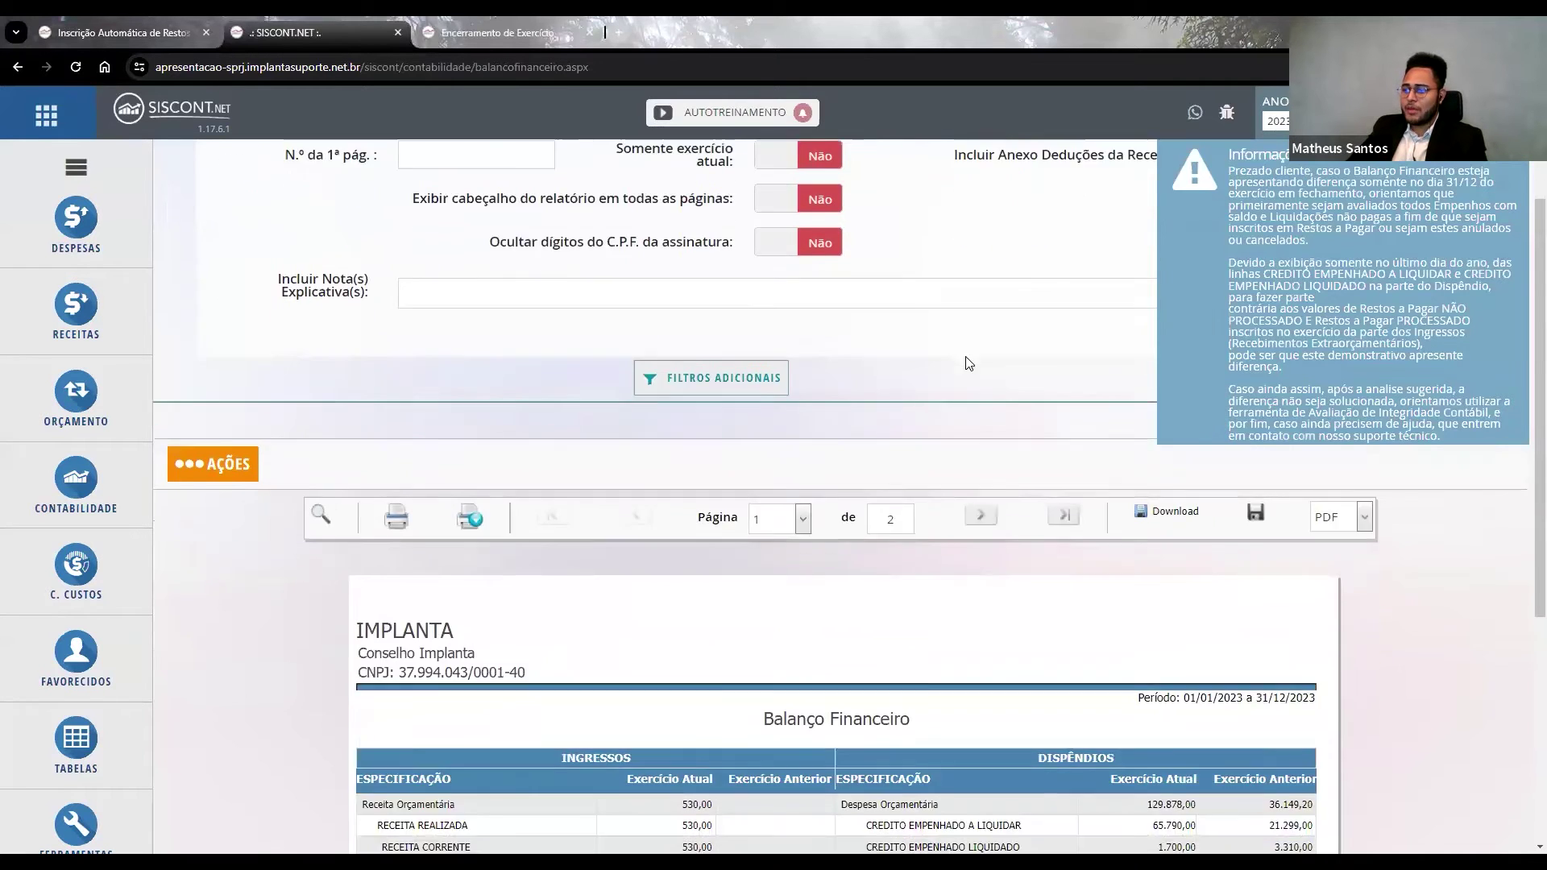
{"action": "left_click", "coordinate": [976, 354]}
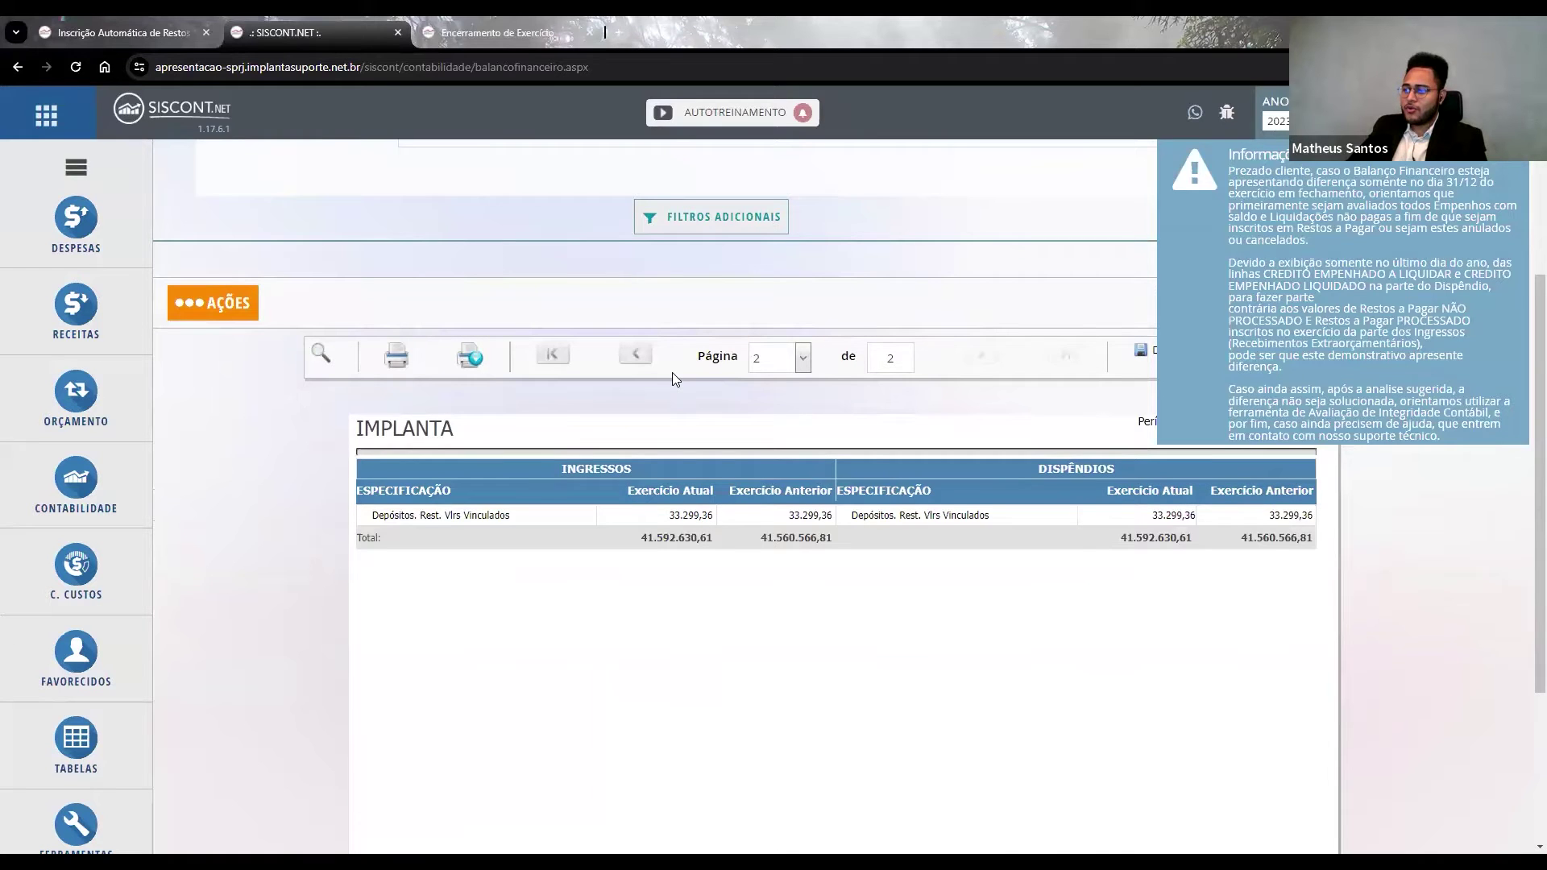
Recheck the automatic registration list, compare the current-year Ingressos and Dispêndios totals in the Balanço Financeiro, and dismiss the information notice.
{"action": "left_click", "coordinate": [148, 34]}
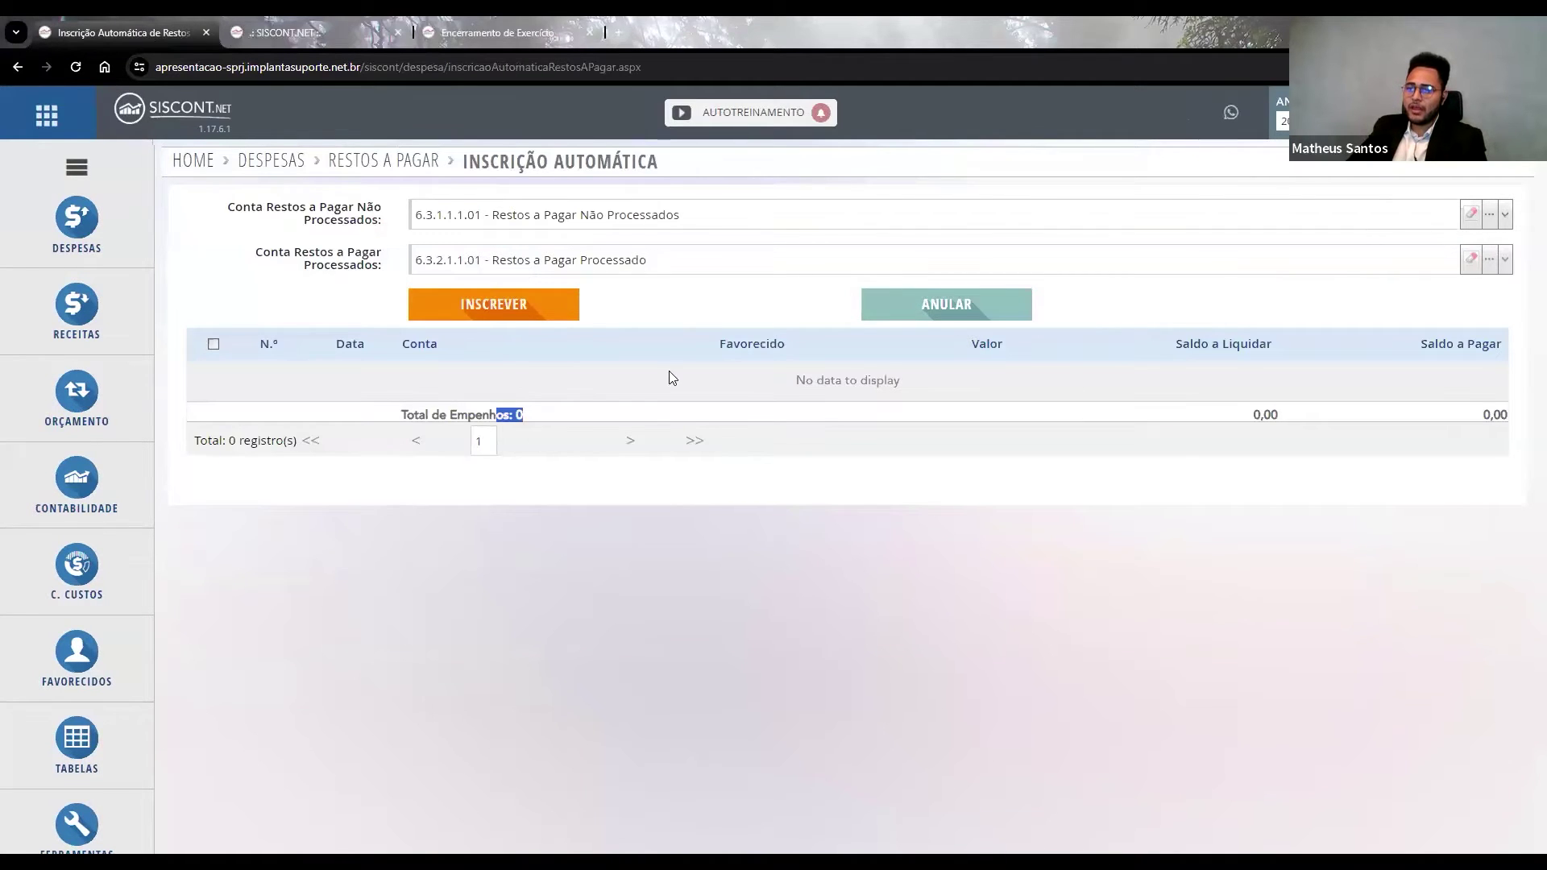
{"action": "left_click", "coordinate": [281, 31]}
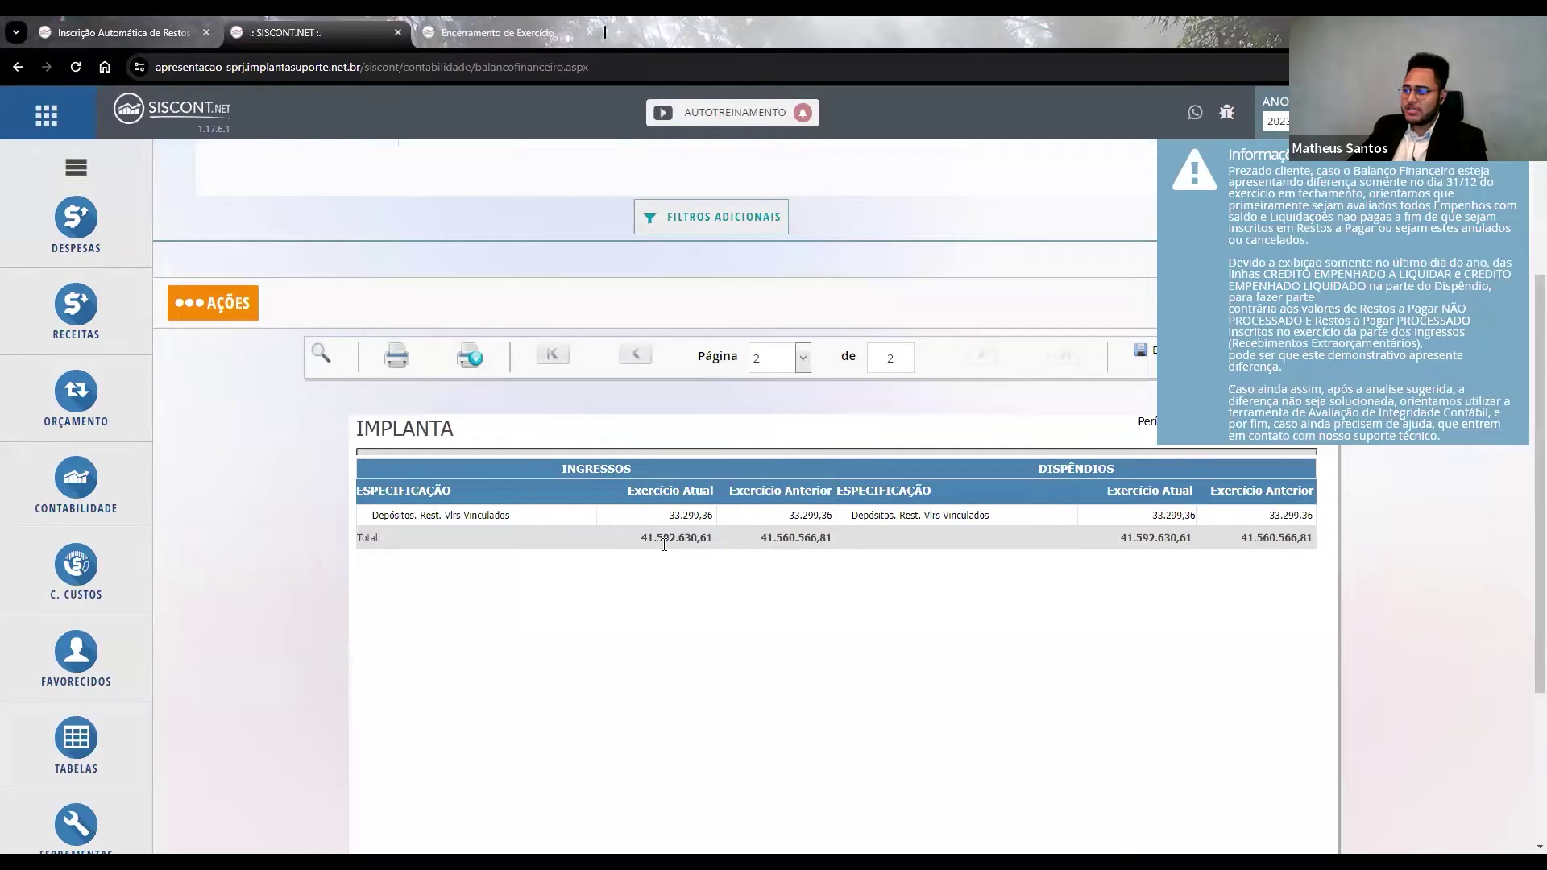
{"action": "left_click", "coordinate": [131, 32]}
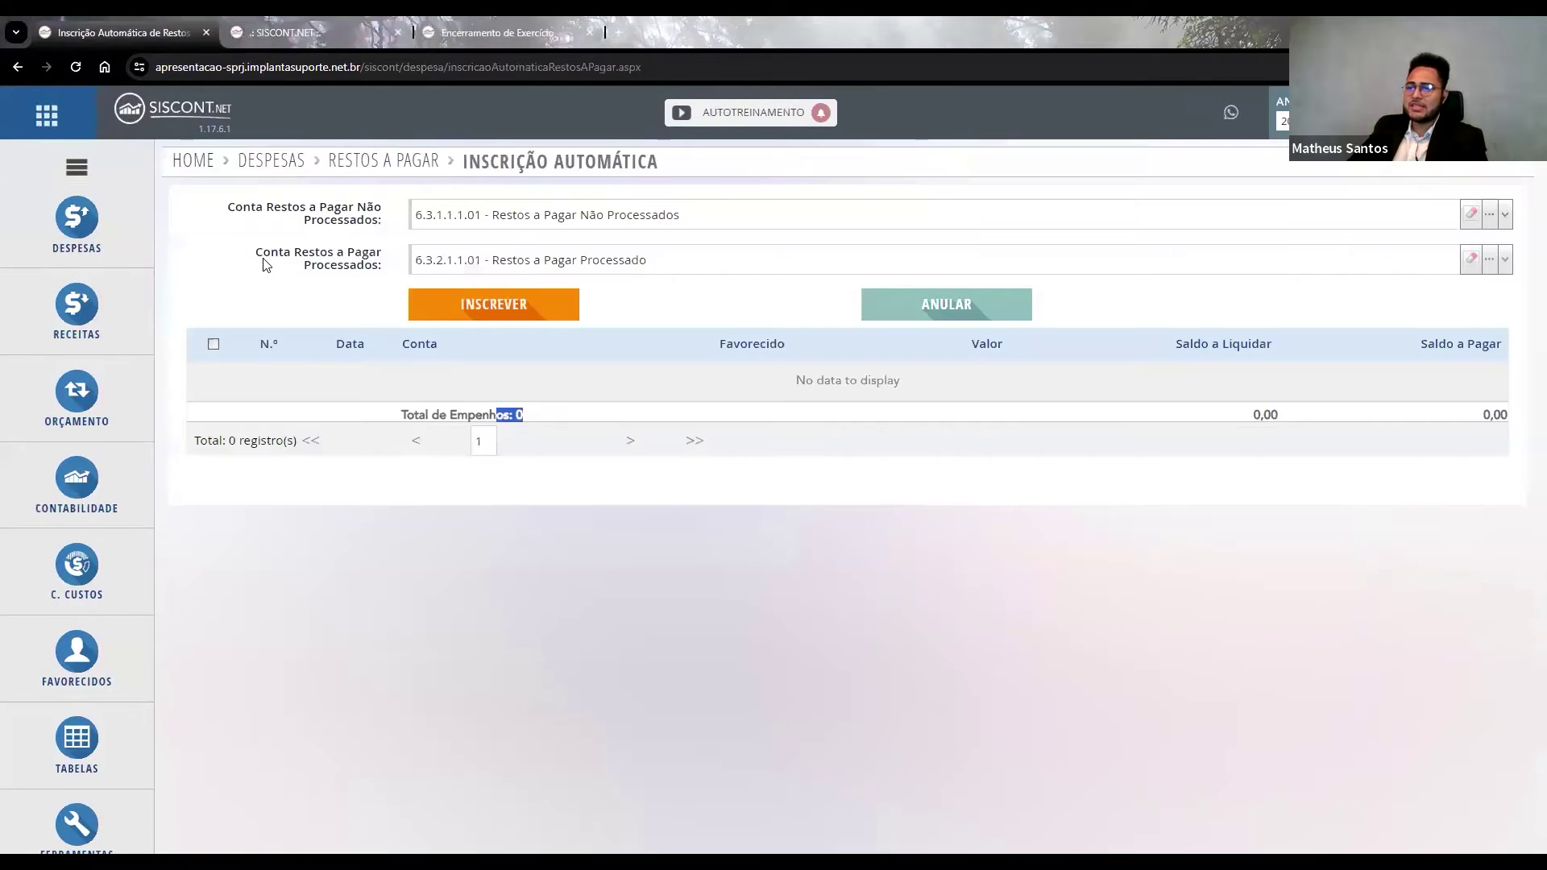
{"action": "left_click", "coordinate": [294, 34]}
{"action": "left_click_drag", "start_coordinate": [643, 540], "coordinate": [714, 537]}
{"action": "left_click_drag", "start_coordinate": [1117, 539], "coordinate": [1193, 537]}
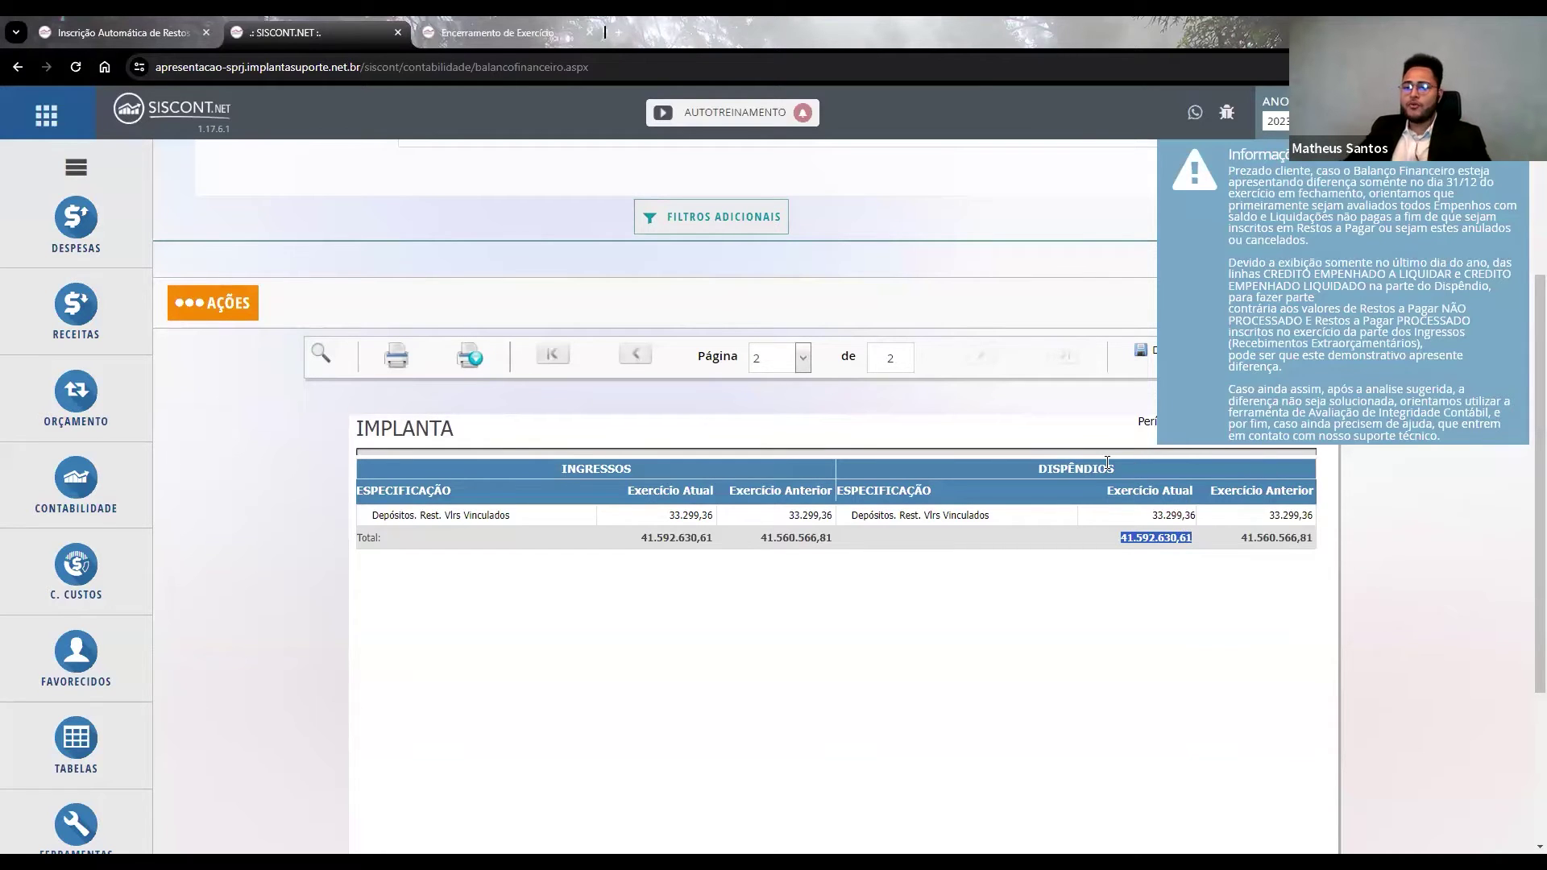
{"action": "left_click", "coordinate": [1245, 370]}
Open the DFC accounting report and generate it for the period 01/01/2023 to 31/12/2023.
{"action": "left_click", "coordinate": [70, 251]}
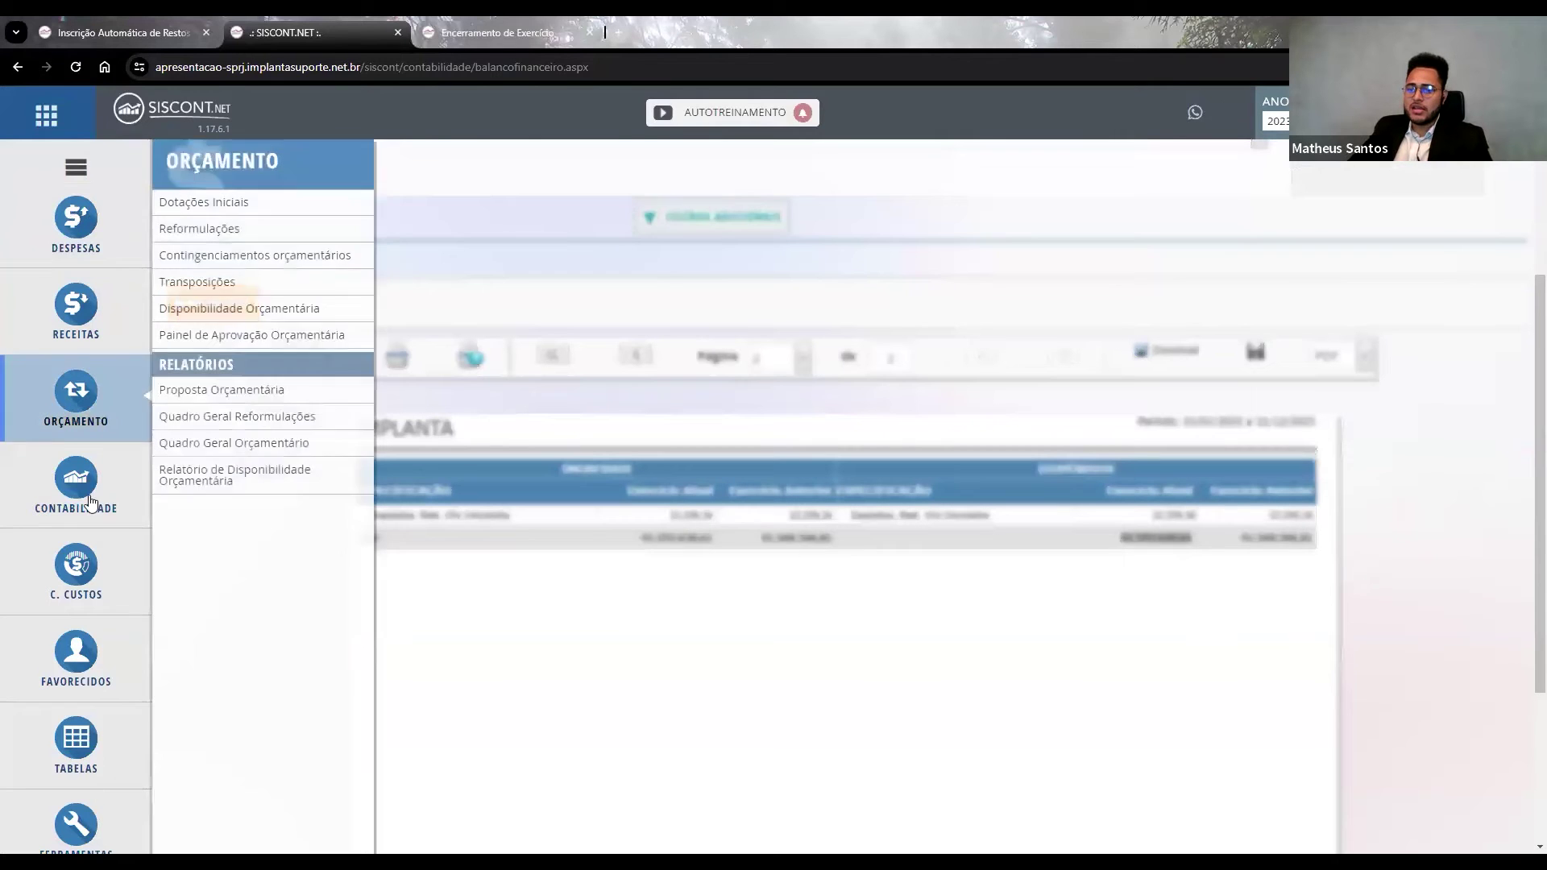
{"action": "mouse_move", "coordinate": [131, 516]}
{"action": "mouse_move", "coordinate": [260, 614]}
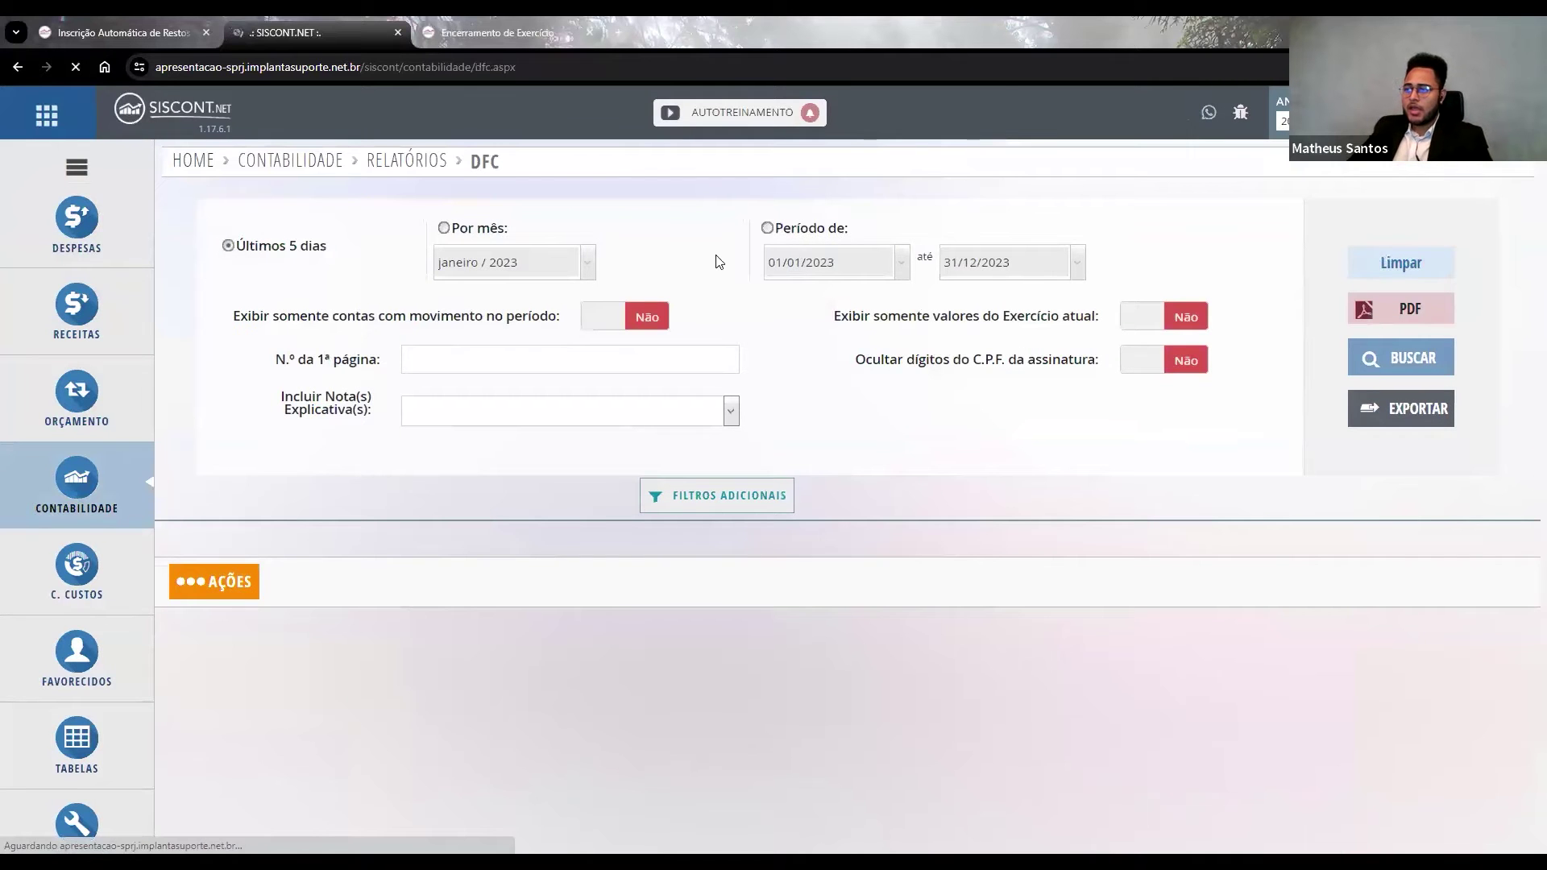
{"action": "left_click", "coordinate": [767, 228]}
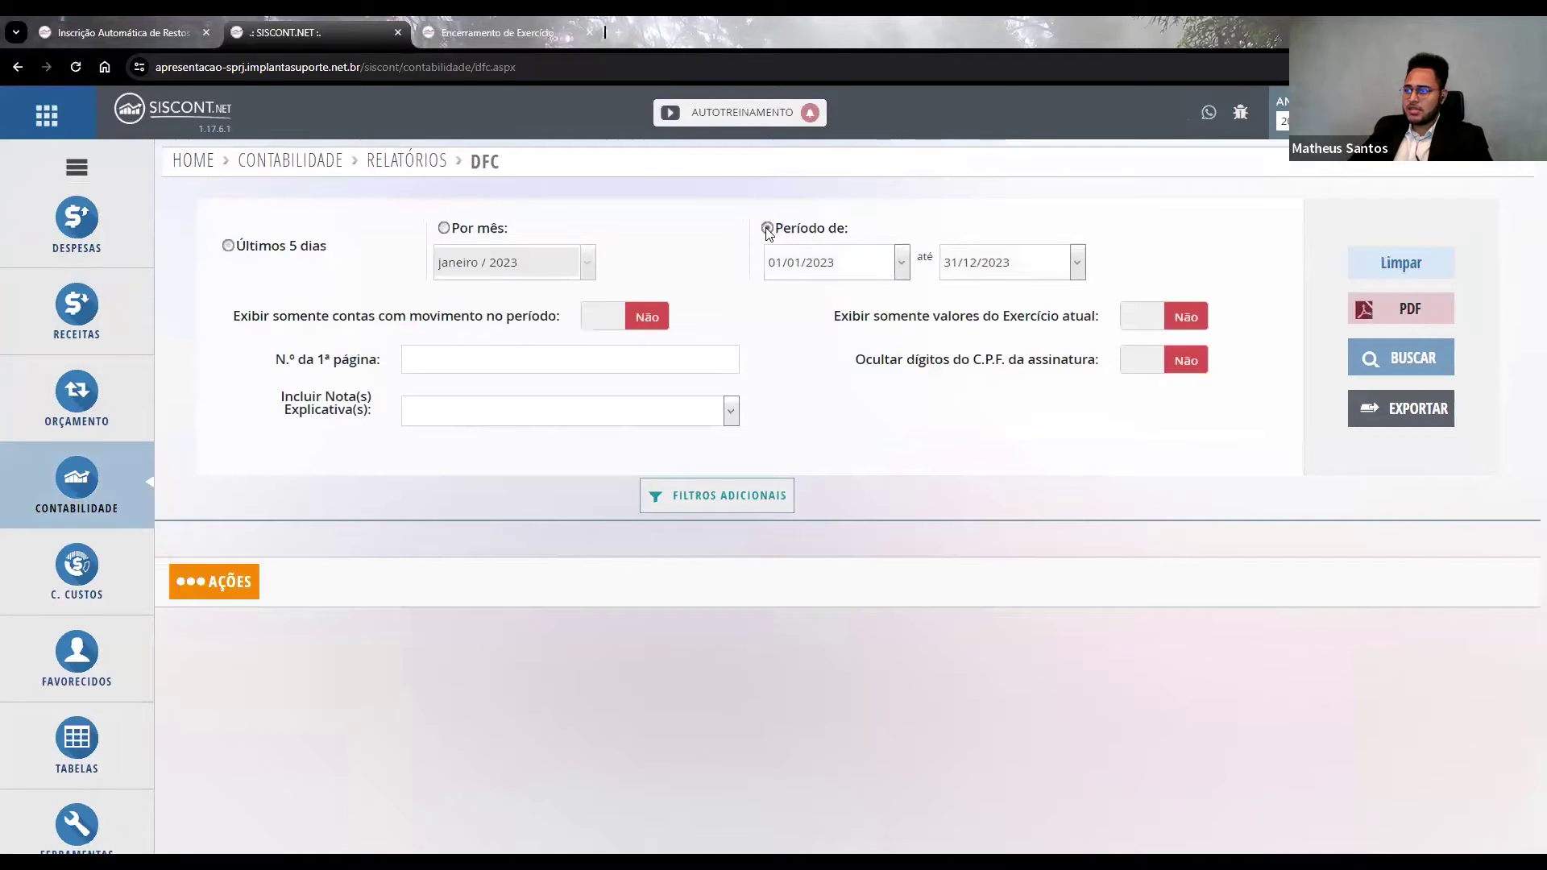
{"action": "left_click", "coordinate": [1407, 361]}
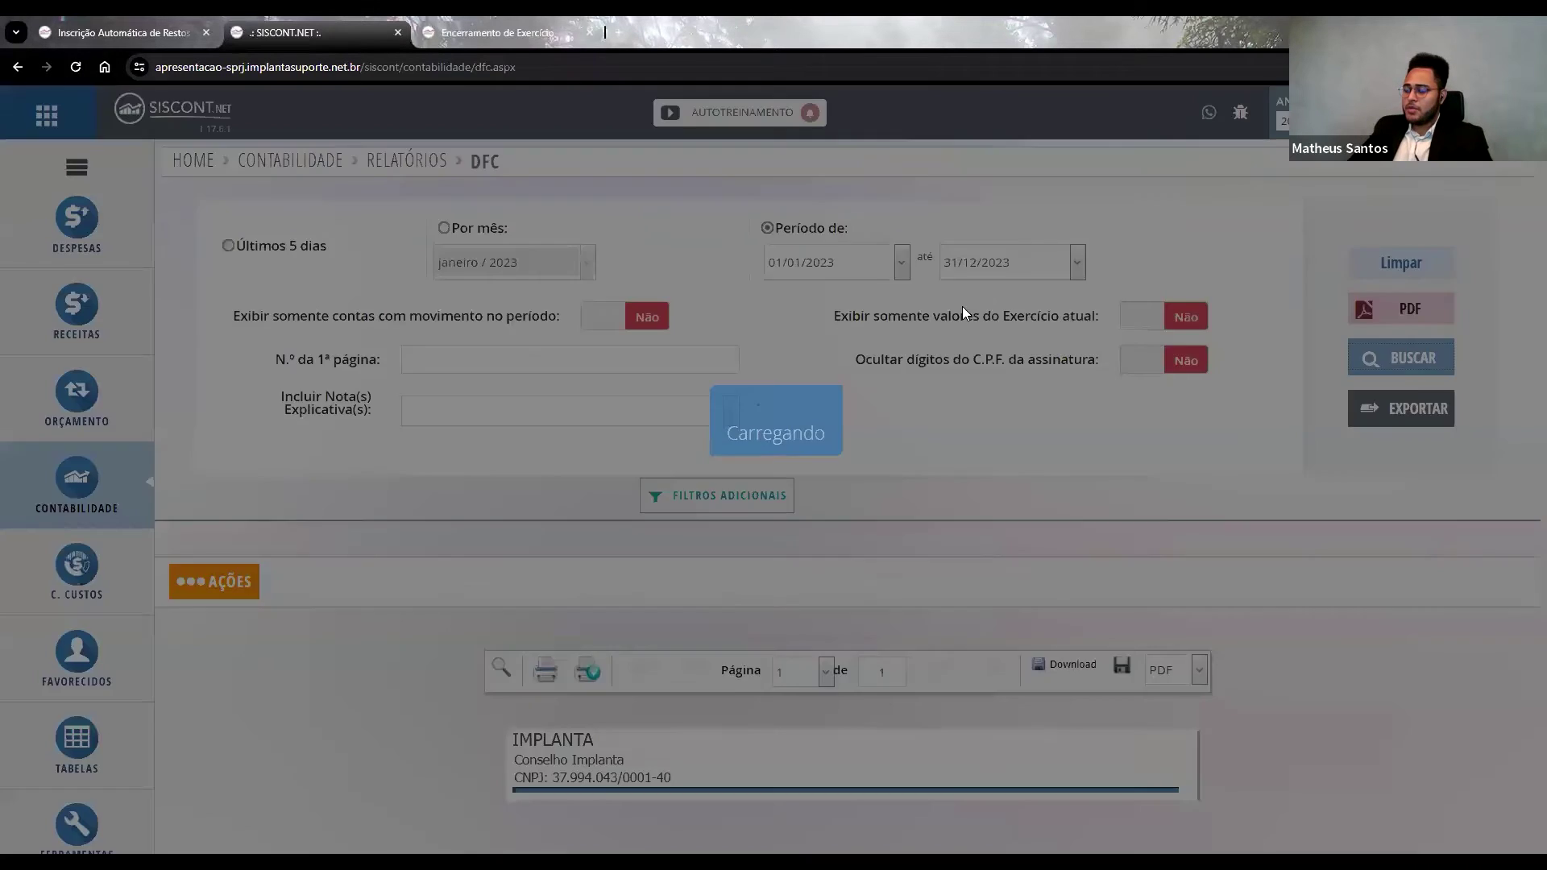
{"action": "scroll", "coordinate": [760, 228], "scroll_direction": "down", "scroll_amount": 1}
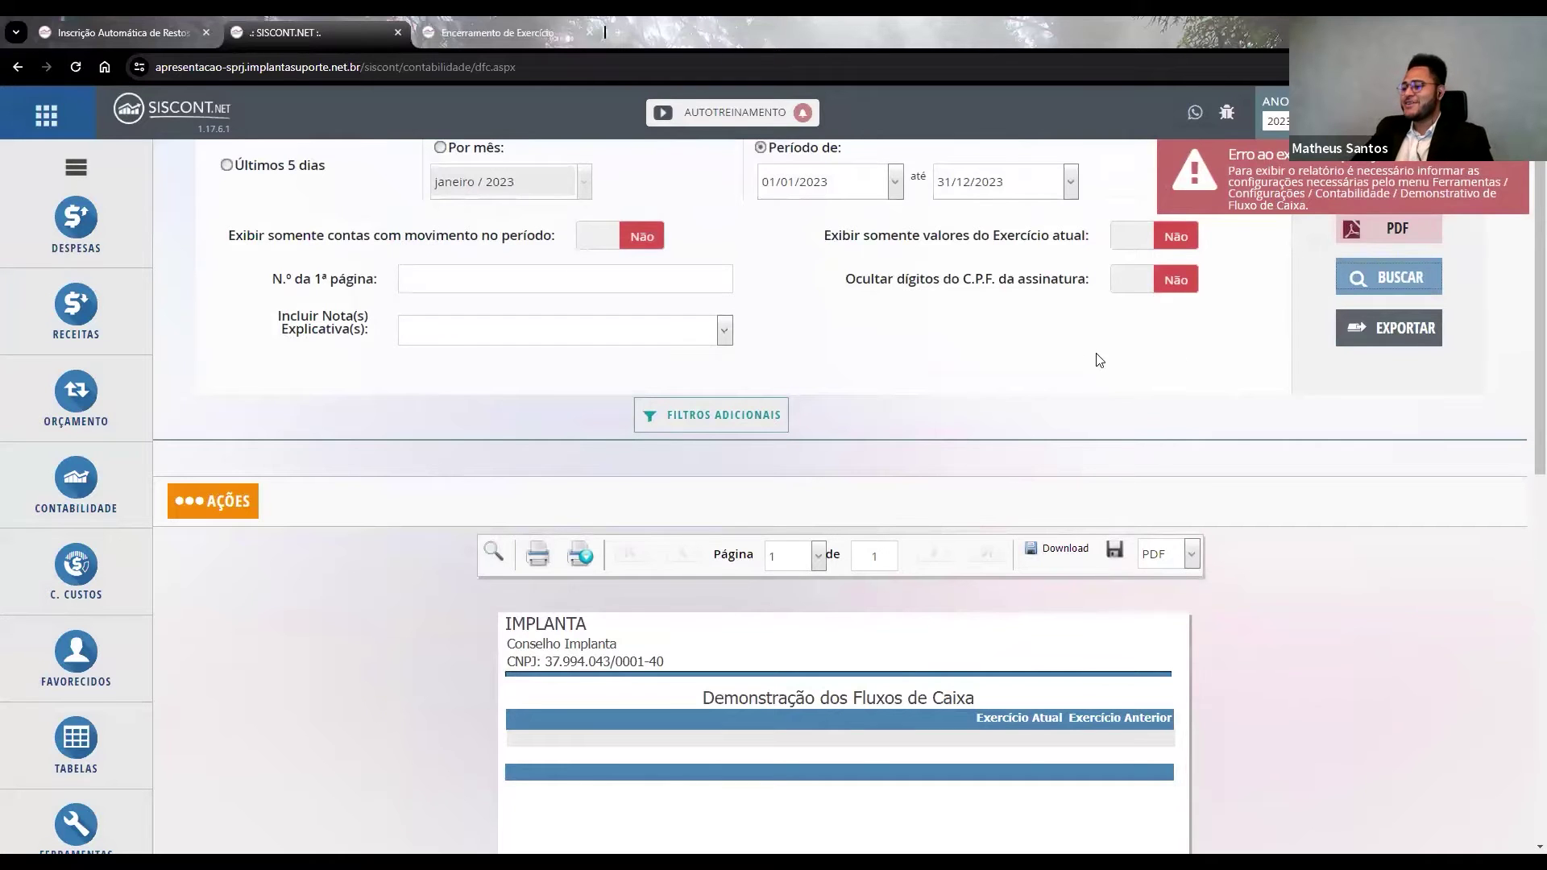
{"action": "scroll", "coordinate": [1099, 356], "scroll_direction": "up", "scroll_amount": 1}
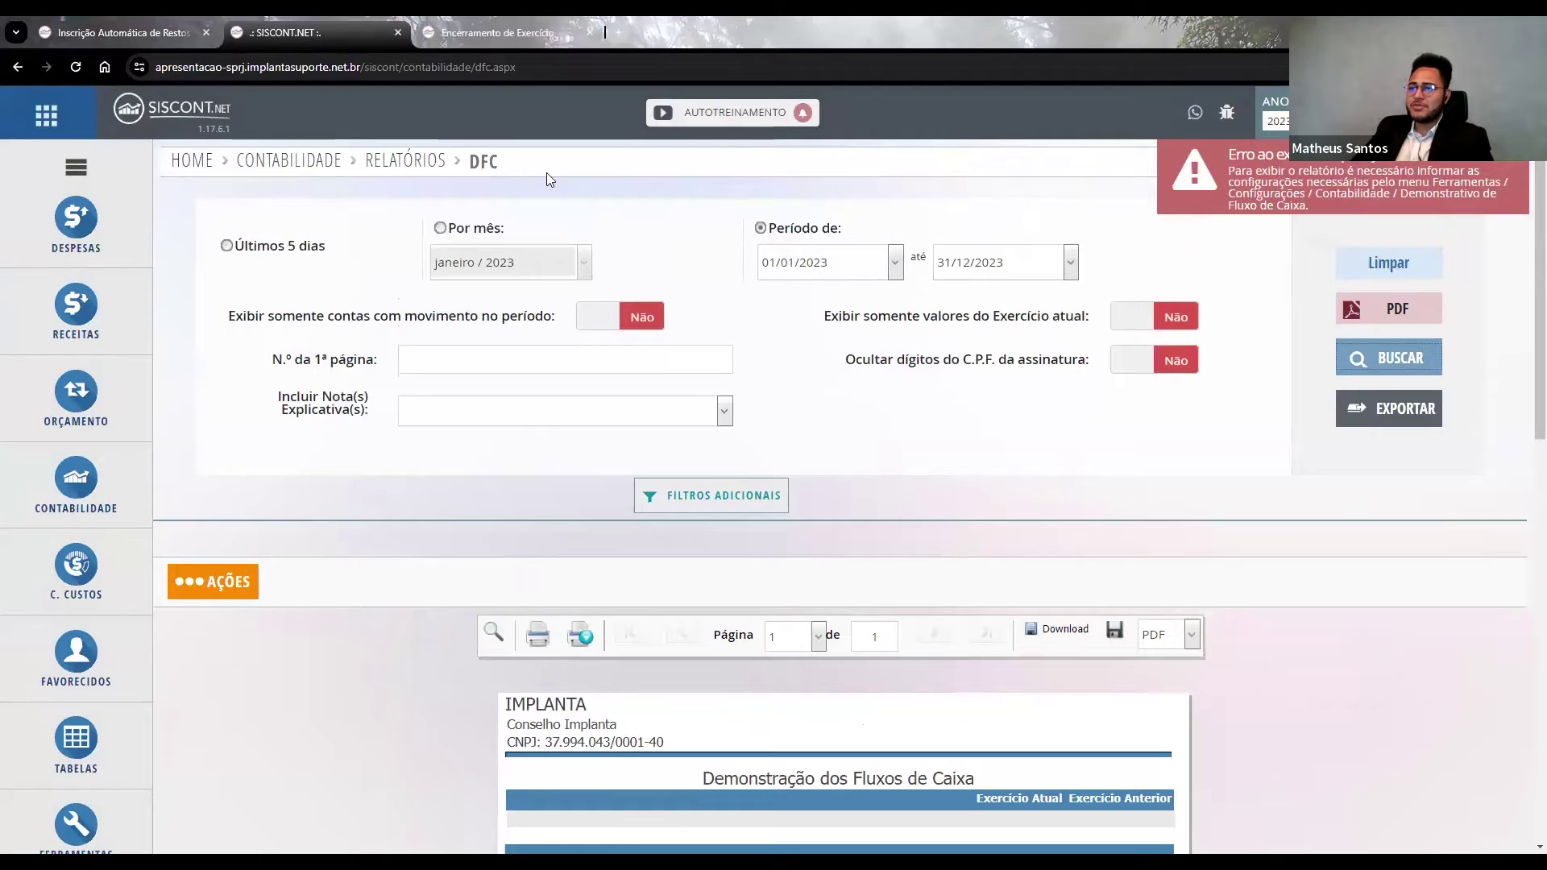
{"action": "left_click", "coordinate": [146, 820]}
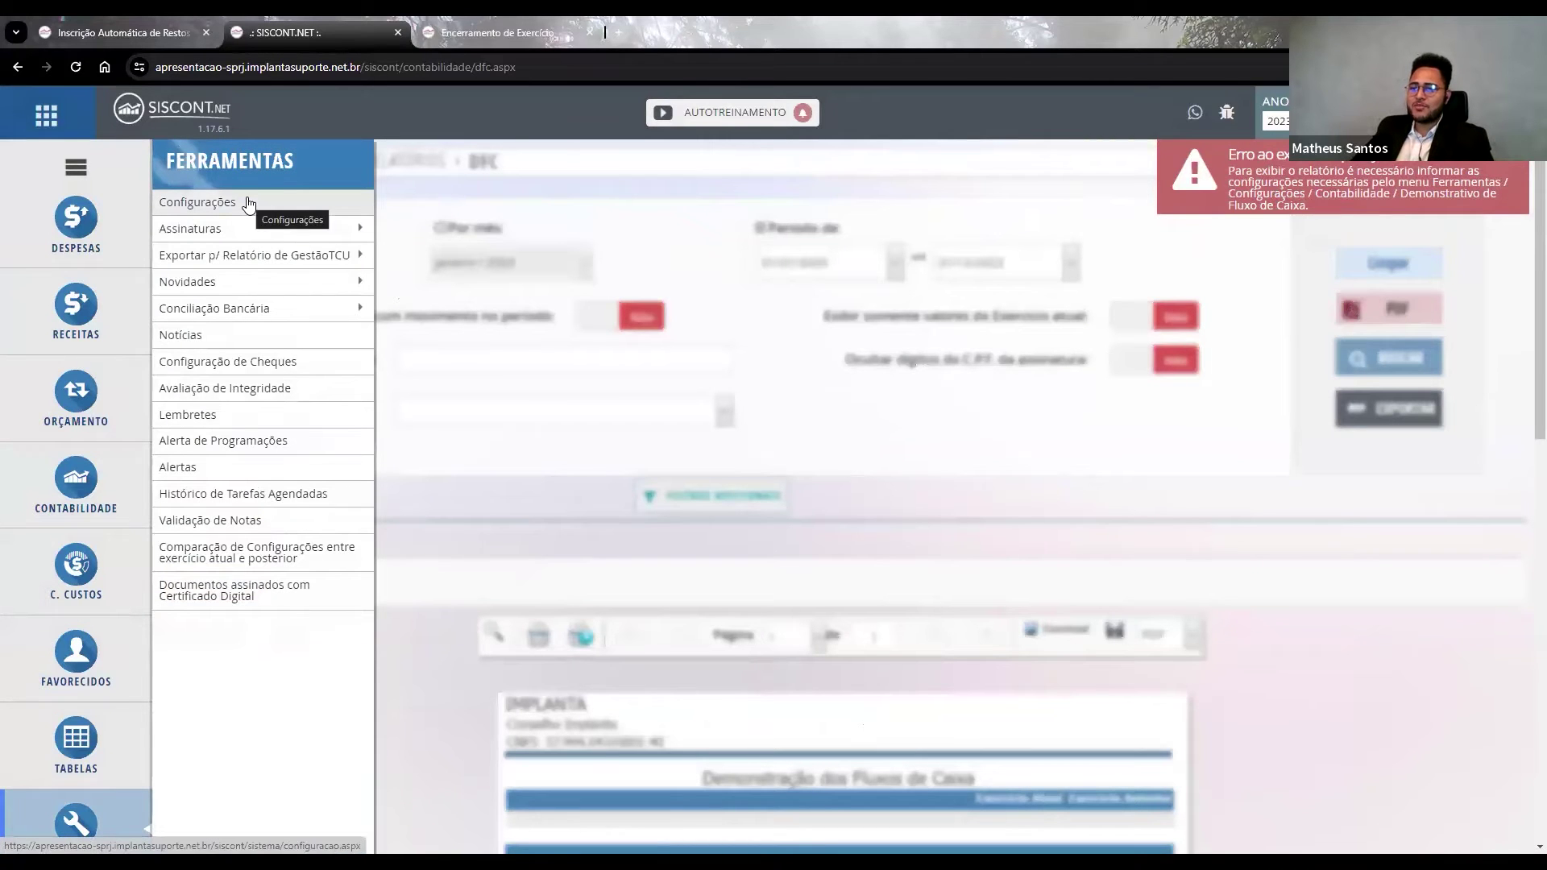
{"action": "left_click", "coordinate": [841, 692]}
{"action": "scroll", "coordinate": [841, 692], "scroll_direction": "down", "scroll_amount": 1}
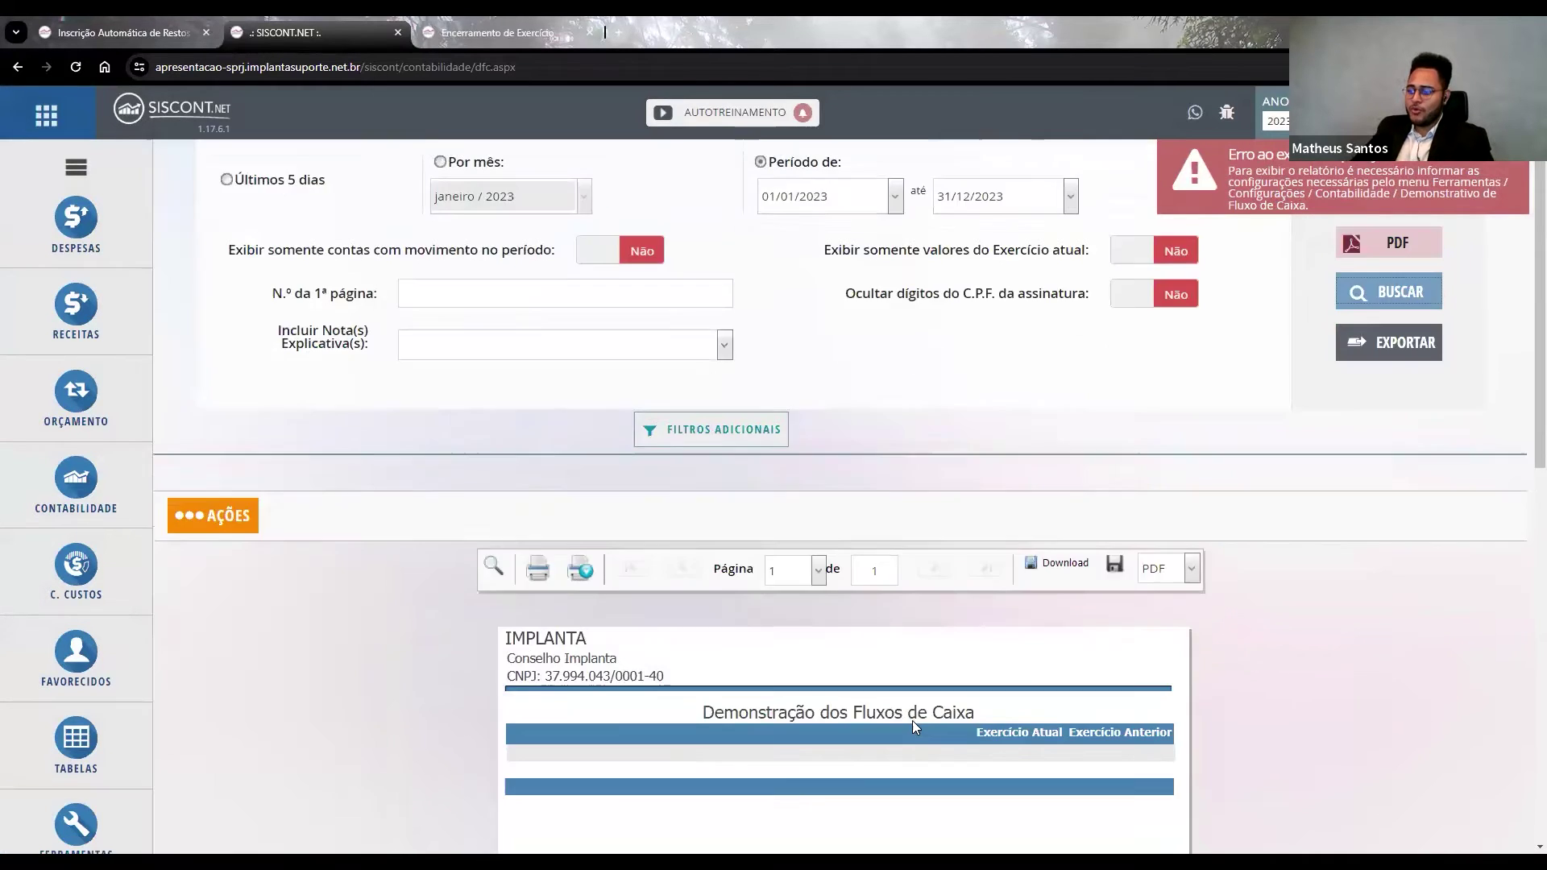
{"action": "scroll", "coordinate": [910, 698], "scroll_direction": "up", "scroll_amount": 1}
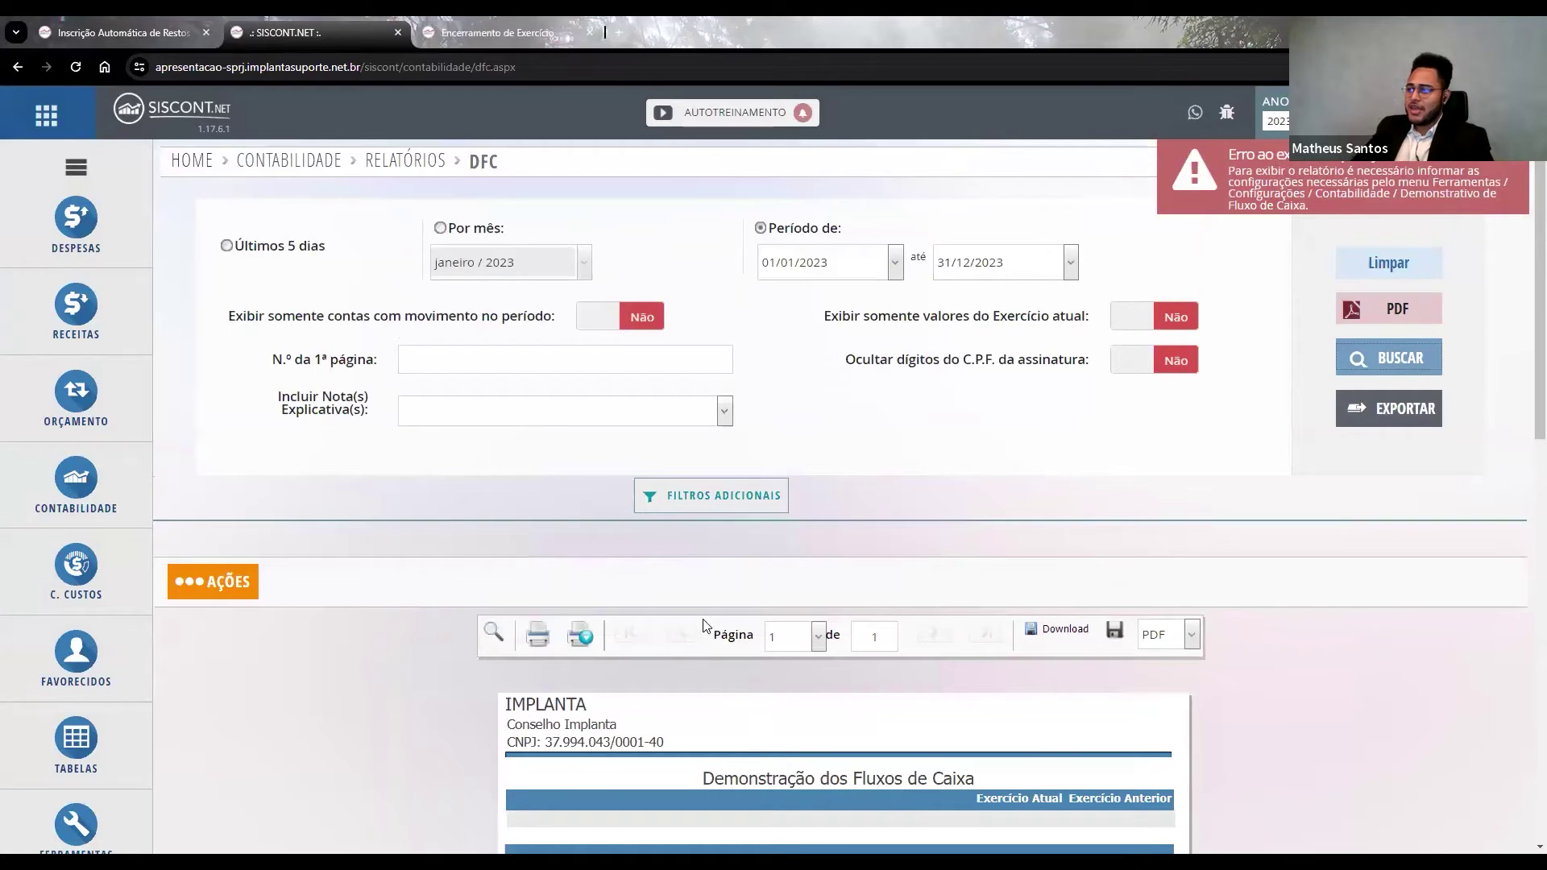
{"action": "left_click", "coordinate": [121, 766]}
{"action": "left_click", "coordinate": [522, 779]}
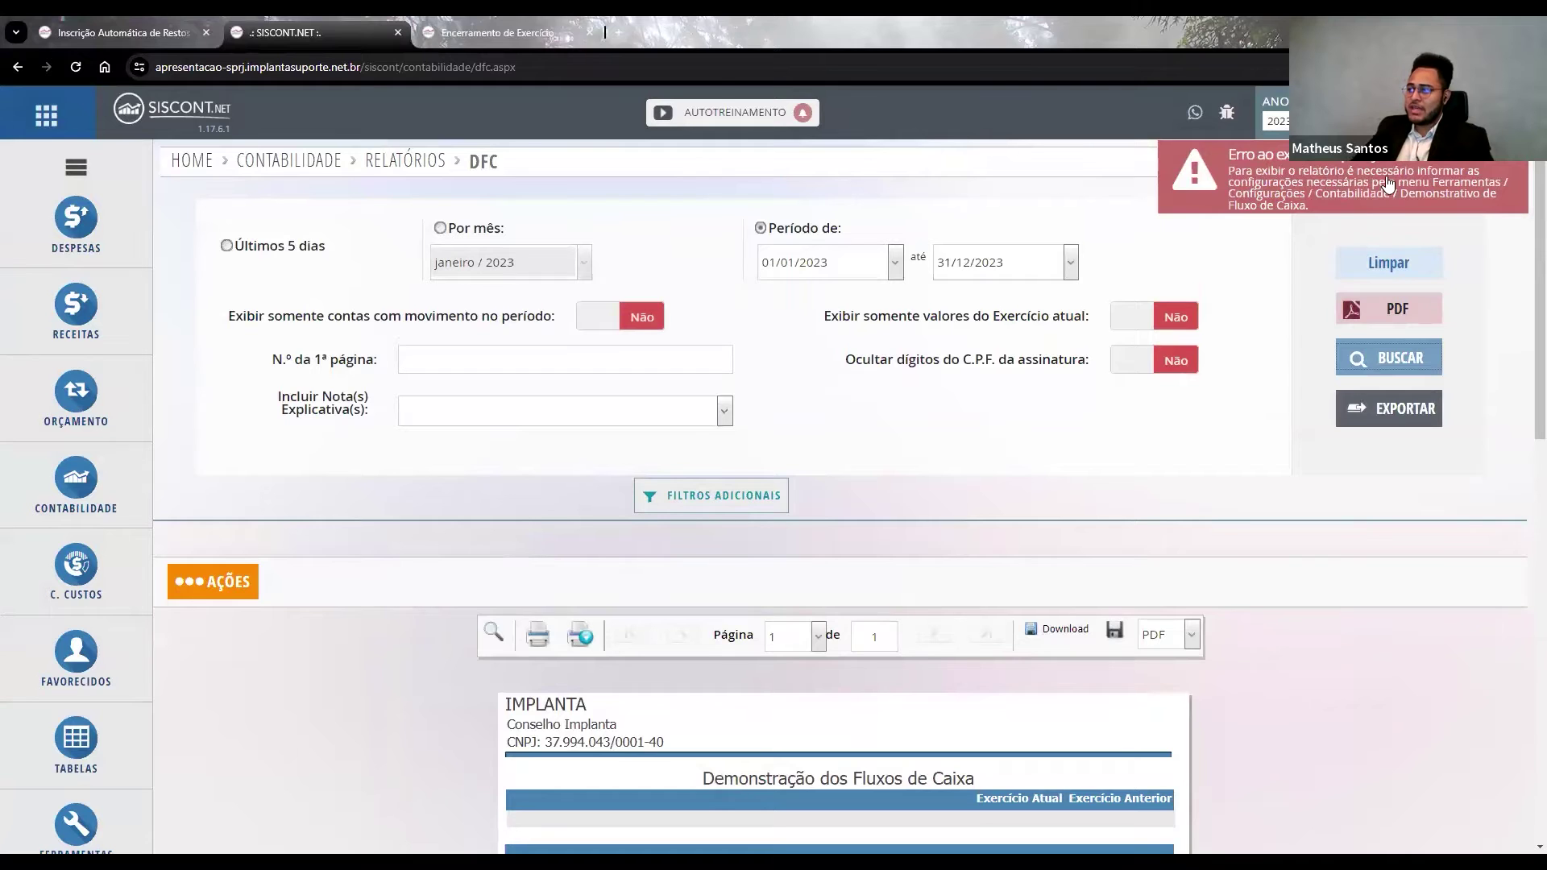
Open the Ferramentas configuration page in a separate browser tab and switch to it.
{"action": "left_click", "coordinate": [105, 810]}
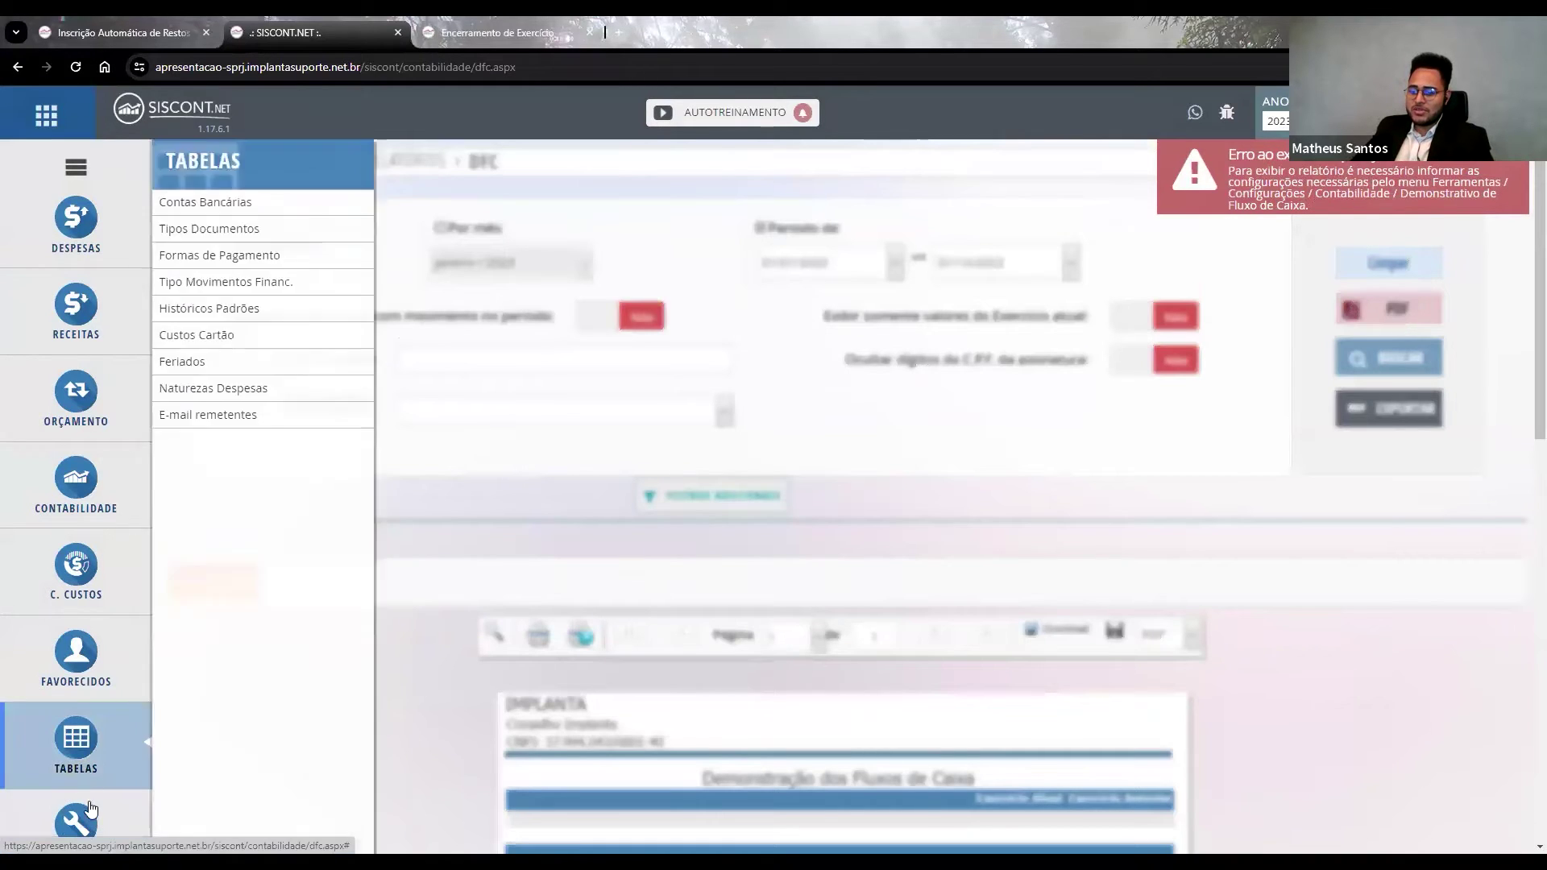
{"action": "middle_click", "coordinate": [316, 201]}
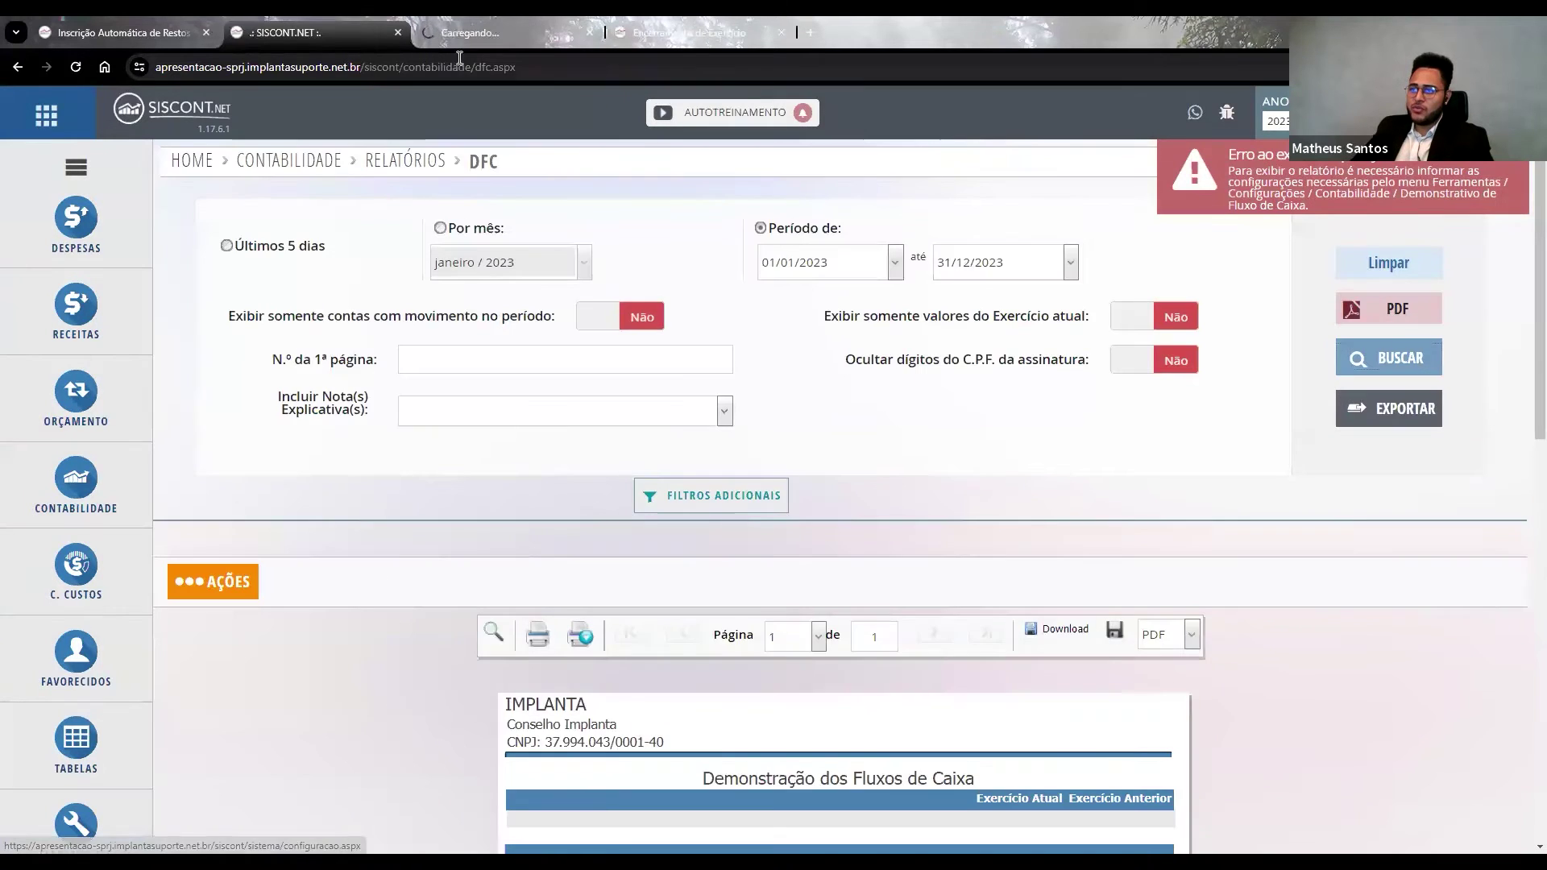
{"action": "left_click", "coordinate": [464, 40]}
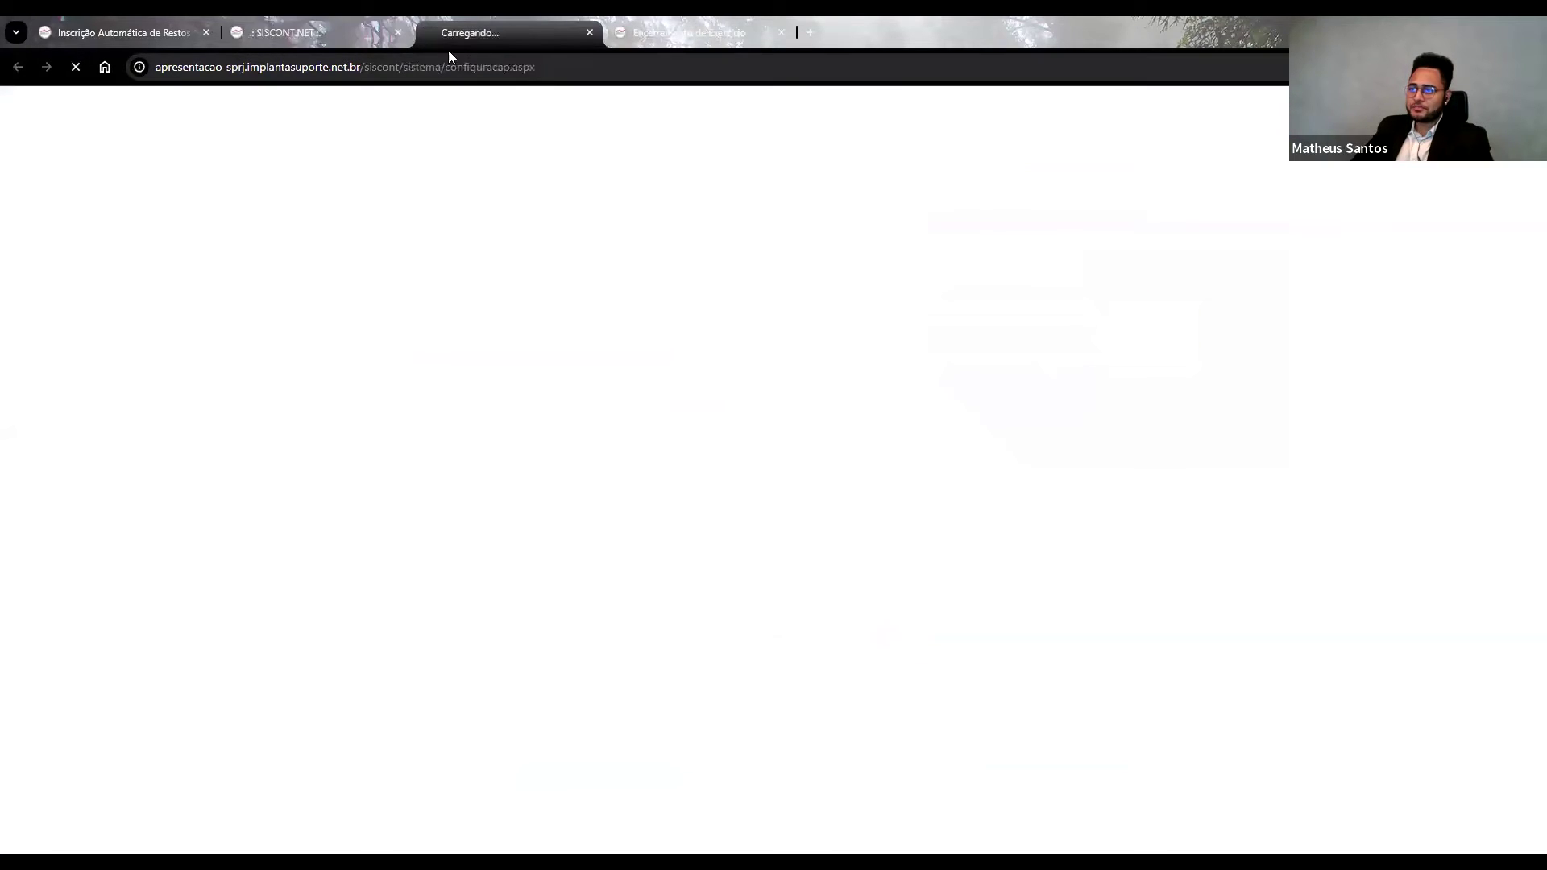
{"action": "left_click", "coordinate": [778, 32]}
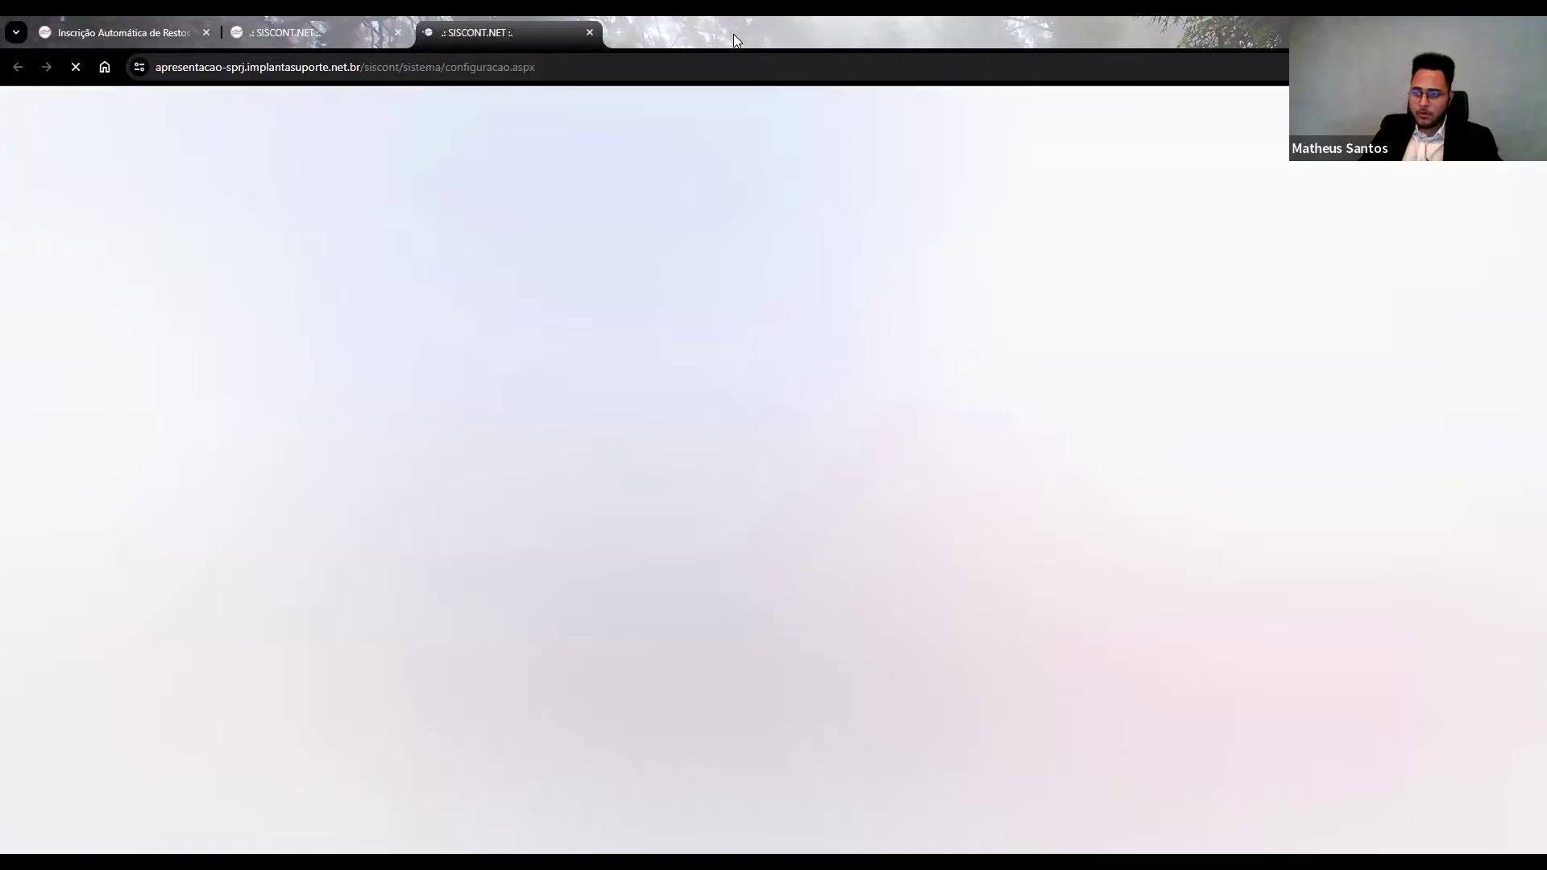
{"action": "key", "text": "ctrl+shift+t"}
{"action": "left_click", "coordinate": [463, 33]}
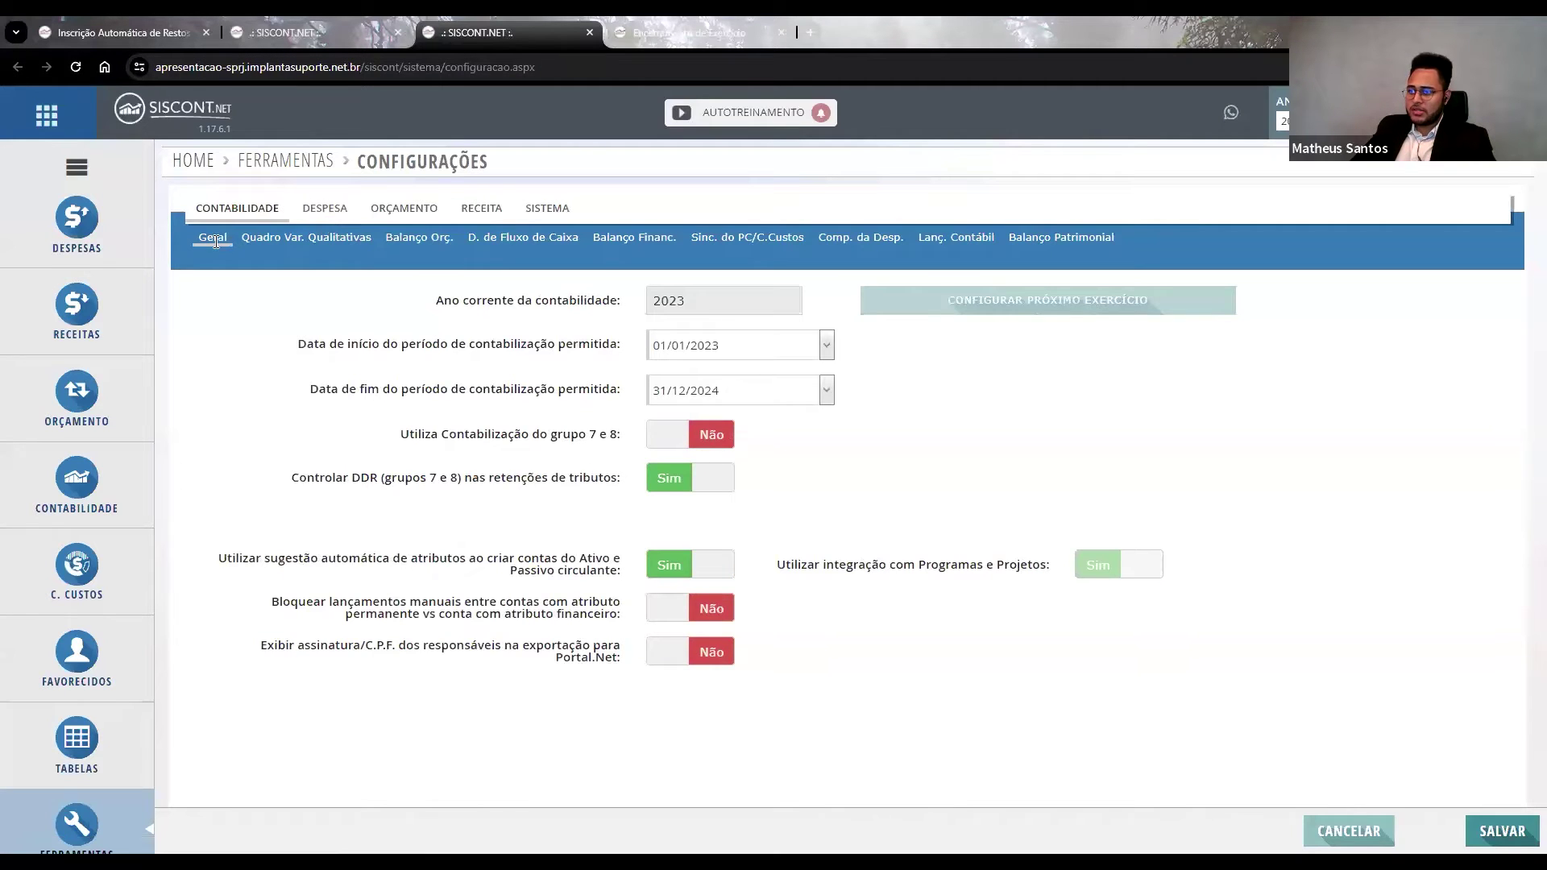
Open the Contabilidade settings for D. de Fluxo de Caixa and review the capital and financing account sections.
{"action": "left_click", "coordinate": [499, 240]}
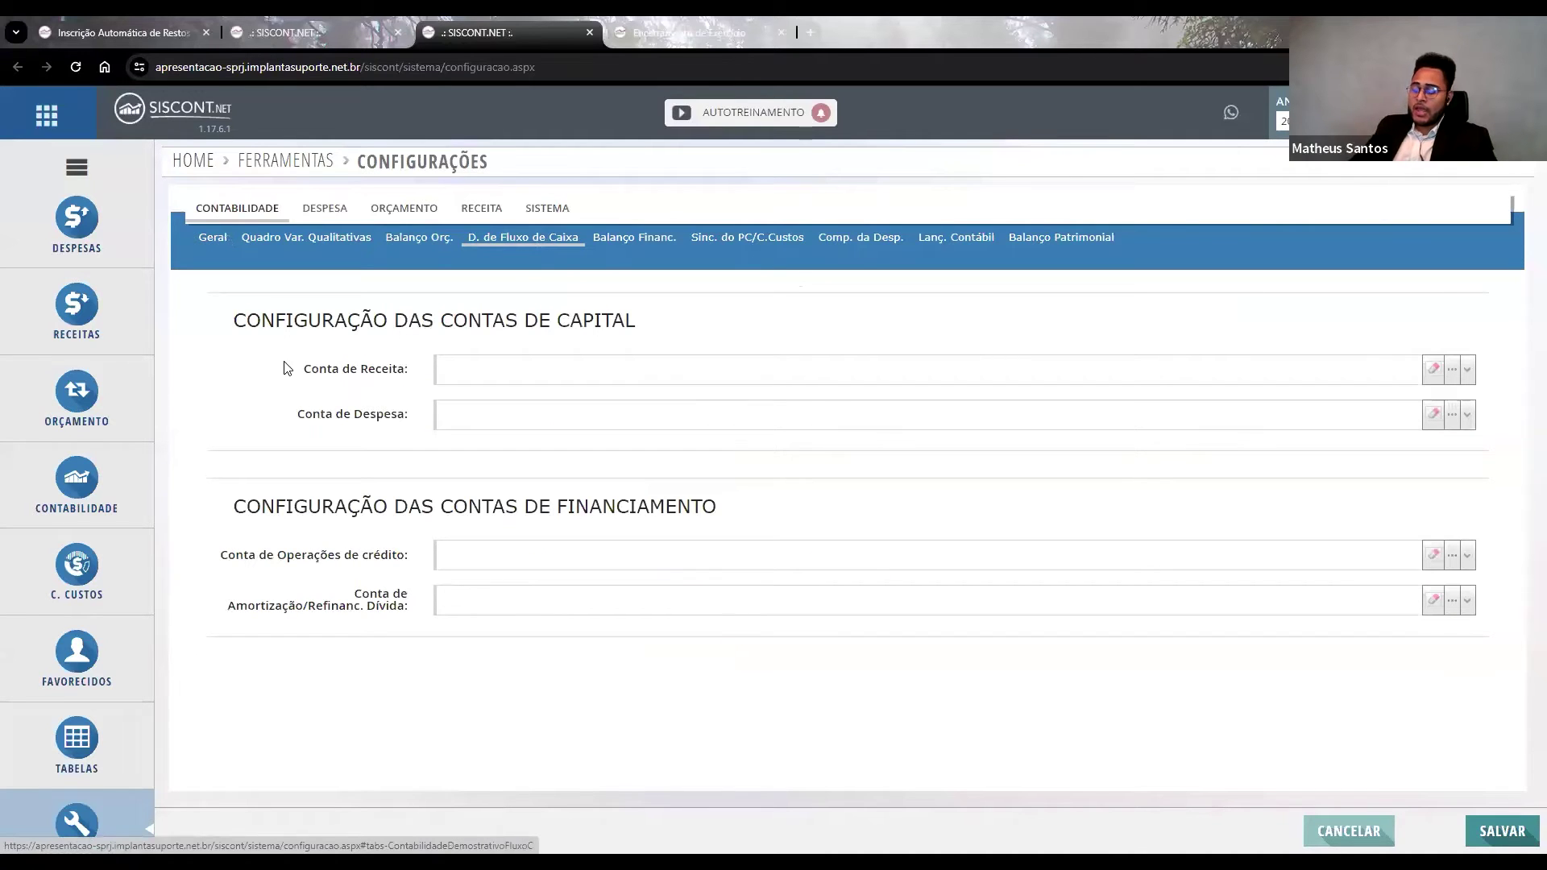
{"action": "left_click", "coordinate": [445, 357]}
{"action": "left_click", "coordinate": [474, 575]}
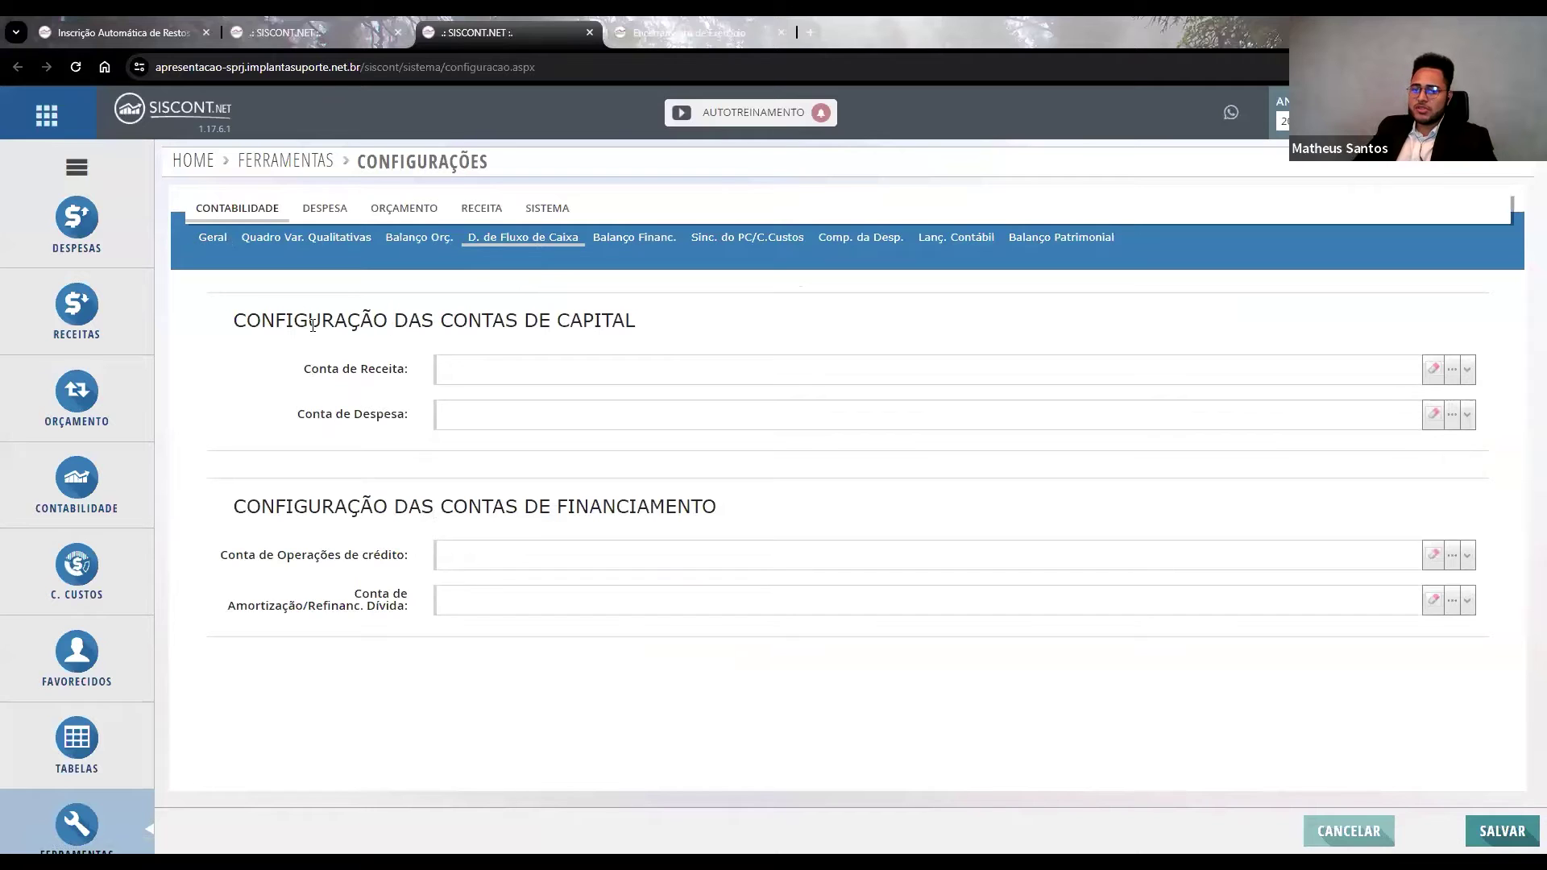
{"action": "left_click_drag", "start_coordinate": [238, 320], "coordinate": [632, 320]}
{"action": "left_click", "coordinate": [658, 324]}
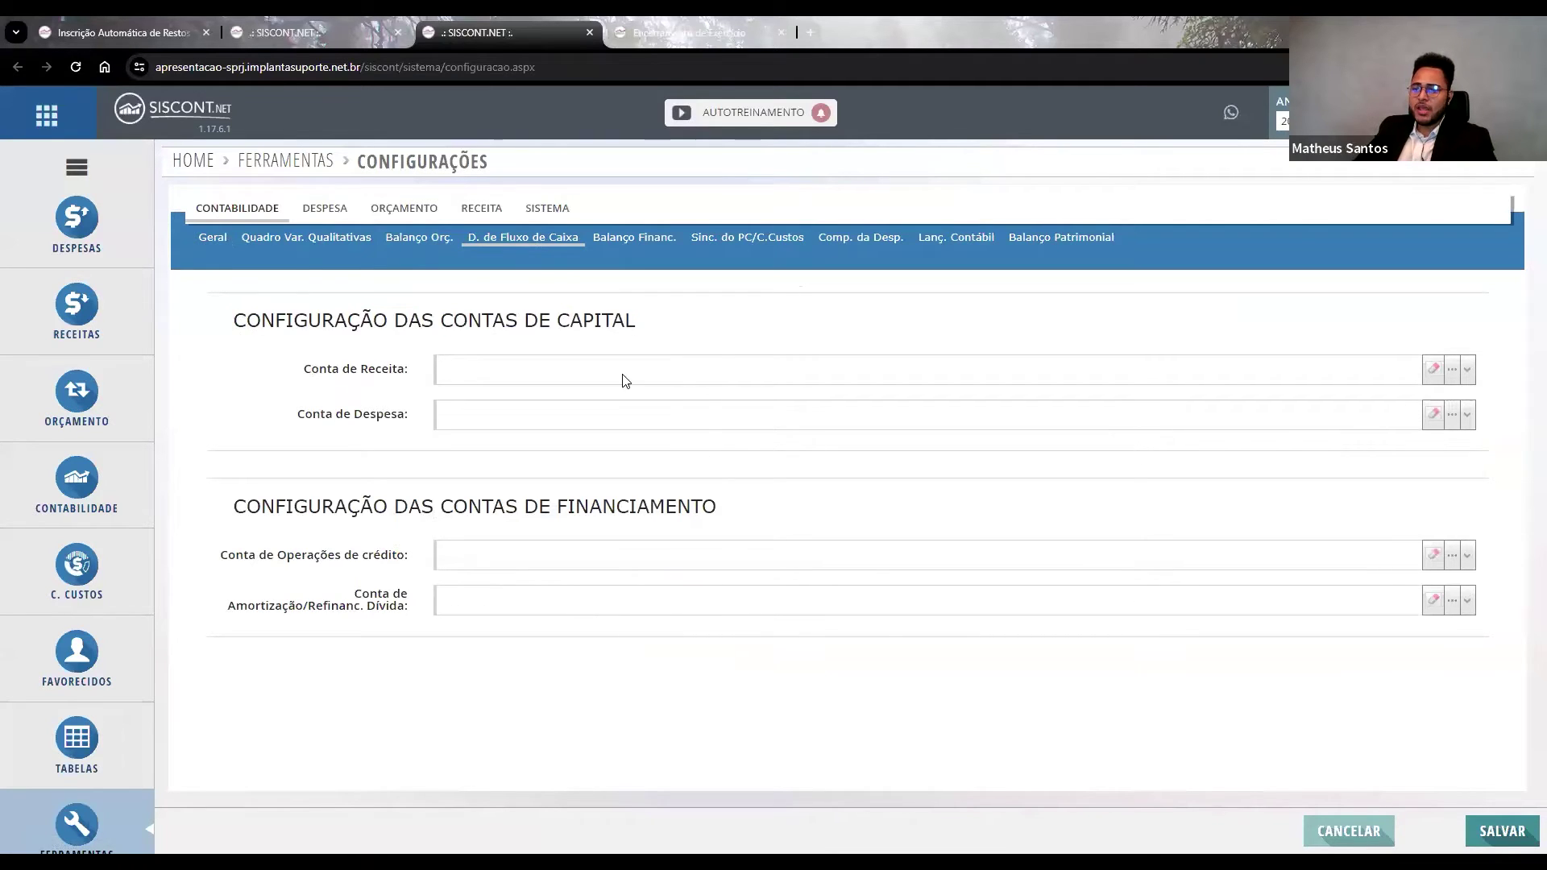
Browse the accounts available for the capital Conta de Receita, Conta de Operações de crédito and Conta de Amortização/Refinanc. Dívida.
{"action": "left_click", "coordinate": [445, 369]}
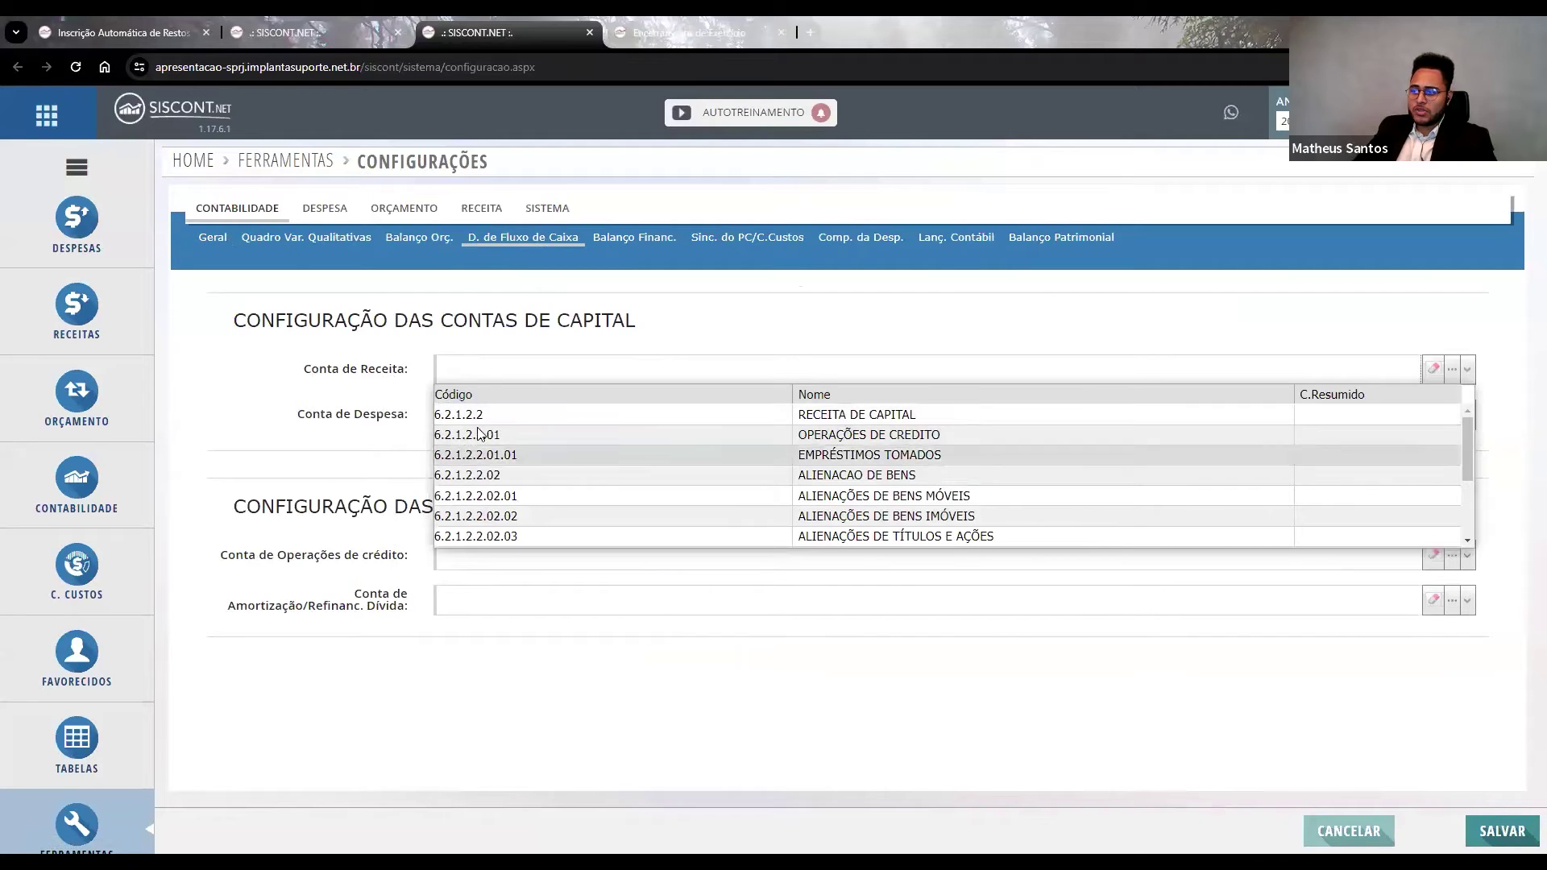
{"action": "left_click", "coordinate": [470, 342]}
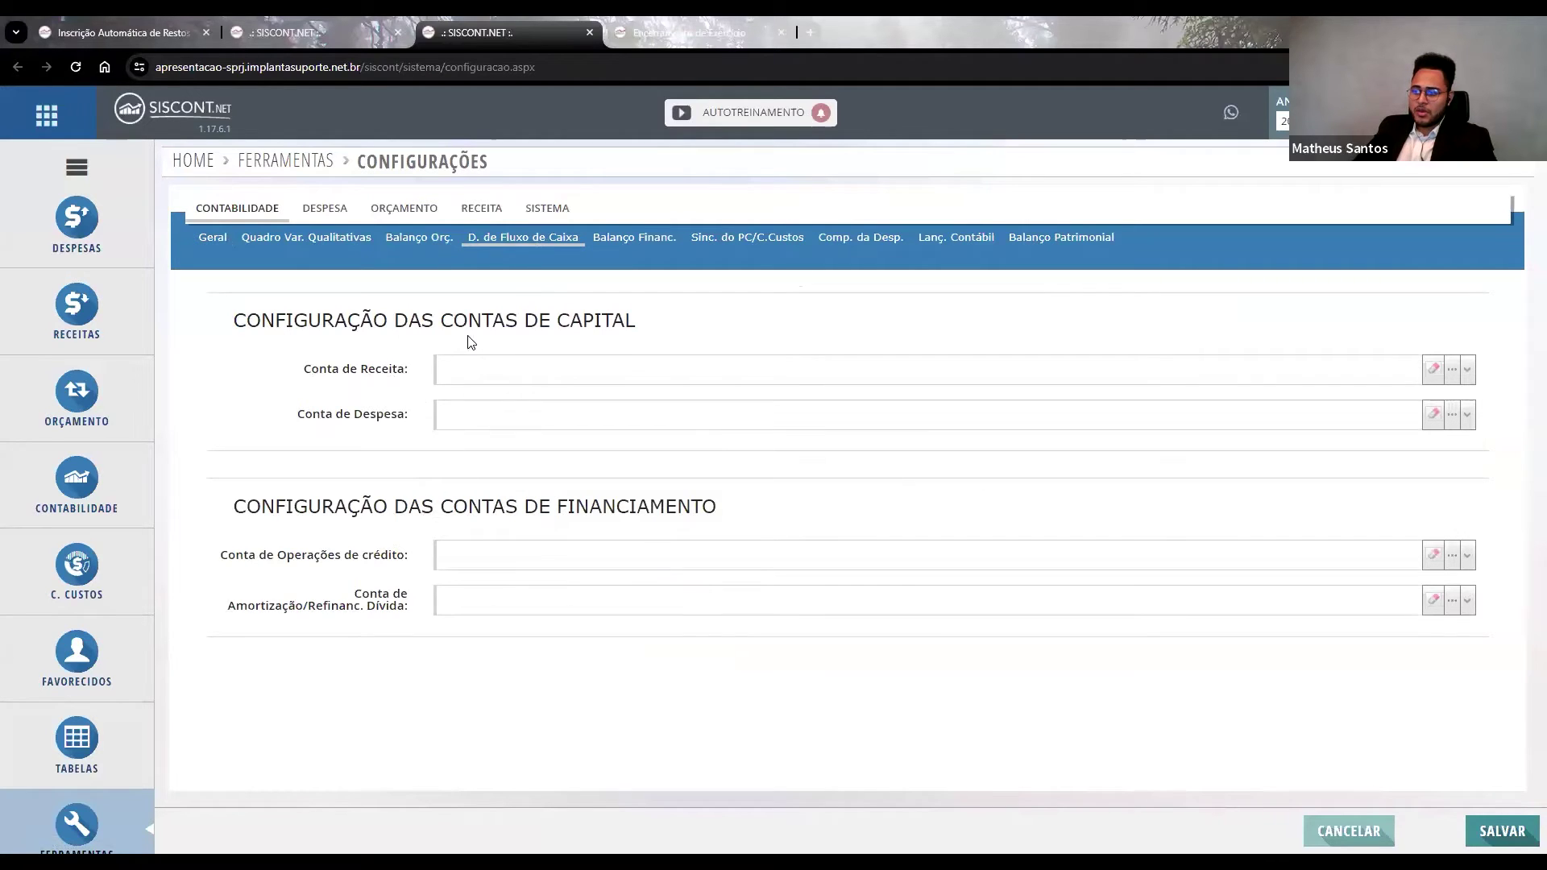
{"action": "left_click", "coordinate": [461, 540]}
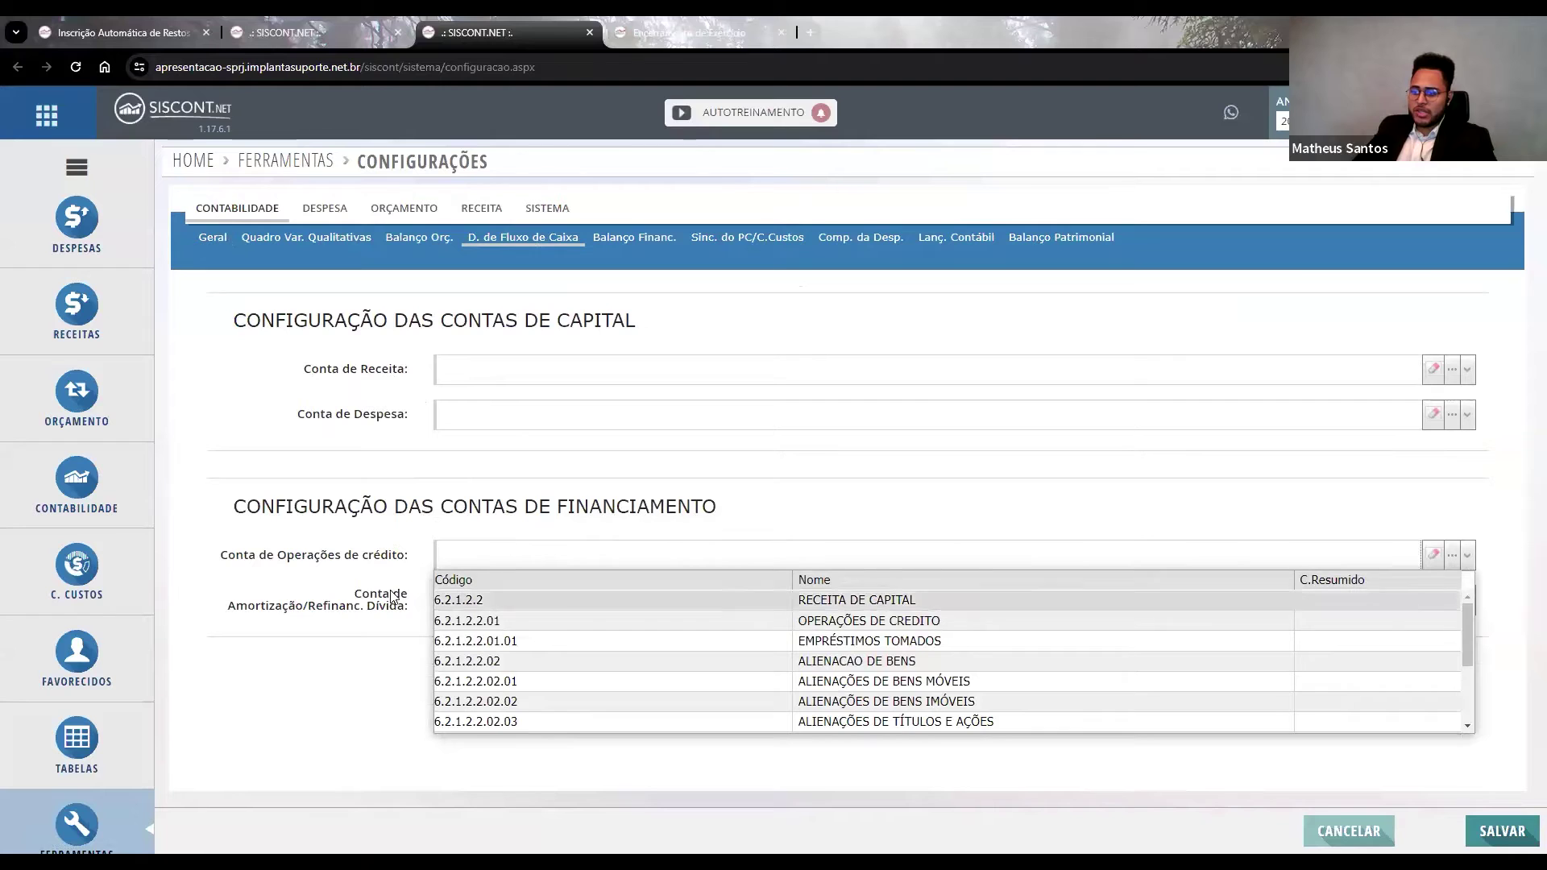
{"action": "left_click", "coordinate": [426, 599]}
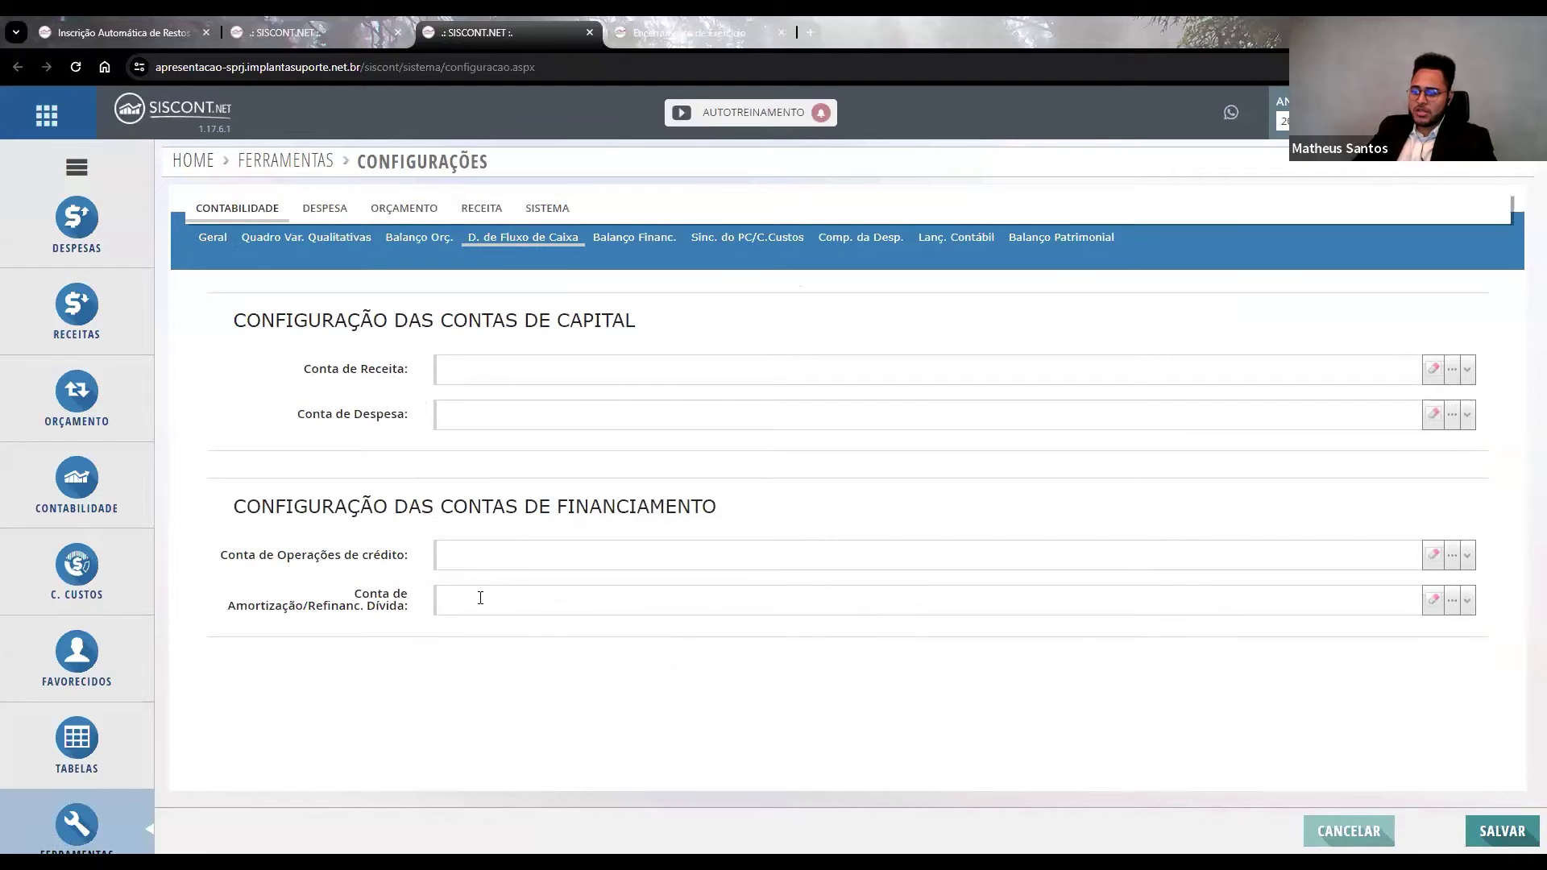
{"action": "left_click", "coordinate": [480, 598]}
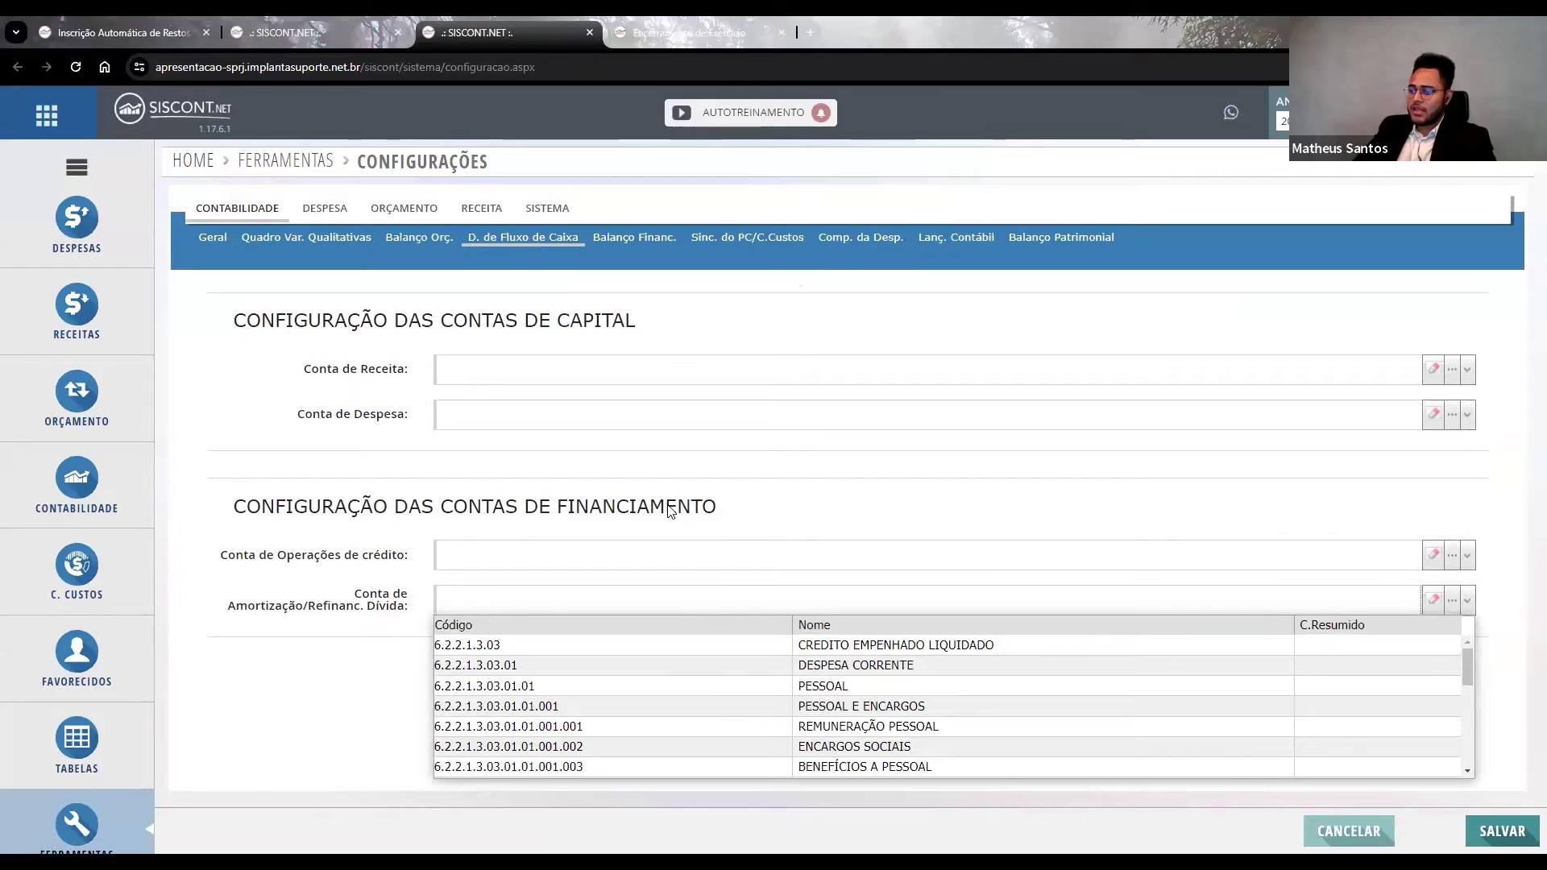
Examine the account choices for the capital Conta de Receita and Conta de Despesa, including the account selection window for the expense account.
{"action": "left_click", "coordinate": [500, 367]}
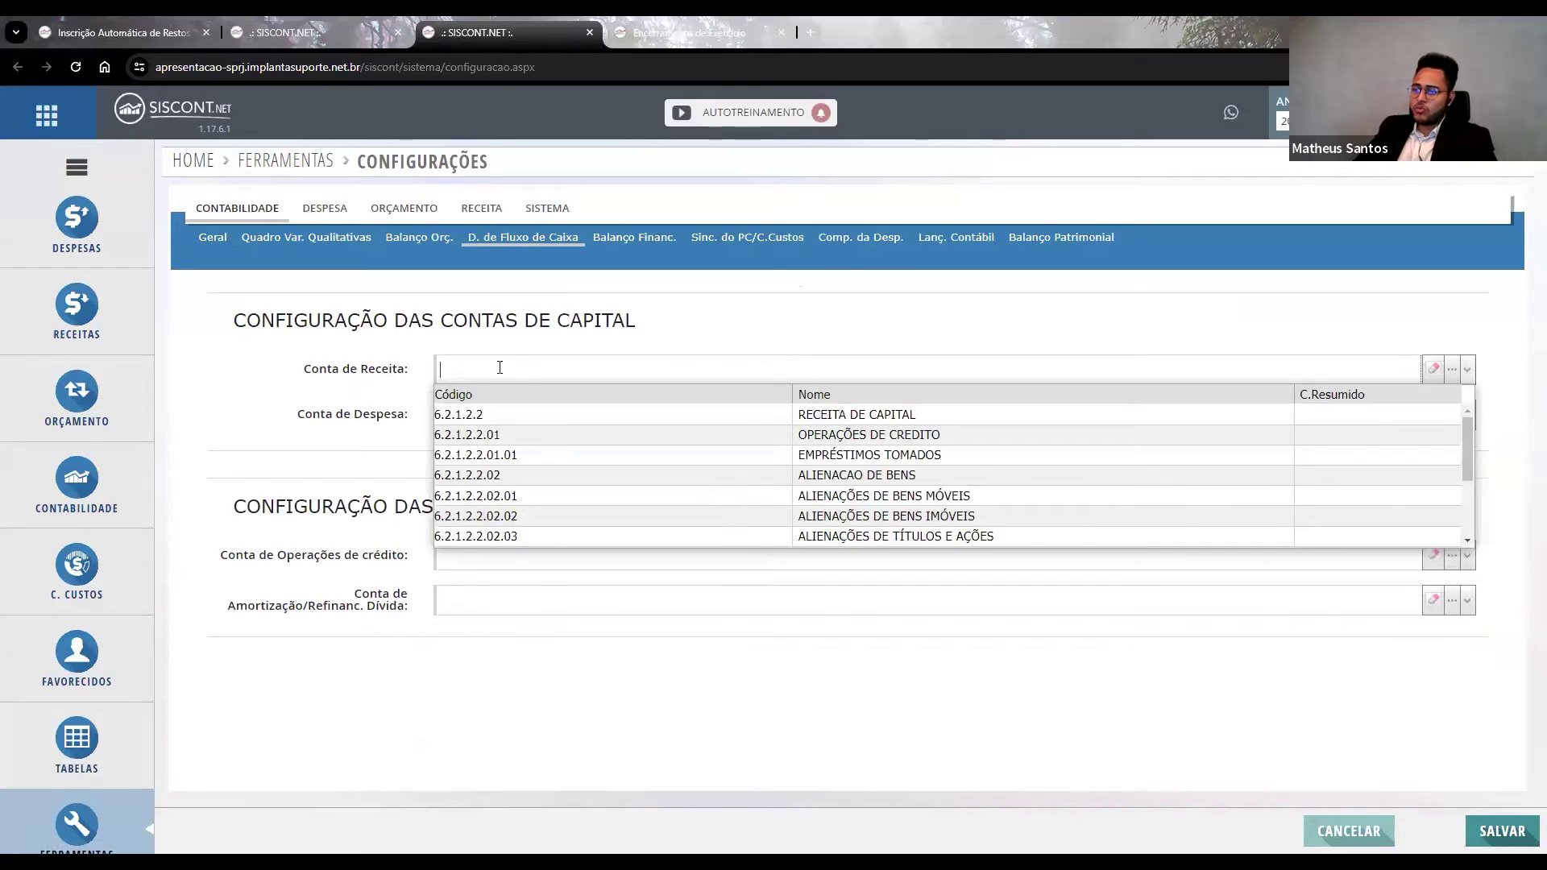
{"action": "left_click", "coordinate": [374, 407]}
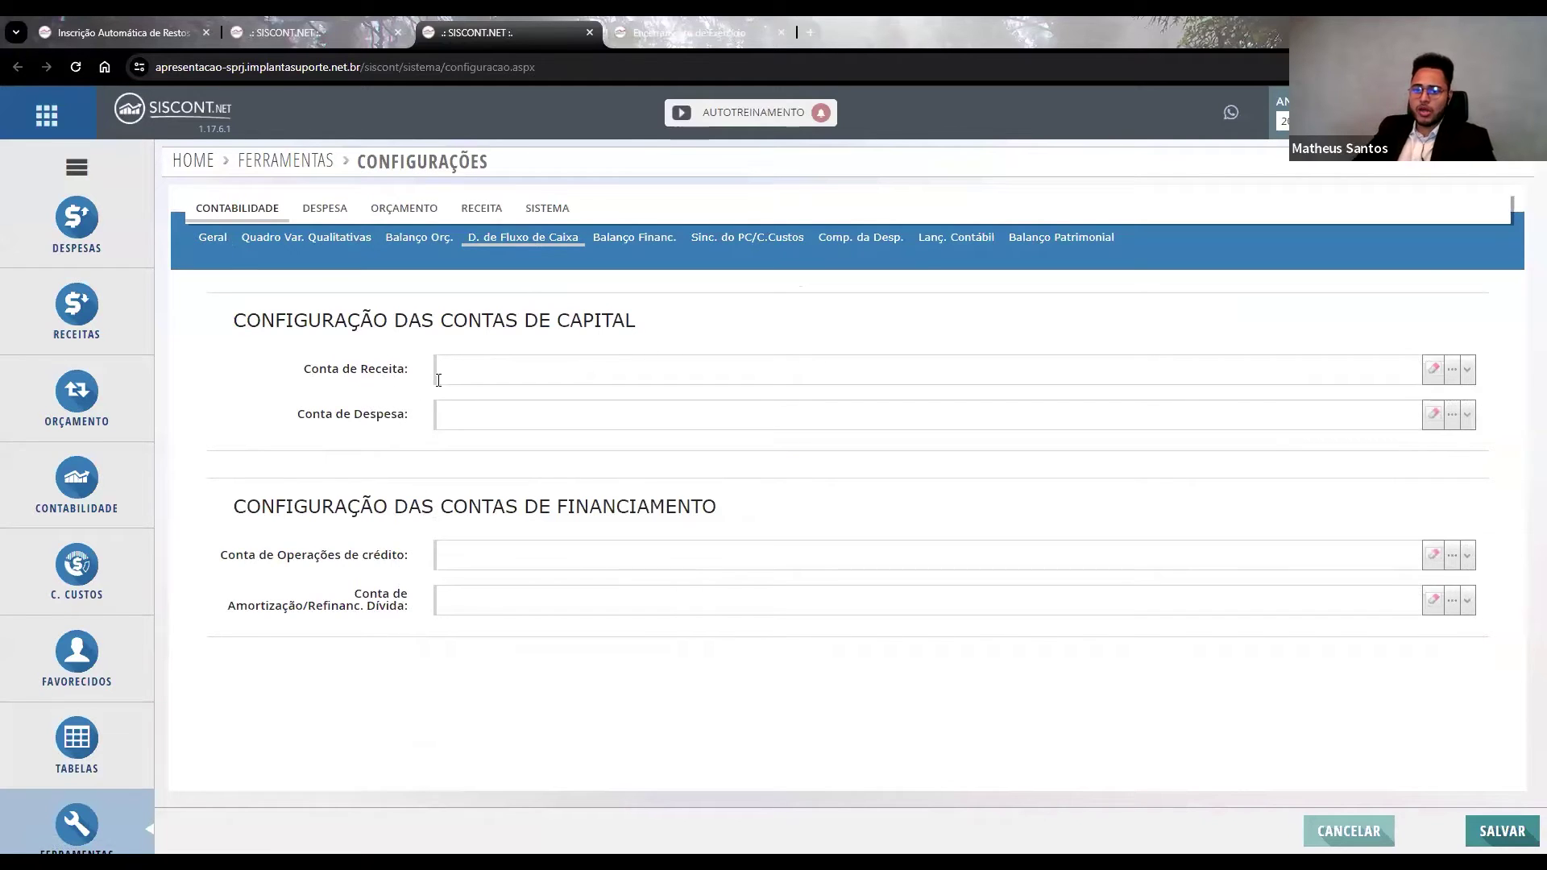
{"action": "left_click", "coordinate": [524, 375]}
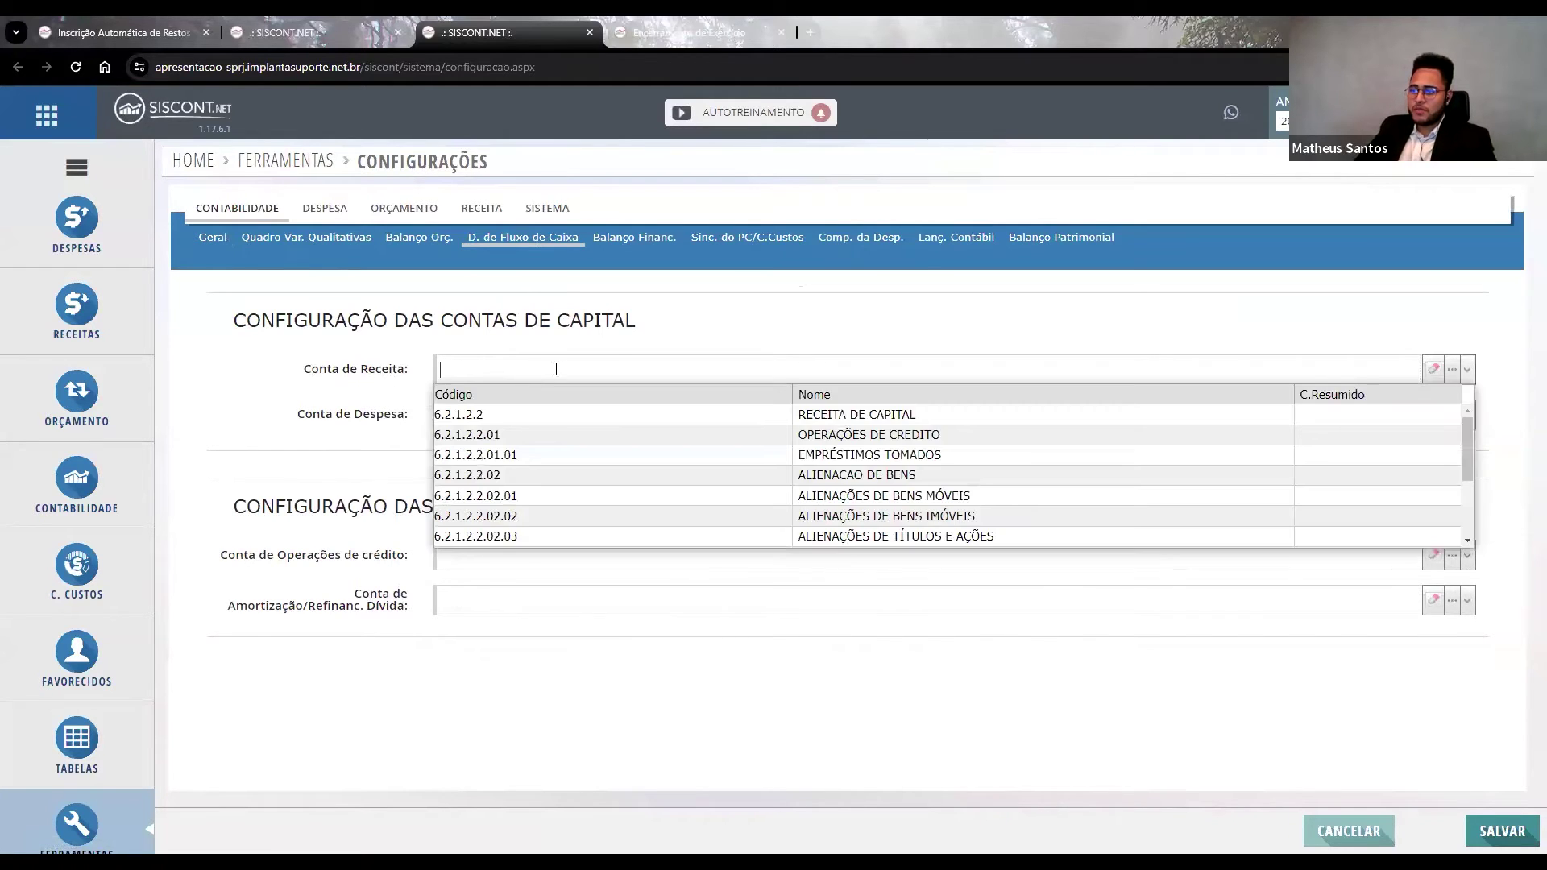
{"action": "left_click", "coordinate": [1452, 369]}
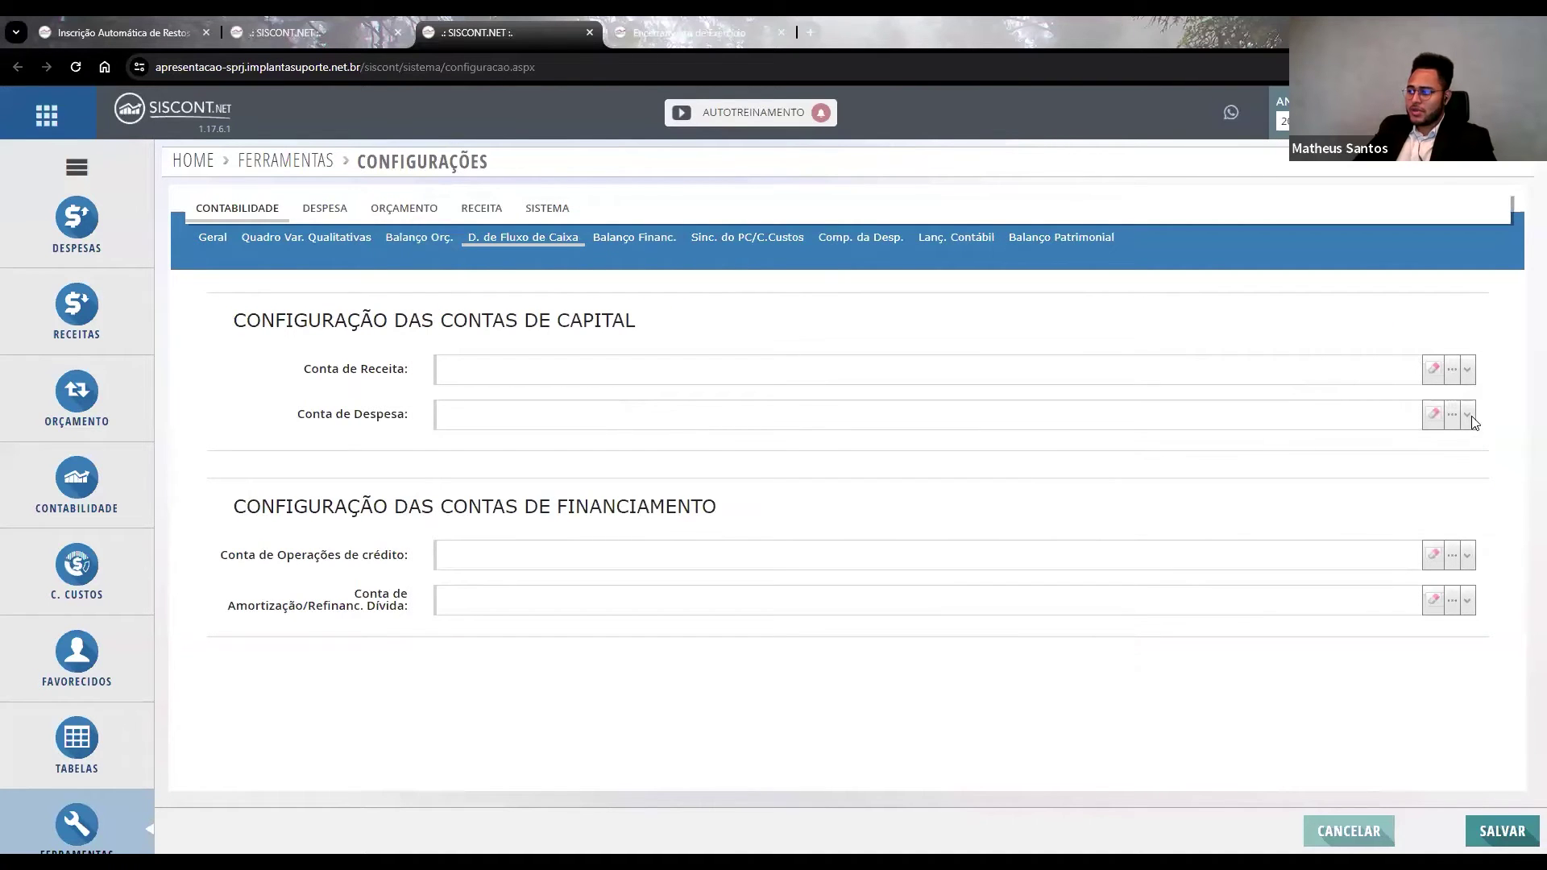
{"action": "left_click", "coordinate": [1452, 414]}
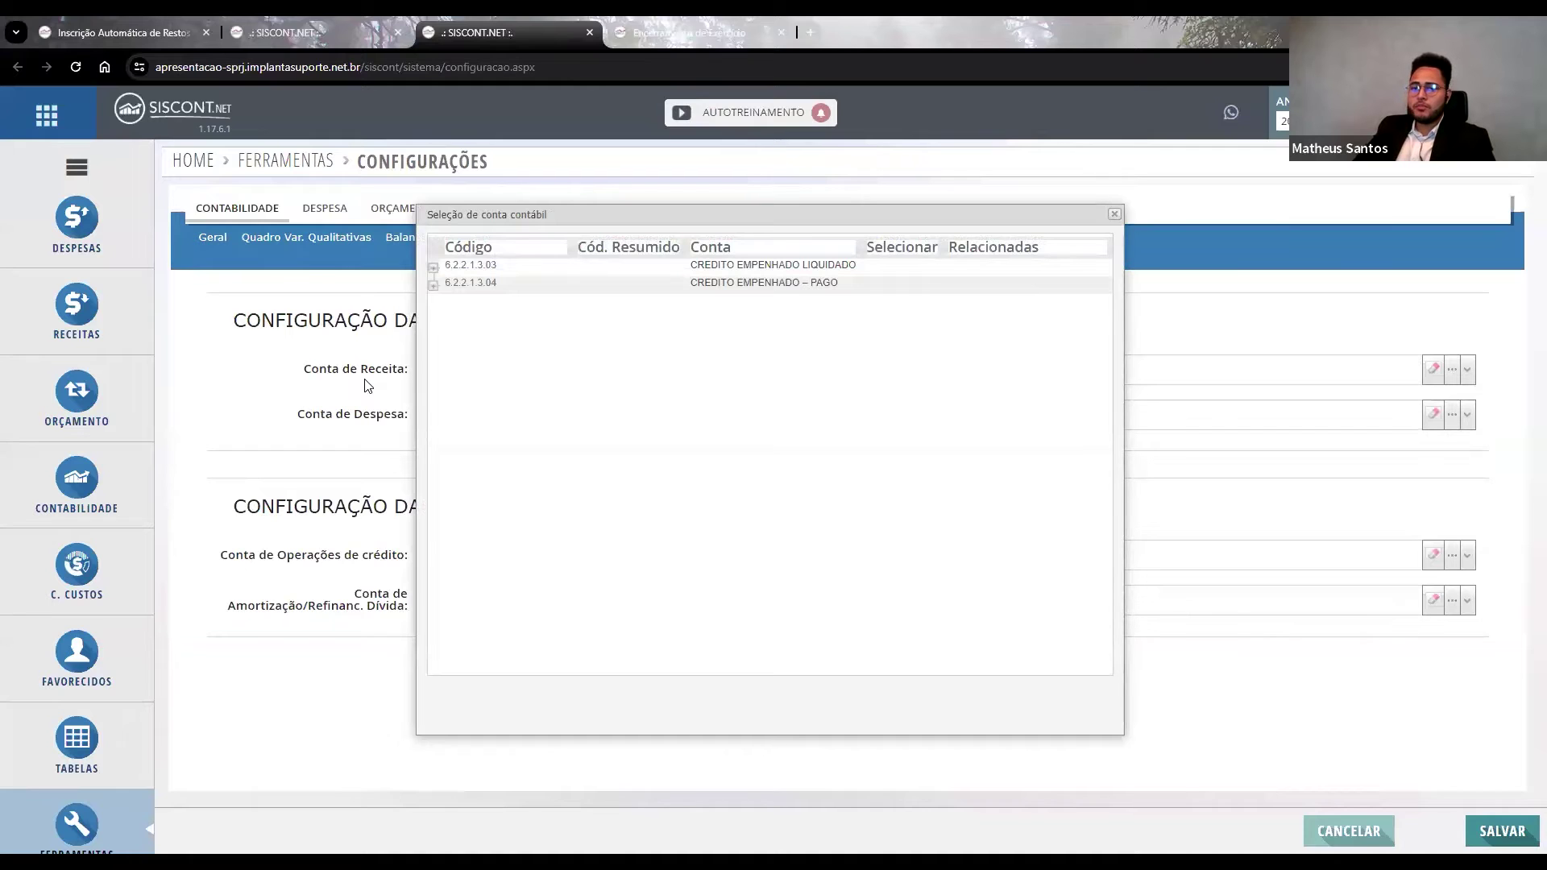
{"action": "left_click", "coordinate": [320, 398]}
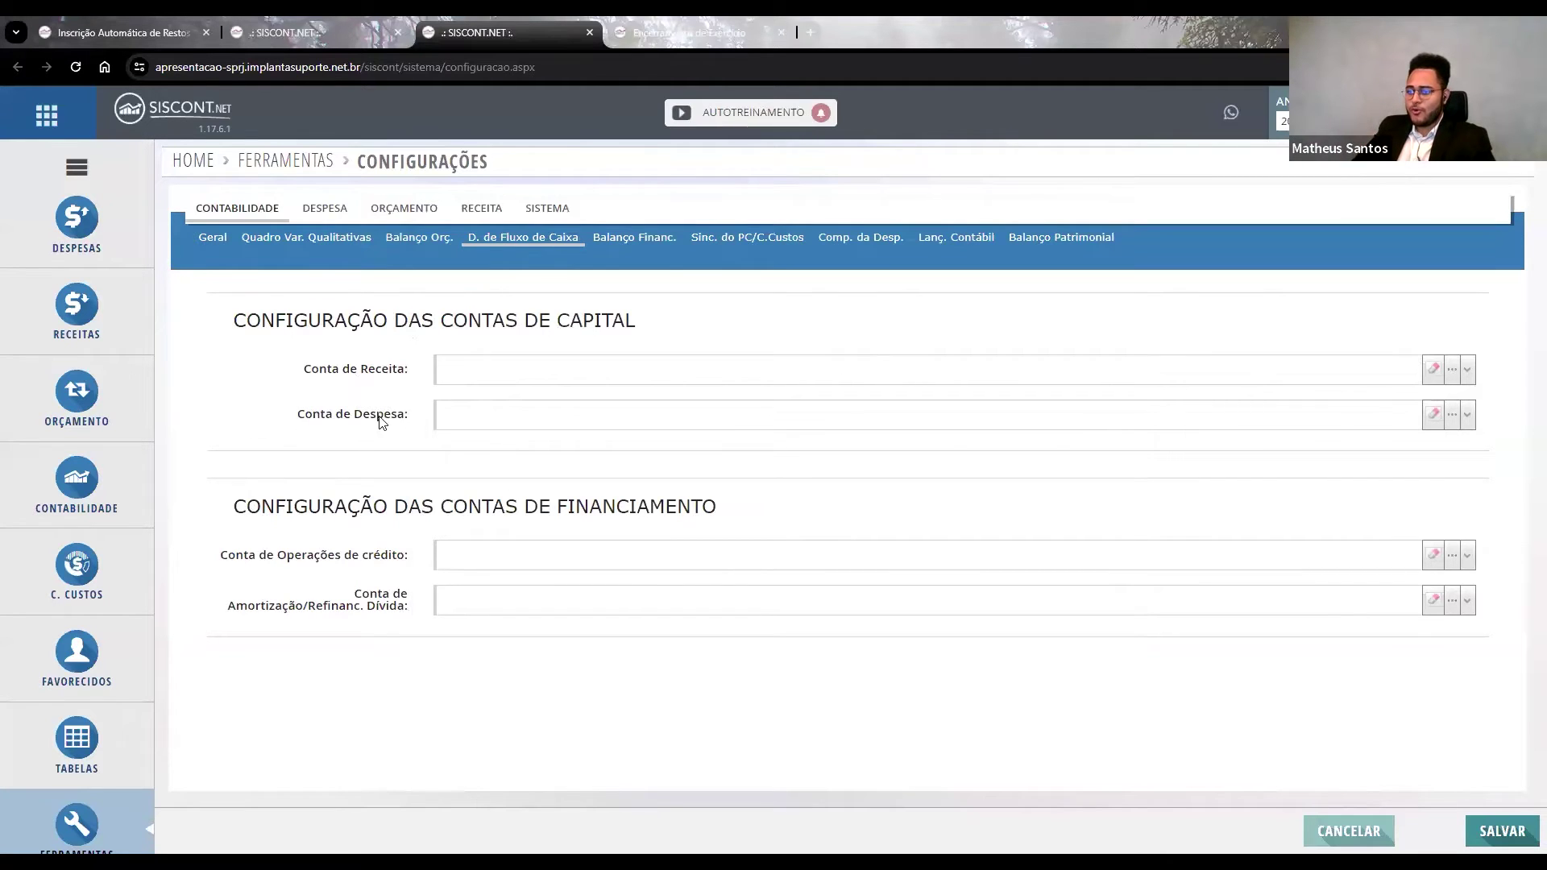
{"action": "left_click", "coordinate": [1466, 415]}
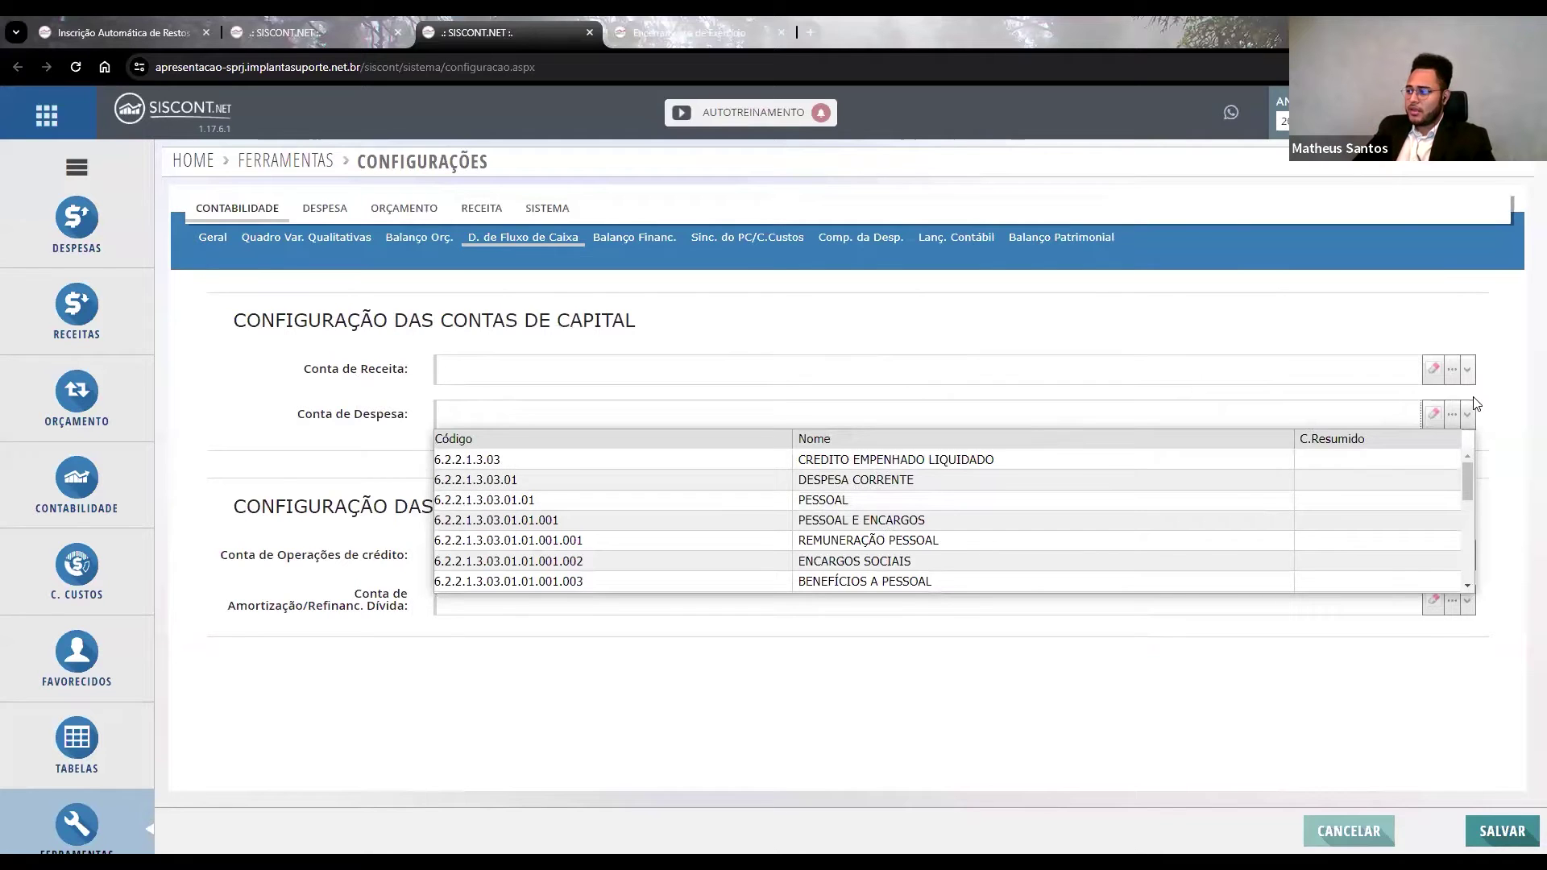
Open the account selection for Conta de Despesa and expand the CREDITO EMPENHADO LIQUIDADO and CREDITO EMPENHADO – PAGO groups.
{"action": "left_click", "coordinate": [1451, 412]}
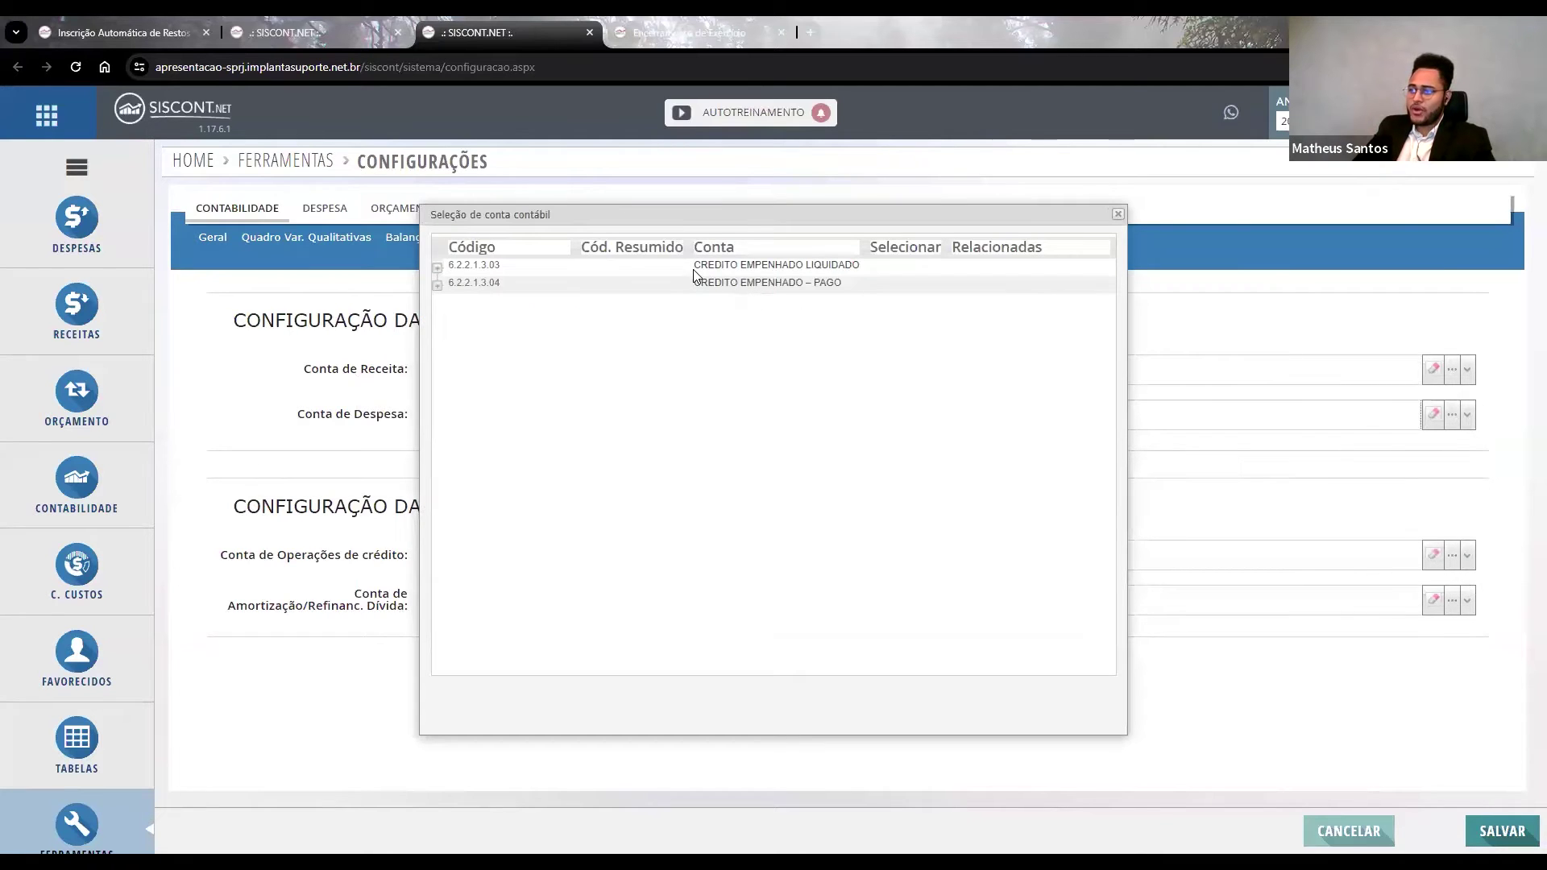
{"action": "left_click_drag", "start_coordinate": [693, 267], "coordinate": [804, 271]}
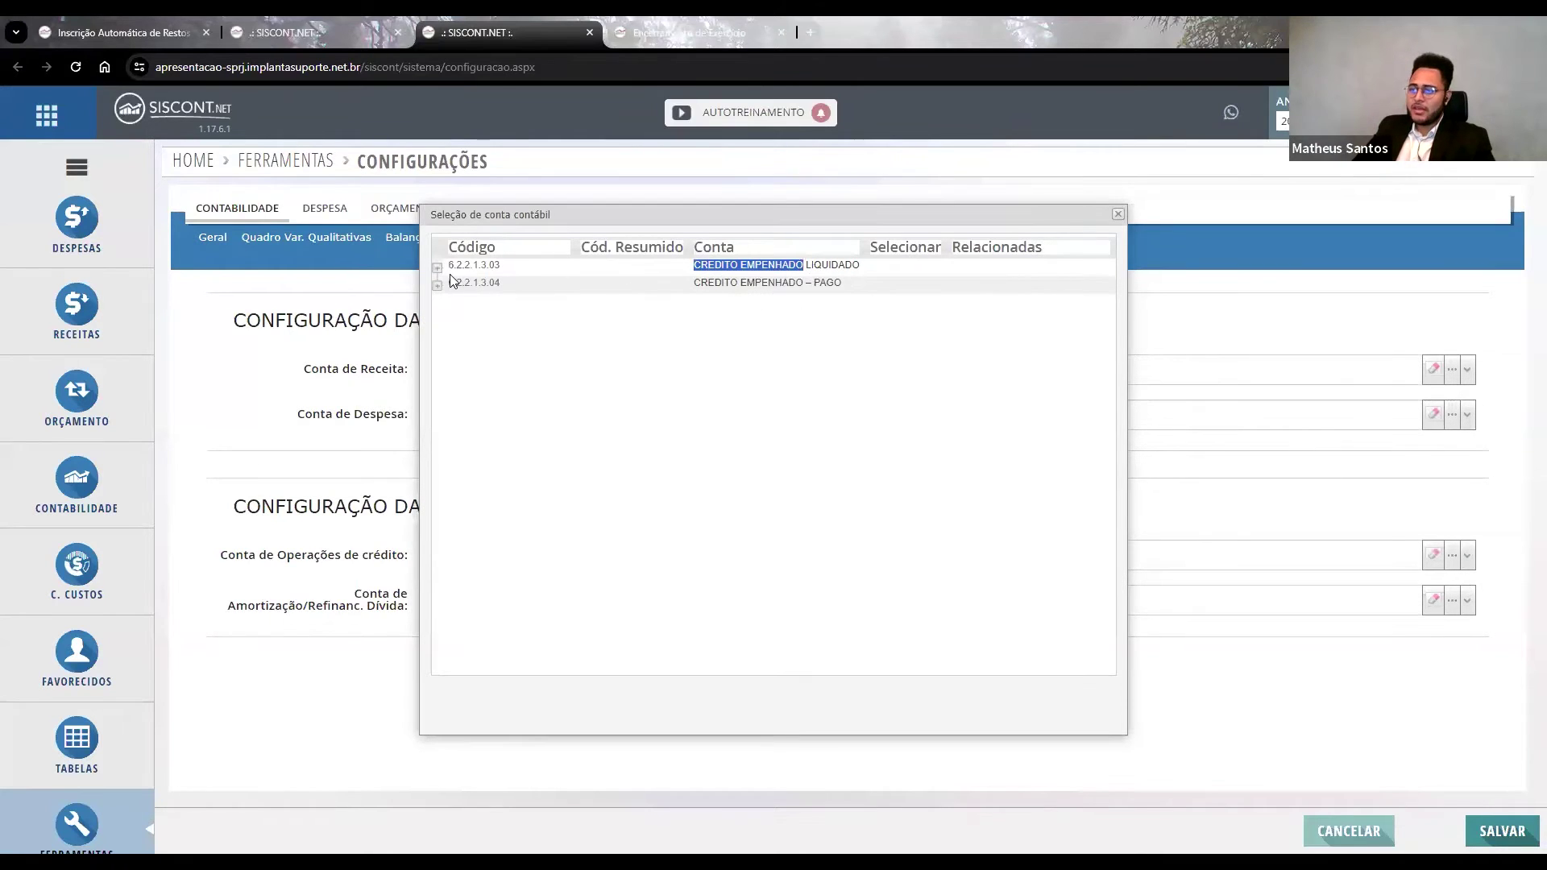
{"action": "left_click", "coordinate": [437, 268]}
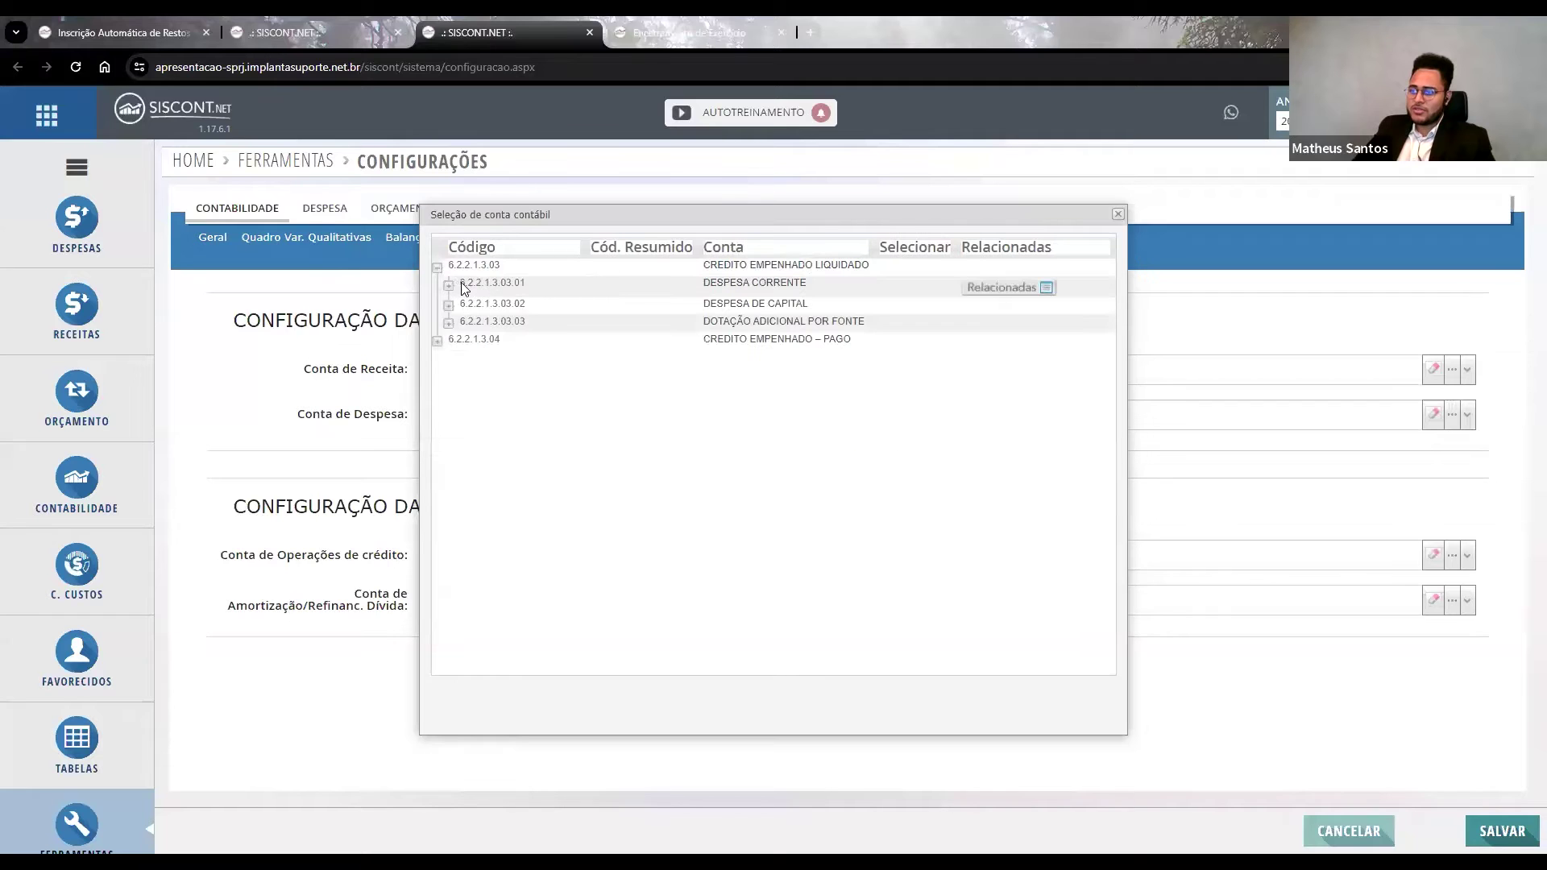
{"action": "double_click", "coordinate": [509, 284]}
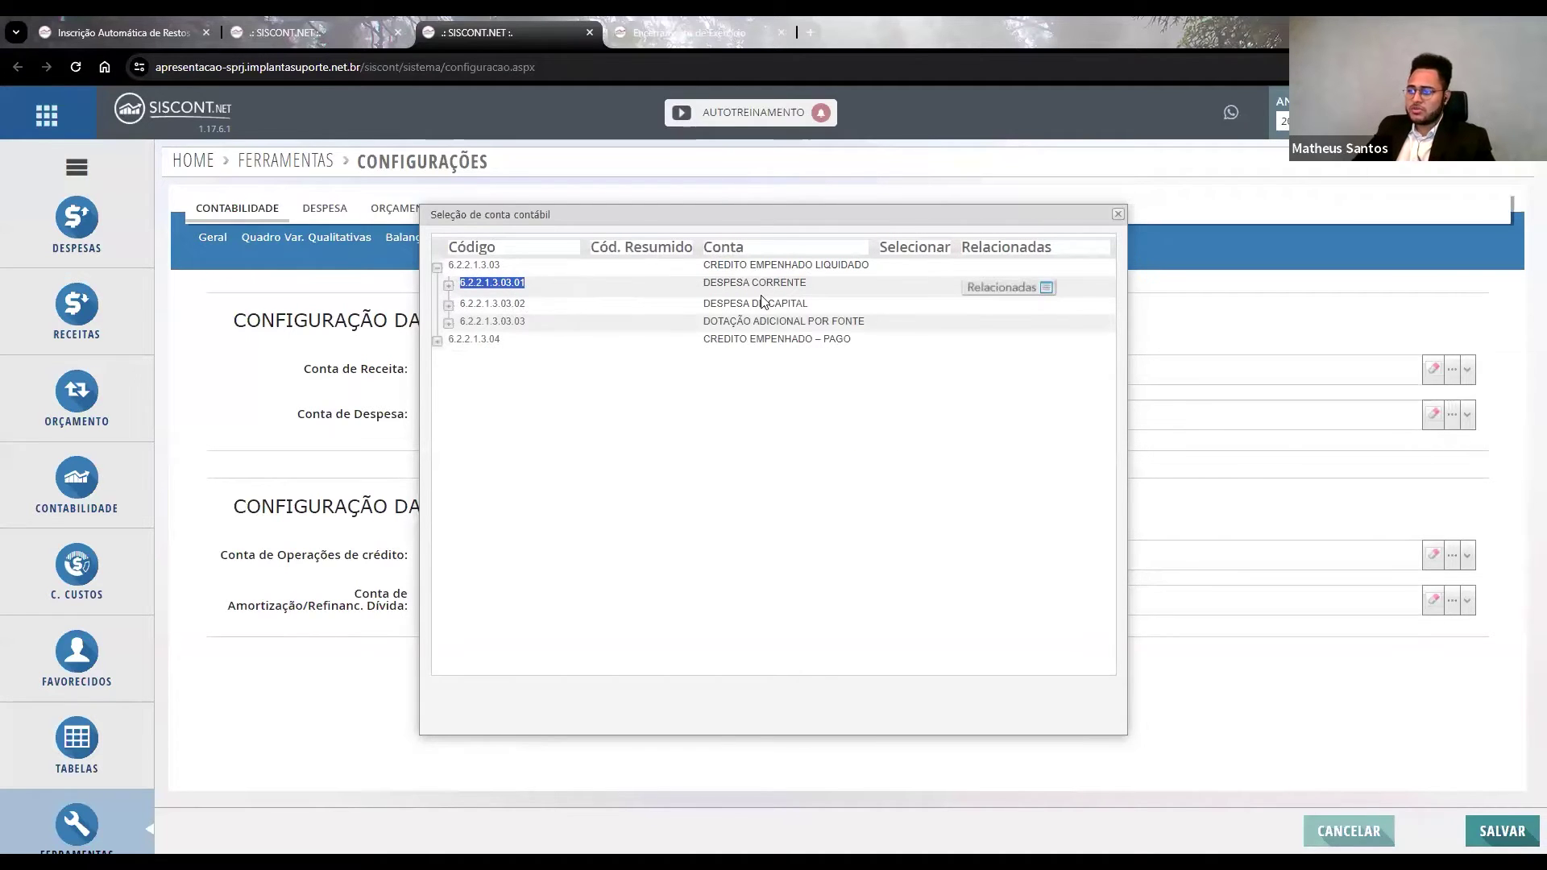
{"action": "left_click", "coordinate": [487, 322]}
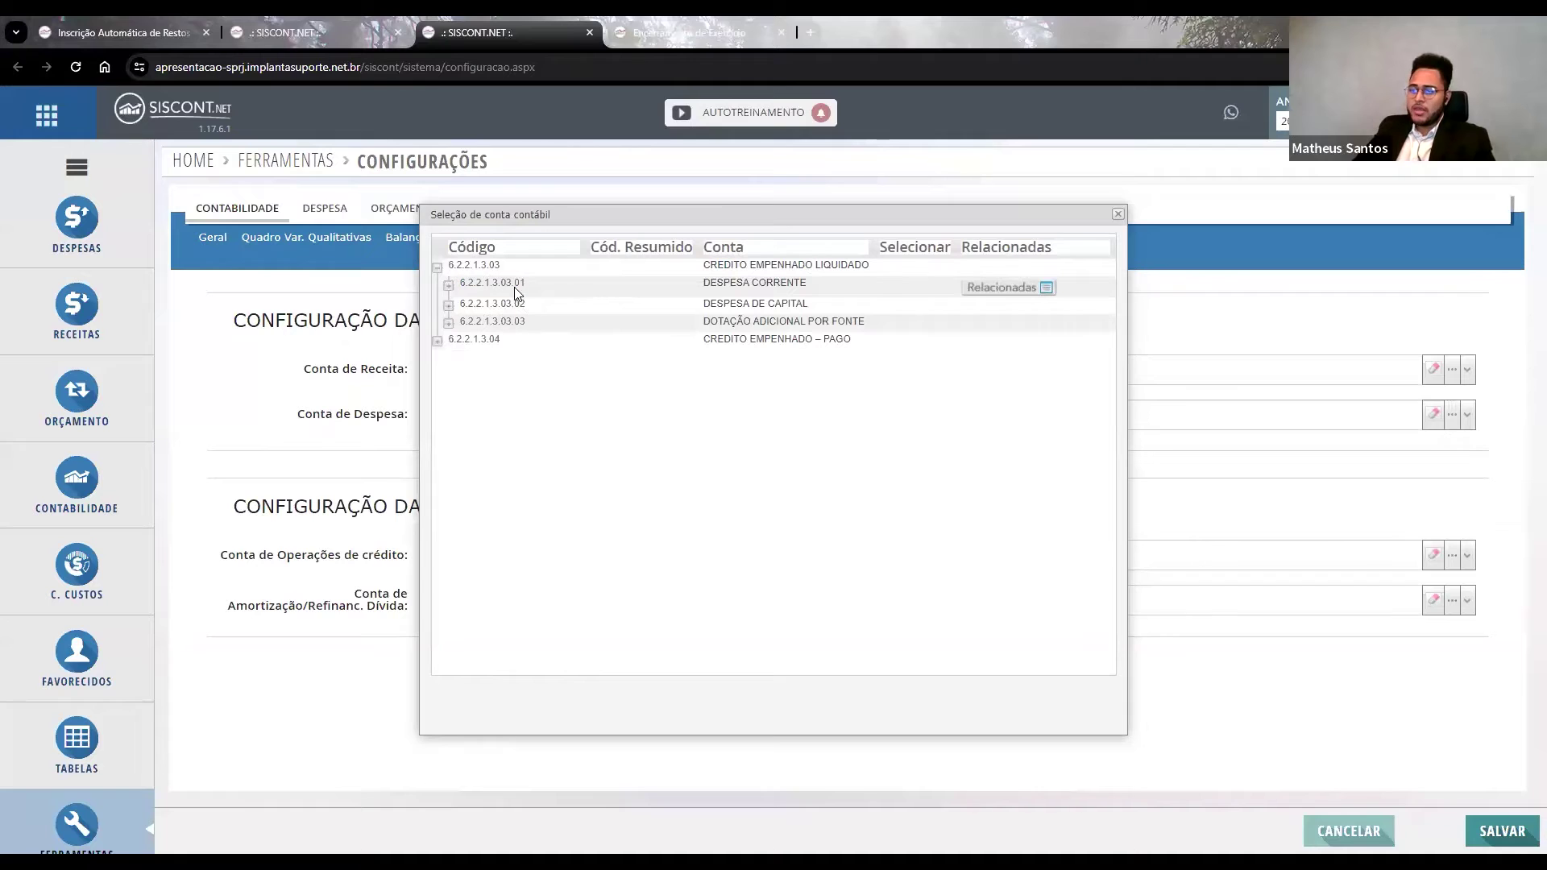
{"action": "left_click", "coordinate": [439, 341]}
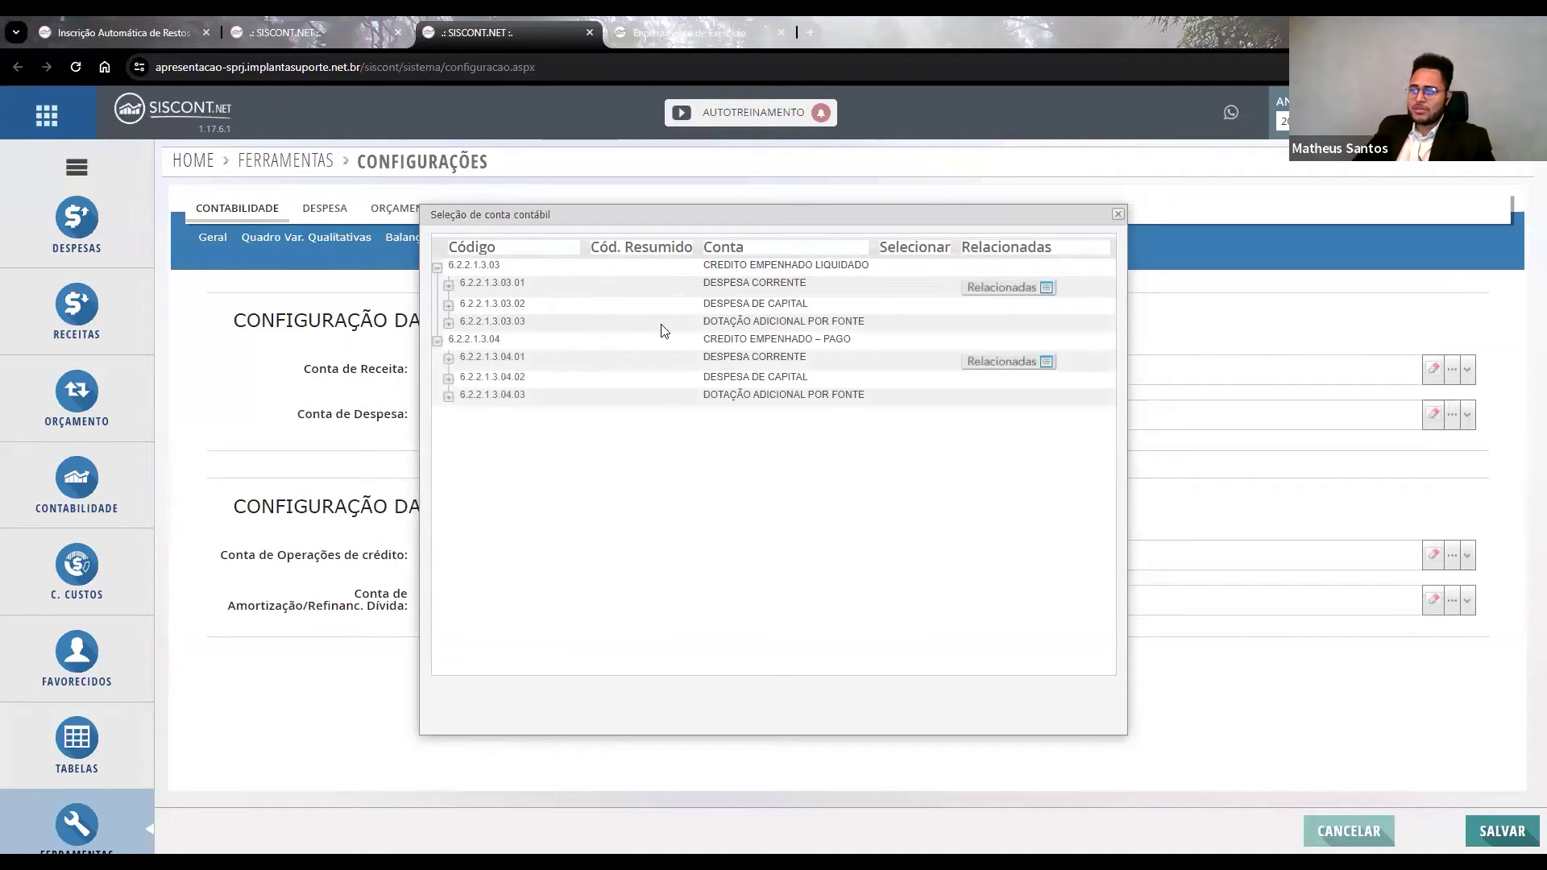
Compare the CREDITO EMPENHADO – PAGO and CREDITO EMPENHADO LIQUIDADO groups in the account selection tree.
{"action": "left_click_drag", "start_coordinate": [854, 342], "coordinate": [708, 355]}
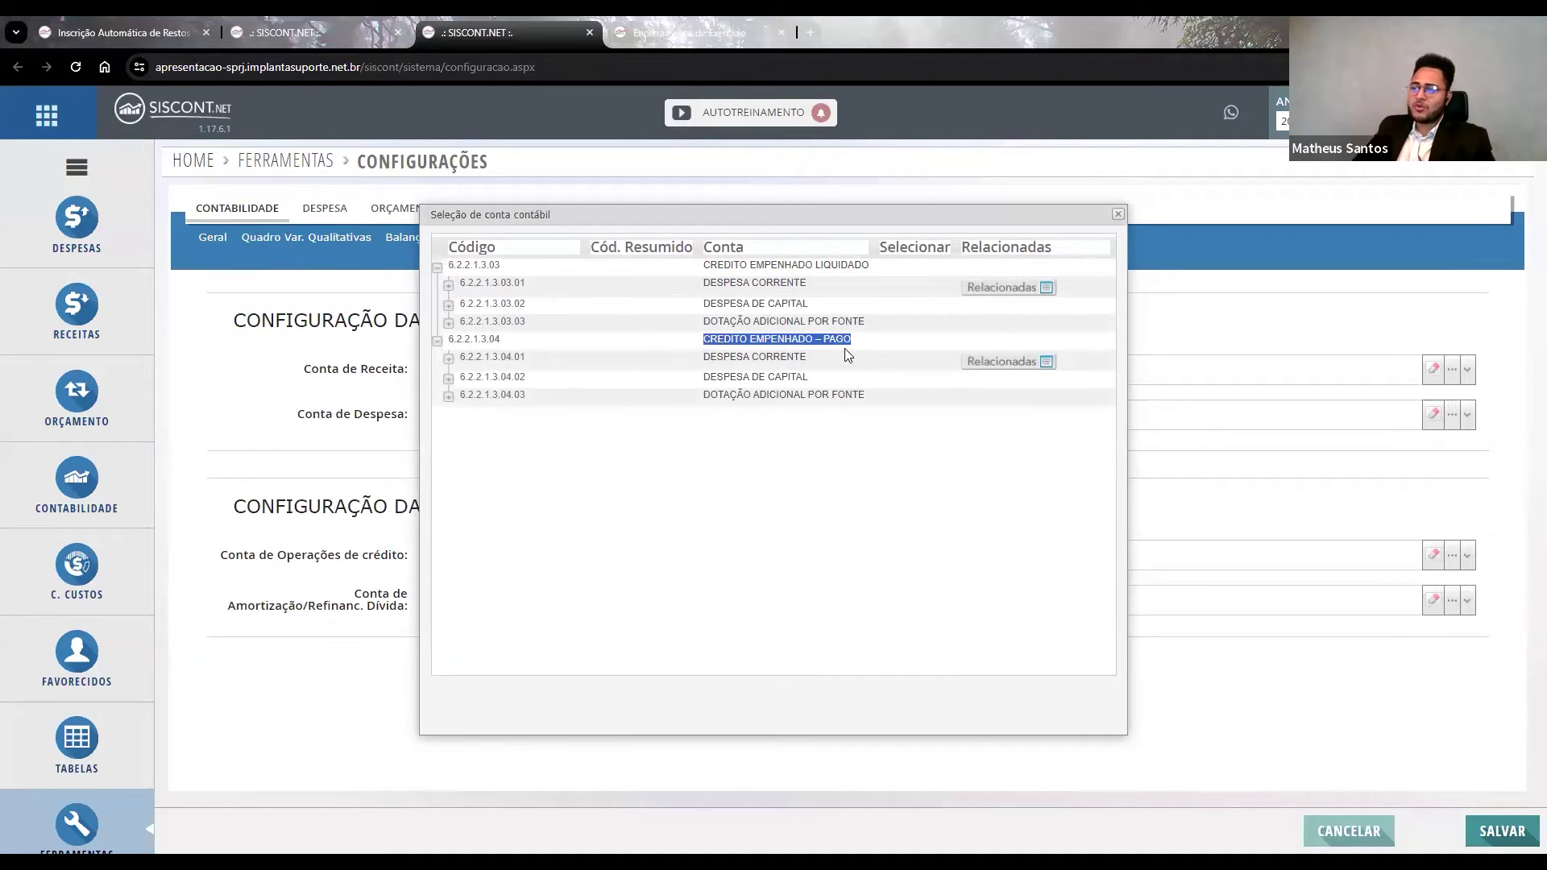
{"action": "left_click_drag", "start_coordinate": [716, 268], "coordinate": [691, 269]}
{"action": "left_click_drag", "start_coordinate": [794, 275], "coordinate": [871, 277]}
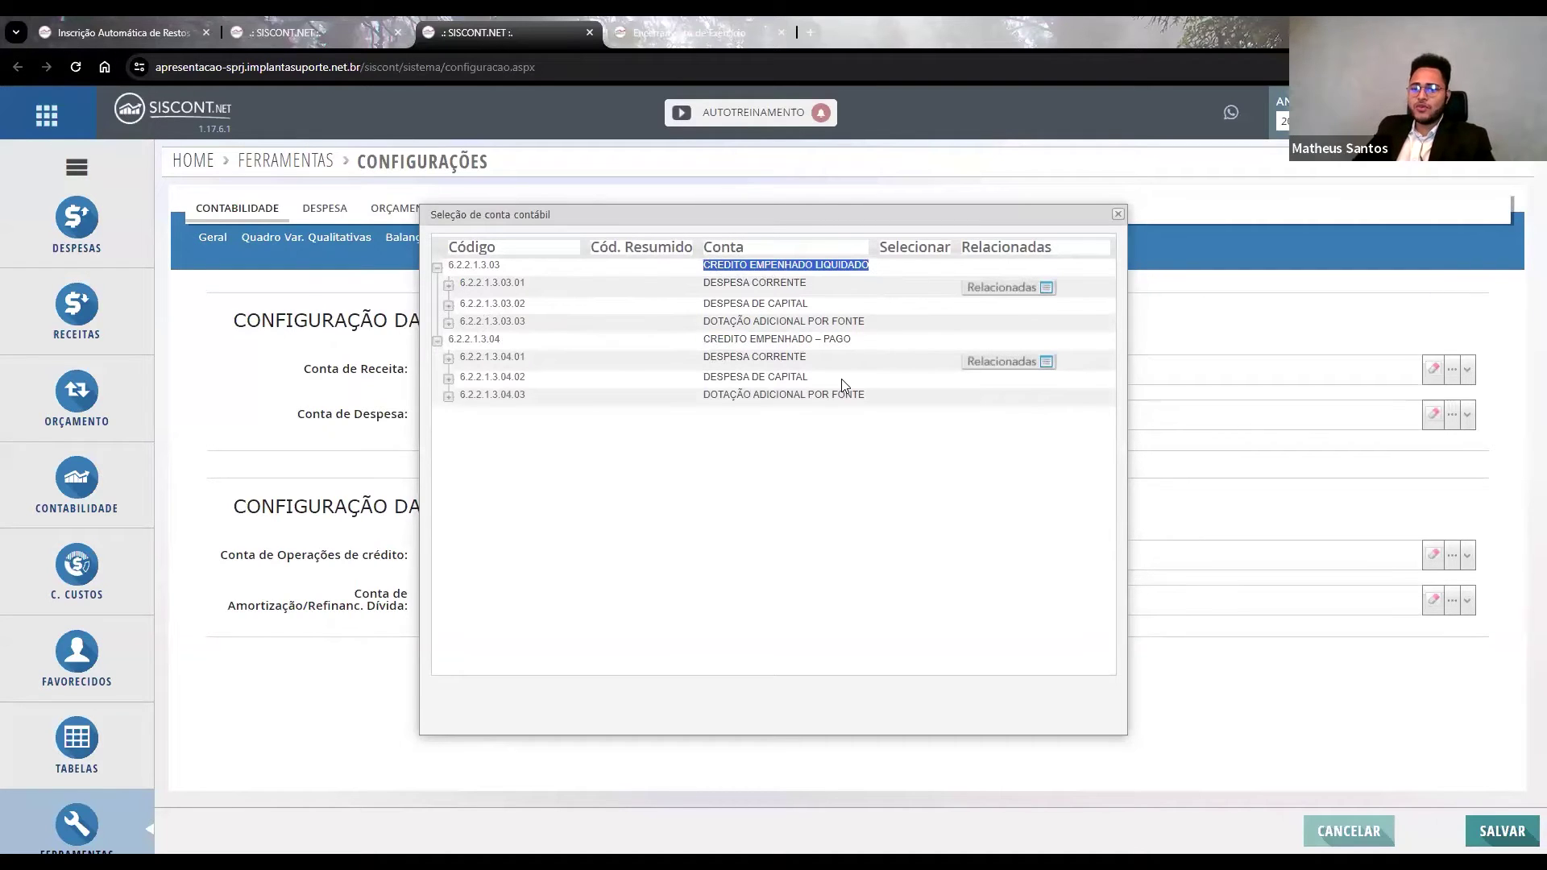
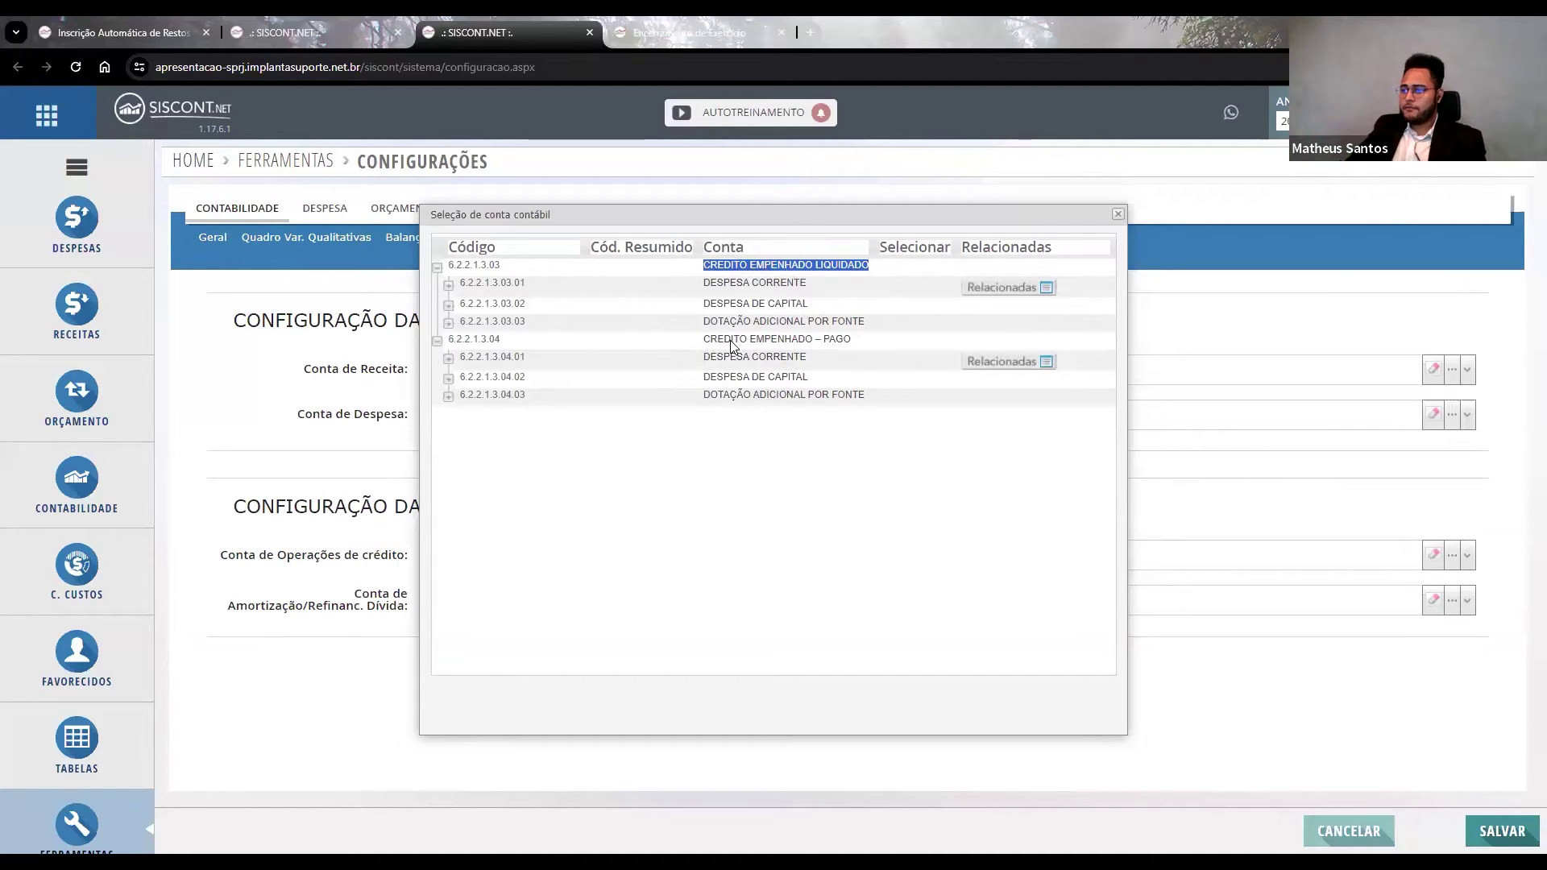
{"action": "left_click", "coordinate": [706, 342]}
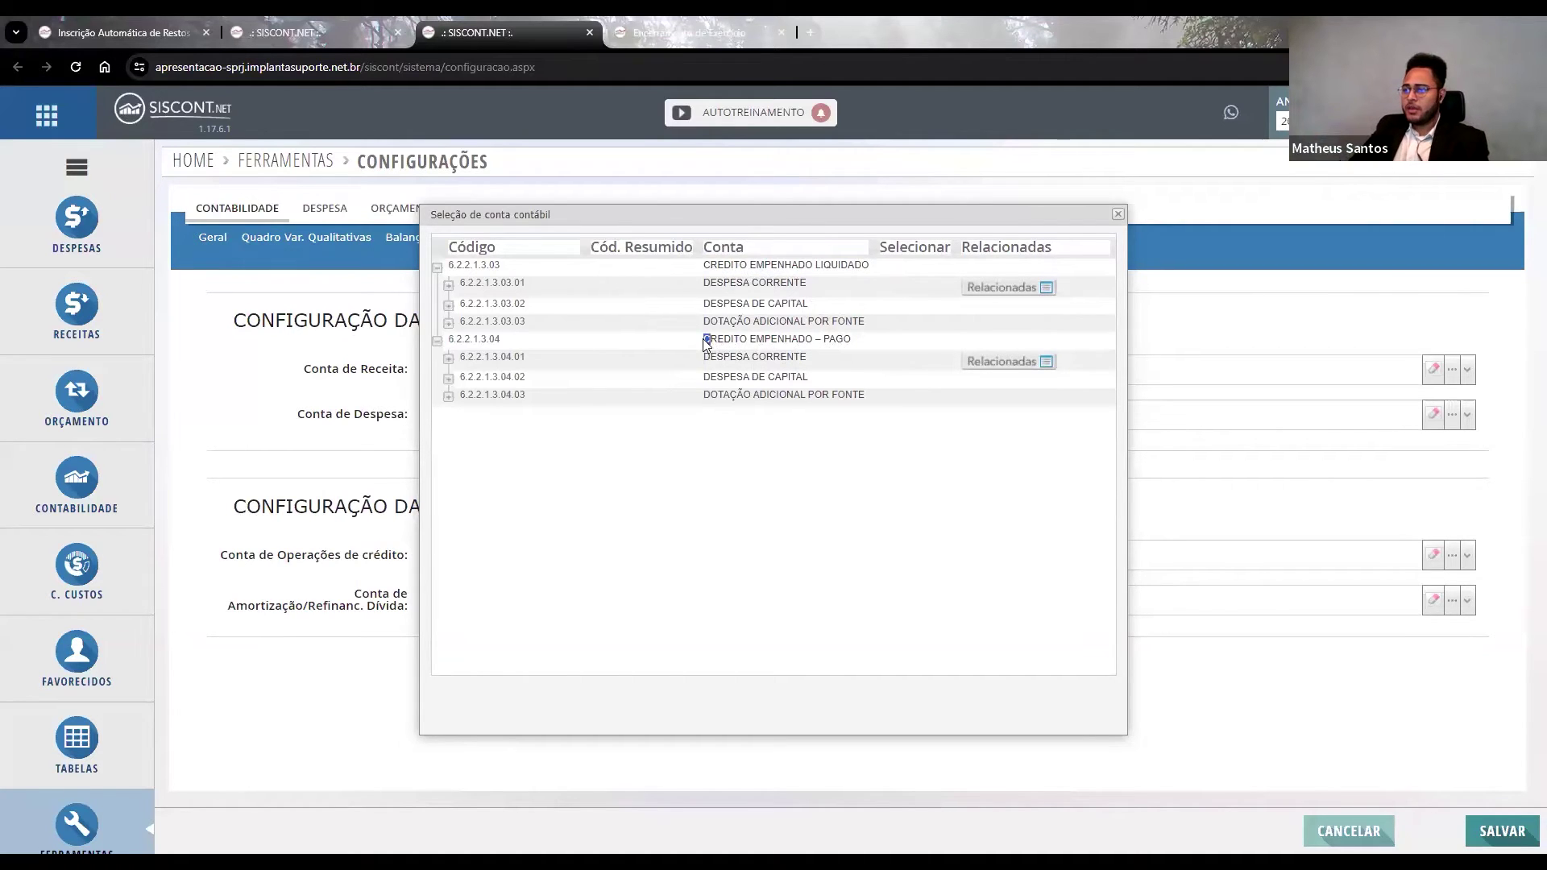
{"action": "left_click_drag", "start_coordinate": [717, 343], "coordinate": [858, 353]}
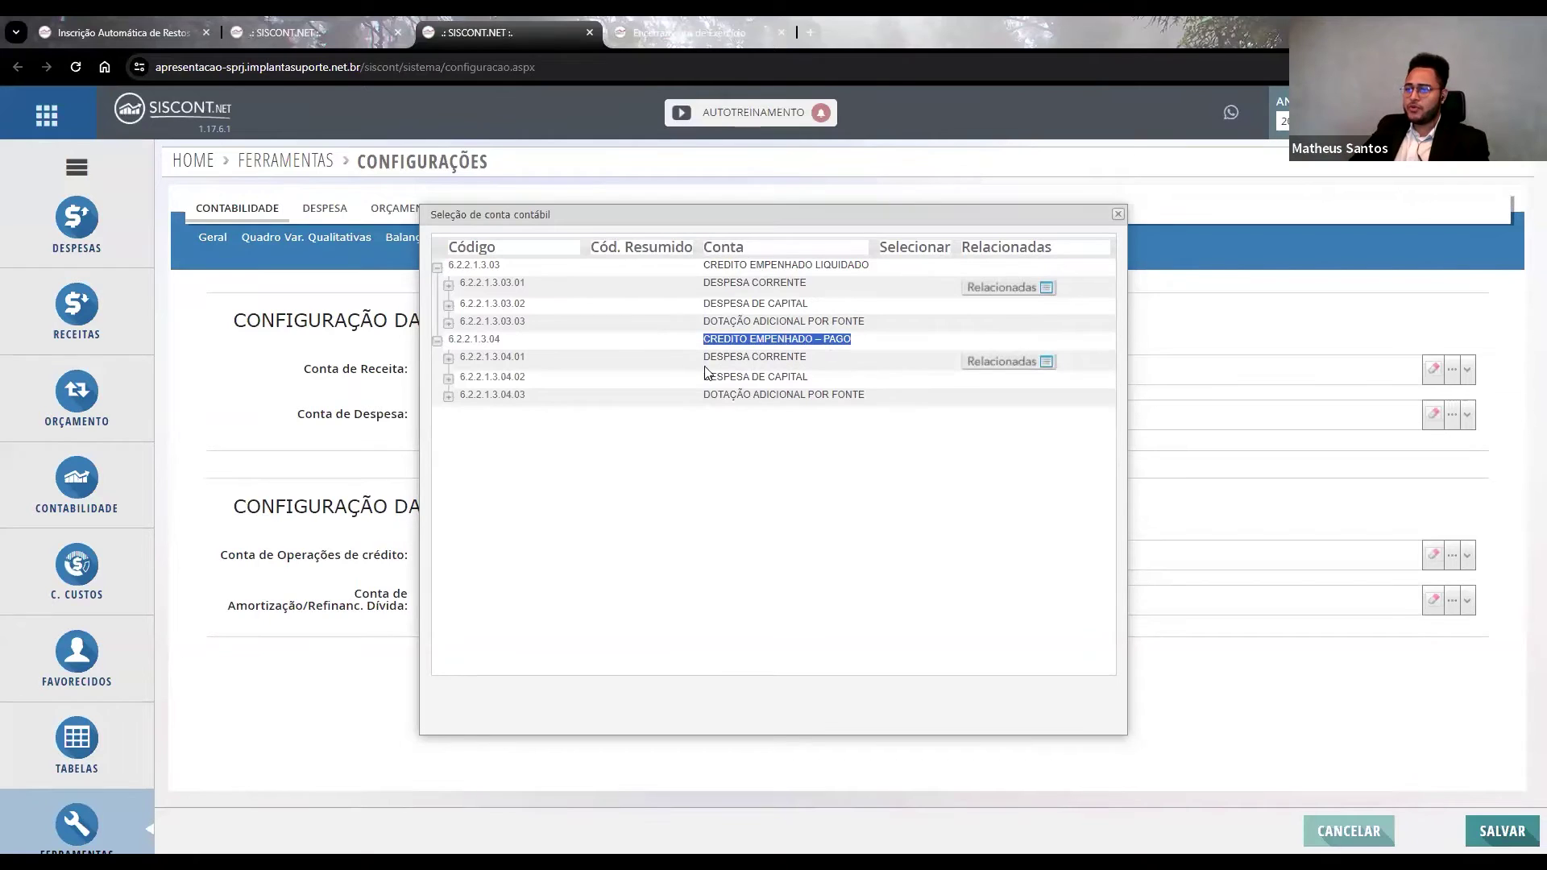
{"action": "left_click_drag", "start_coordinate": [711, 342], "coordinate": [856, 340]}
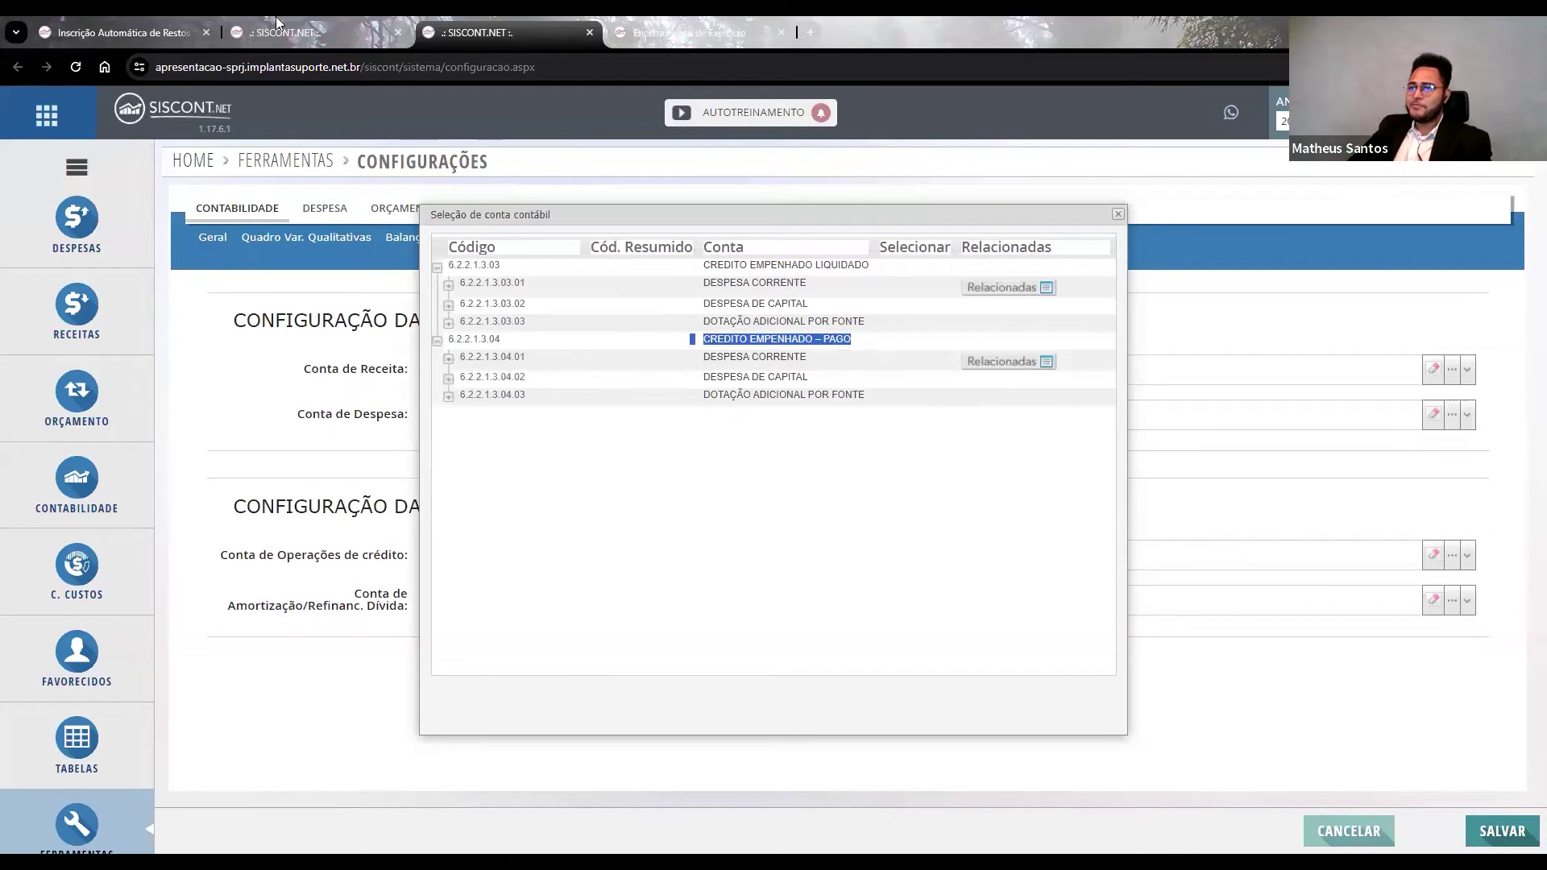
Examine the DFC report page and the available Contabilidade reports, and close the DFC browser tab.
{"action": "key", "text": "ctrl+shift+Tab"}
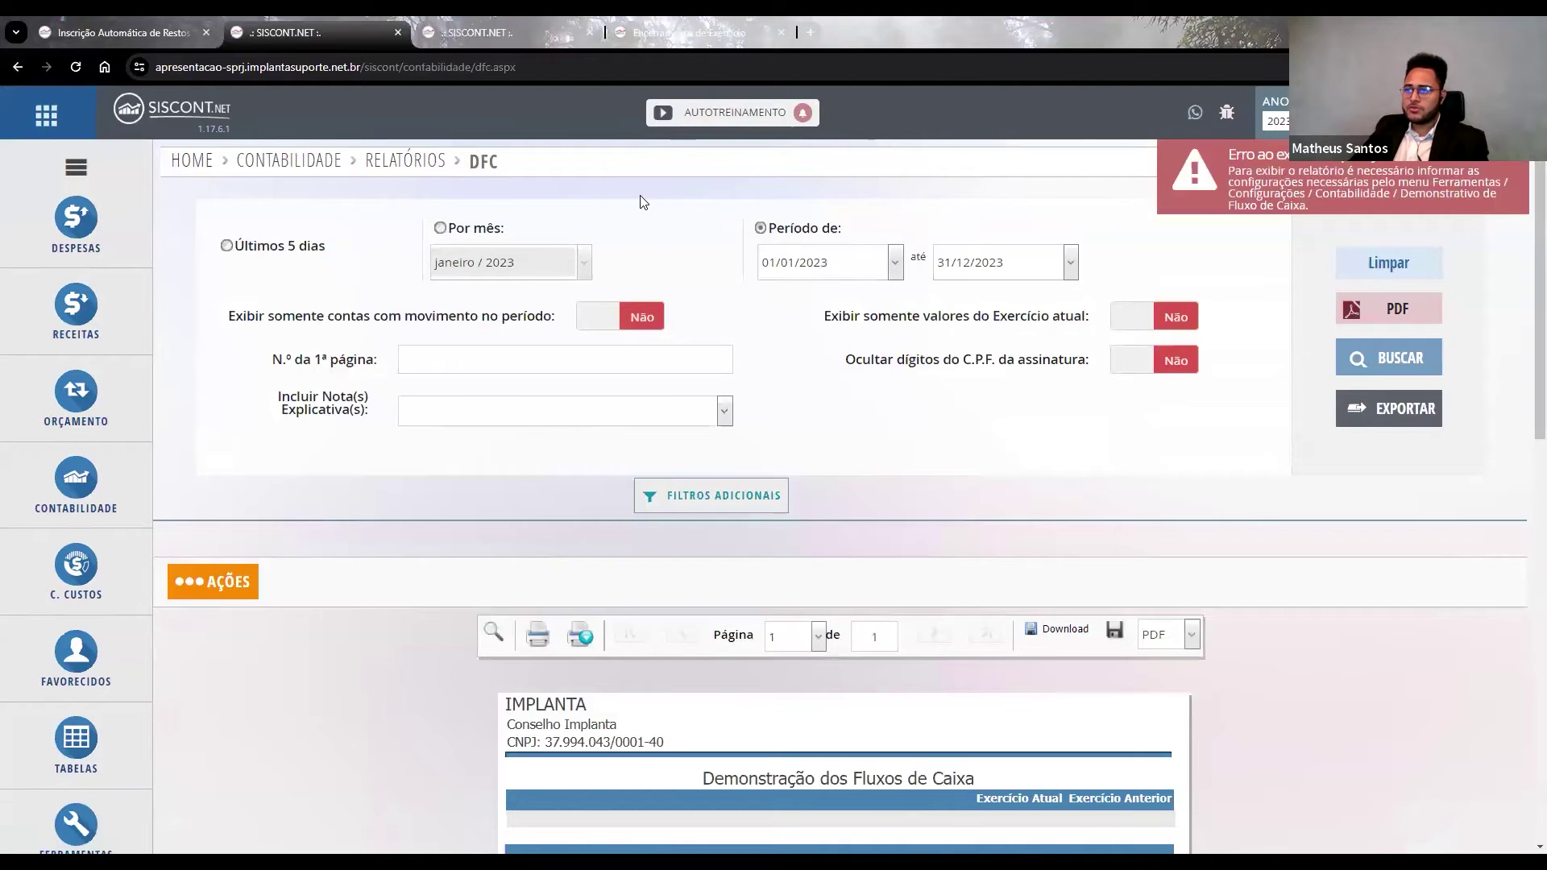
{"action": "left_click", "coordinate": [476, 32]}
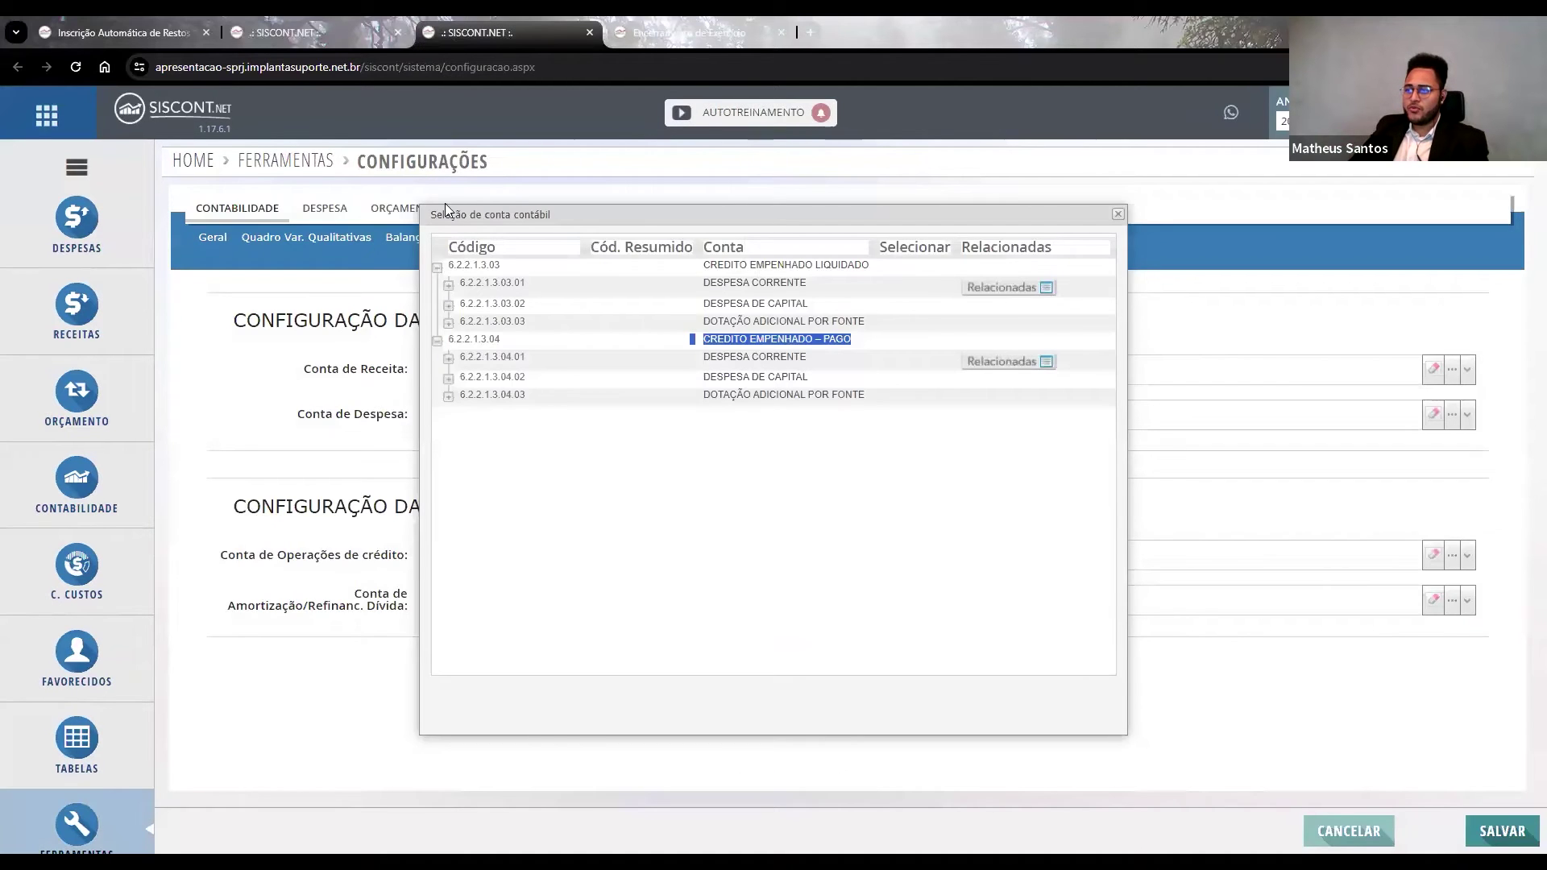
{"action": "left_click", "coordinate": [346, 30]}
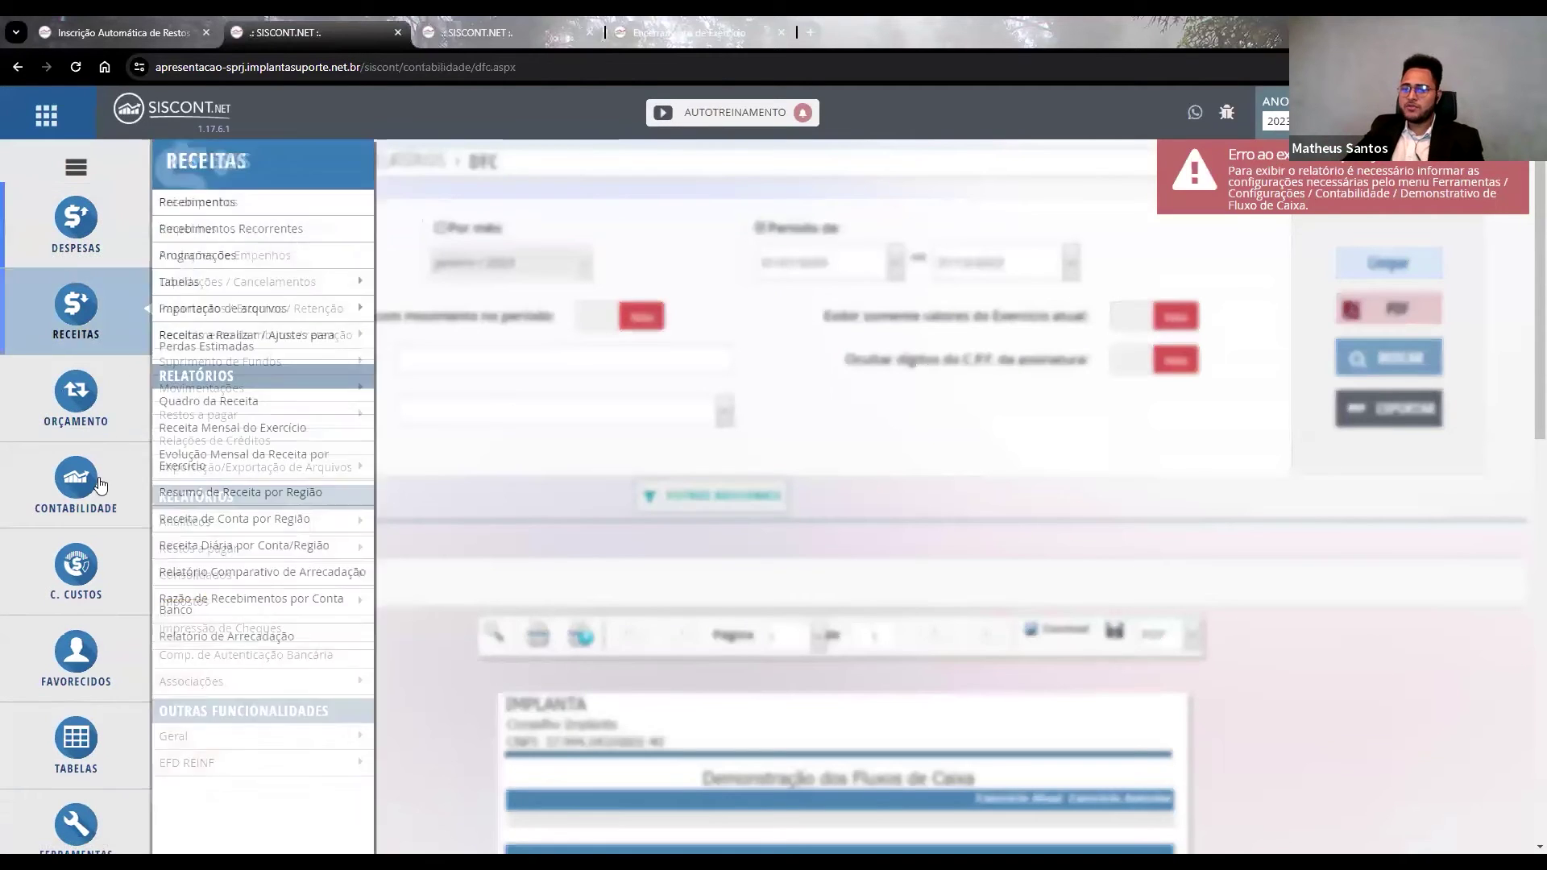
{"action": "mouse_move", "coordinate": [76, 484]}
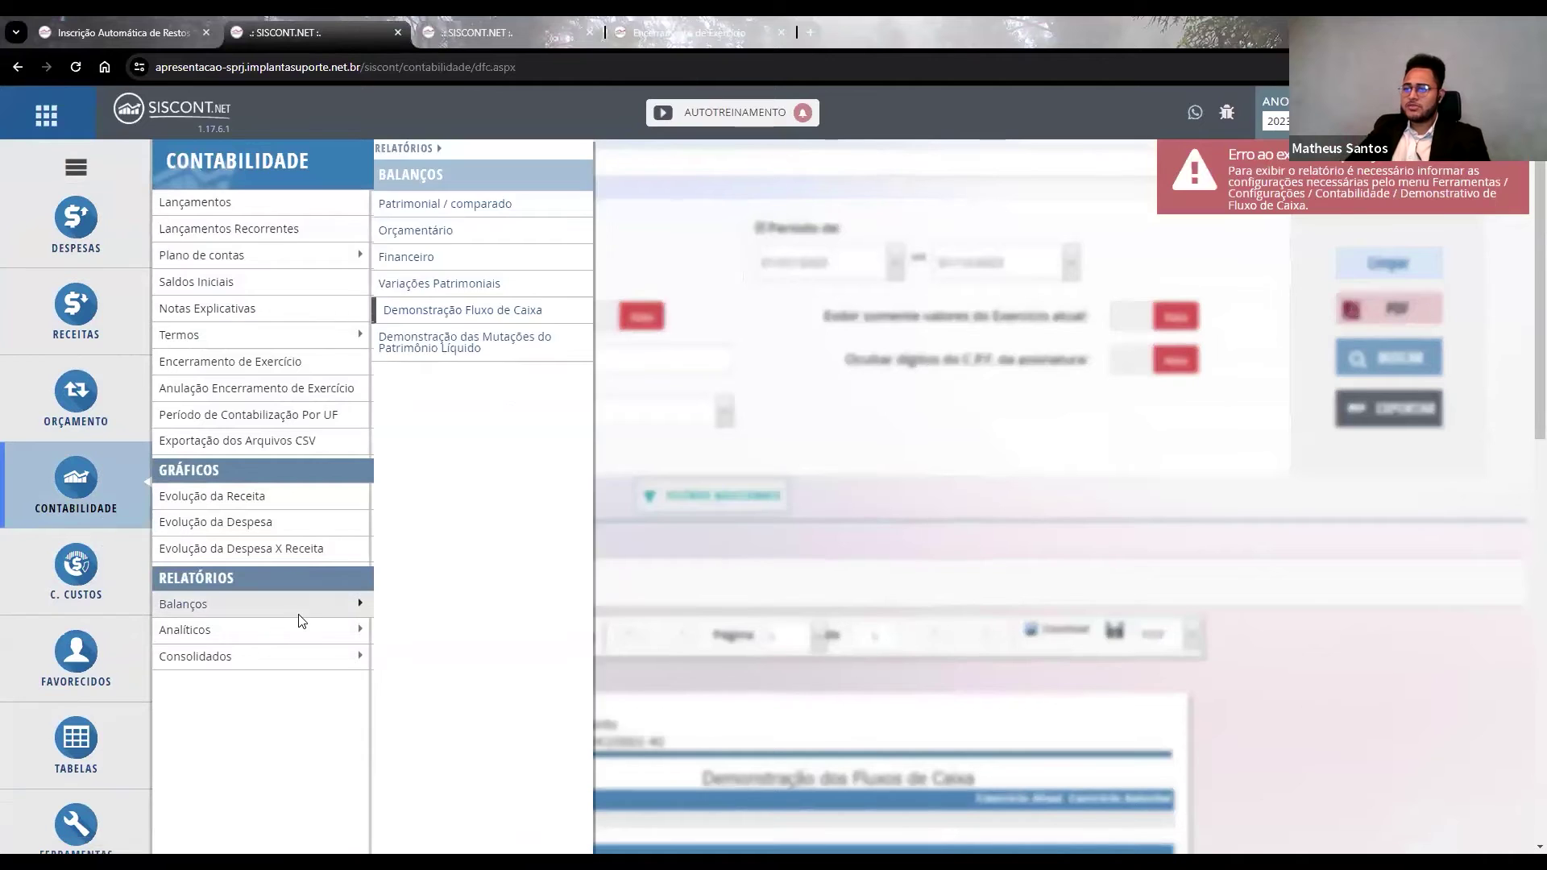
{"action": "mouse_move", "coordinate": [304, 637]}
{"action": "mouse_move", "coordinate": [320, 604]}
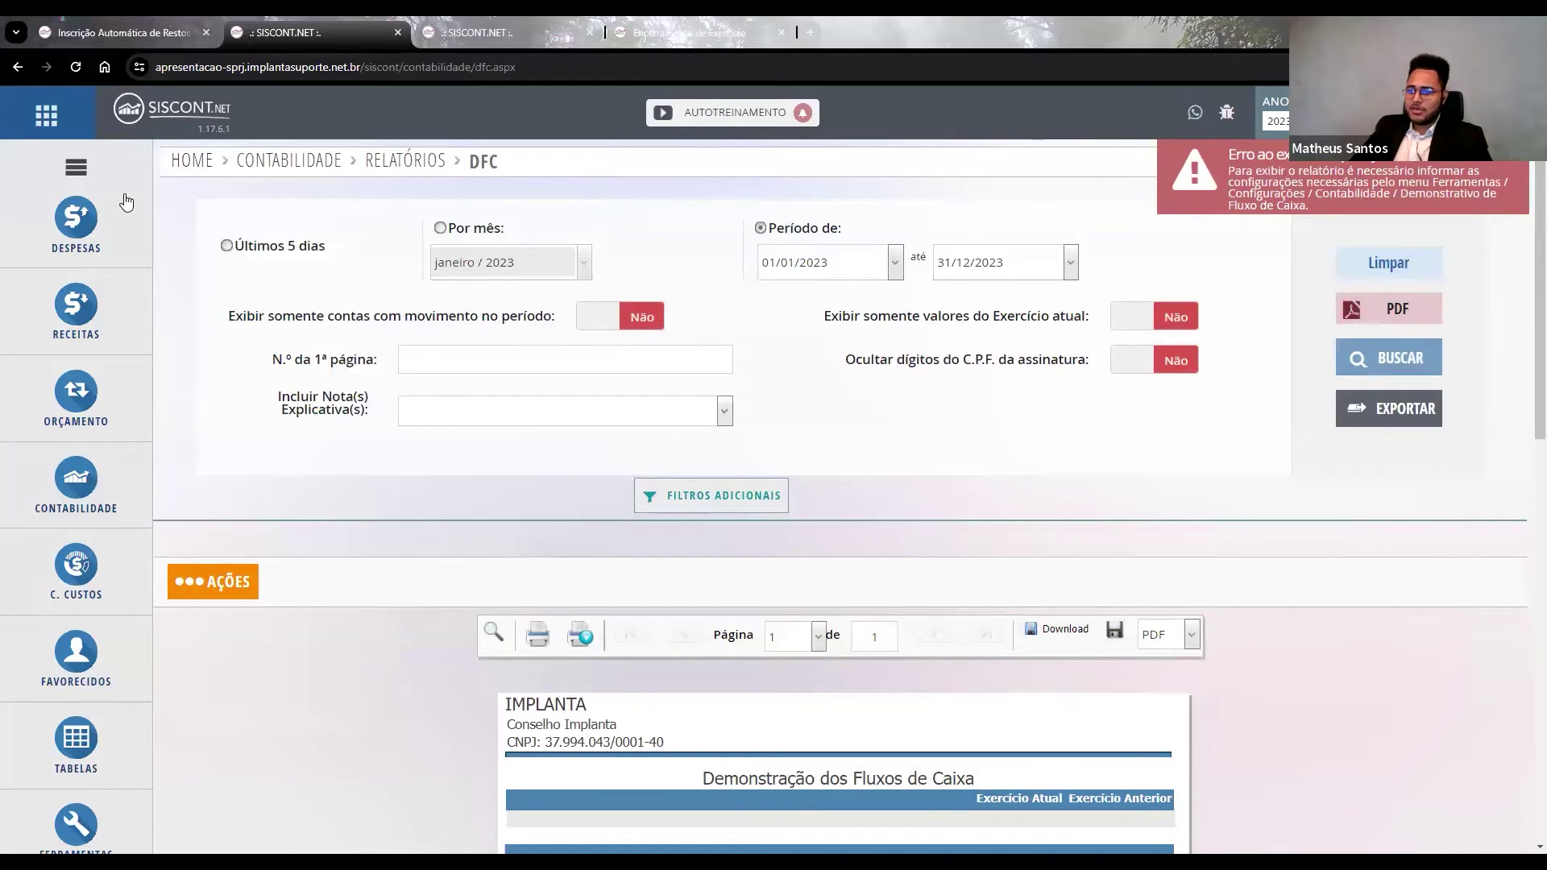
{"action": "mouse_move", "coordinate": [75, 395]}
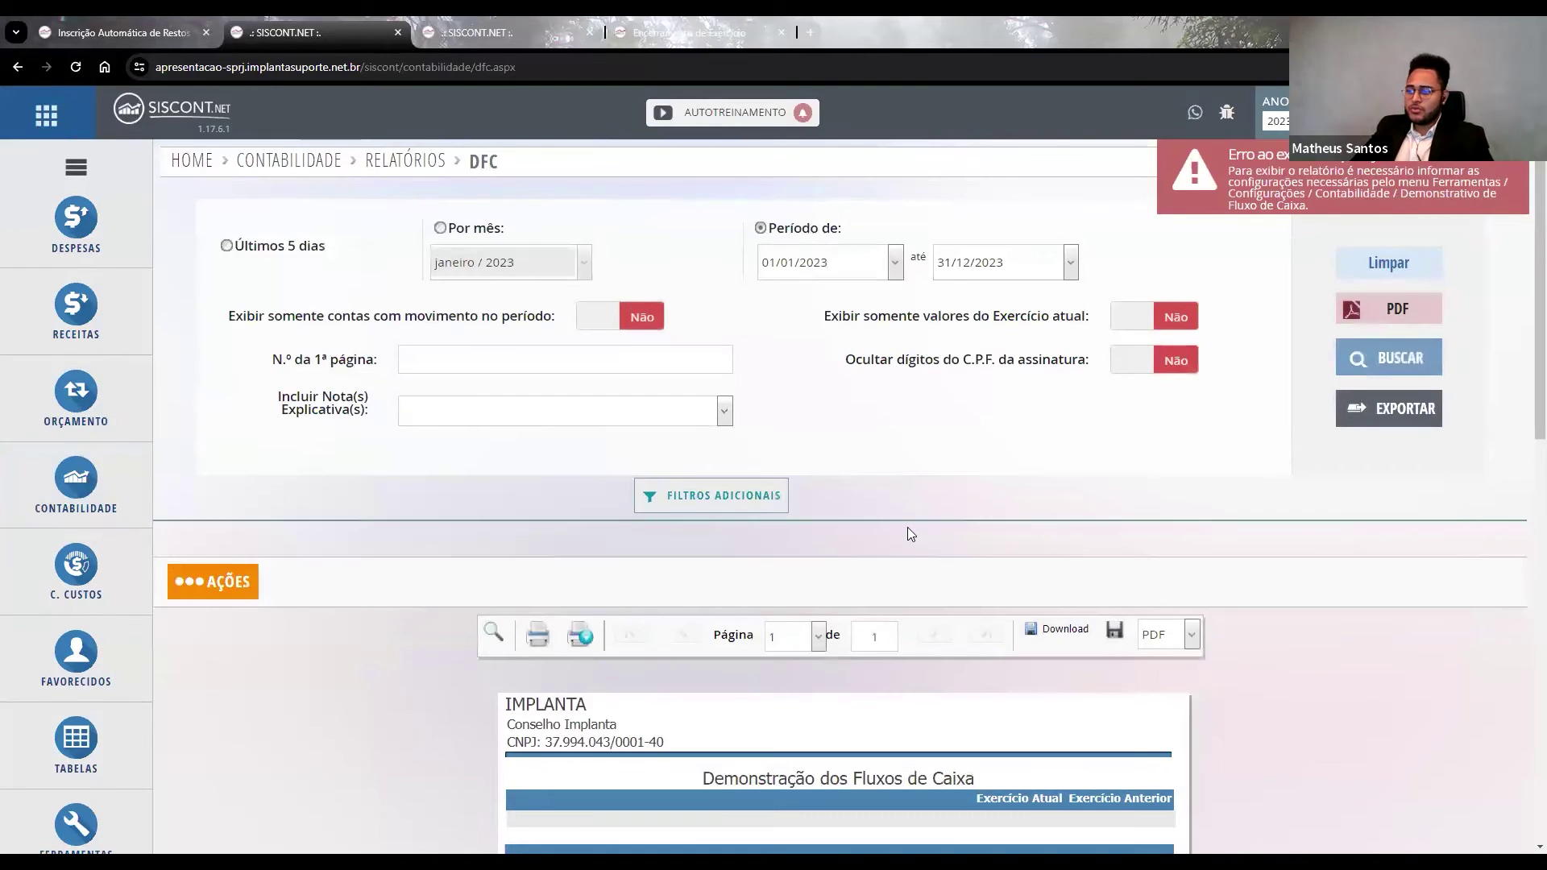
{"action": "scroll", "coordinate": [909, 530], "scroll_direction": "down", "scroll_amount": 2}
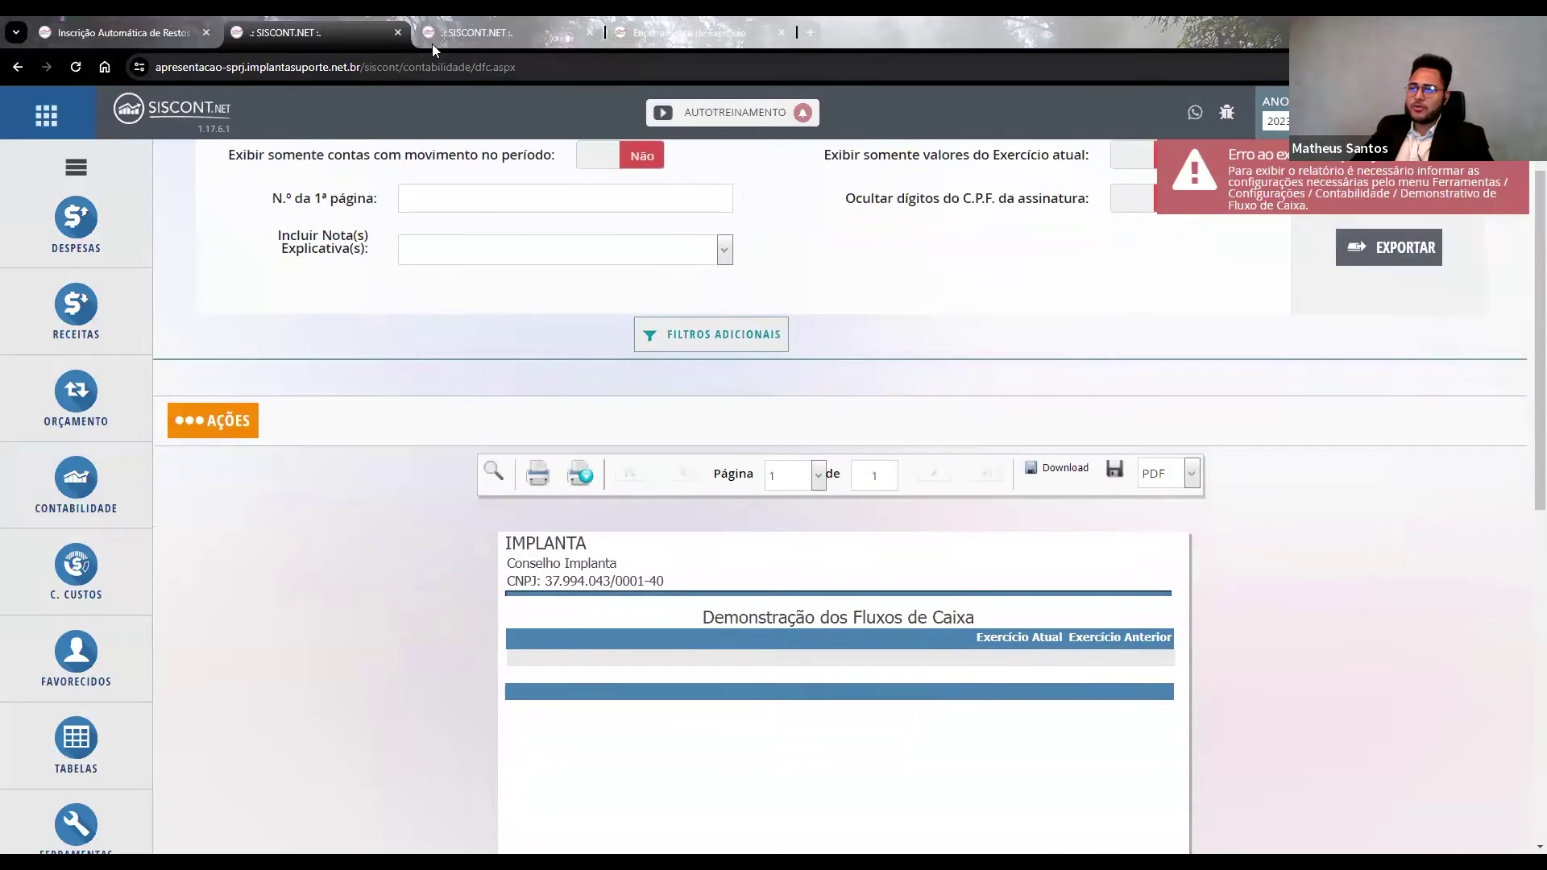
{"action": "left_click", "coordinate": [398, 32]}
From the Inscrição Automática page, generate the Composição de Saldos Virados report for the period 01/01/2023 to 31/12/2023.
{"action": "left_click", "coordinate": [121, 32]}
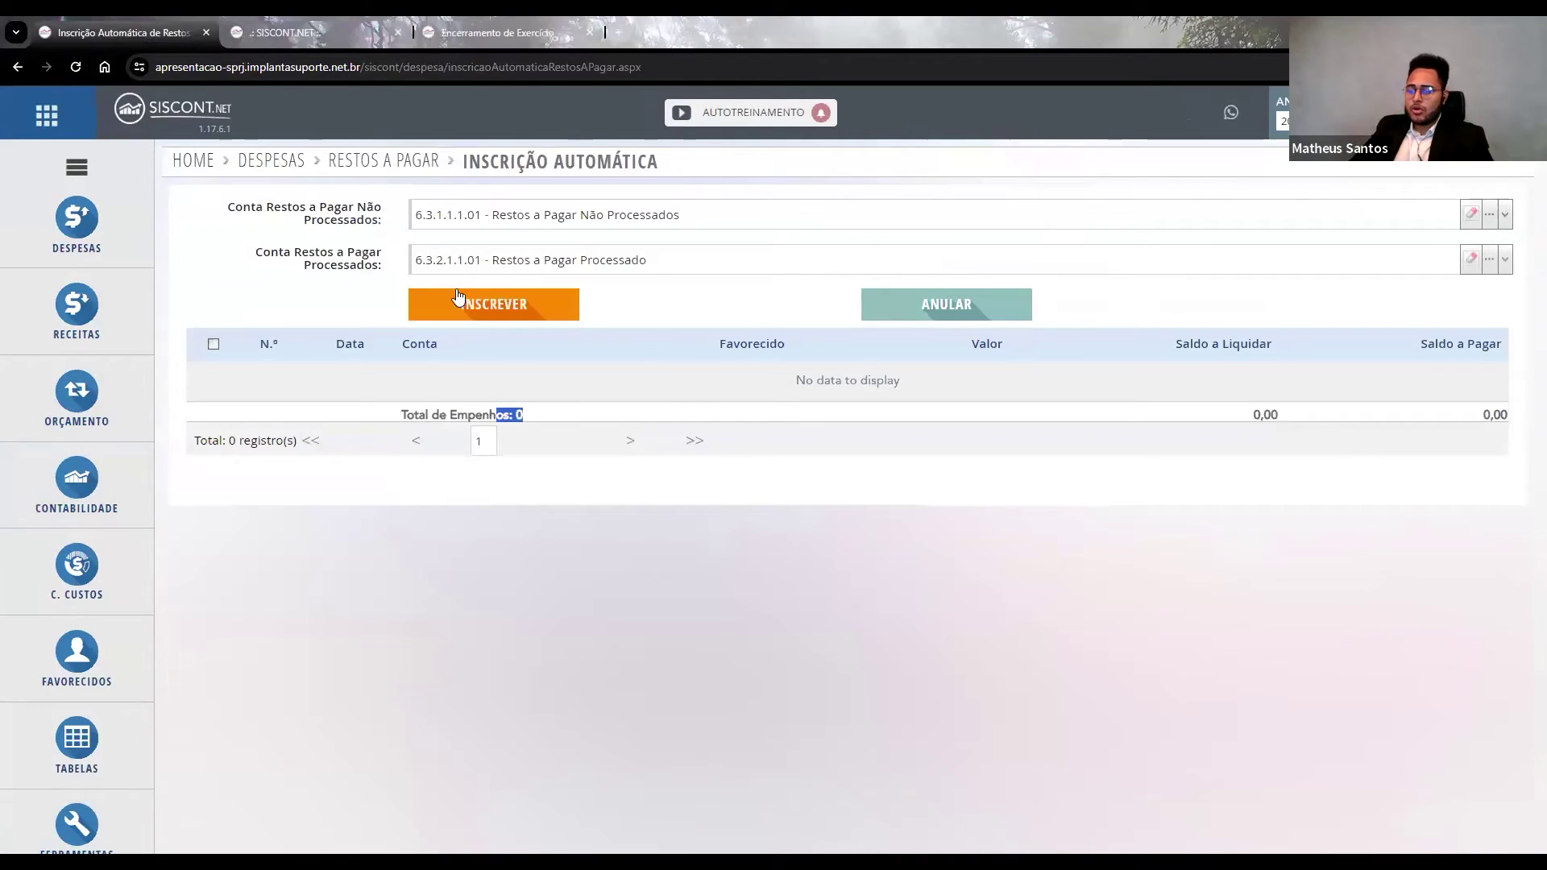
{"action": "mouse_move", "coordinate": [96, 241]}
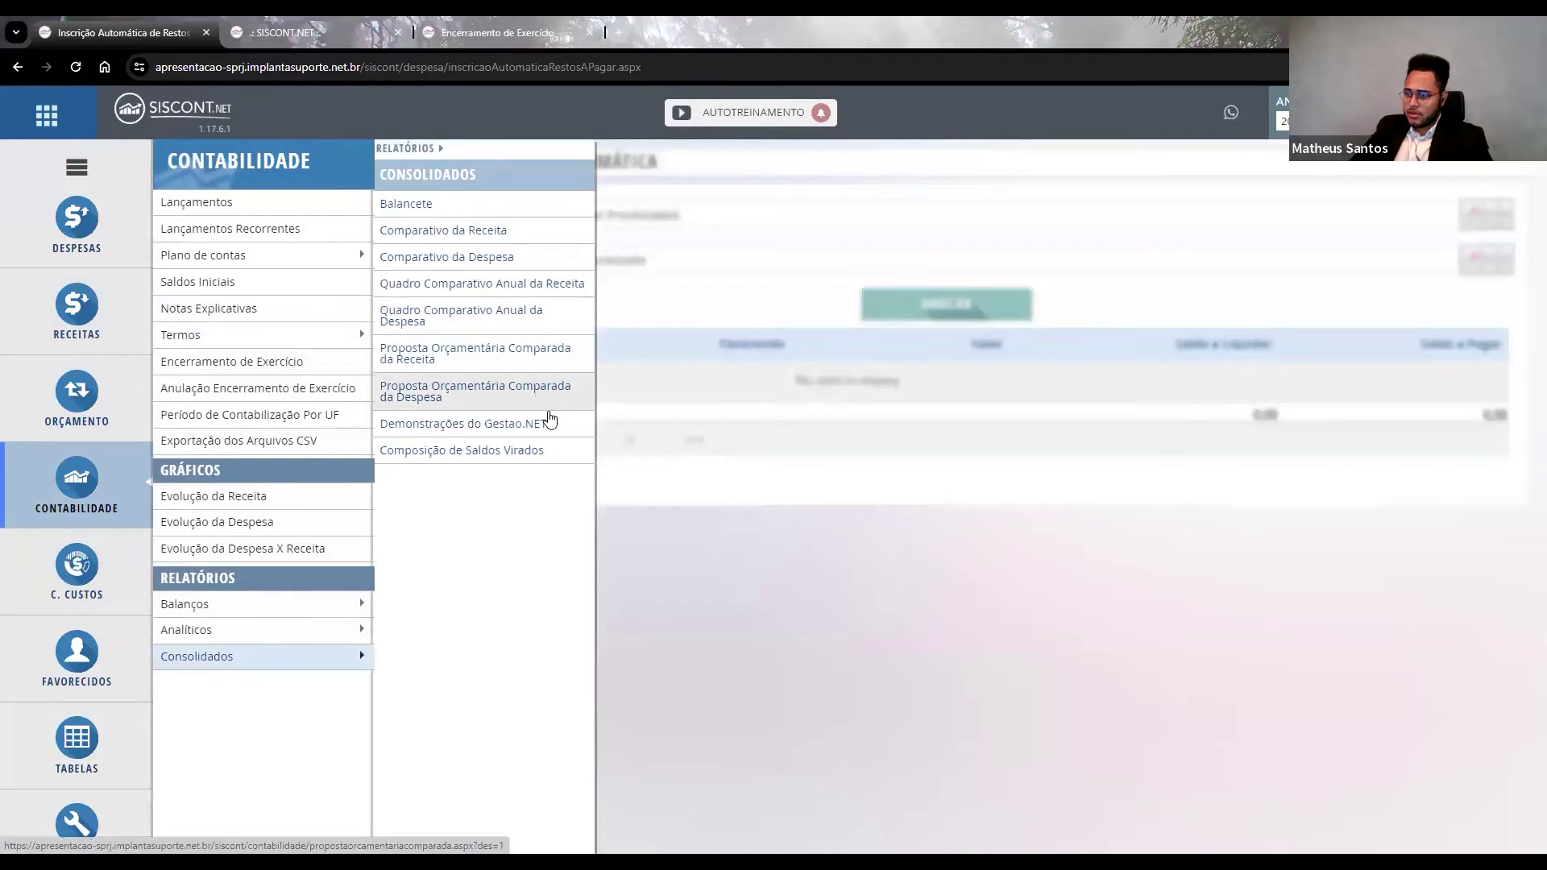
{"action": "left_click", "coordinate": [524, 457]}
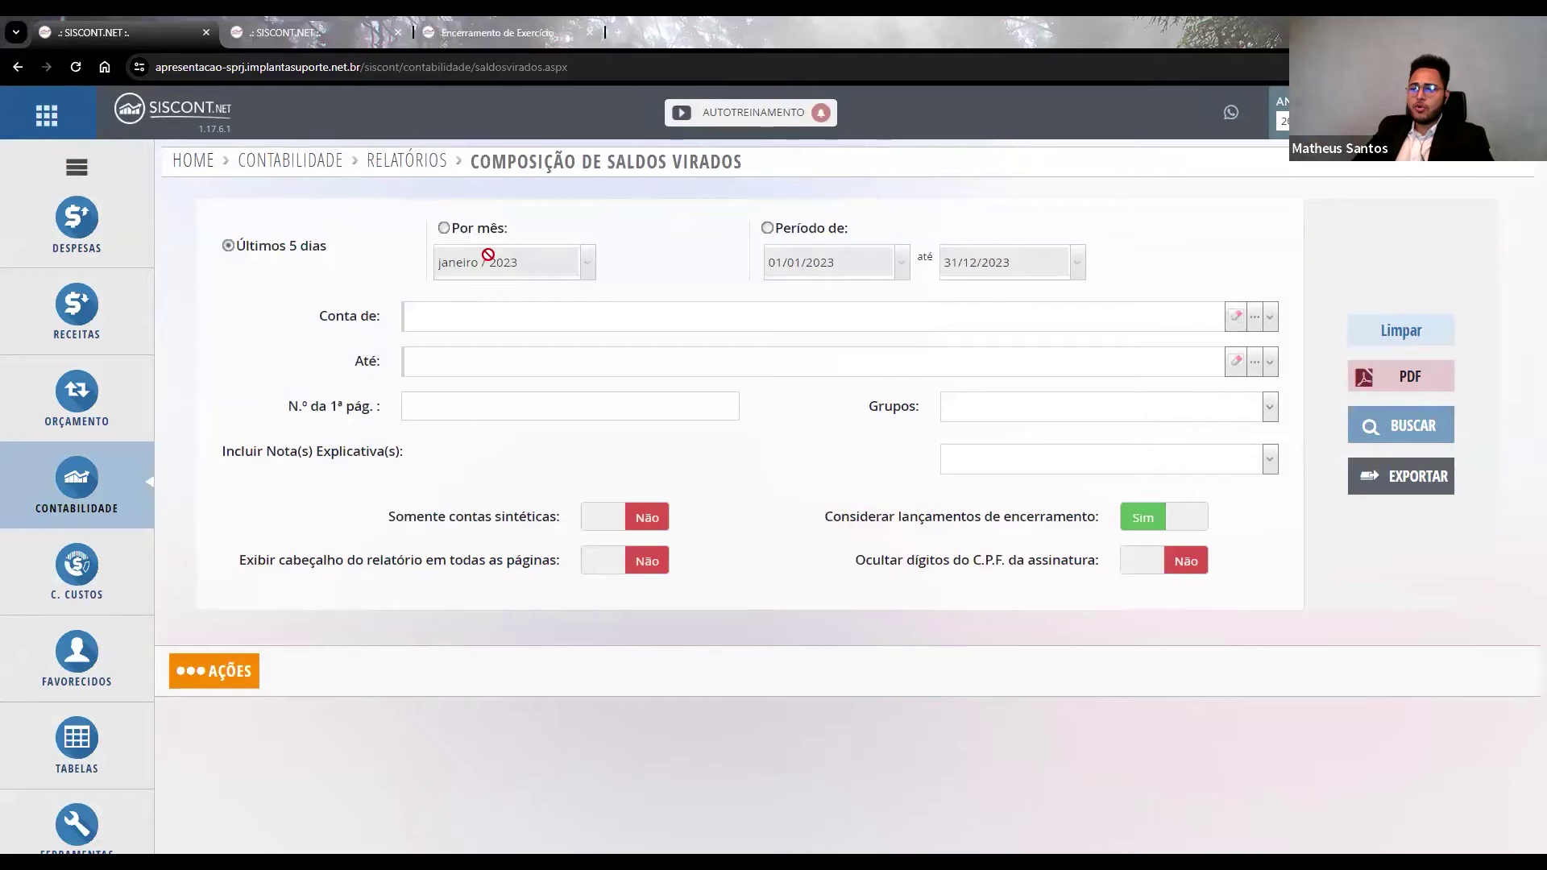
{"action": "left_click", "coordinate": [789, 233]}
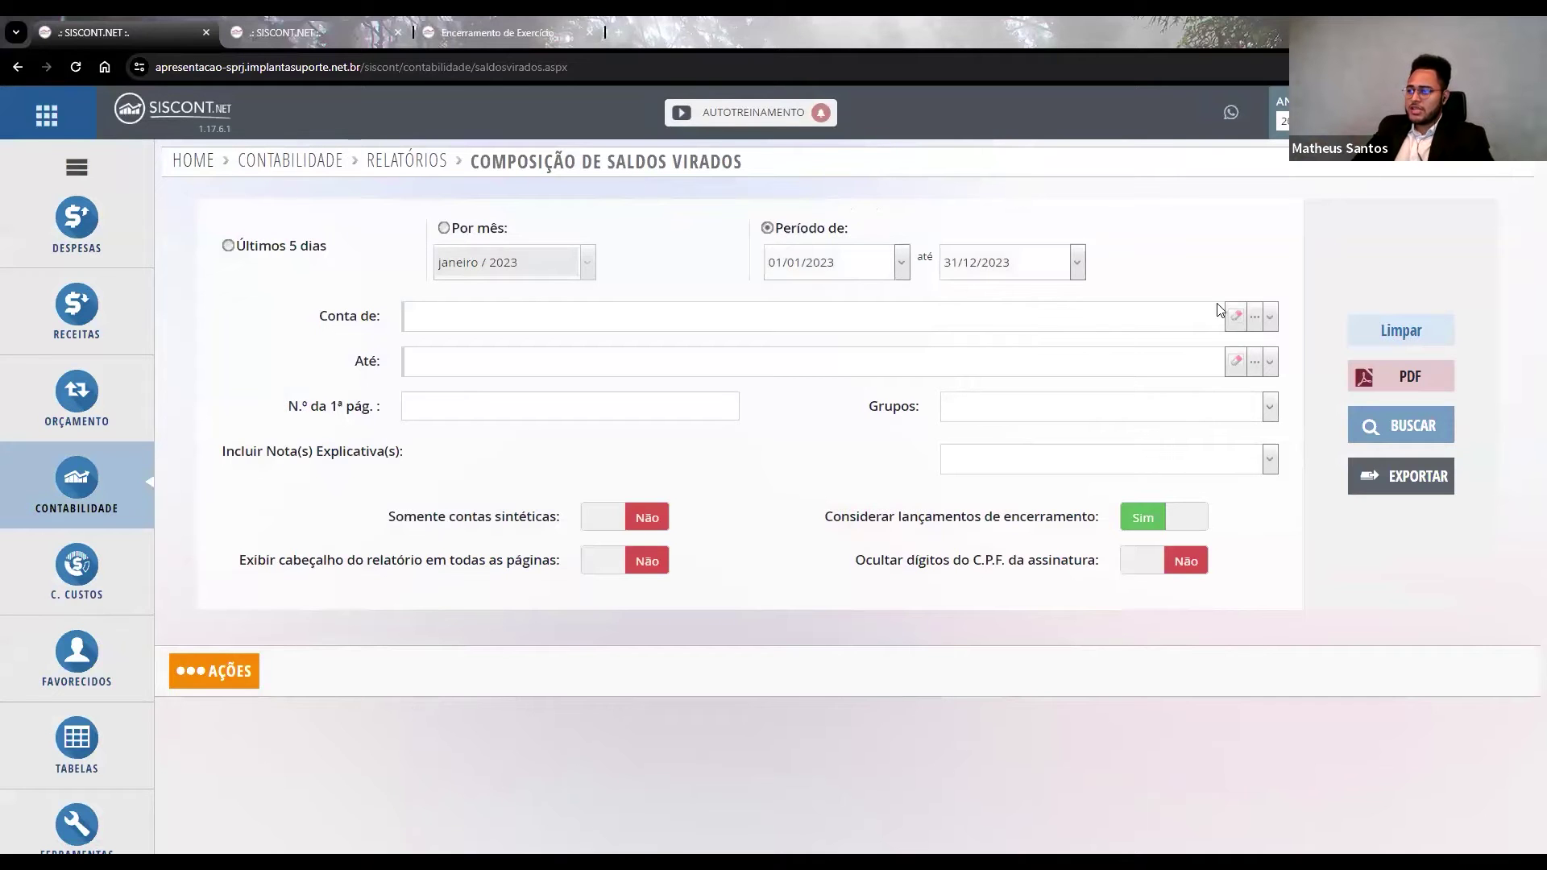
{"action": "left_click", "coordinate": [1411, 427]}
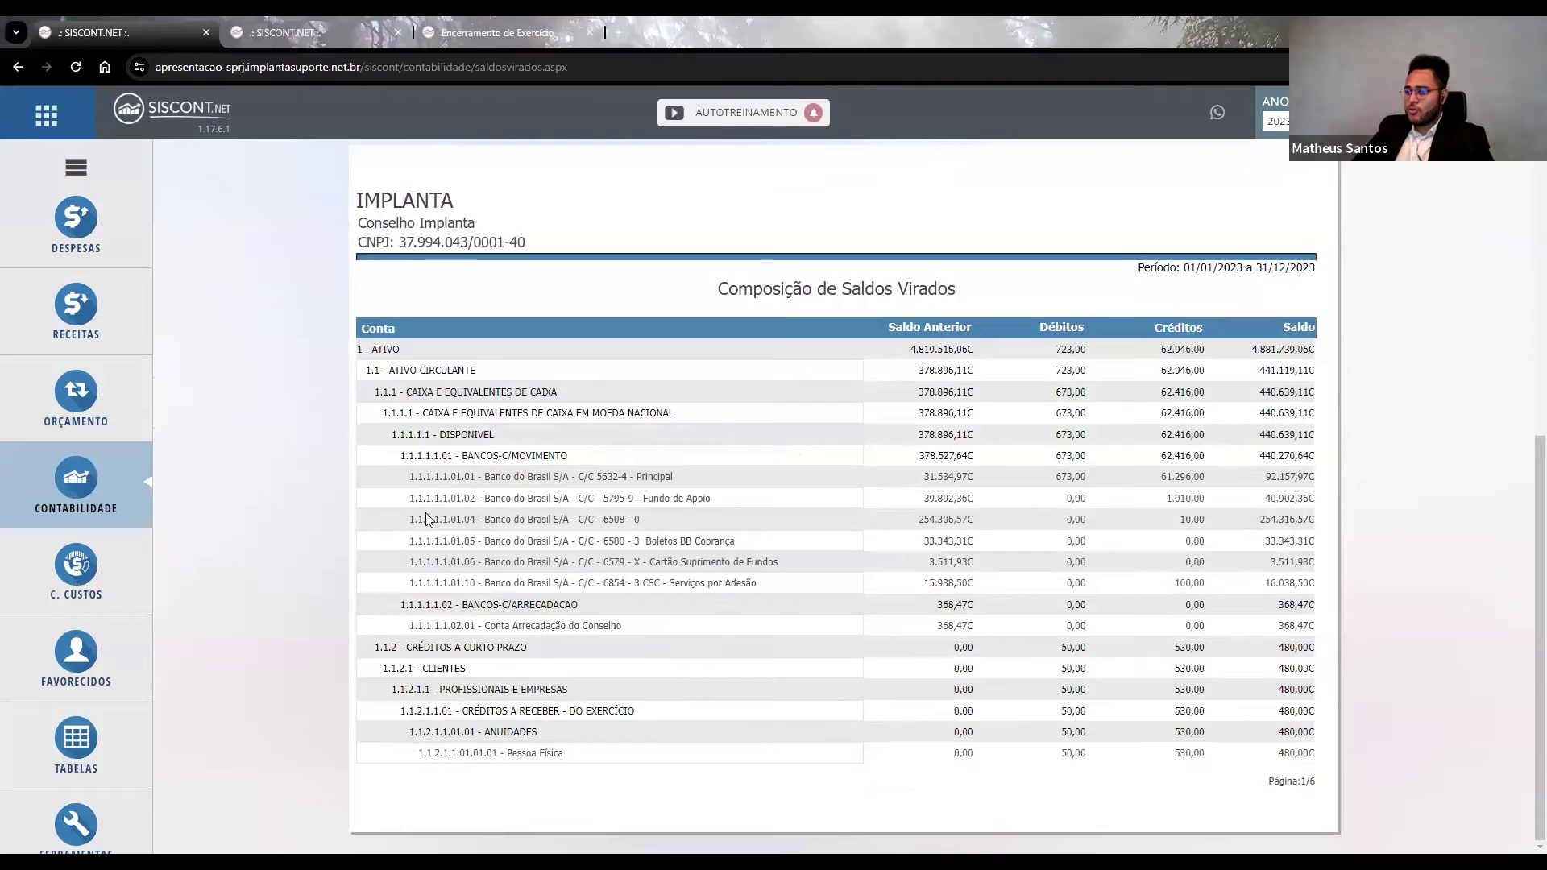
Examine the bank account balances and the Pessoa Física annuity row on the first page of the report.
{"action": "scroll", "coordinate": [649, 390], "scroll_direction": "up", "scroll_amount": 2}
{"action": "scroll", "coordinate": [652, 395], "scroll_direction": "down", "scroll_amount": 2}
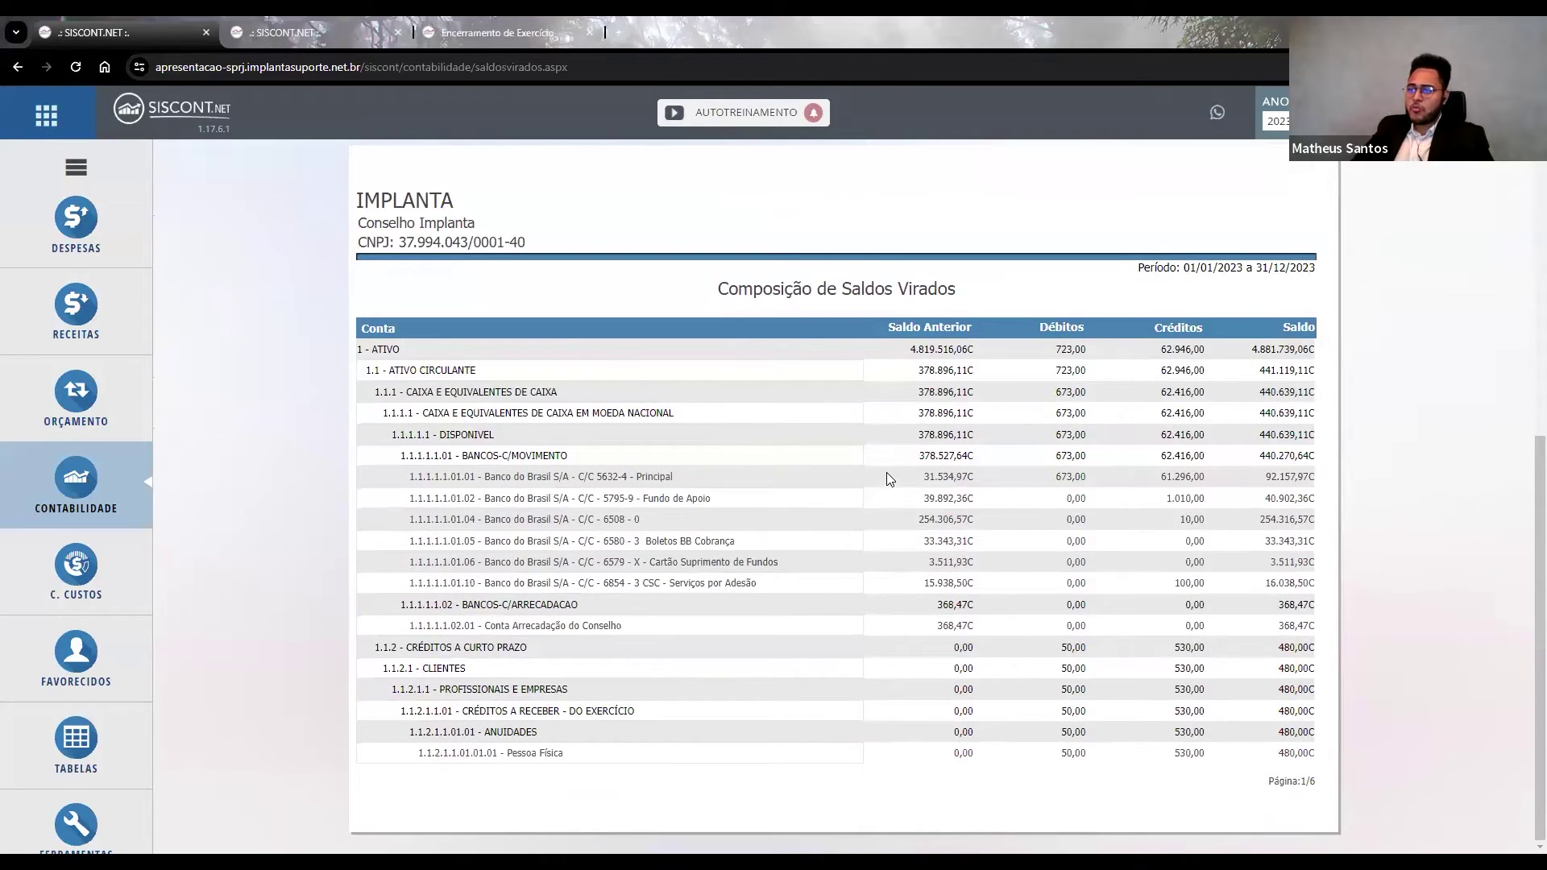
{"action": "left_click_drag", "start_coordinate": [923, 480], "coordinate": [988, 484]}
{"action": "left_click", "coordinate": [966, 519]}
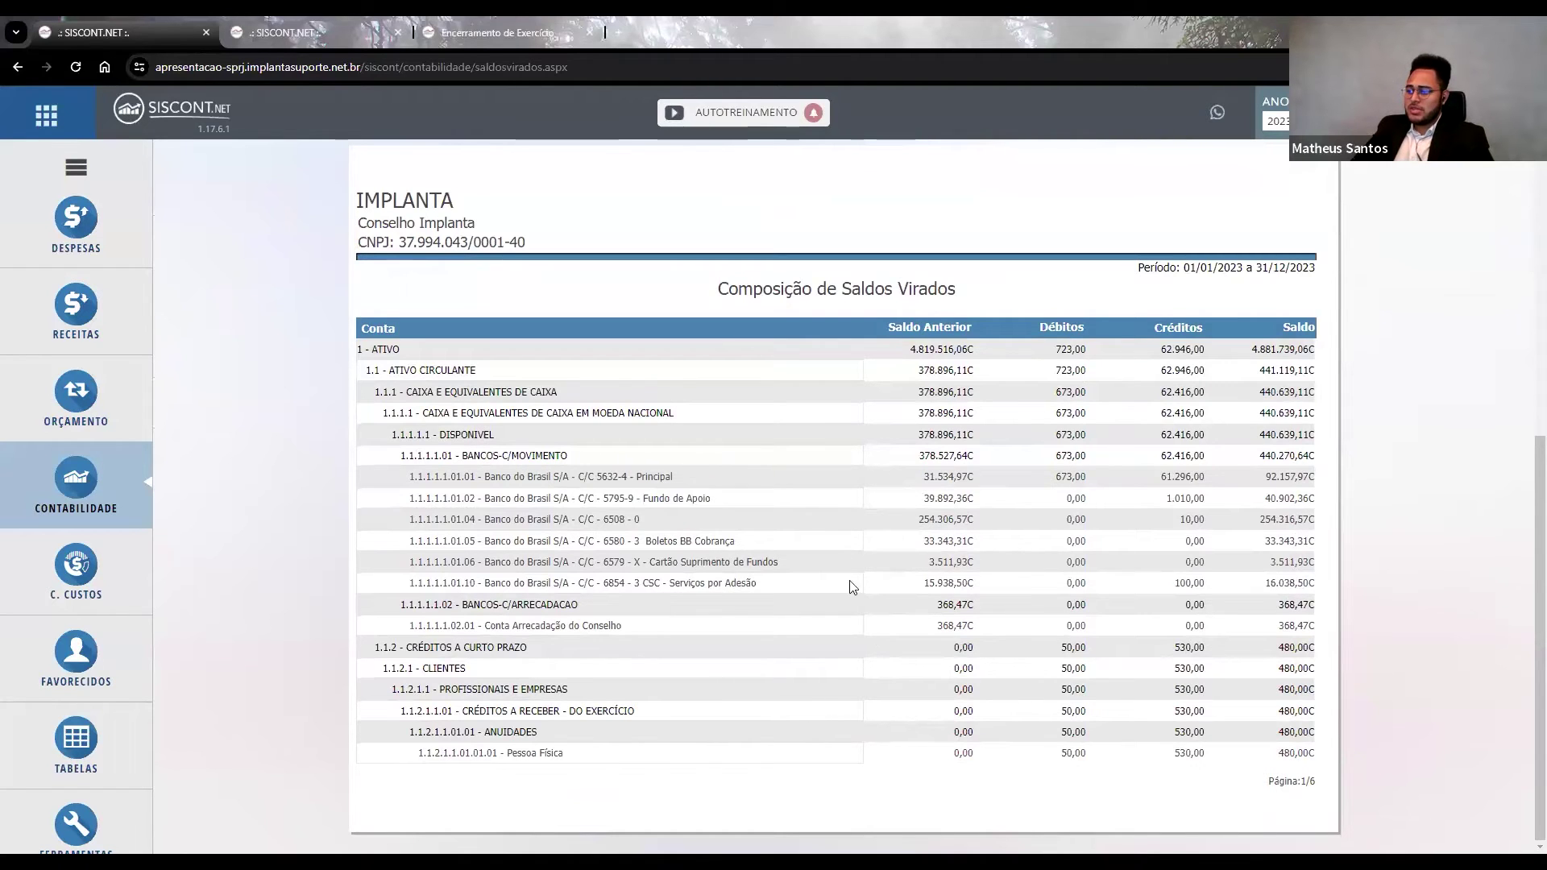
{"action": "left_click_drag", "start_coordinate": [566, 457], "coordinate": [977, 630]}
{"action": "left_click", "coordinate": [992, 629]}
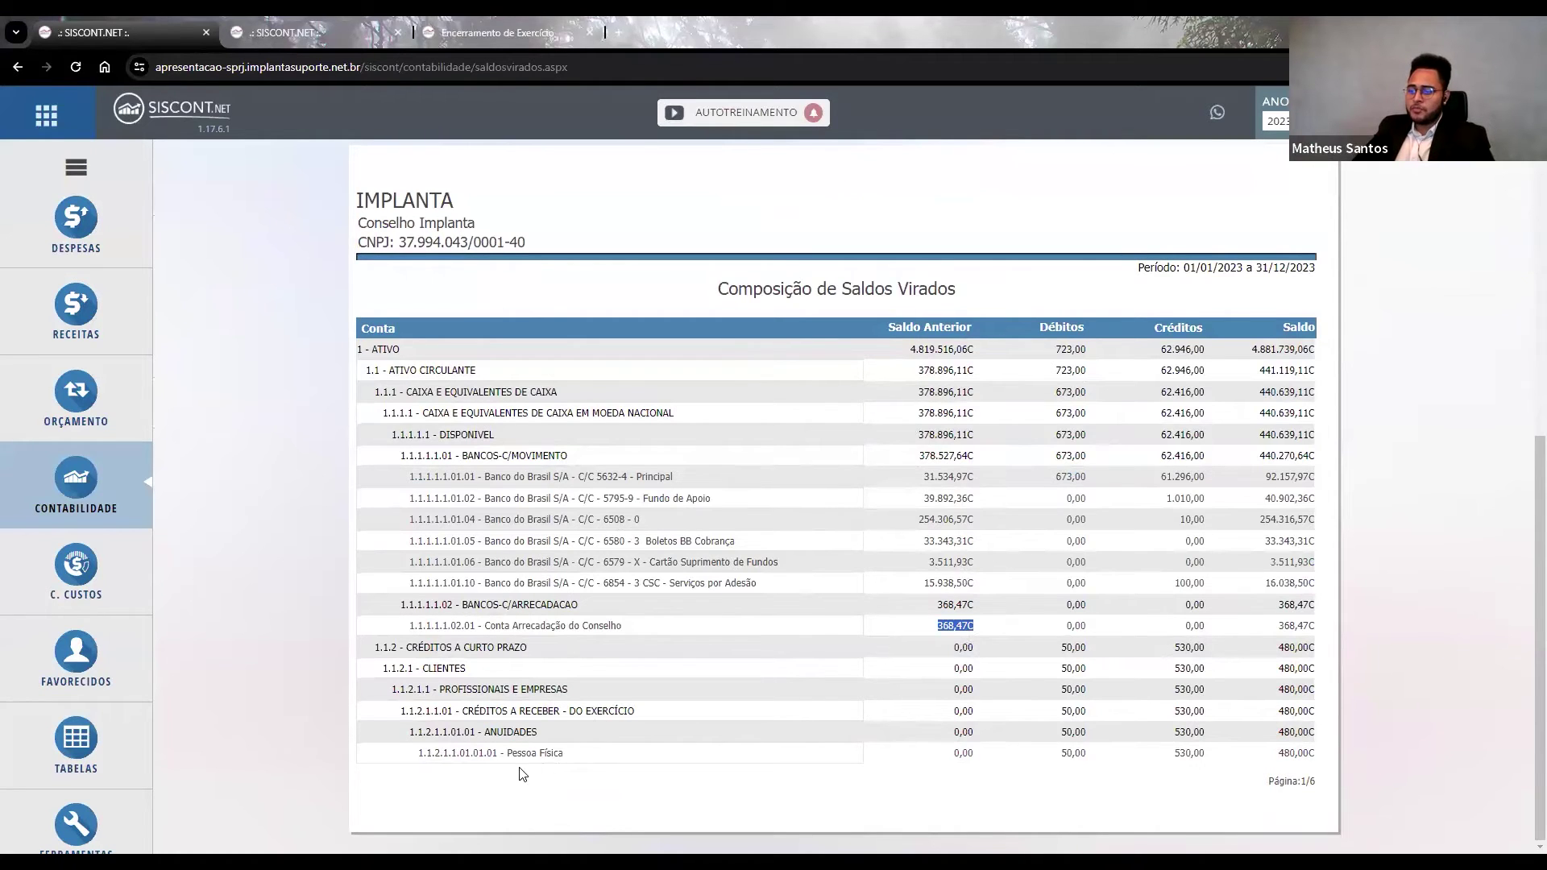
{"action": "left_click_drag", "start_coordinate": [508, 753], "coordinate": [971, 752]}
{"action": "left_click_drag", "start_coordinate": [1094, 750], "coordinate": [1318, 763]}
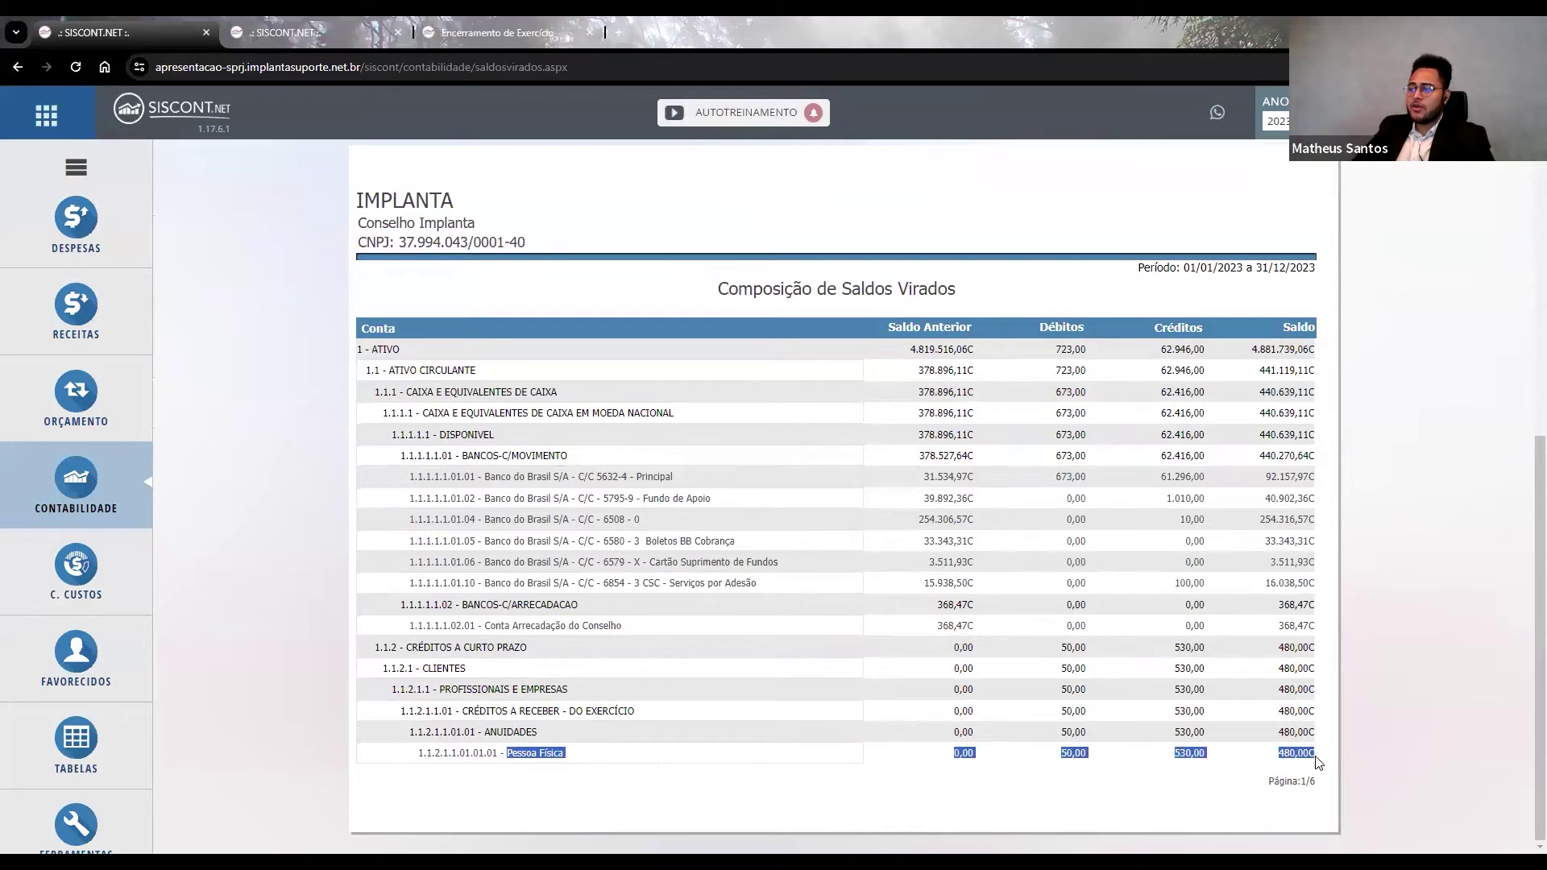
Go to page 2 of the report and examine the Rescisão a Pagar and Depósitos de Diversas Origens balances.
{"action": "scroll", "coordinate": [682, 596], "scroll_direction": "up", "scroll_amount": 3}
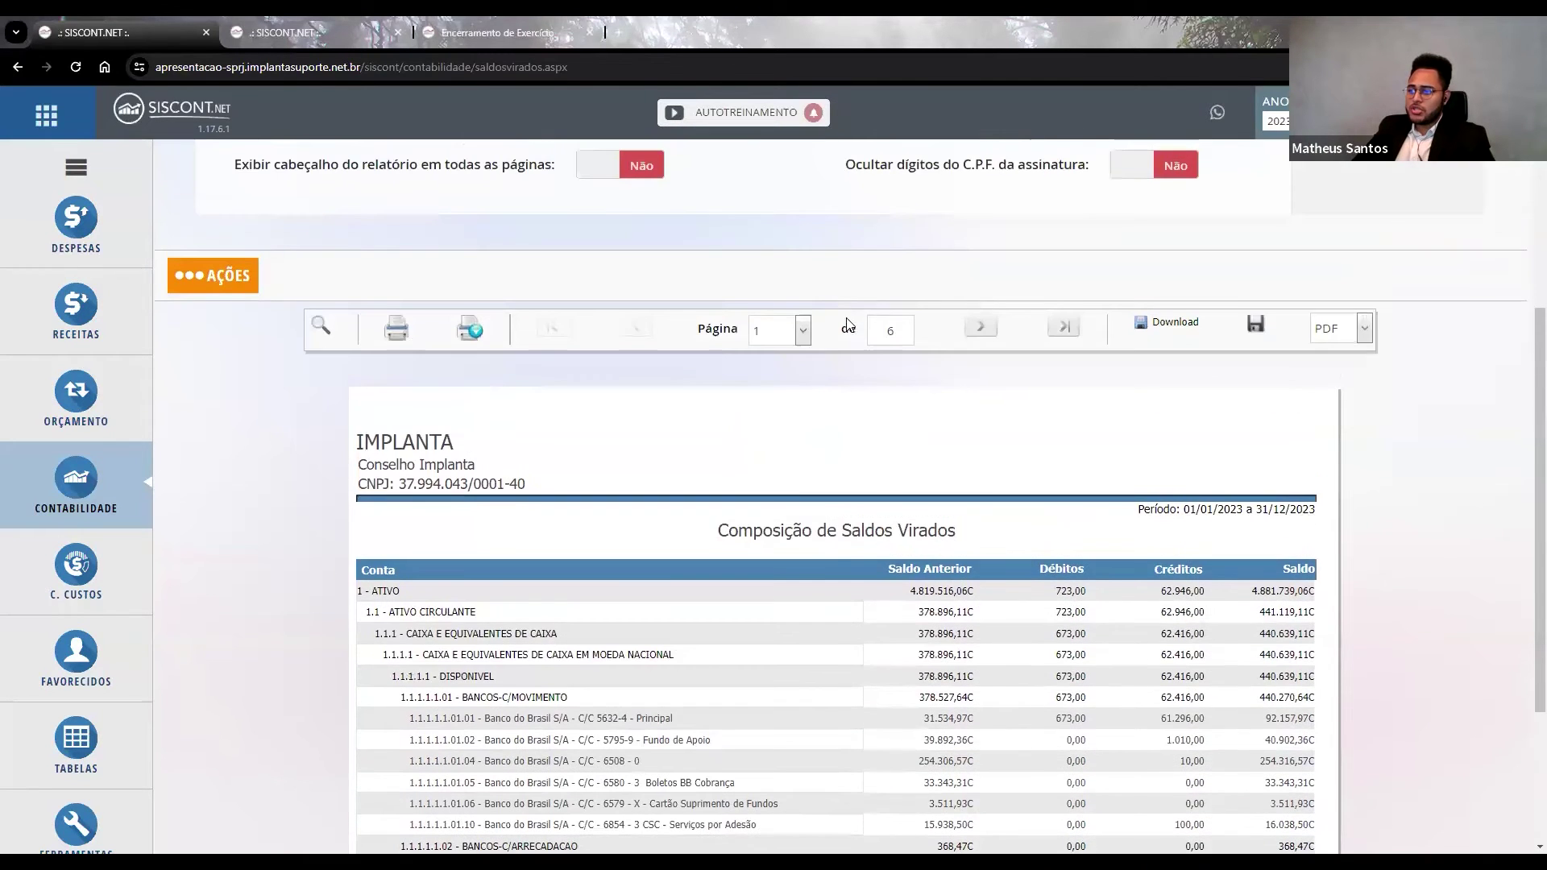
{"action": "scroll", "coordinate": [669, 488], "scroll_direction": "down", "scroll_amount": 3}
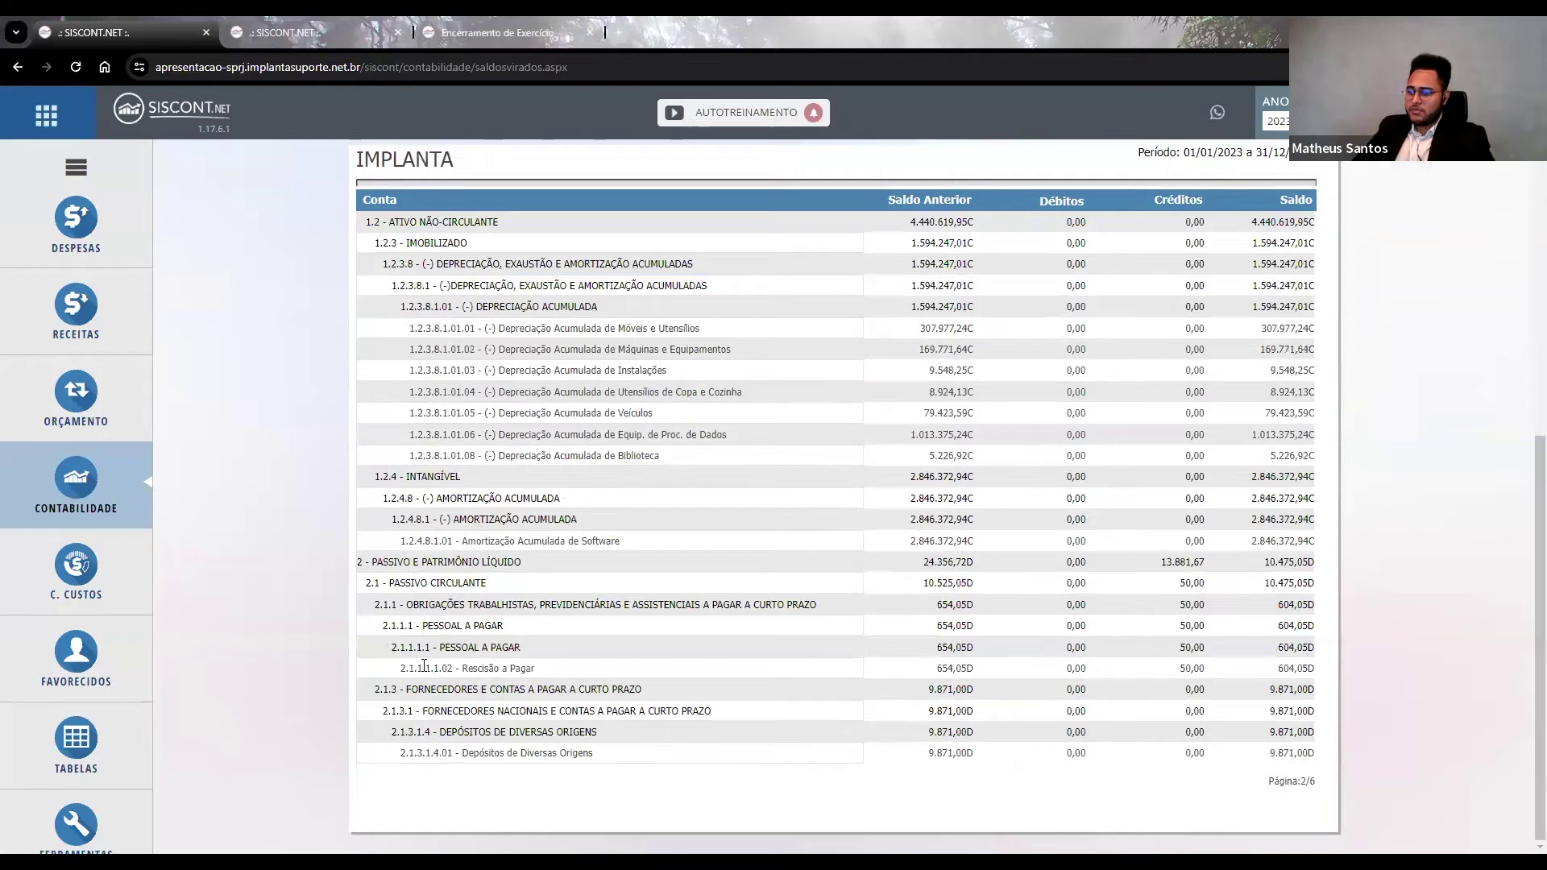
{"action": "left_click_drag", "start_coordinate": [417, 666], "coordinate": [1003, 677]}
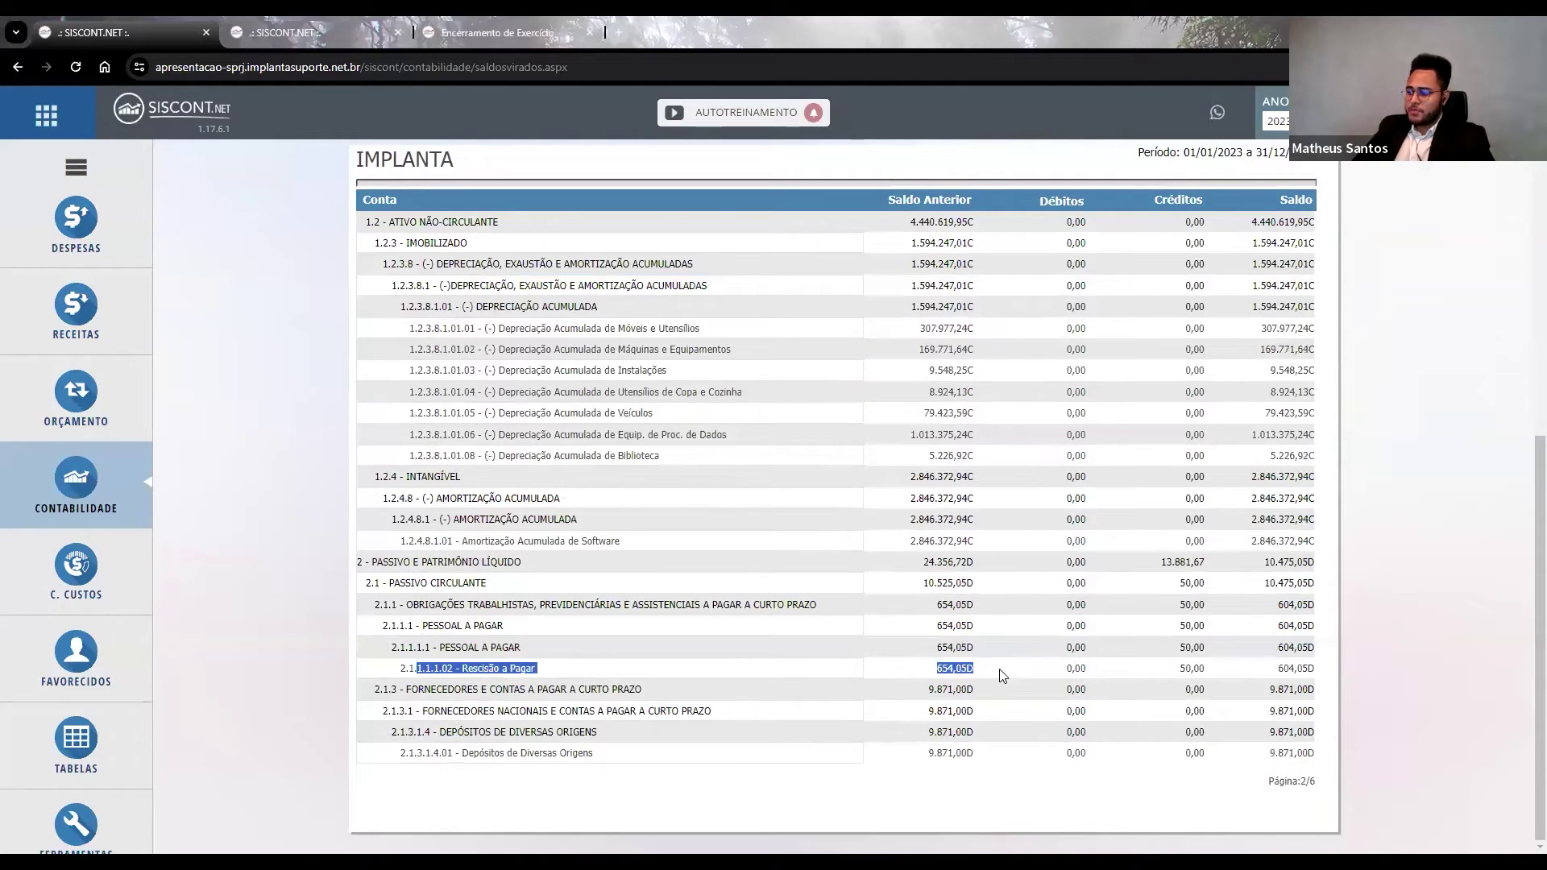
{"action": "left_click_drag", "start_coordinate": [929, 752], "coordinate": [1044, 741]}
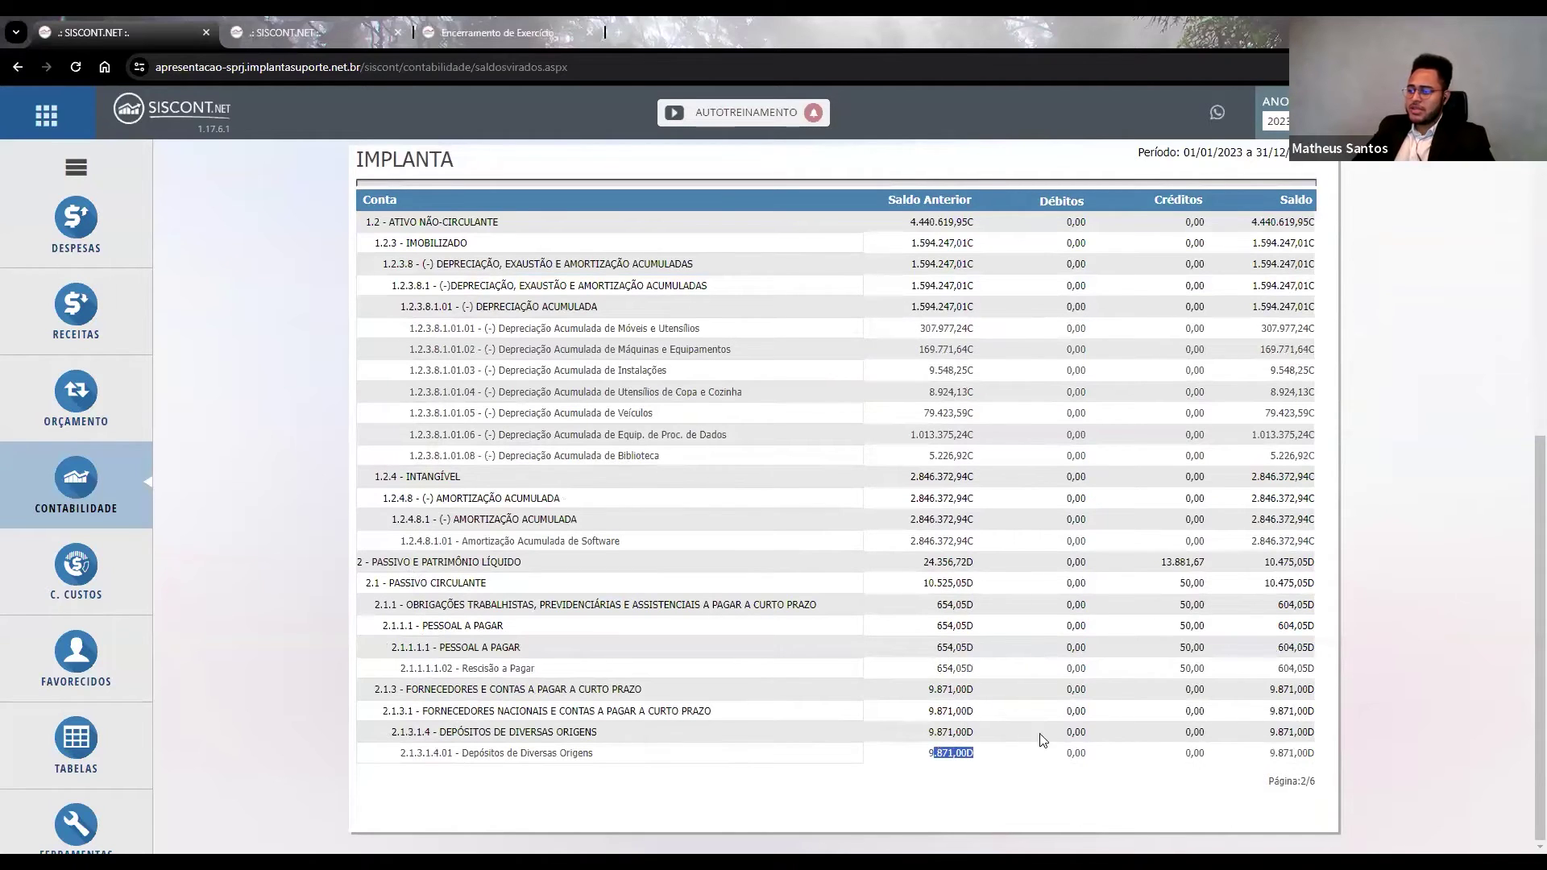
{"action": "scroll", "coordinate": [890, 411], "scroll_direction": "up", "scroll_amount": 6}
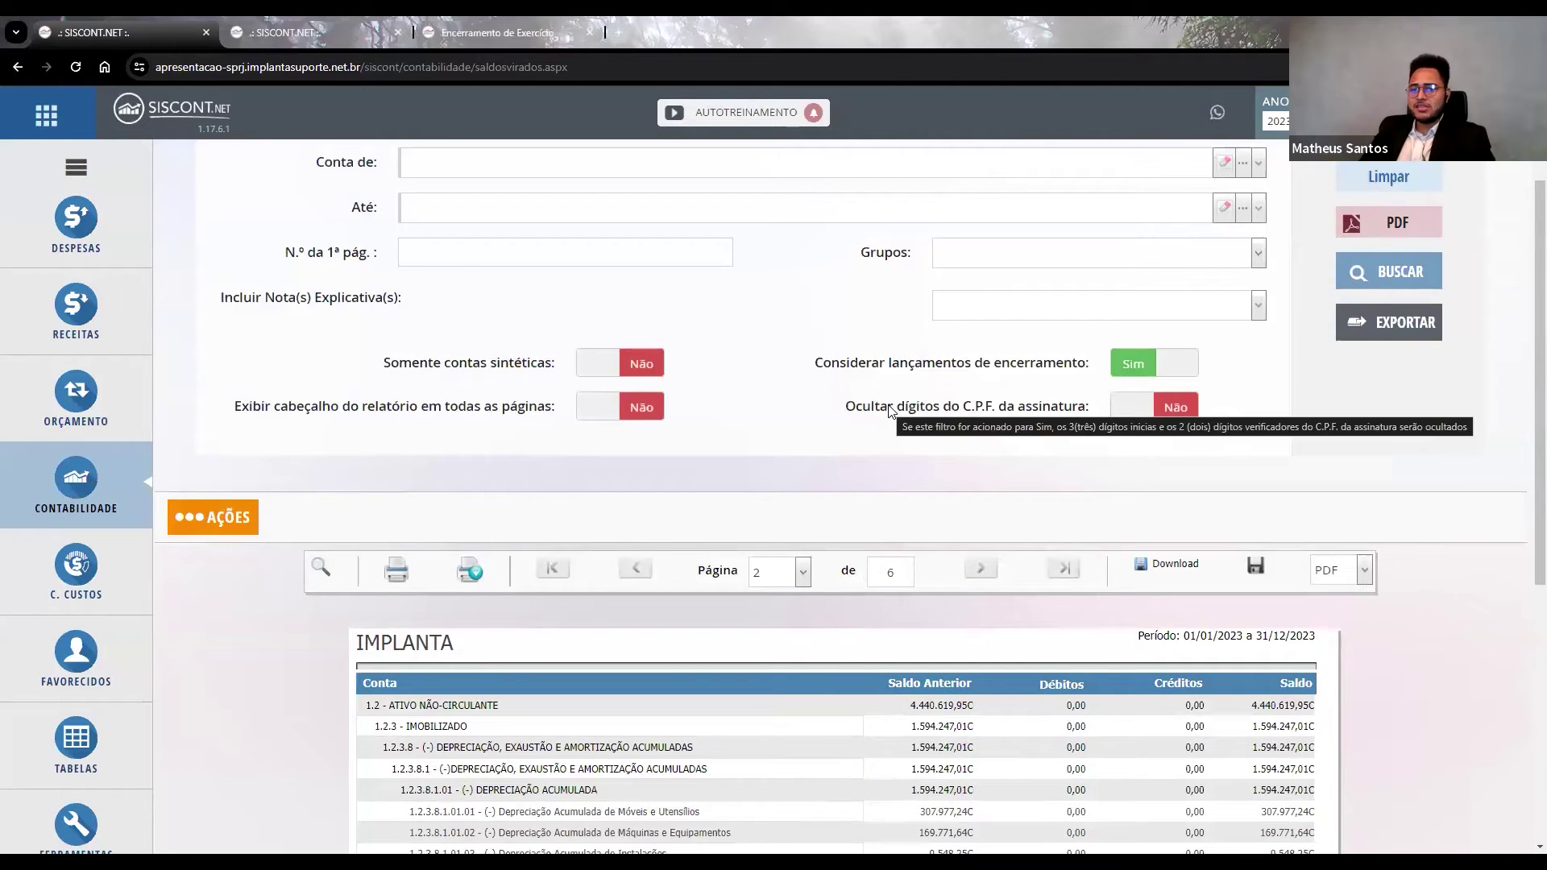
{"action": "scroll", "coordinate": [890, 411], "scroll_direction": "up", "scroll_amount": 2}
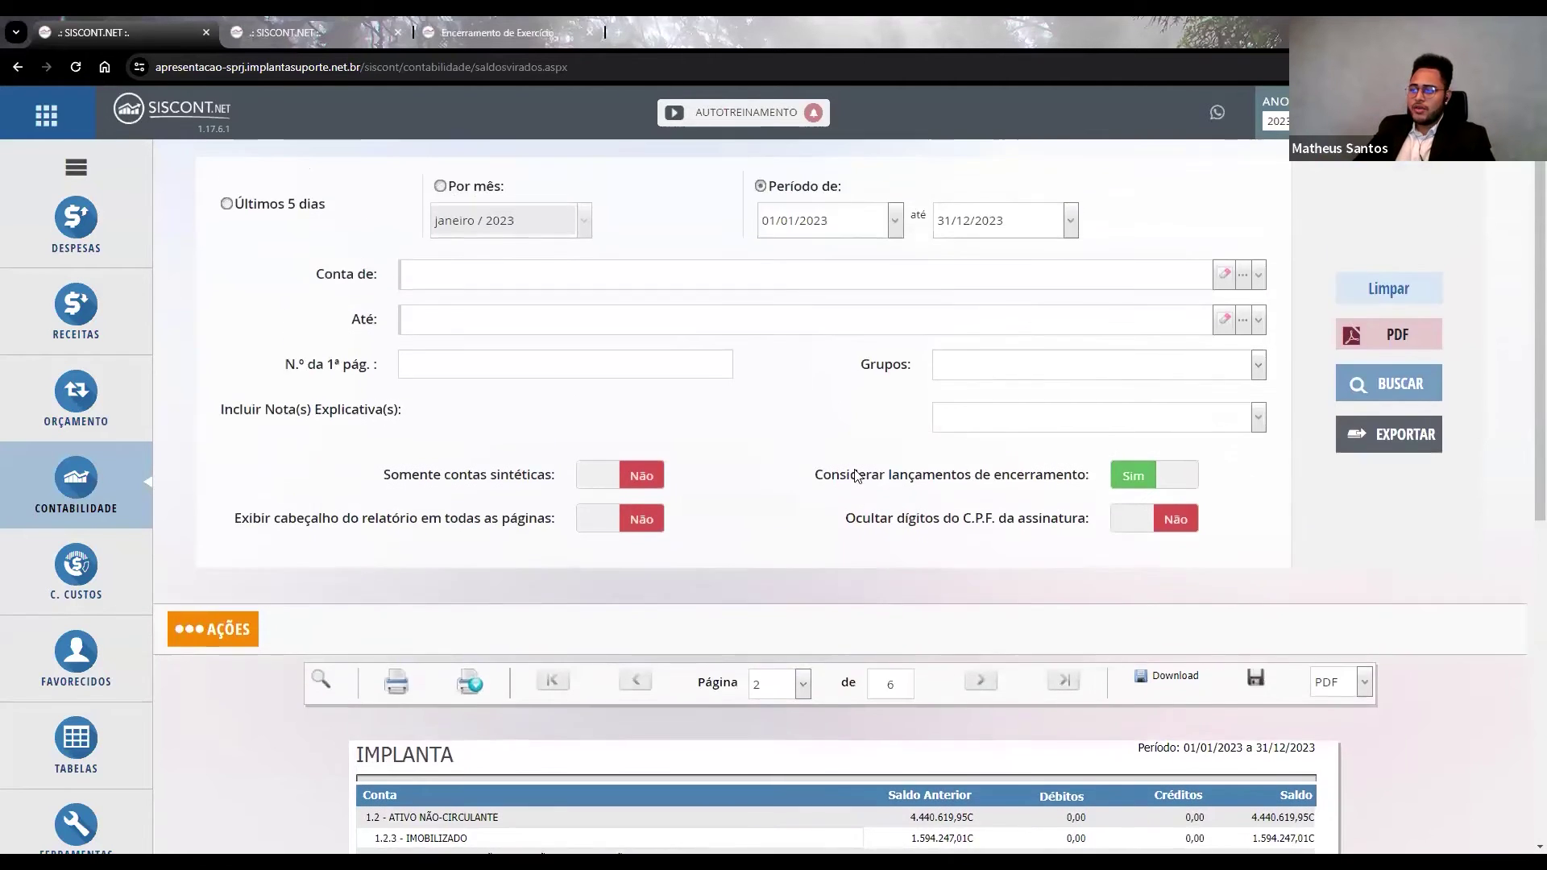
{"action": "scroll", "coordinate": [1013, 638], "scroll_direction": "down", "scroll_amount": 4}
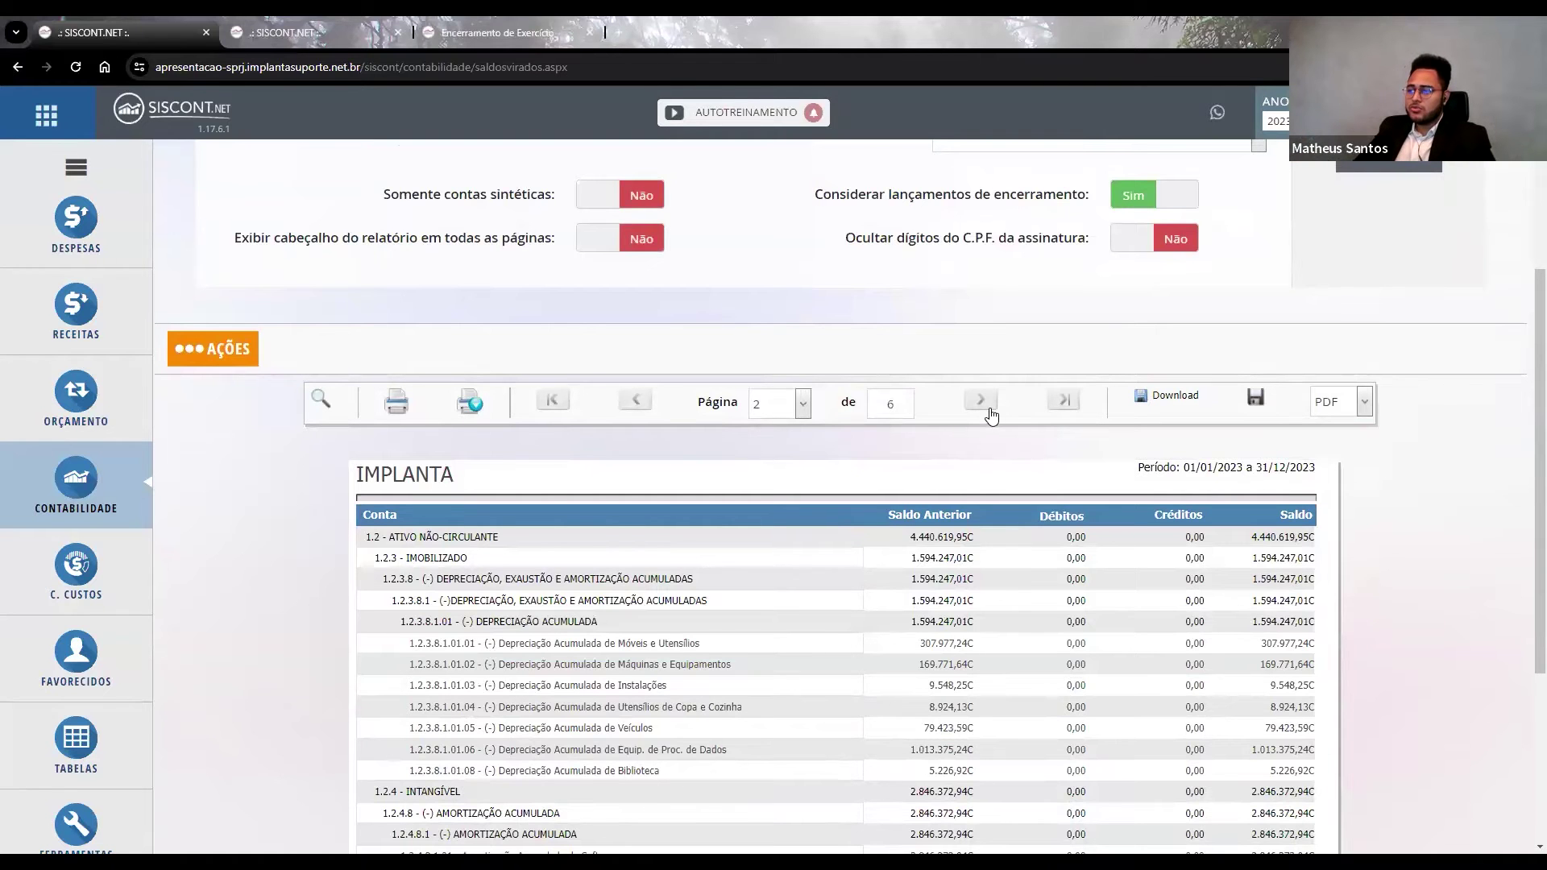
Examine page 3 of the Composição de Saldos Virados report and check where the report sits among the Consolidados reports.
{"action": "scroll", "coordinate": [753, 595], "scroll_direction": "down", "scroll_amount": 4}
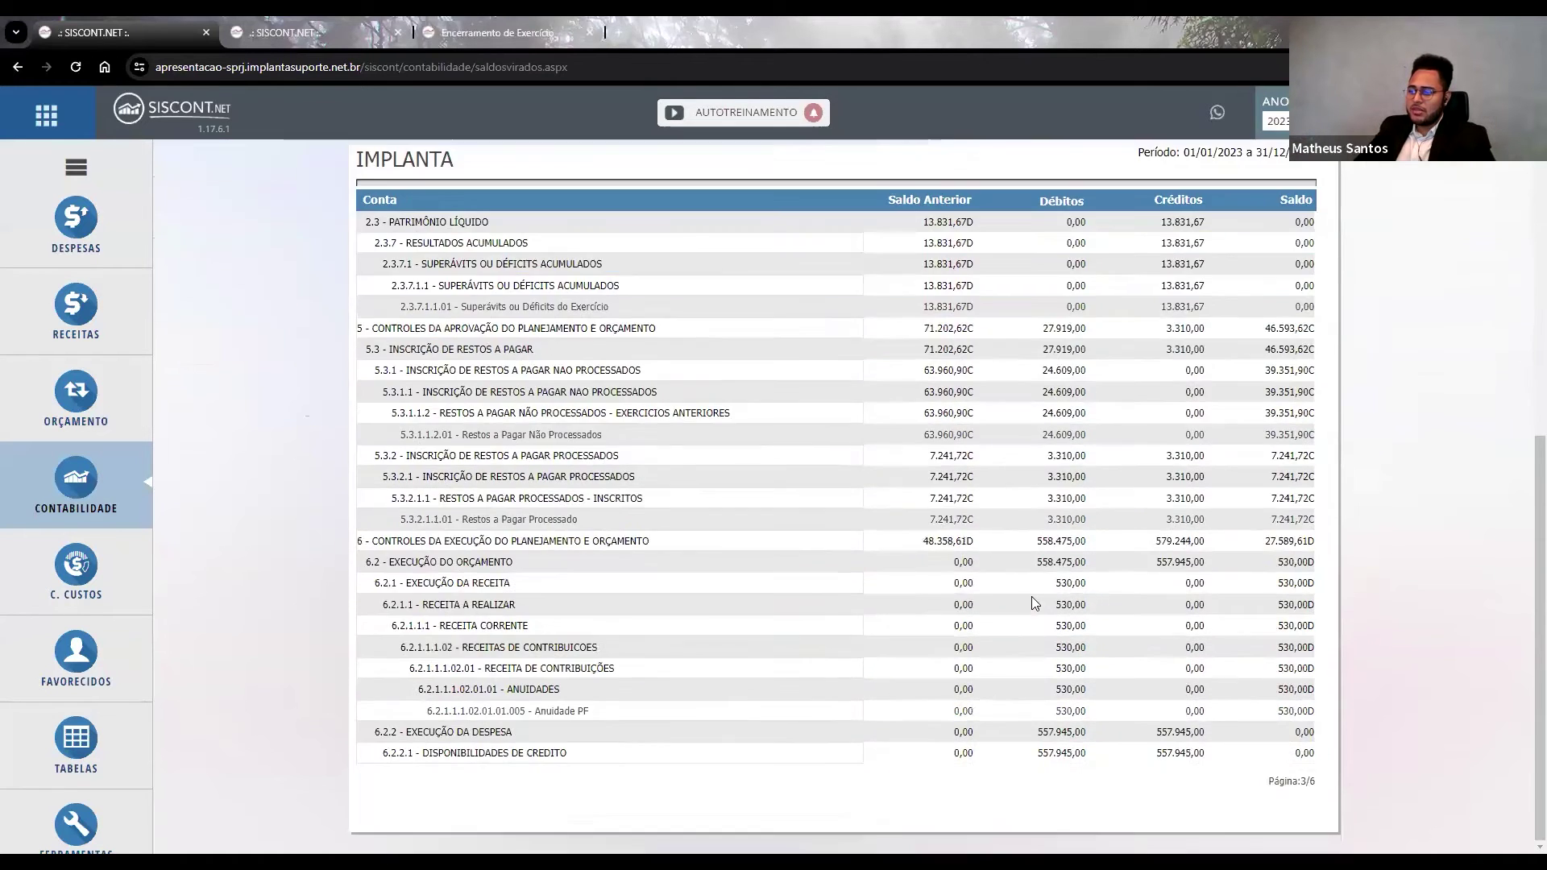
{"action": "scroll", "coordinate": [968, 603], "scroll_direction": "up", "scroll_amount": 7}
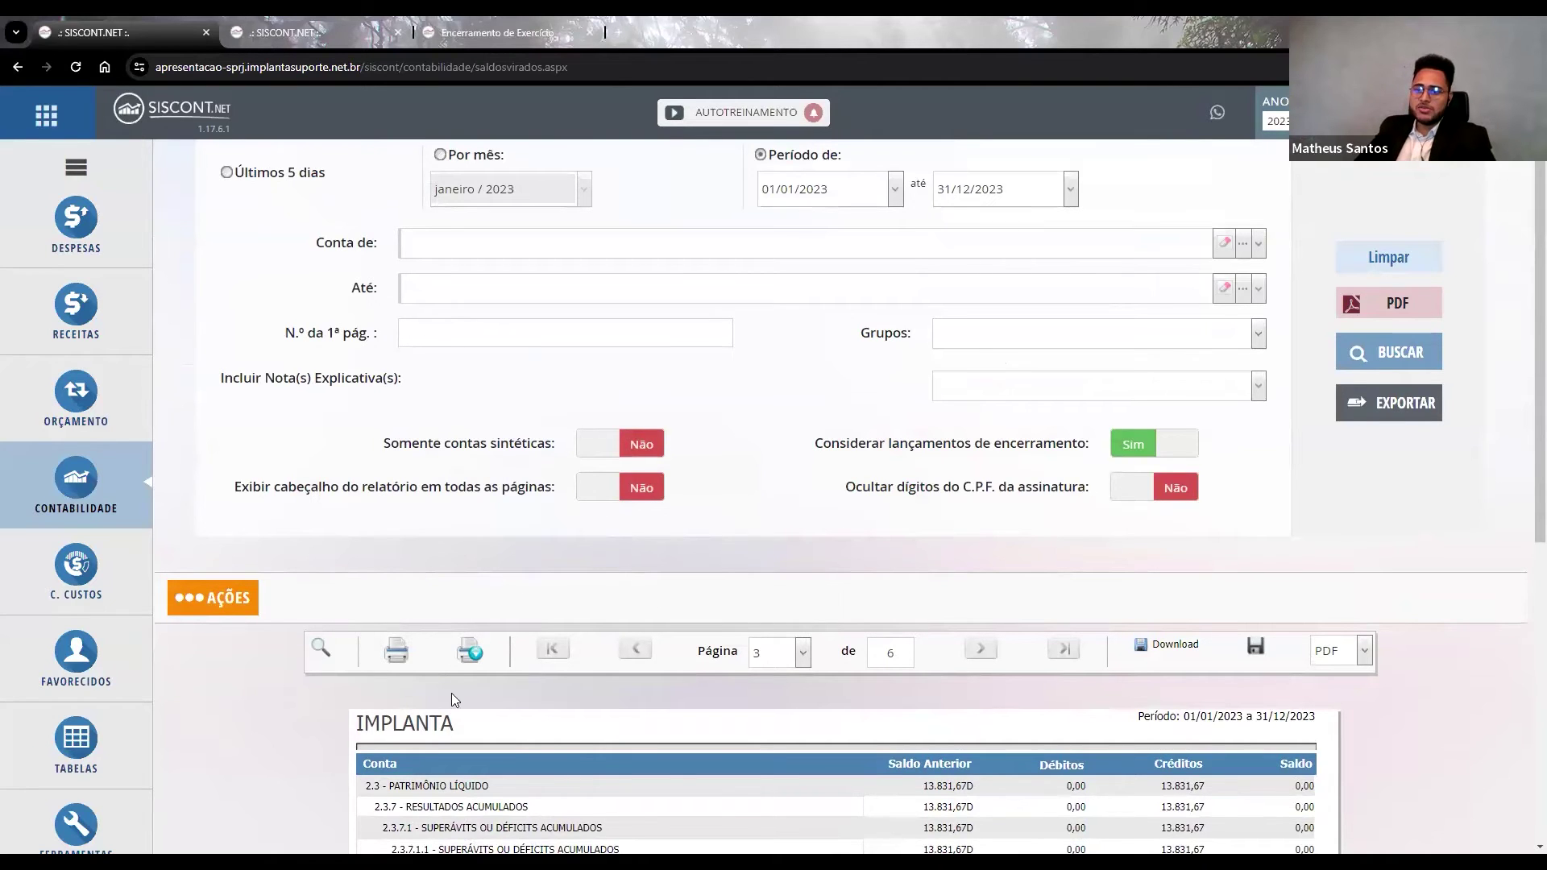
{"action": "left_click", "coordinate": [108, 505]}
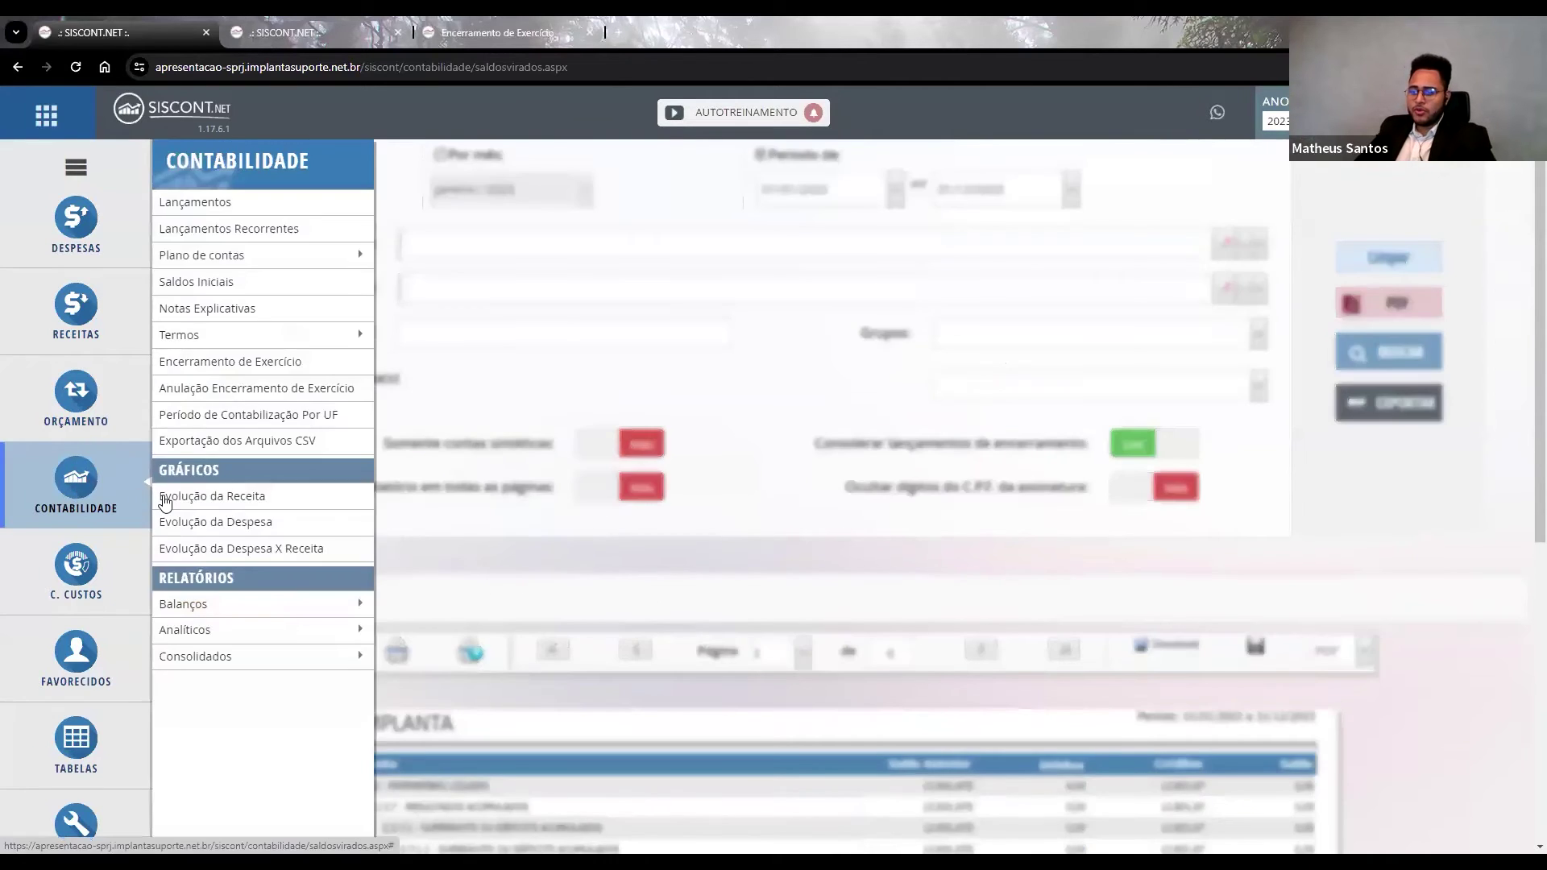
{"action": "left_click", "coordinate": [318, 656]}
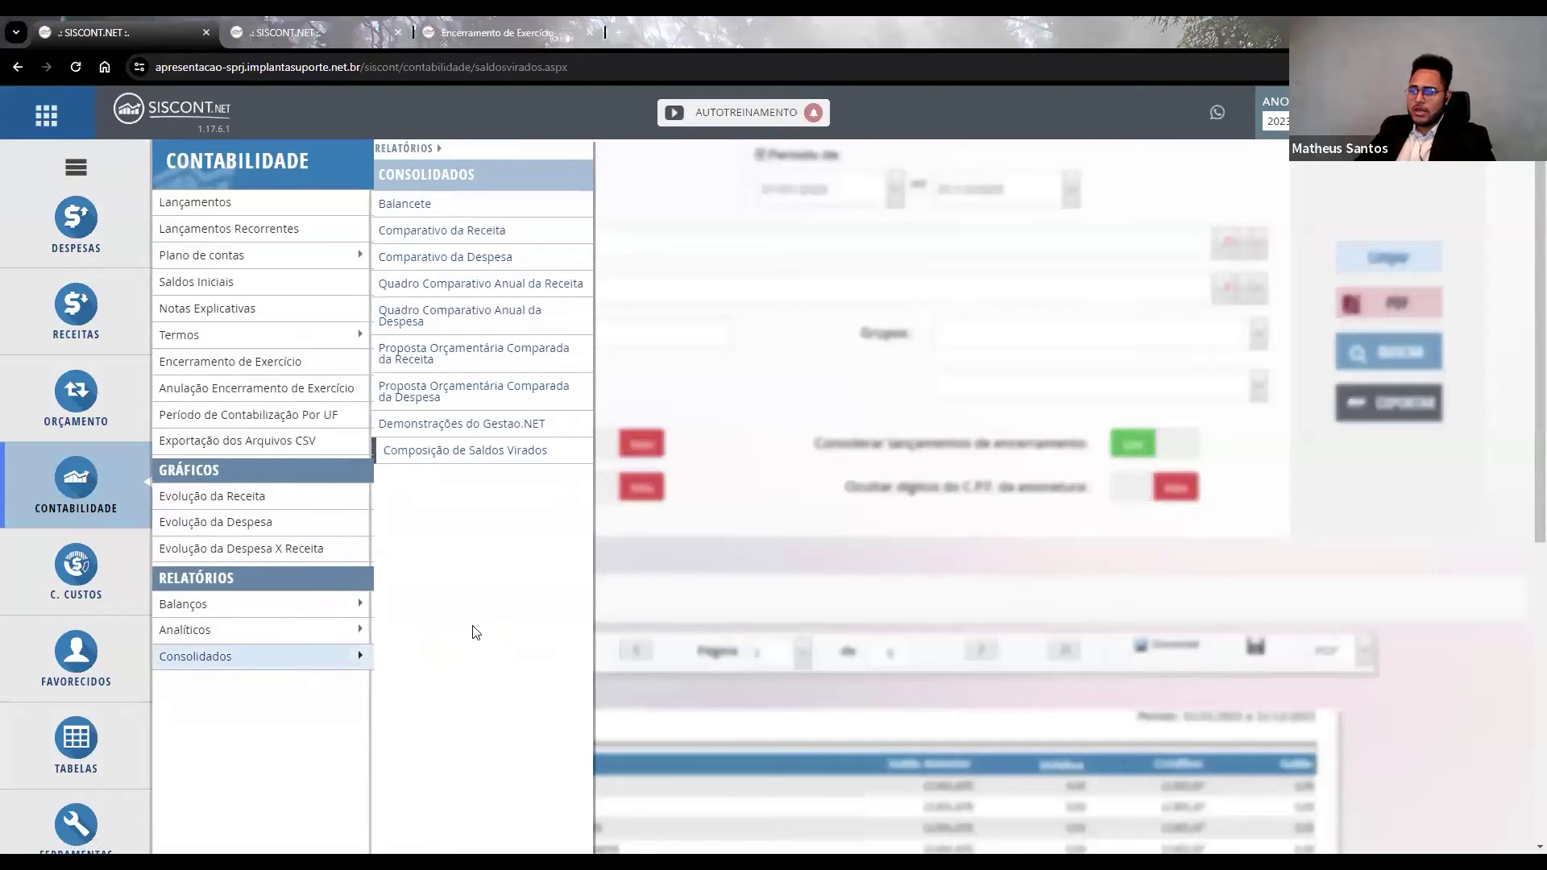
{"action": "left_click", "coordinate": [552, 449]}
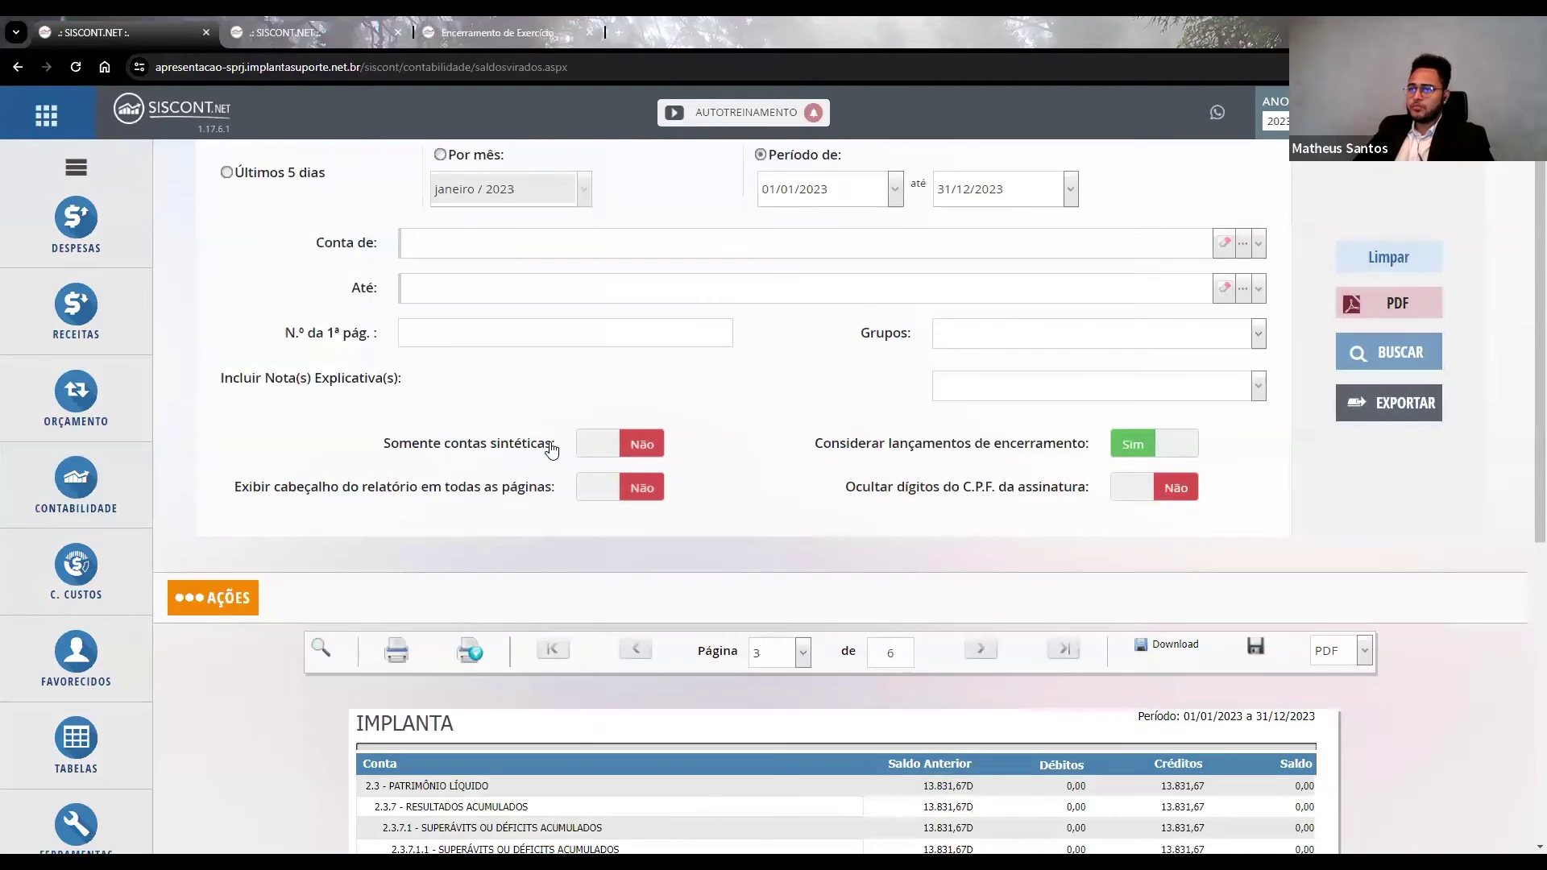
{"action": "left_click", "coordinate": [229, 31]}
{"action": "key", "text": "ctrl+shift+Tab"}
{"action": "mouse_move", "coordinate": [139, 301]}
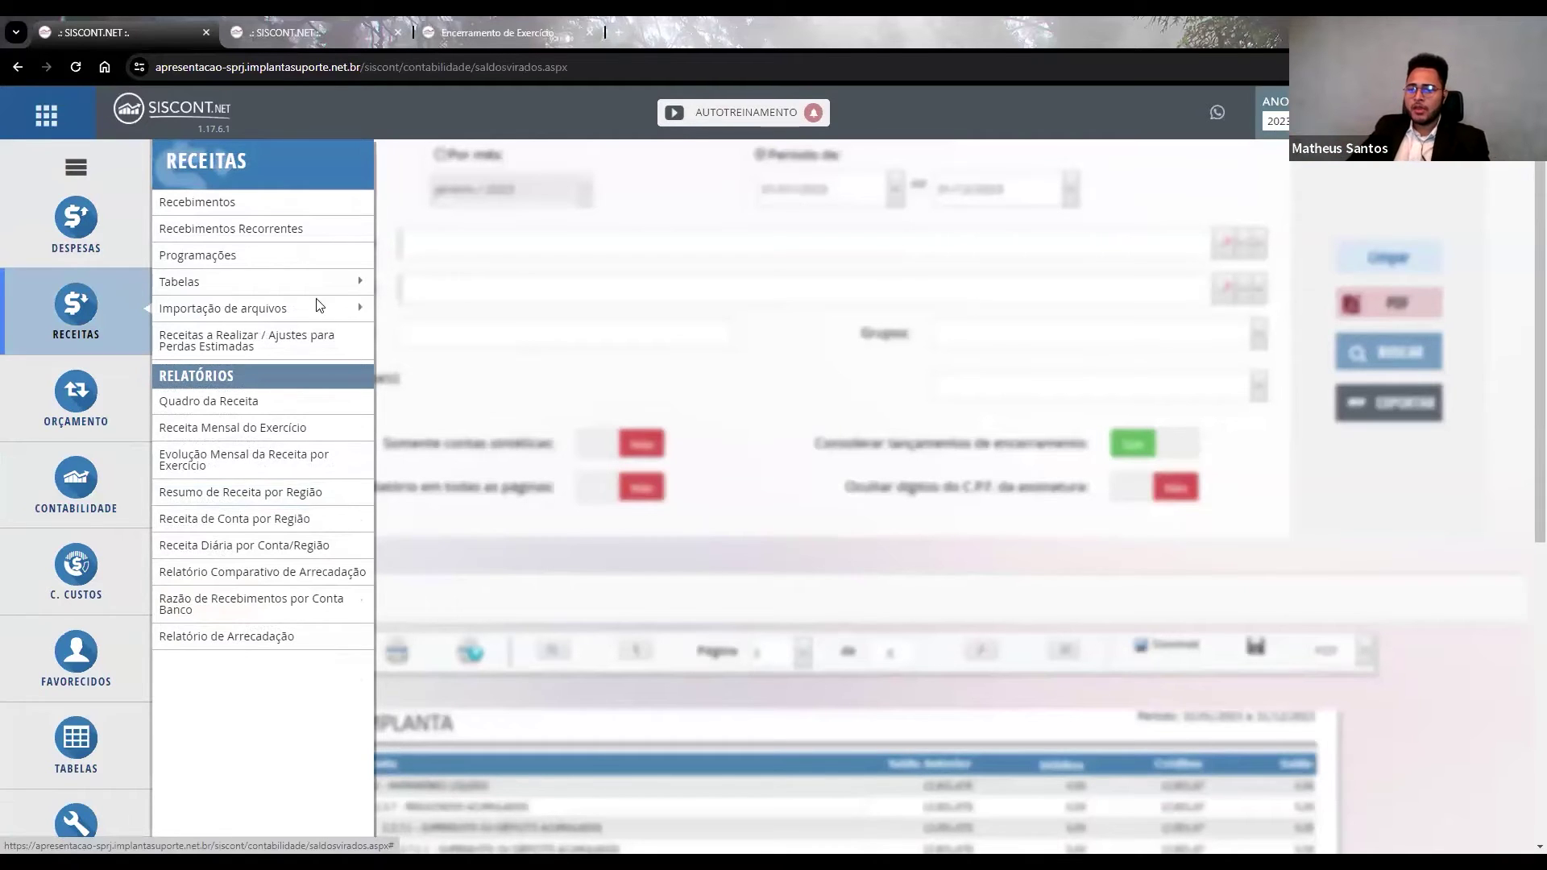
{"action": "mouse_move", "coordinate": [141, 413]}
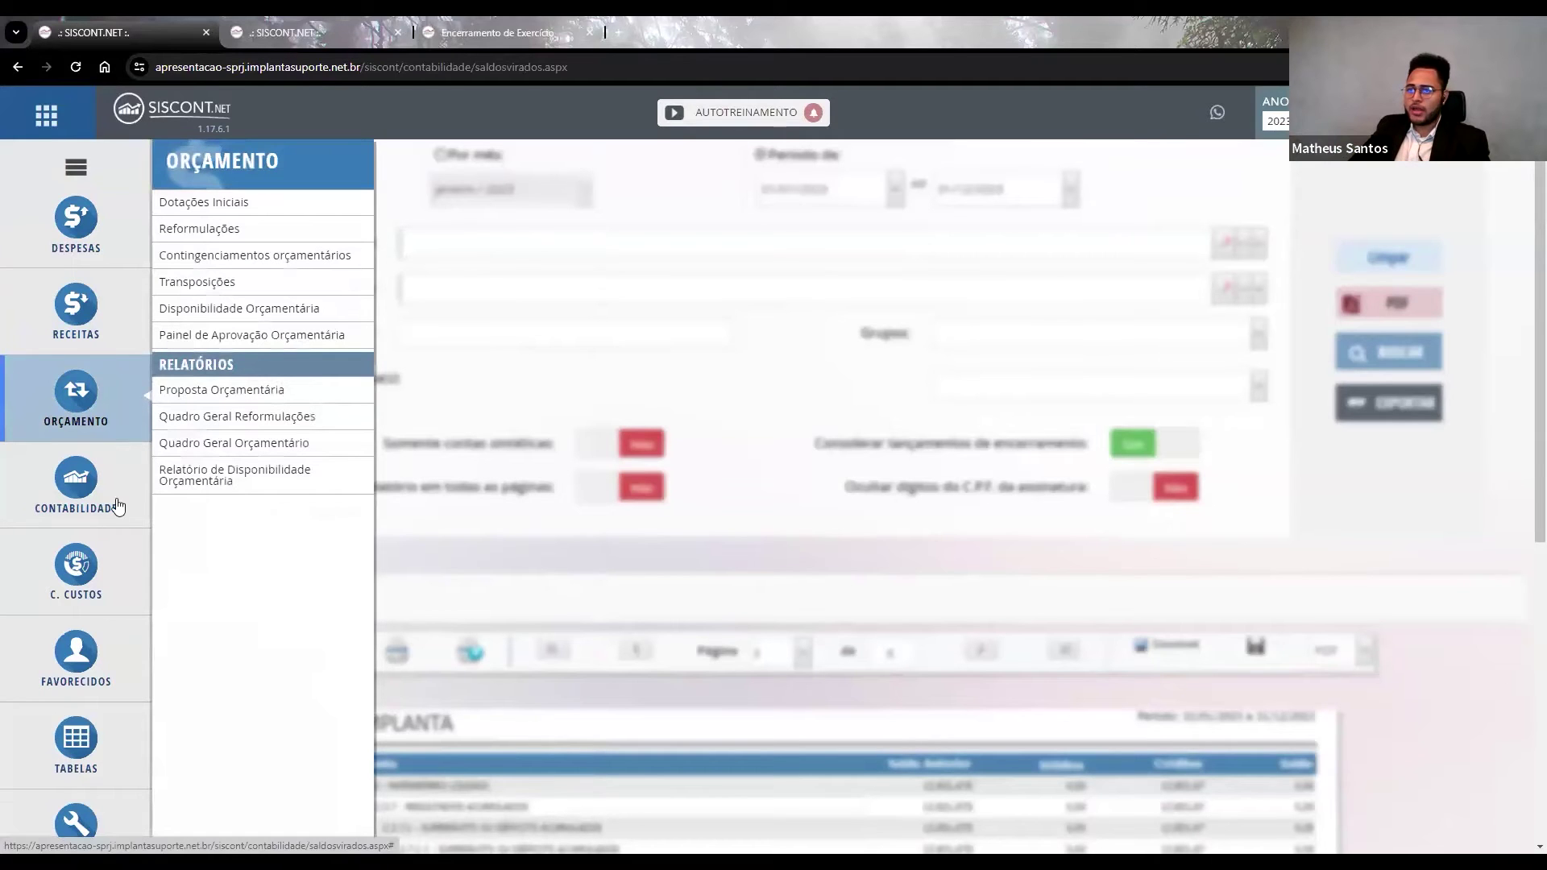
On the Configurações page, close the account selection dialog and view the general Contabilidade settings.
{"action": "key", "text": "ctrl+Tab"}
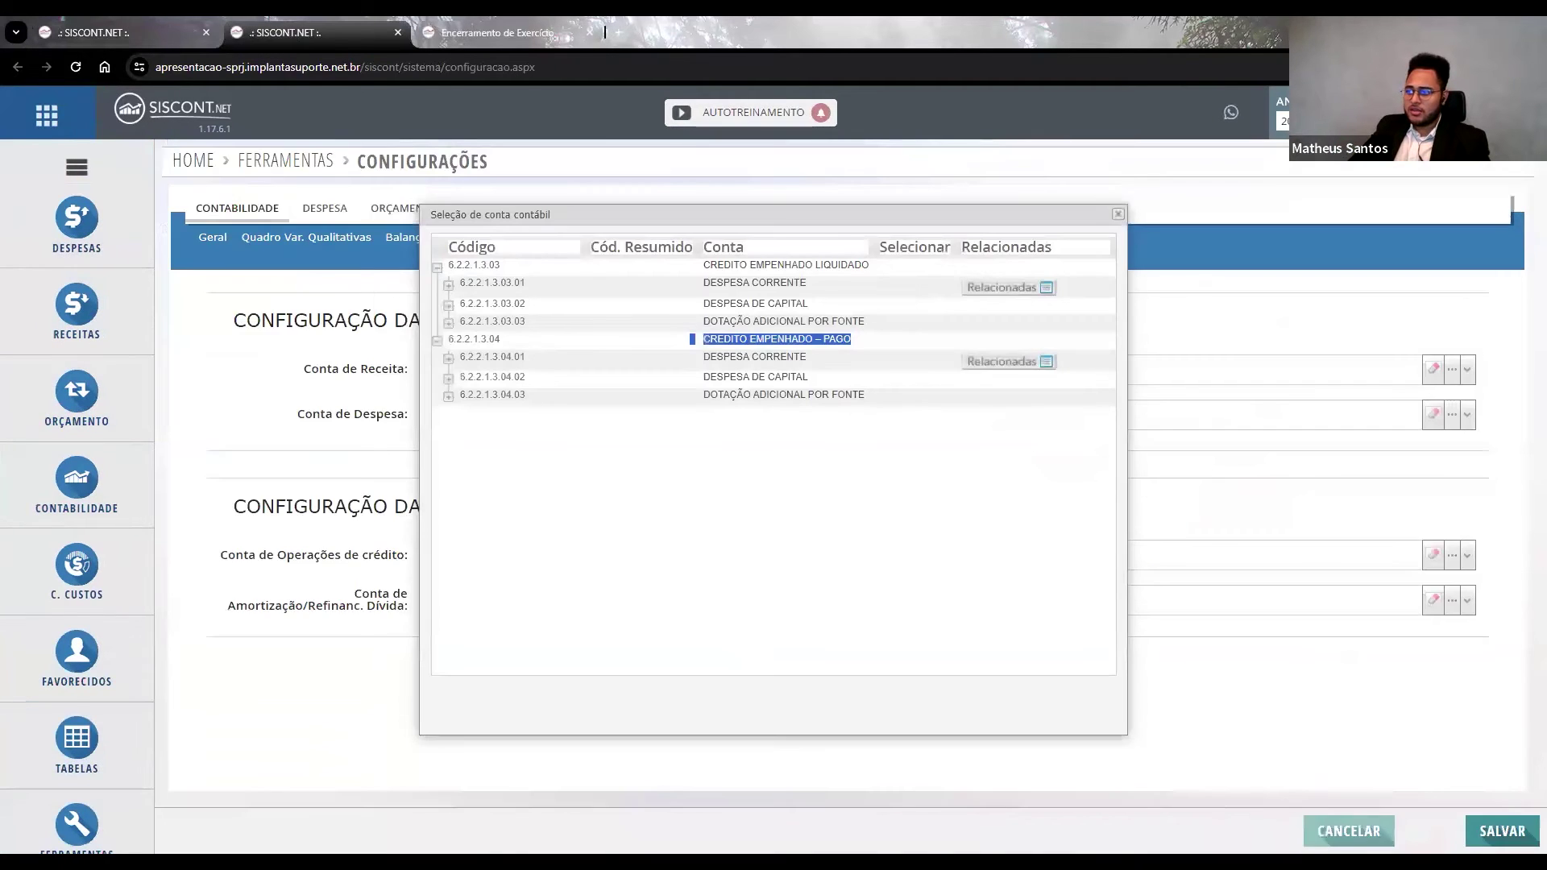
{"action": "left_click", "coordinate": [1118, 214]}
{"action": "left_click", "coordinate": [214, 241]}
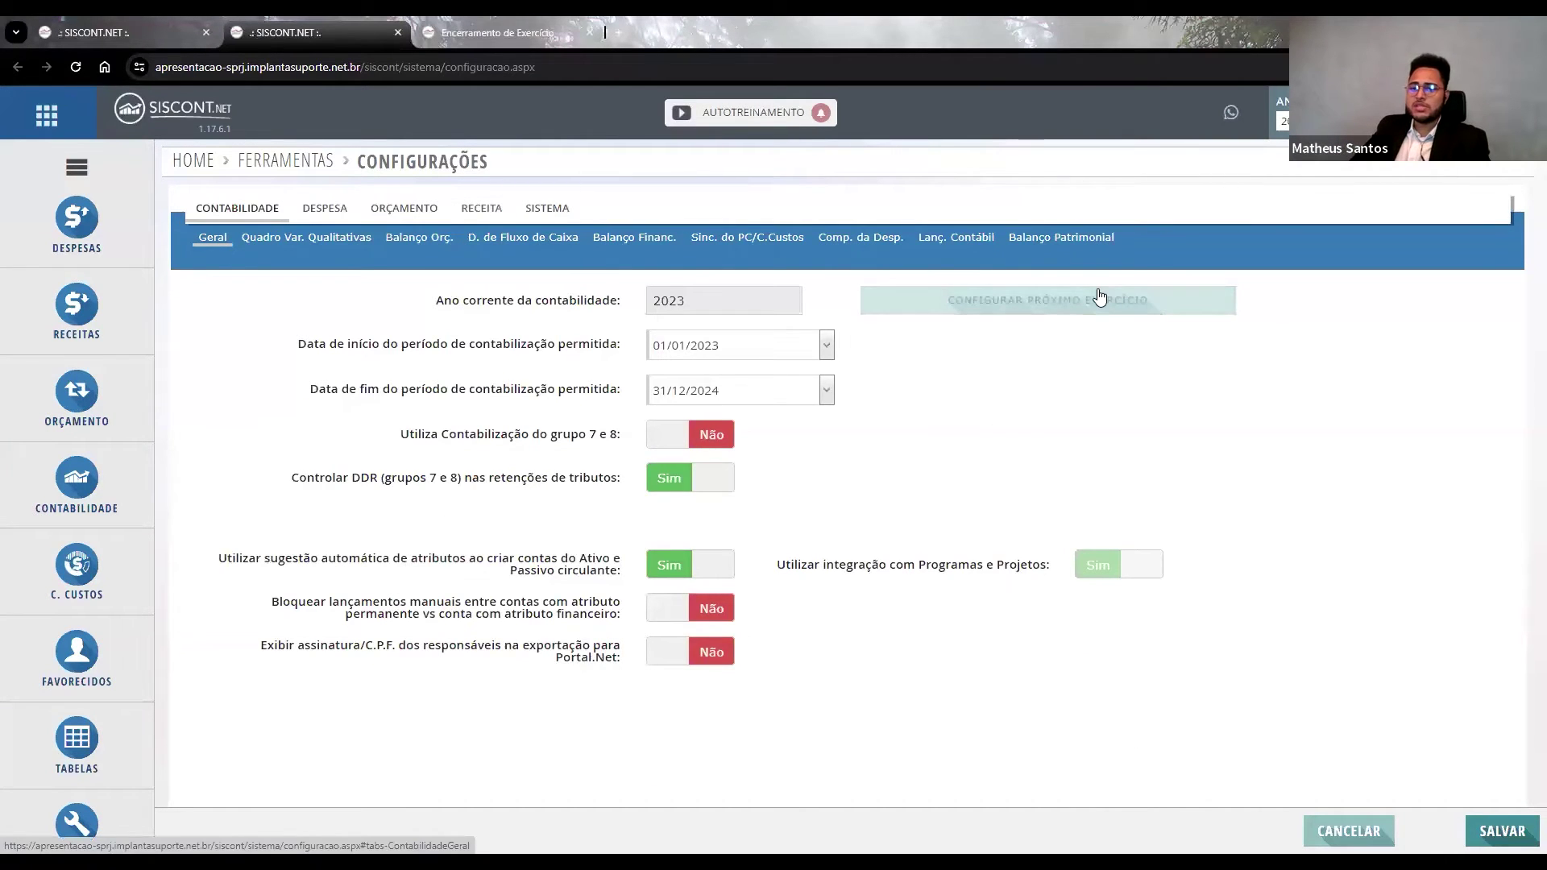
Open the Encerramento de Exercício page under Contabilidade and check which exercise is being closed.
{"action": "left_click", "coordinate": [1283, 121]}
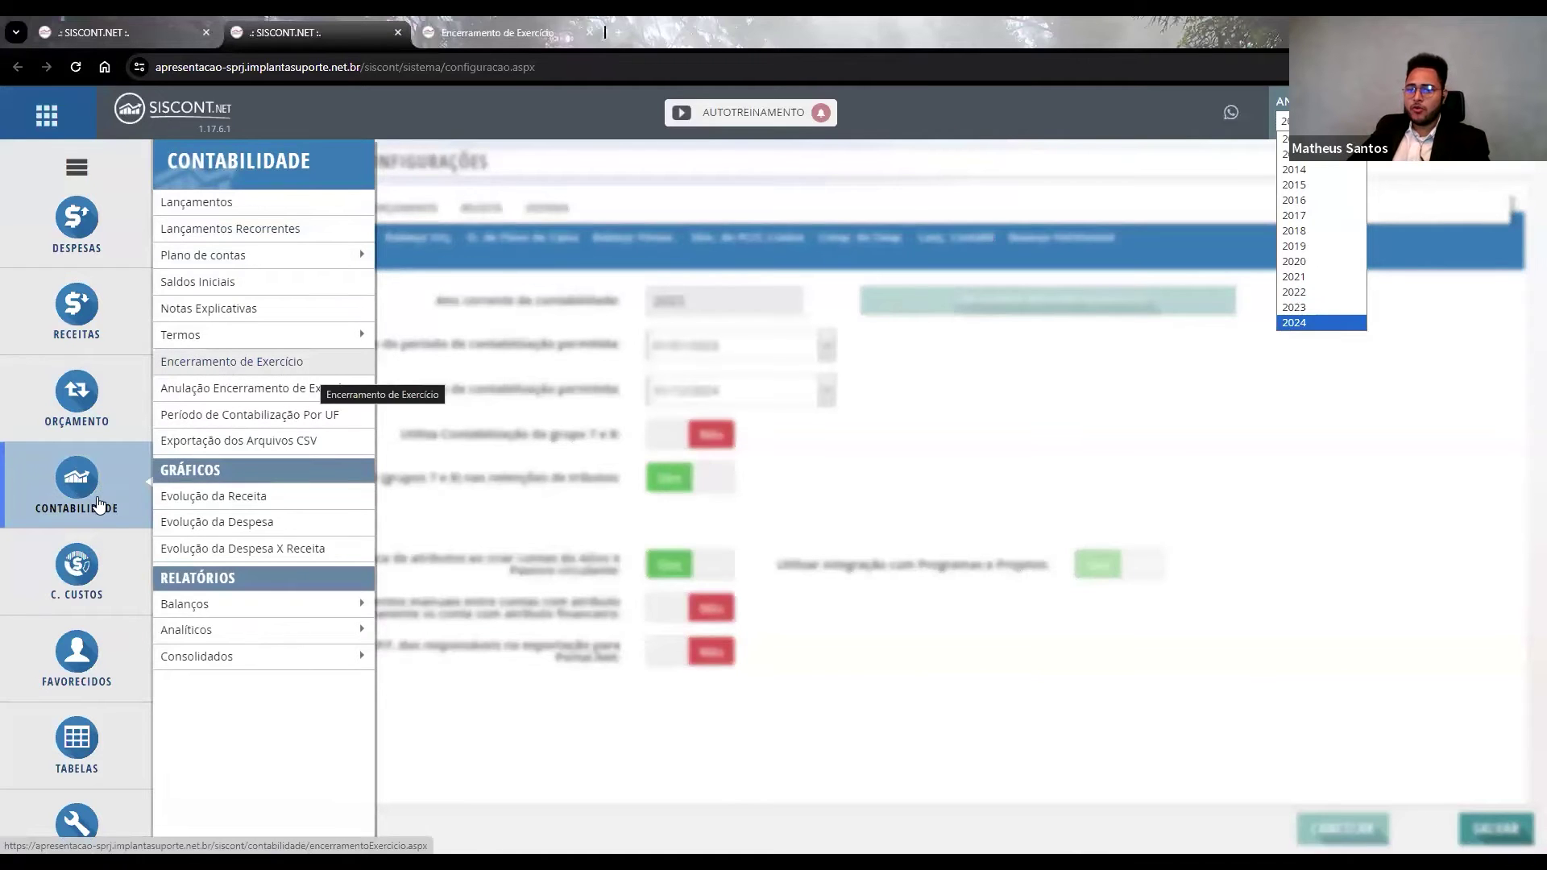
{"action": "left_click", "coordinate": [296, 367]}
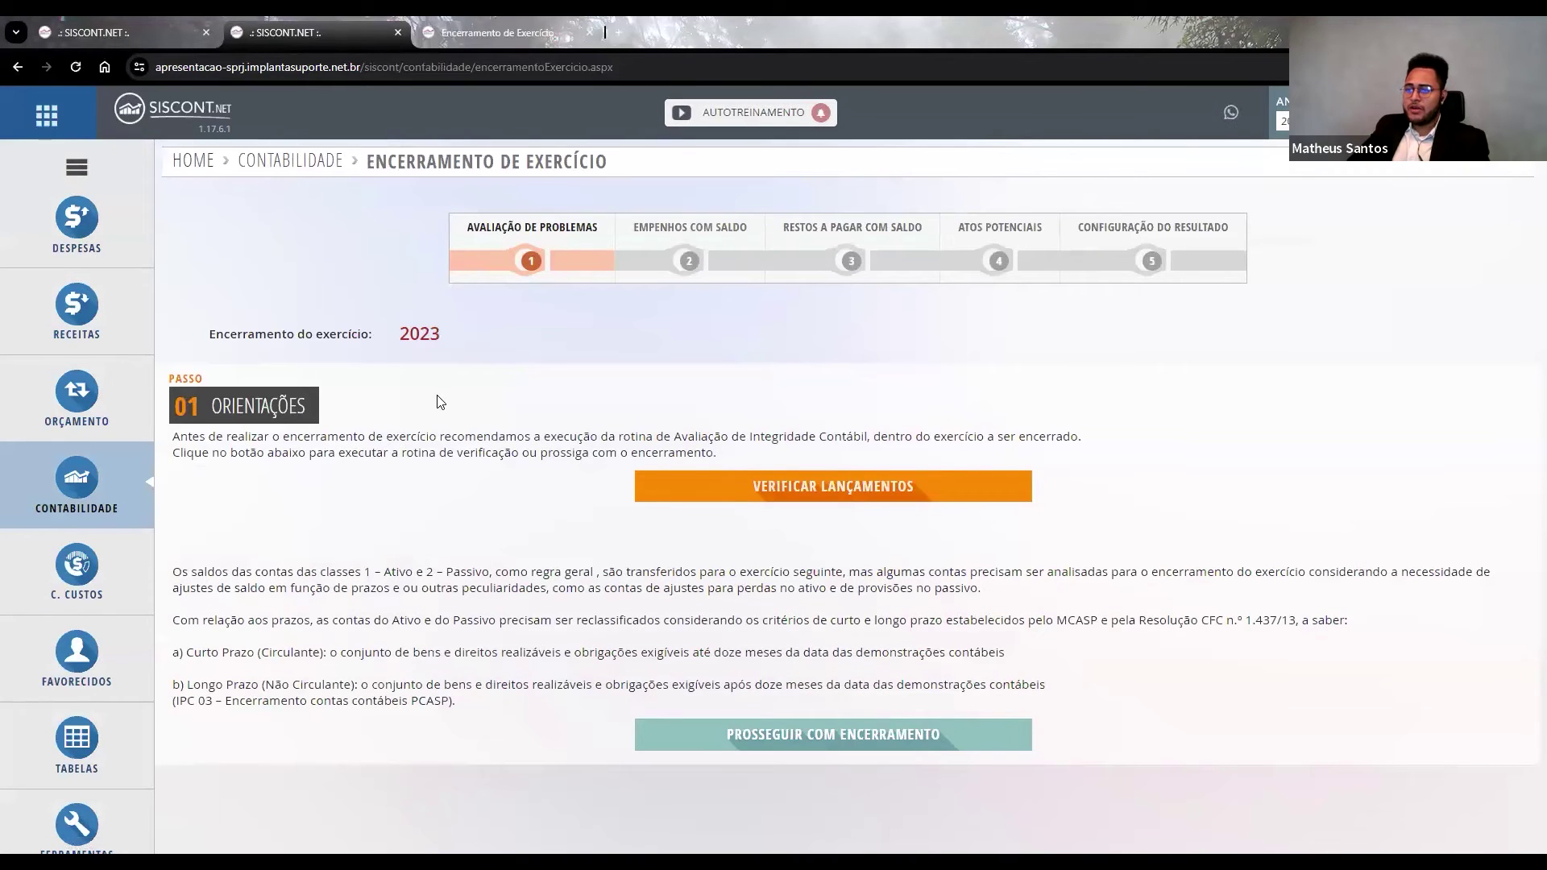
{"action": "left_click_drag", "start_coordinate": [394, 338], "coordinate": [455, 333]}
{"action": "left_click", "coordinate": [407, 330]}
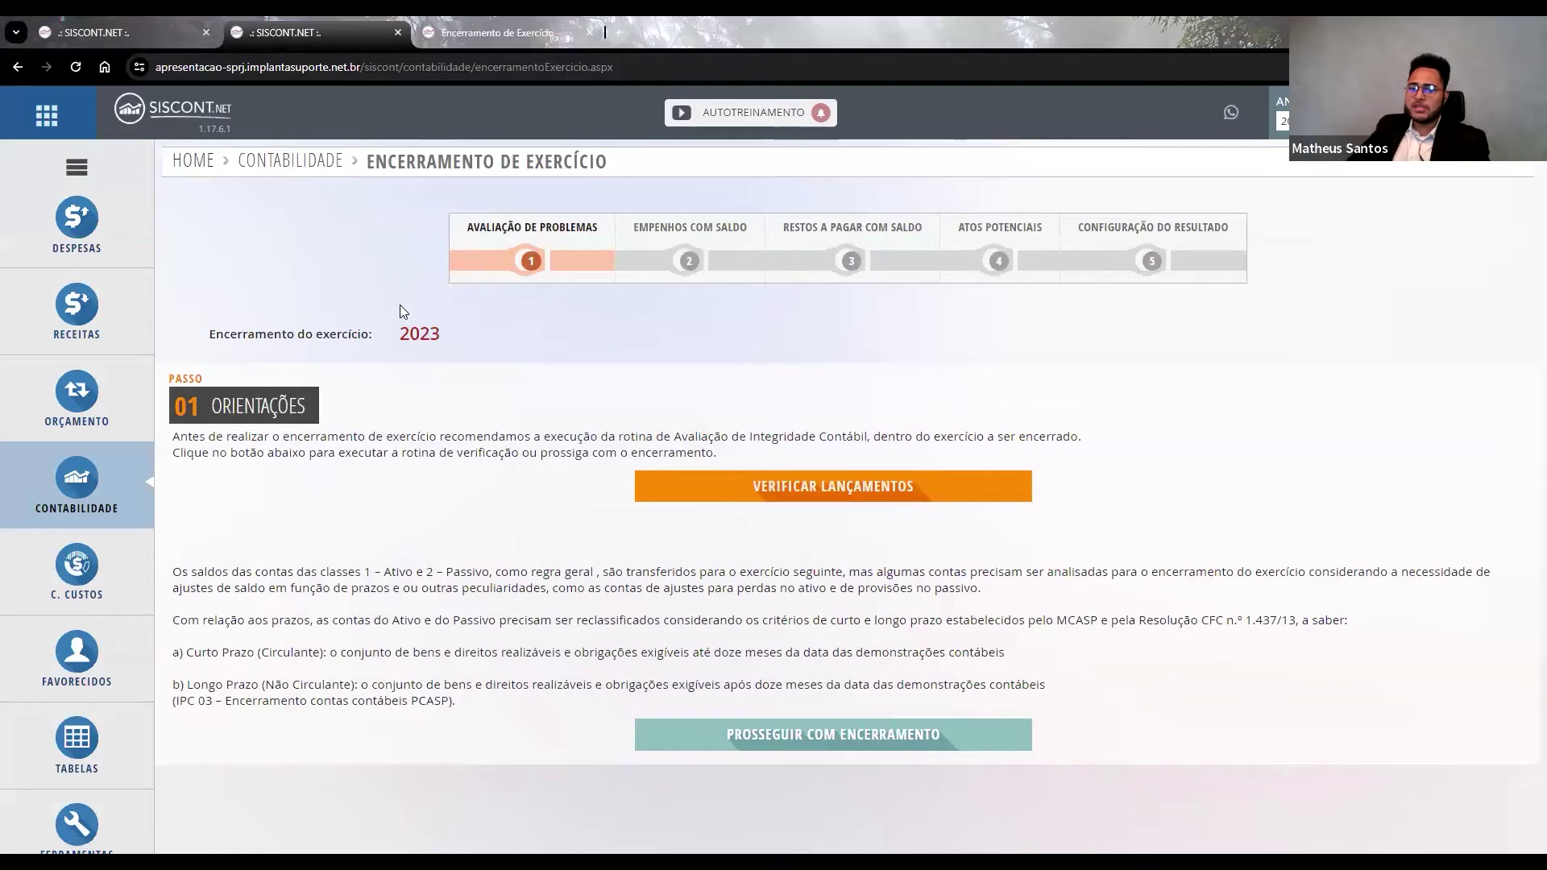
{"action": "left_click_drag", "start_coordinate": [419, 334], "coordinate": [501, 326]}
{"action": "left_click", "coordinate": [380, 340]}
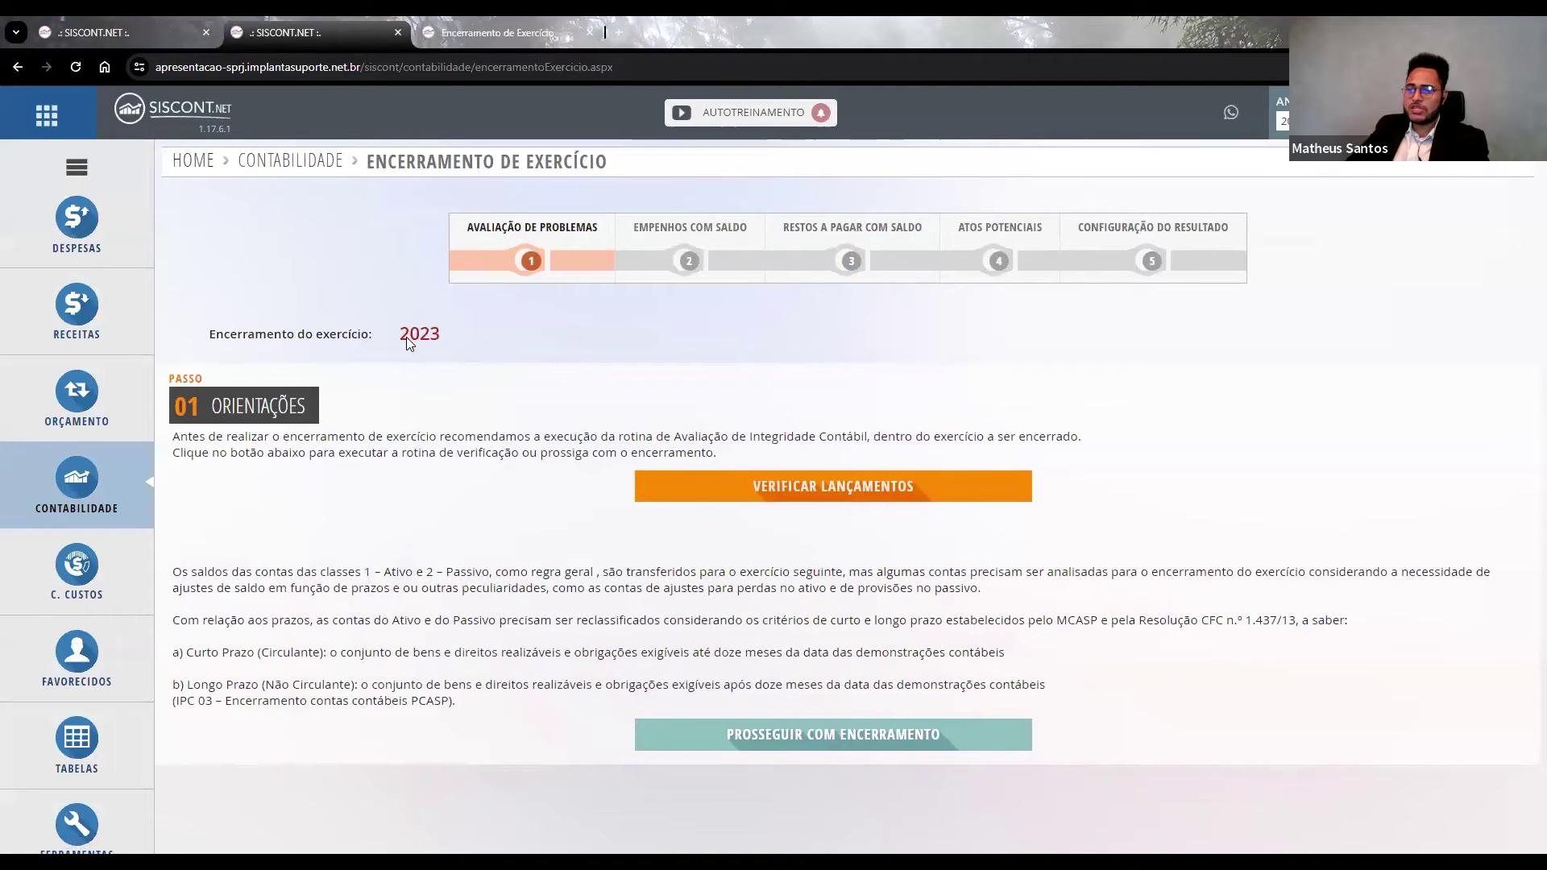
Look over the Contabilidade options and check the exercise years available for selection.
{"action": "left_click", "coordinate": [103, 506]}
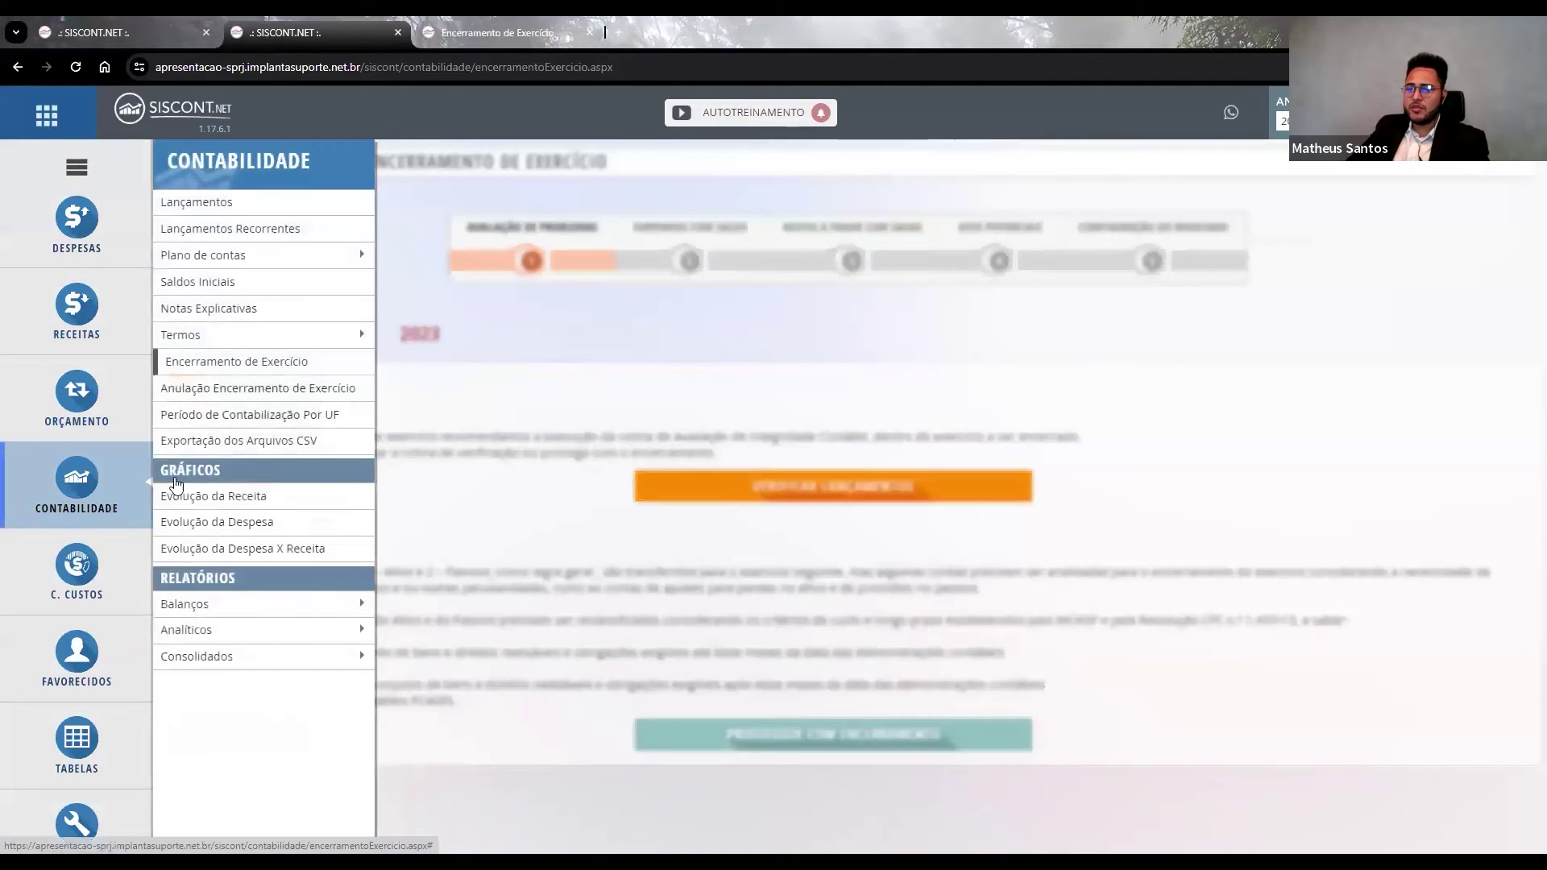
{"action": "left_click", "coordinate": [503, 312]}
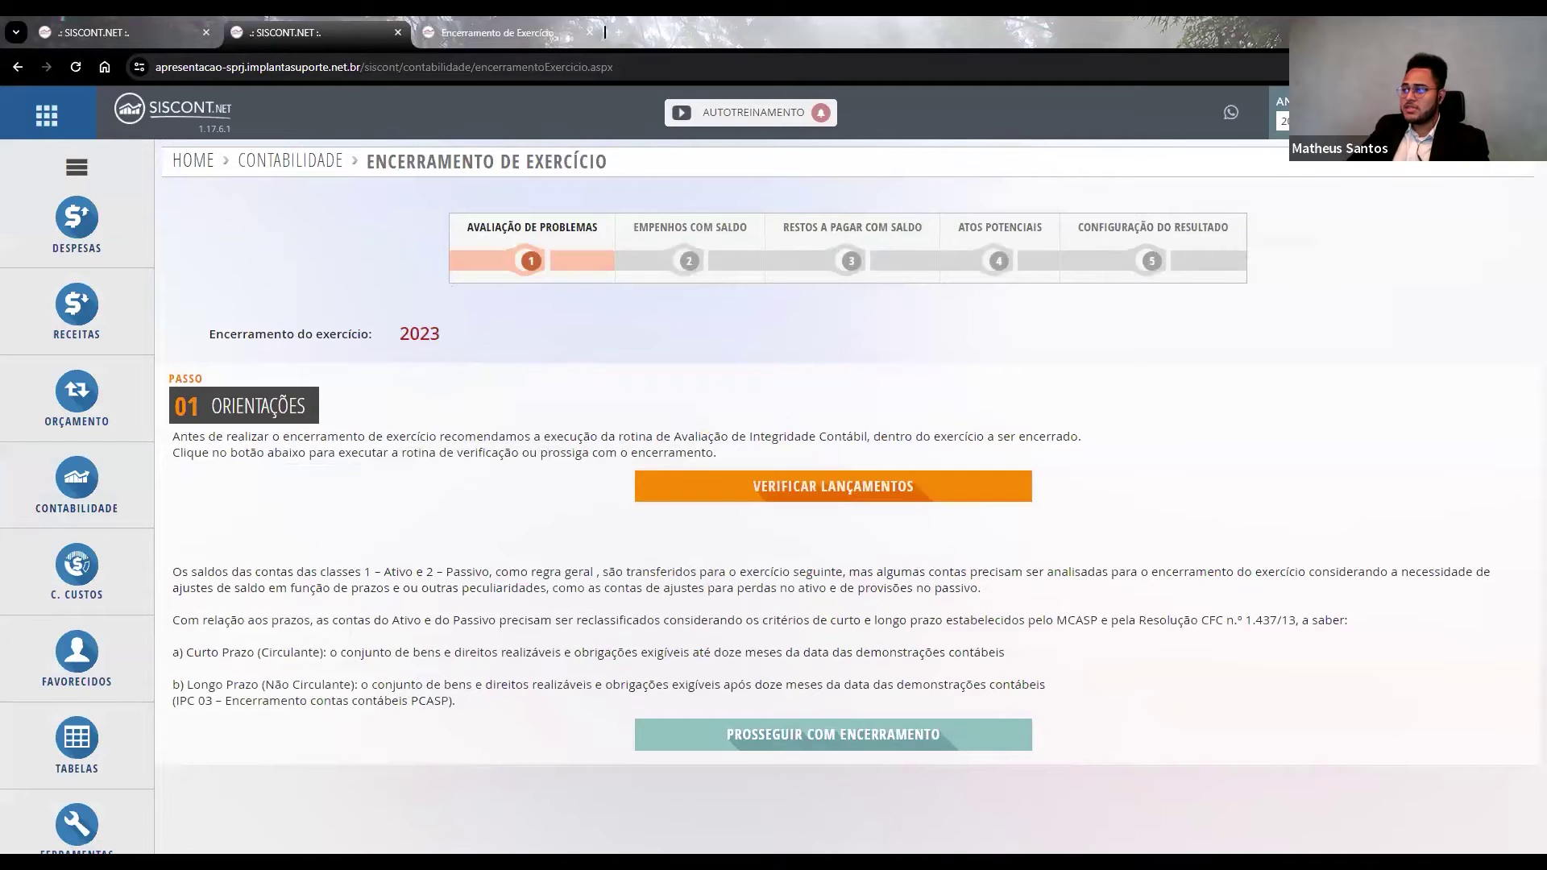
{"action": "left_click", "coordinate": [1306, 121]}
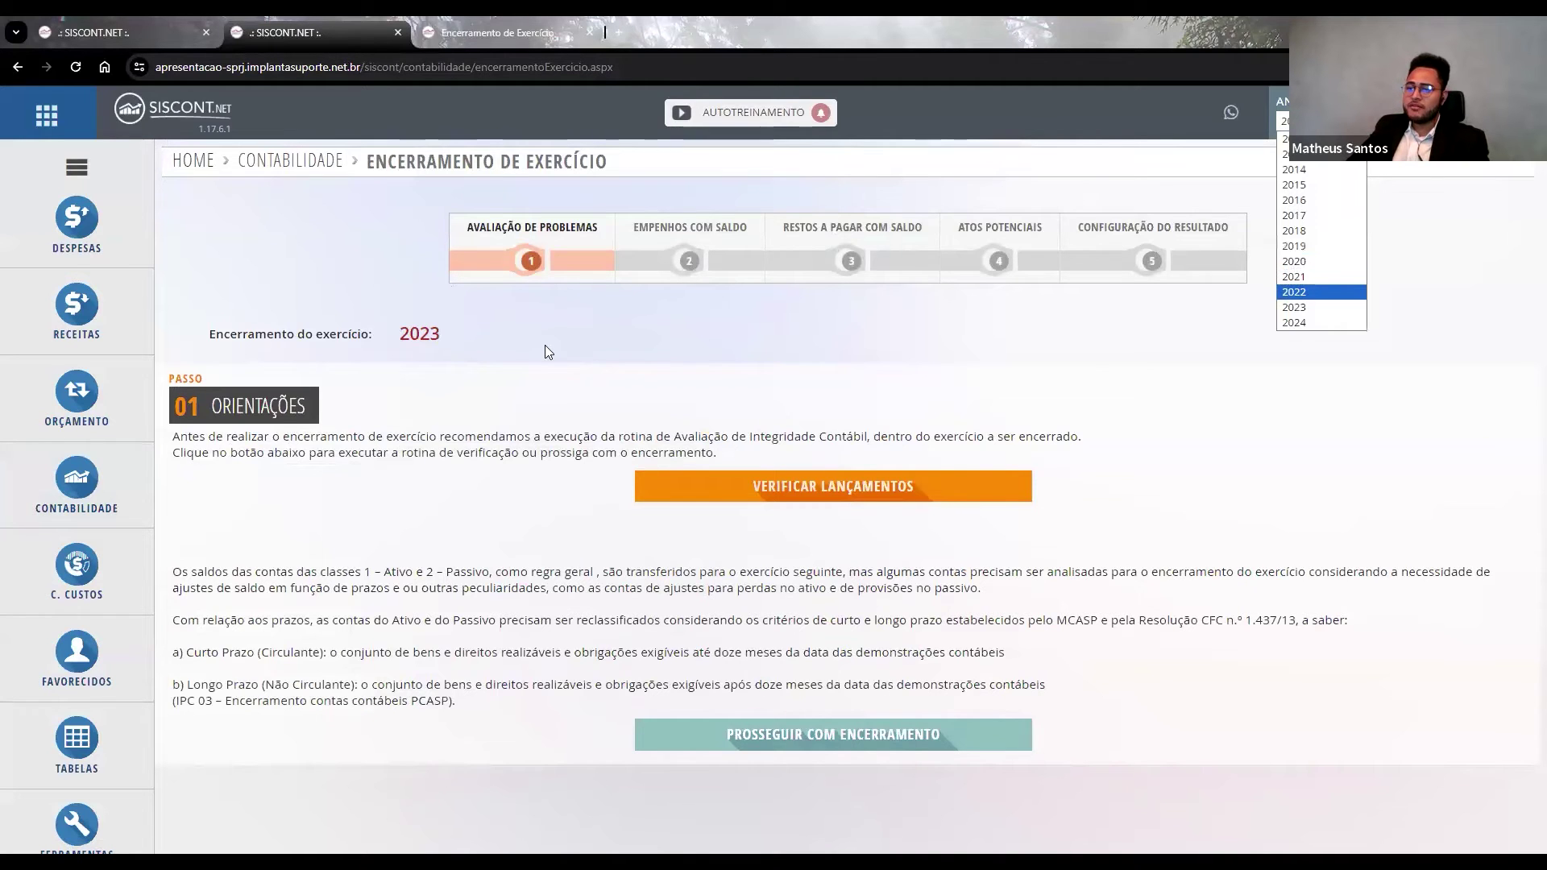
{"action": "left_click", "coordinate": [235, 314]}
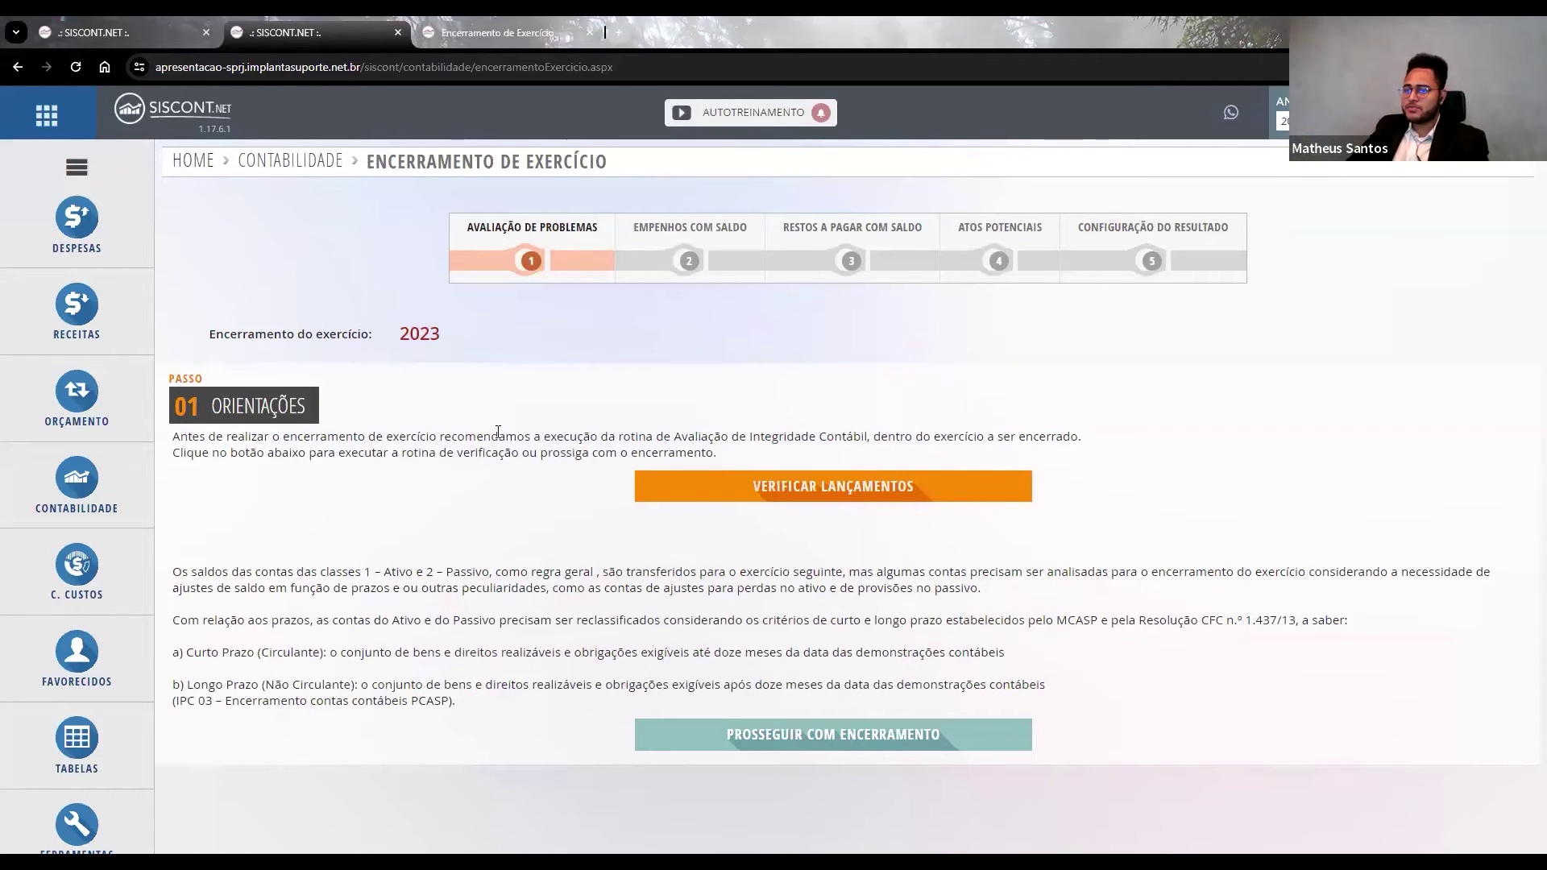
Read the step 01 guidance, run Verificar Lançamentos for exercise 2023, and check the number of inconsistencies.
{"action": "left_click_drag", "start_coordinate": [173, 436], "coordinate": [729, 451]}
{"action": "left_click", "coordinate": [395, 415]}
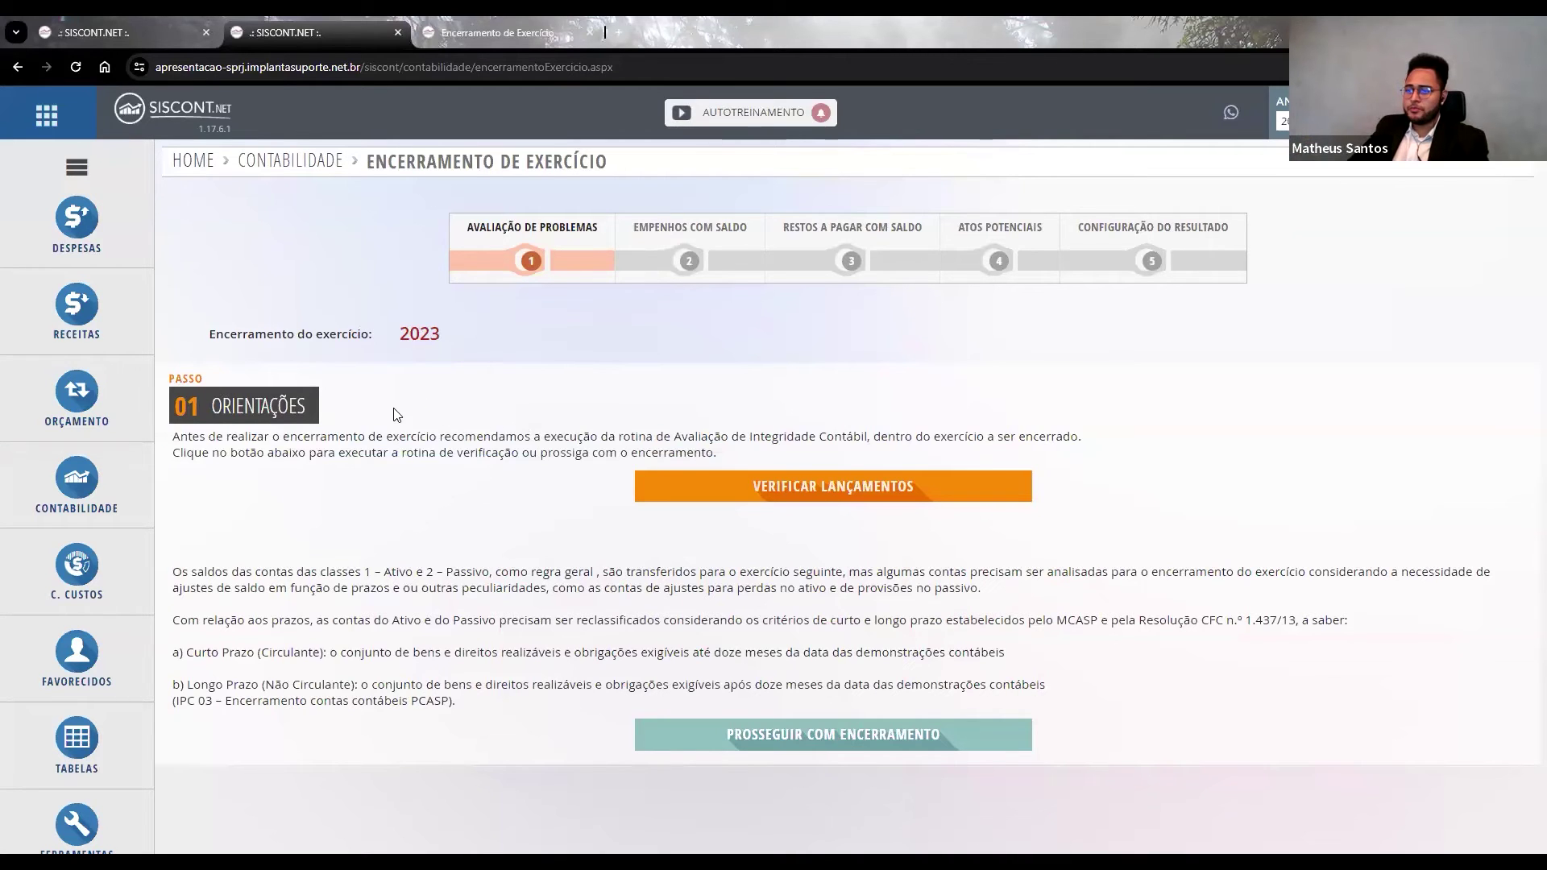
{"action": "left_click", "coordinate": [782, 498]}
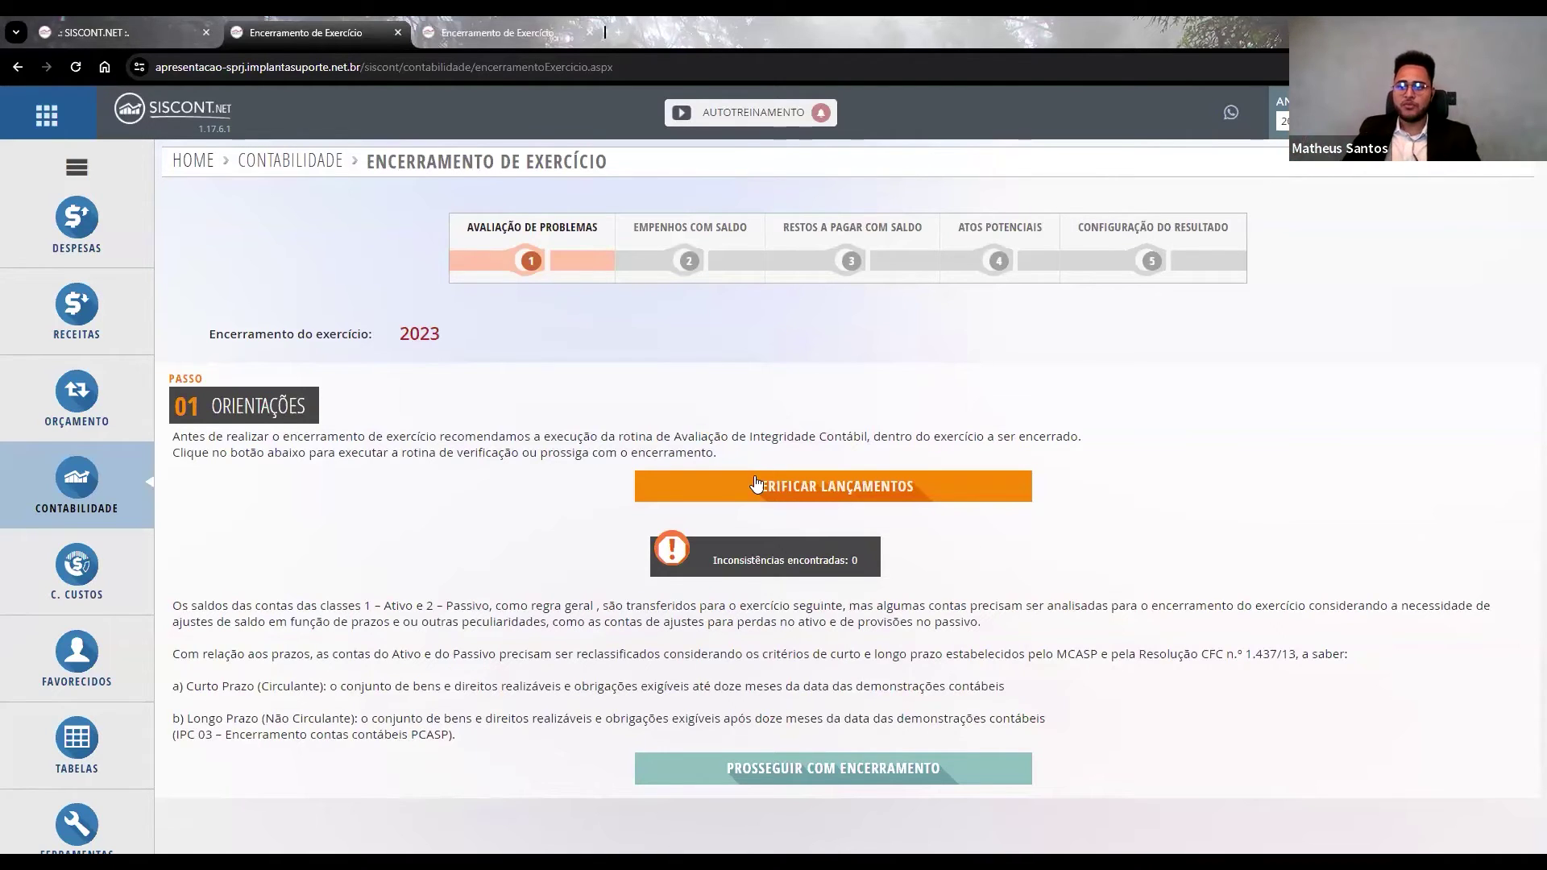
{"action": "left_click", "coordinate": [756, 484]}
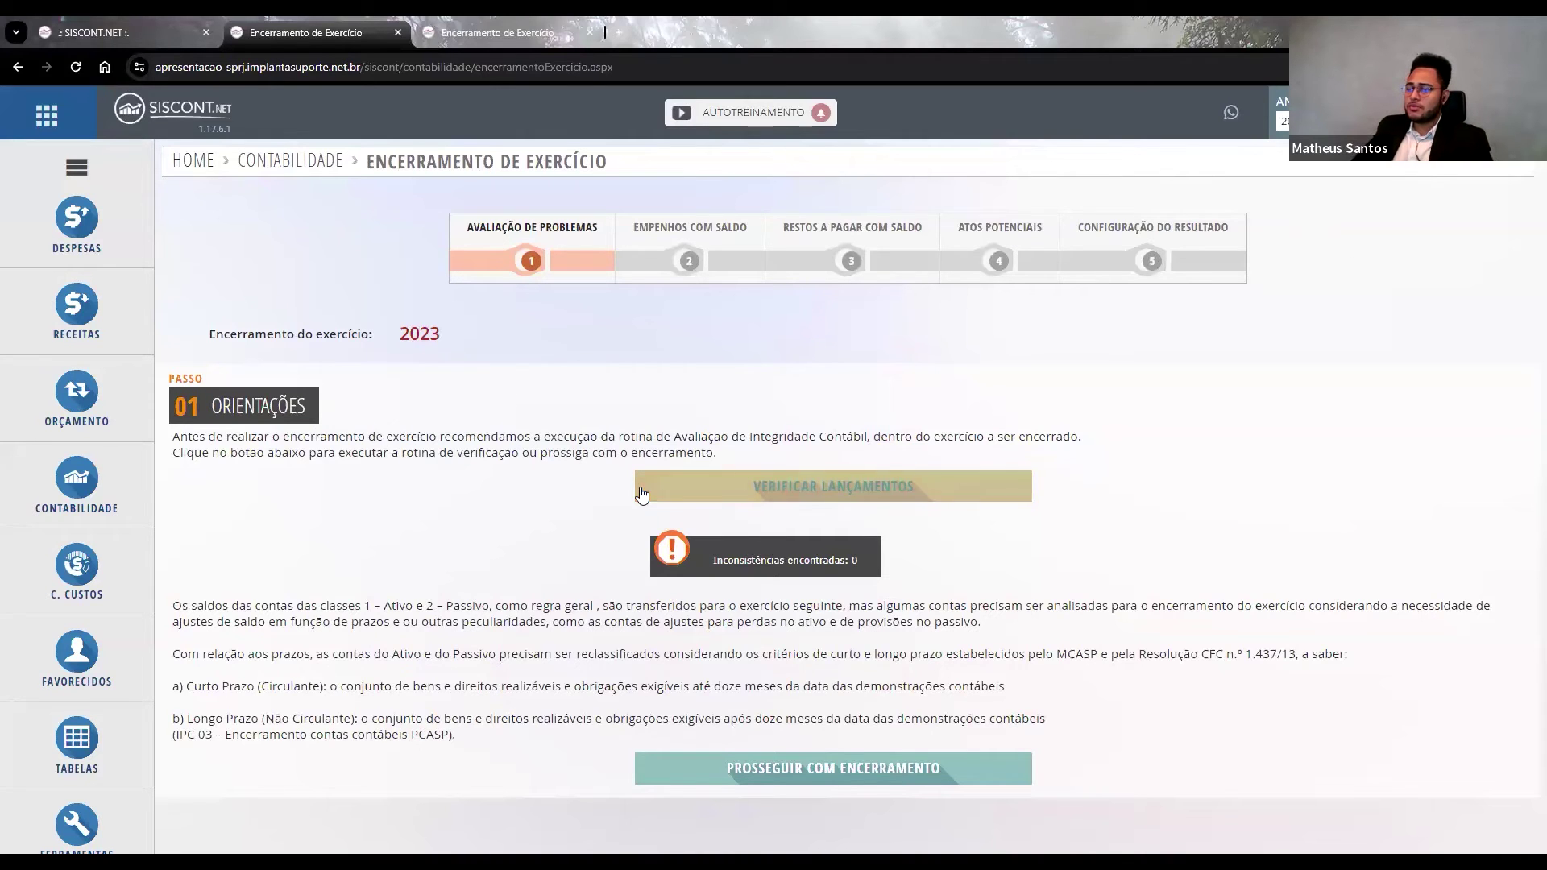
{"action": "left_click_drag", "start_coordinate": [794, 561], "coordinate": [841, 561]}
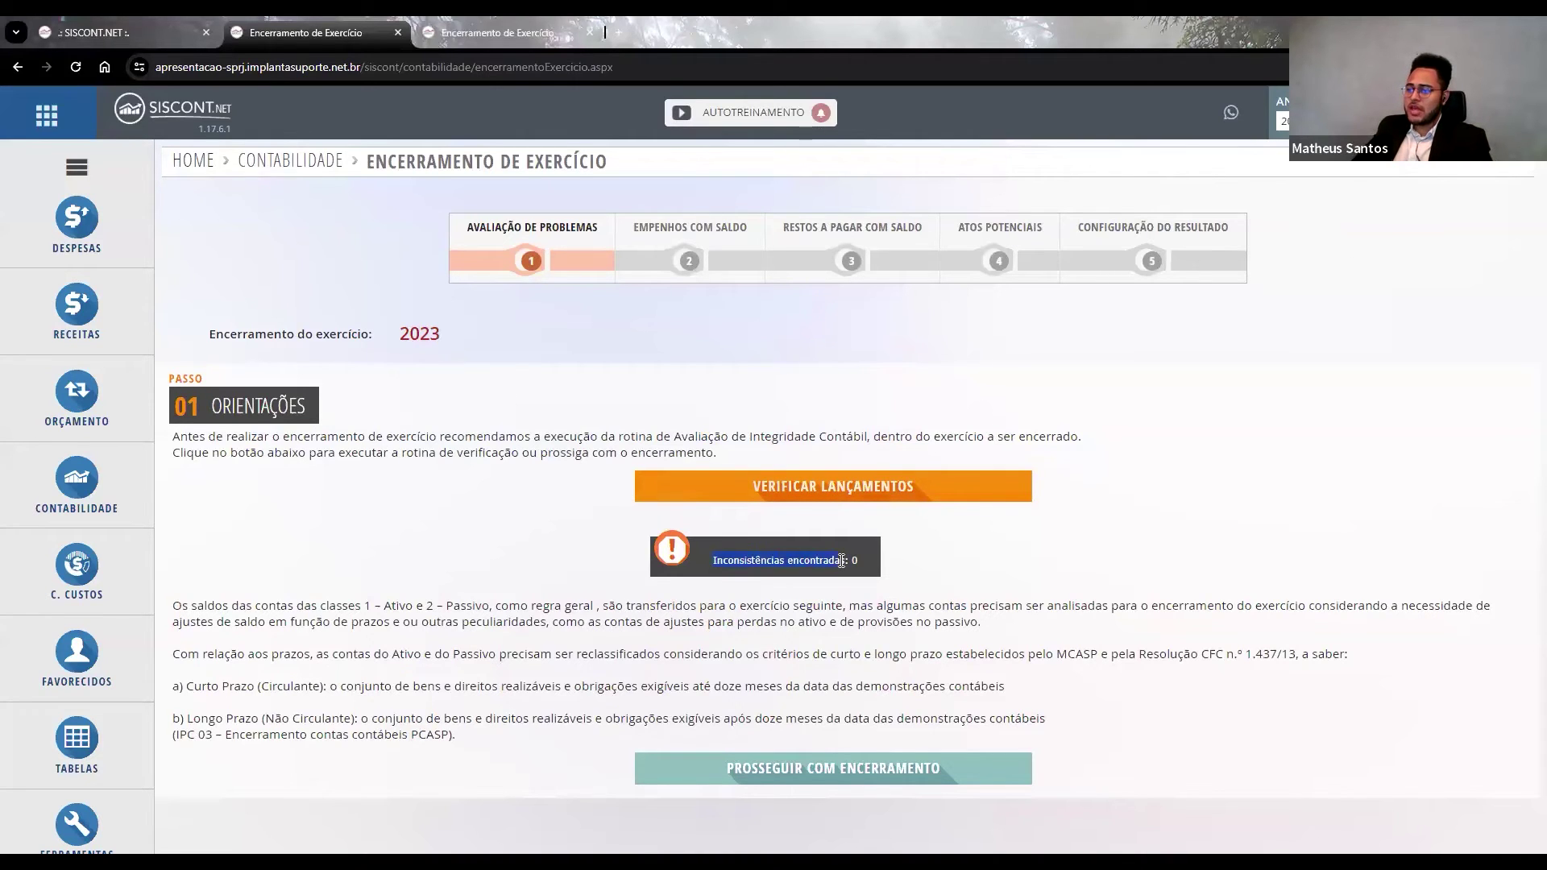
Switch to the browser tab with the 2022 Encerramento de Exercício and run Verificar Lançamentos there.
{"action": "left_click", "coordinate": [510, 27]}
{"action": "scroll", "coordinate": [862, 471], "scroll_direction": "up", "scroll_amount": 8}
{"action": "left_click", "coordinate": [862, 471]}
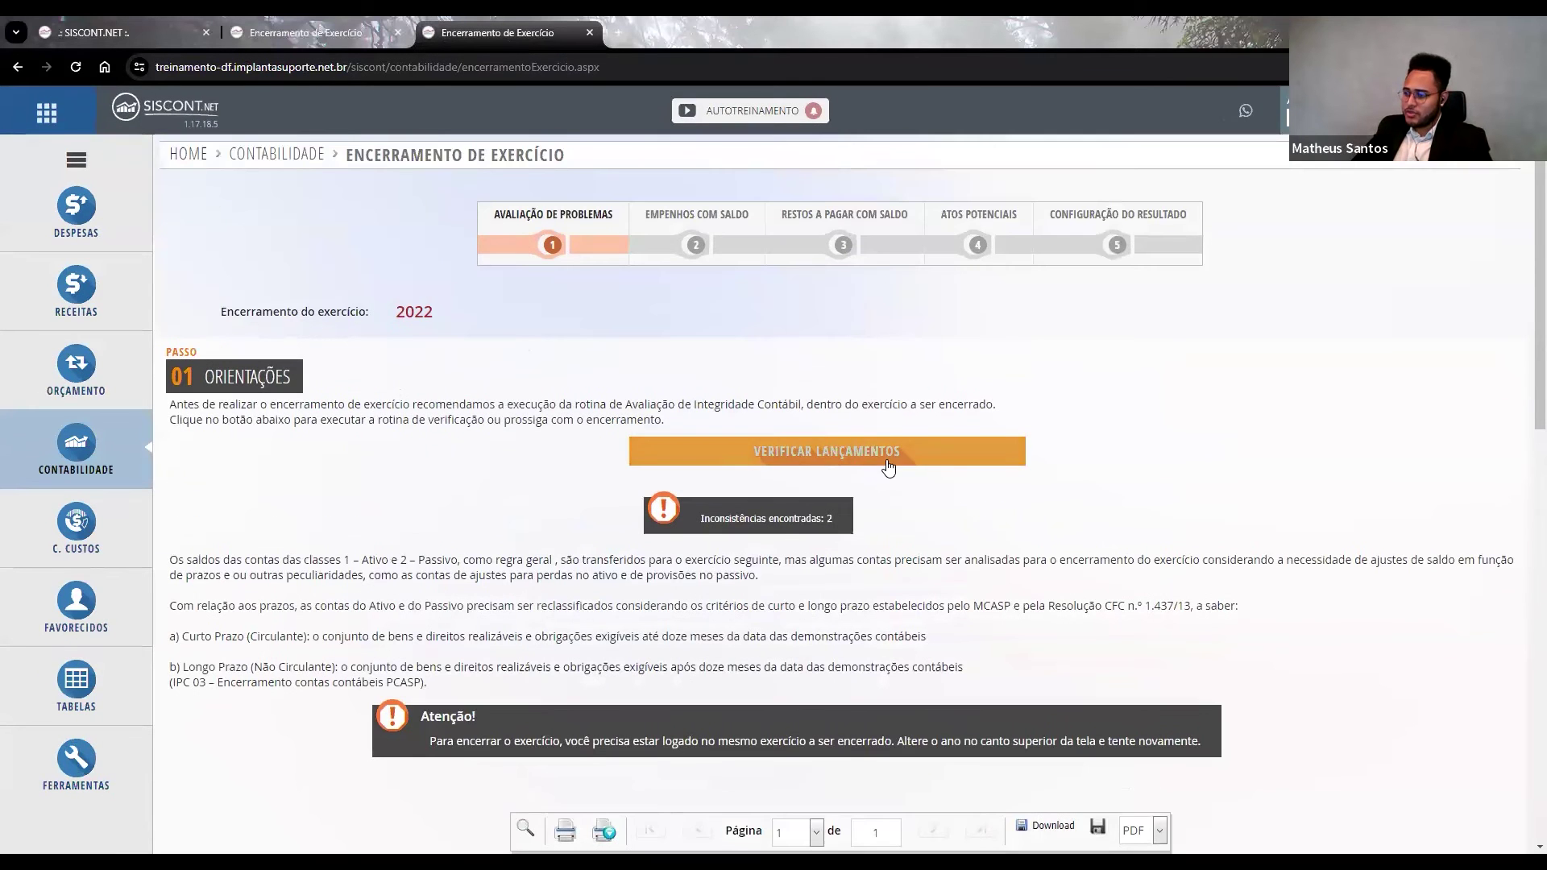
{"action": "left_click", "coordinate": [798, 463]}
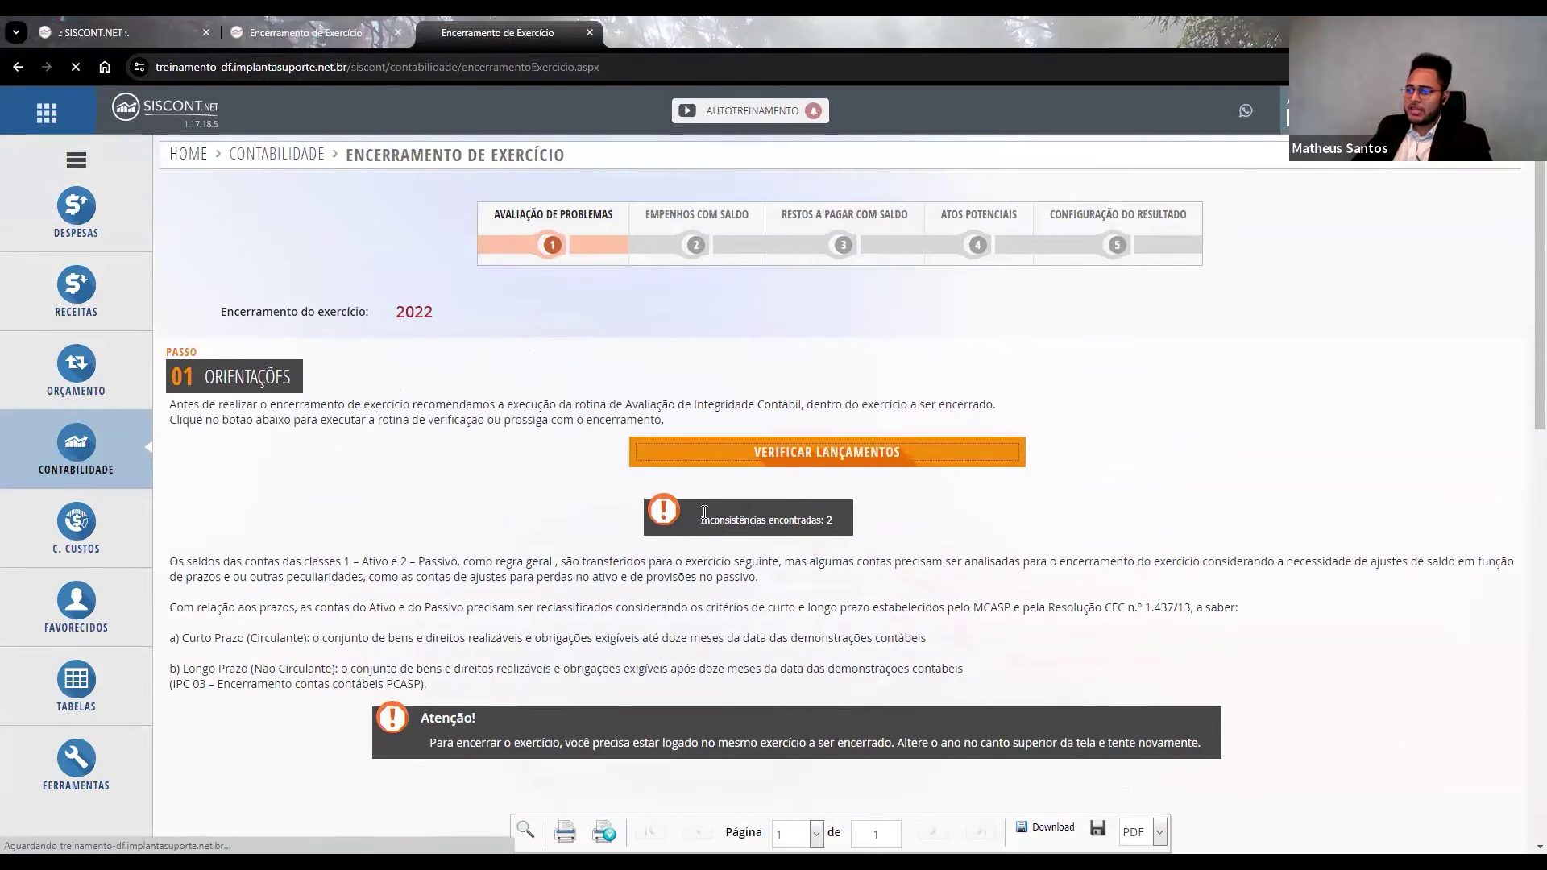
{"action": "left_click_drag", "start_coordinate": [714, 516], "coordinate": [832, 519]}
{"action": "left_click", "coordinate": [846, 525]}
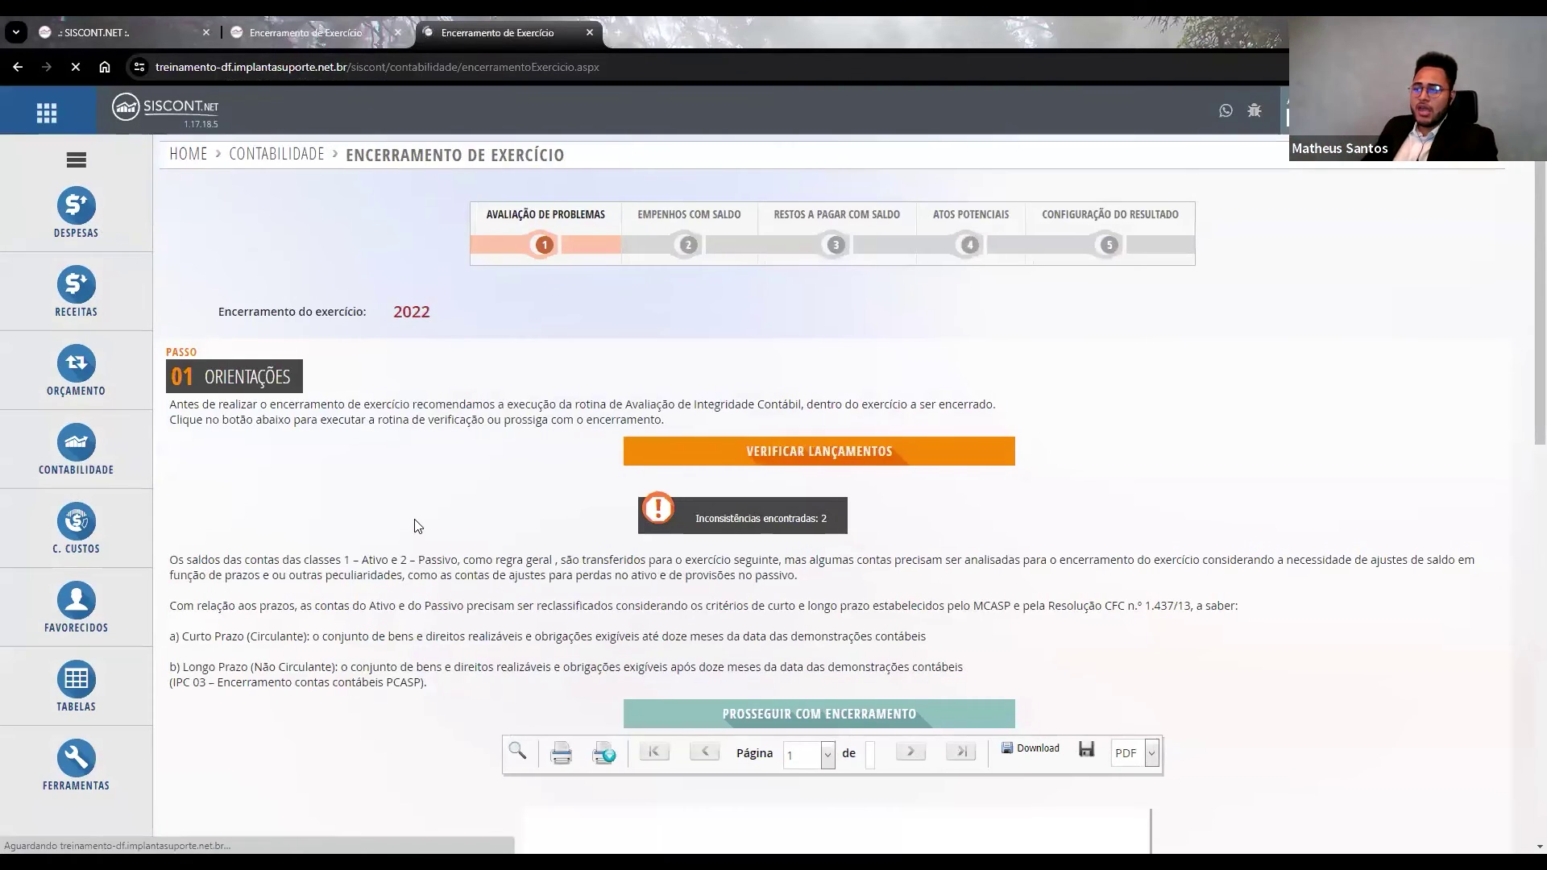
Examine the Lançamento Contábil inconsistency in the Avaliação de Integridade Contábil report, including its code and tip.
{"action": "scroll", "coordinate": [419, 524], "scroll_direction": "down", "scroll_amount": 6}
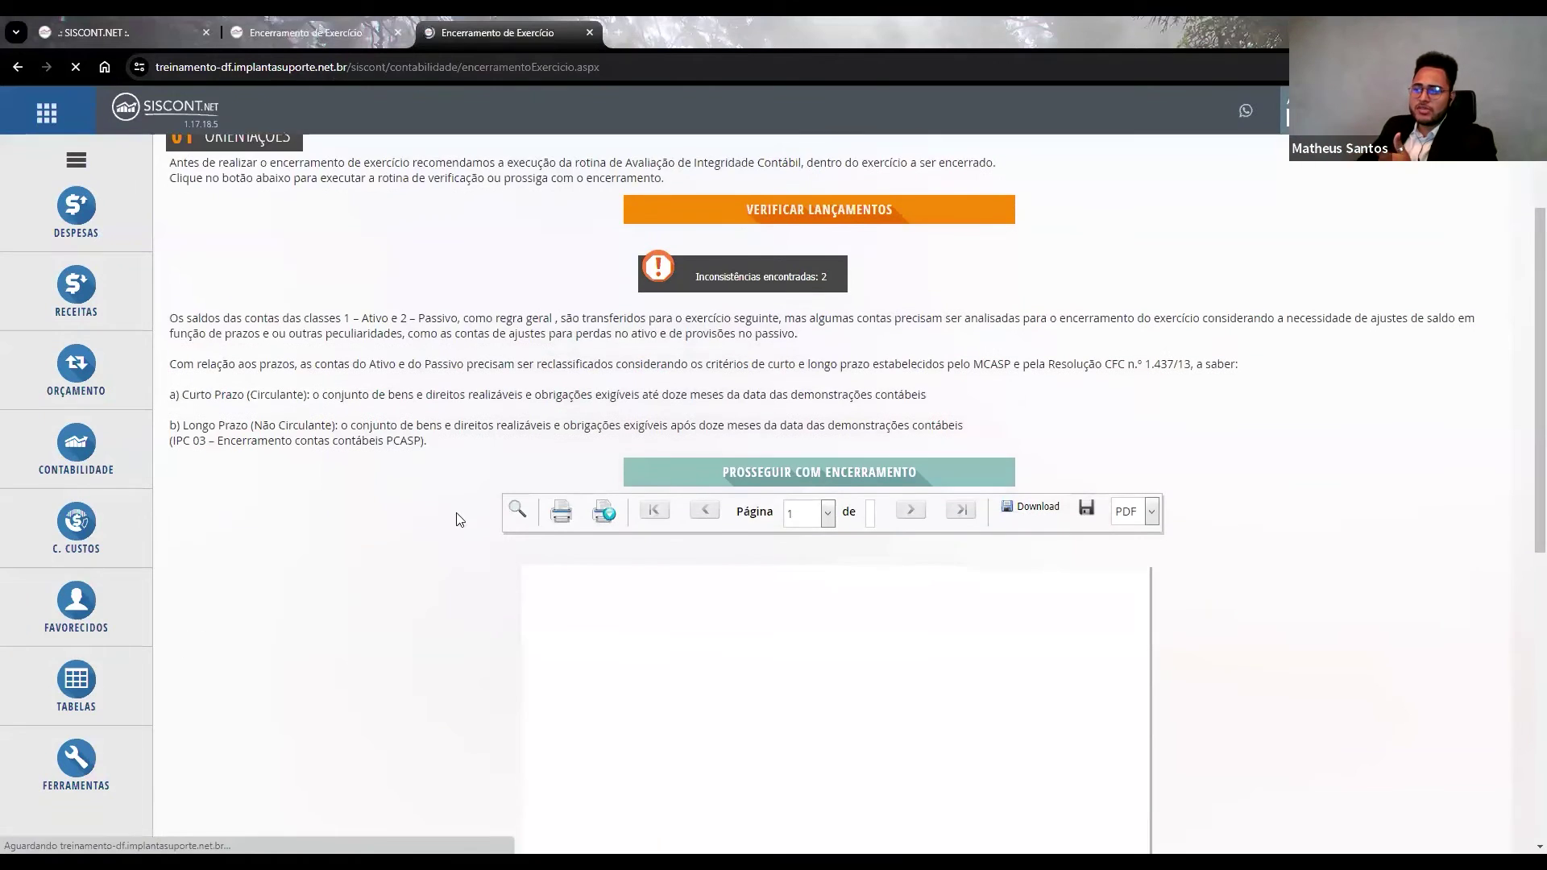
{"action": "scroll", "coordinate": [435, 522], "scroll_direction": "up", "scroll_amount": 5}
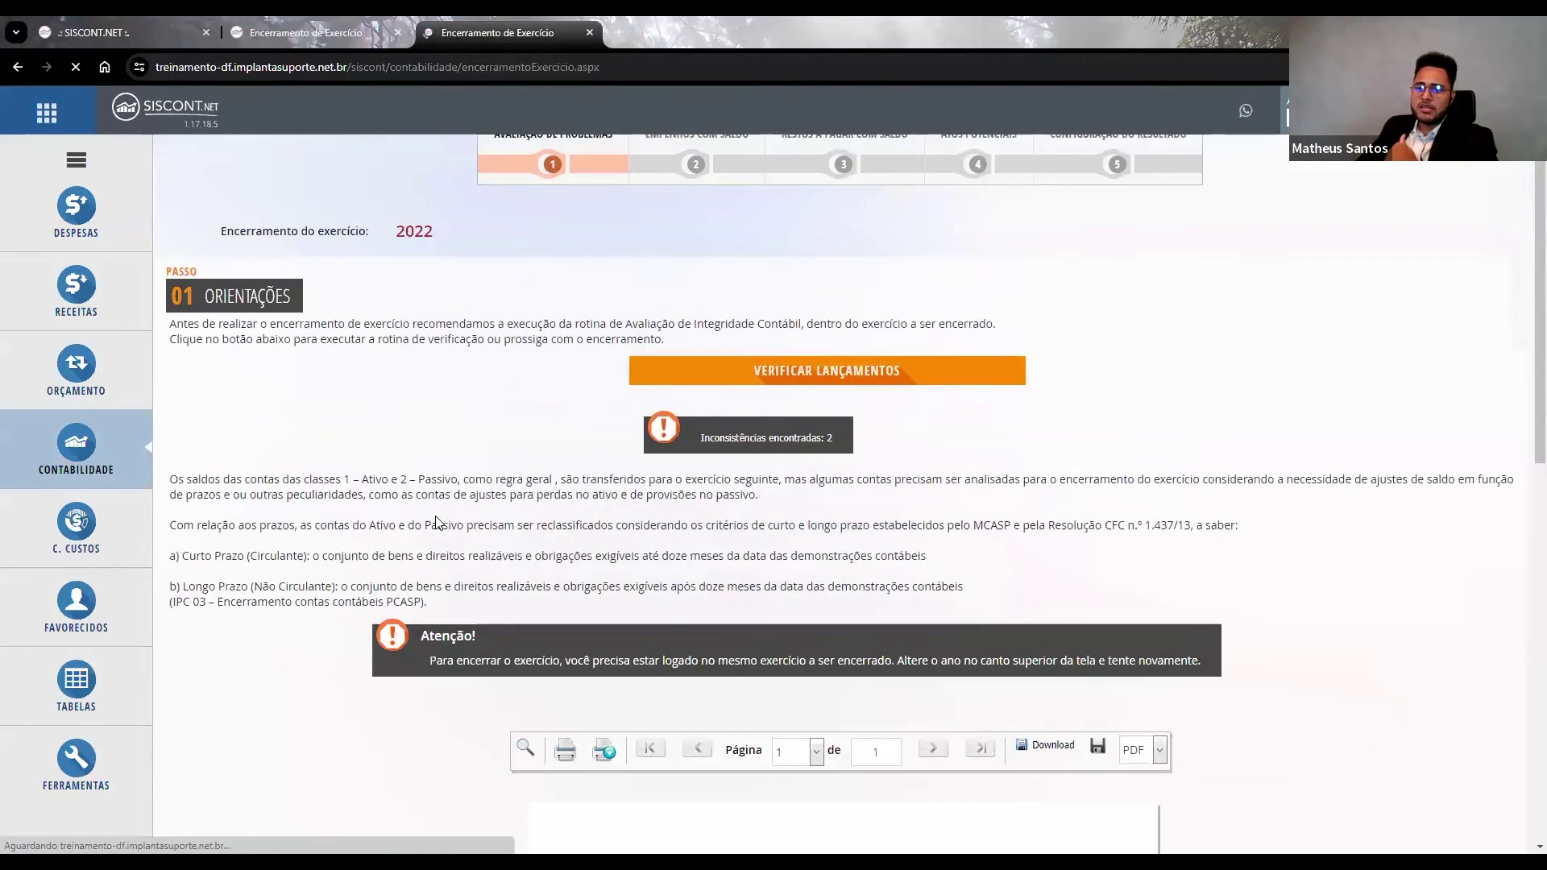
{"action": "scroll", "coordinate": [644, 532], "scroll_direction": "down", "scroll_amount": 6}
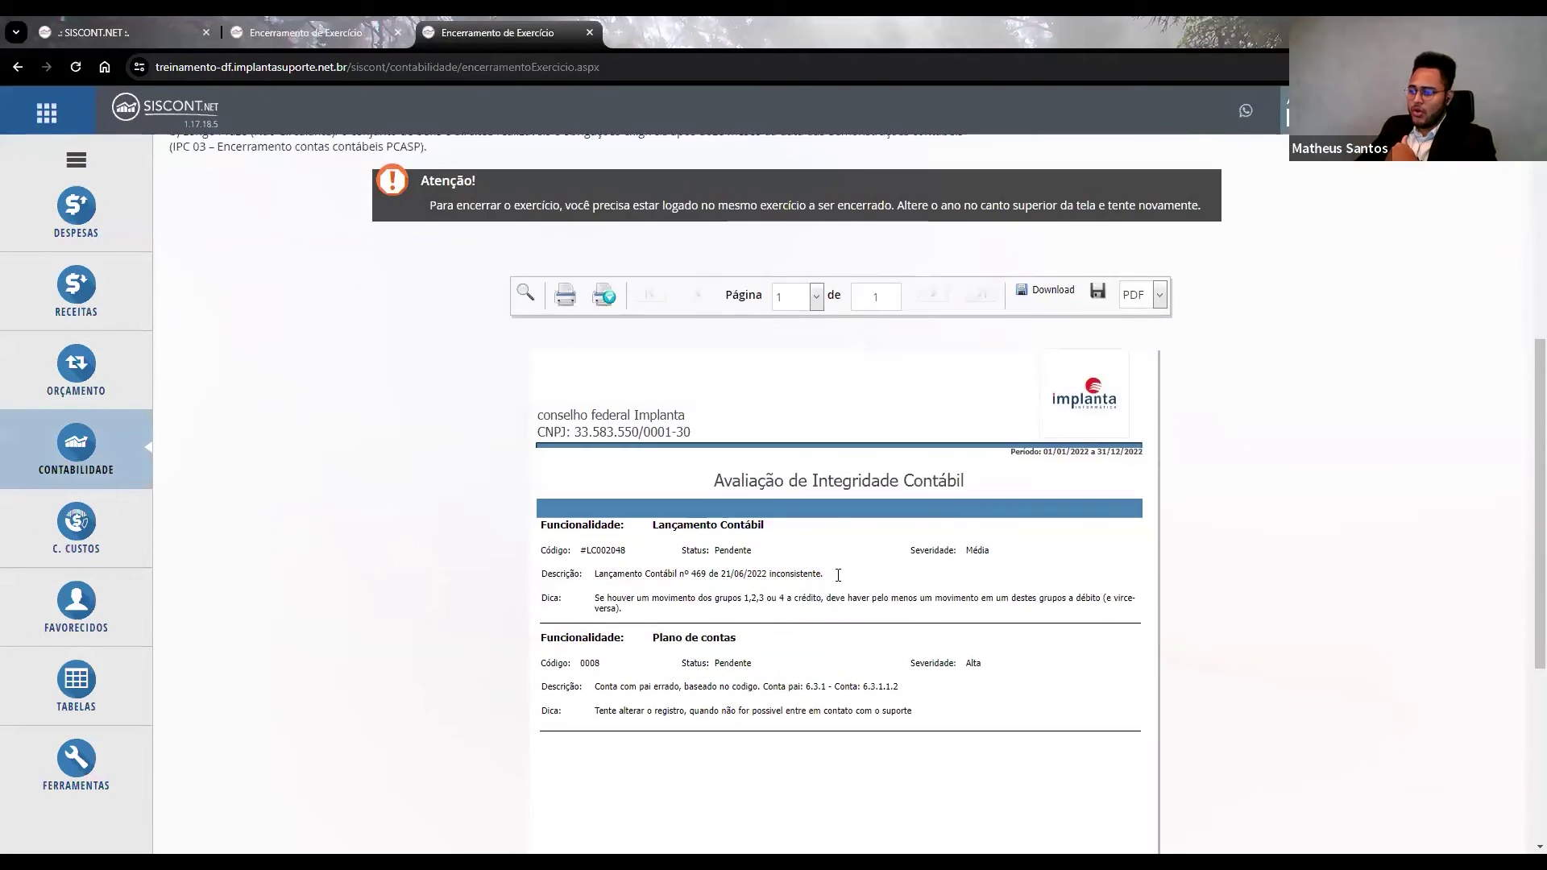
{"action": "left_click_drag", "start_coordinate": [651, 495], "coordinate": [797, 502]}
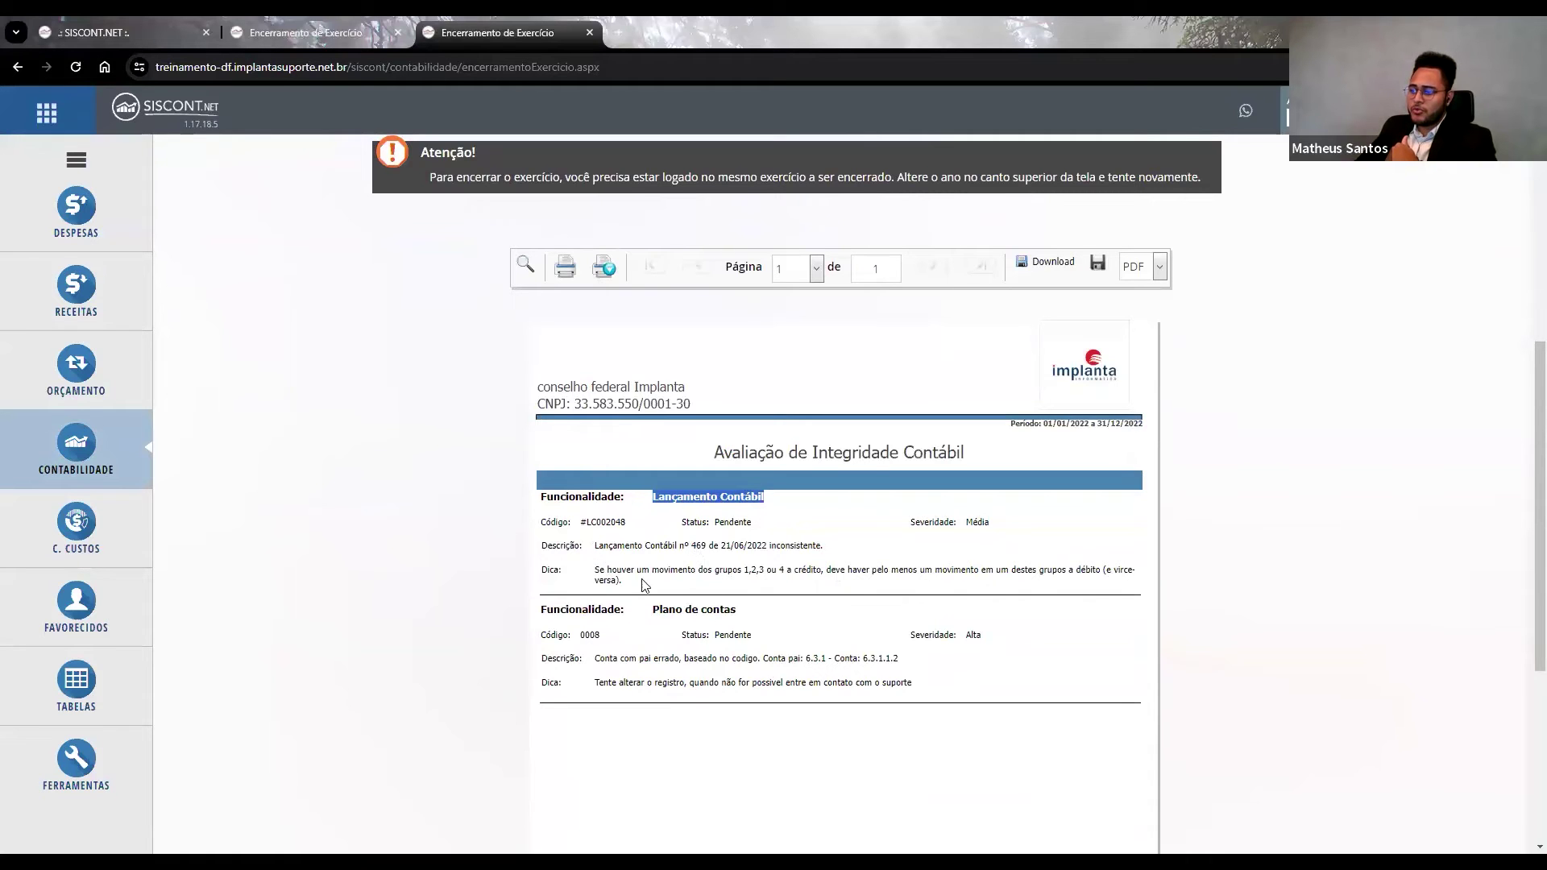
{"action": "left_click_drag", "start_coordinate": [717, 570], "coordinate": [743, 570]}
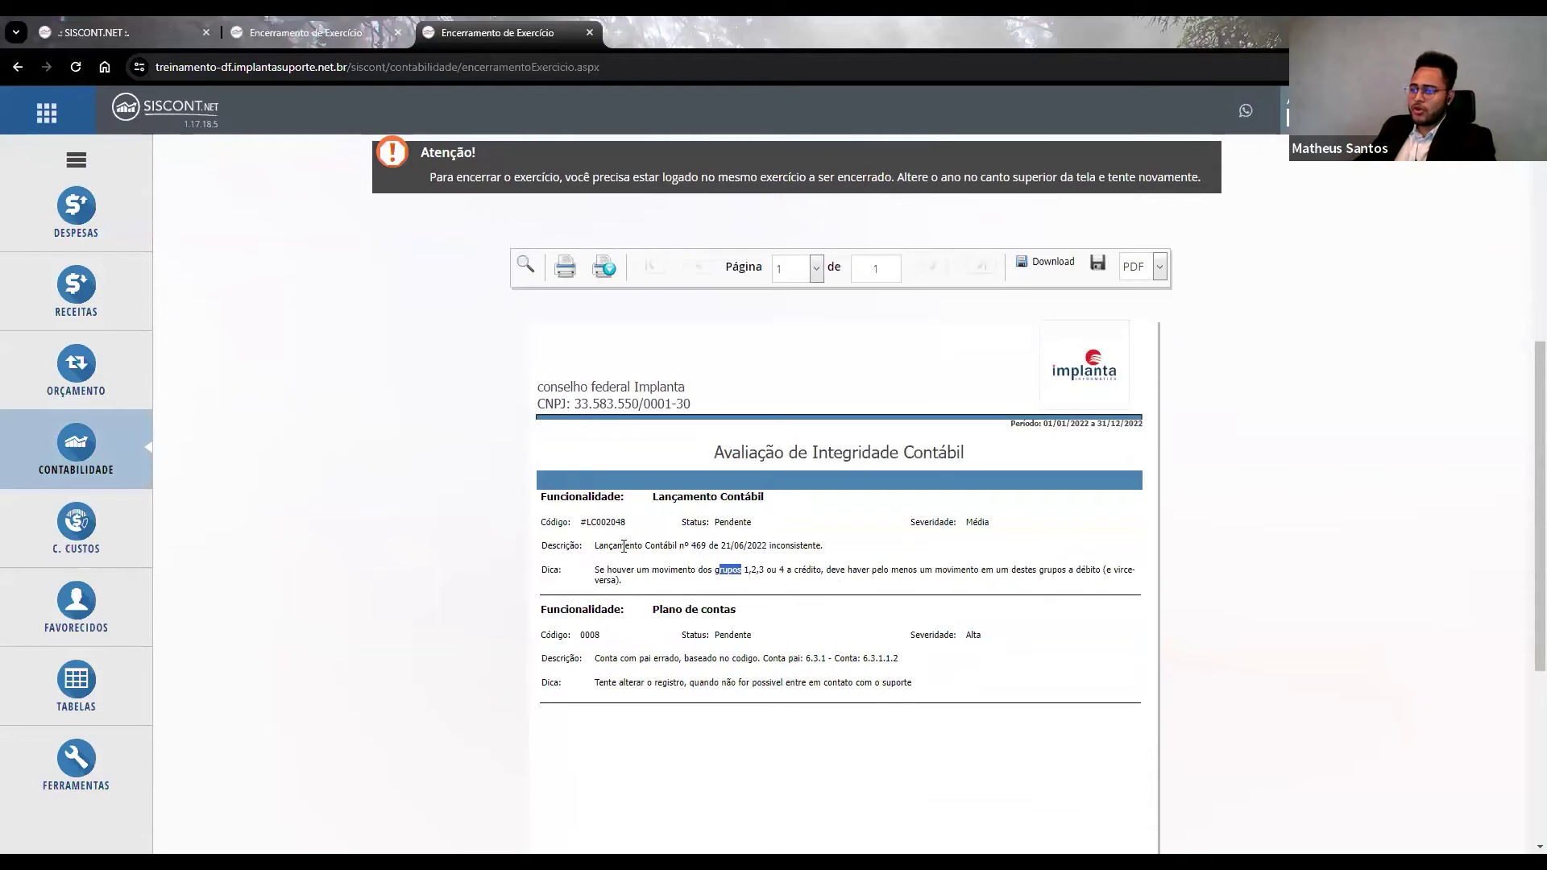
{"action": "left_click", "coordinate": [730, 570]}
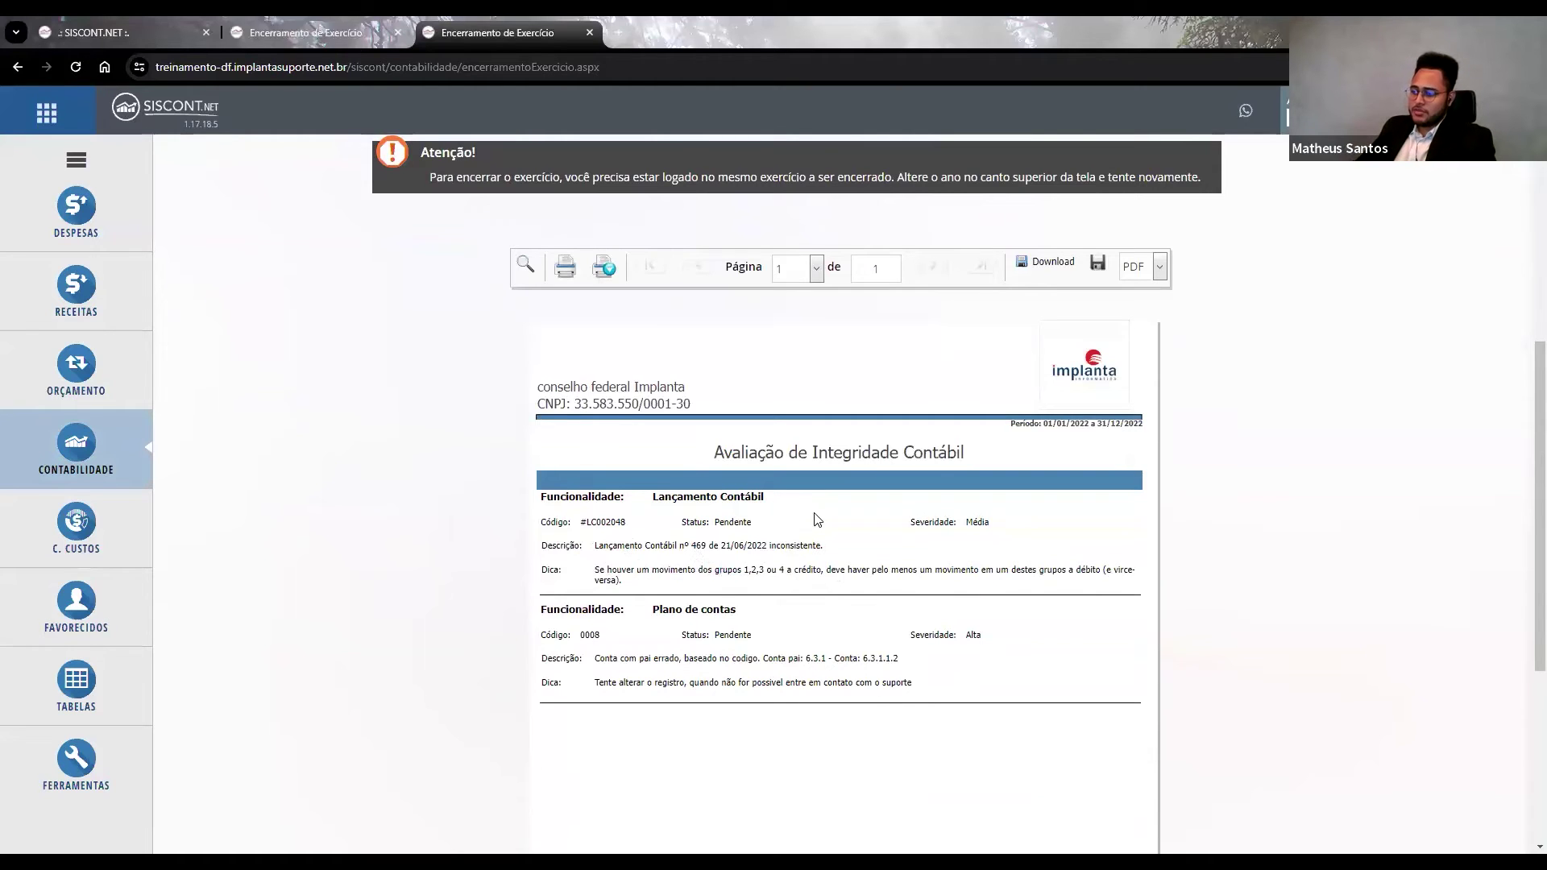
{"action": "left_click_drag", "start_coordinate": [652, 497], "coordinate": [791, 510]}
{"action": "left_click_drag", "start_coordinate": [601, 521], "coordinate": [632, 526]}
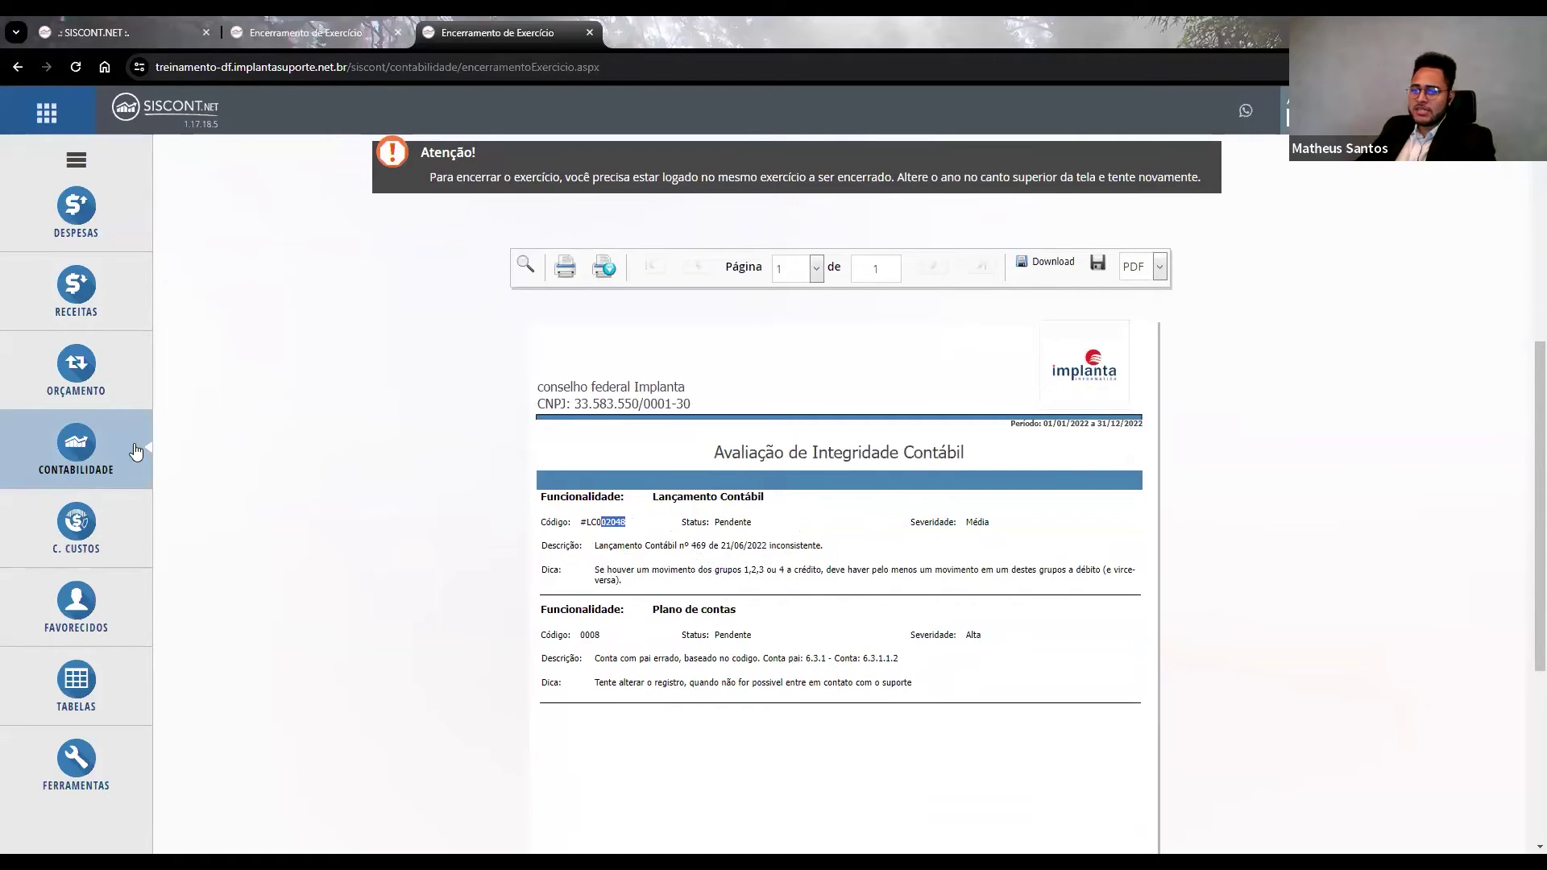
{"action": "left_click", "coordinate": [136, 452]}
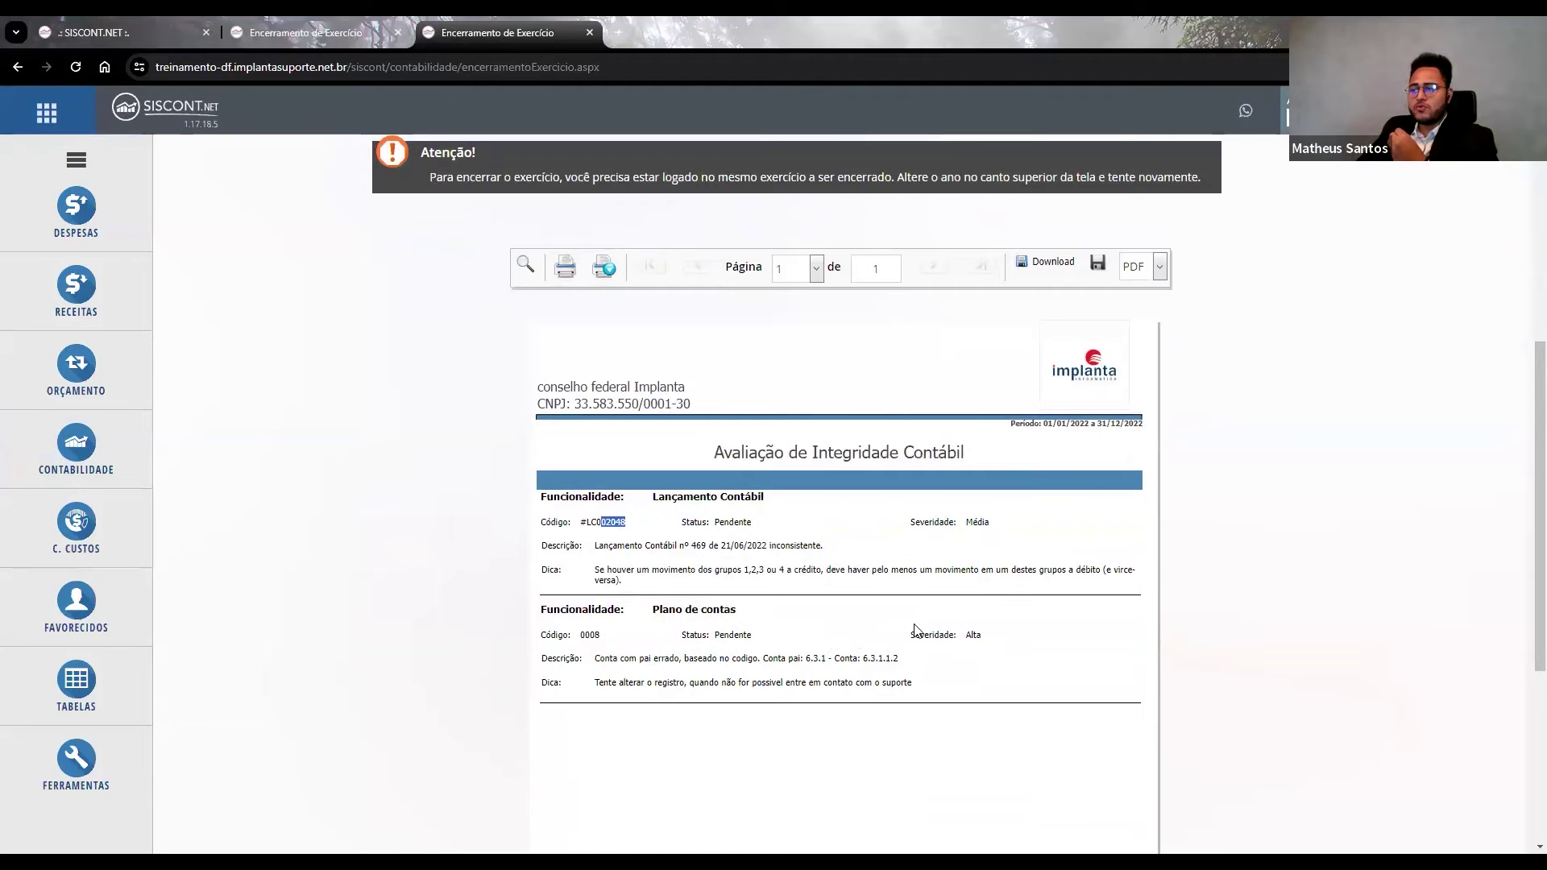
Examine the Plano de contas inconsistency in the integrity report, including its description and tip.
{"action": "left_click_drag", "start_coordinate": [940, 690], "coordinate": [543, 613]}
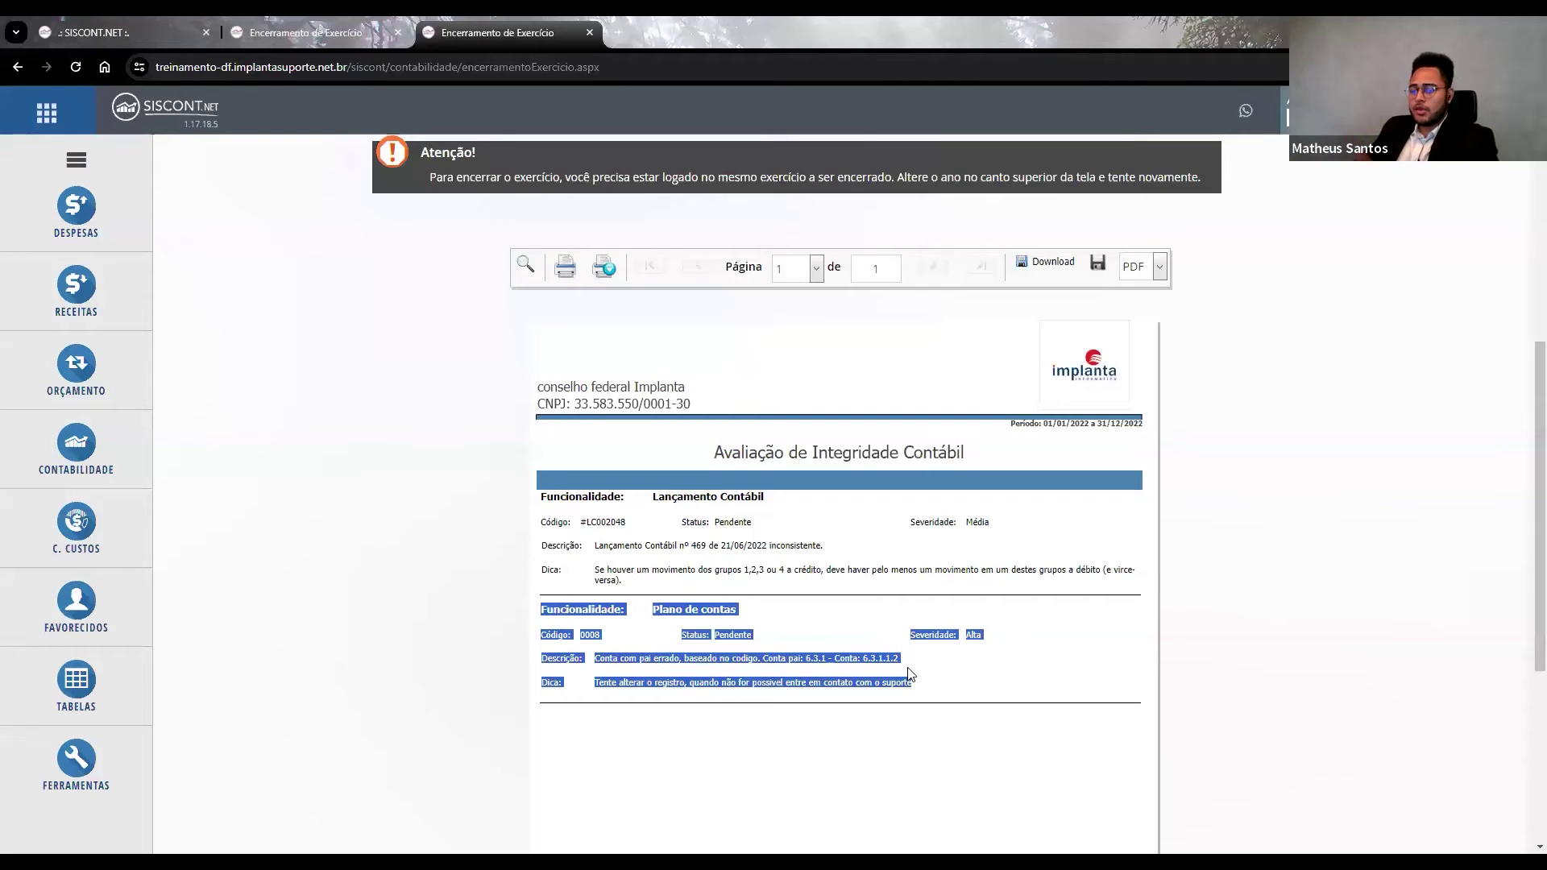
{"action": "left_click", "coordinate": [951, 667]}
{"action": "left_click_drag", "start_coordinate": [933, 687], "coordinate": [540, 619]}
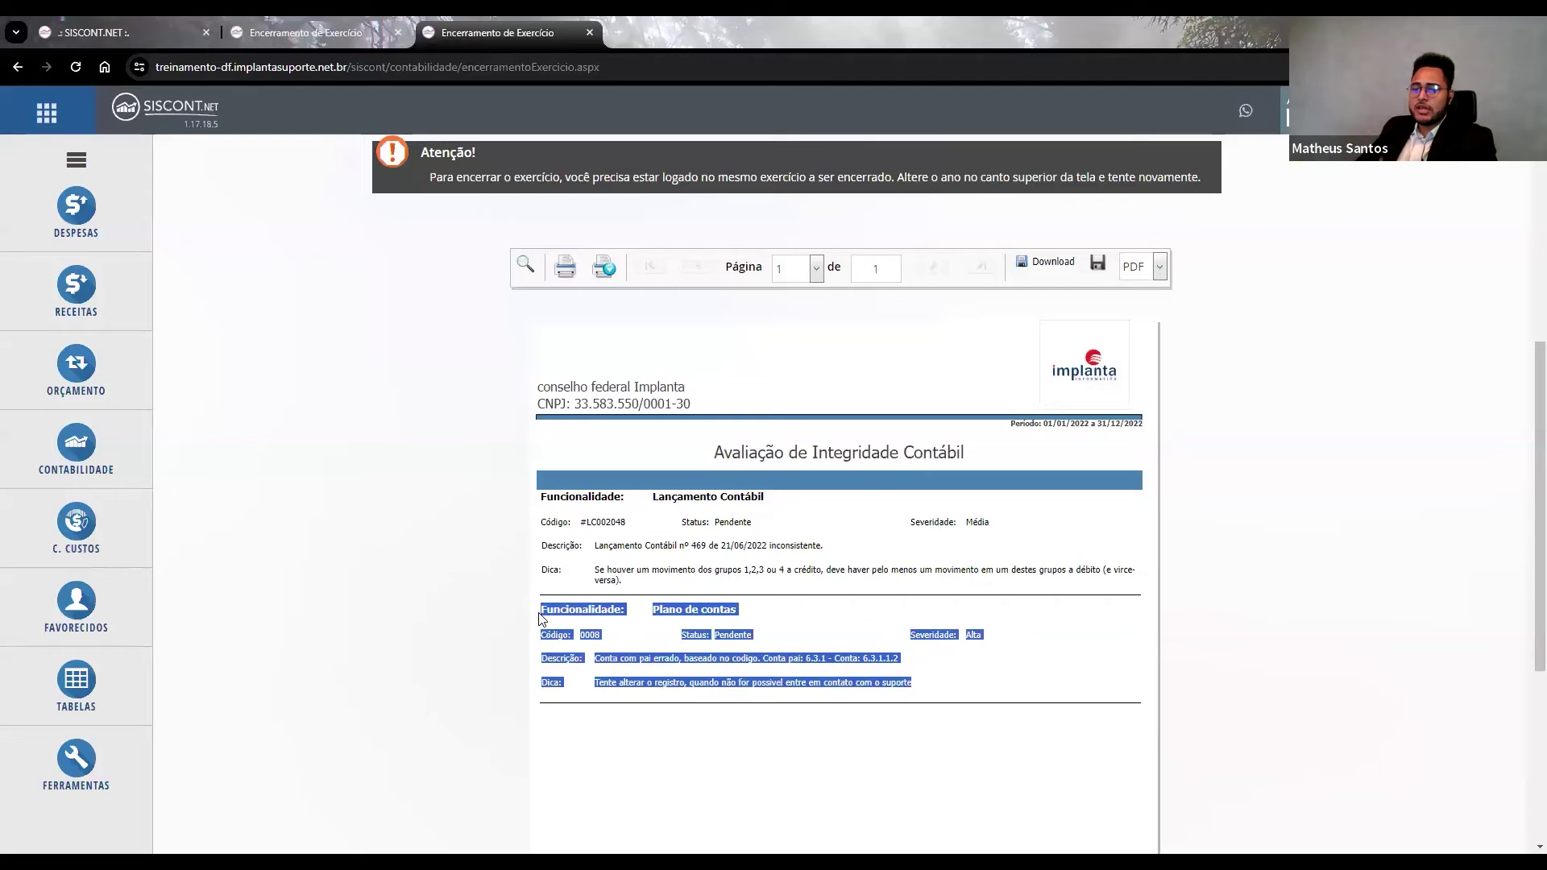
{"action": "left_click", "coordinate": [716, 658]}
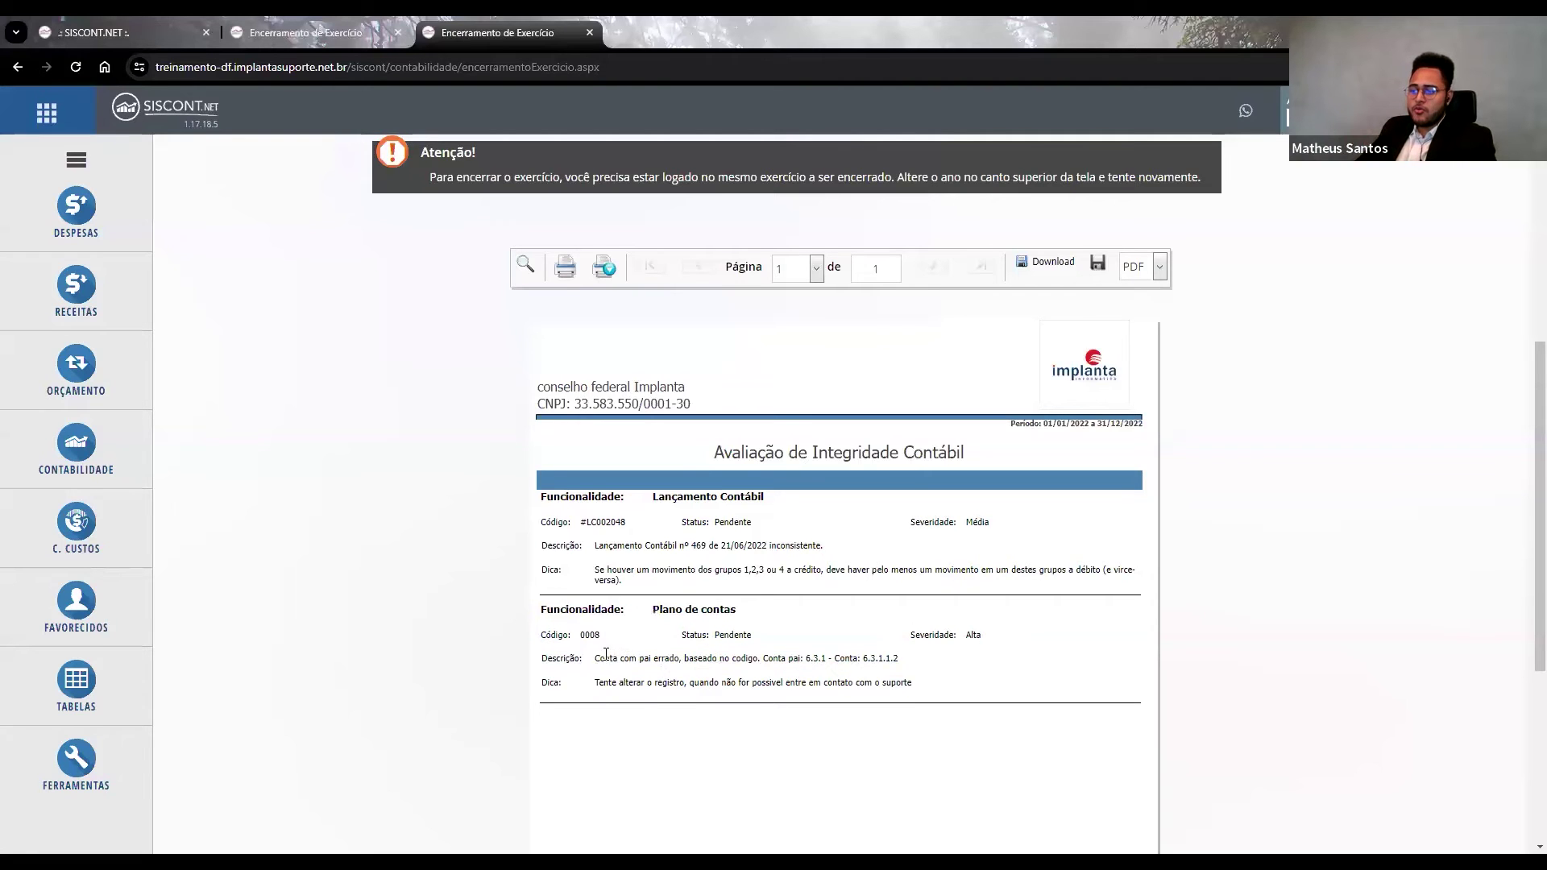
Review both inconsistency descriptions in the integrity report, and advance the 2023 closing in its own browser tab to the Empenhos com Saldo stage.
{"action": "left_click_drag", "start_coordinate": [611, 659], "coordinate": [933, 662]}
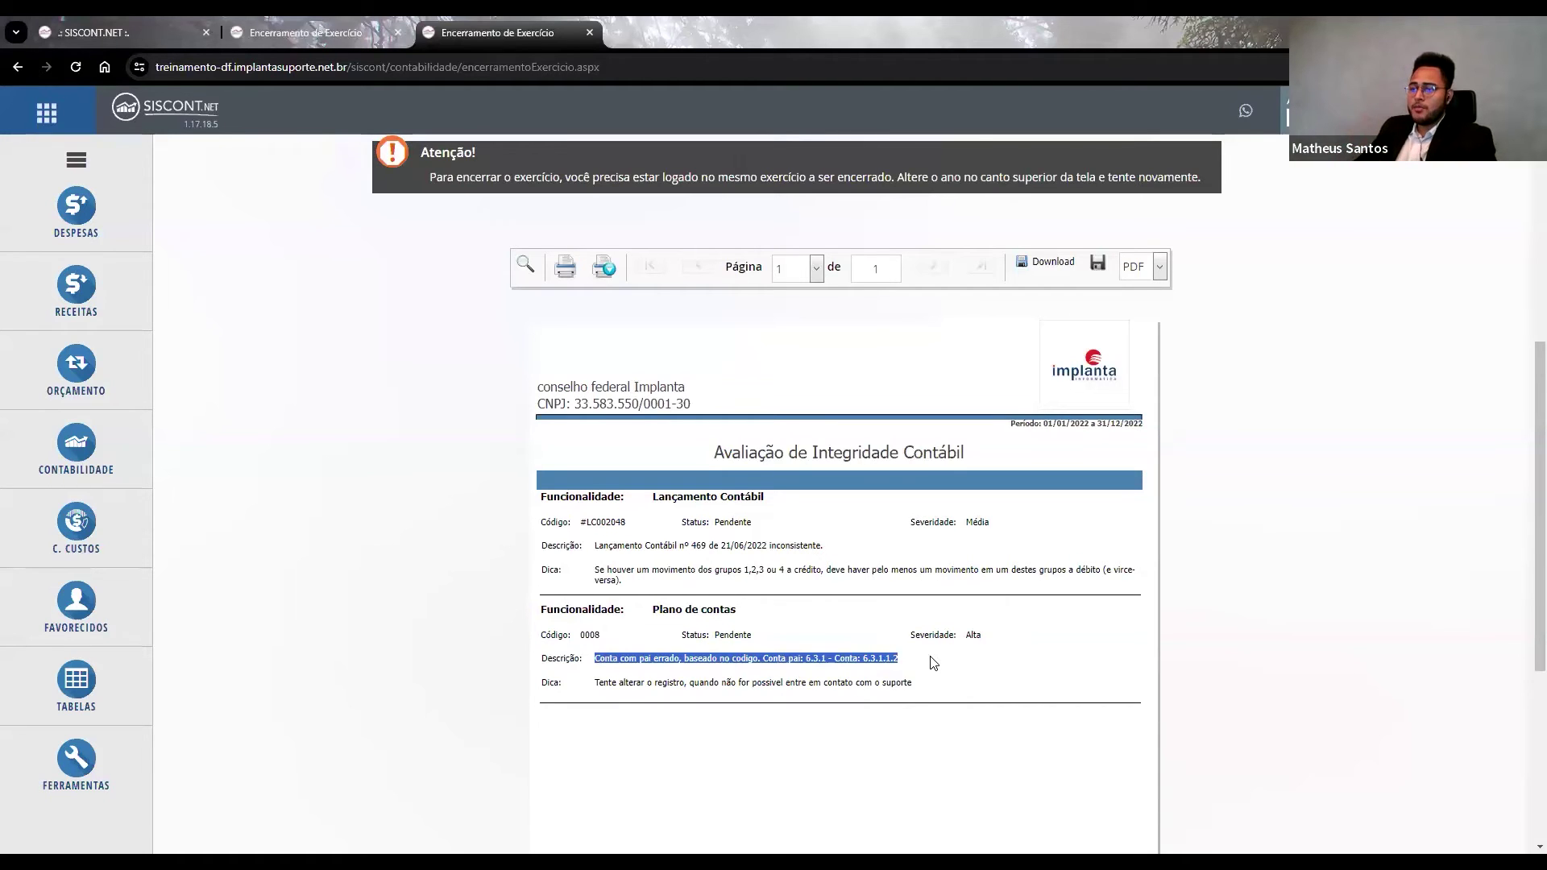
{"action": "left_click_drag", "start_coordinate": [658, 499], "coordinate": [878, 552]}
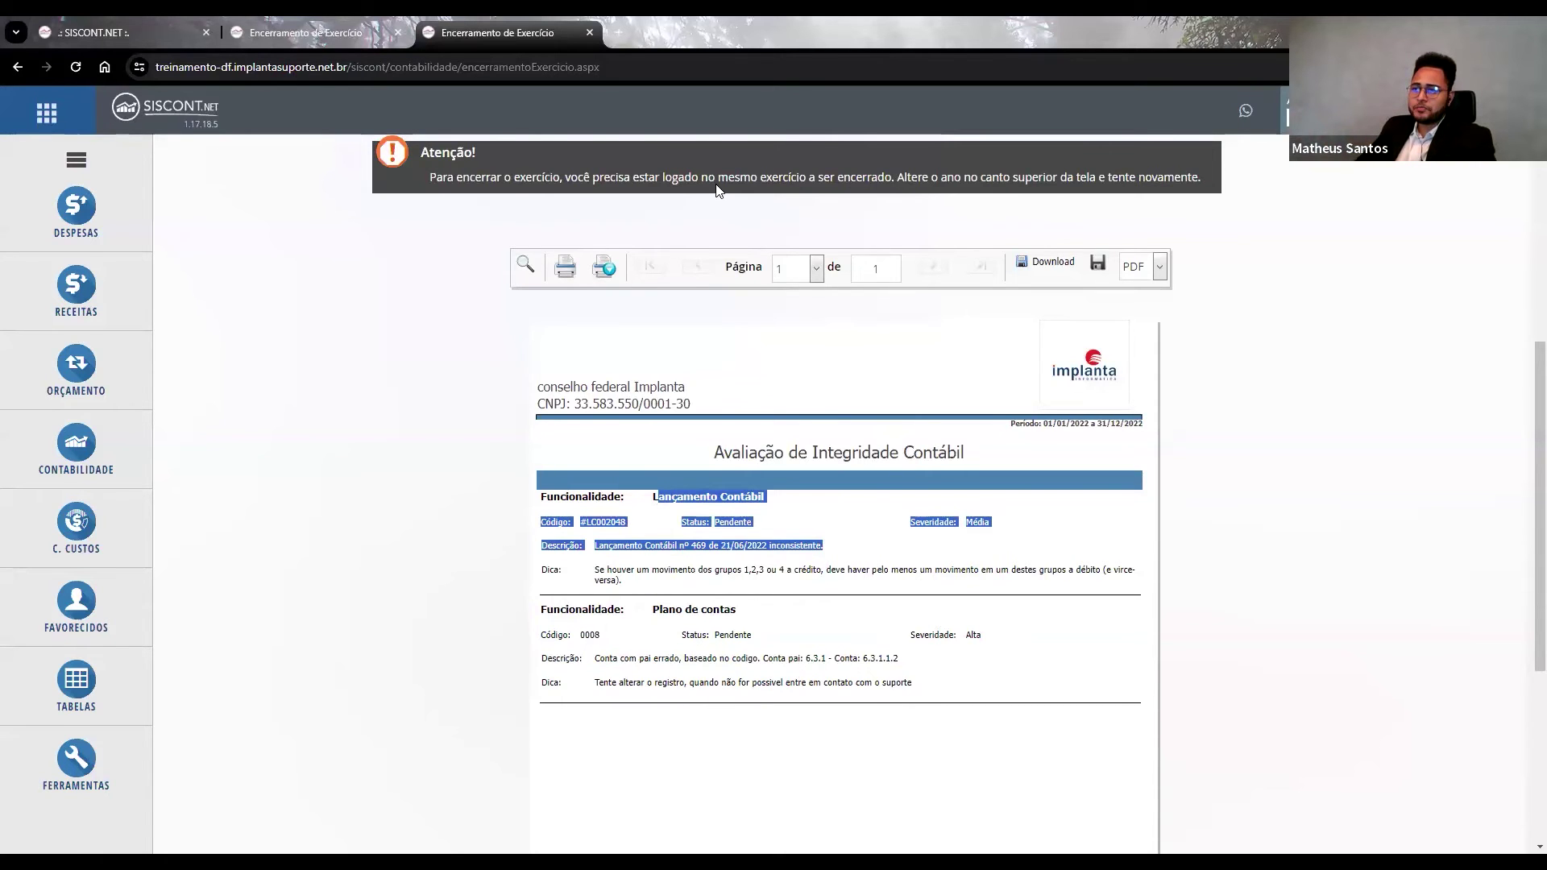
{"action": "left_click", "coordinate": [283, 30]}
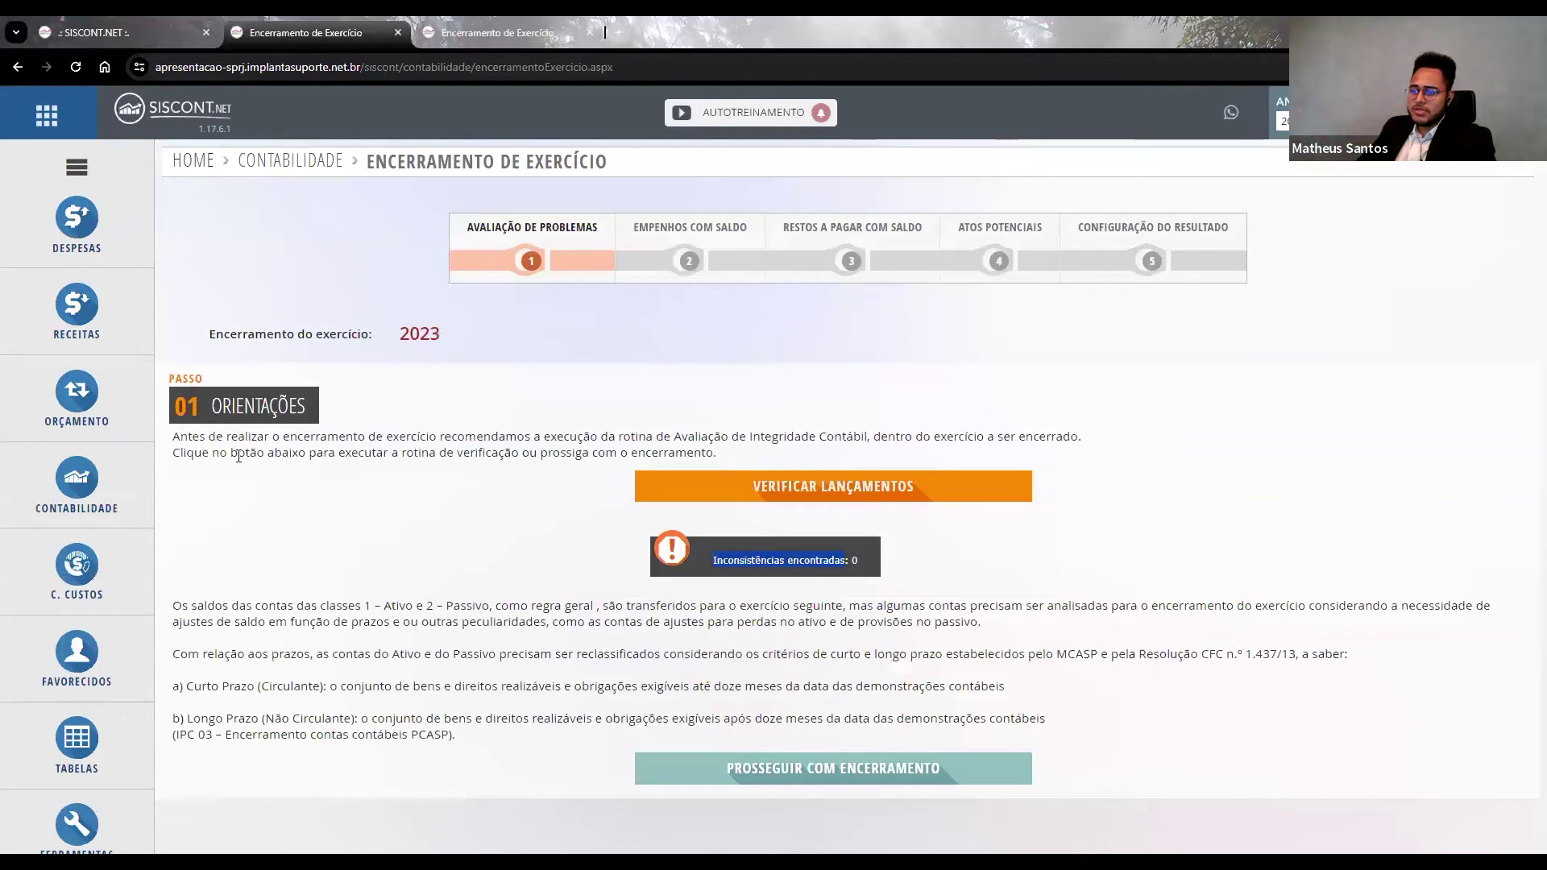
{"action": "left_click", "coordinate": [832, 770]}
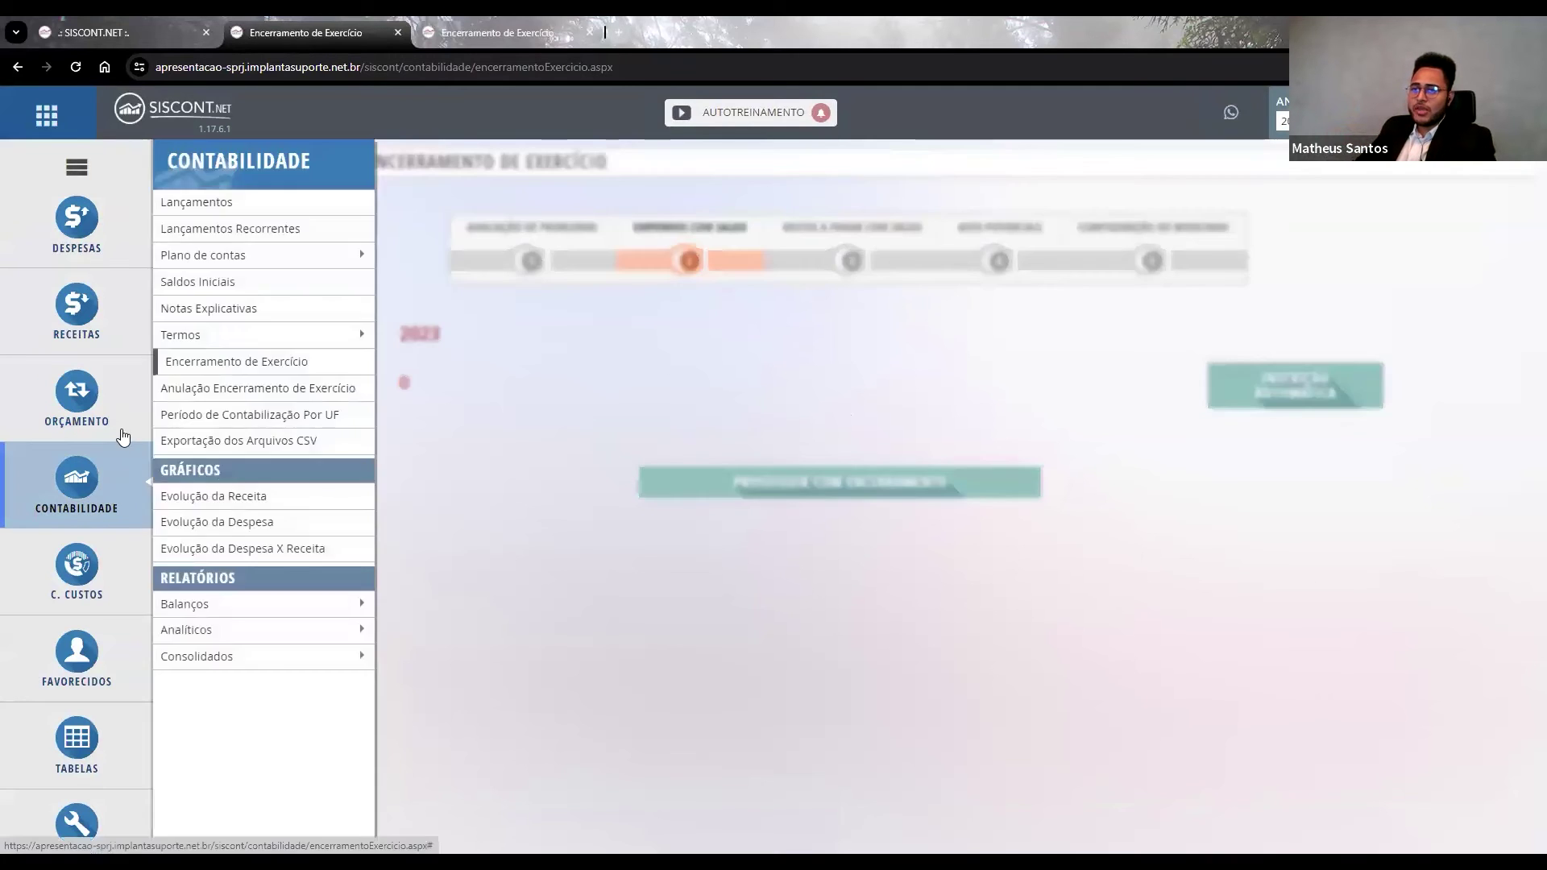
In the first SISCONT.NET browser tab, open the Inscrições Automáticas page for Restos a pagar under Despesas.
{"action": "left_click", "coordinate": [112, 33]}
{"action": "mouse_move", "coordinate": [118, 248]}
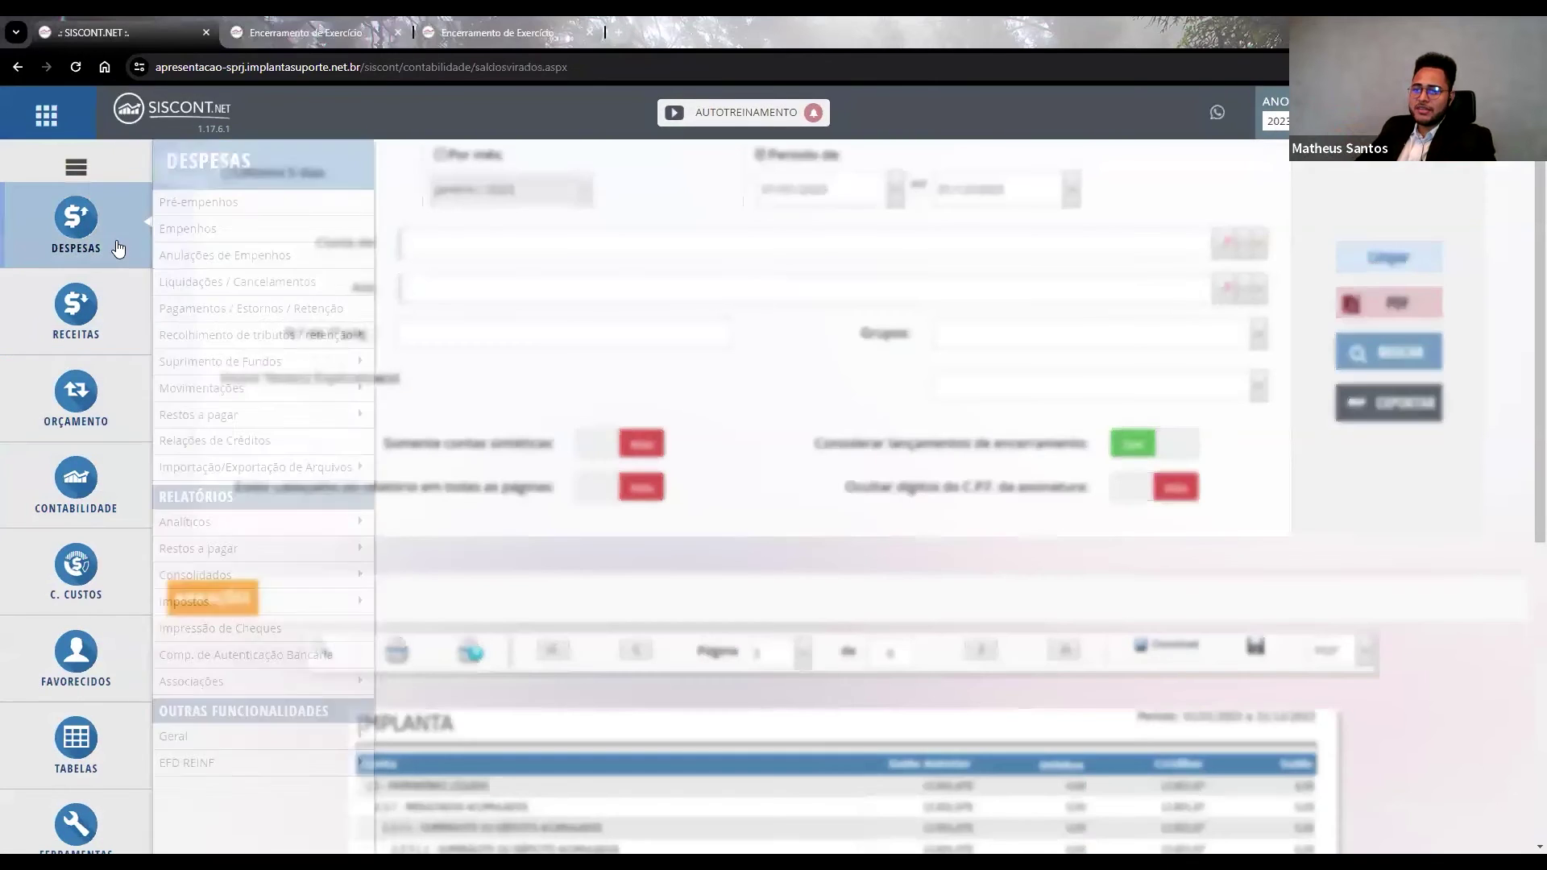
{"action": "mouse_move", "coordinate": [338, 413]}
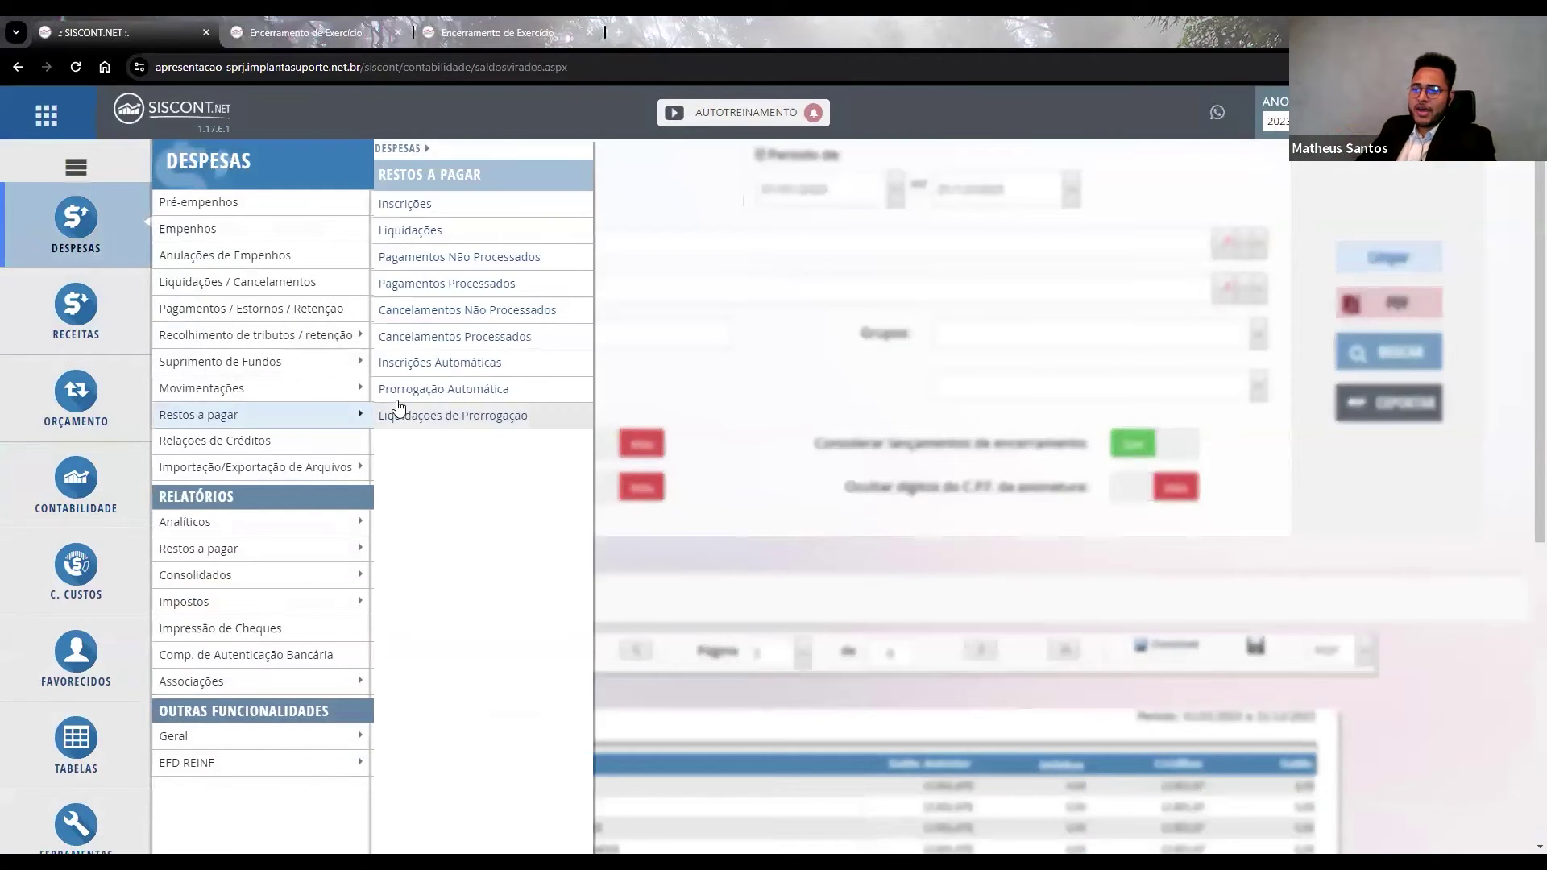
{"action": "left_click", "coordinate": [442, 363]}
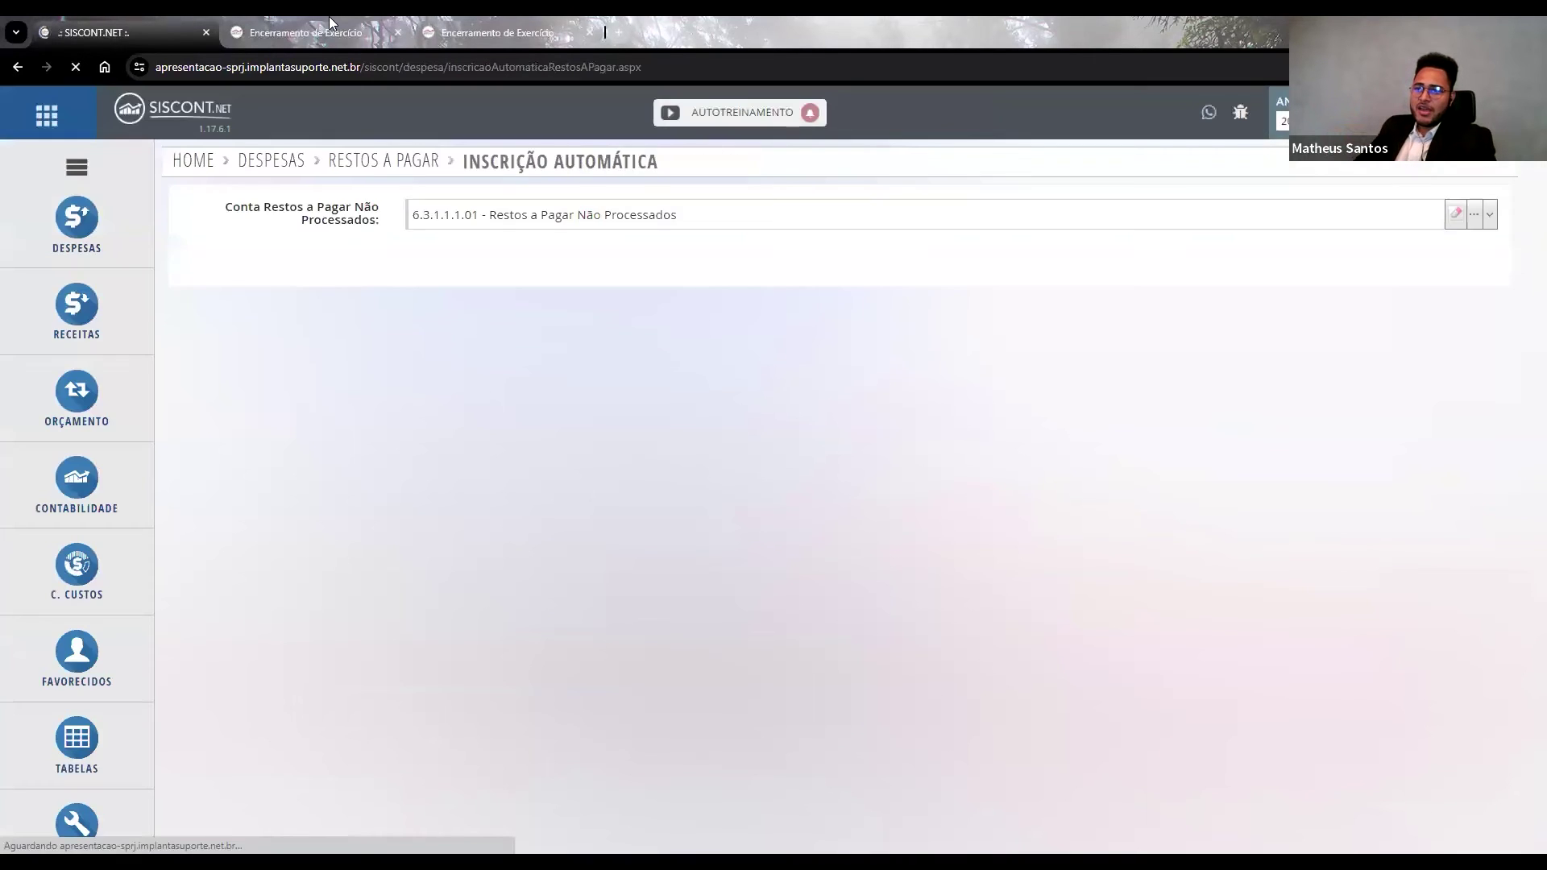
Compare the Empenhos com Saldo count on the 2023 closing page with the commitments listed under Inscrição Automática.
{"action": "left_click", "coordinate": [327, 31]}
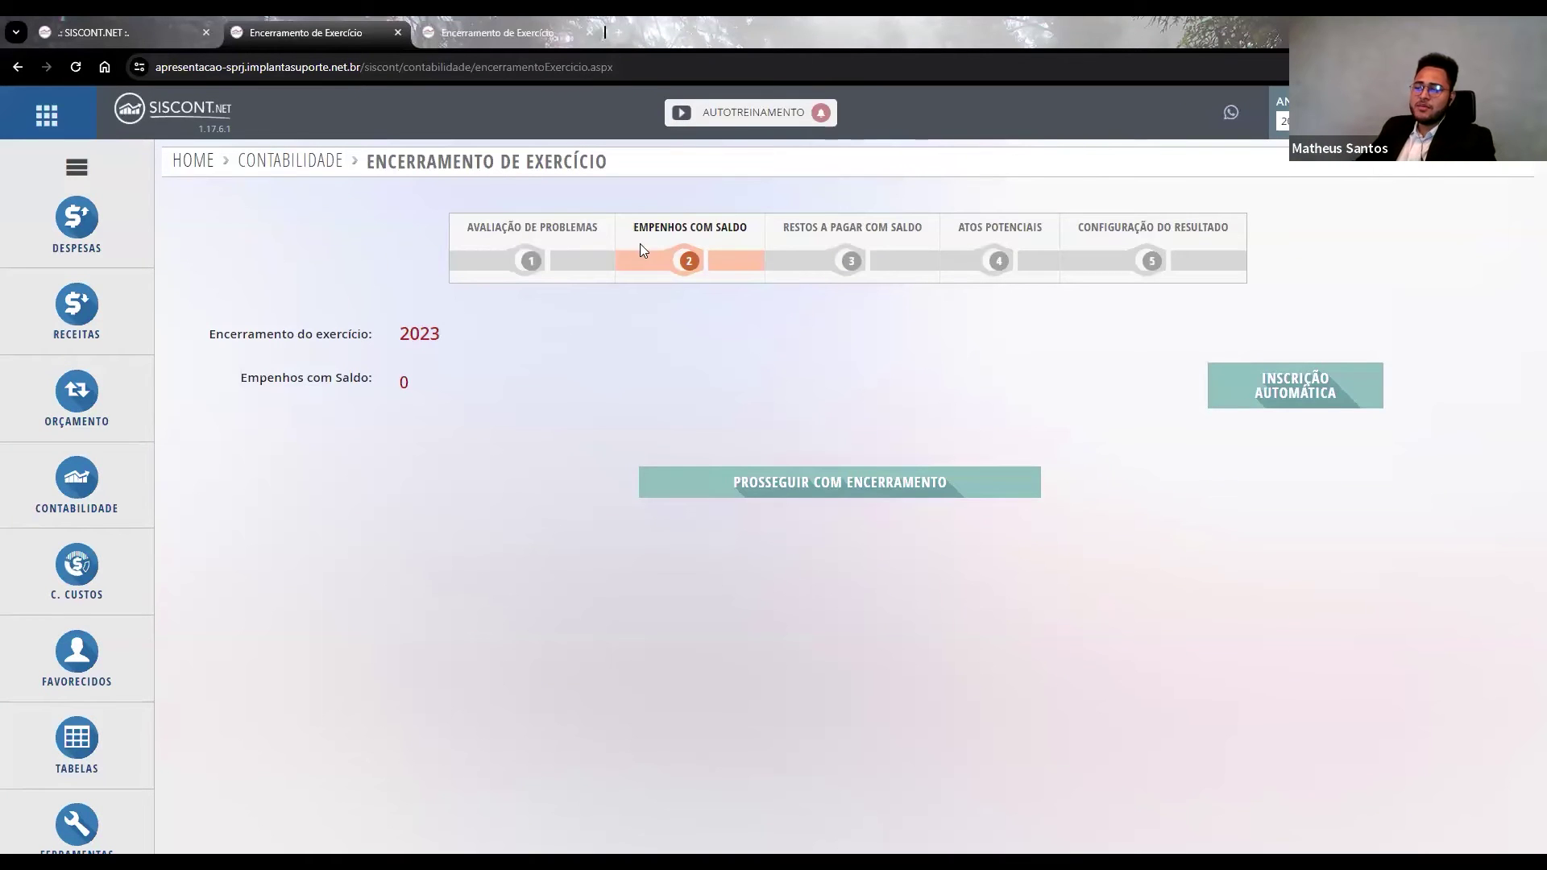
{"action": "left_click_drag", "start_coordinate": [411, 379], "coordinate": [393, 385]}
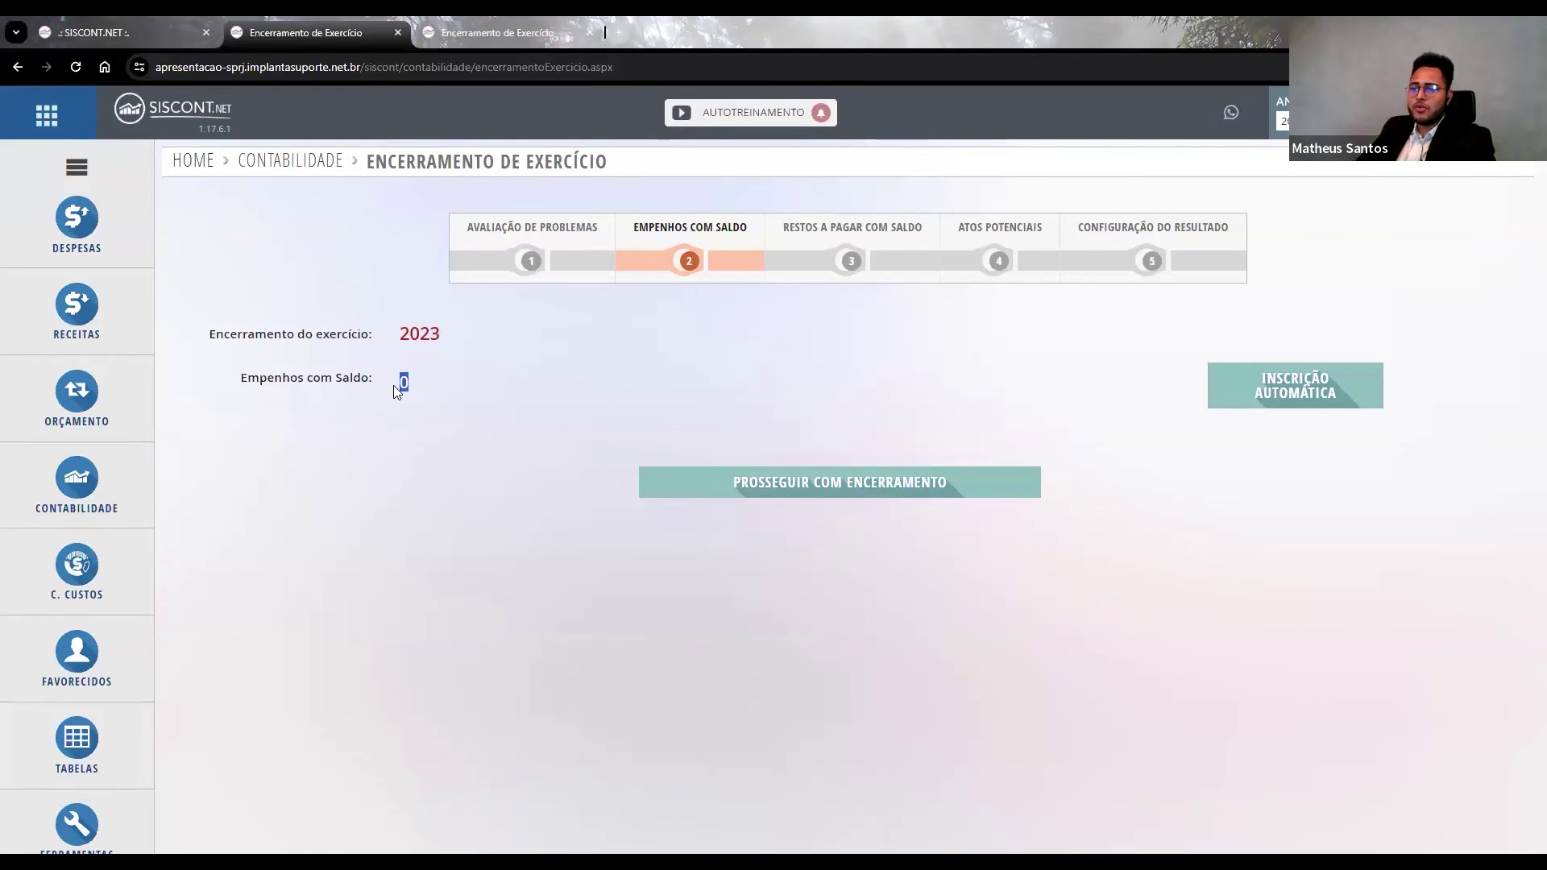
{"action": "left_click", "coordinate": [98, 32]}
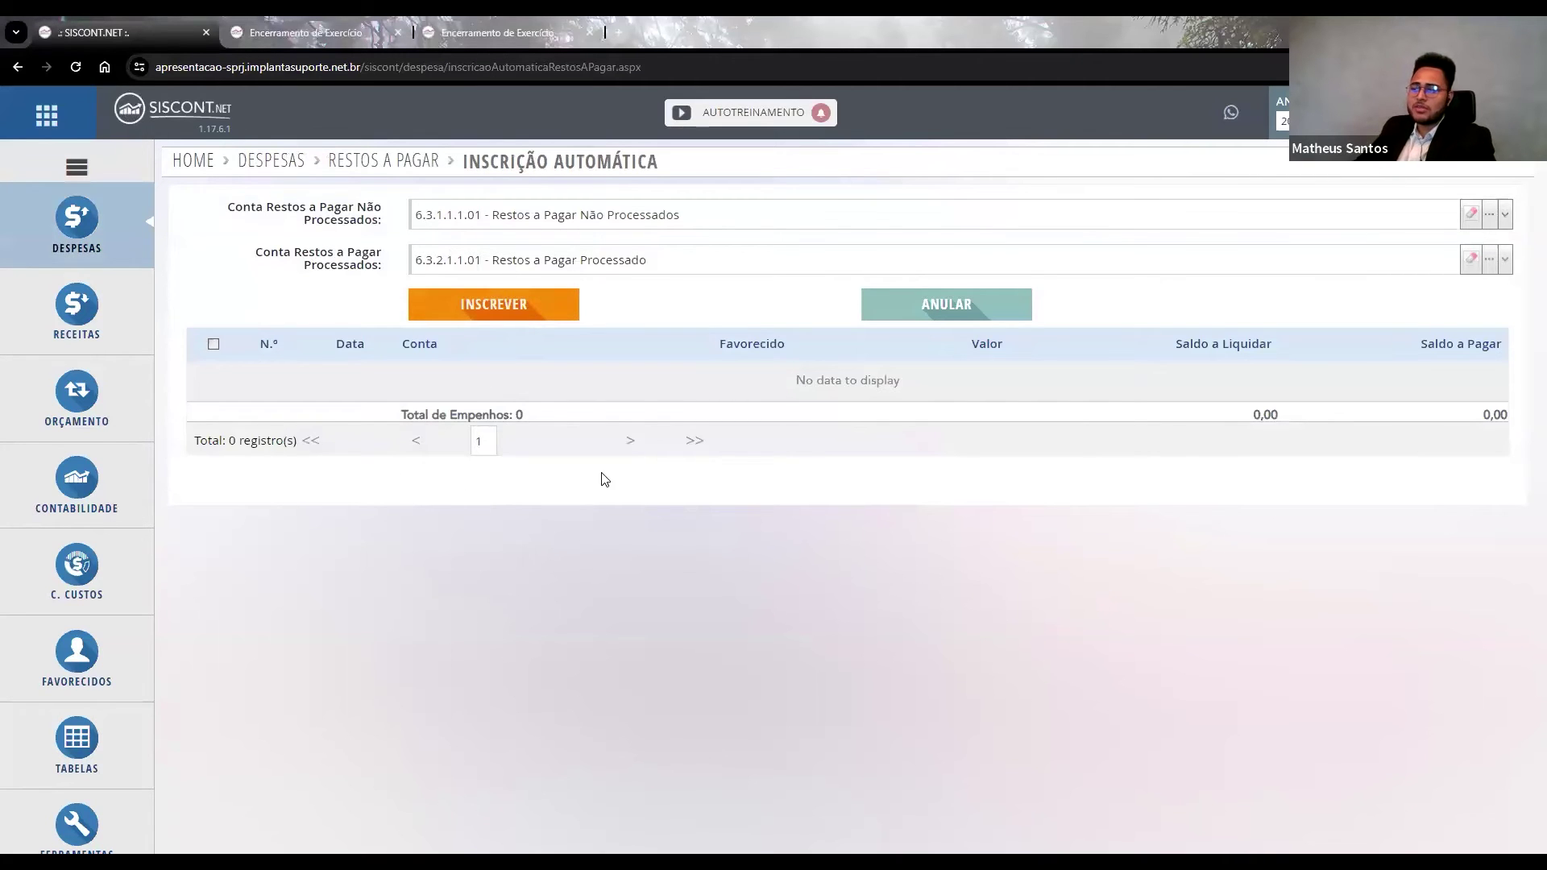
Recheck the Empenhos com Saldo count on the 2023 closing page and proceed with the closing to the Atos Potenciais stage.
{"action": "left_click", "coordinate": [305, 33]}
{"action": "left_click", "coordinate": [689, 482]}
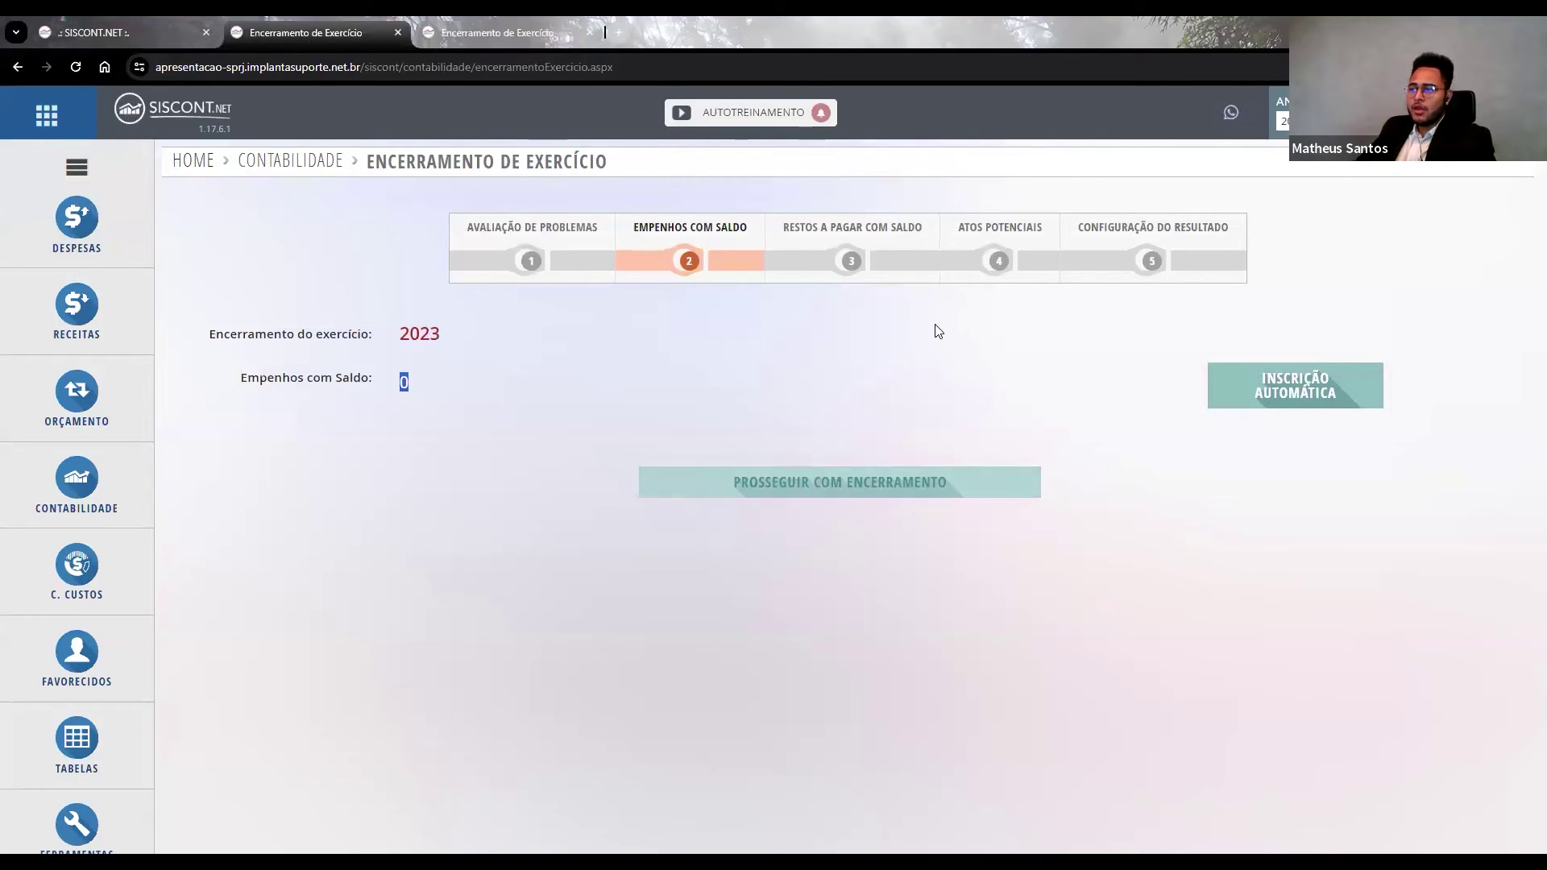
{"action": "left_click_drag", "start_coordinate": [782, 226], "coordinate": [935, 236]}
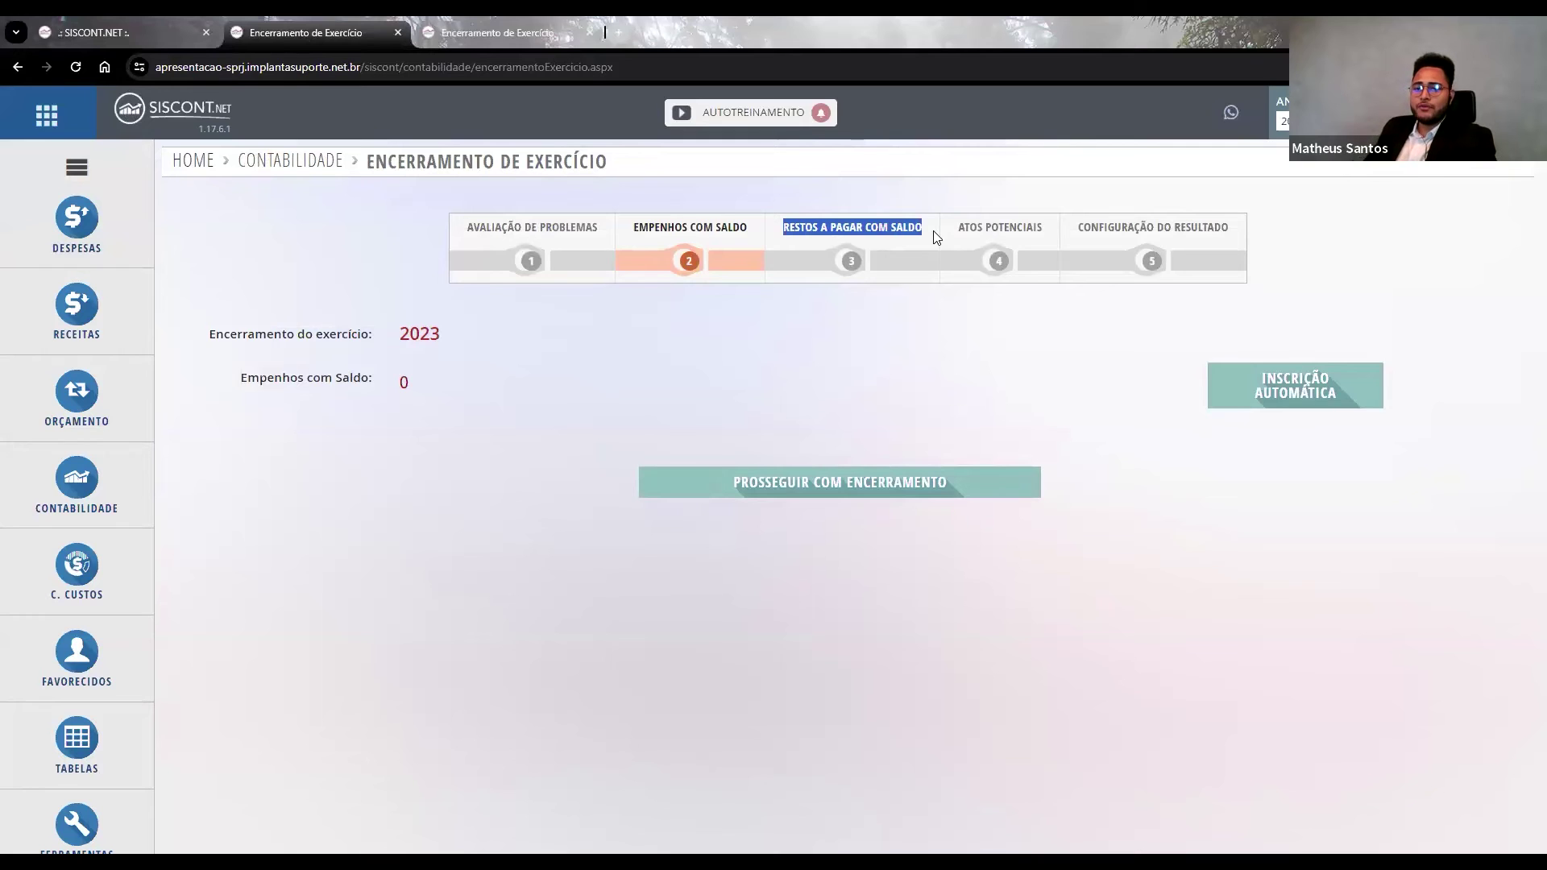
{"action": "left_click", "coordinate": [129, 18]}
{"action": "left_click", "coordinate": [81, 238]}
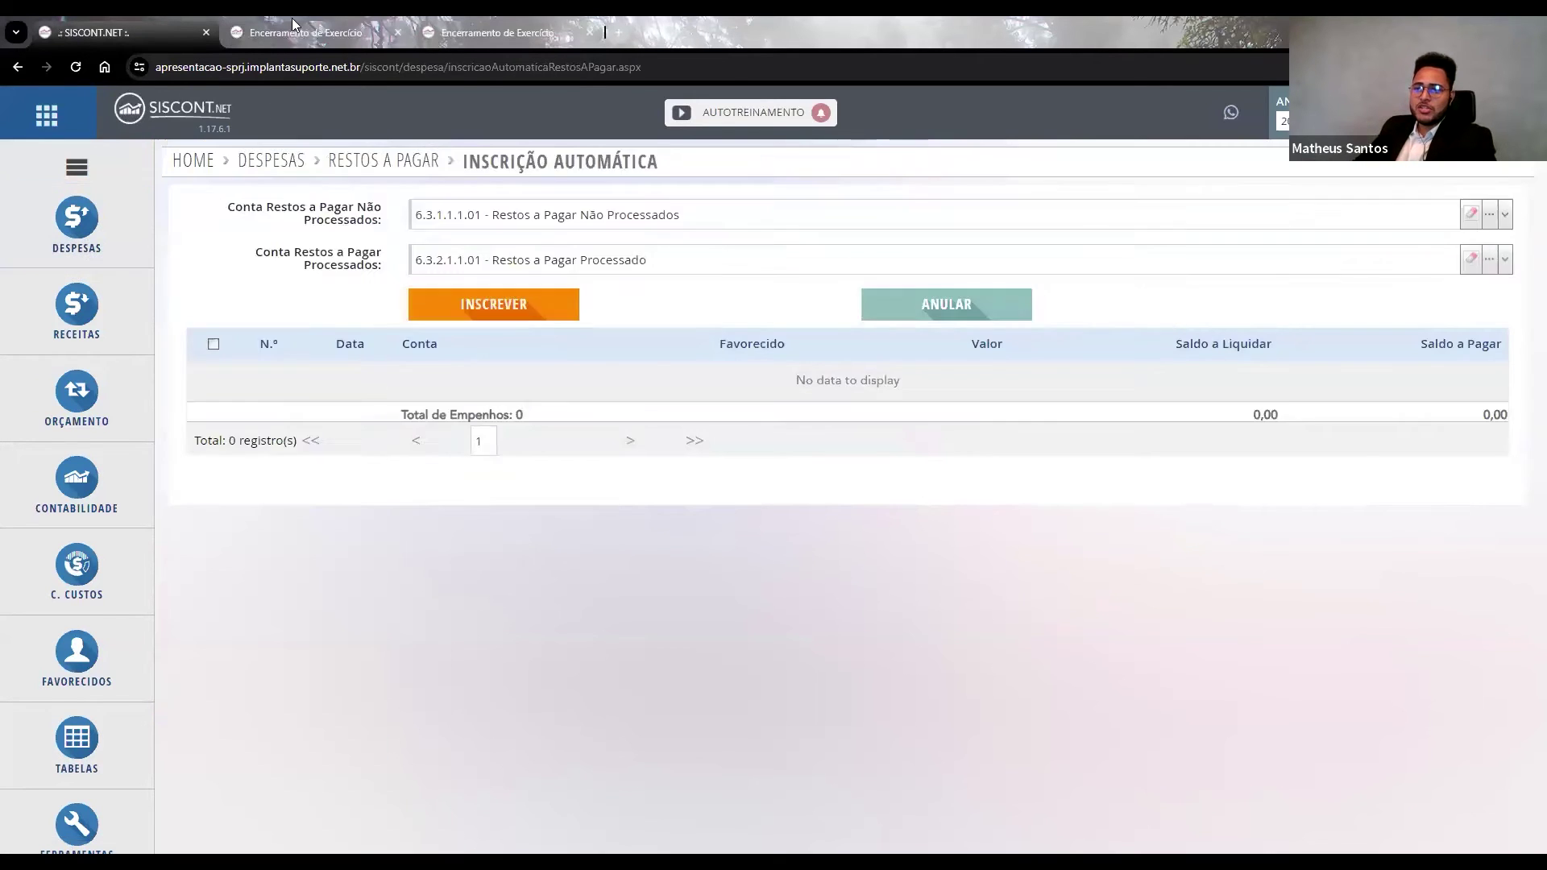
{"action": "left_click", "coordinate": [291, 18]}
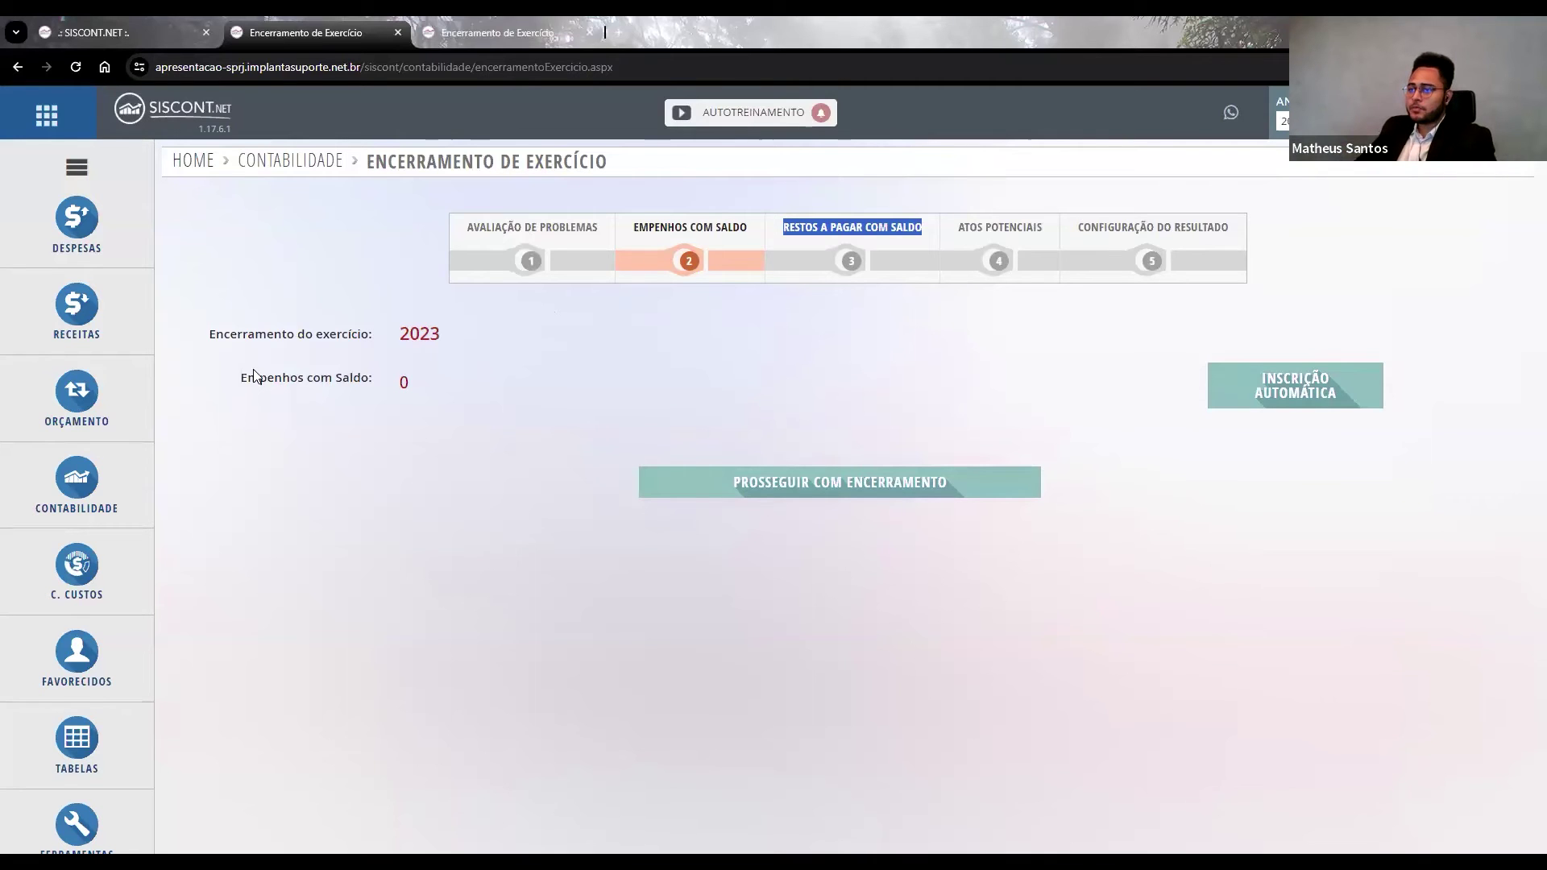
{"action": "double_click", "coordinate": [403, 382]}
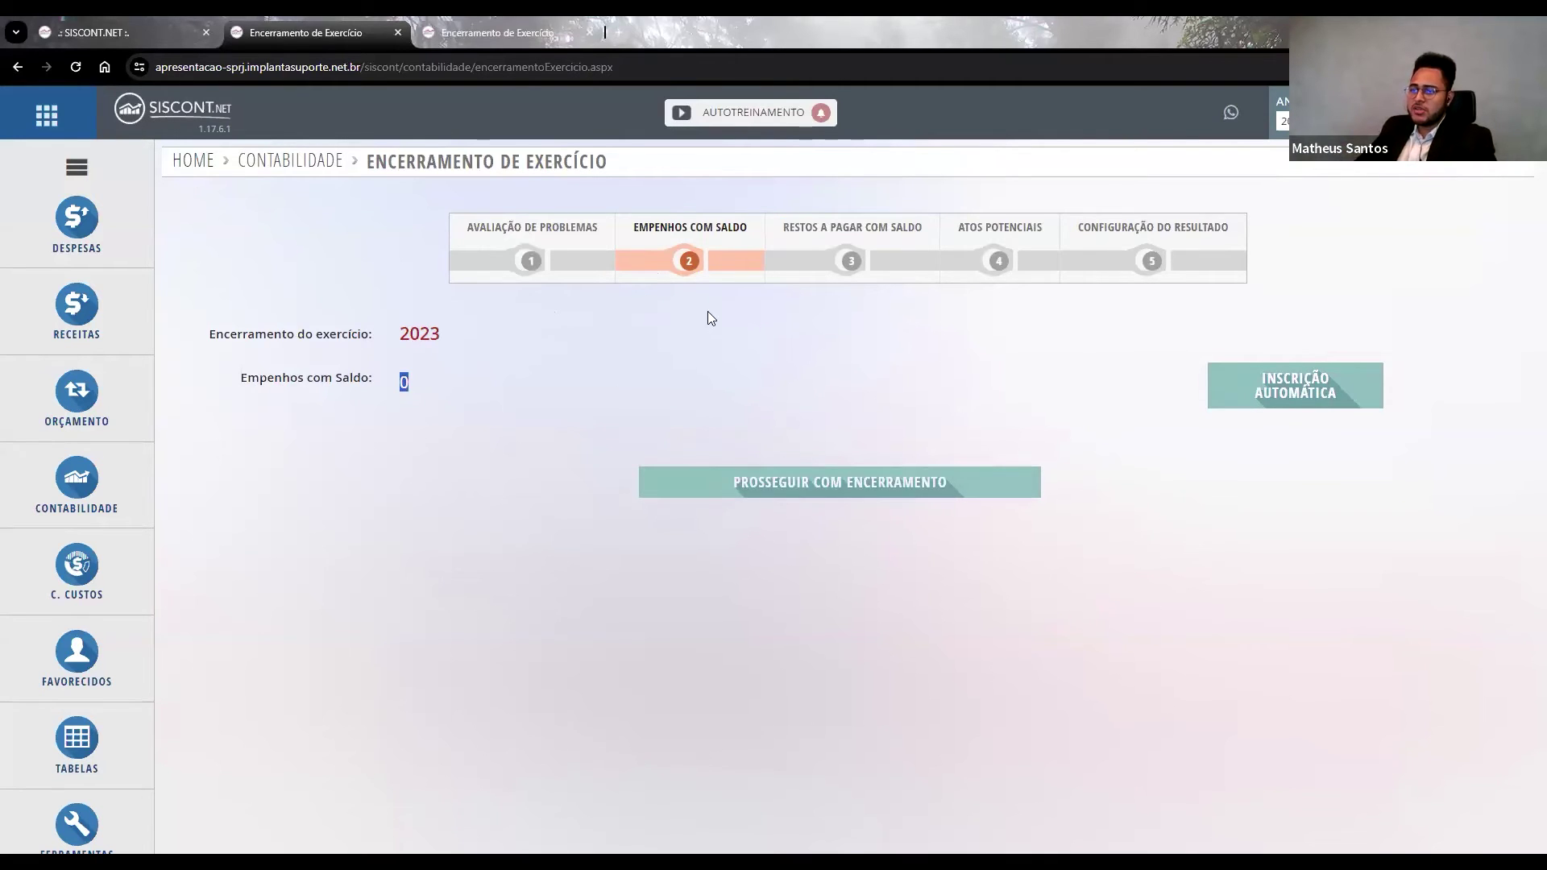
{"action": "left_click", "coordinate": [901, 486]}
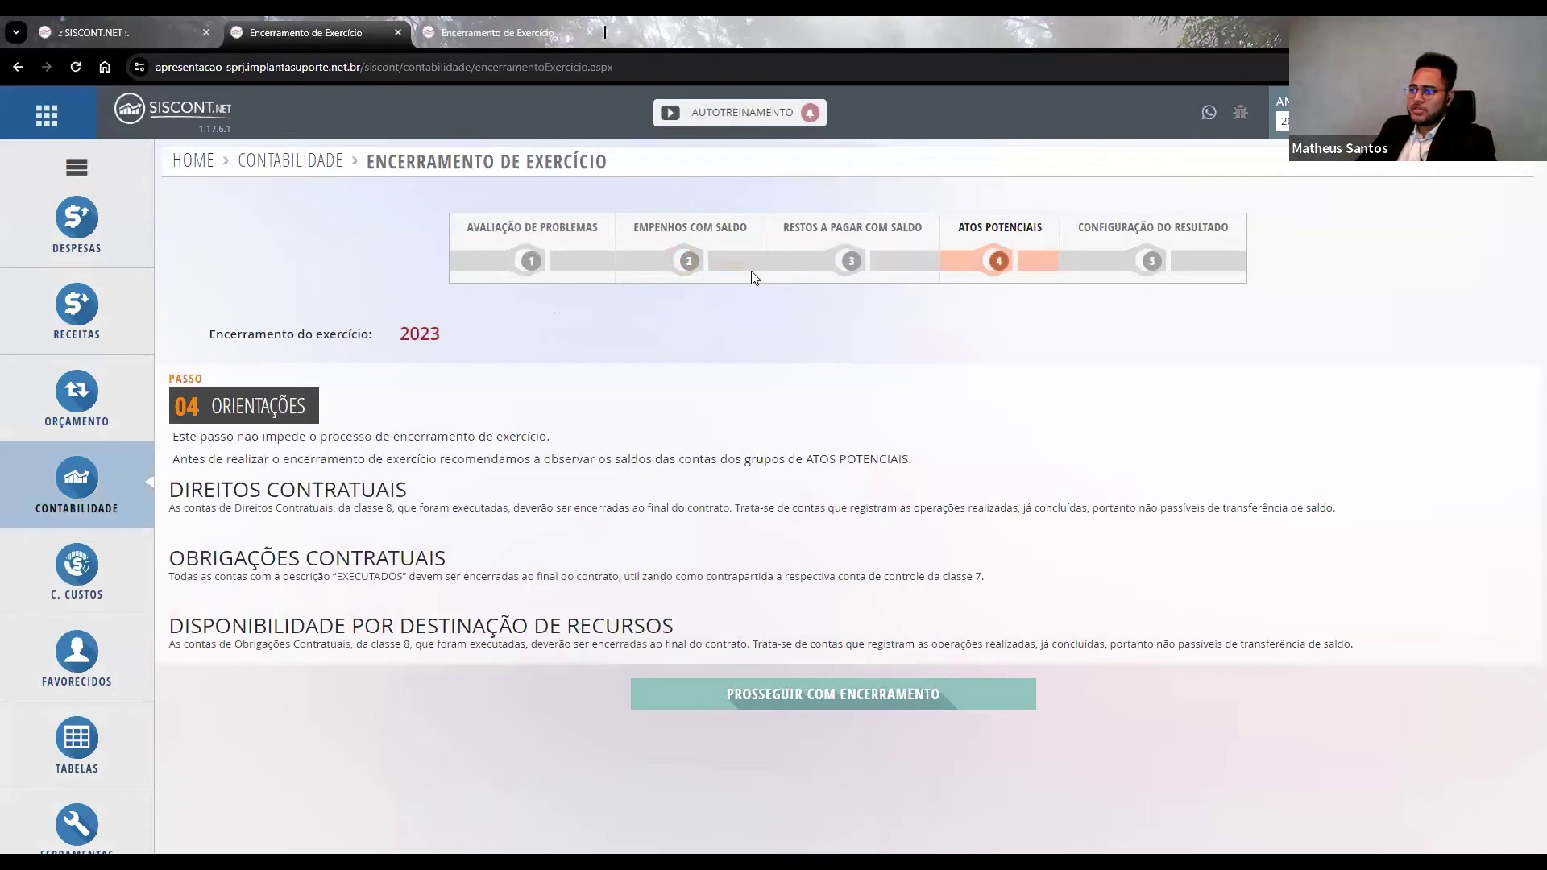
Read the step 04 guidance on Atos Potenciais and proceed with the closing to the Configuração do Resultado stage.
{"action": "left_click_drag", "start_coordinate": [785, 231], "coordinate": [923, 234]}
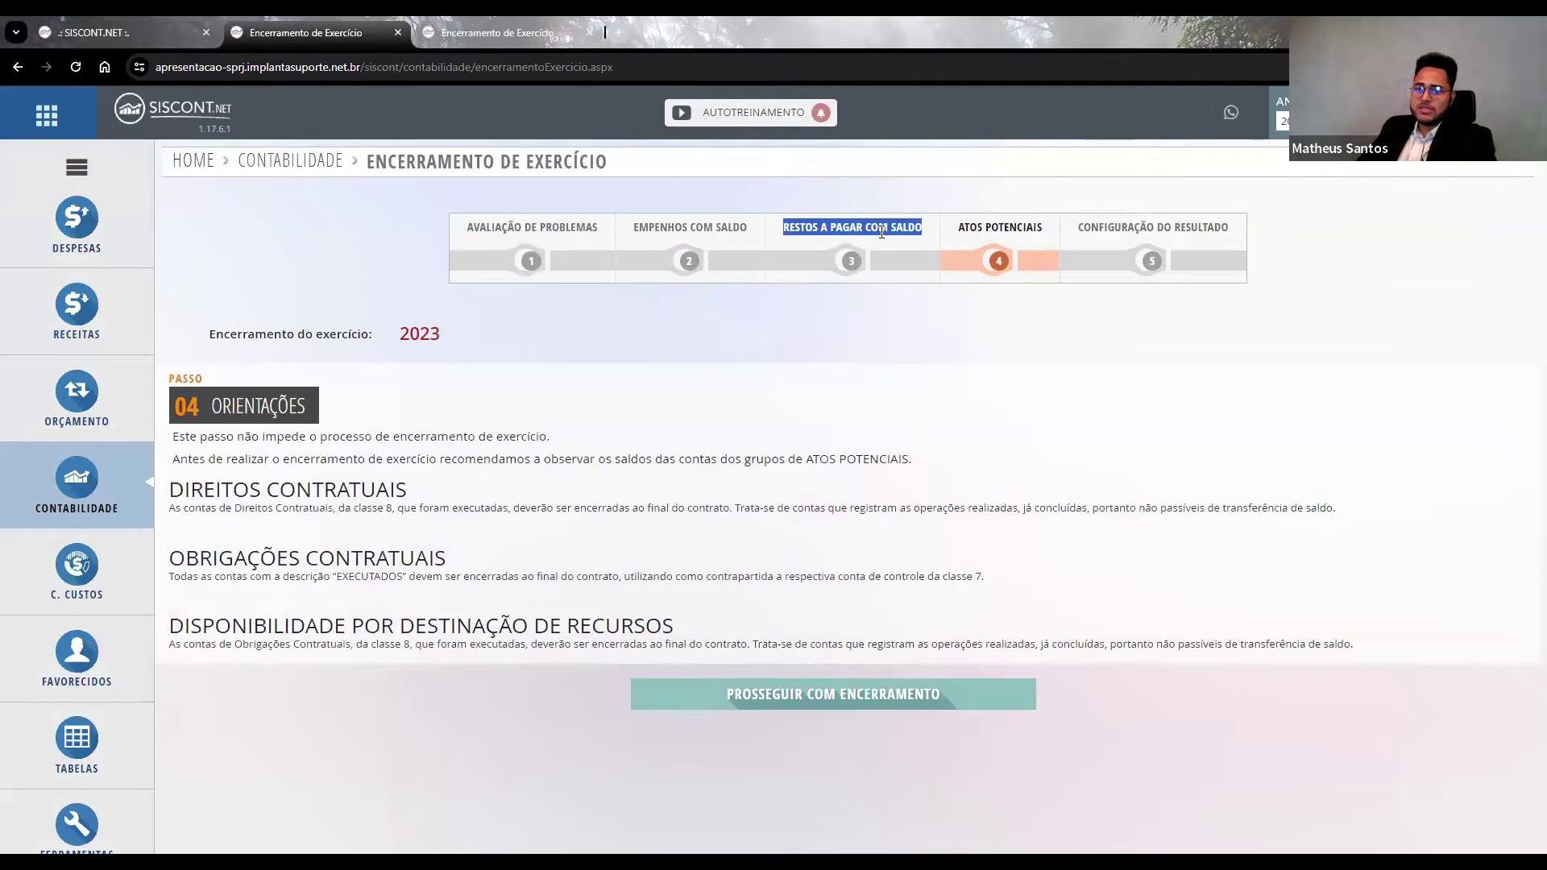
{"action": "mouse_move", "coordinate": [143, 238]}
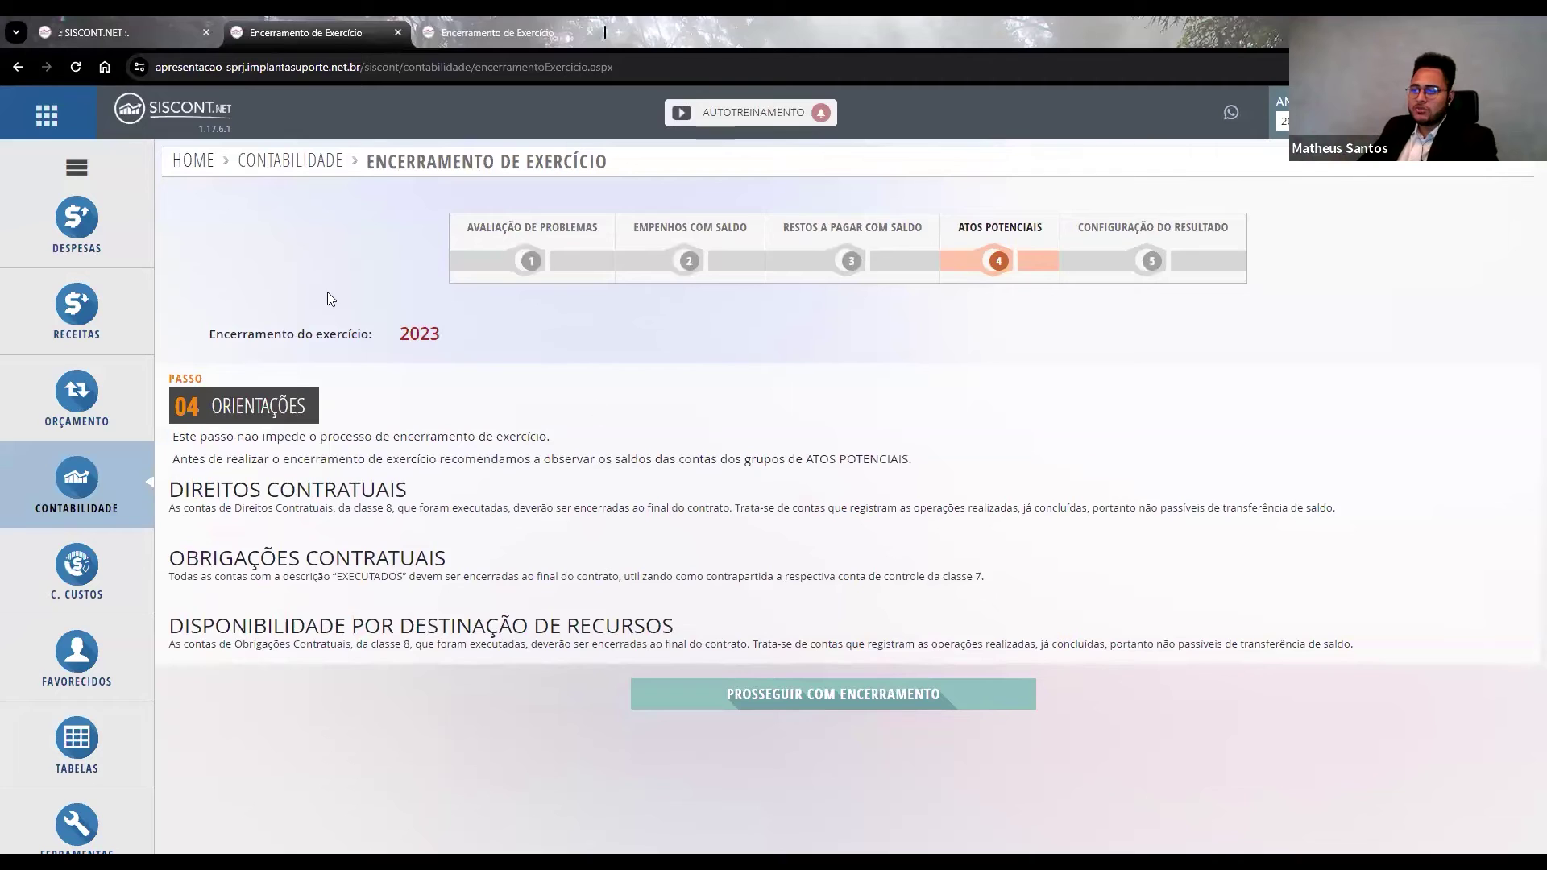
{"action": "left_click_drag", "start_coordinate": [179, 436], "coordinate": [534, 482]}
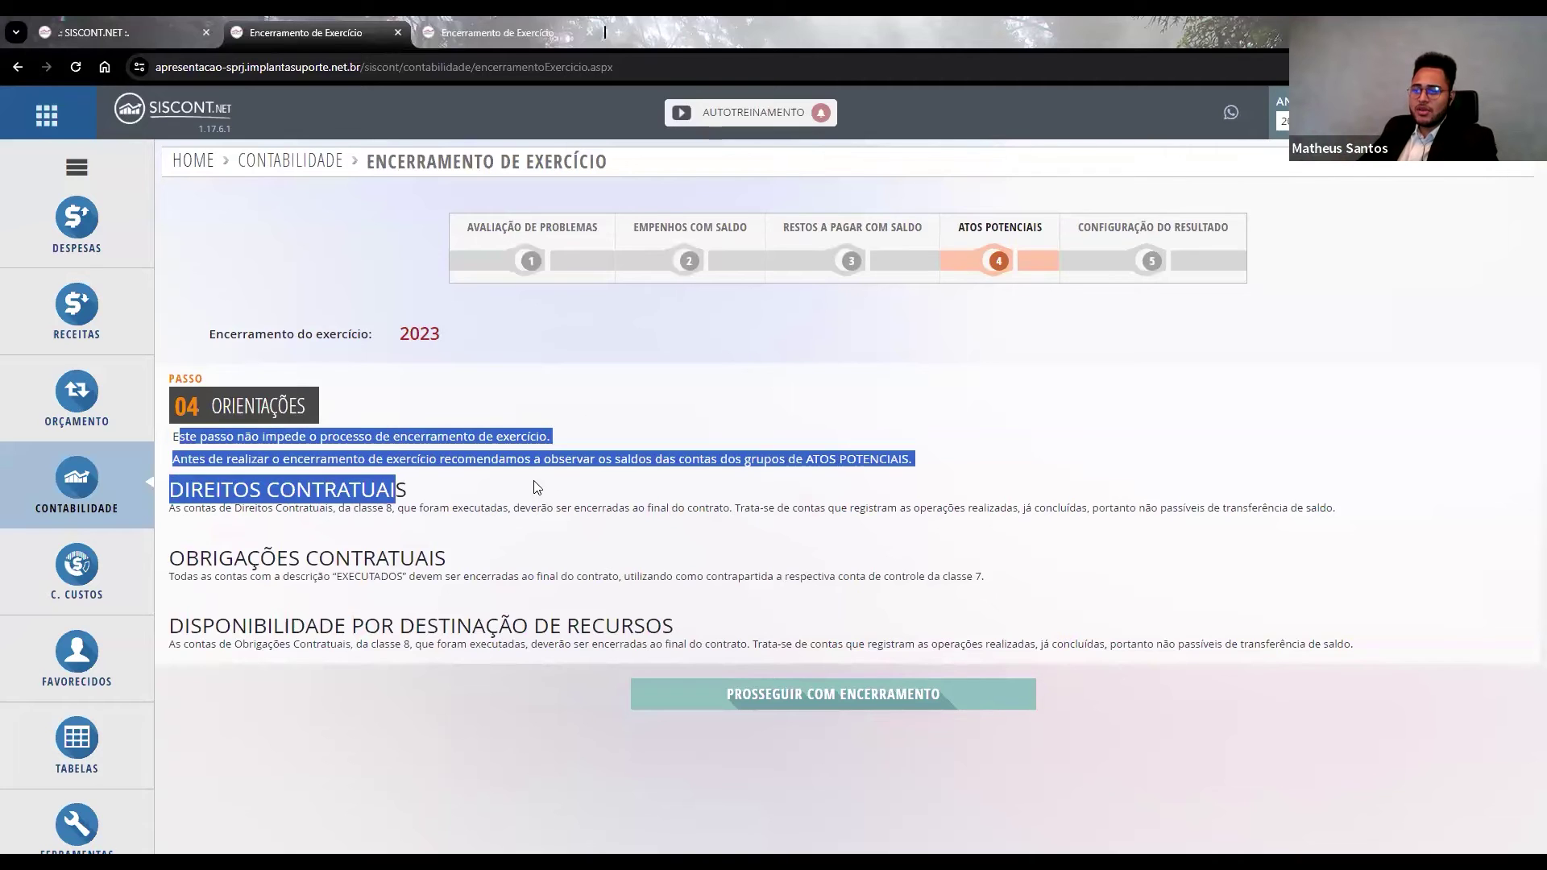
{"action": "left_click", "coordinate": [538, 487]}
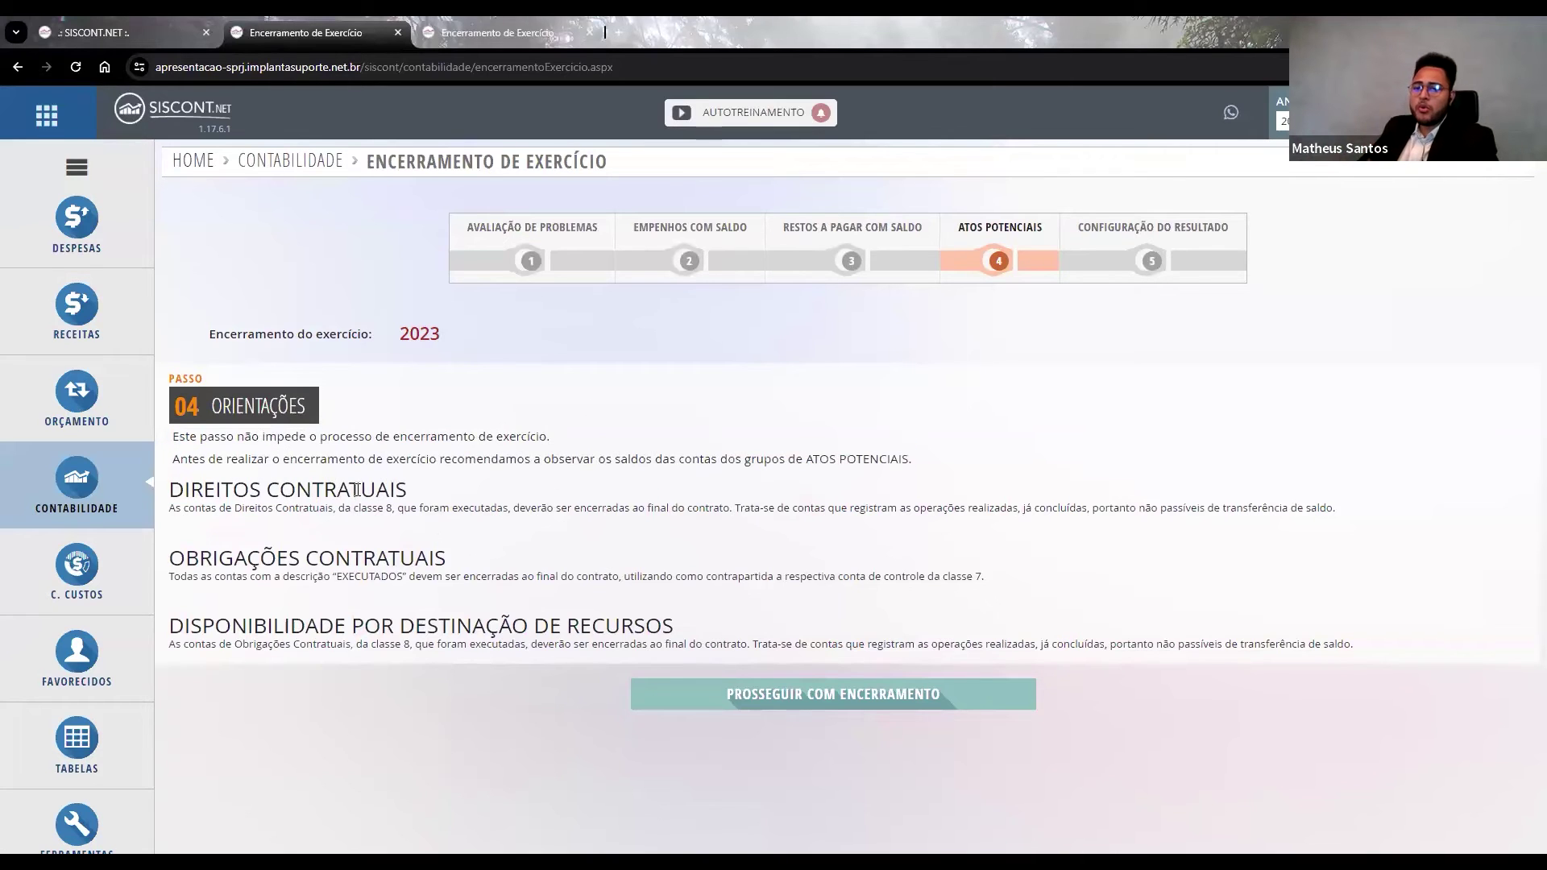
{"action": "left_click", "coordinate": [827, 707]}
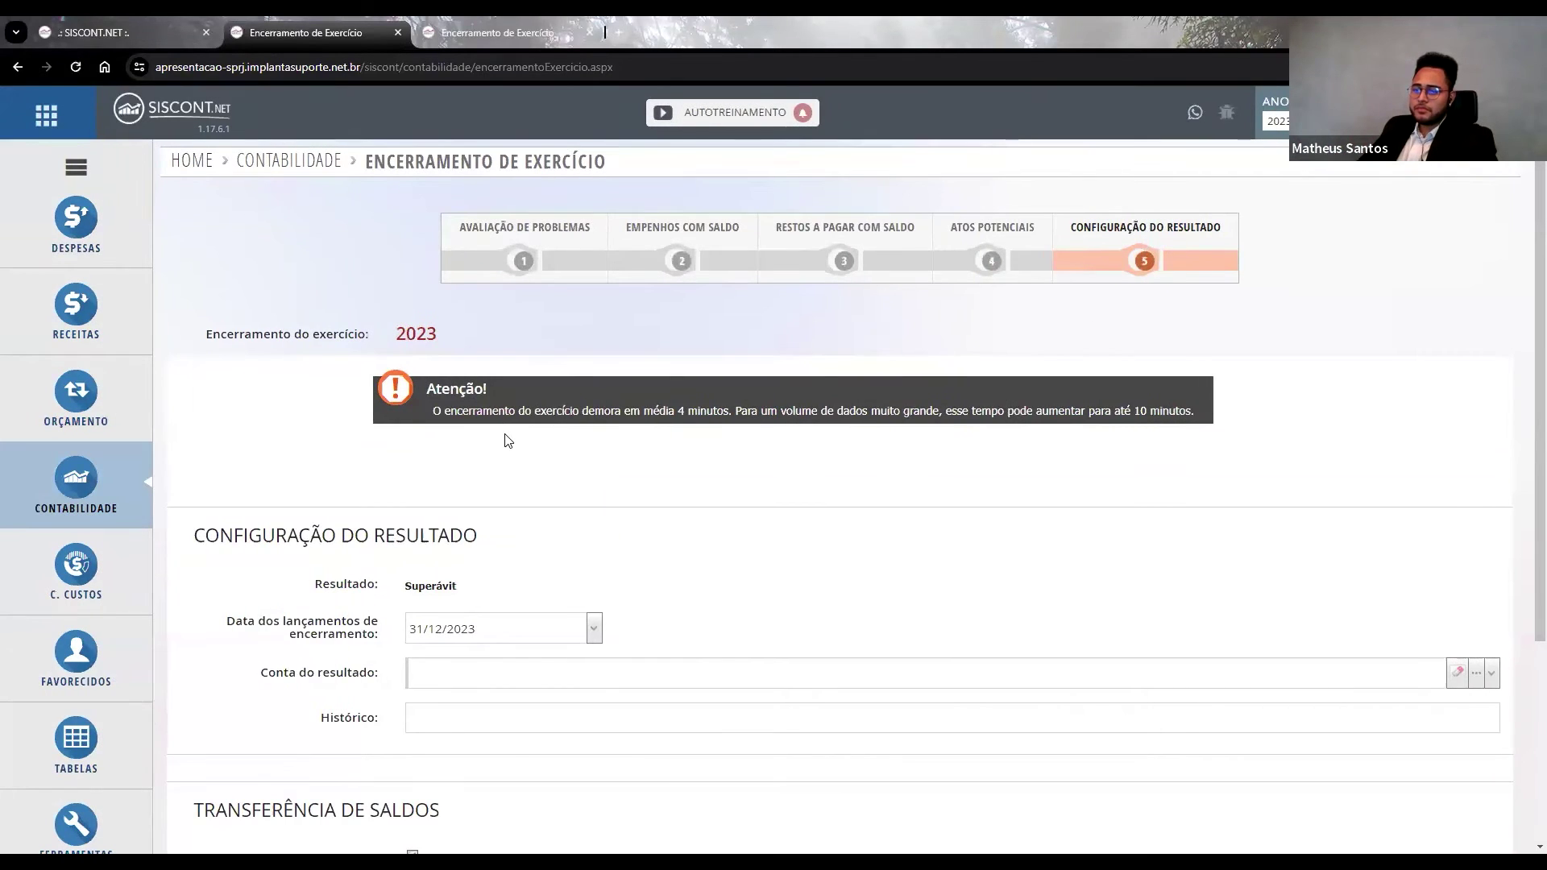
Set the date of the closing entries to 31/12/2022 and check the Resultado type in Configuração do Resultado.
{"action": "scroll", "coordinate": [532, 428], "scroll_direction": "down", "scroll_amount": 3}
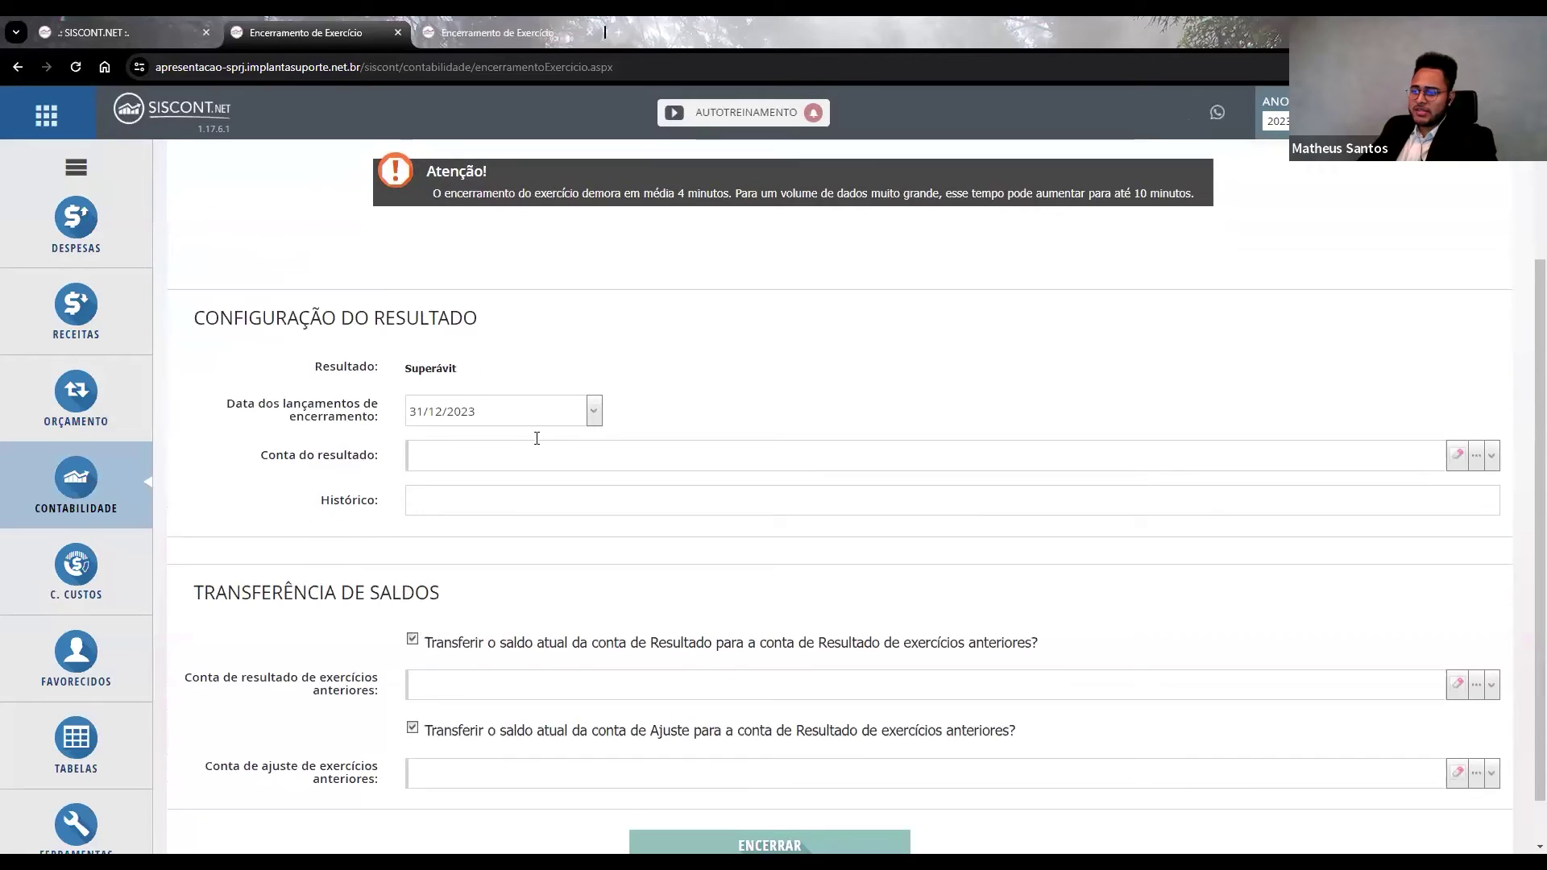
{"action": "left_click_drag", "start_coordinate": [505, 385], "coordinate": [403, 387]}
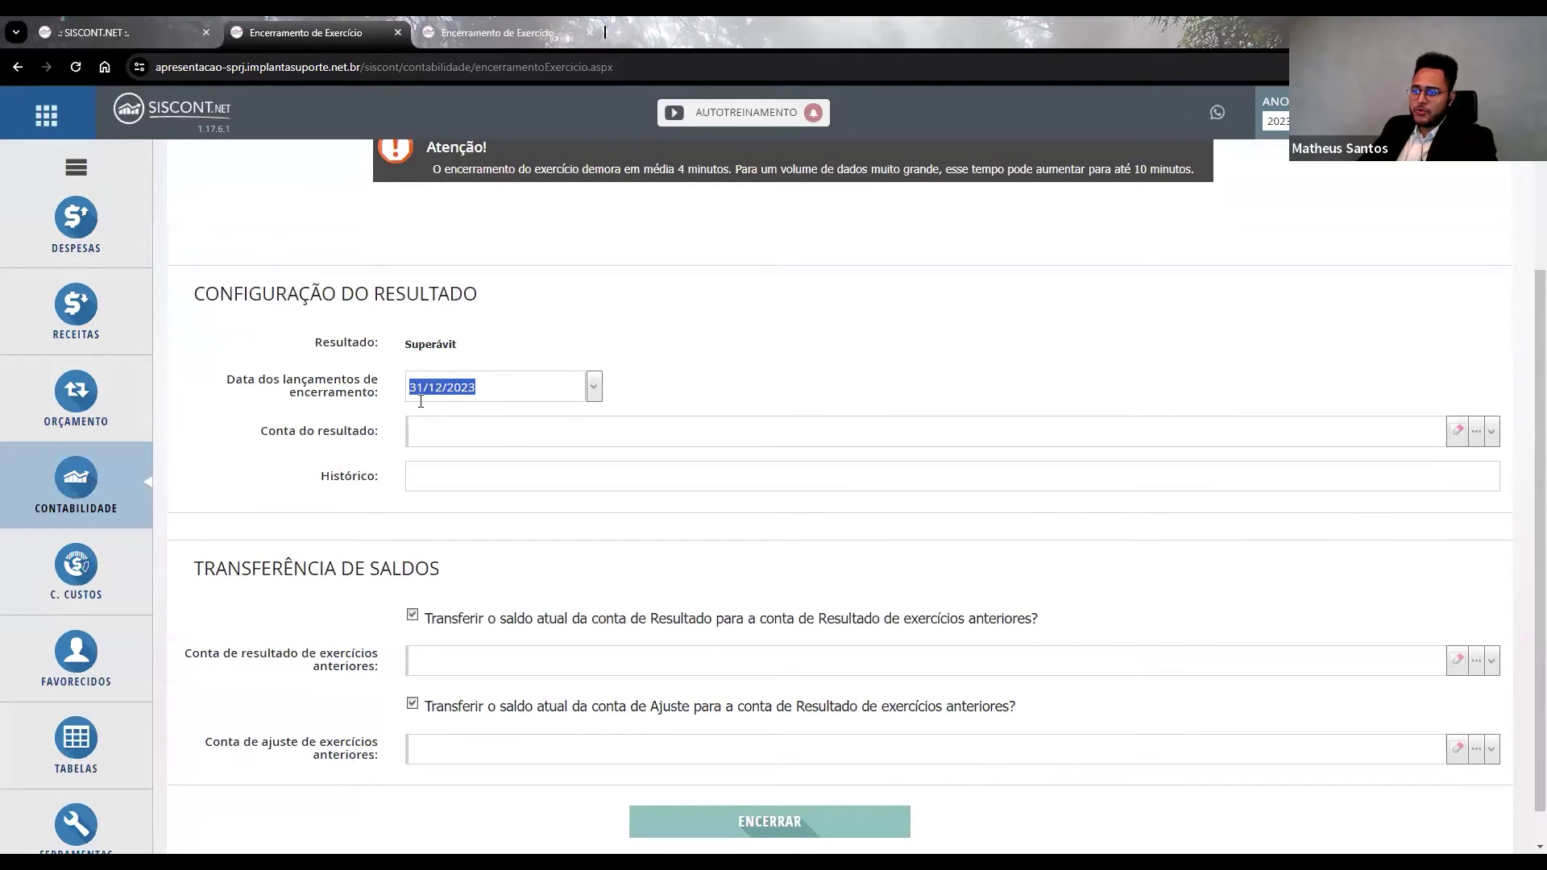
{"action": "left_click", "coordinate": [505, 386]}
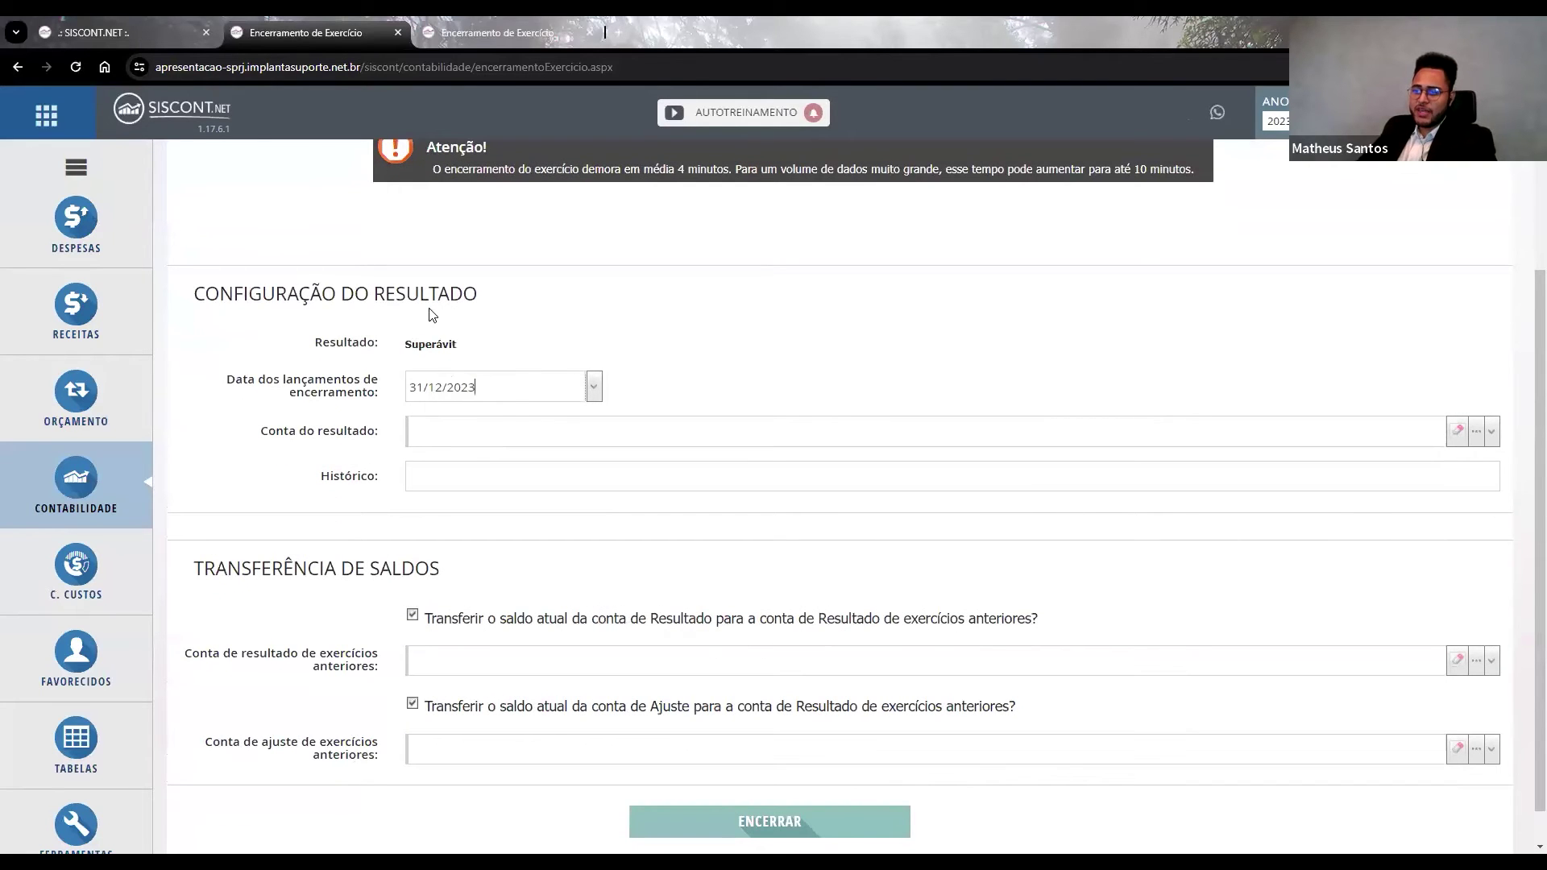
{"action": "key", "text": "Down"}
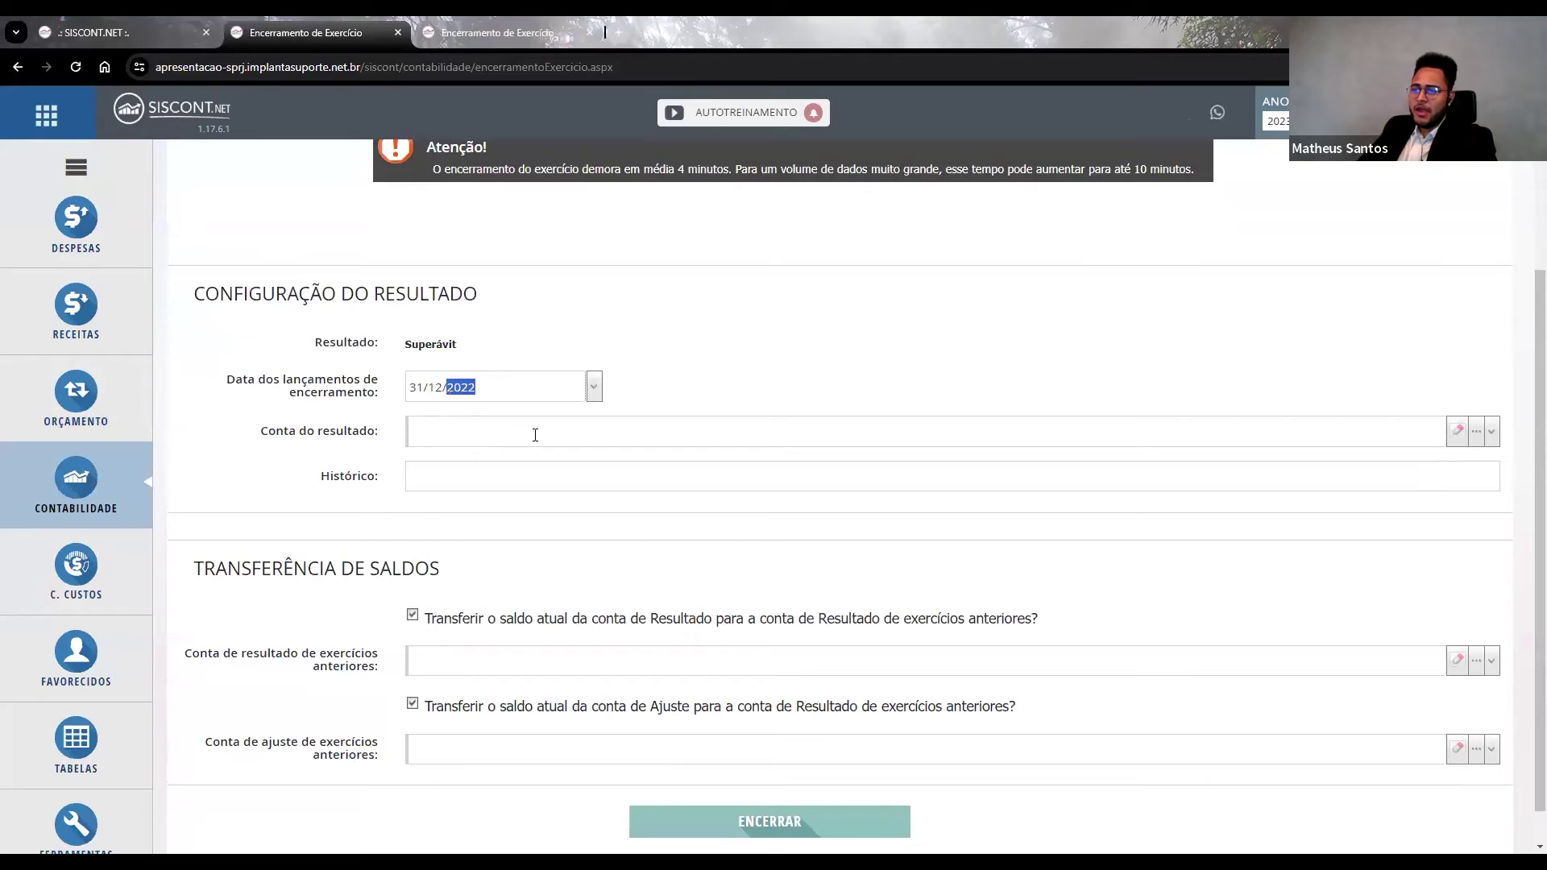
{"action": "left_click_drag", "start_coordinate": [403, 343], "coordinate": [468, 341]}
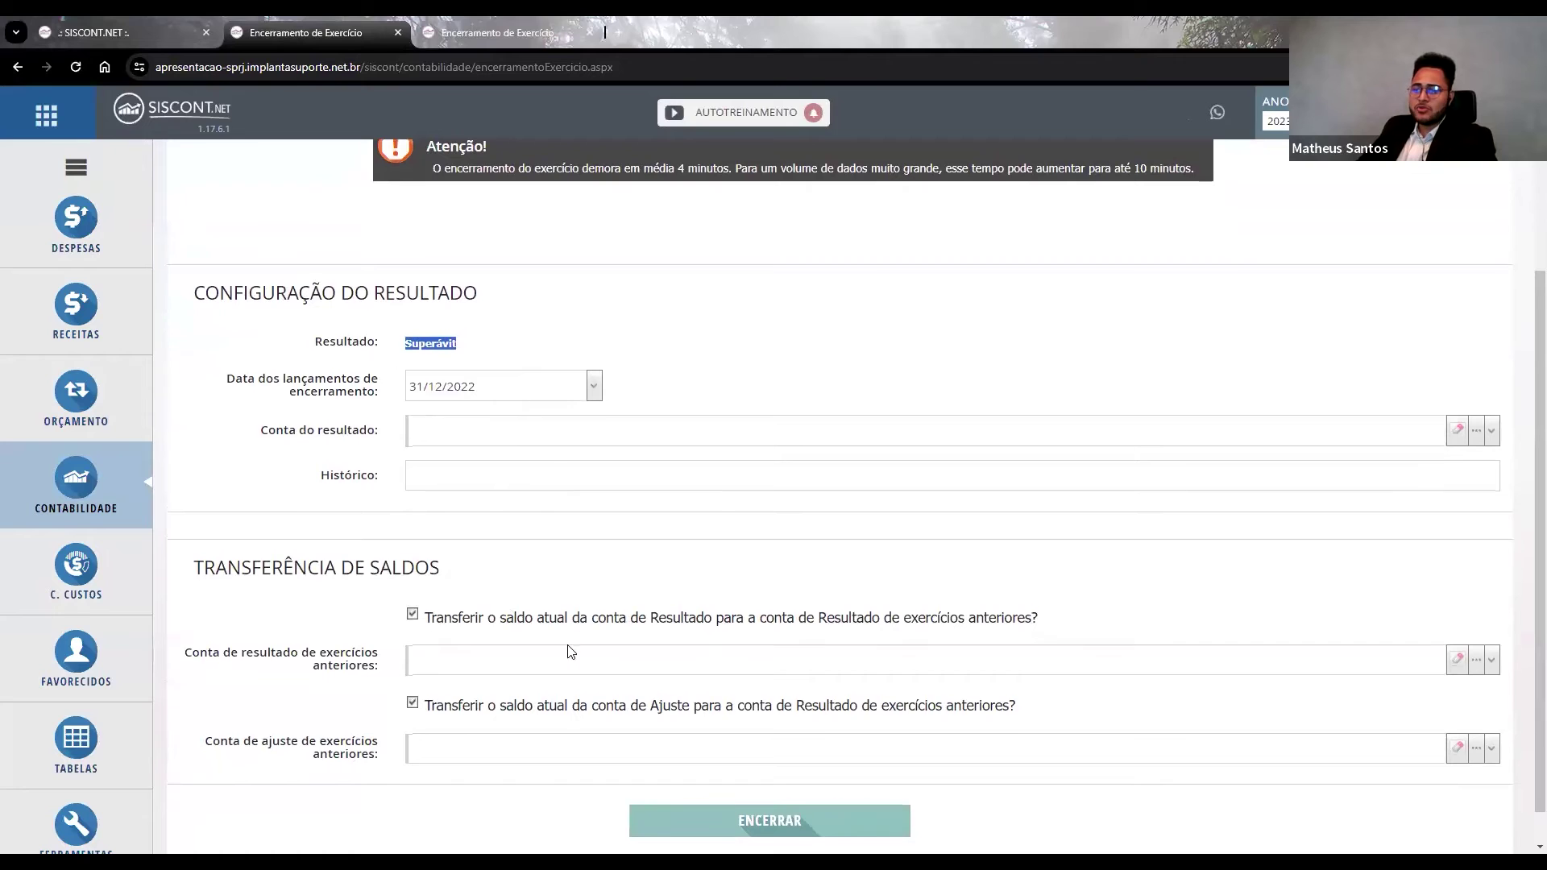
{"action": "scroll", "coordinate": [564, 565], "scroll_direction": "down", "scroll_amount": 1}
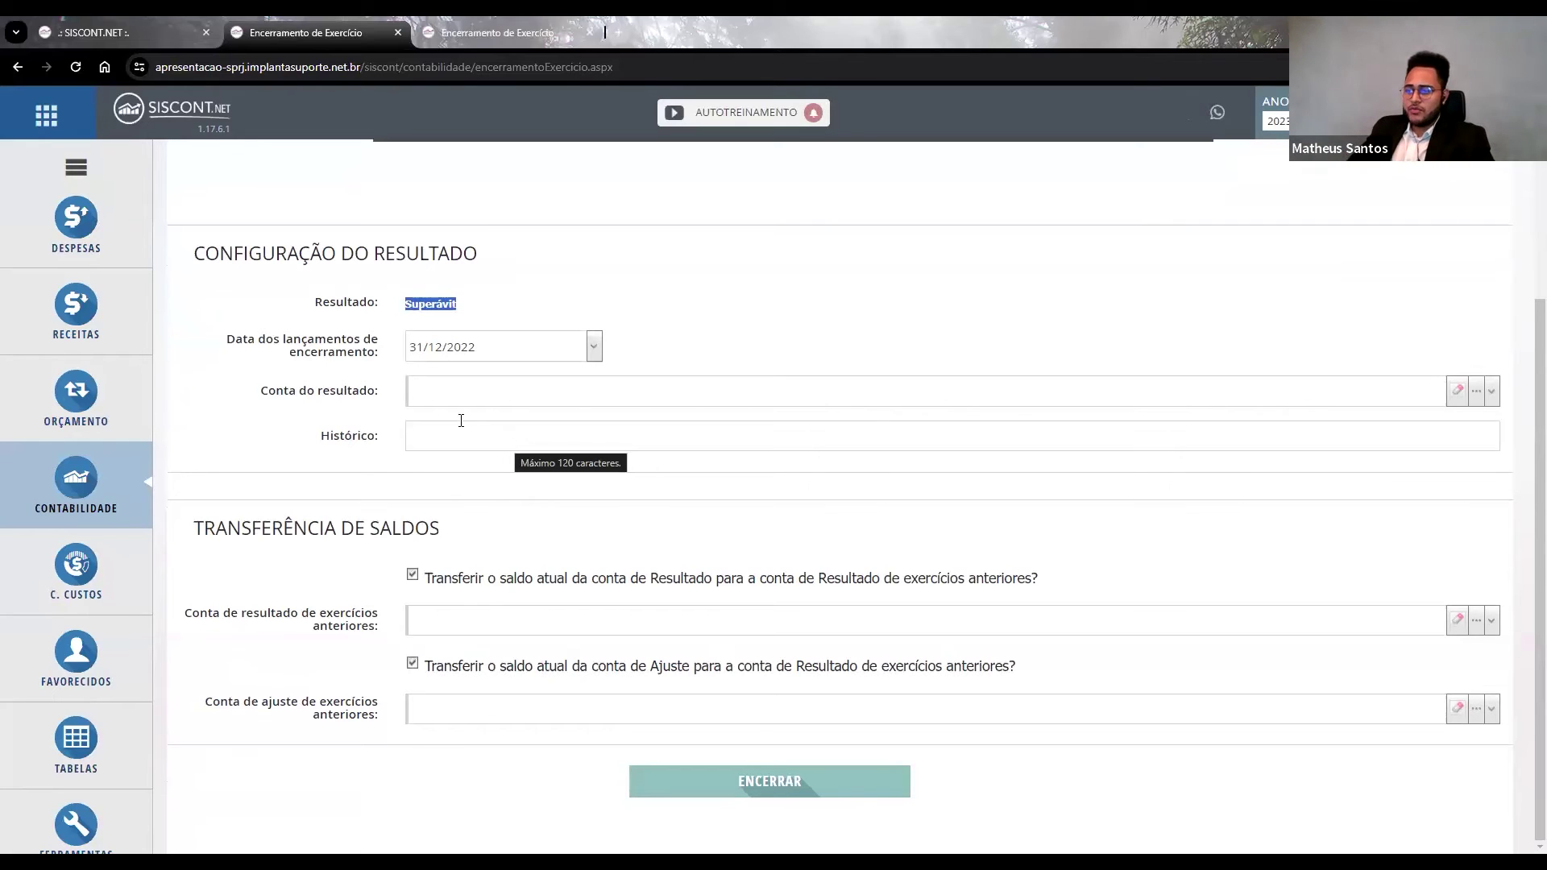
Set the result account to 2.3.7.1.1.01 - Superávits ou Déficits do Exercício and enter "Encerramento de exercício" as the Histórico.
{"action": "left_click", "coordinate": [442, 394]}
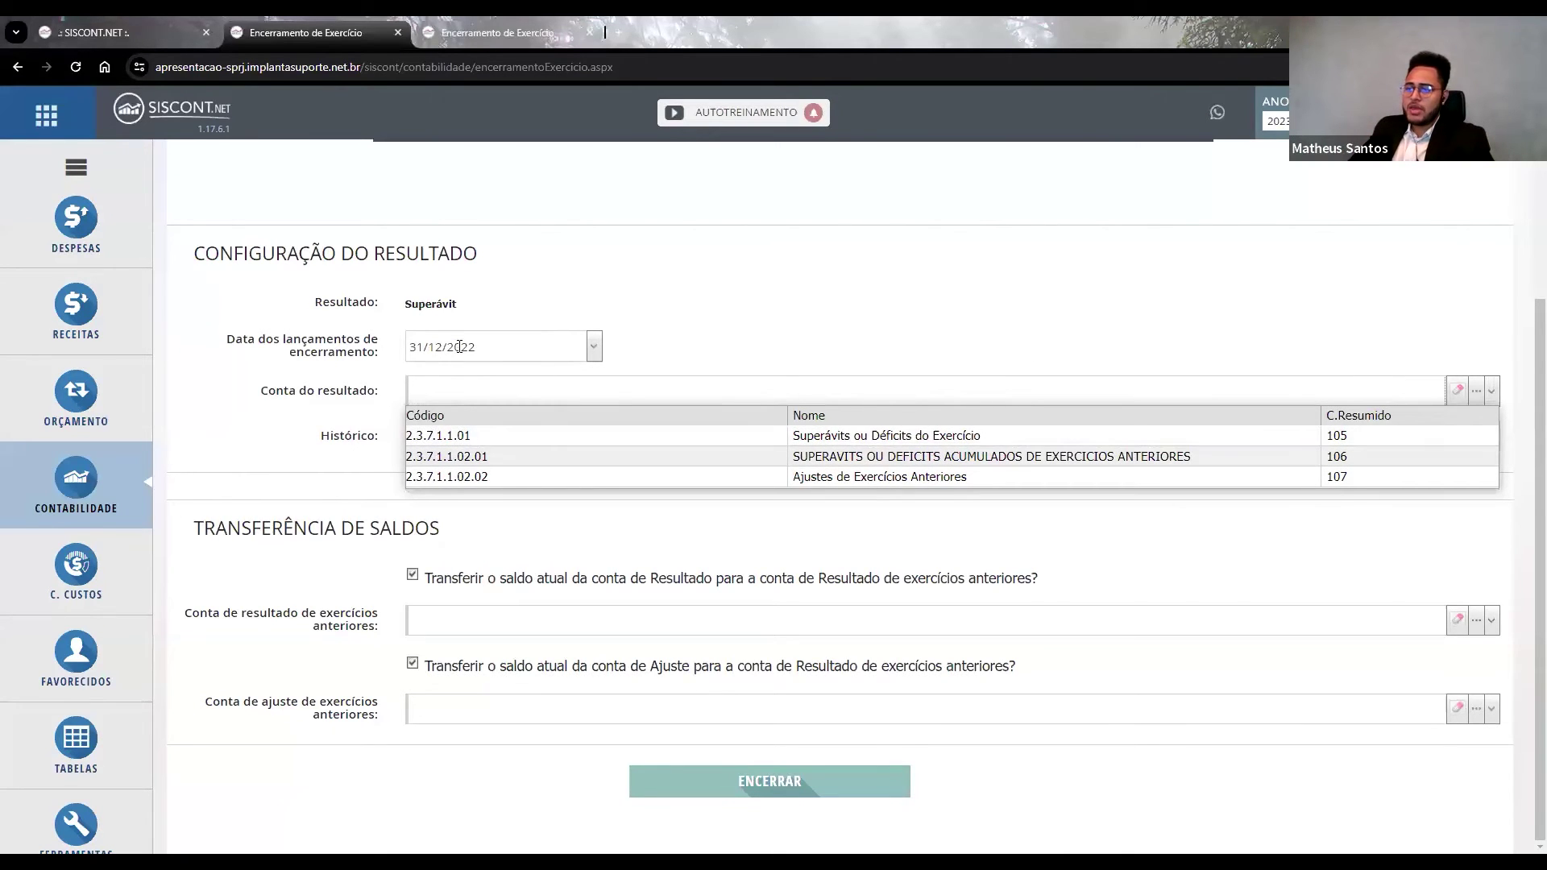
{"action": "left_click", "coordinate": [674, 435]}
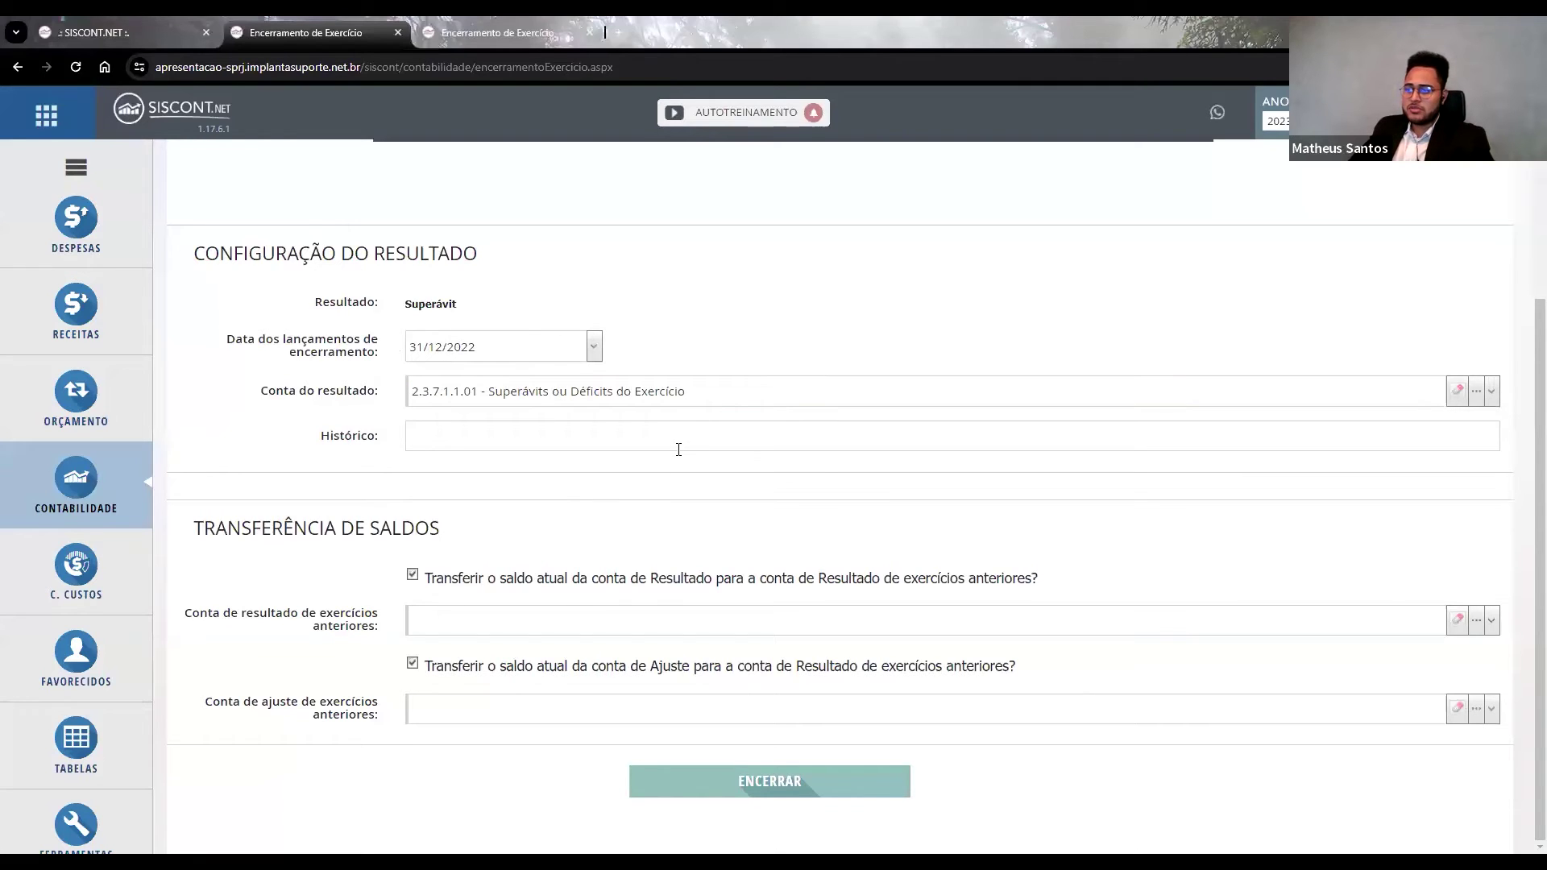
{"action": "left_click", "coordinate": [435, 427]}
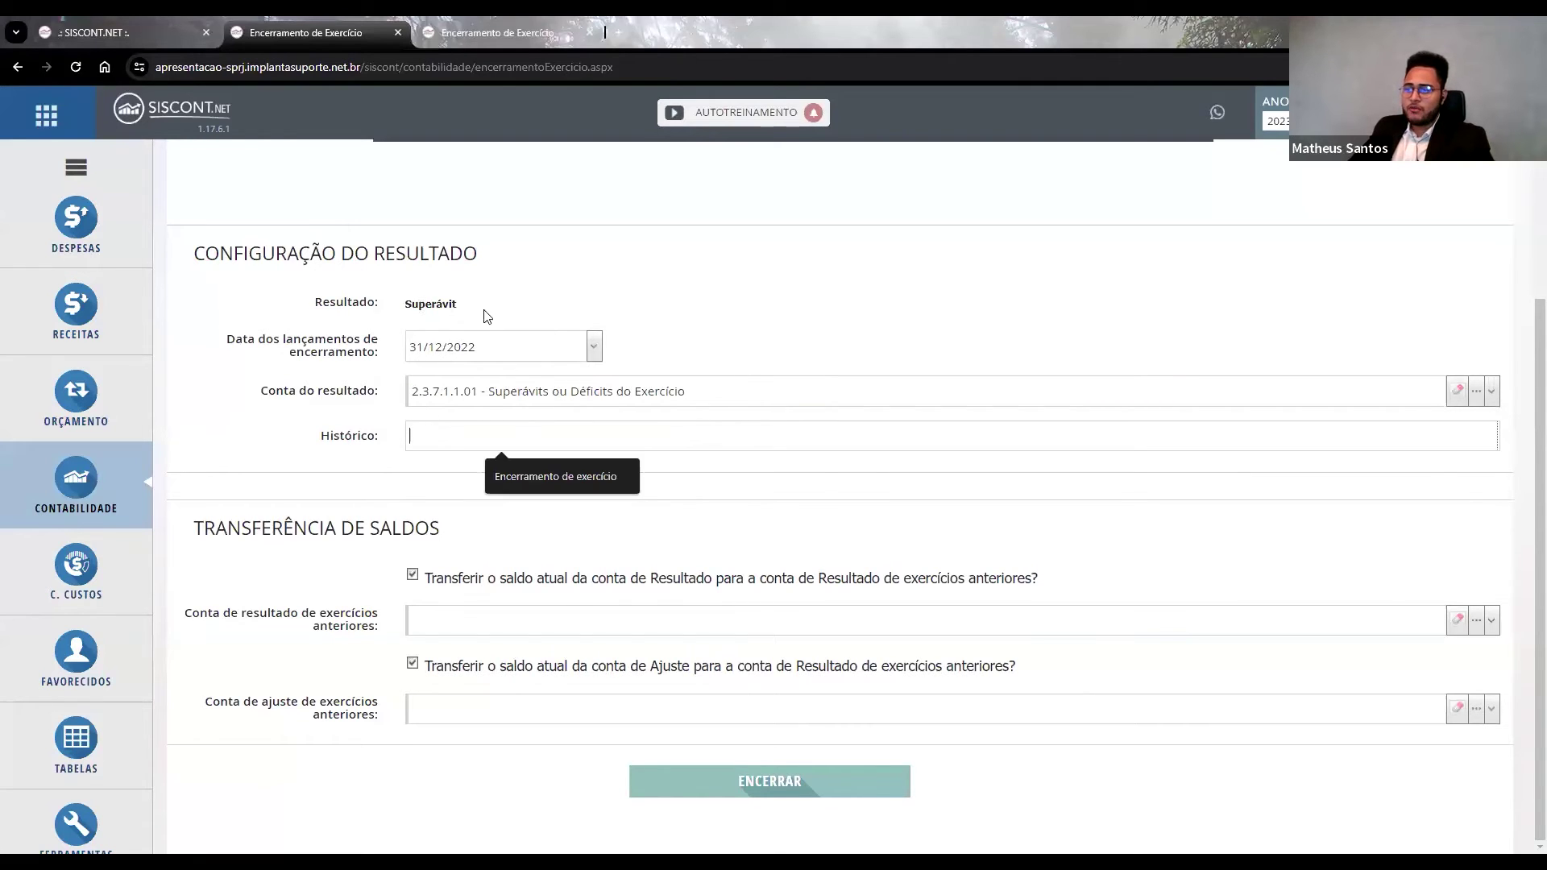
{"action": "left_click", "coordinate": [553, 474]}
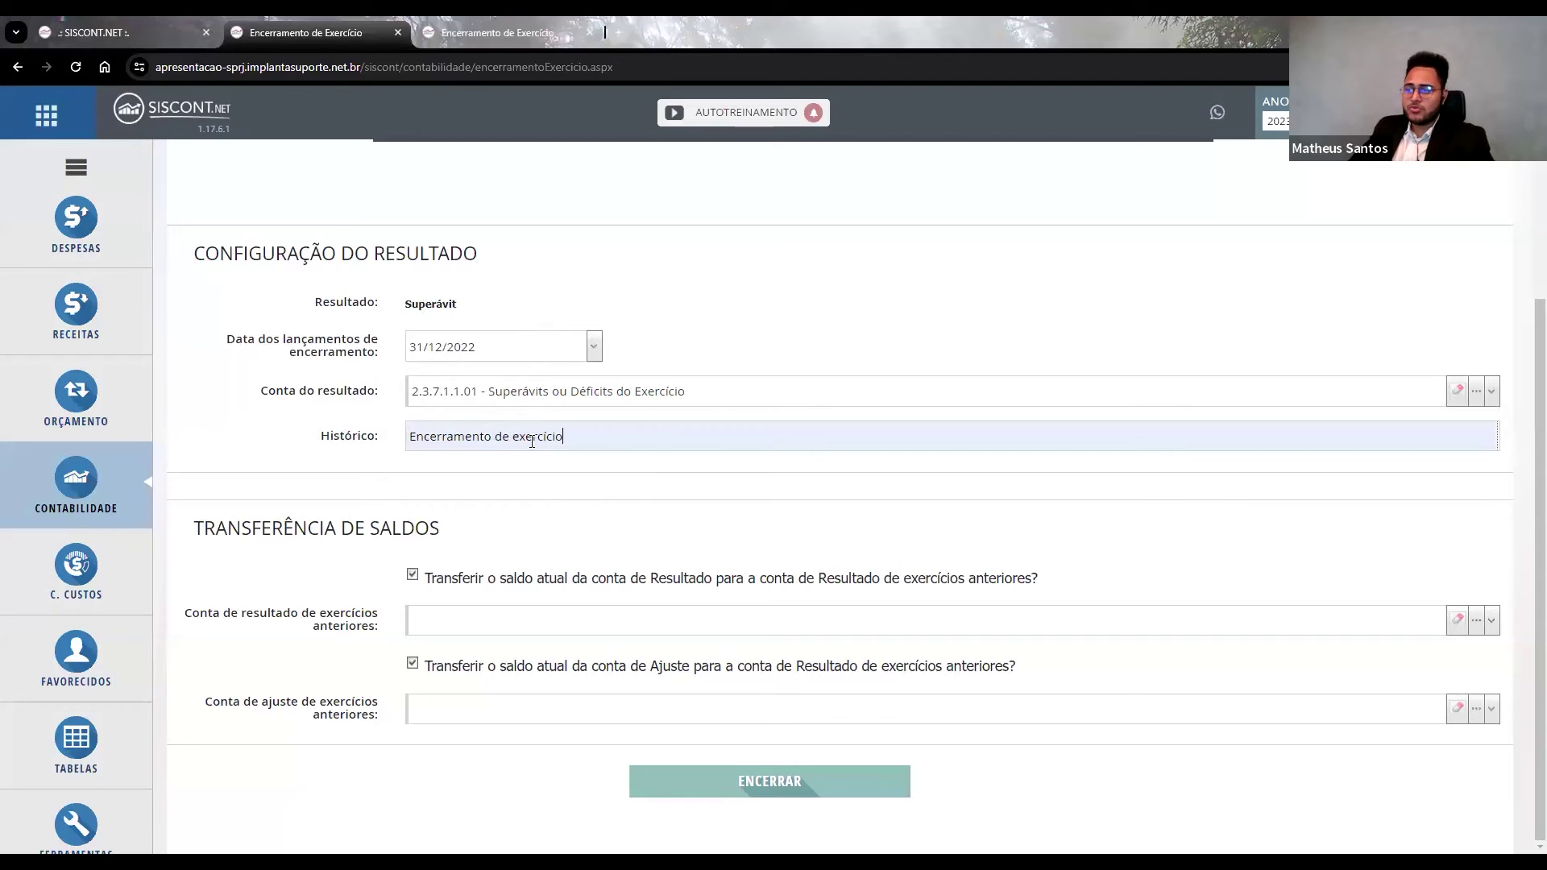
{"action": "type", "text": "mdmd"}
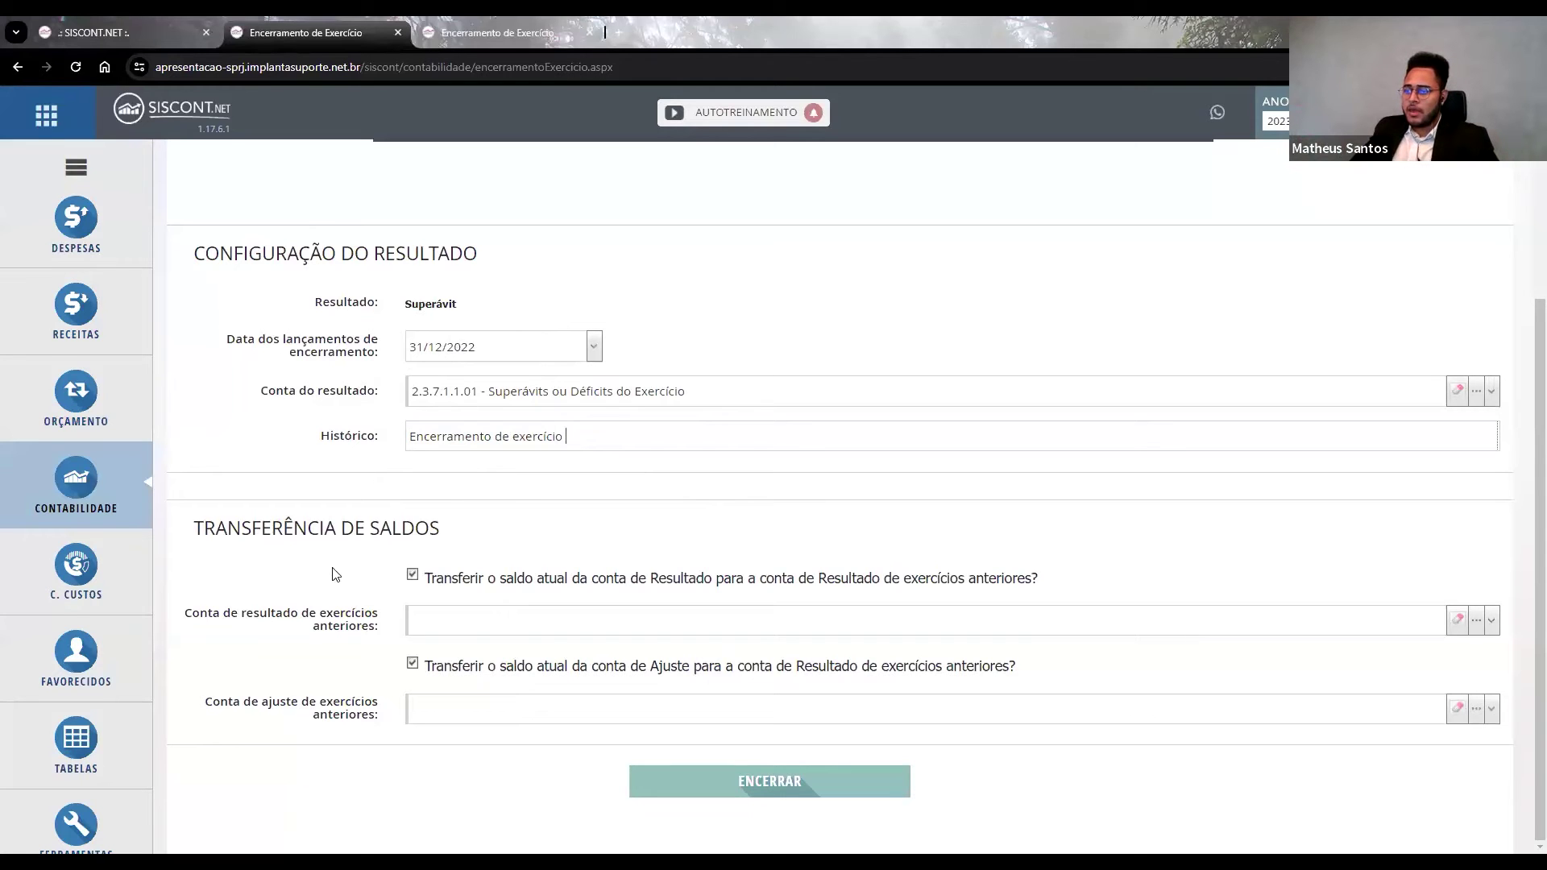
Under Transferência de Saldos, disable transferring the Resultado account's current balance to the prior-year result account.
{"action": "left_click_drag", "start_coordinate": [190, 534], "coordinate": [365, 533]}
{"action": "left_click", "coordinate": [576, 556]}
{"action": "triple_click", "coordinate": [440, 532]}
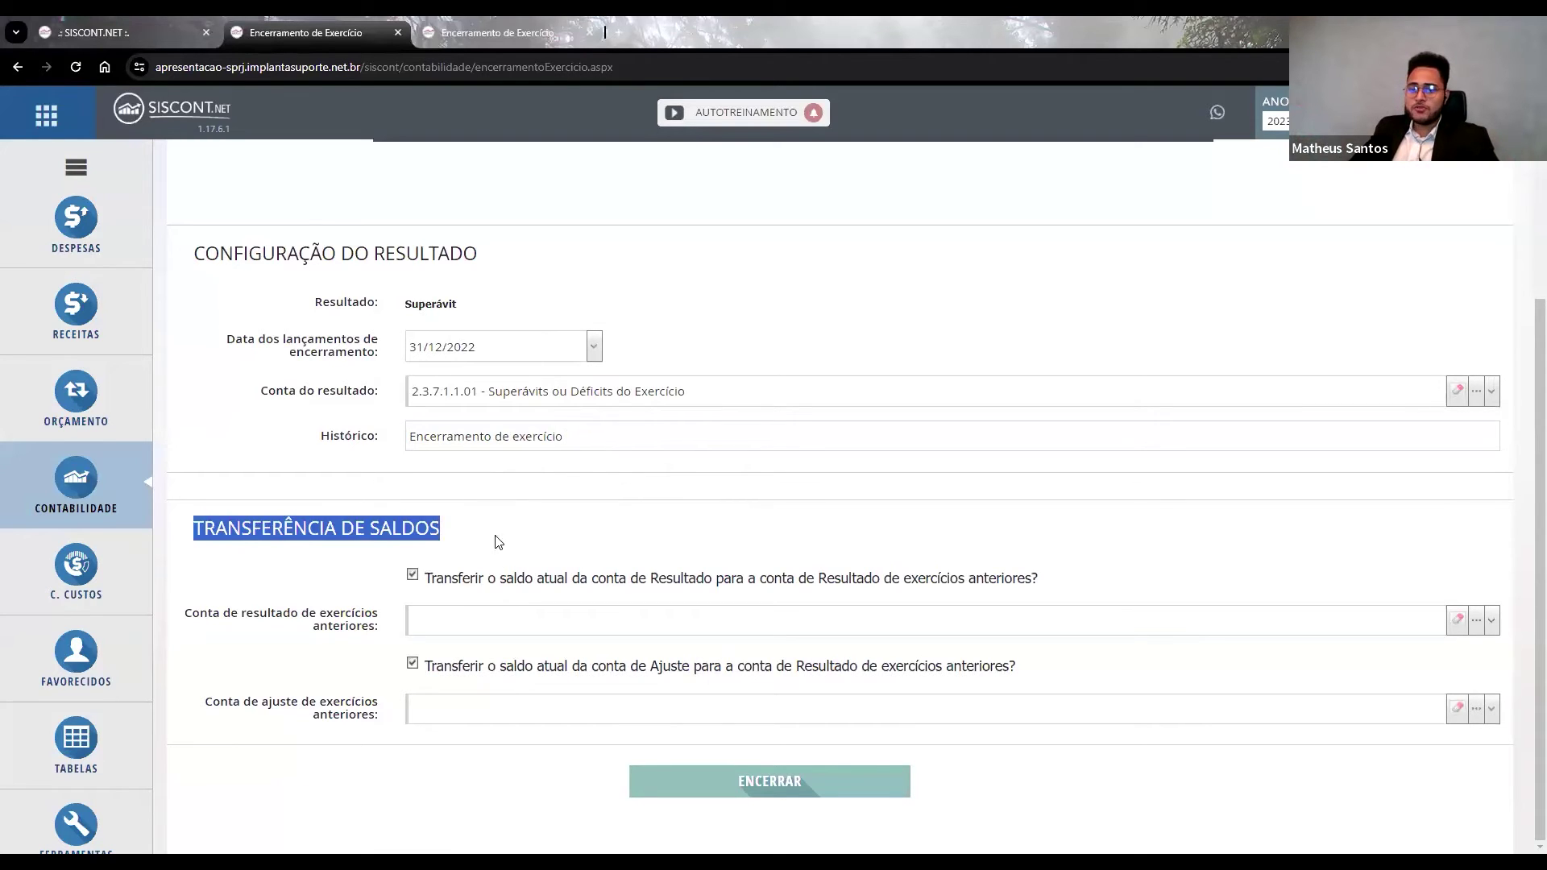
{"action": "left_click", "coordinate": [465, 520]}
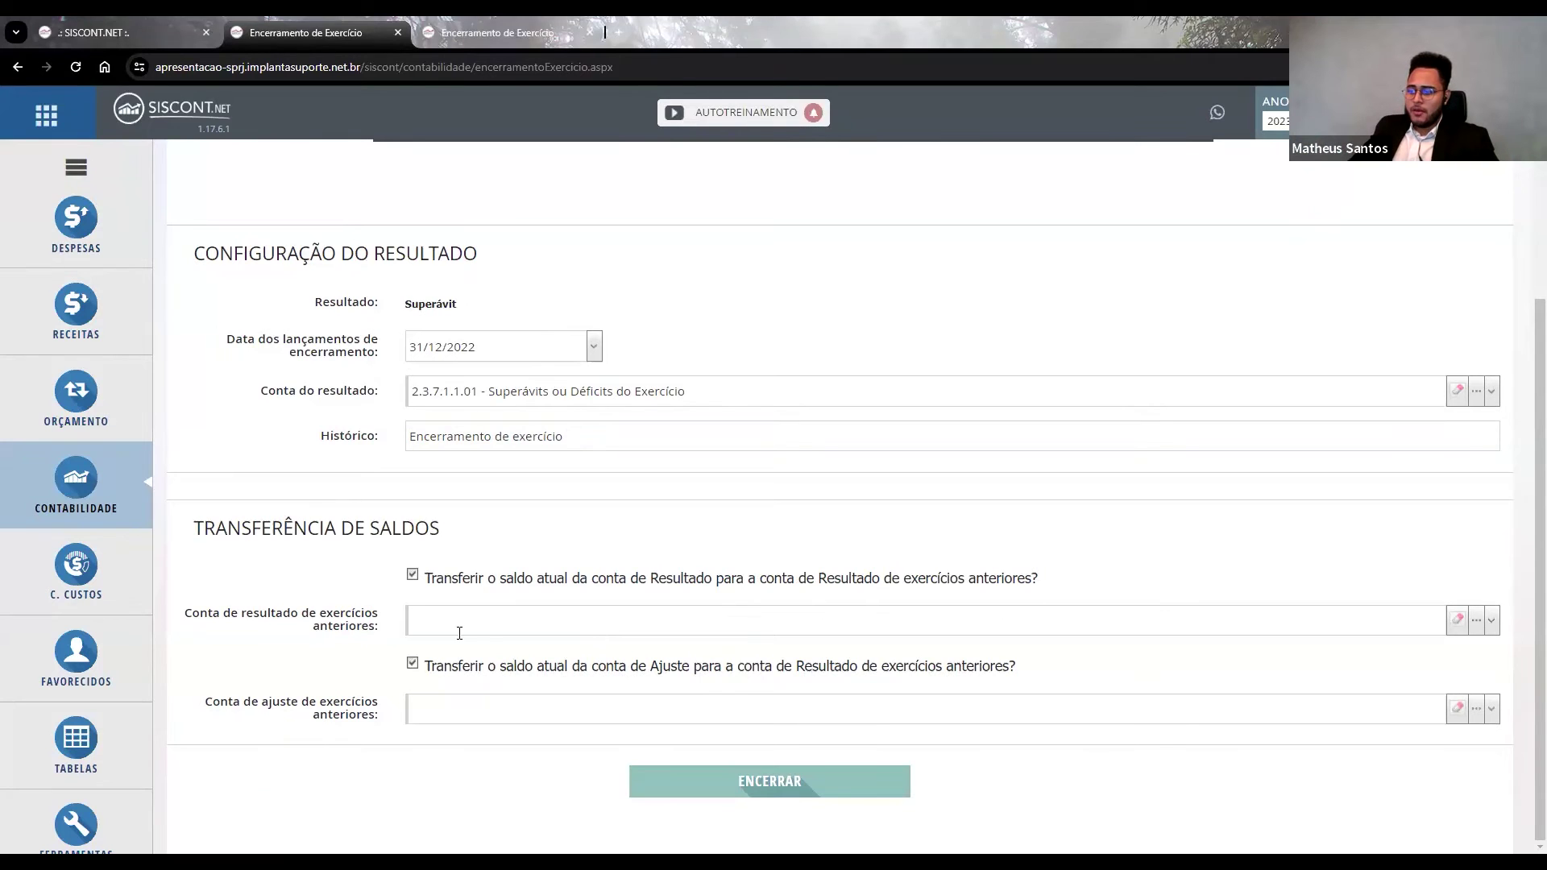
{"action": "left_click", "coordinate": [415, 575]}
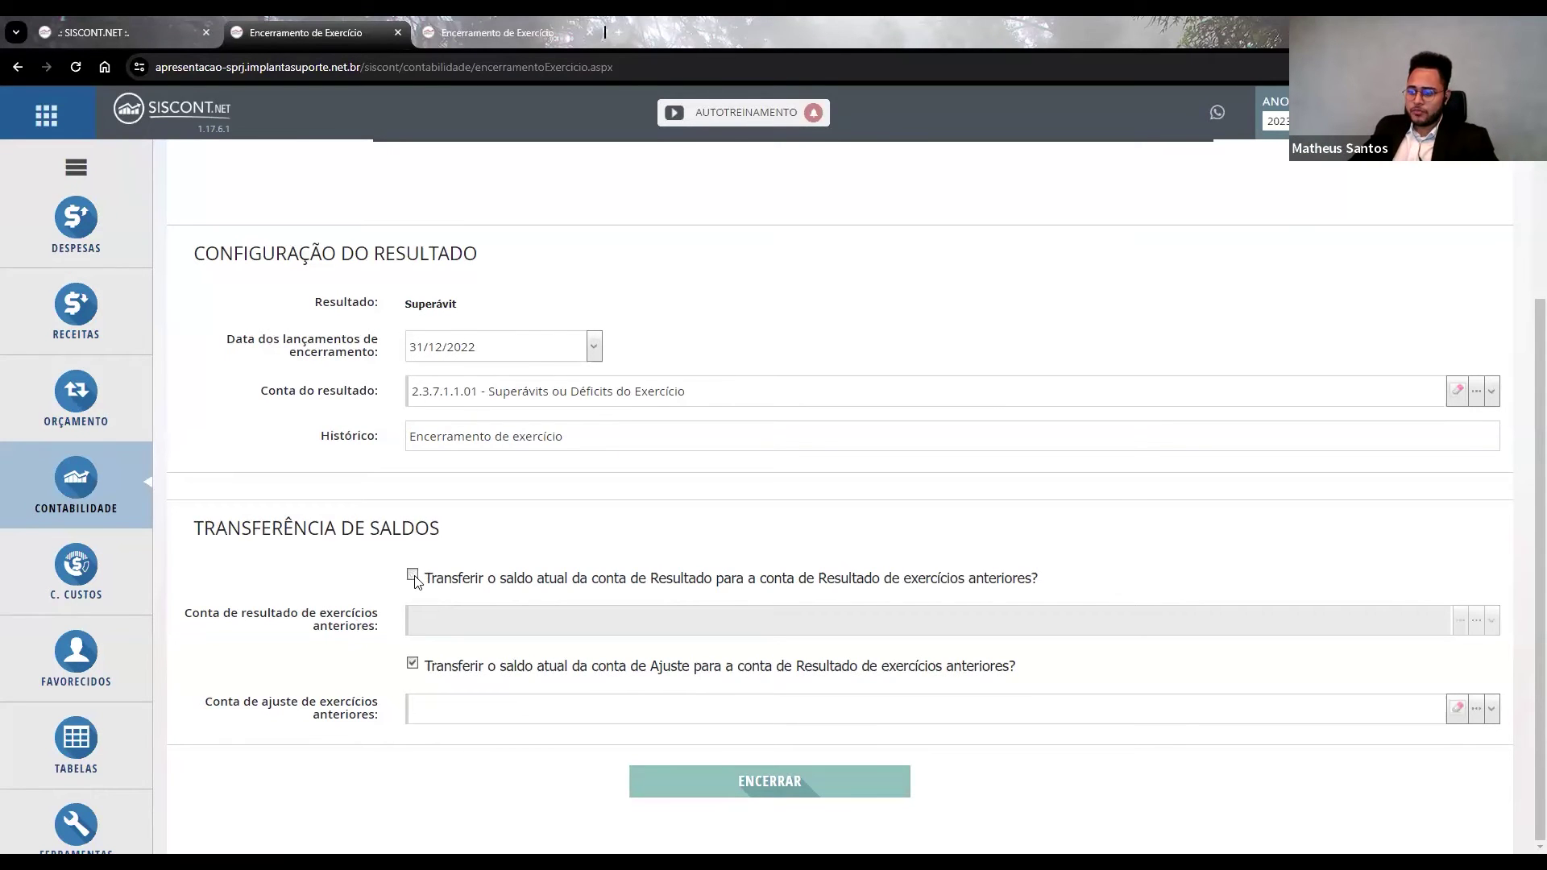
{"action": "left_click", "coordinate": [413, 664]}
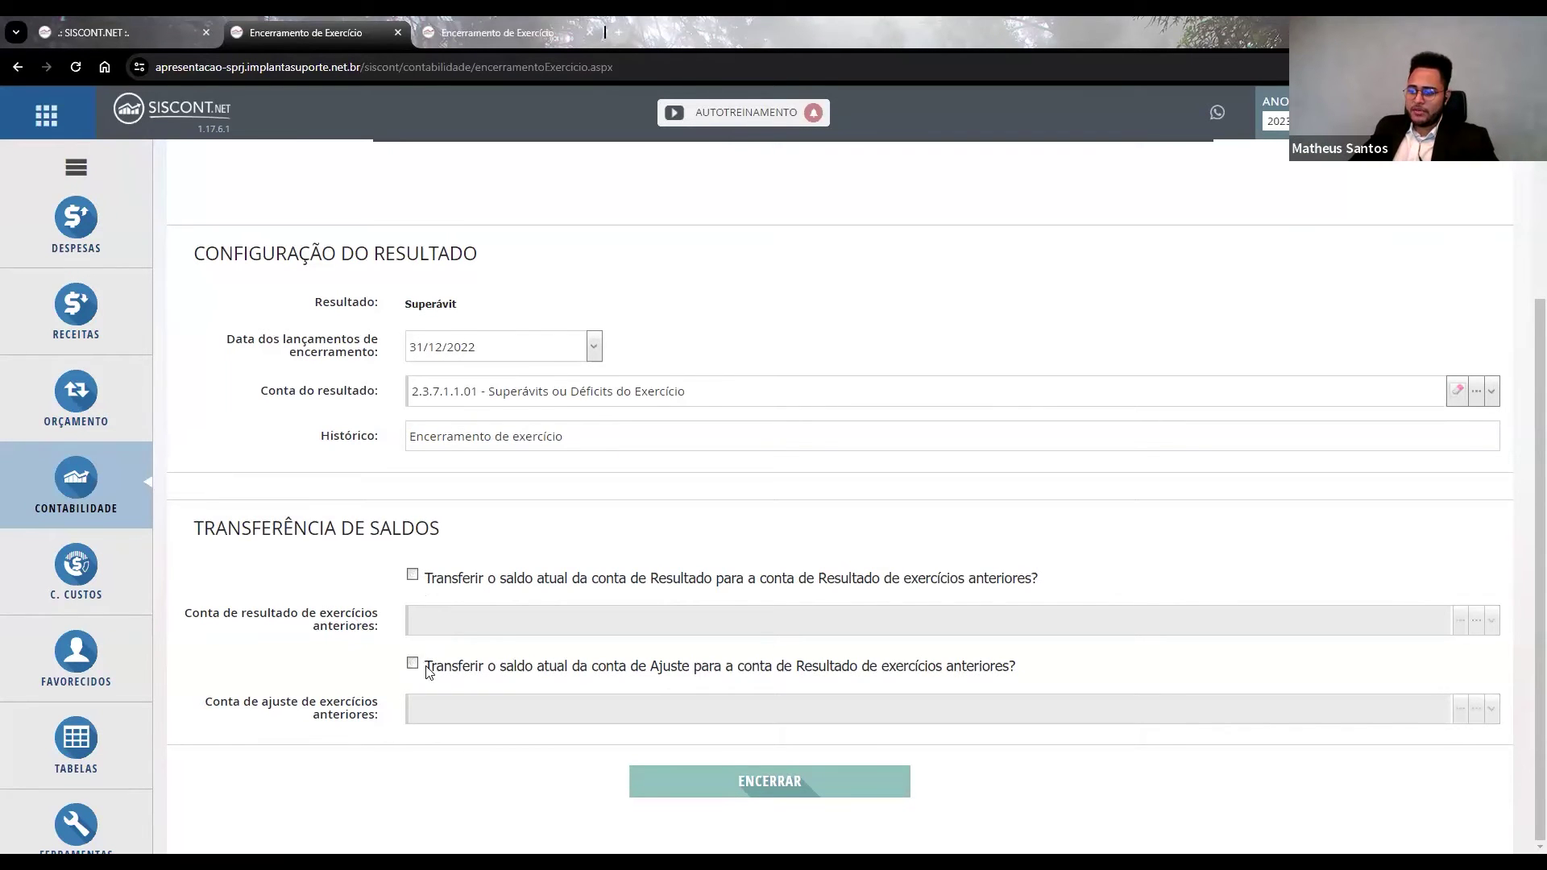
{"action": "left_click", "coordinate": [413, 663]}
{"action": "left_click", "coordinate": [413, 575]}
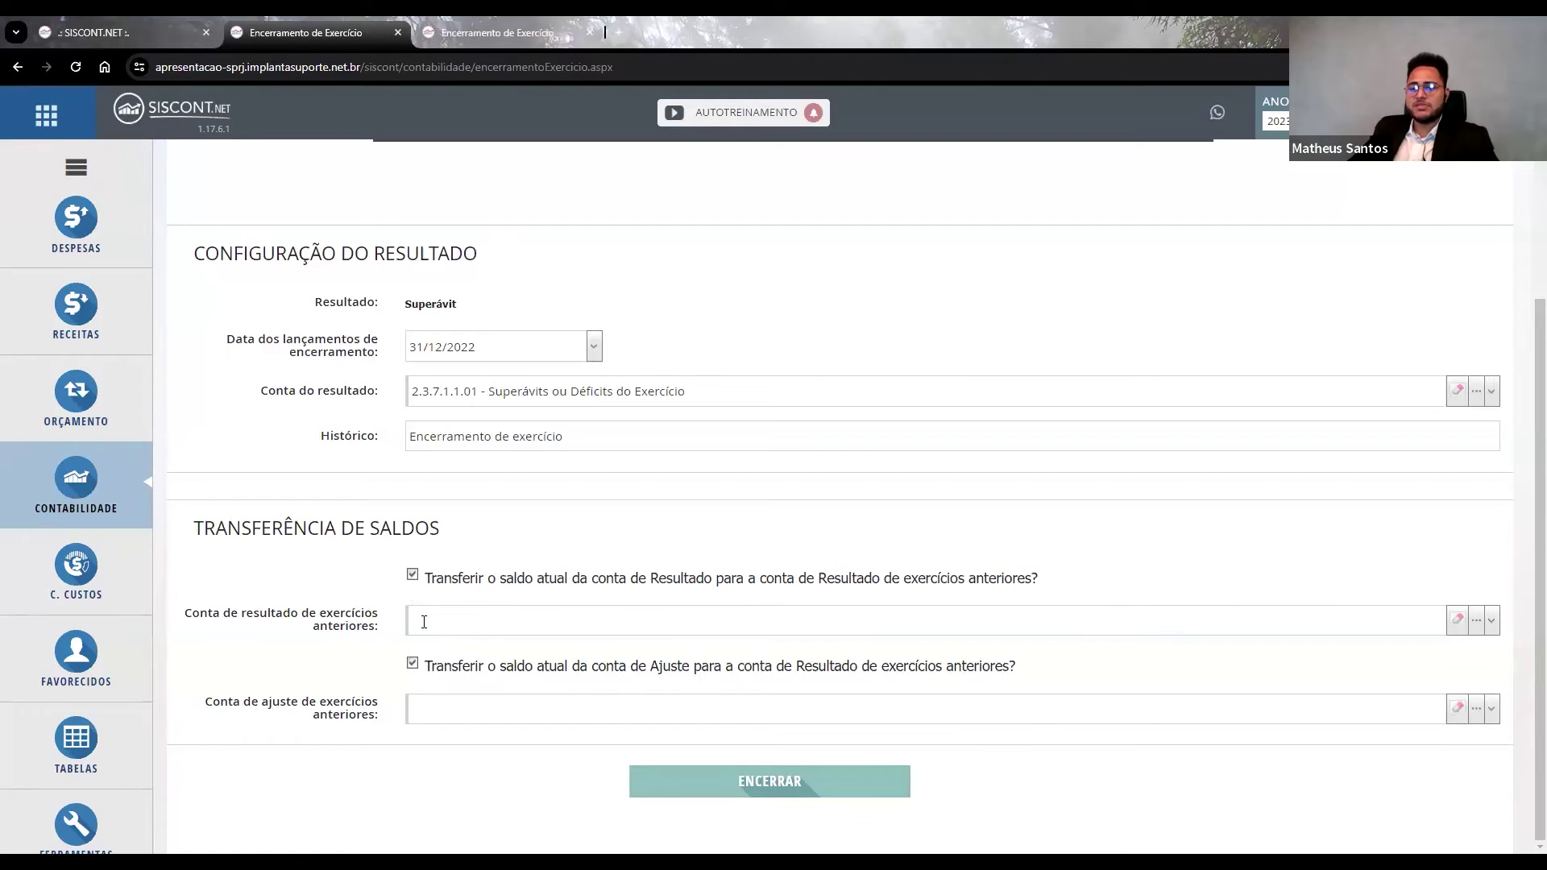
{"action": "left_click", "coordinate": [461, 627]}
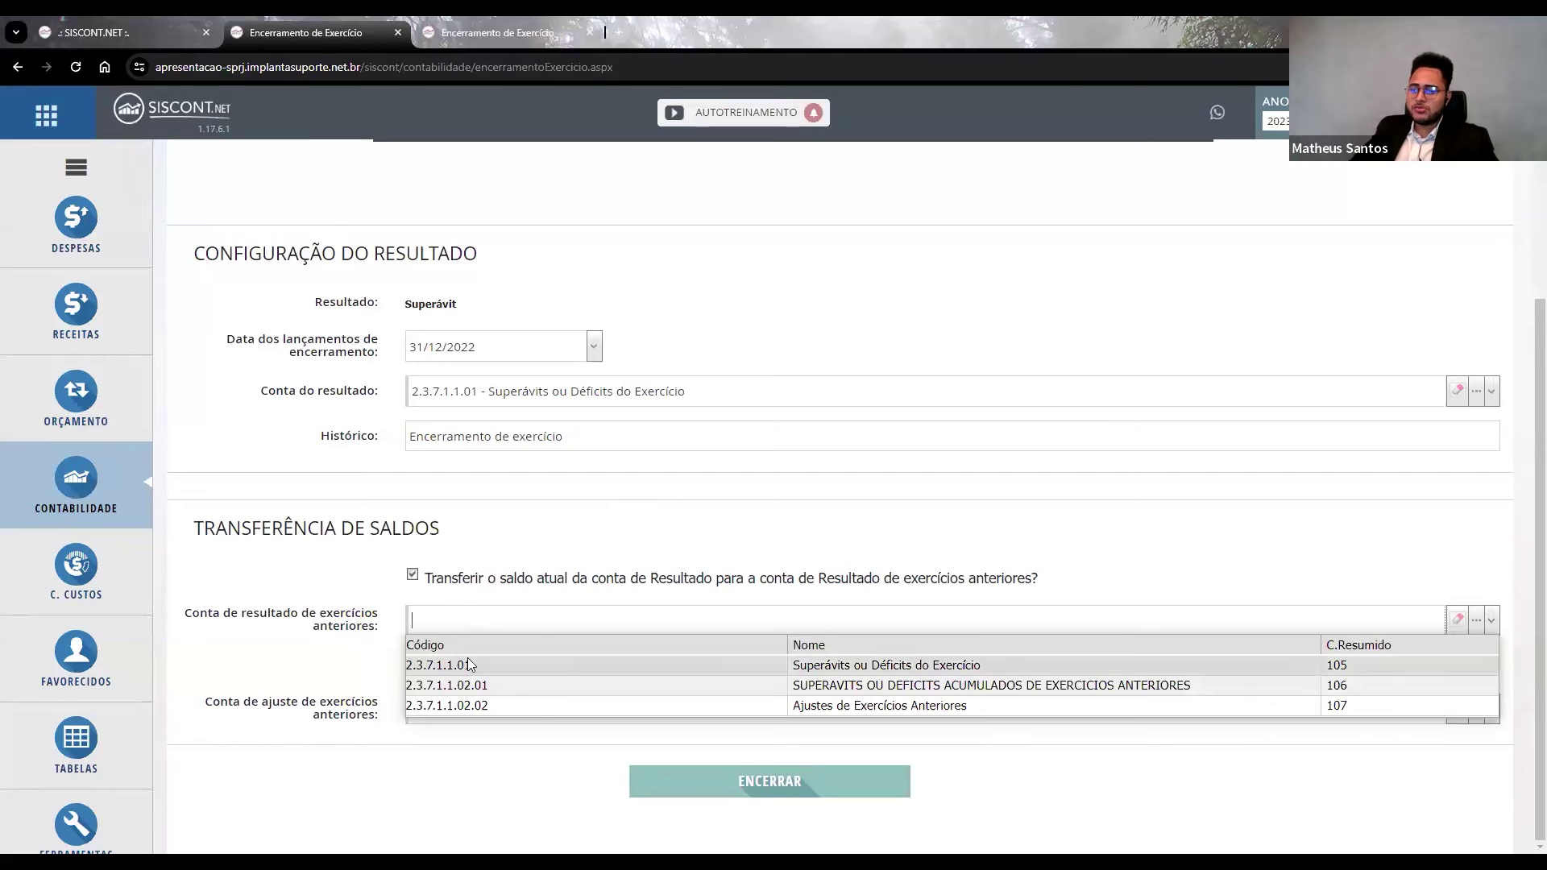
{"action": "left_click", "coordinate": [455, 574]}
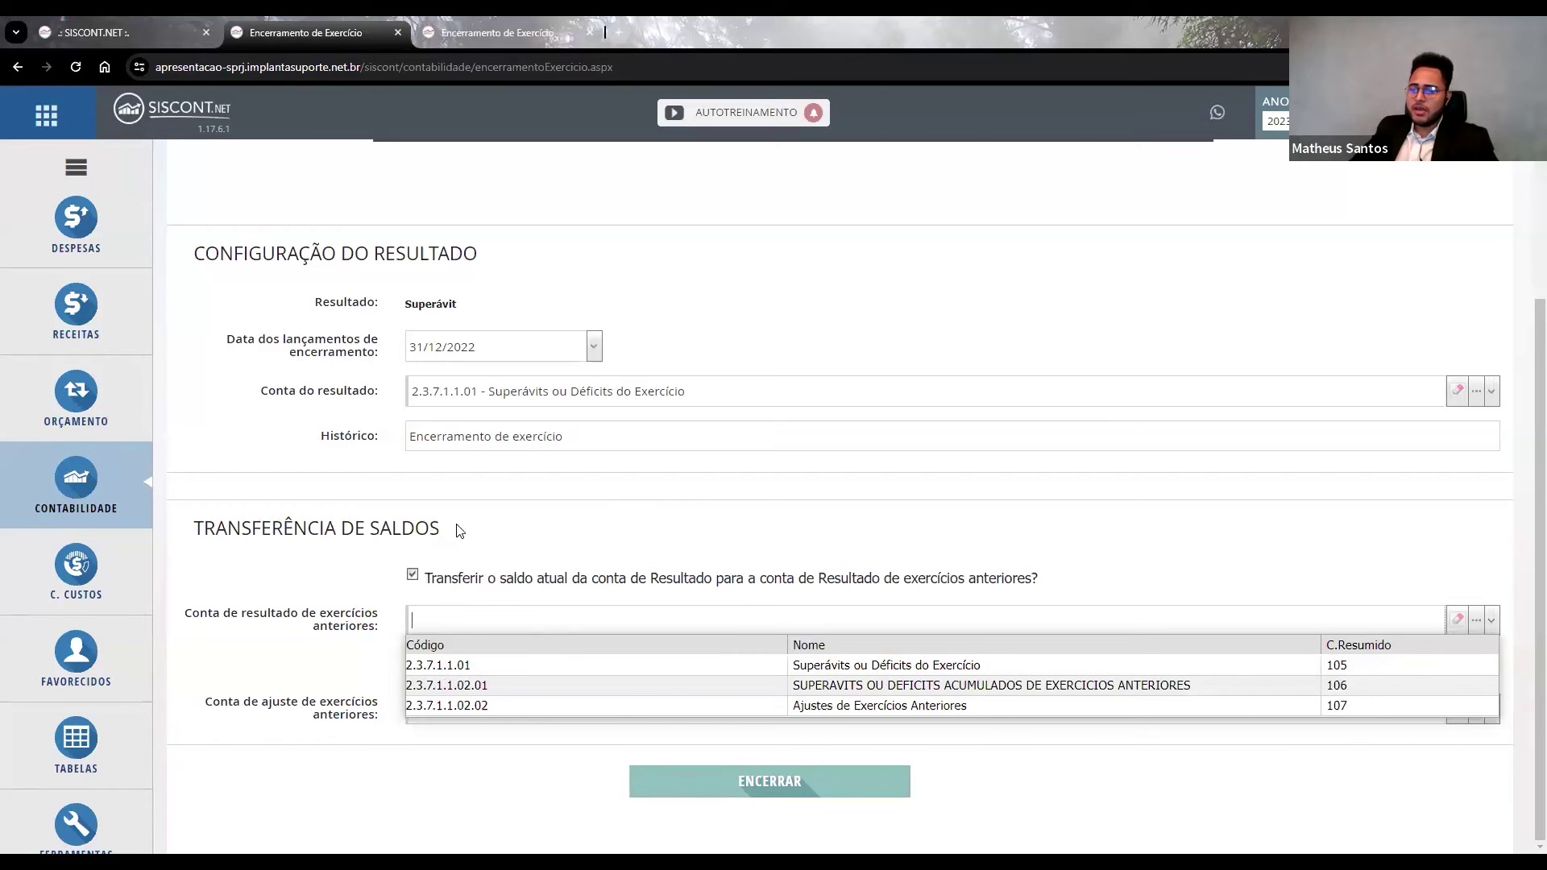
{"action": "left_click", "coordinate": [413, 575]}
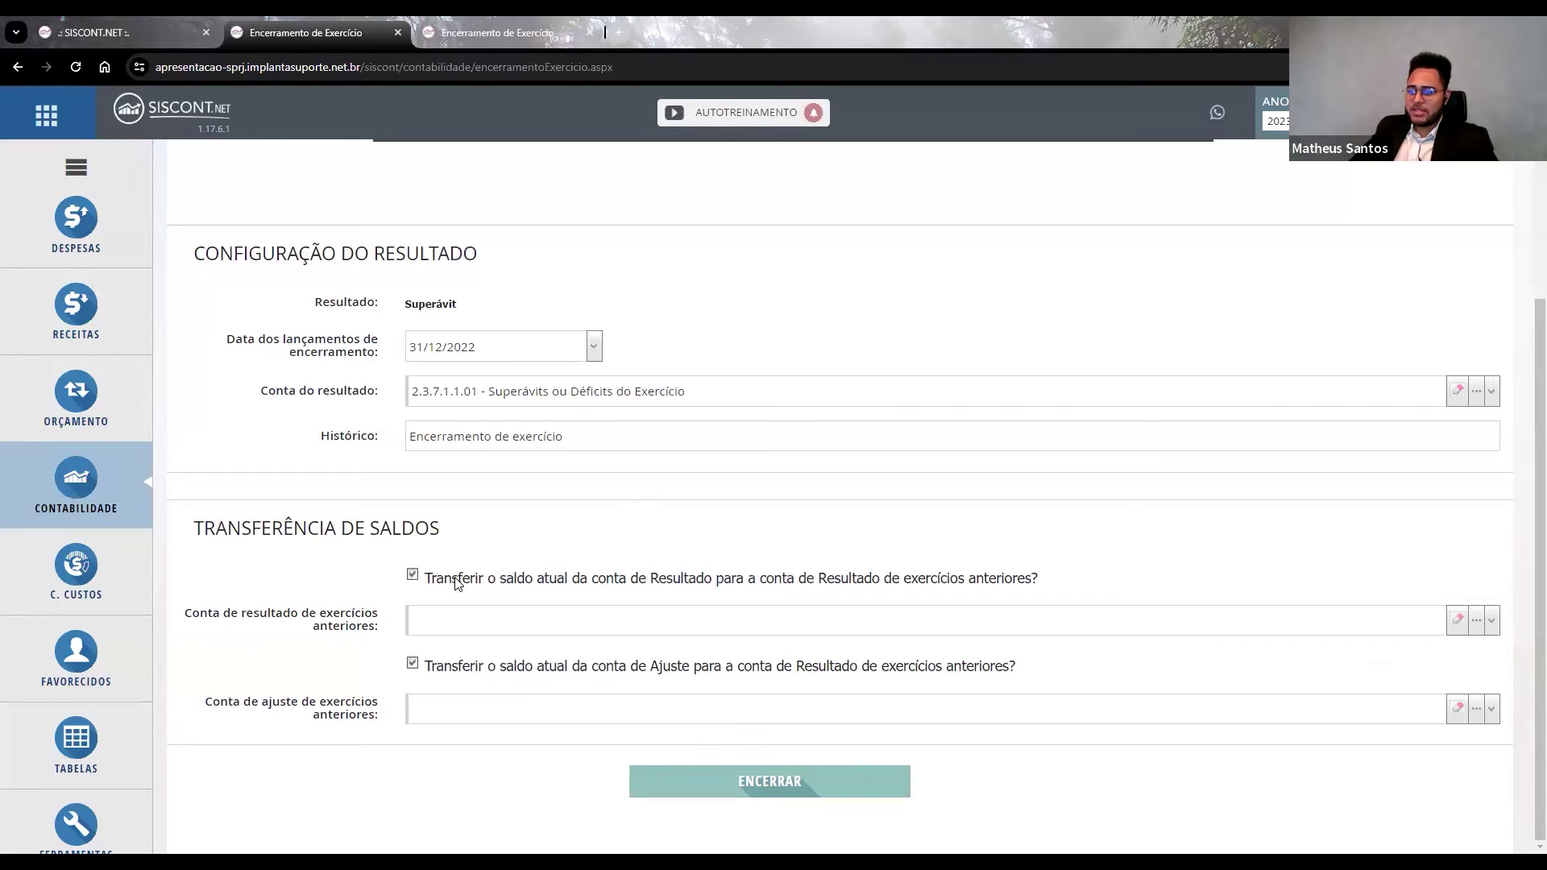
{"action": "left_click", "coordinate": [483, 579]}
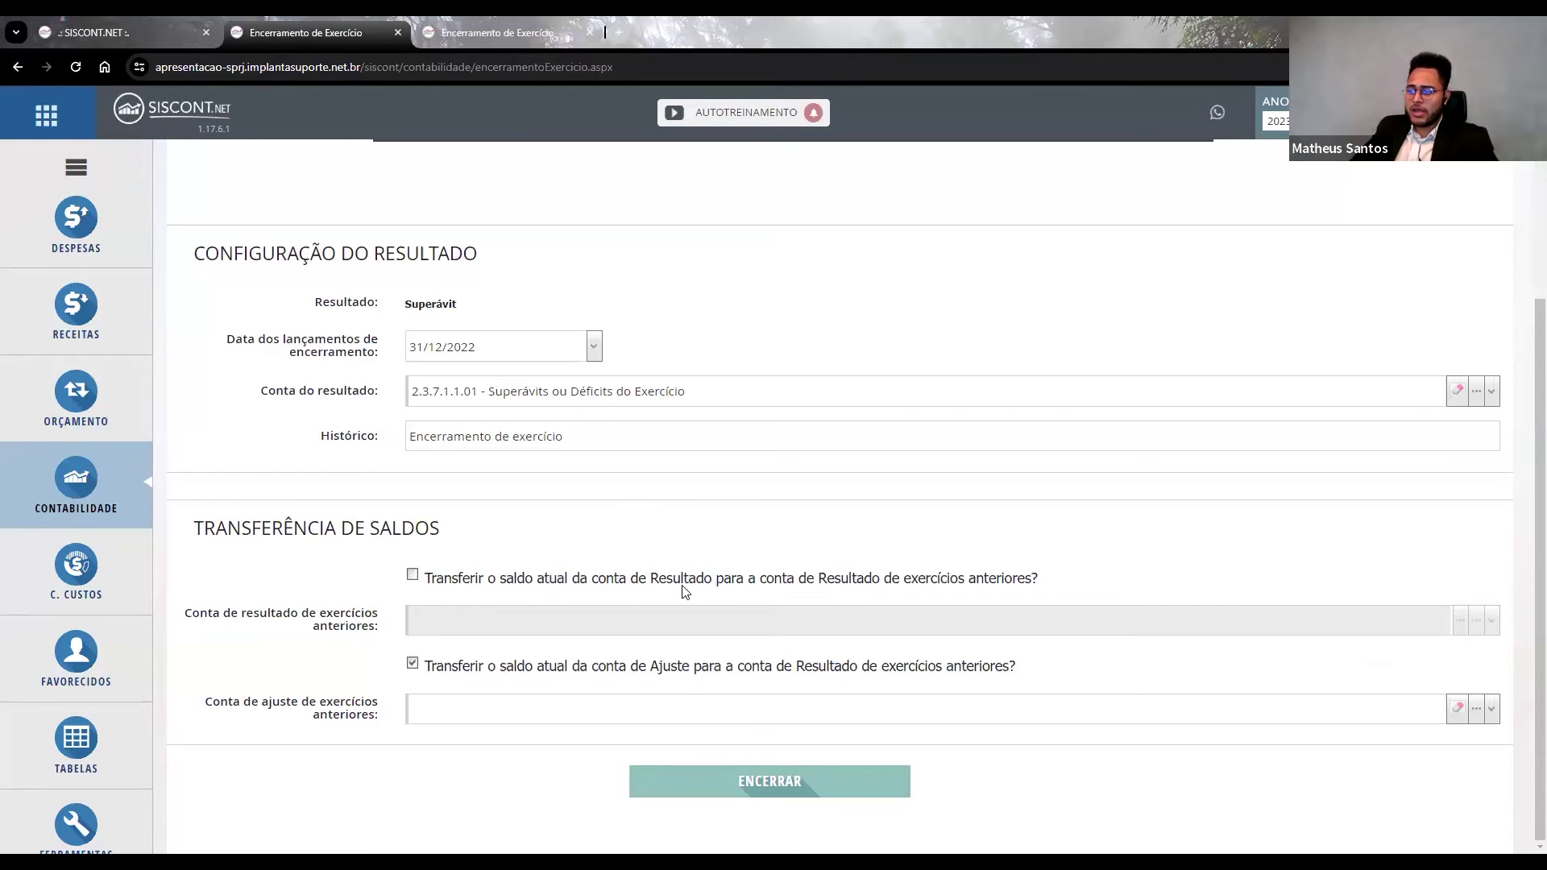
Enable the Resultado balance transfer to account 2.3.7.1.1.02.01 and set the prior-year adjustment account to 2.3.7.1.1.02.02 - Ajustes de Exercícios Anteriores.
{"action": "left_click", "coordinate": [412, 575]}
{"action": "left_click", "coordinate": [451, 621]}
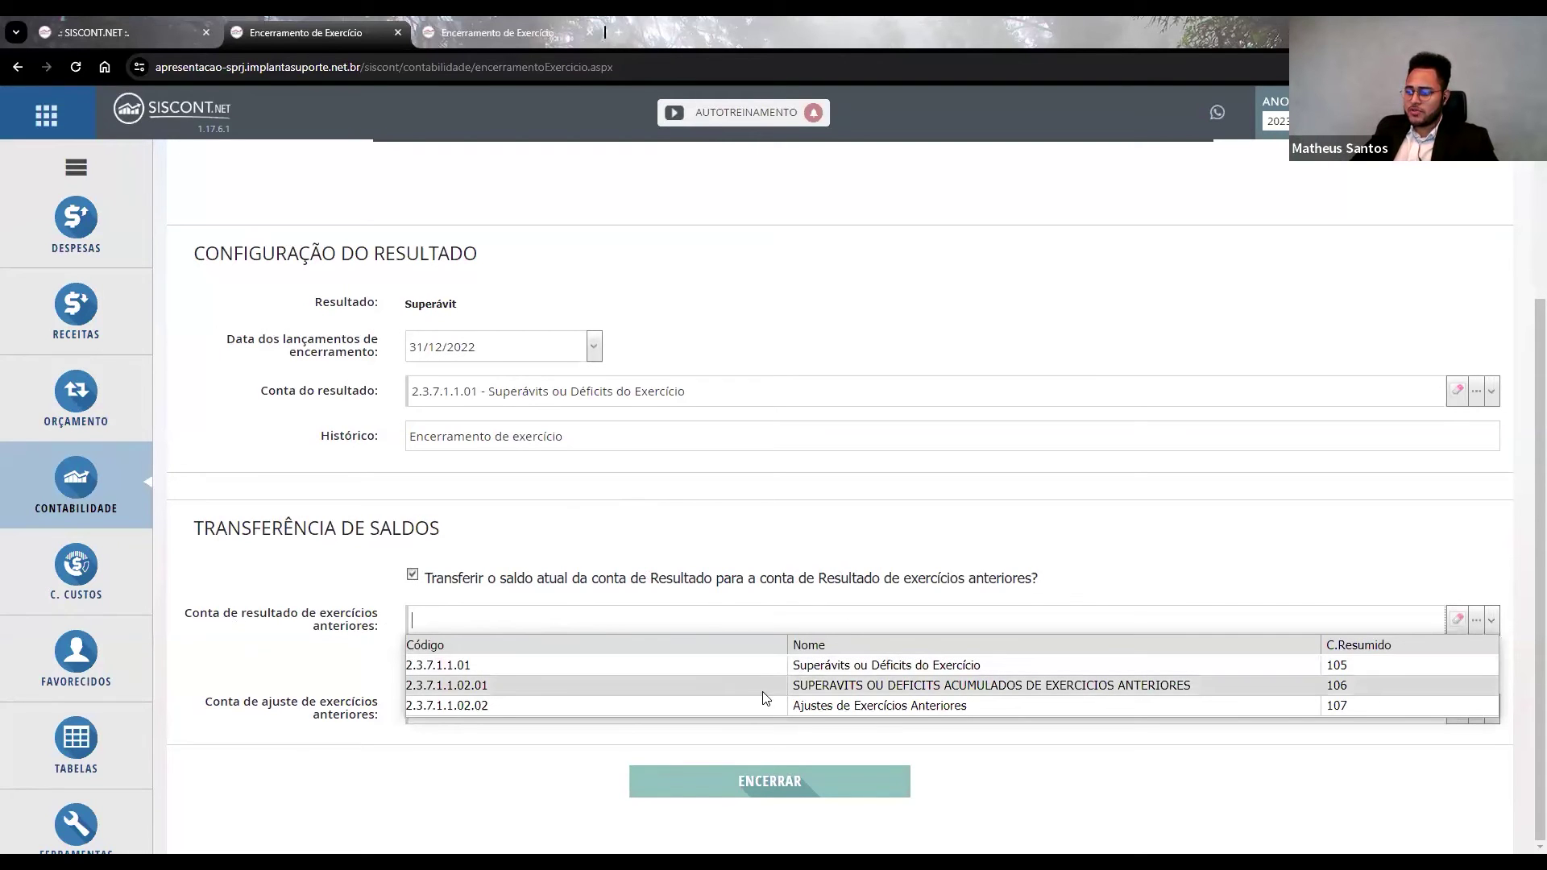
{"action": "left_click", "coordinate": [1039, 685]}
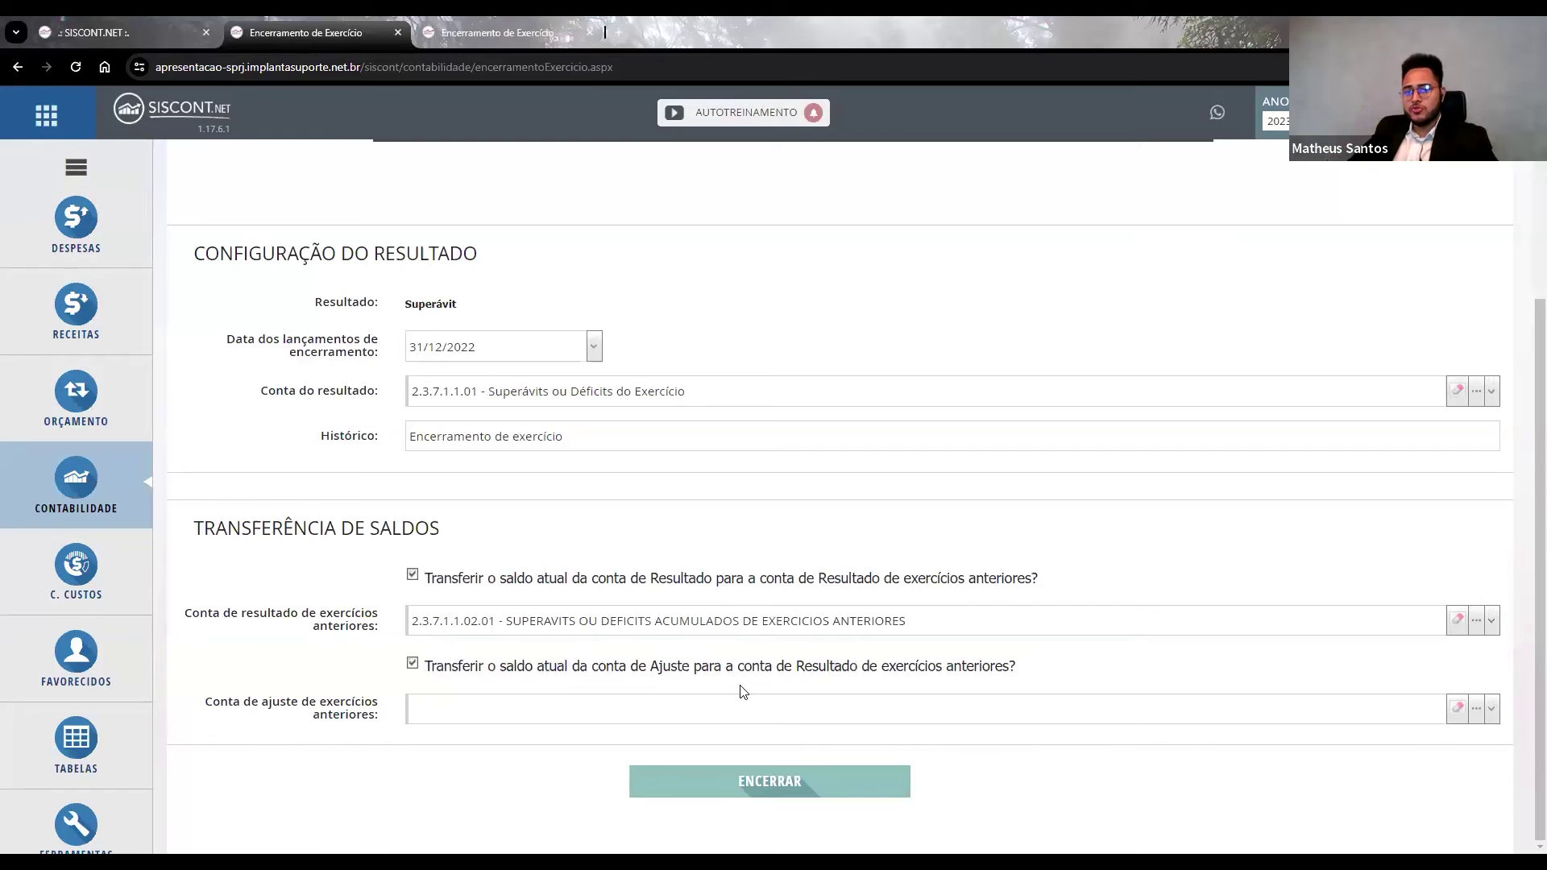
{"action": "left_click", "coordinate": [422, 710]}
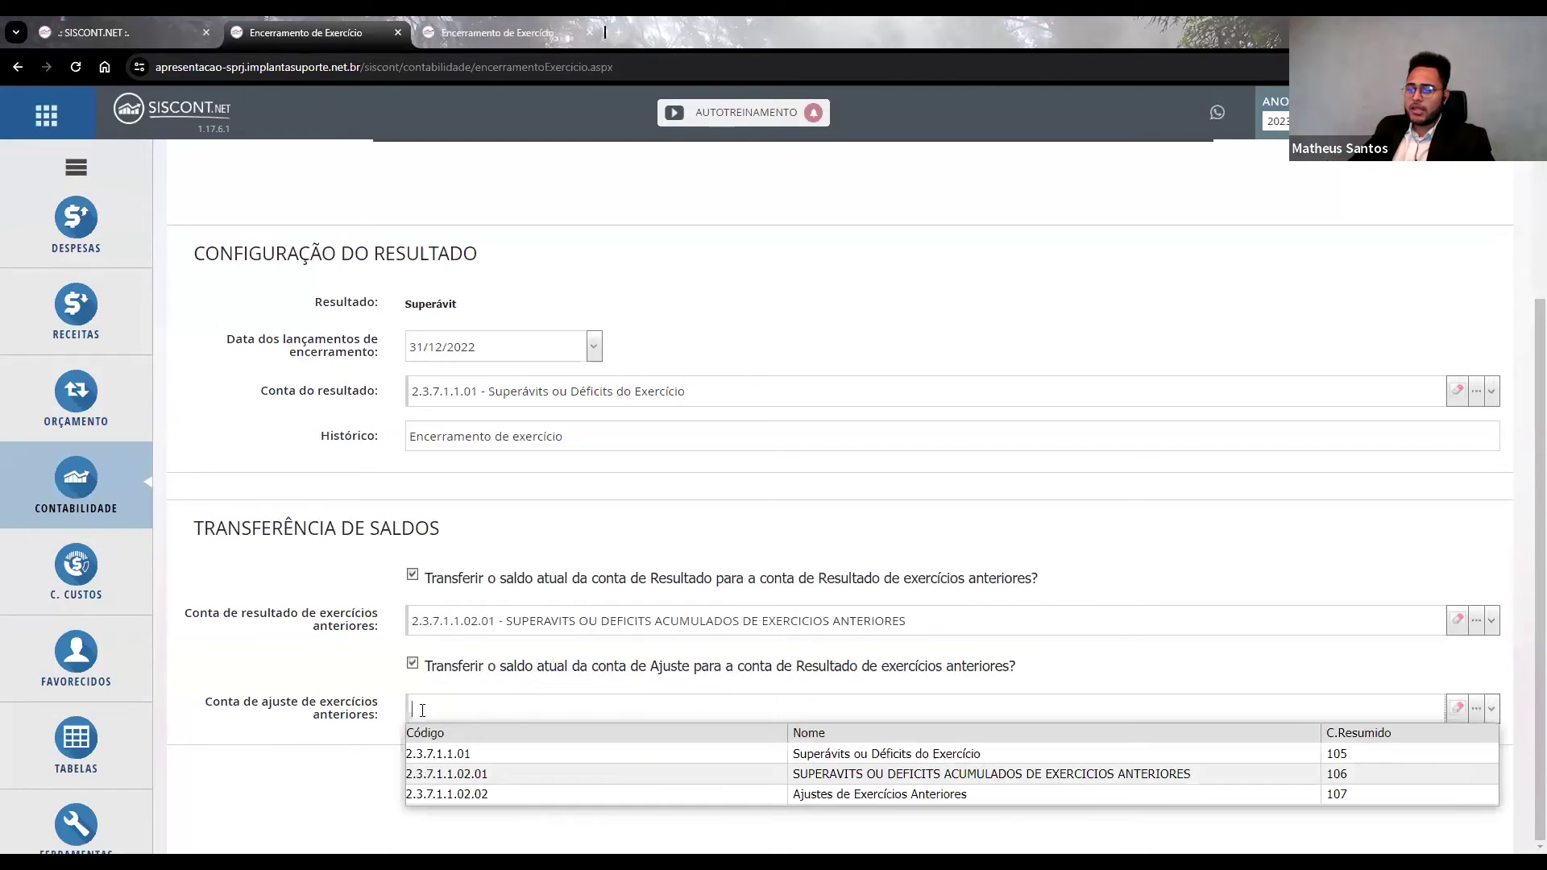
{"action": "left_click", "coordinate": [486, 794]}
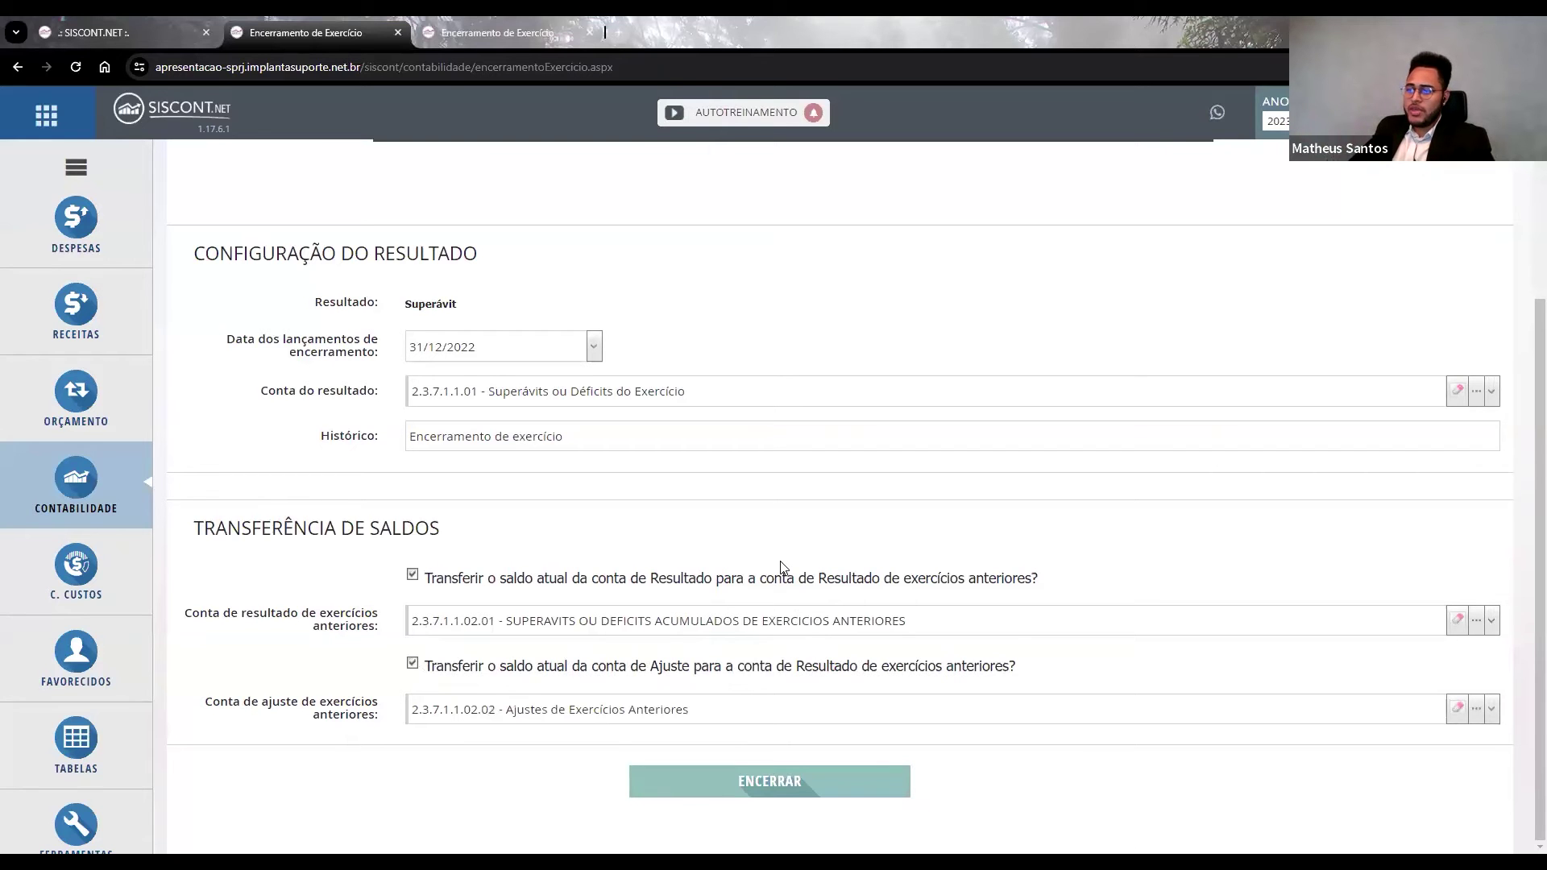
Review the configured accounts and the closing-duration notice, and try to run the 2023 closing.
{"action": "scroll", "coordinate": [538, 519], "scroll_direction": "up", "scroll_amount": 2}
{"action": "scroll", "coordinate": [474, 439], "scroll_direction": "down", "scroll_amount": 2}
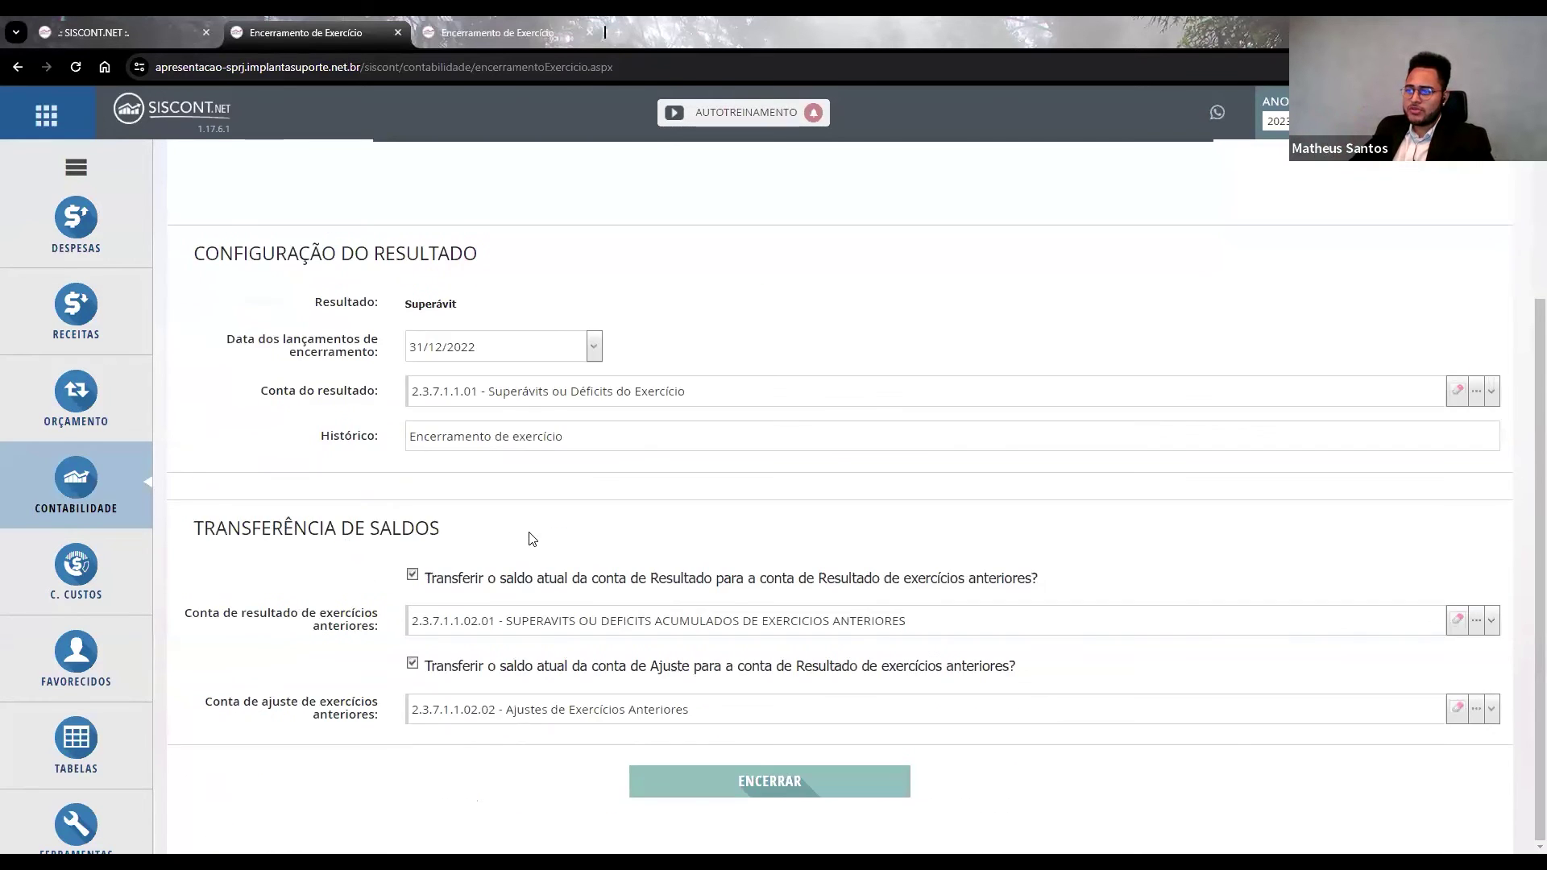
{"action": "scroll", "coordinate": [545, 546], "scroll_direction": "up", "scroll_amount": 2}
{"action": "scroll", "coordinate": [613, 629], "scroll_direction": "down", "scroll_amount": 2}
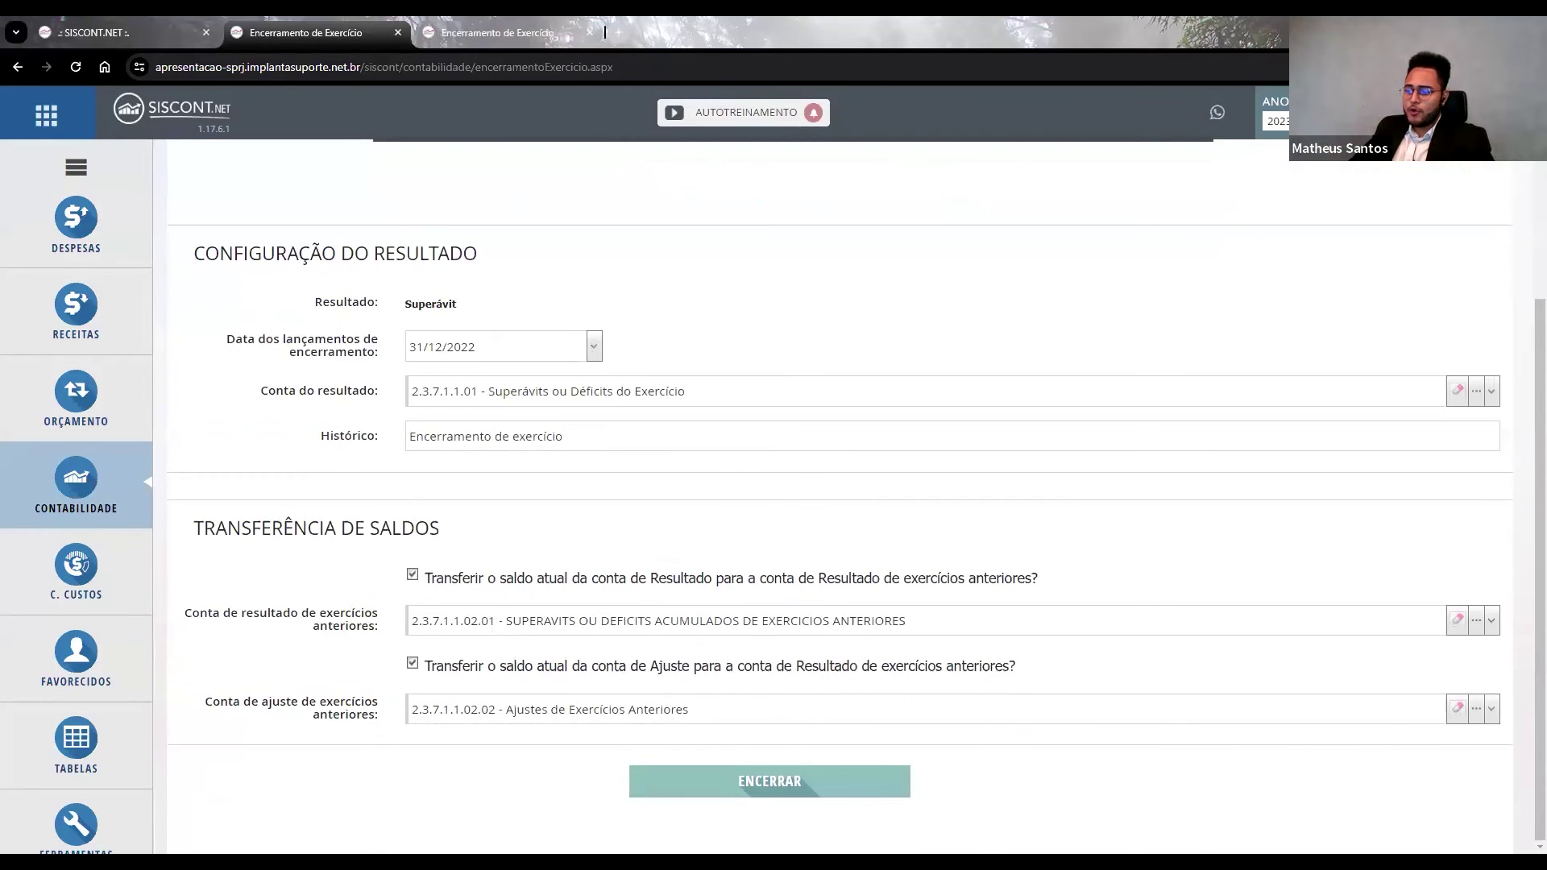
{"action": "left_click", "coordinate": [749, 786]}
{"action": "scroll", "coordinate": [931, 642], "scroll_direction": "up", "scroll_amount": 1}
{"action": "scroll", "coordinate": [931, 642], "scroll_direction": "down", "scroll_amount": 1}
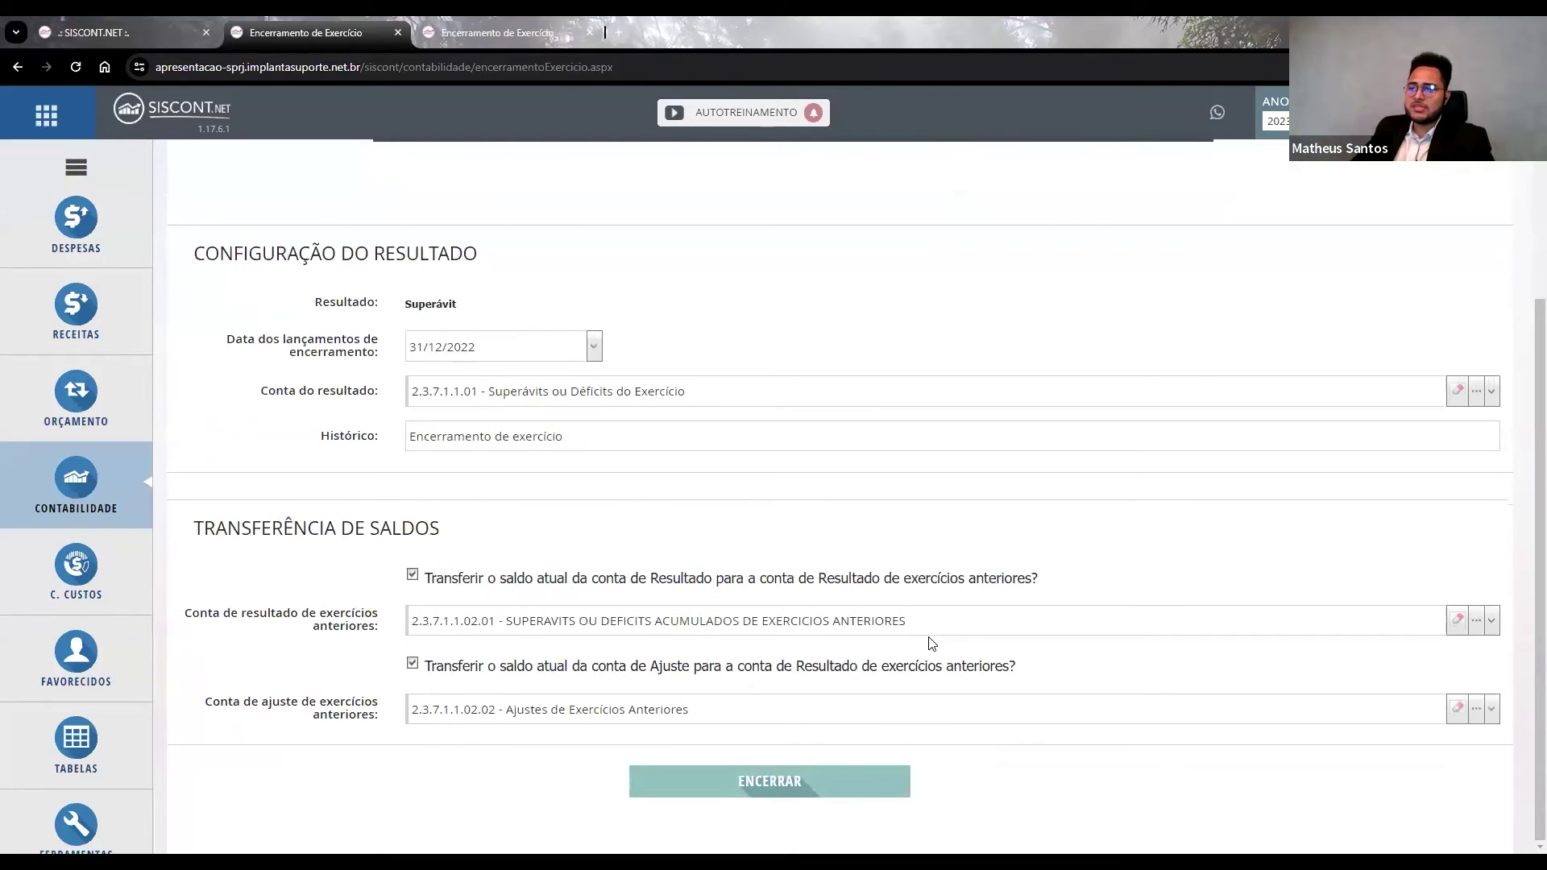
{"action": "scroll", "coordinate": [826, 594], "scroll_direction": "up", "scroll_amount": 5}
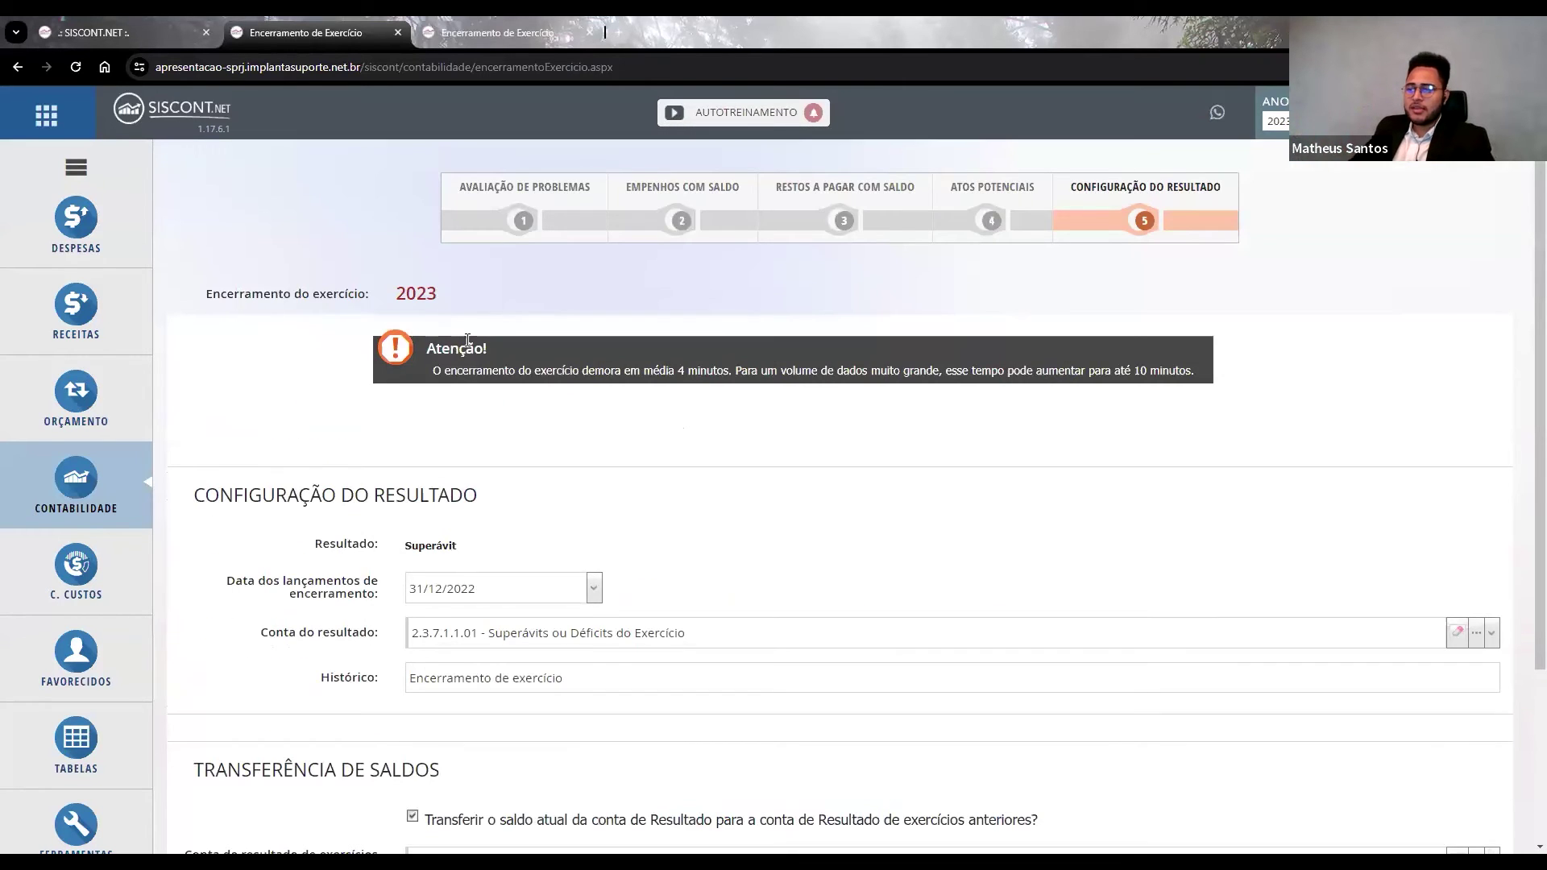
{"action": "left_click_drag", "start_coordinate": [432, 372], "coordinate": [729, 375]}
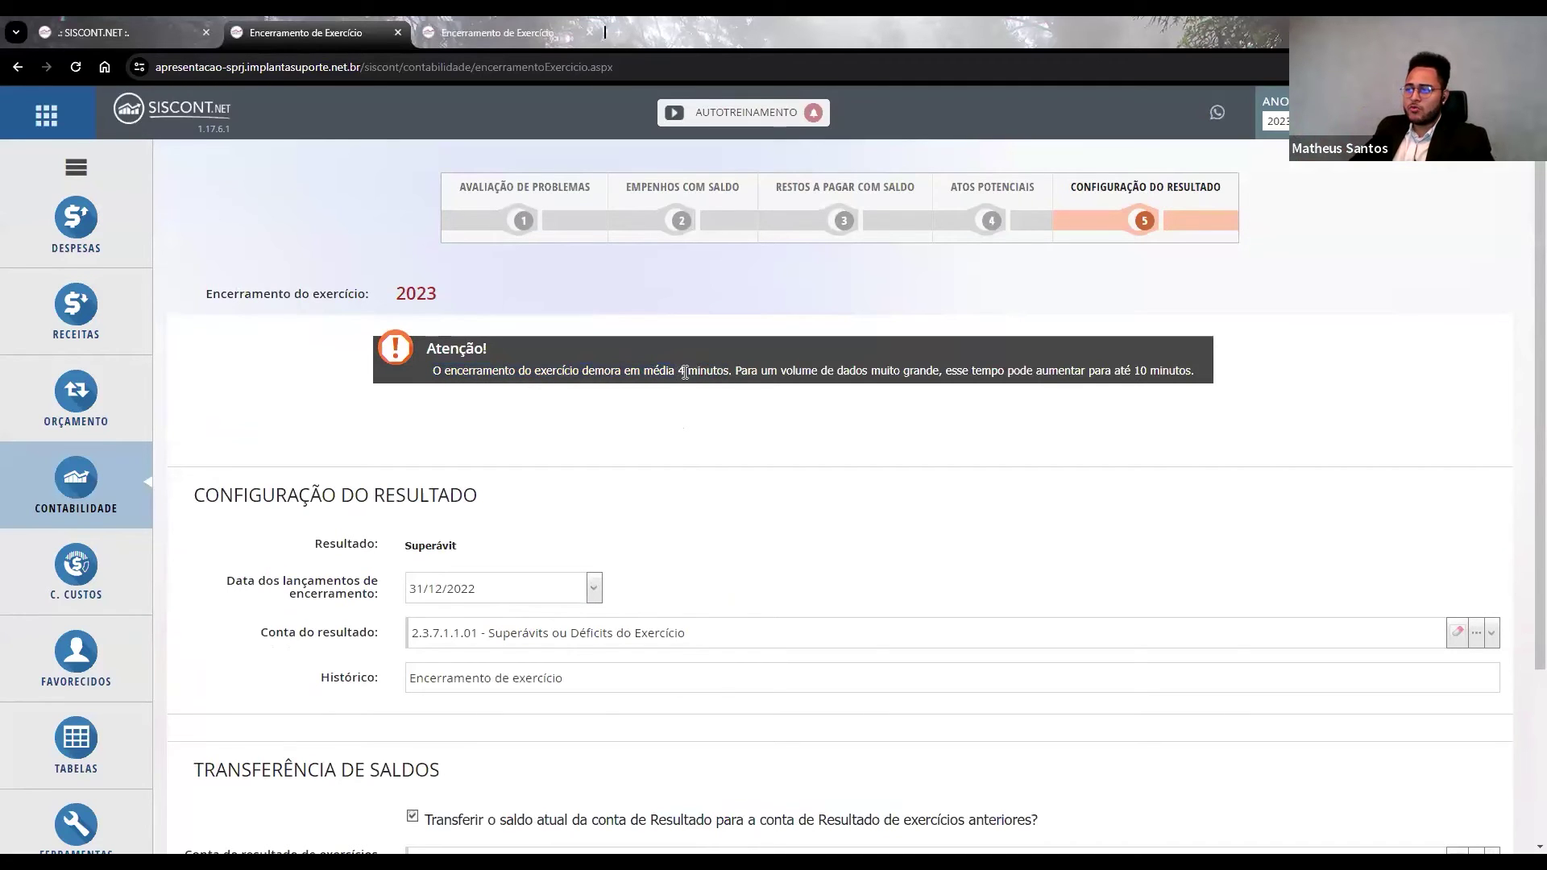
{"action": "scroll", "coordinate": [795, 657], "scroll_direction": "down", "scroll_amount": 3}
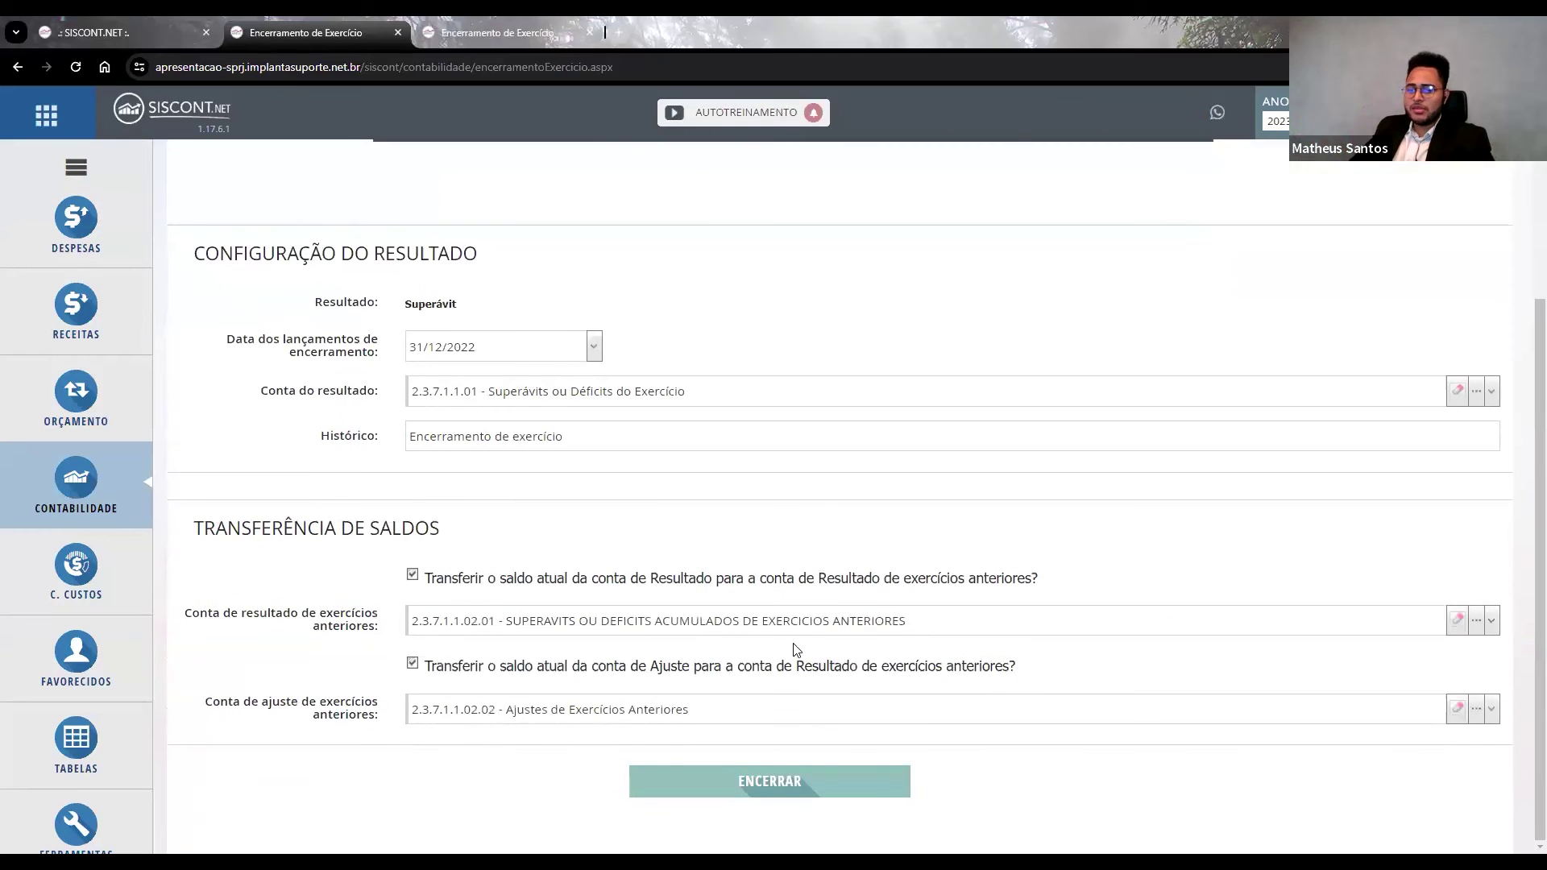
{"action": "left_click", "coordinate": [811, 782]}
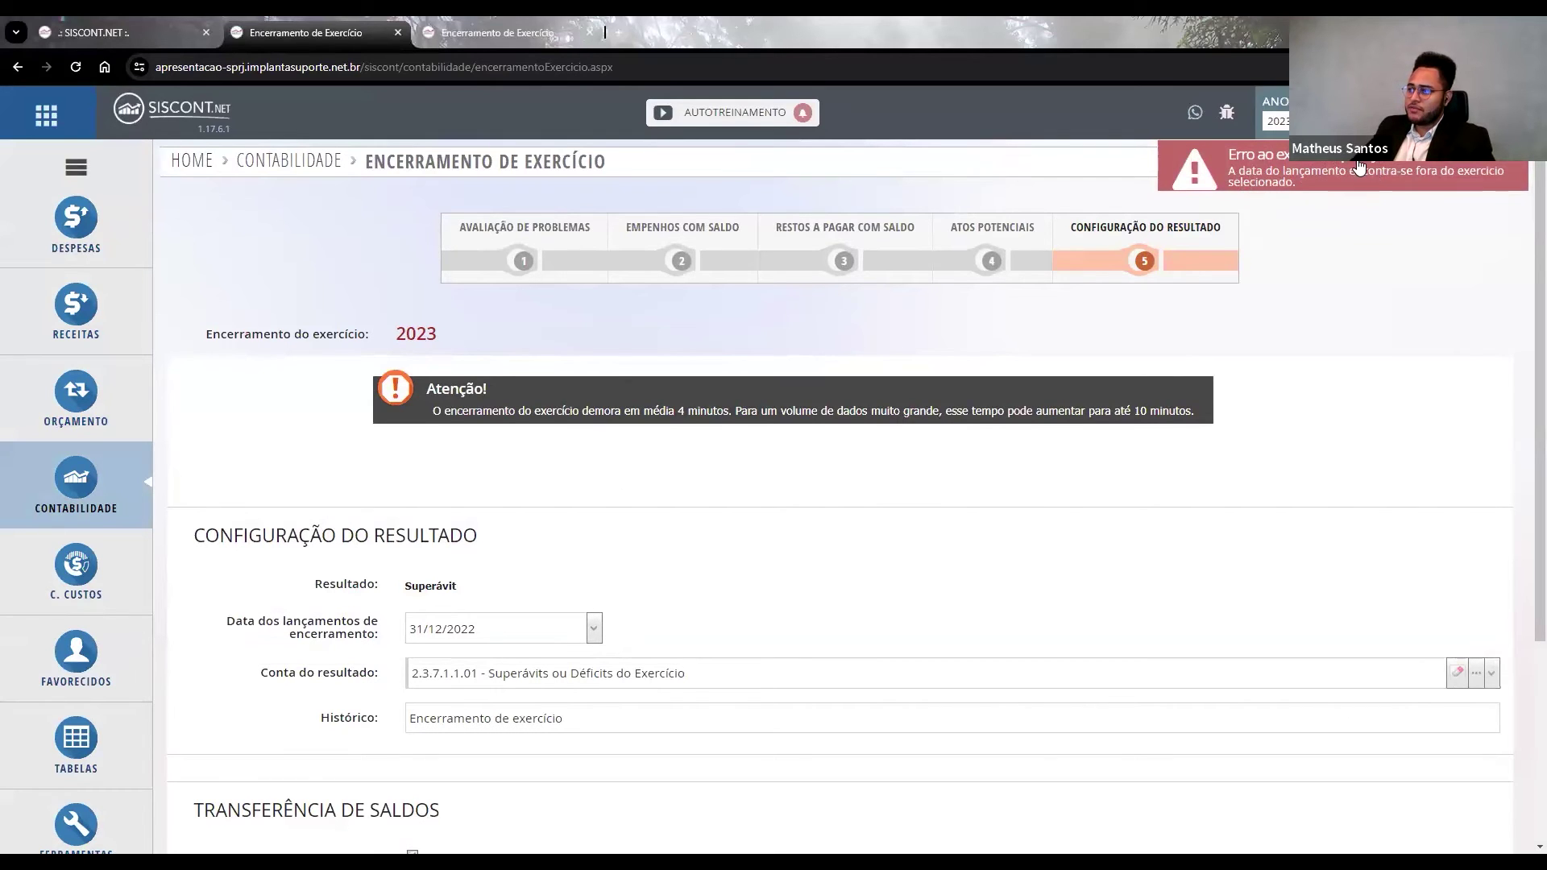
{"action": "left_click", "coordinate": [1322, 198]}
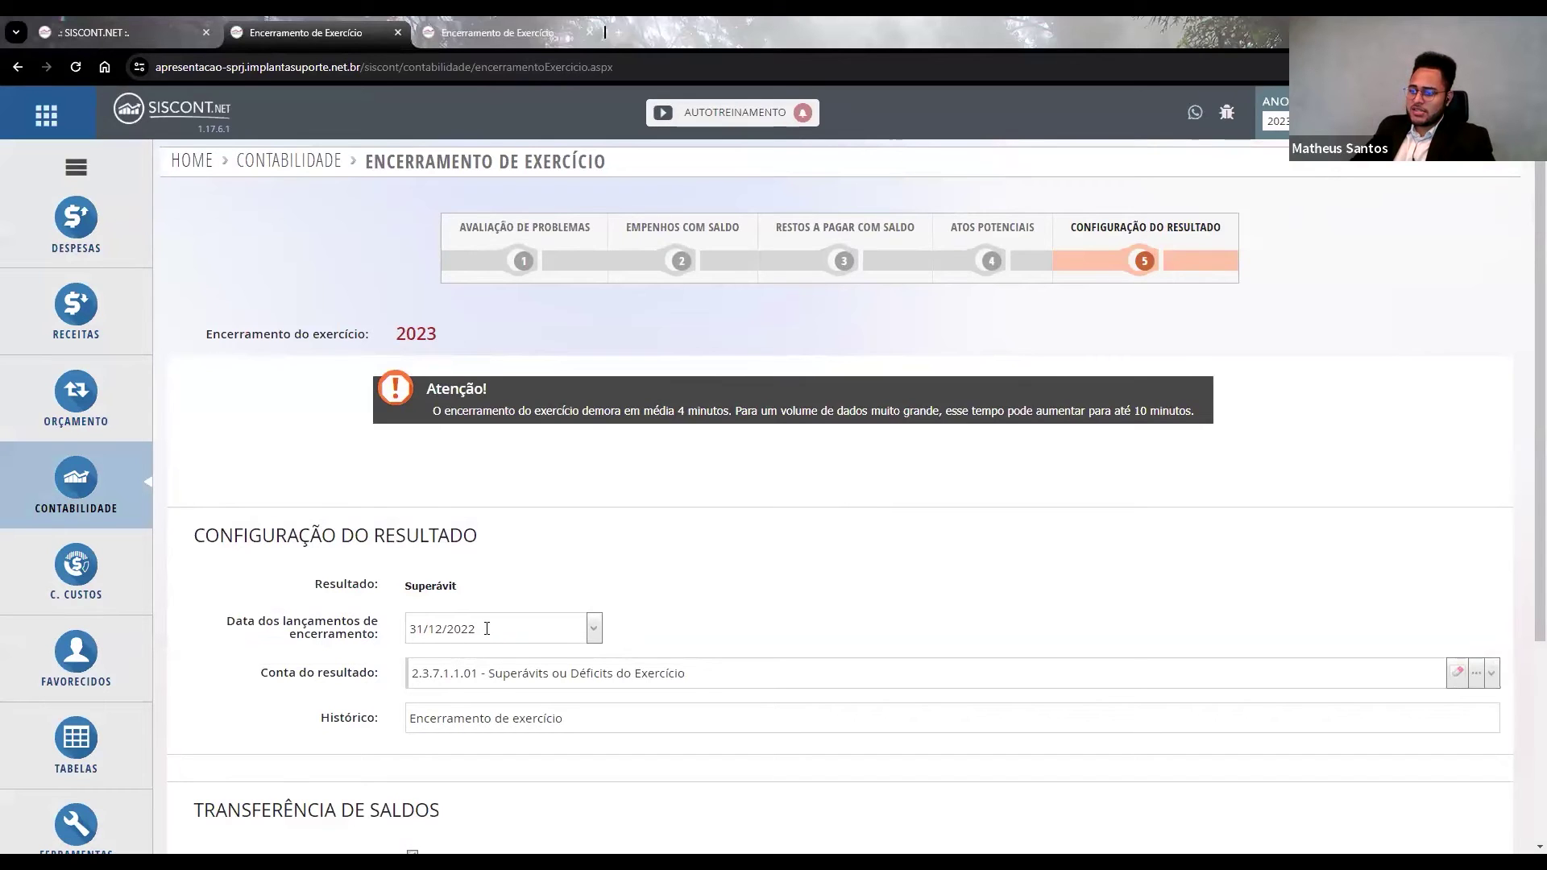
Set the date of the closing entries to 31/12/2023 and run the 2023 year-end closing.
{"action": "left_click_drag", "start_coordinate": [468, 628], "coordinate": [476, 628]}
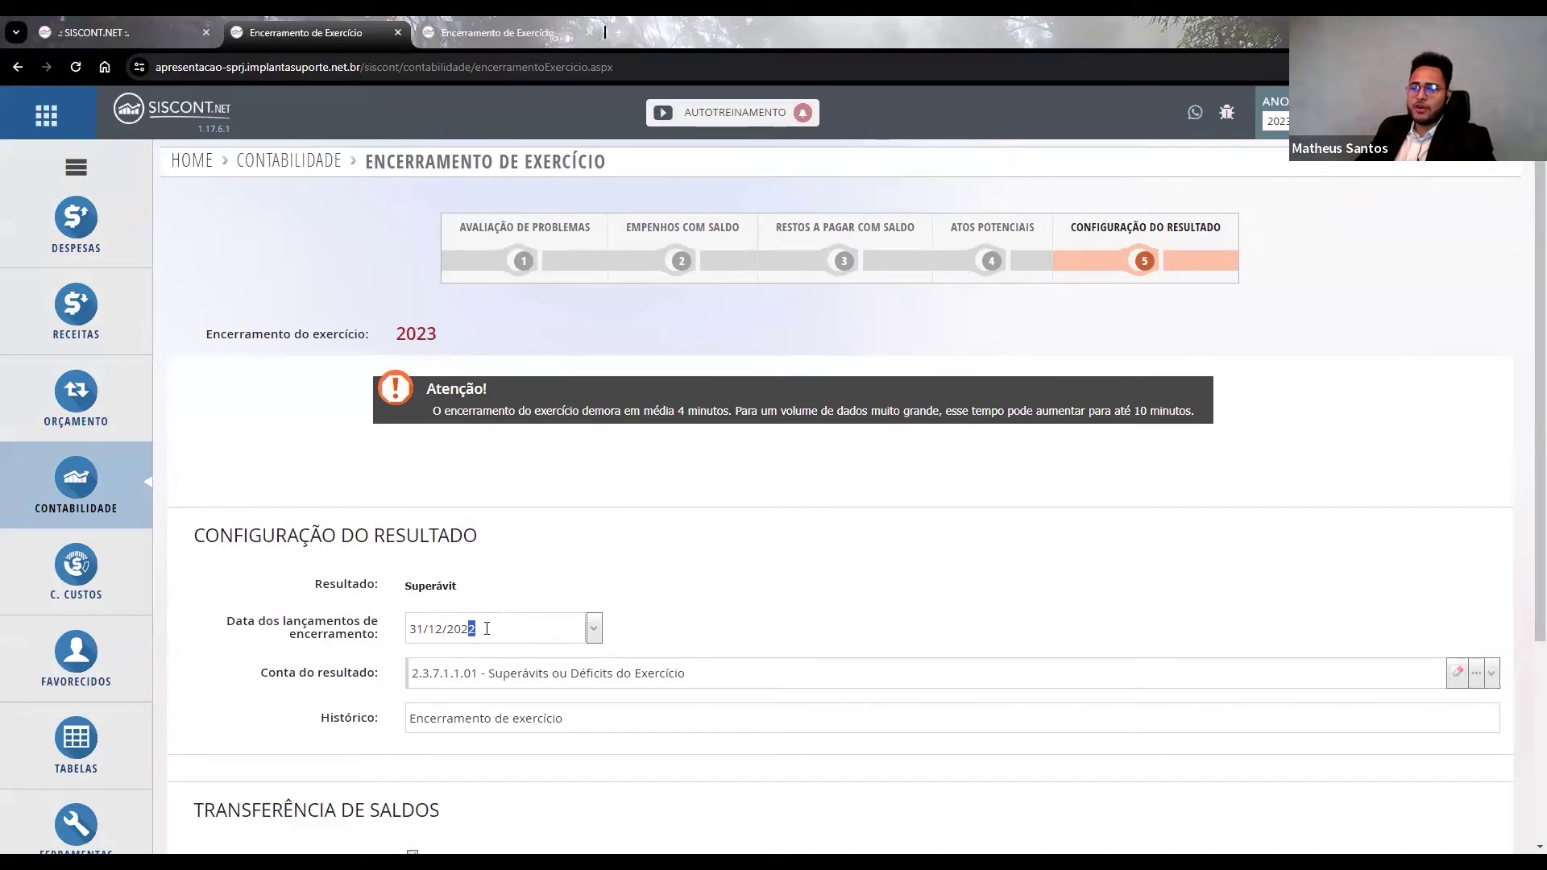
{"action": "type", "text": "3"}
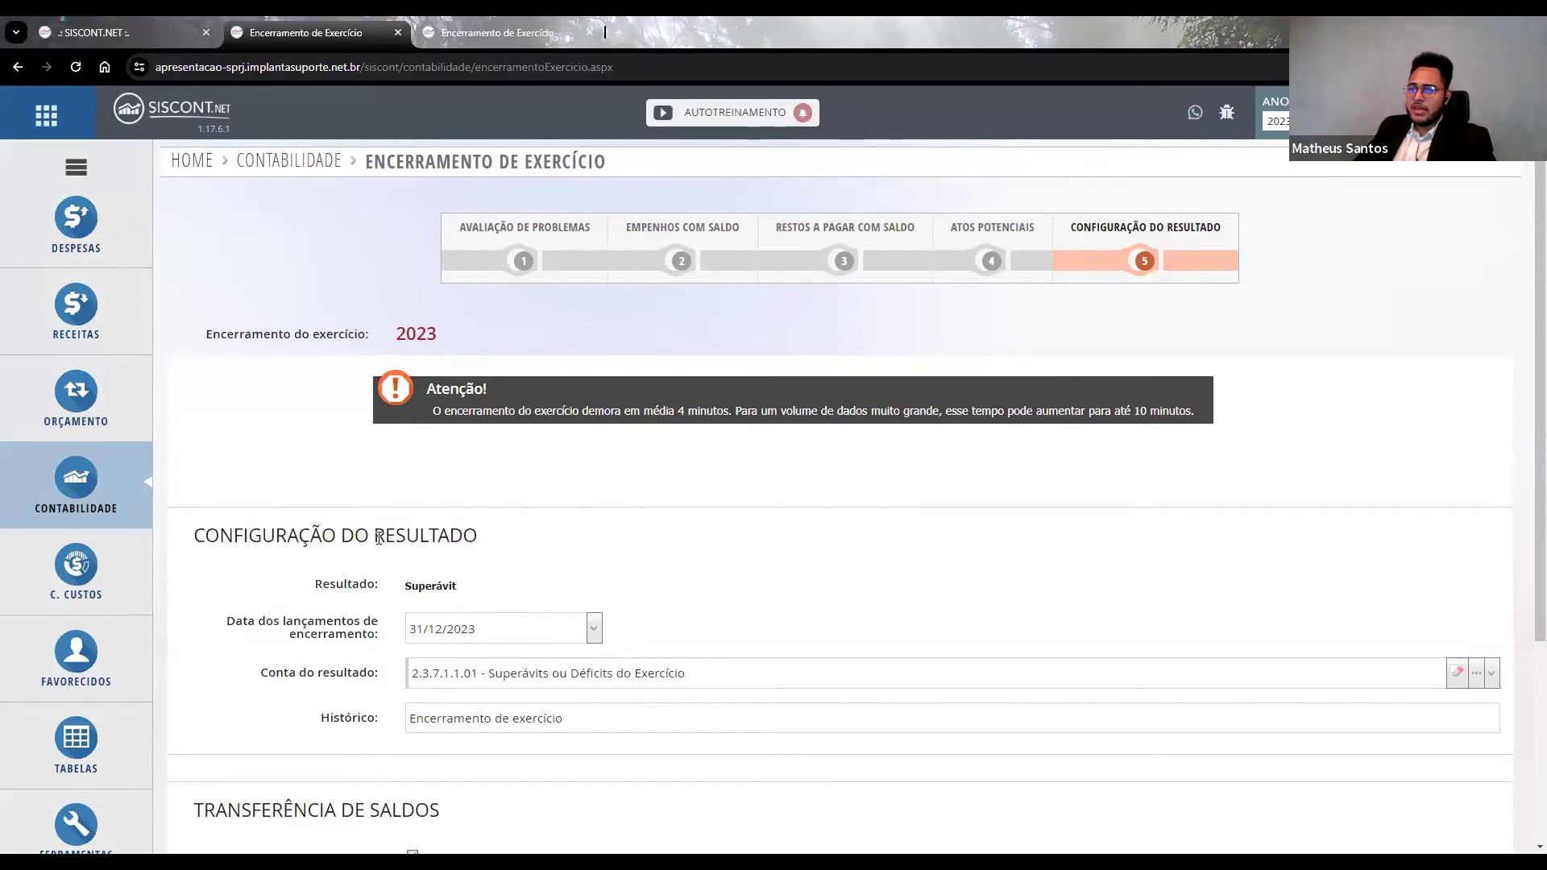
{"action": "mouse_move", "coordinate": [81, 810]}
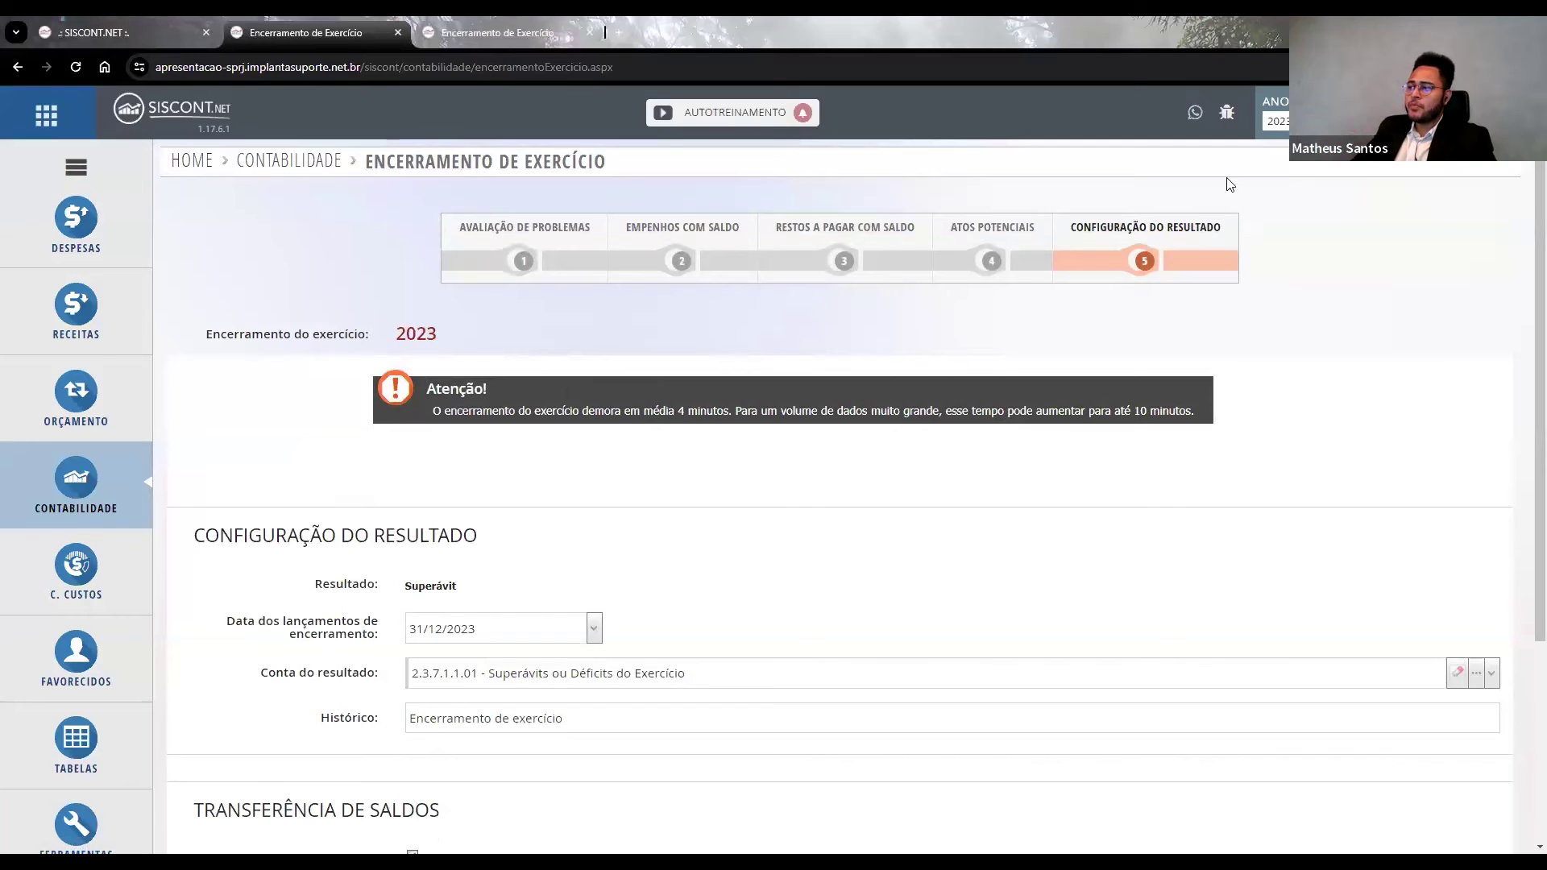
{"action": "scroll", "coordinate": [797, 716], "scroll_direction": "down", "scroll_amount": 3}
{"action": "left_click", "coordinate": [798, 774]}
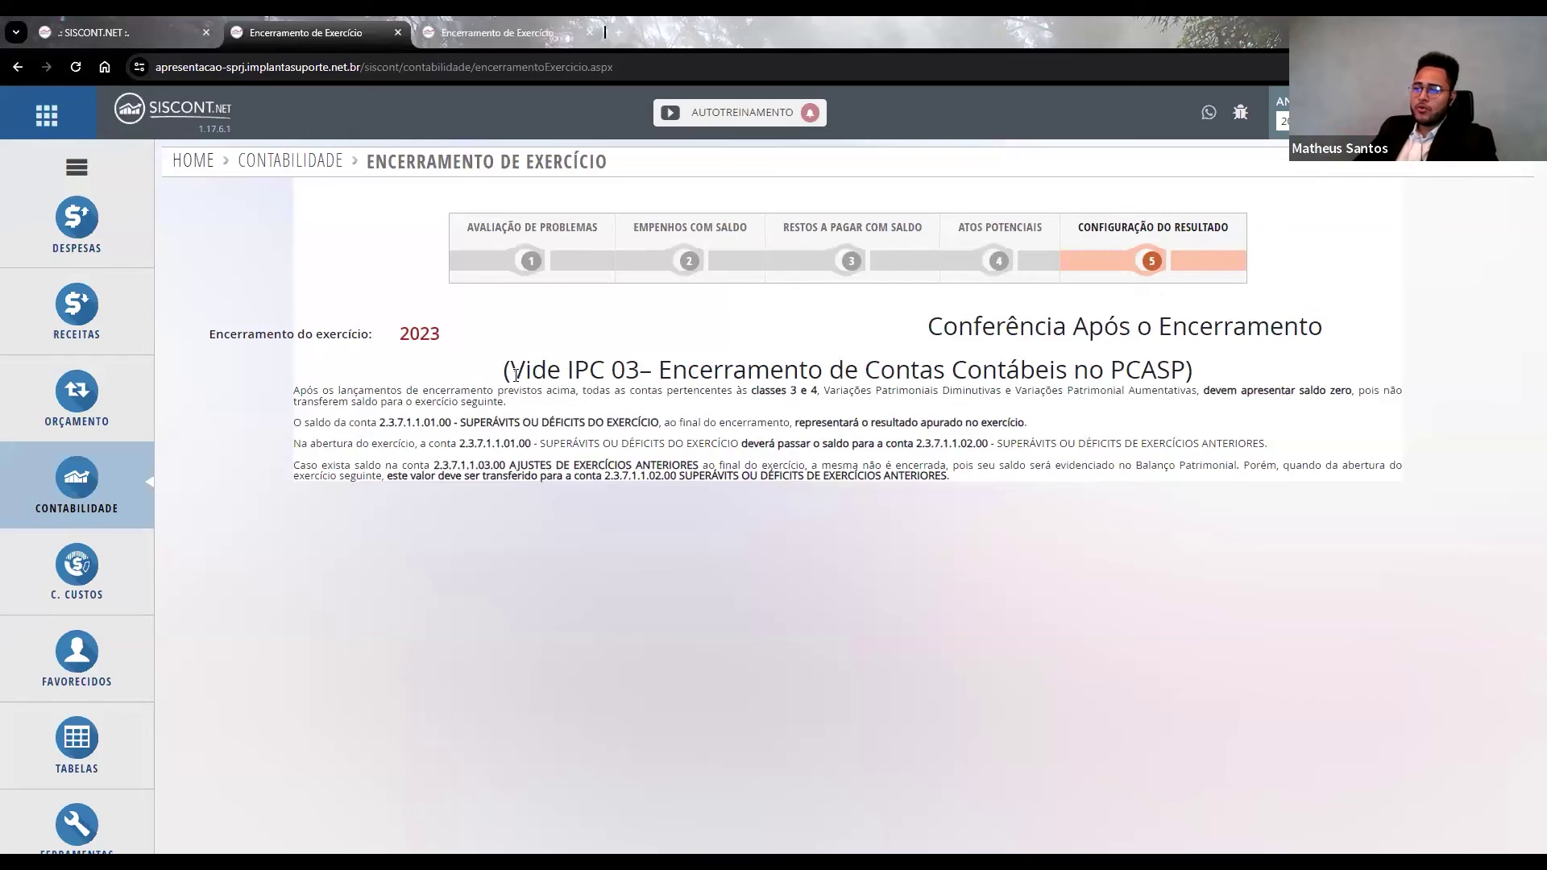
Read the Conferência Após o Encerramento guidance and reopen the Encerramento de Exercício page.
{"action": "left_click_drag", "start_coordinate": [512, 371], "coordinate": [770, 370]}
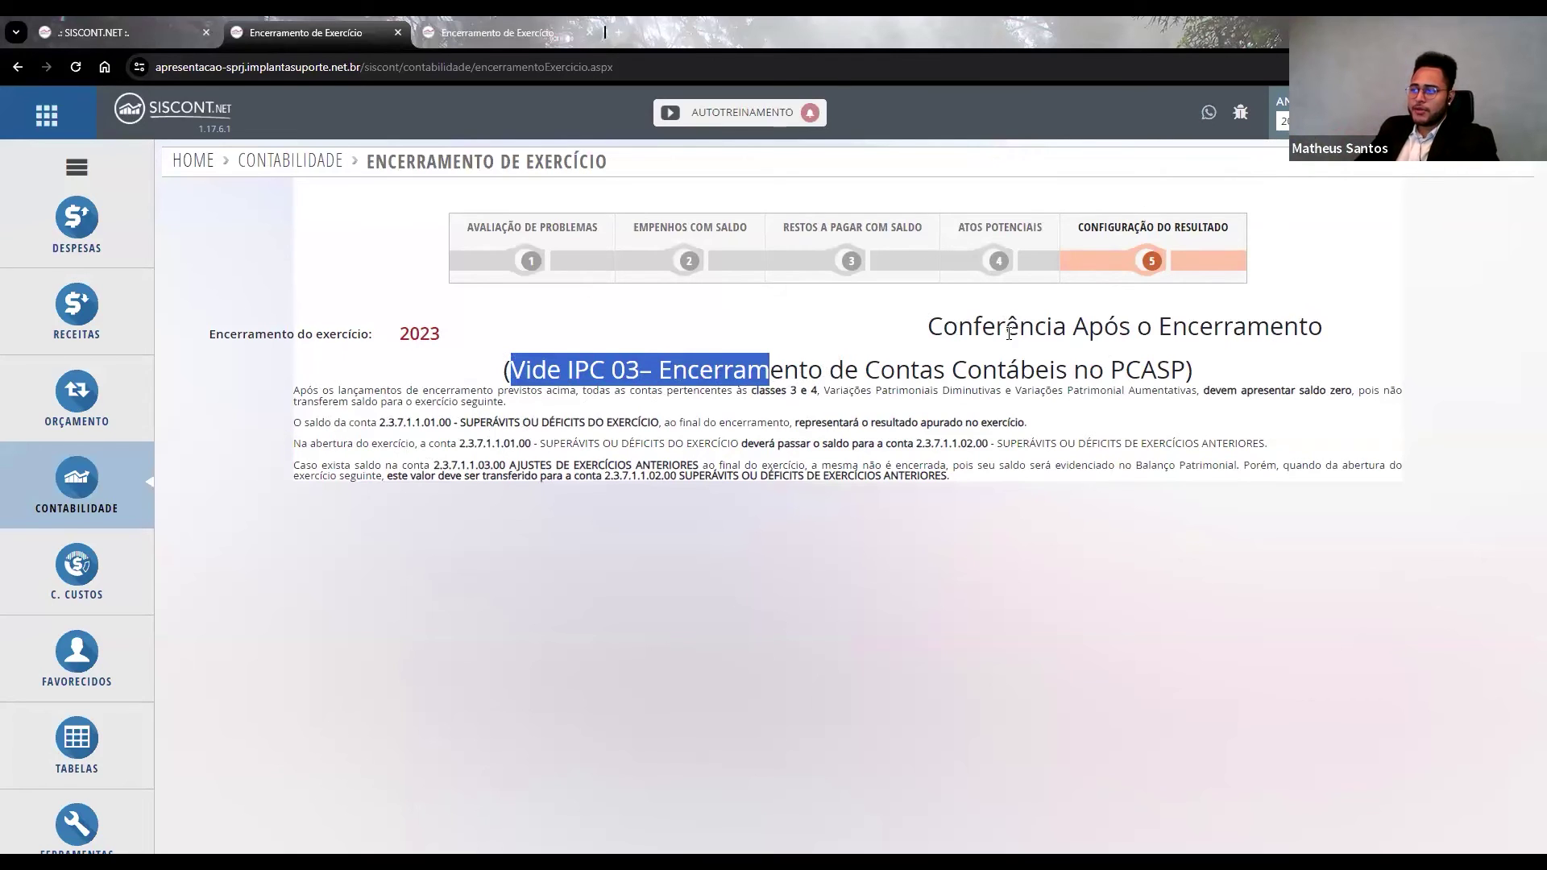
{"action": "left_click_drag", "start_coordinate": [932, 322], "coordinate": [1340, 324]}
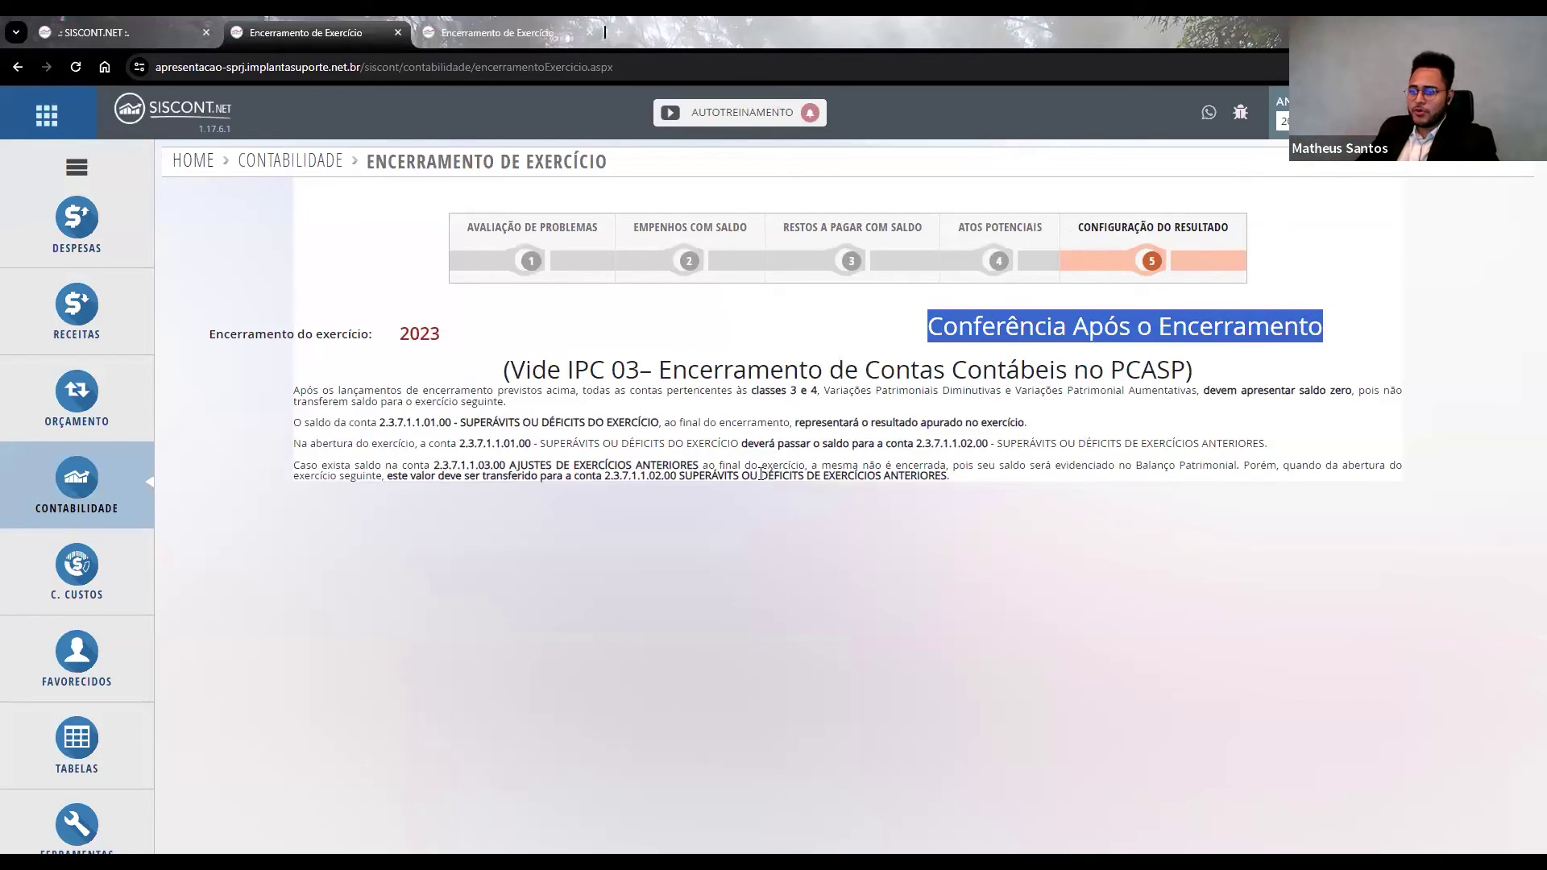
{"action": "mouse_move", "coordinate": [133, 495]}
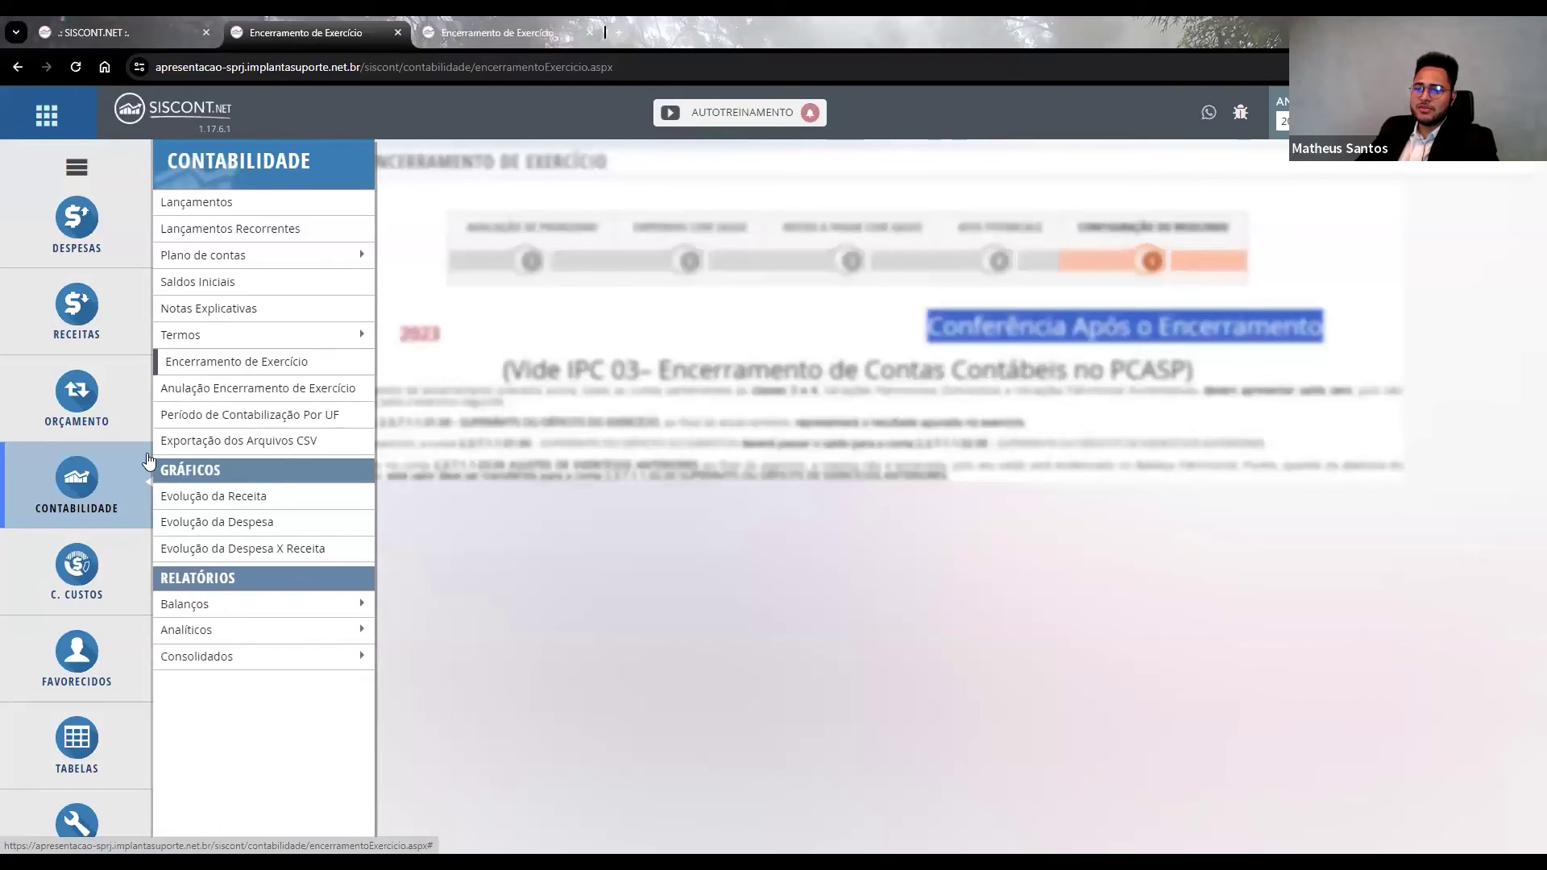
{"action": "left_click", "coordinate": [226, 362]}
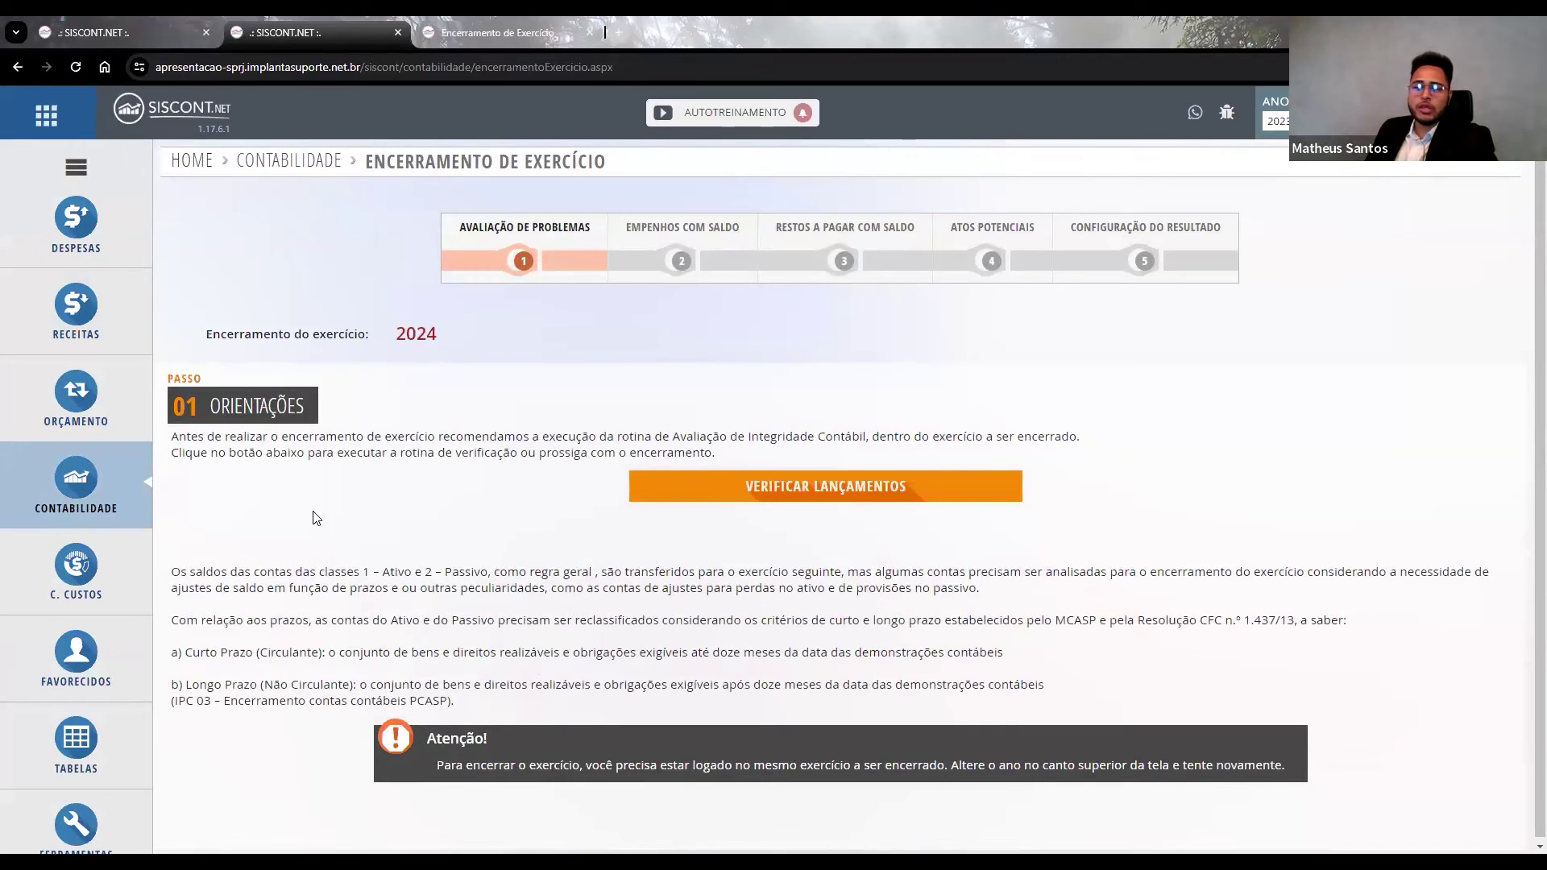
Annul the 2023 year-end closing through Anulação Encerramento de Exercício.
{"action": "left_click", "coordinate": [113, 513]}
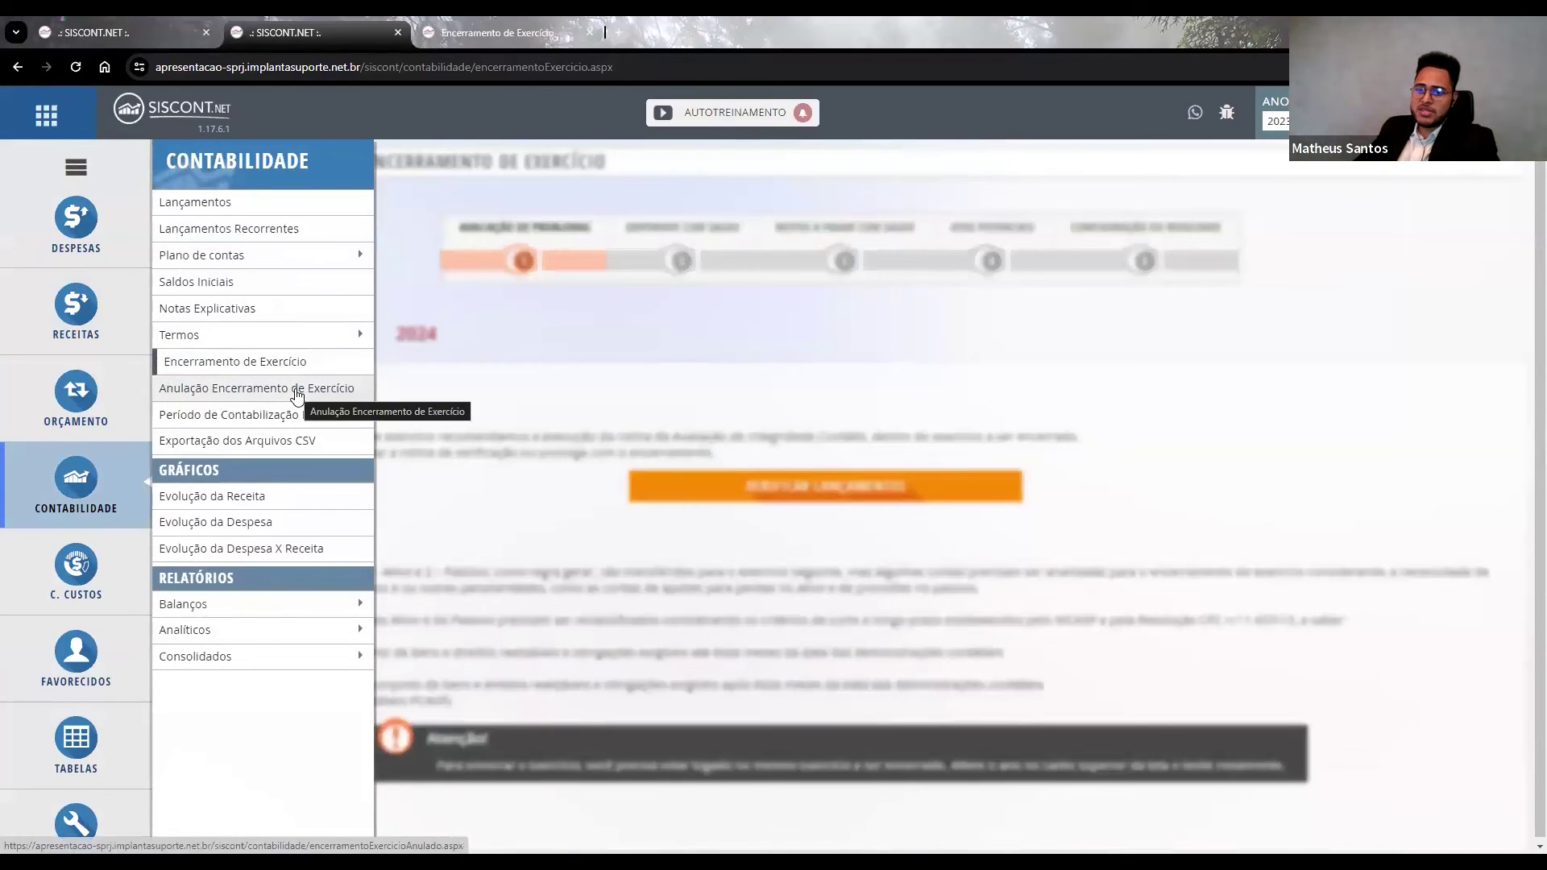
{"action": "left_click", "coordinate": [296, 394]}
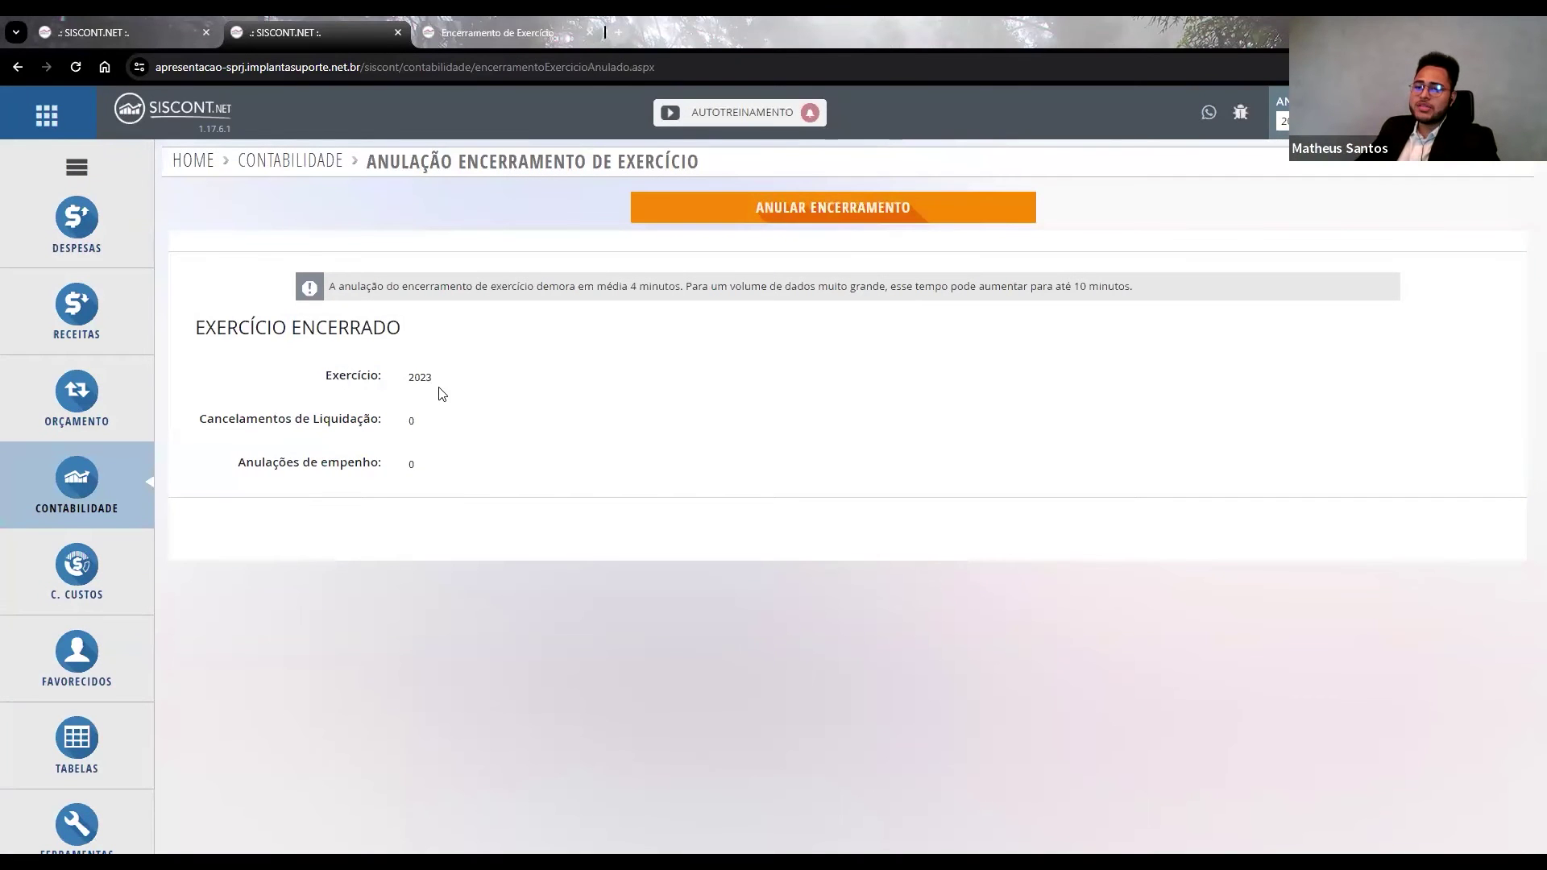
{"action": "left_click", "coordinate": [778, 199]}
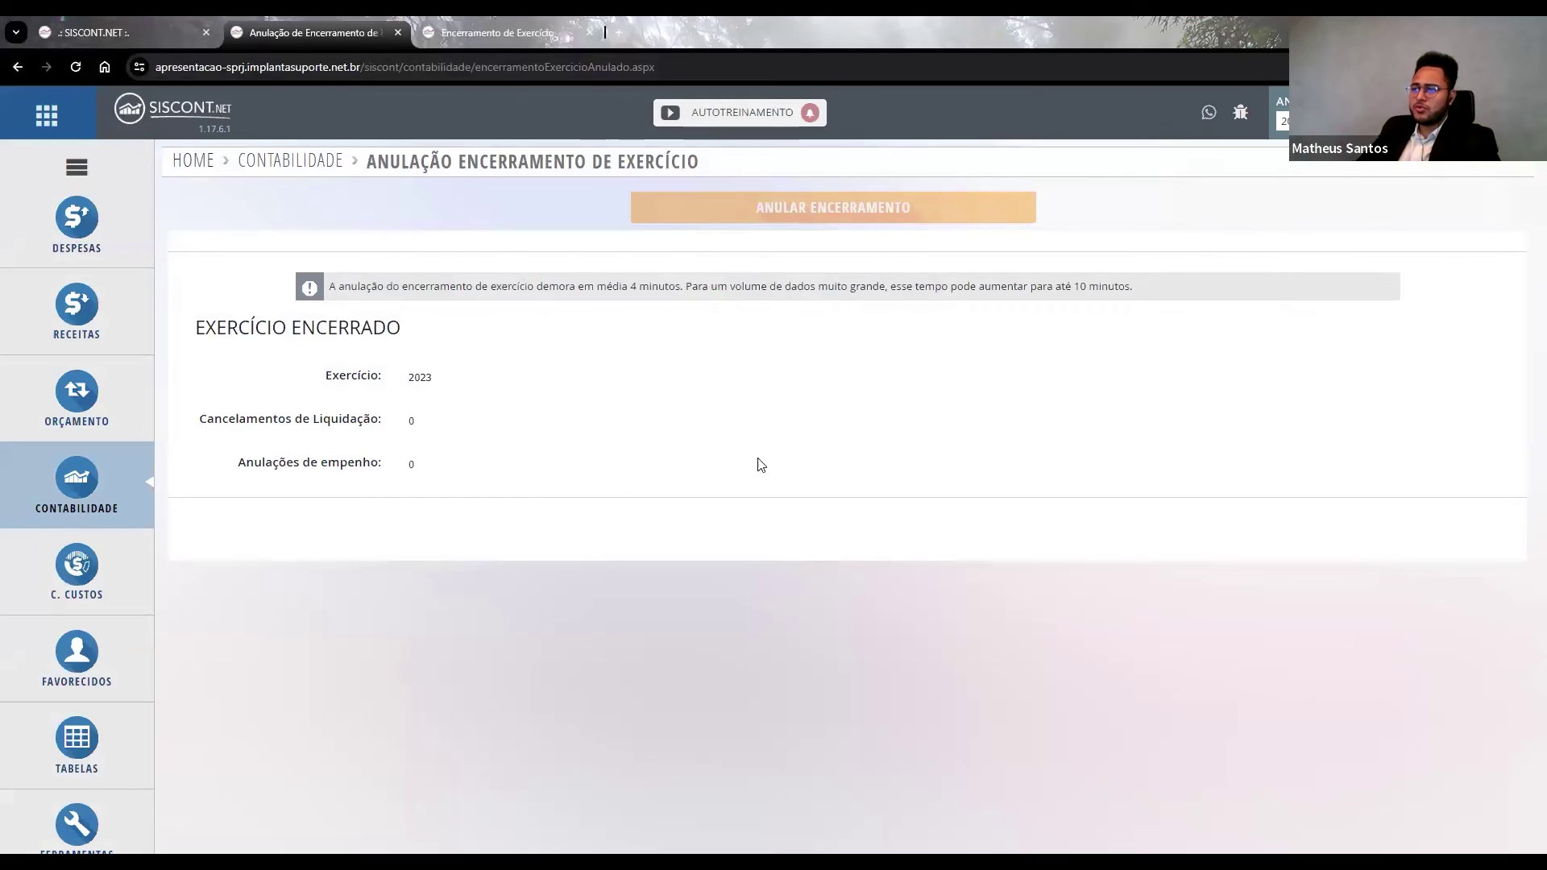
{"action": "left_click", "coordinate": [80, 500]}
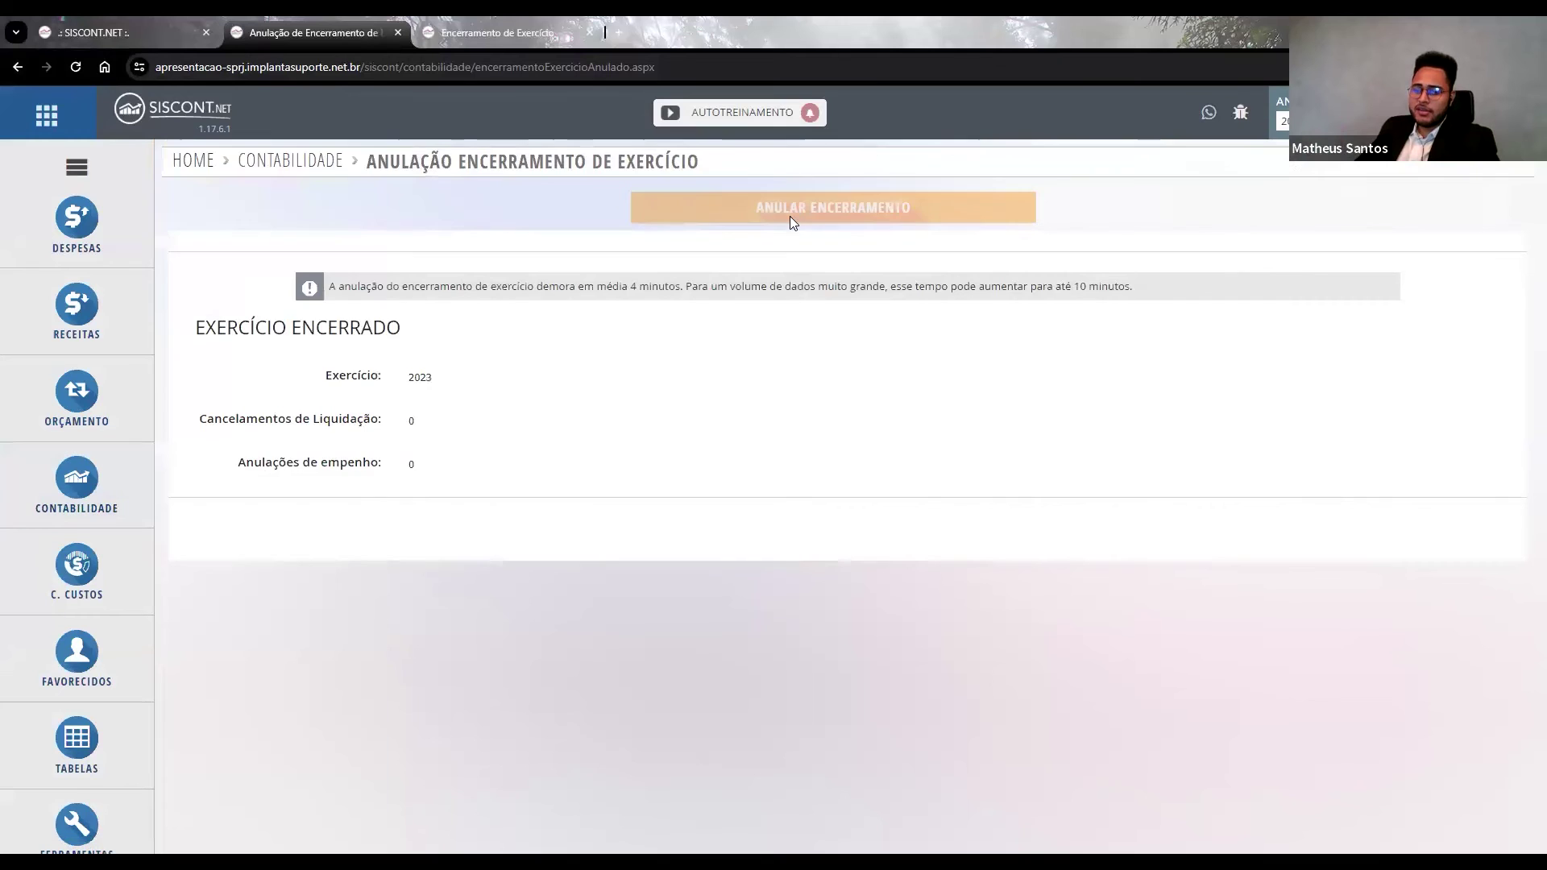
{"action": "left_click", "coordinate": [88, 512]}
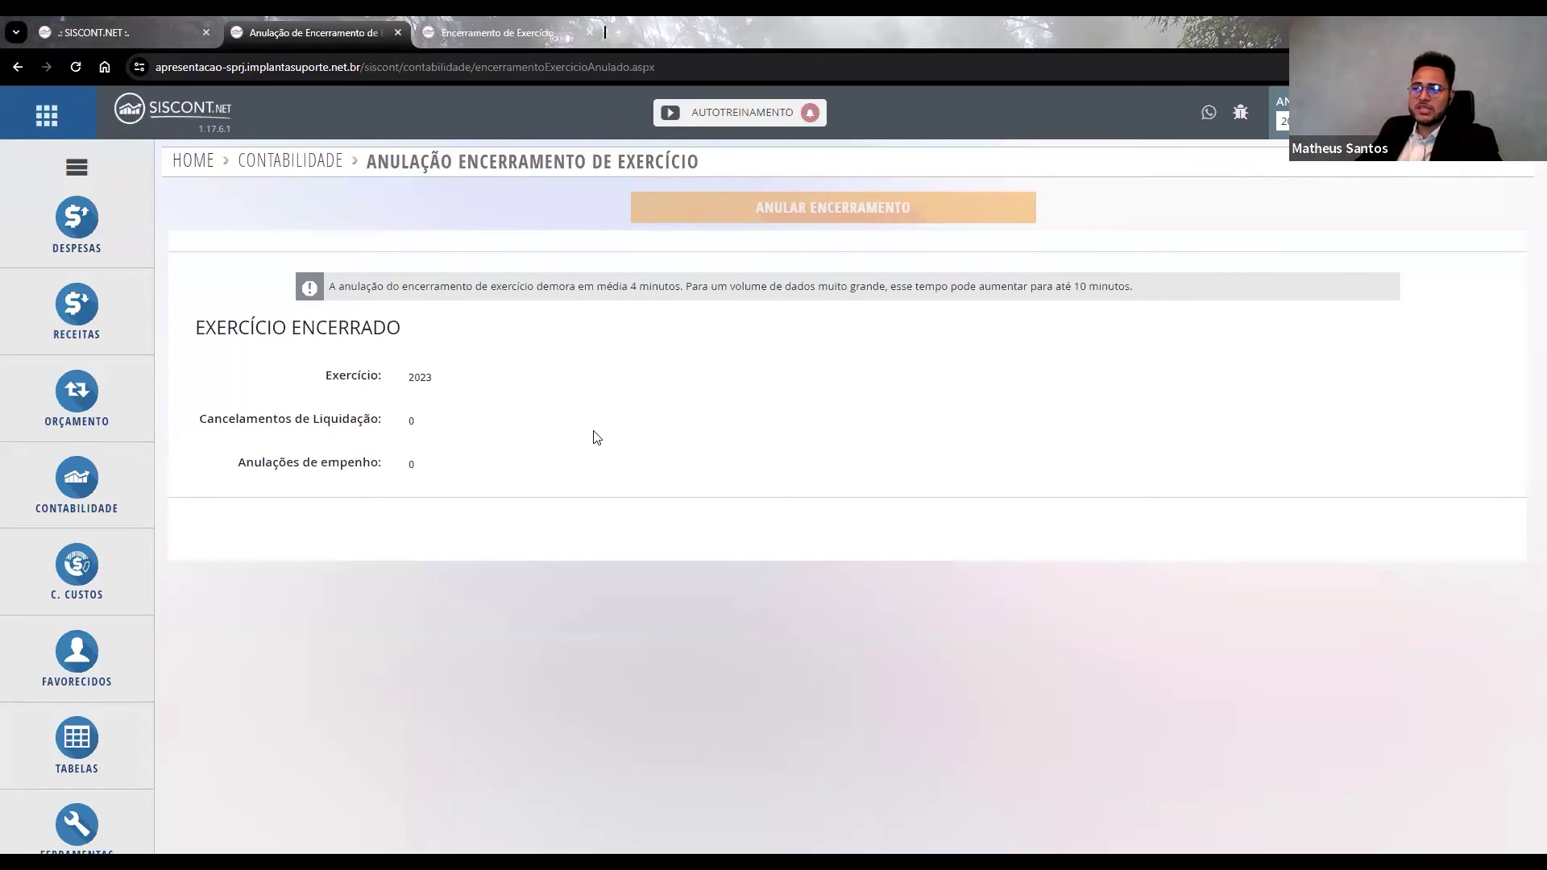
Restart the Encerramento de Exercício wizard for 2023 and proceed past the Empenhos com Saldo stage.
{"action": "mouse_move", "coordinate": [121, 504]}
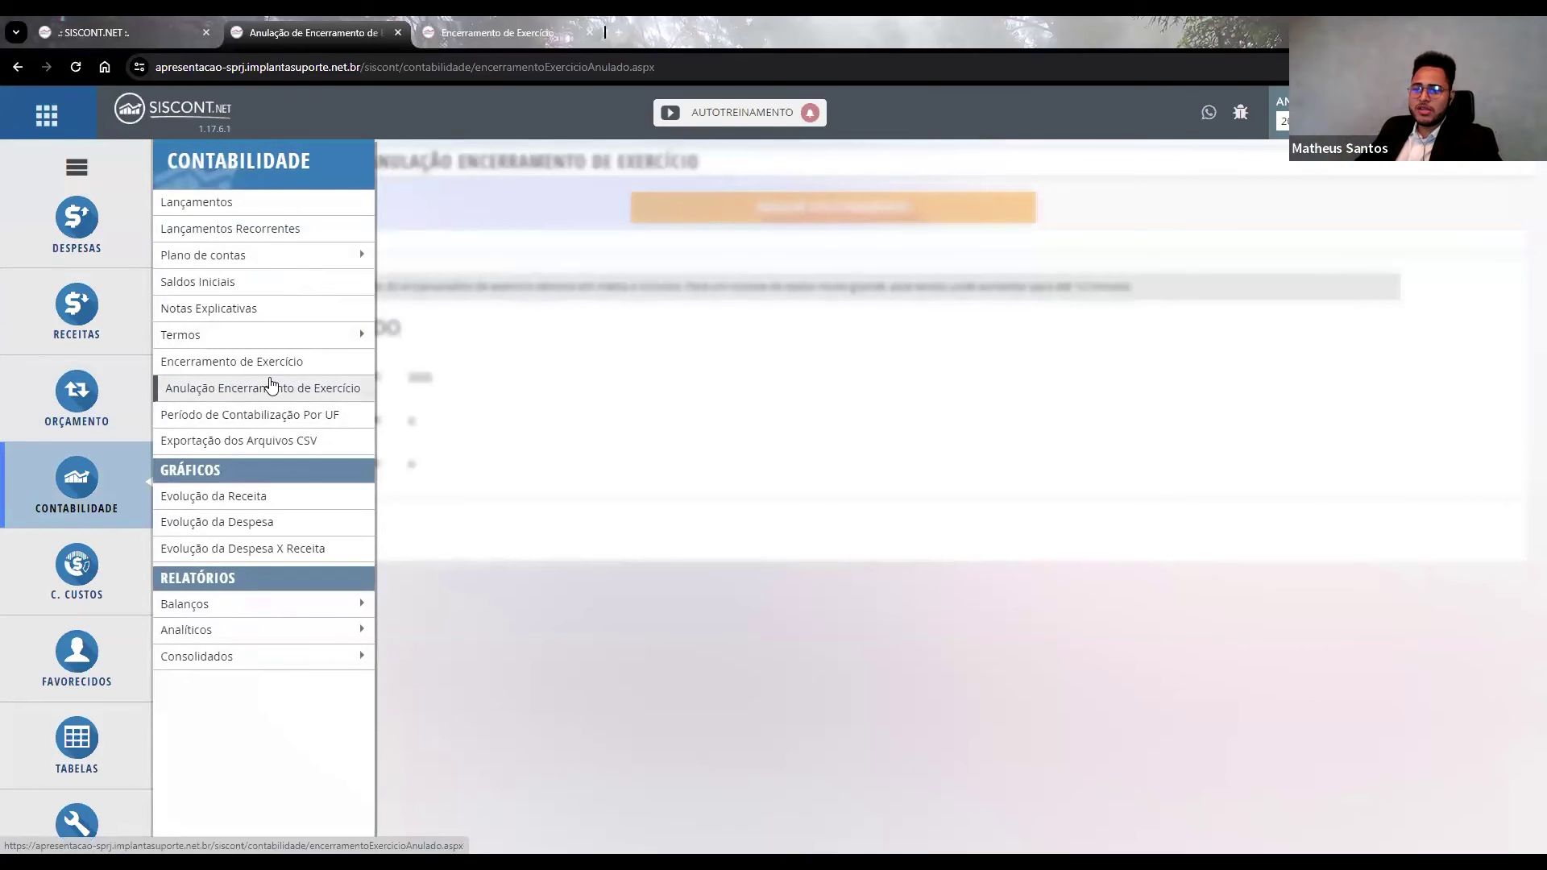
{"action": "left_click", "coordinate": [231, 367]}
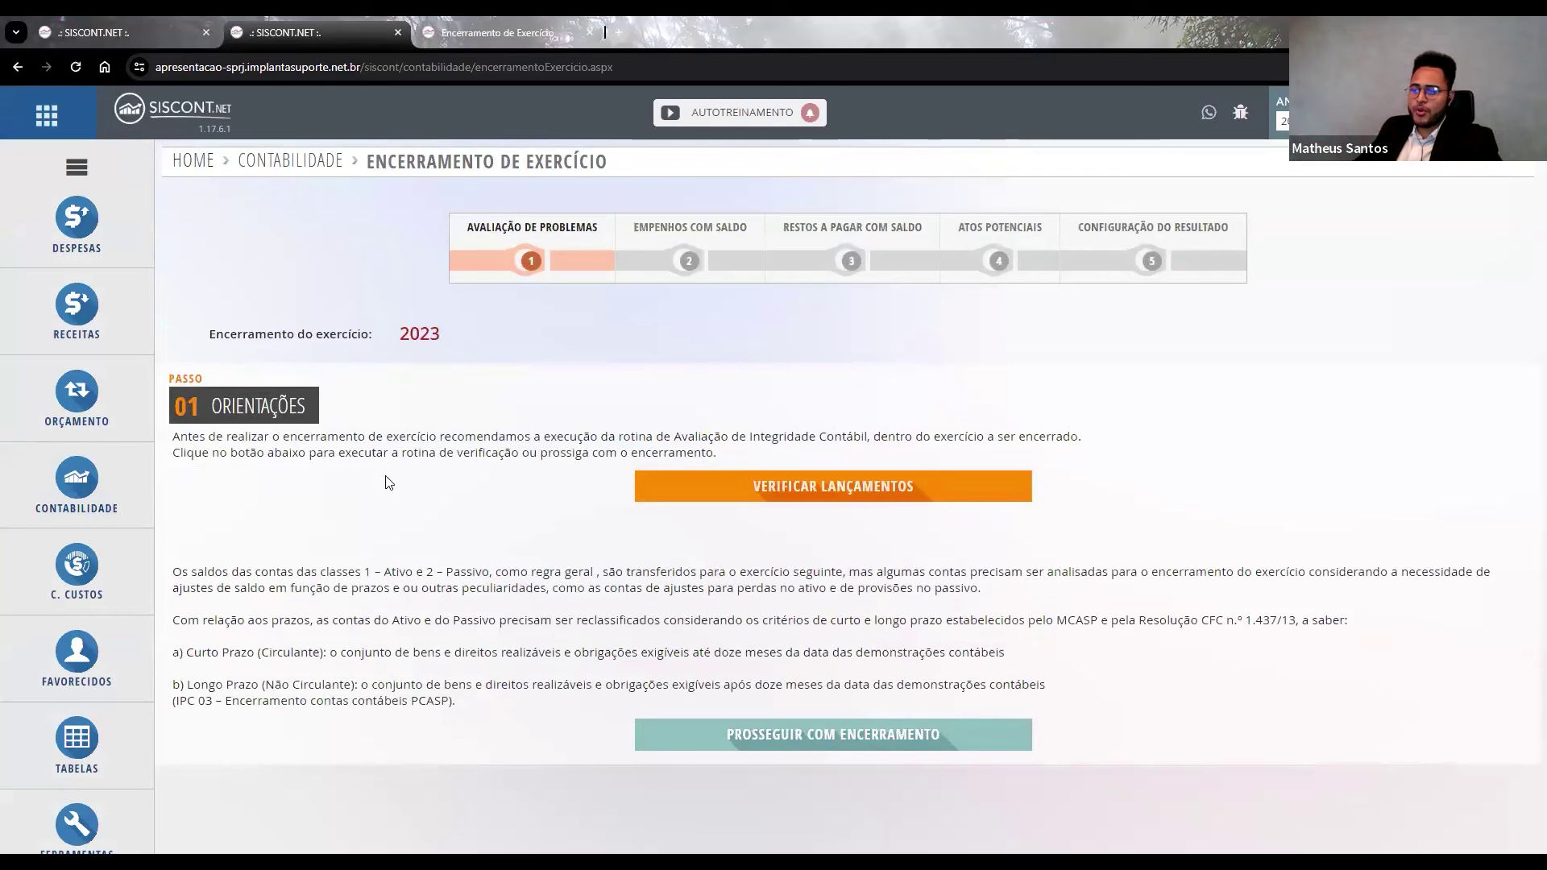
{"action": "left_click", "coordinate": [695, 261]}
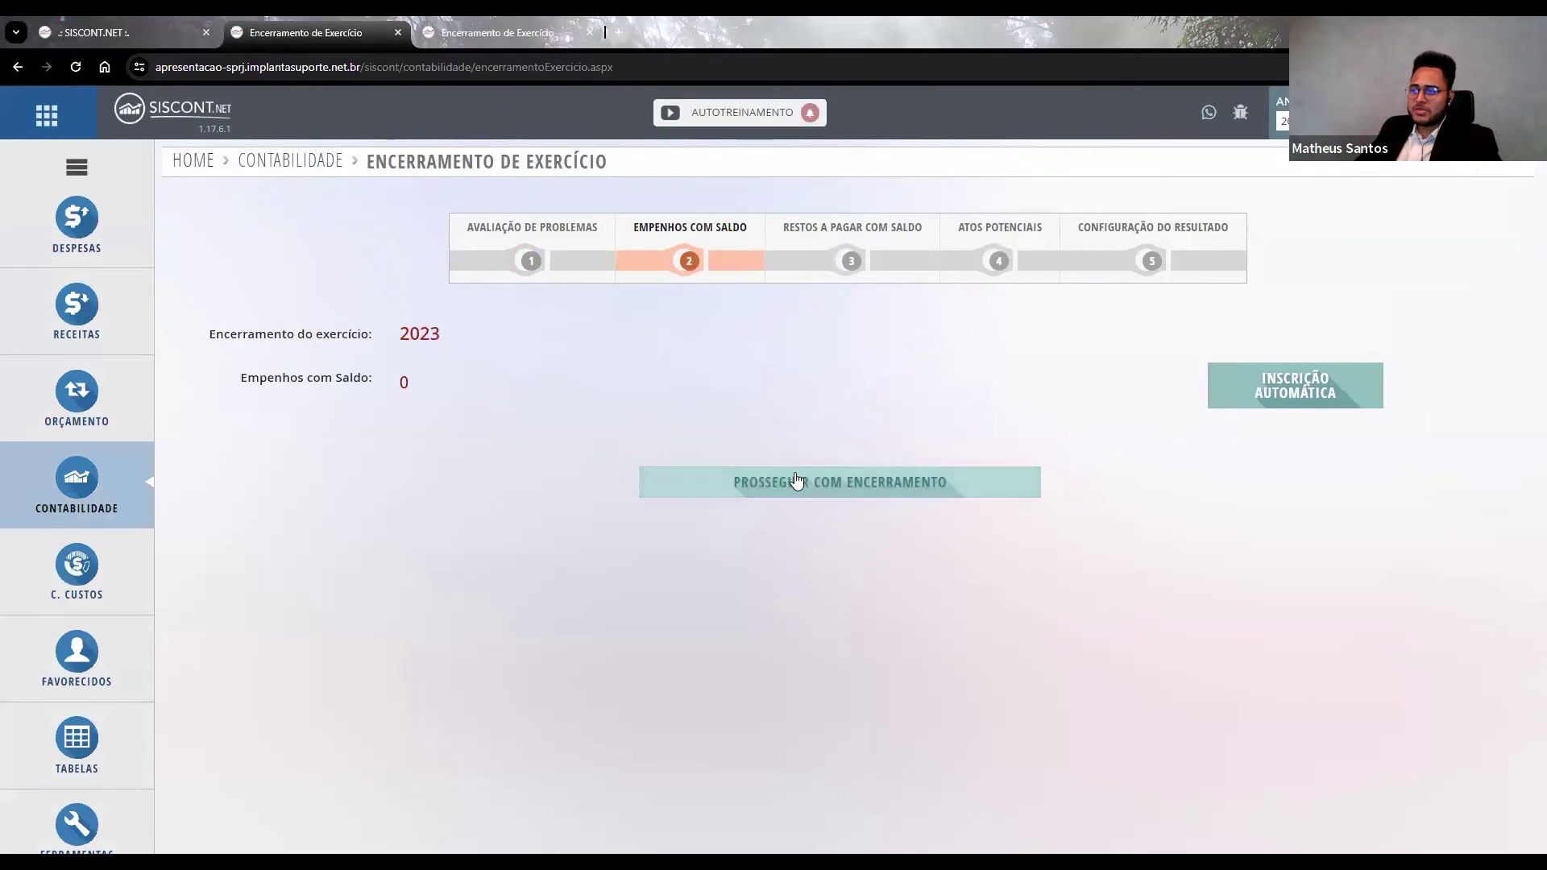
{"action": "left_click", "coordinate": [844, 482]}
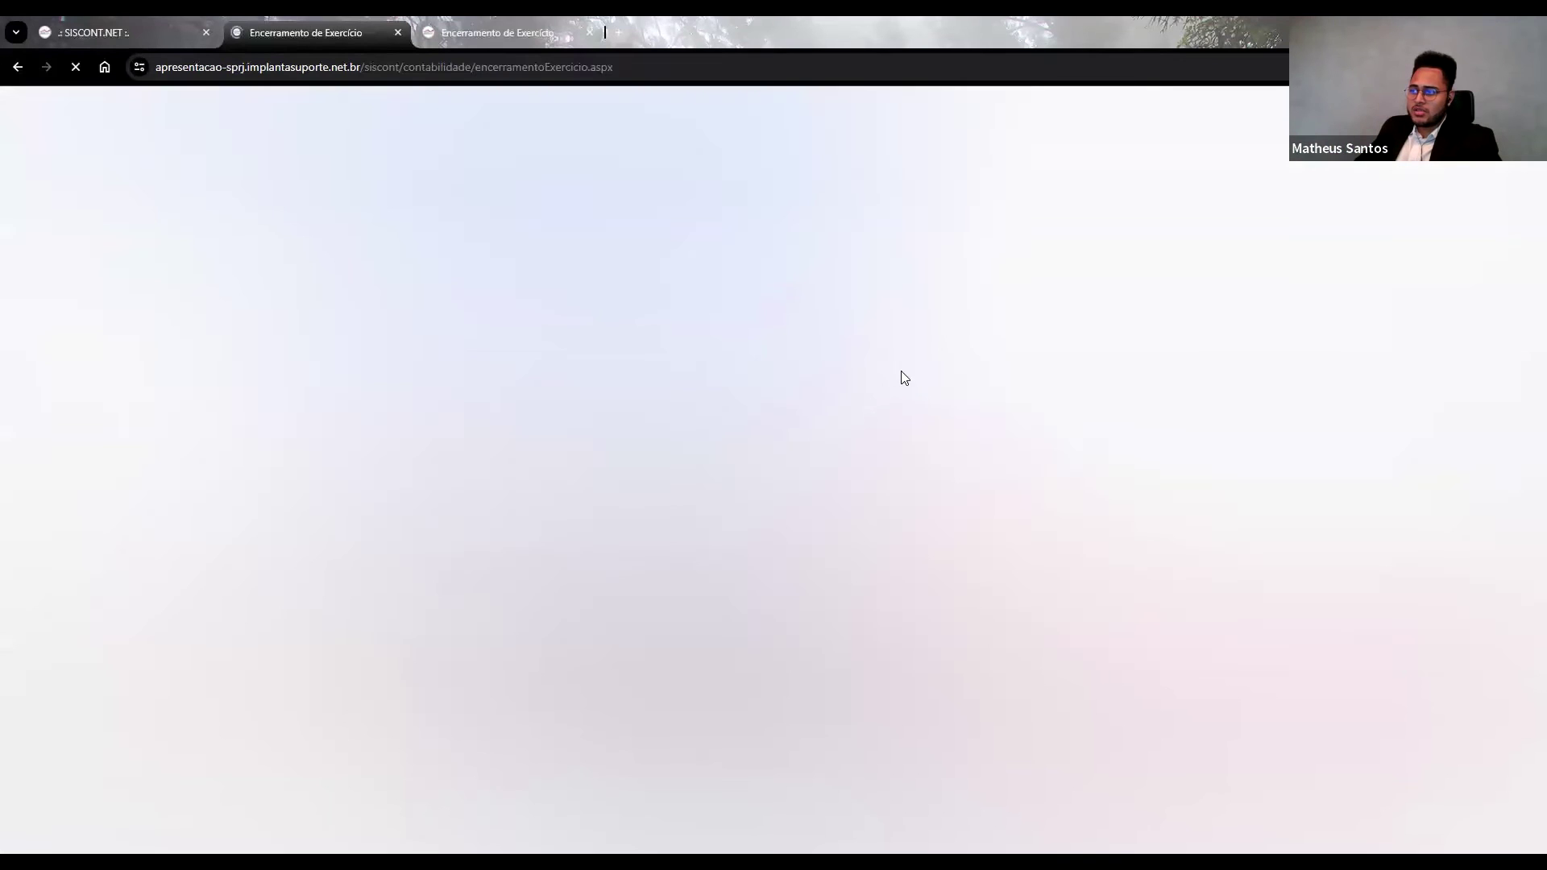
Proceed to Configuração do Resultado and set the result account to 2.3.7.1.1.01 - Superávits ou Déficits do Exercício with Histórico "Encerramento de exercício".
{"action": "left_click", "coordinate": [811, 706]}
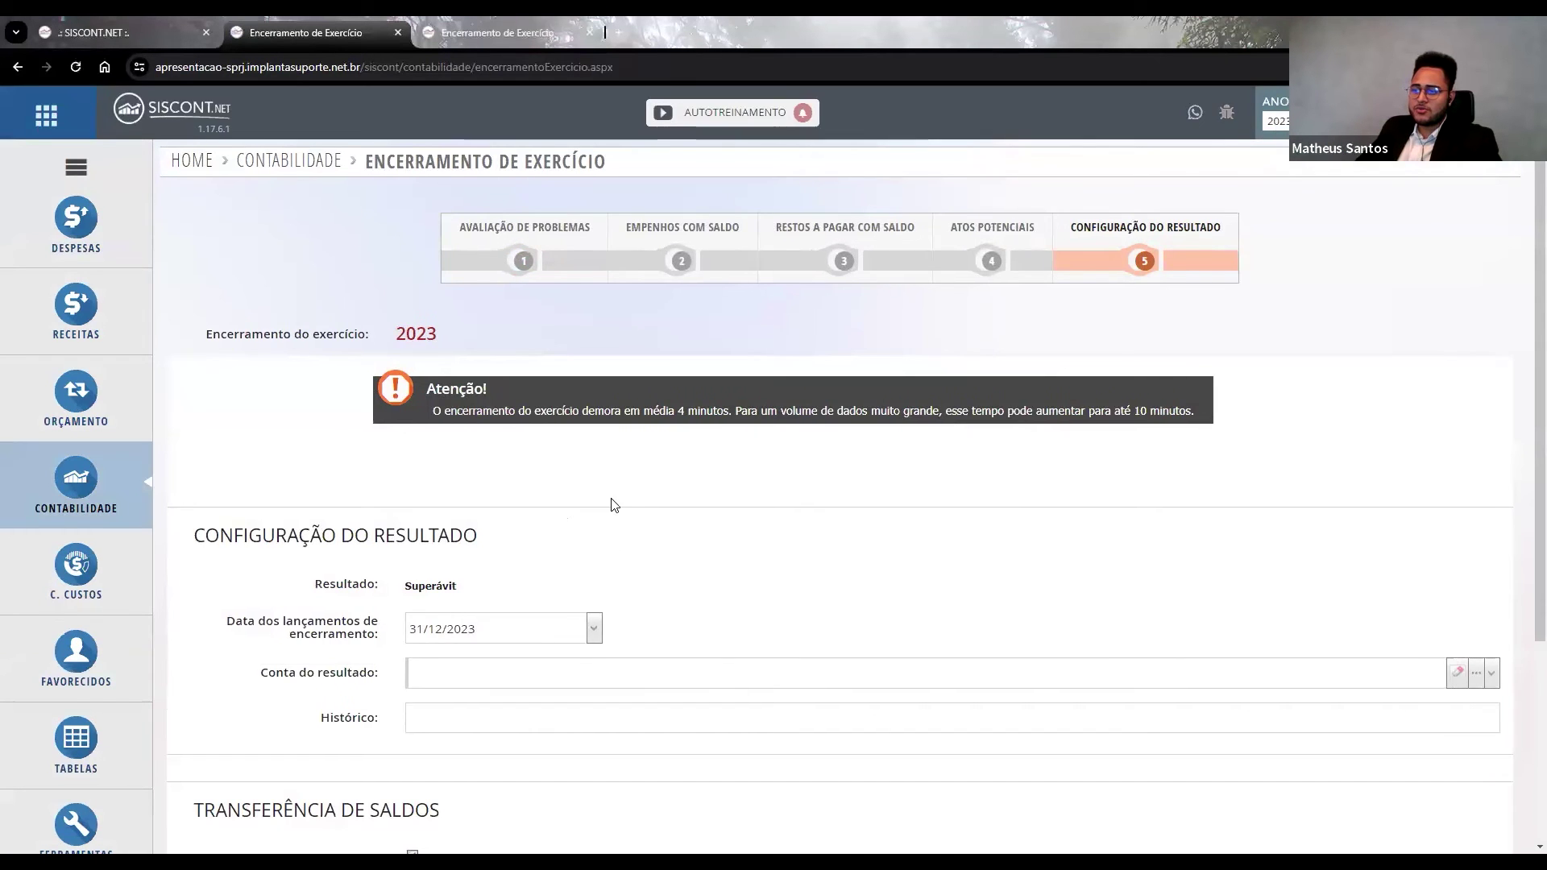
{"action": "scroll", "coordinate": [645, 516], "scroll_direction": "down", "scroll_amount": 2}
{"action": "left_click", "coordinate": [452, 512]}
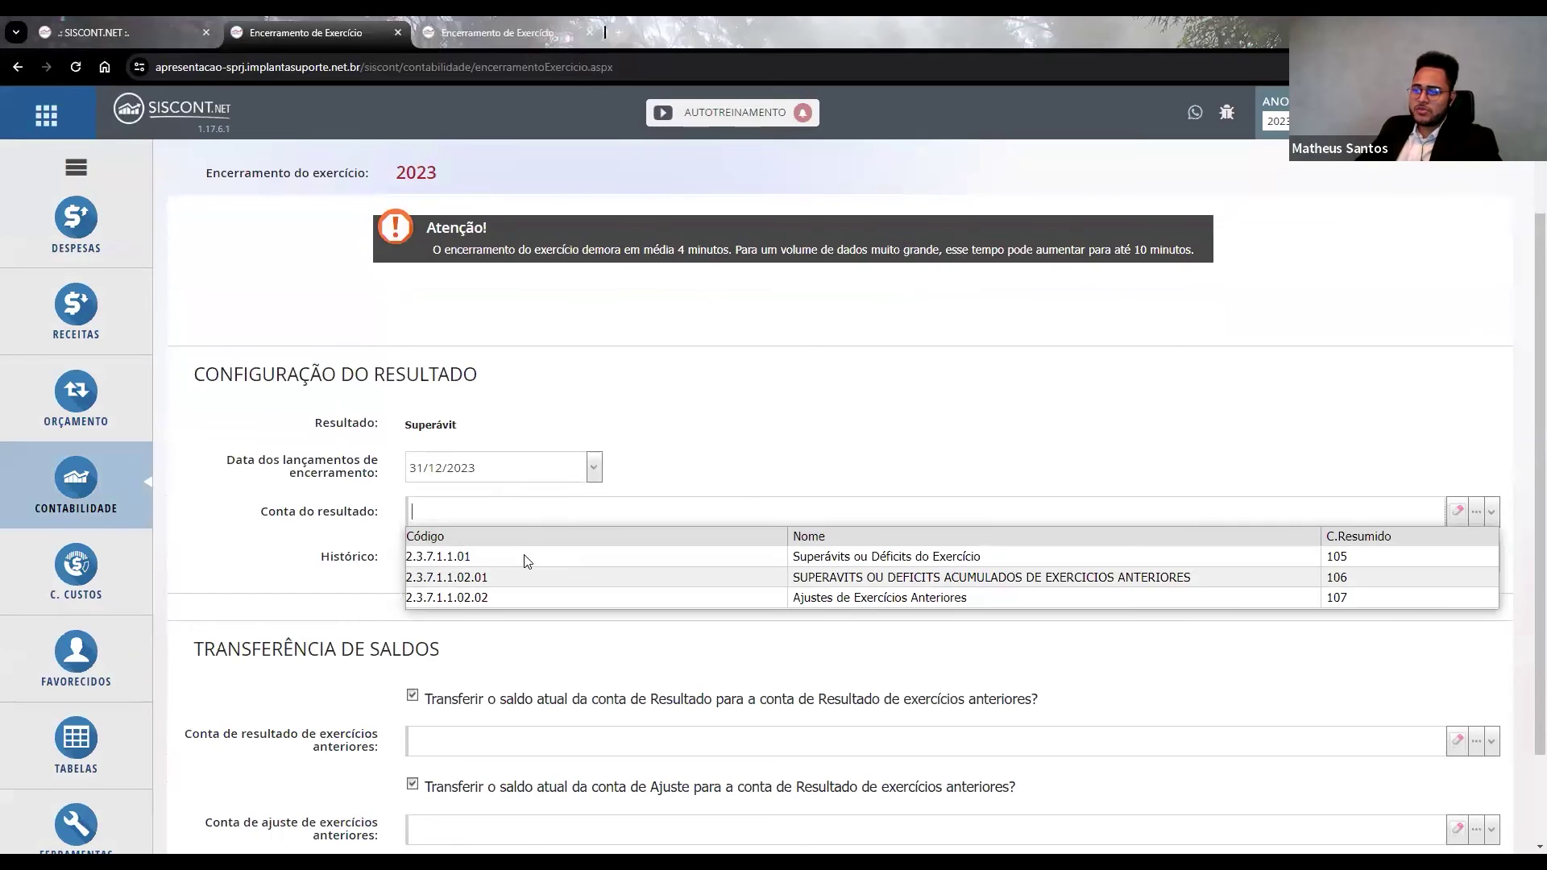
{"action": "left_click", "coordinate": [489, 554]}
{"action": "left_click", "coordinate": [561, 588]}
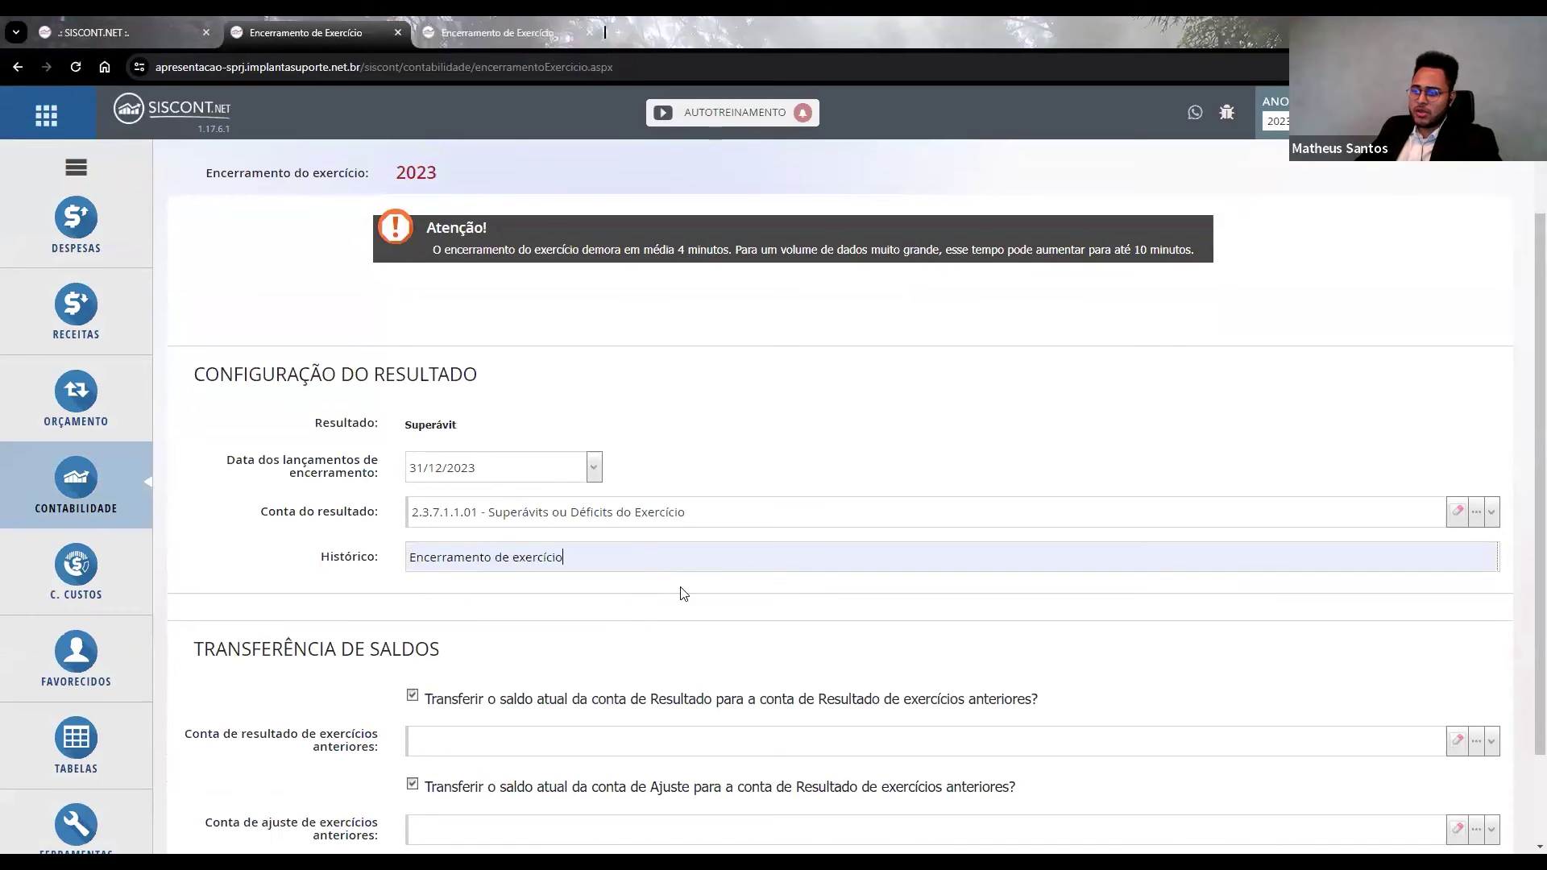
Set the prior-years result account to 2.3.7.1.1.02.01 and the prior-years adjustment account to 2.3.7.1.1.02.02, and run the 2023 closing.
{"action": "scroll", "coordinate": [524, 592], "scroll_direction": "down", "scroll_amount": 2}
{"action": "left_click", "coordinate": [477, 619]}
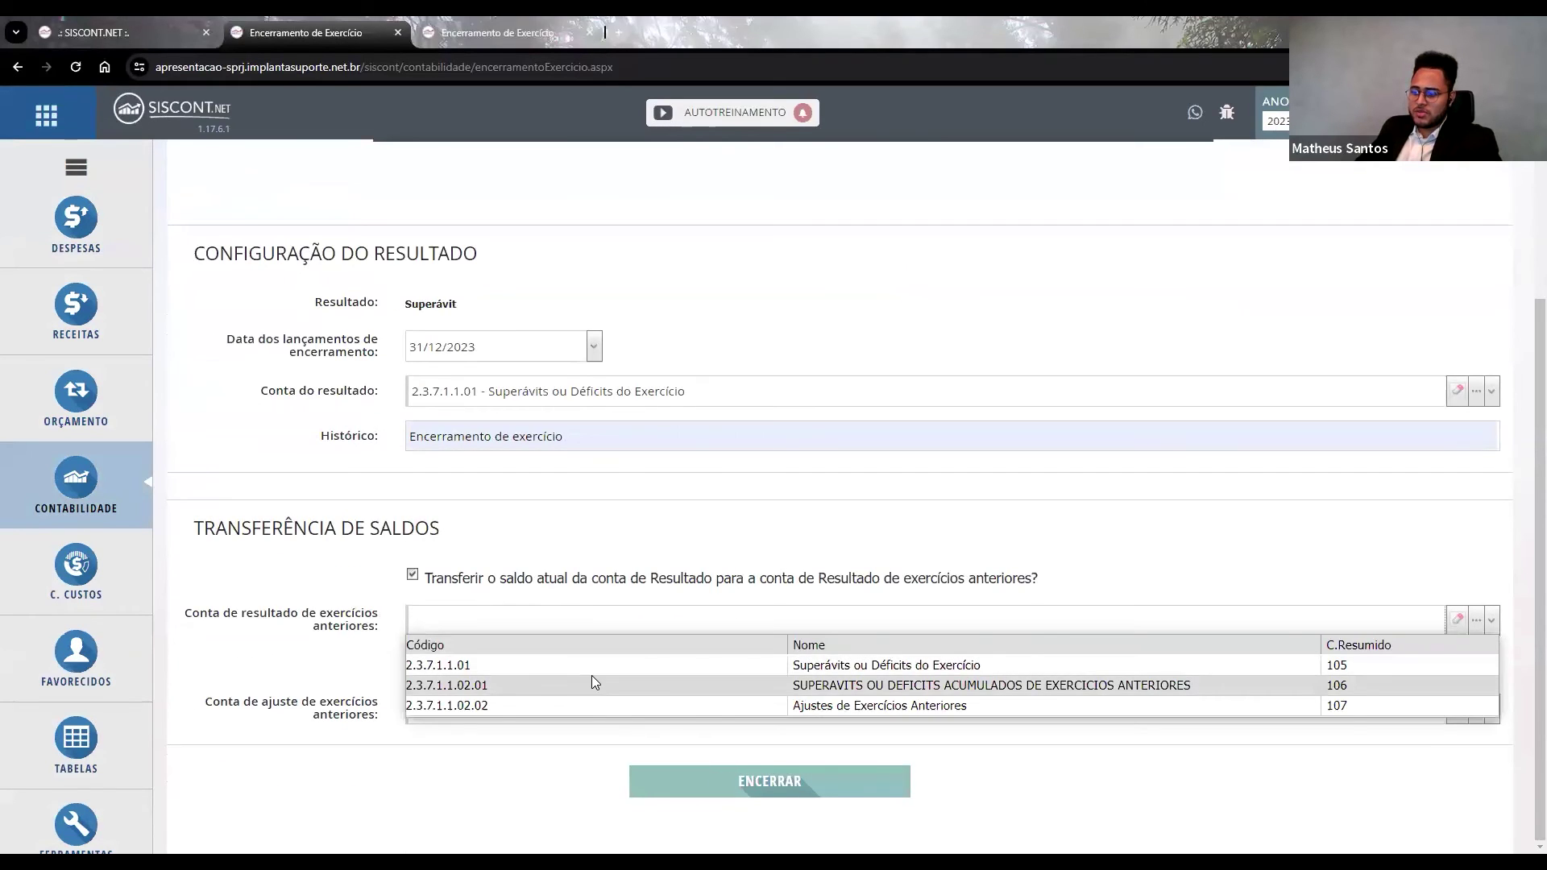
{"action": "left_click", "coordinate": [594, 682]}
{"action": "left_click", "coordinate": [586, 794]}
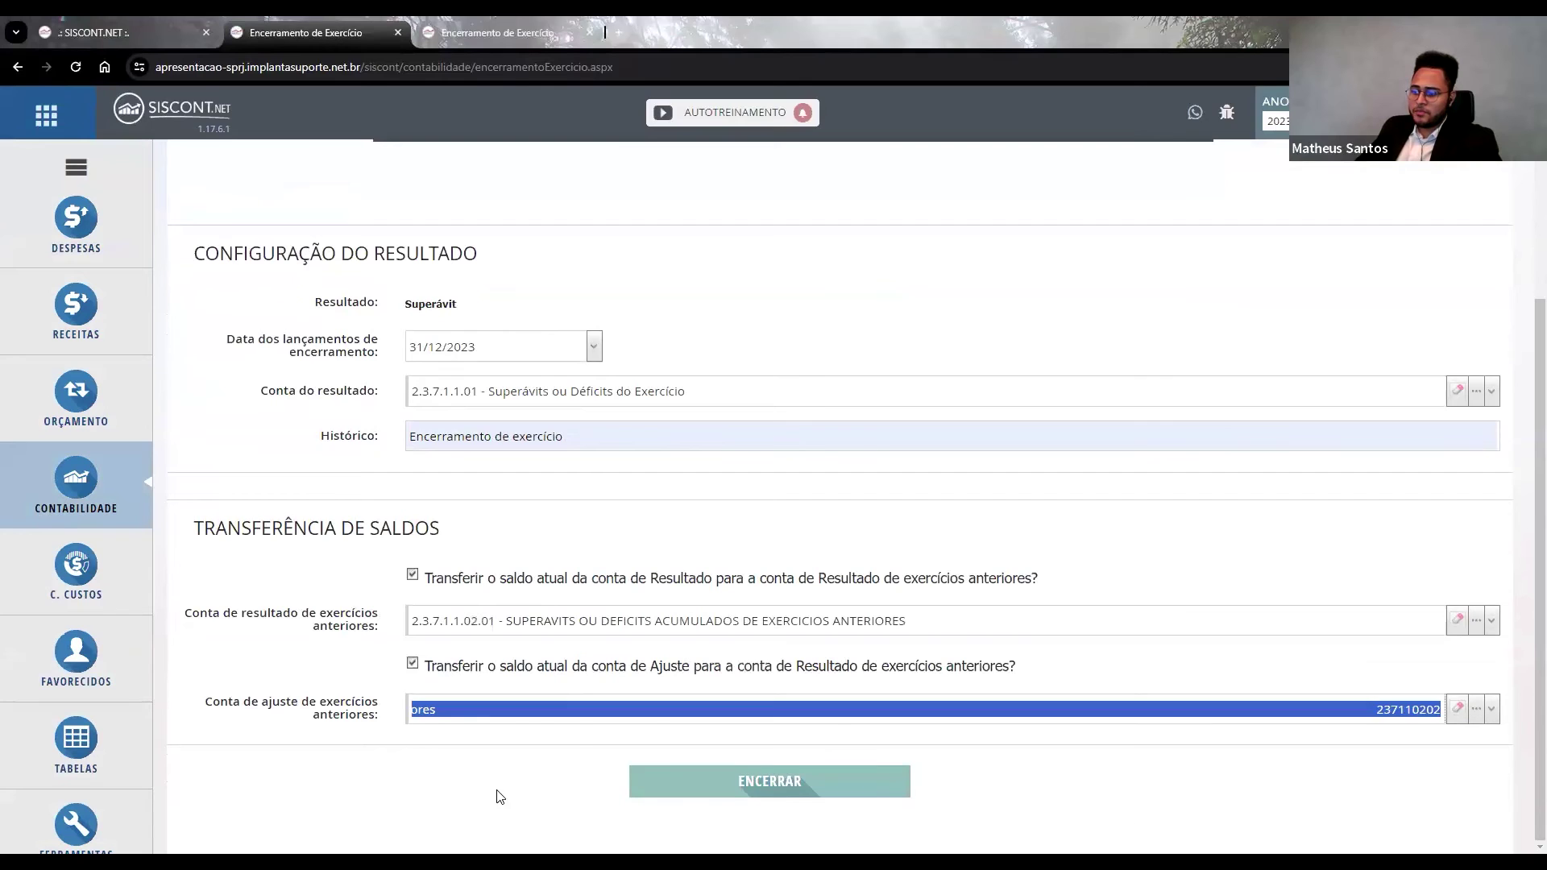
{"action": "left_click", "coordinate": [832, 780]}
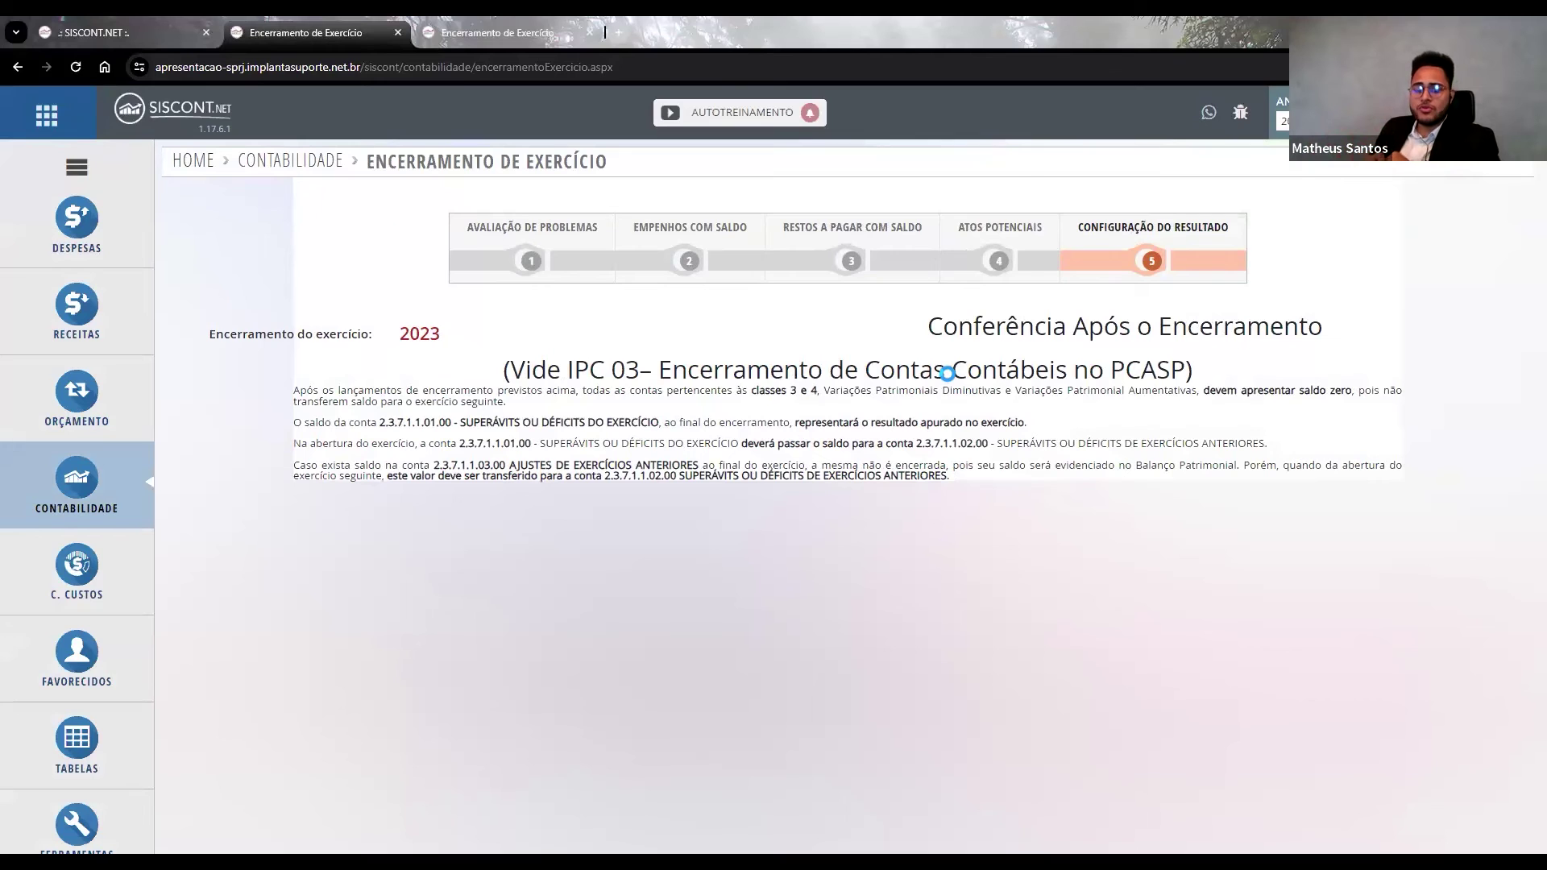
{"action": "left_click", "coordinate": [16, 242]}
{"action": "left_click", "coordinate": [361, 414]}
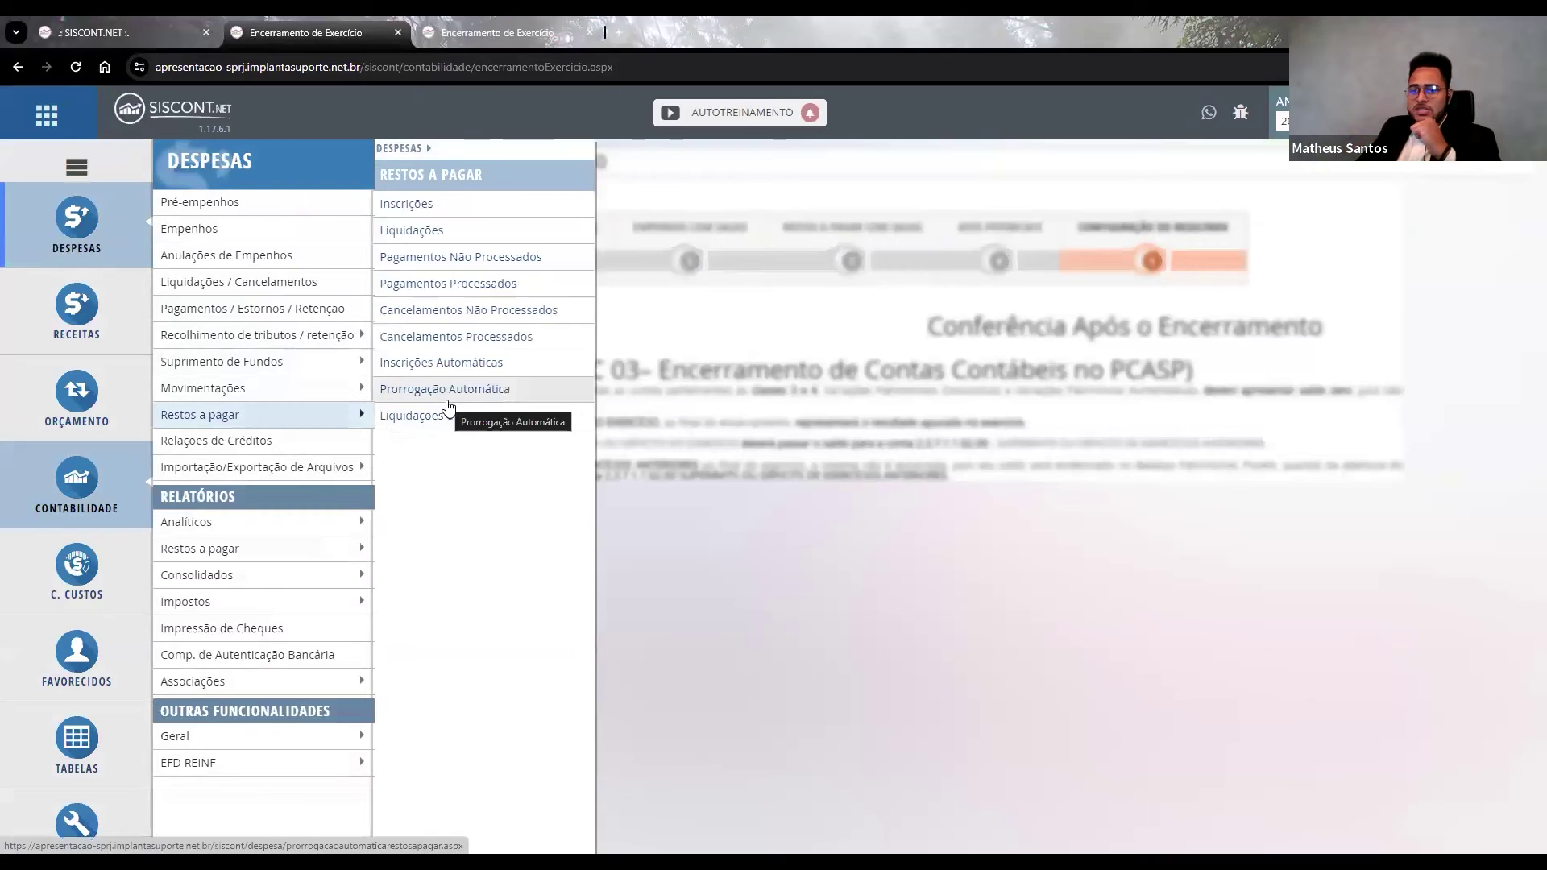
{"action": "left_click", "coordinate": [82, 502]}
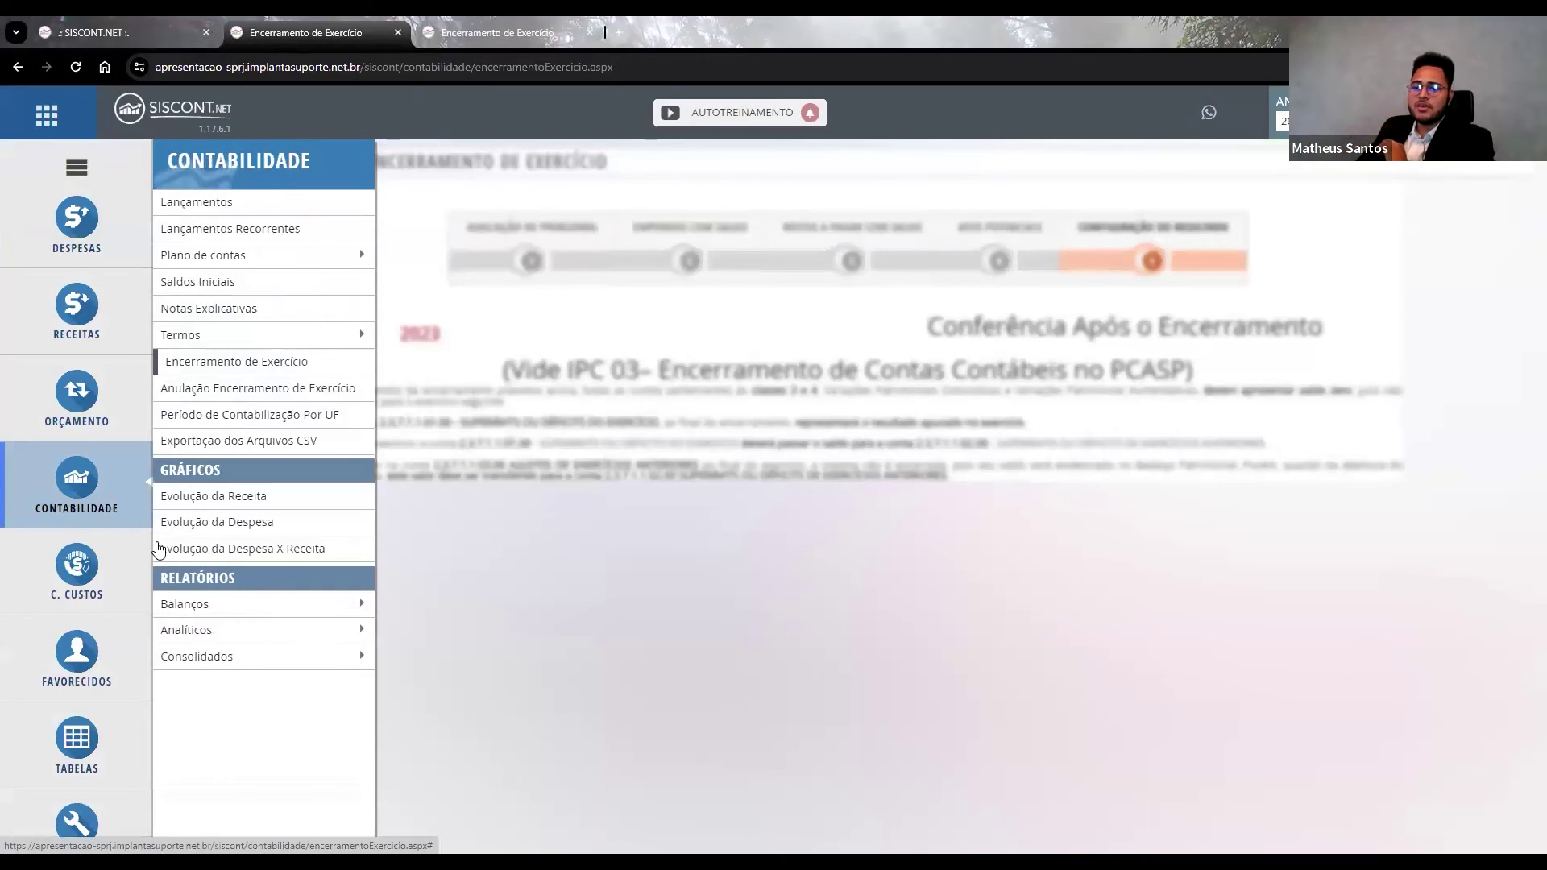
{"action": "left_click", "coordinate": [308, 631]}
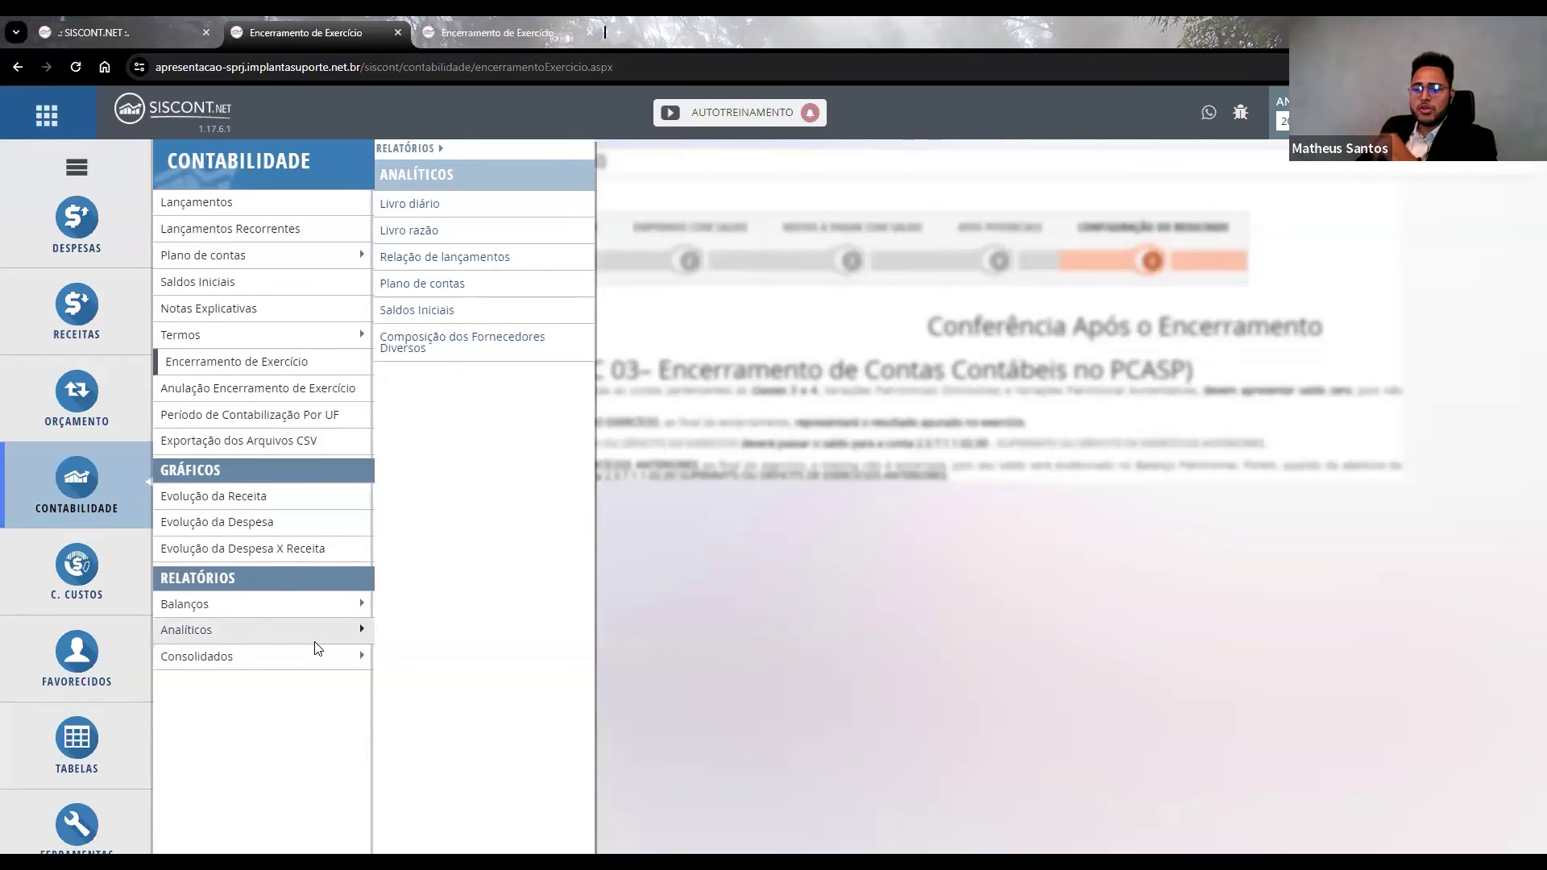
{"action": "left_click", "coordinate": [319, 654]}
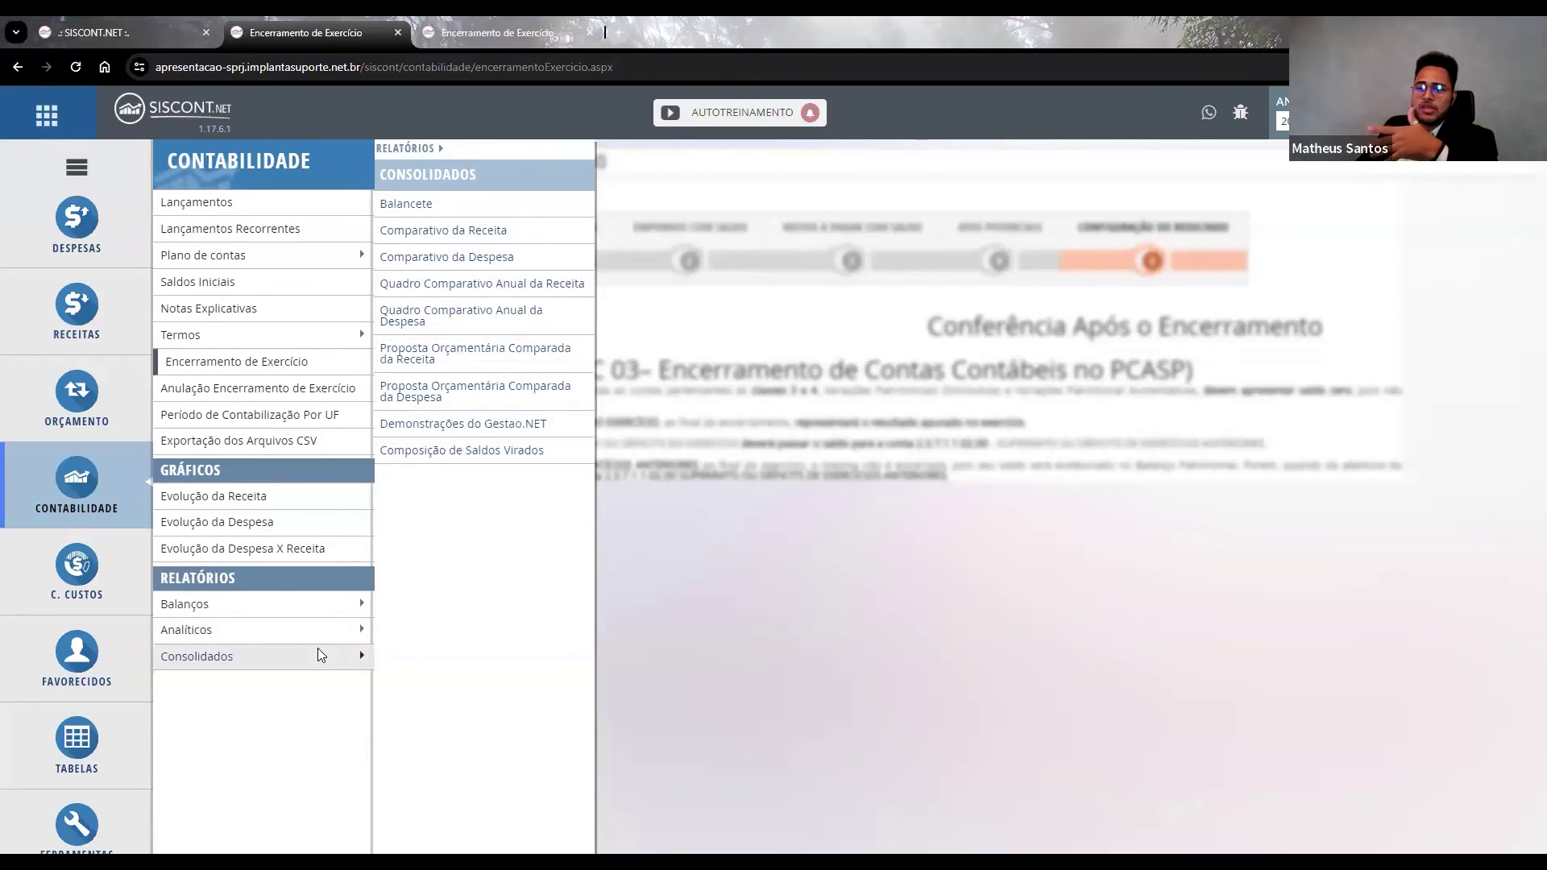
{"action": "left_click", "coordinate": [358, 631]}
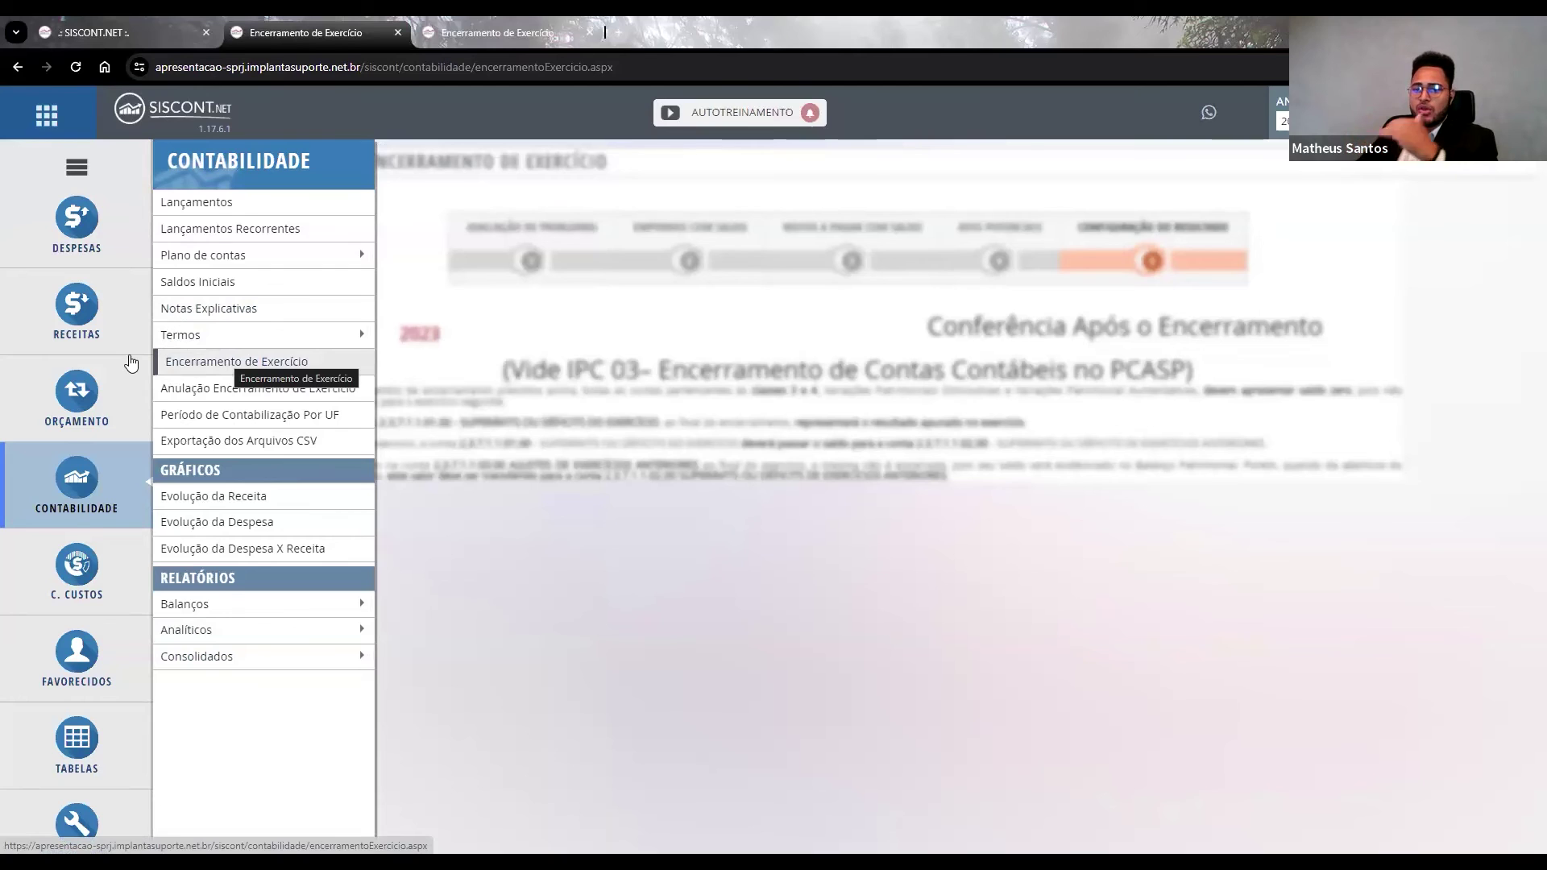
{"action": "left_click", "coordinate": [91, 792]}
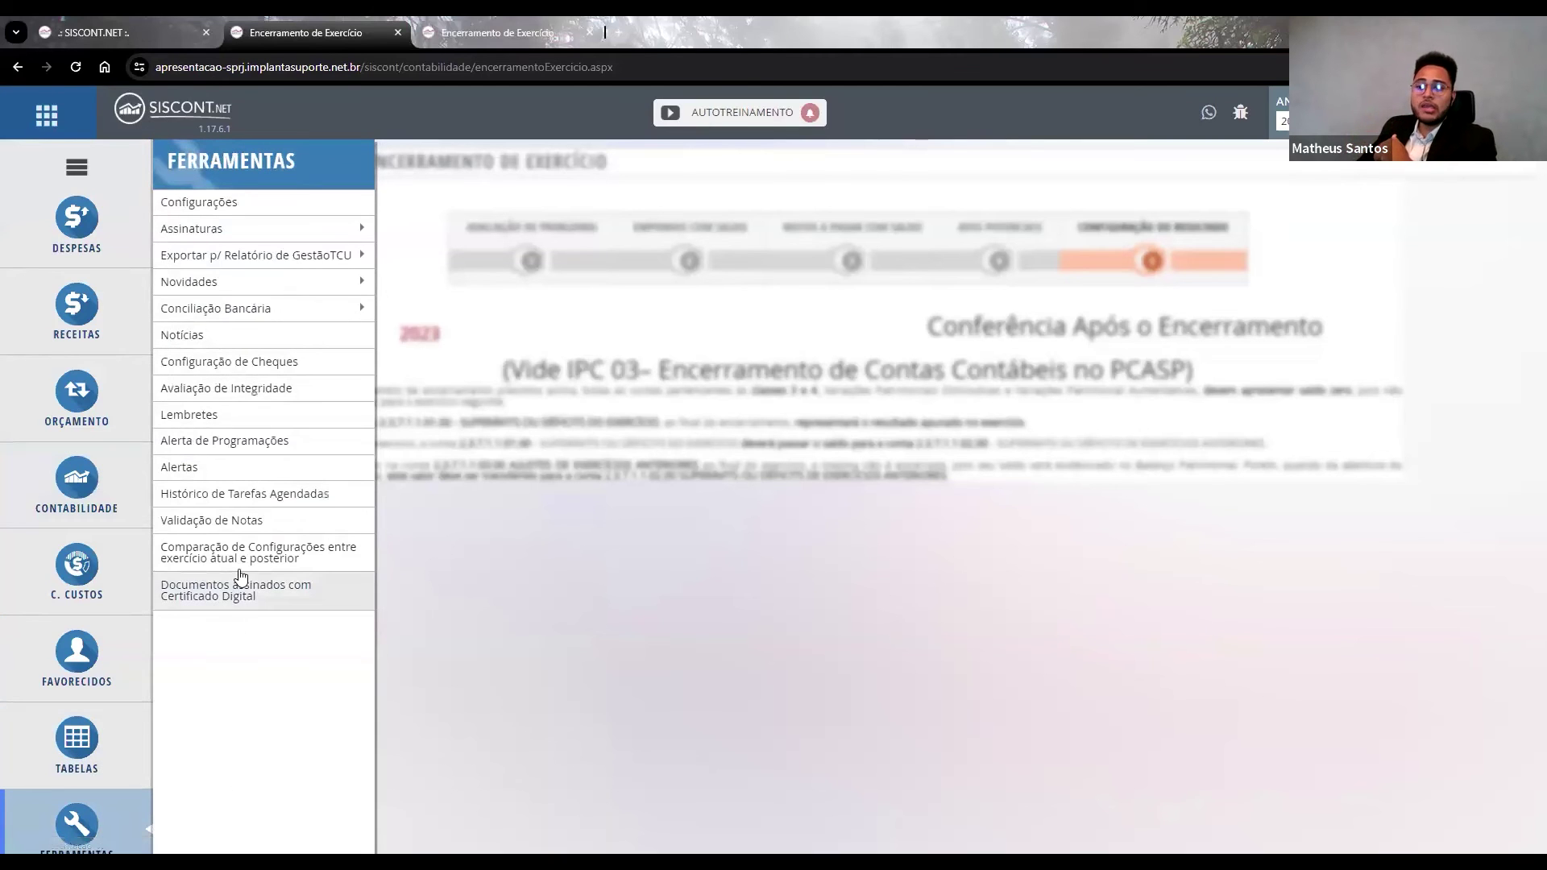
{"action": "left_click", "coordinate": [129, 399]}
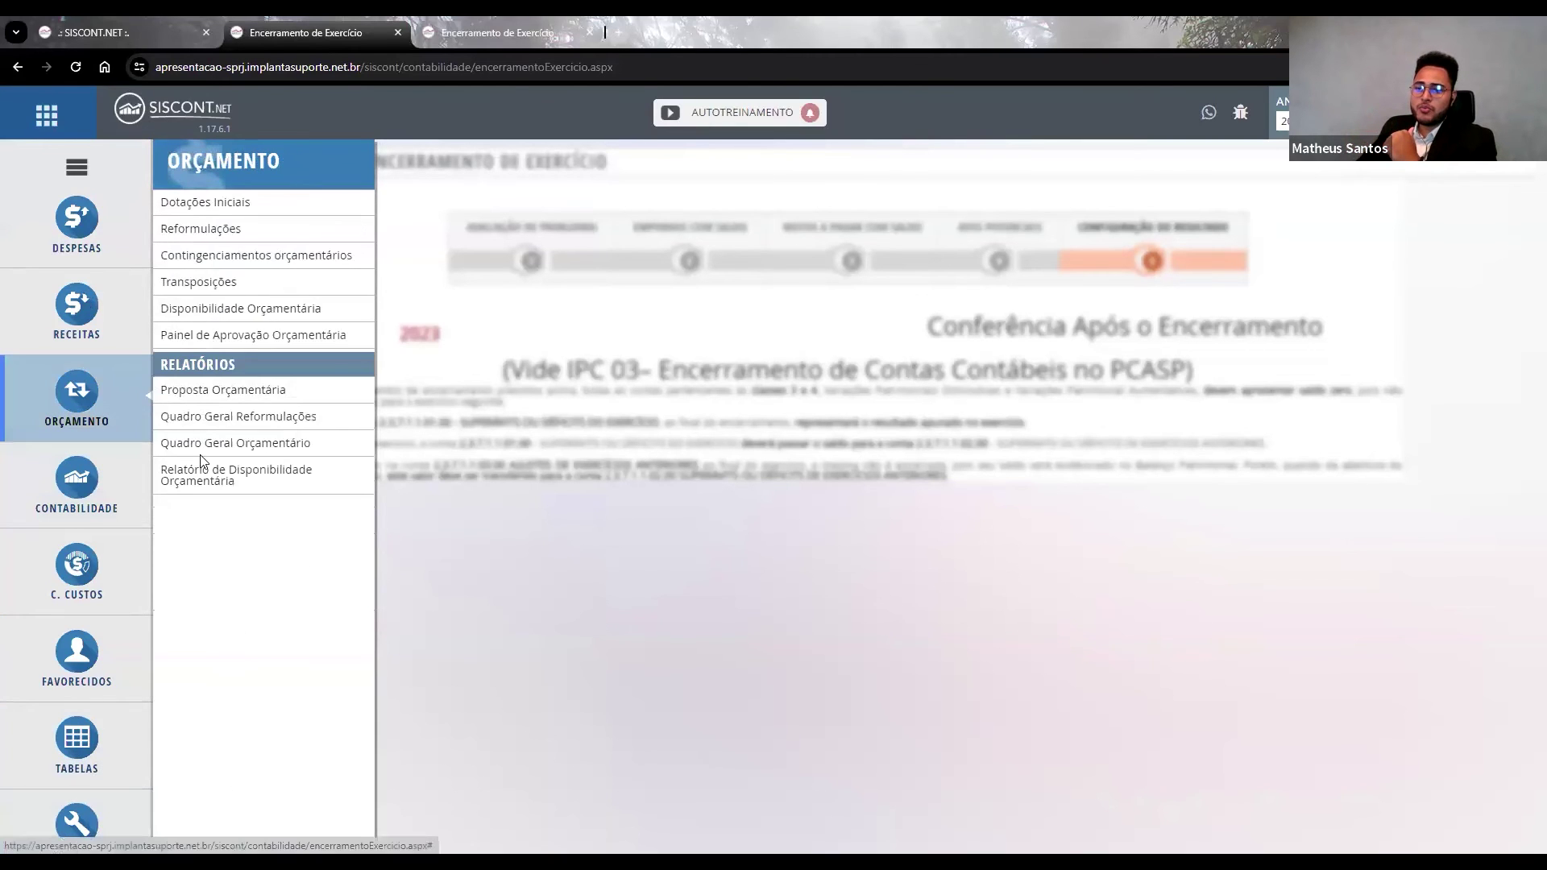
Reopen the Encerramento de Exercício page and switch the working year to 2024.
{"action": "left_click", "coordinate": [76, 483]}
{"action": "left_click", "coordinate": [258, 360]}
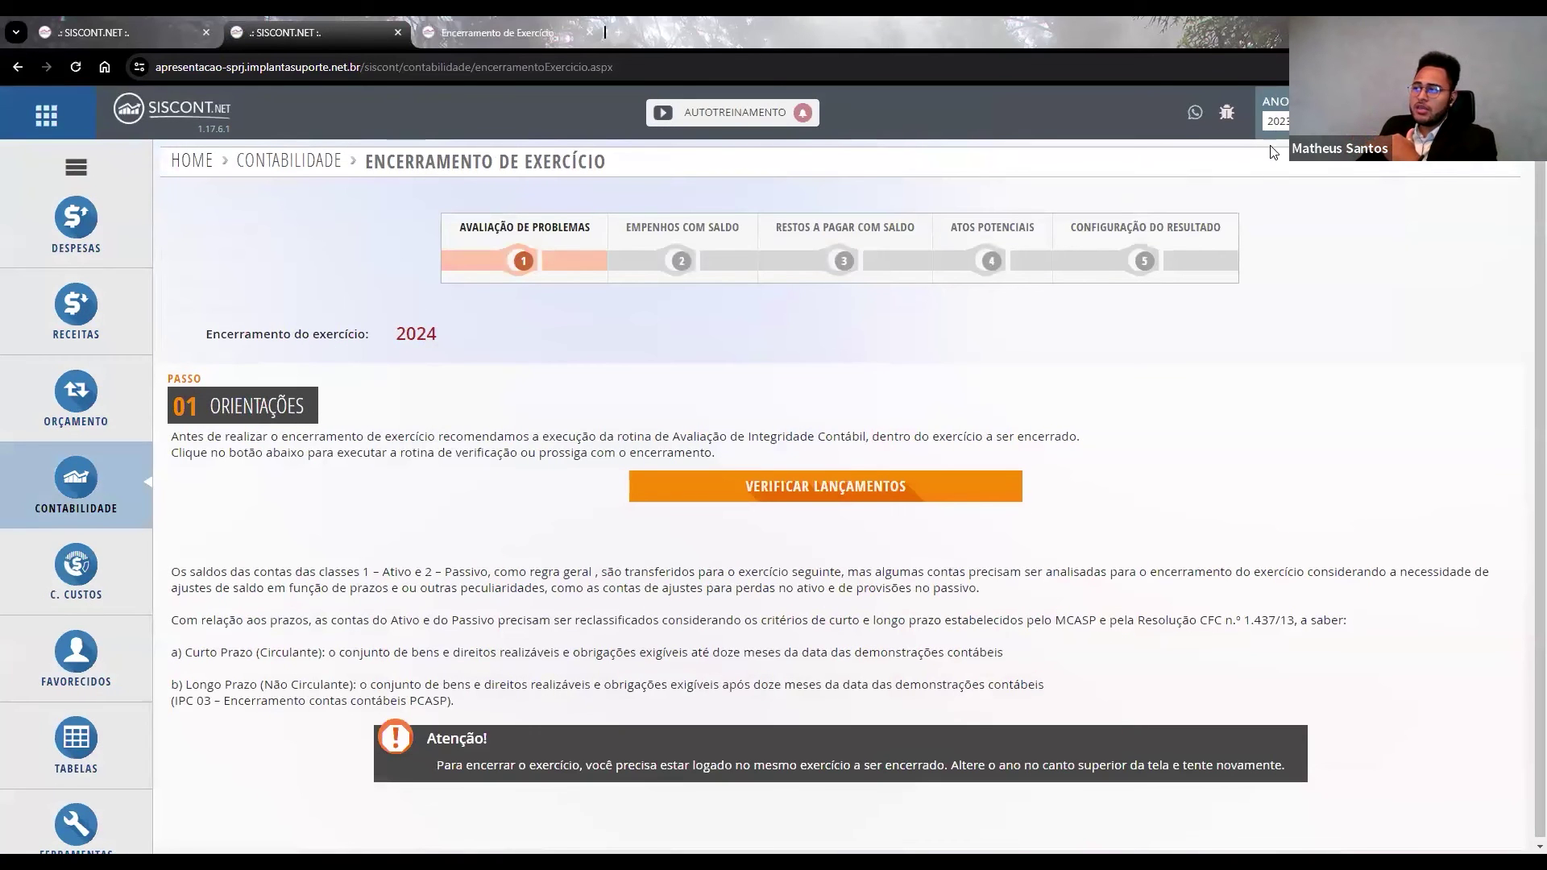
{"action": "left_click", "coordinate": [1276, 121]}
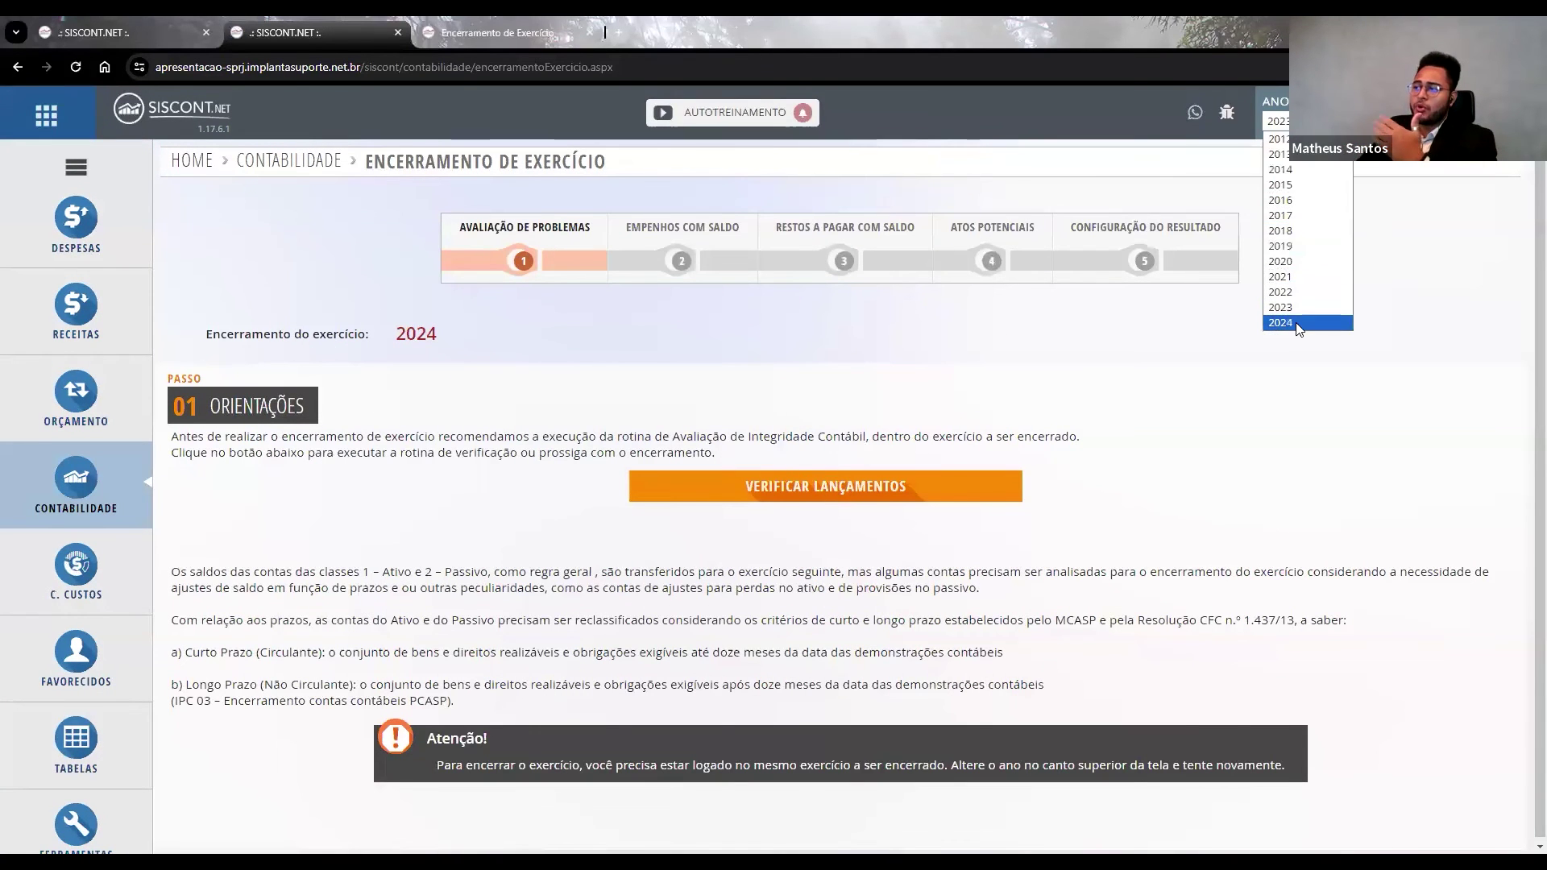
{"action": "left_click", "coordinate": [1299, 325]}
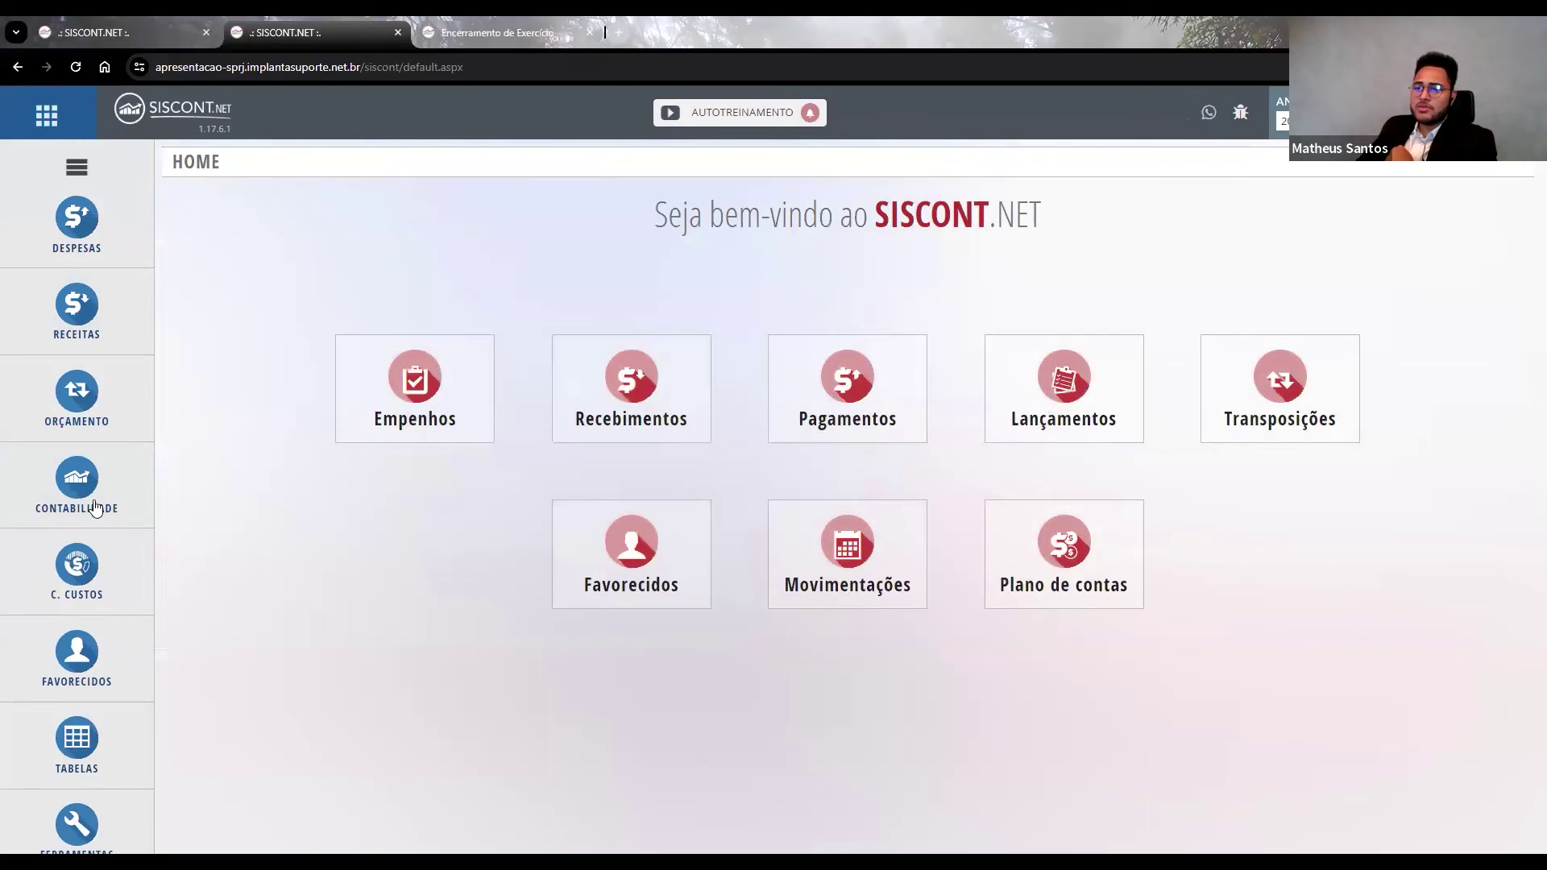
Open the Assistente Alteração de Centro de Custos for Restos a Pagar and examine the dates of the listed registrations.
{"action": "mouse_move", "coordinate": [94, 506]}
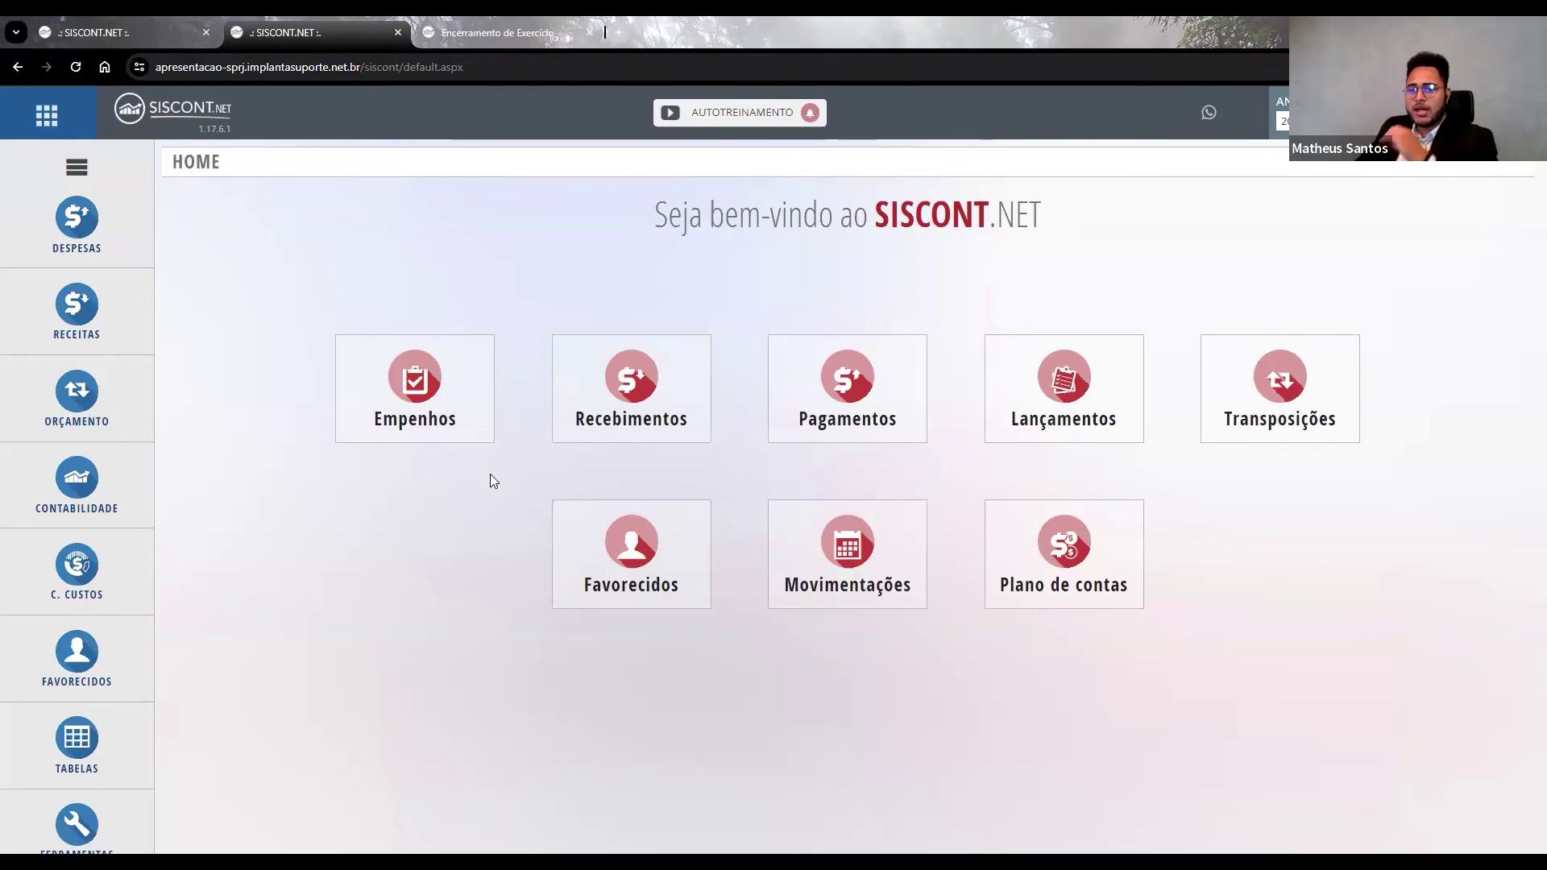
{"action": "mouse_move", "coordinate": [48, 683]}
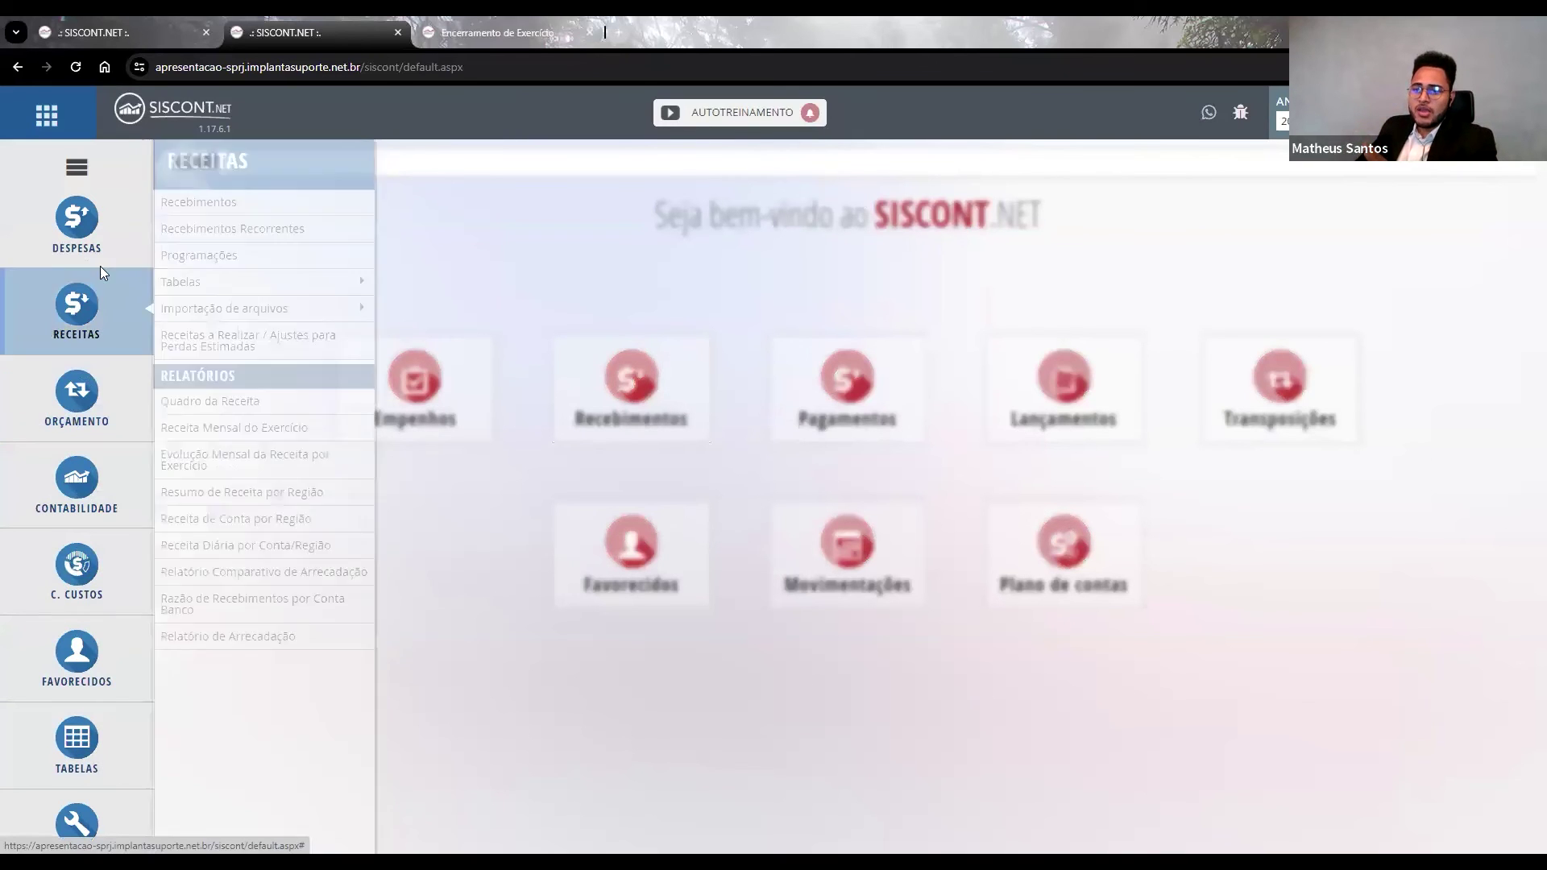
{"action": "mouse_move", "coordinate": [137, 243]}
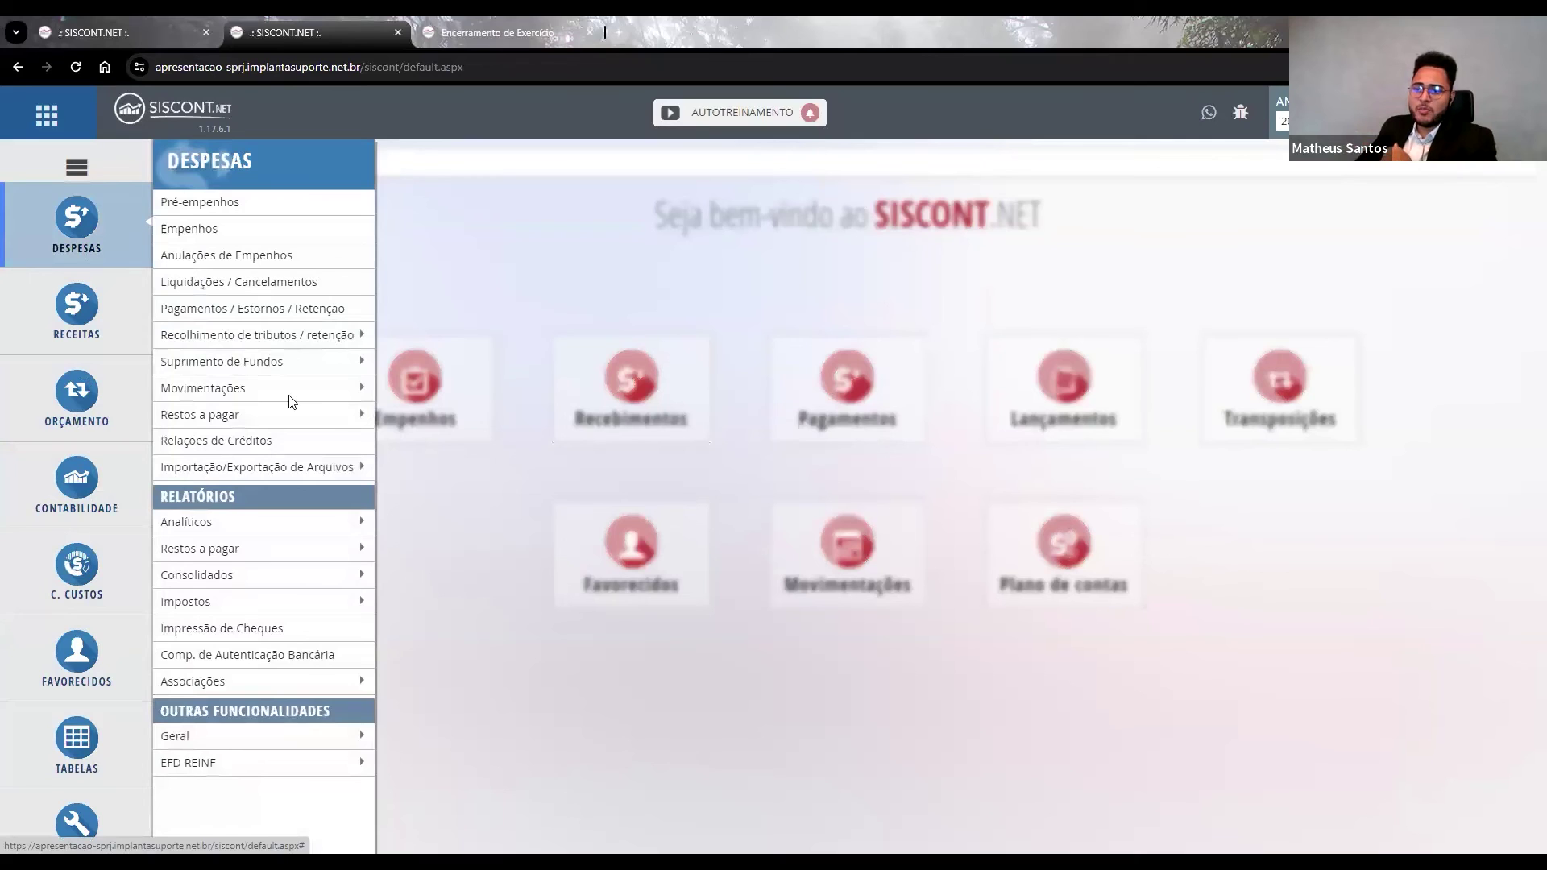
{"action": "mouse_move", "coordinate": [329, 417]}
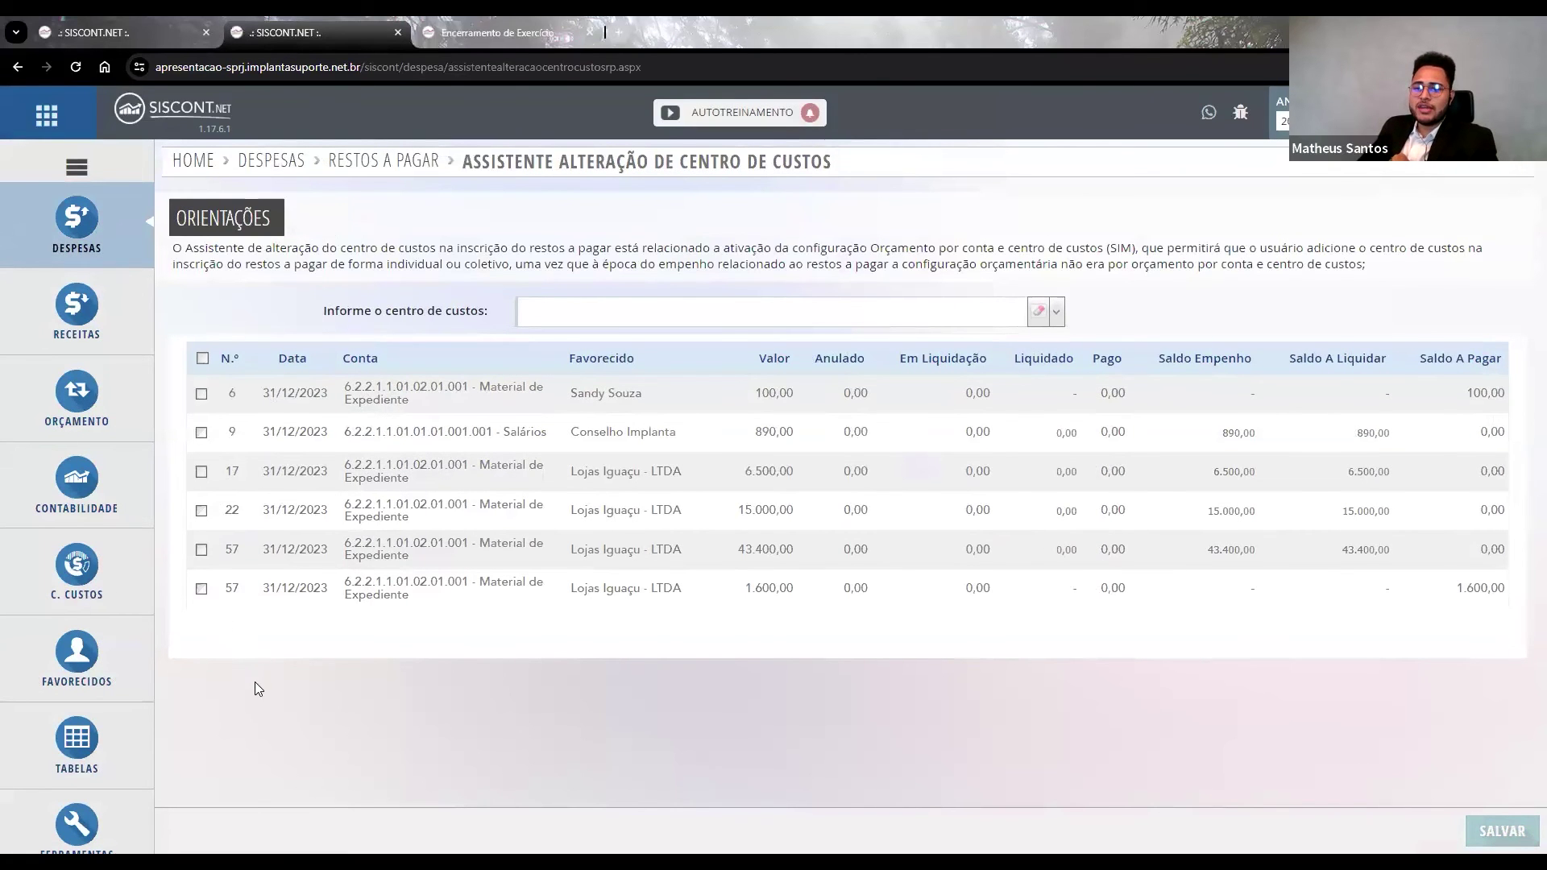
{"action": "left_click_drag", "start_coordinate": [301, 436], "coordinate": [335, 452]}
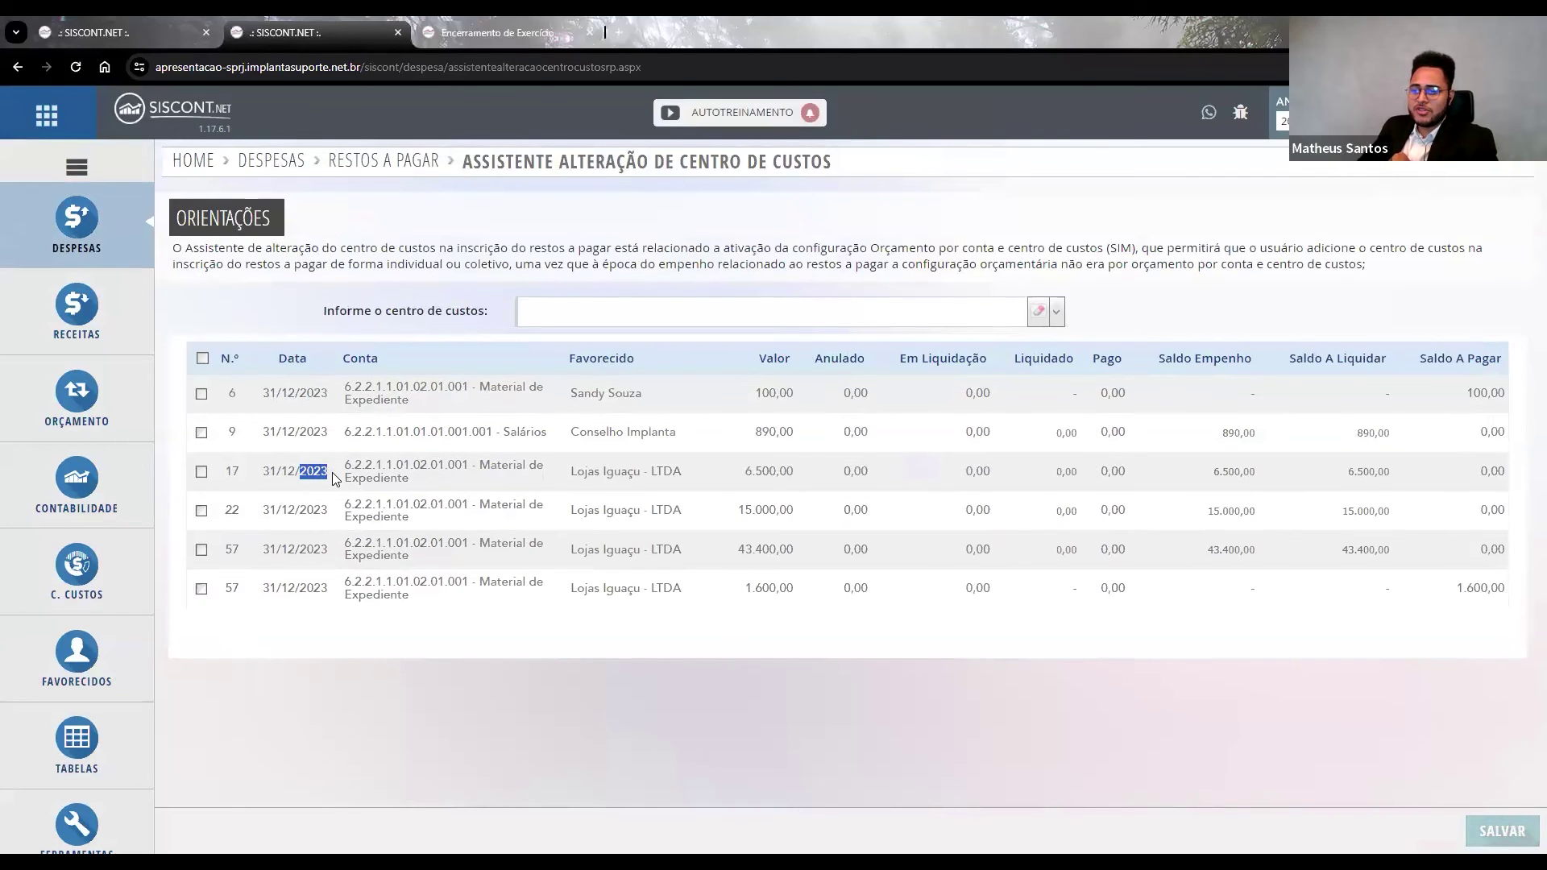
{"action": "left_click_drag", "start_coordinate": [305, 513], "coordinate": [343, 556]}
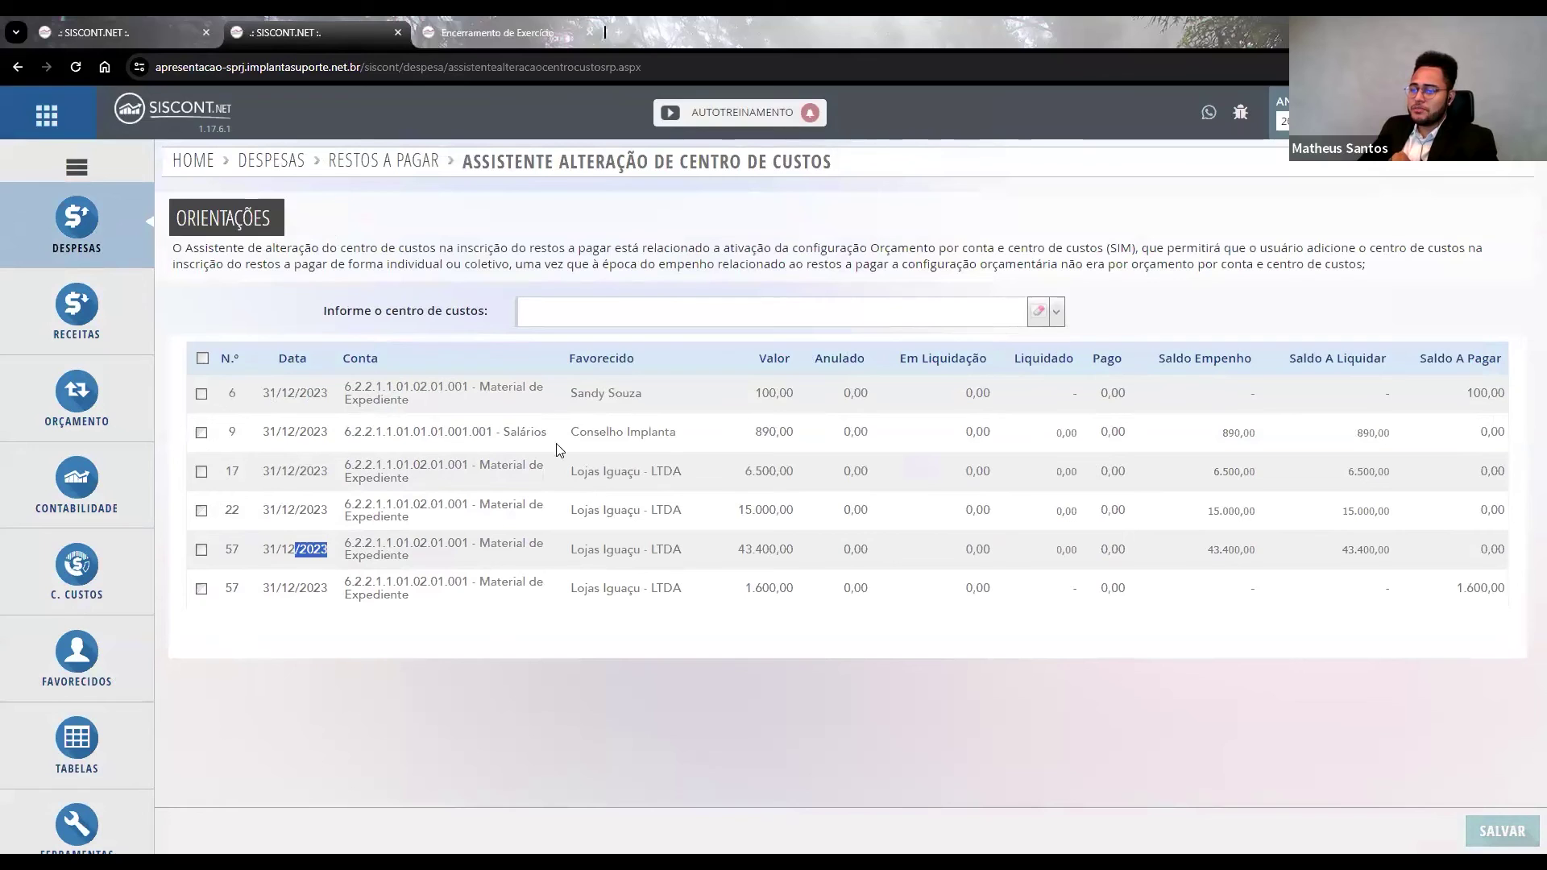
Select all the listed restos a pagar registrations and show the available cost centers for them.
{"action": "left_click", "coordinate": [202, 360]}
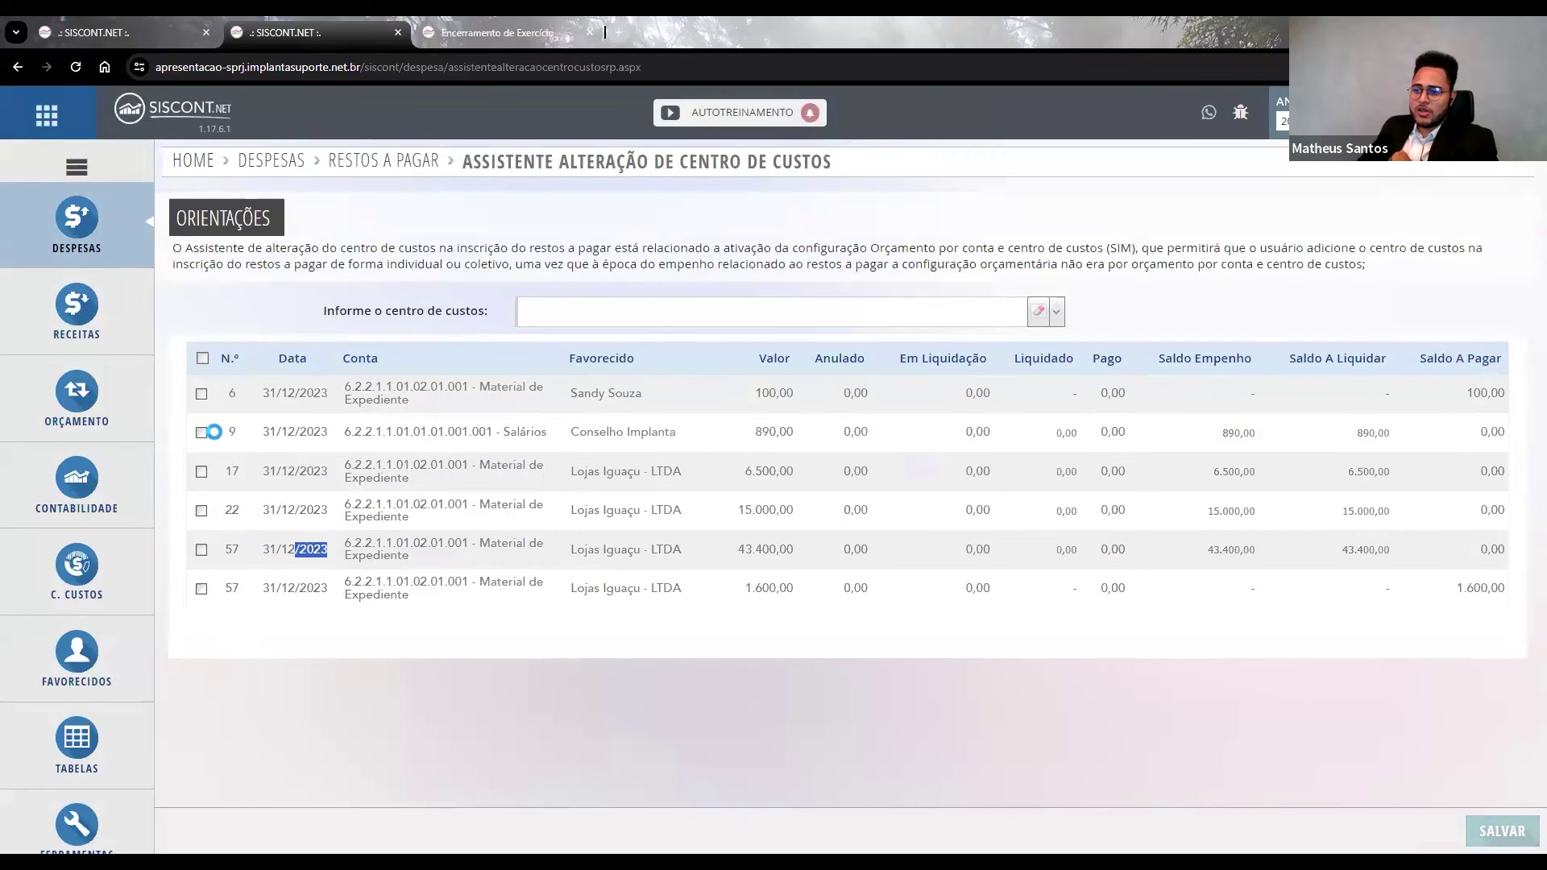
{"action": "left_click", "coordinate": [941, 302]}
{"action": "left_click", "coordinate": [1019, 314]}
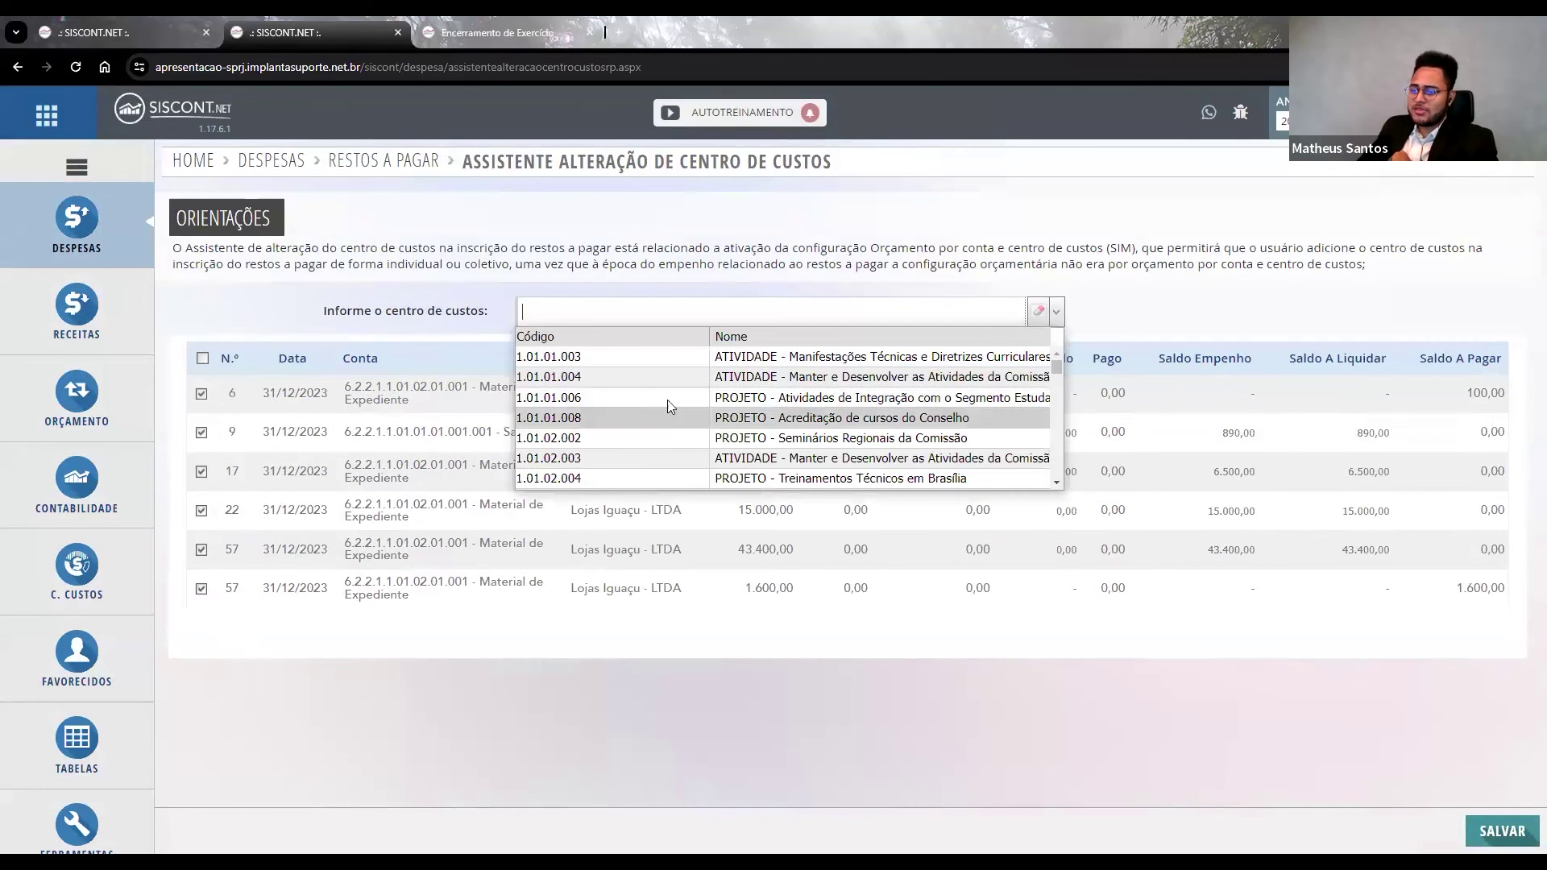
Check the registered cost centers in the C. Custos Cadastro in a separate tab and return to the cost center assistant.
{"action": "left_click", "coordinate": [103, 582]}
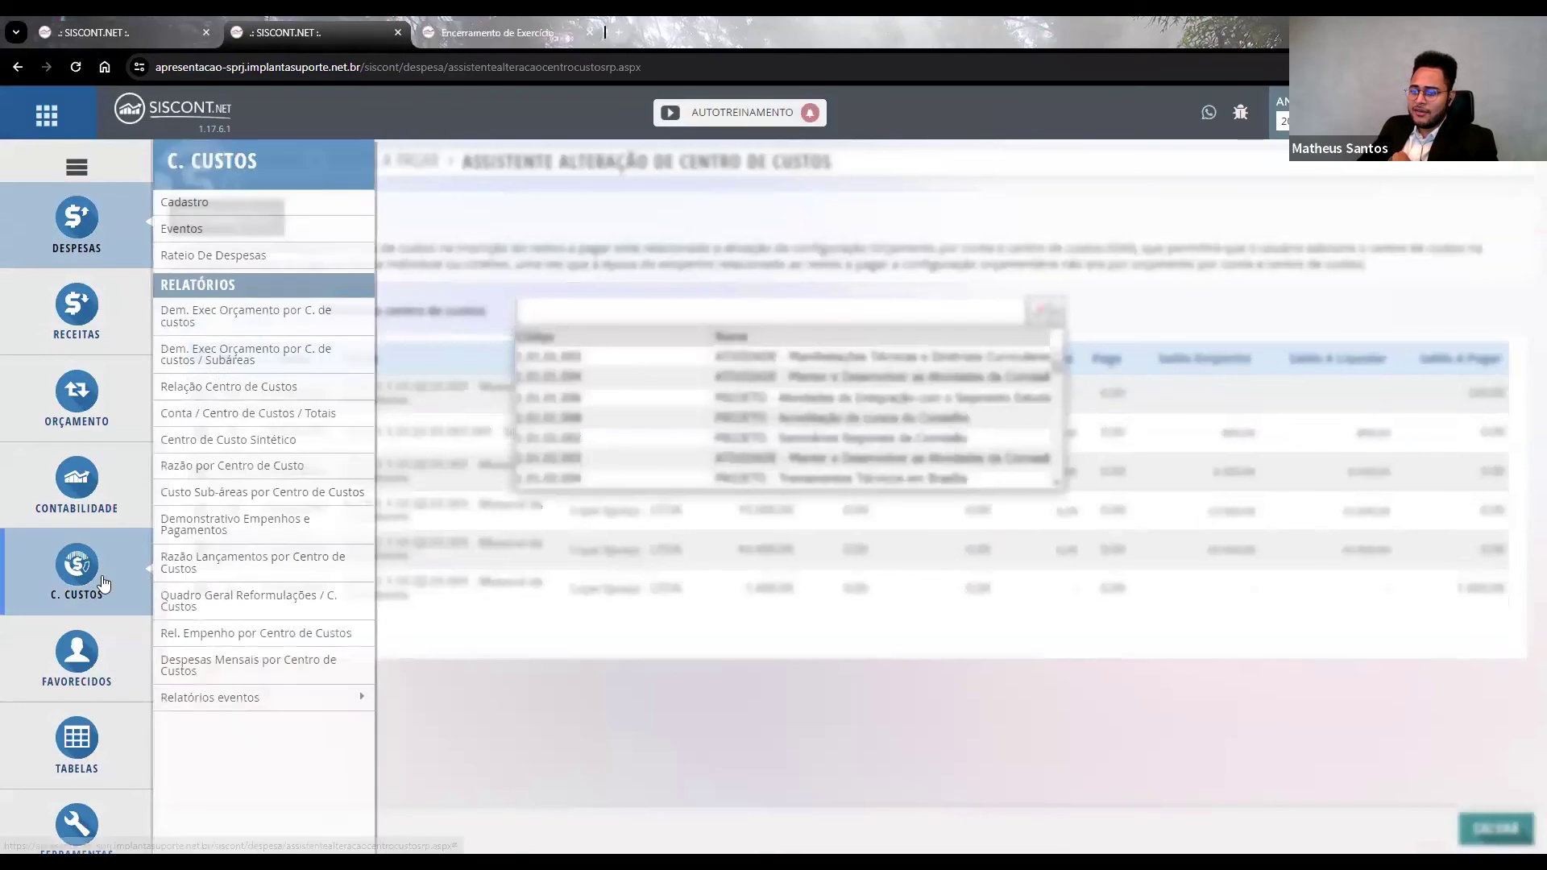
{"action": "middle_click", "coordinate": [242, 201]}
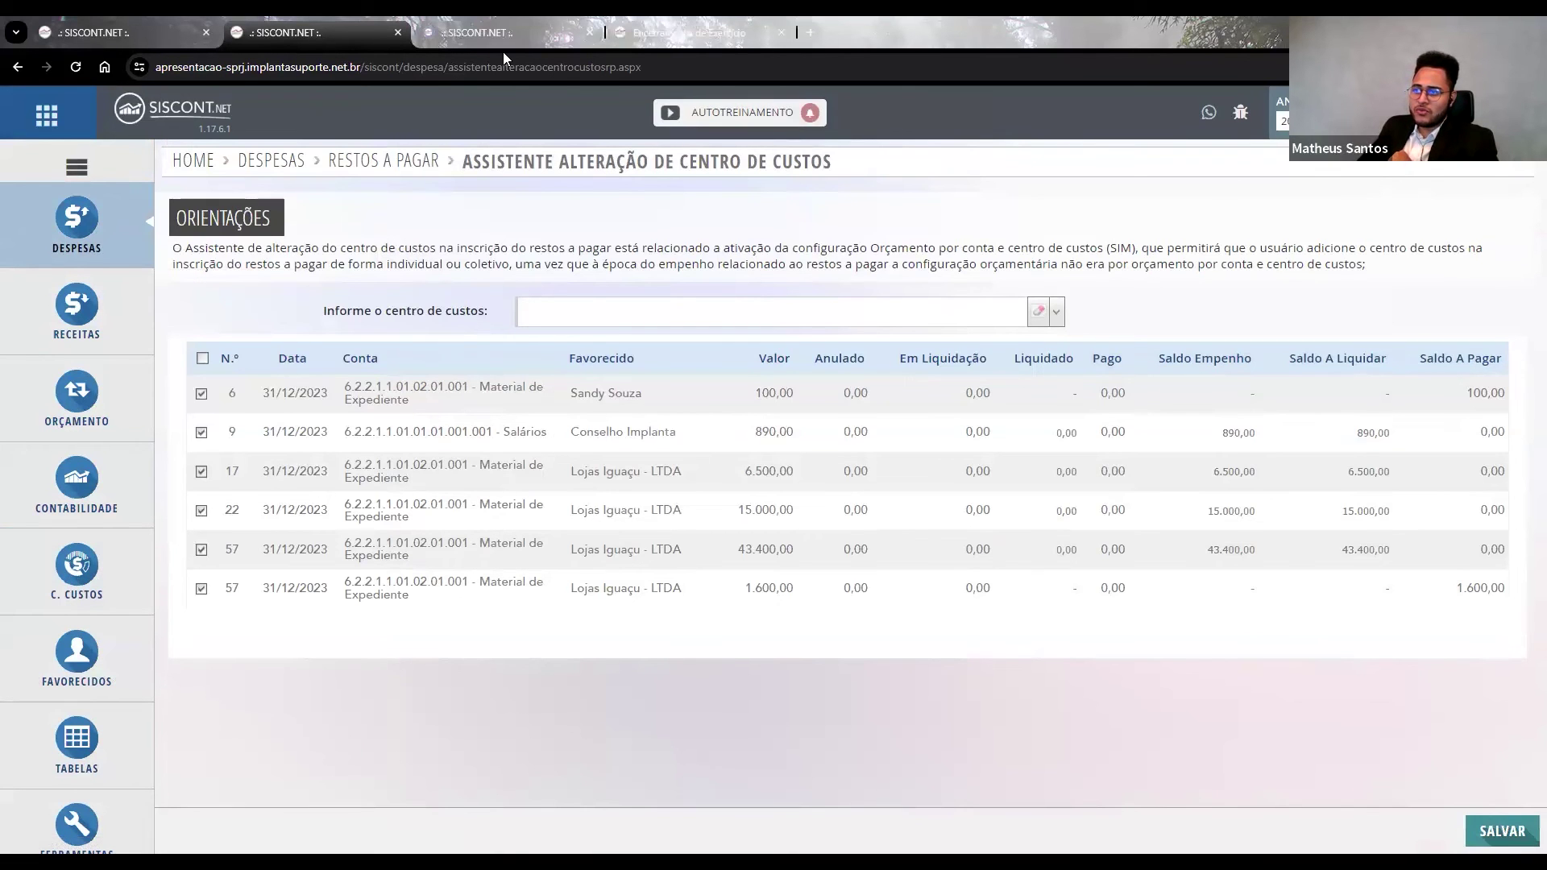
{"action": "key", "text": "ctrl+Tab"}
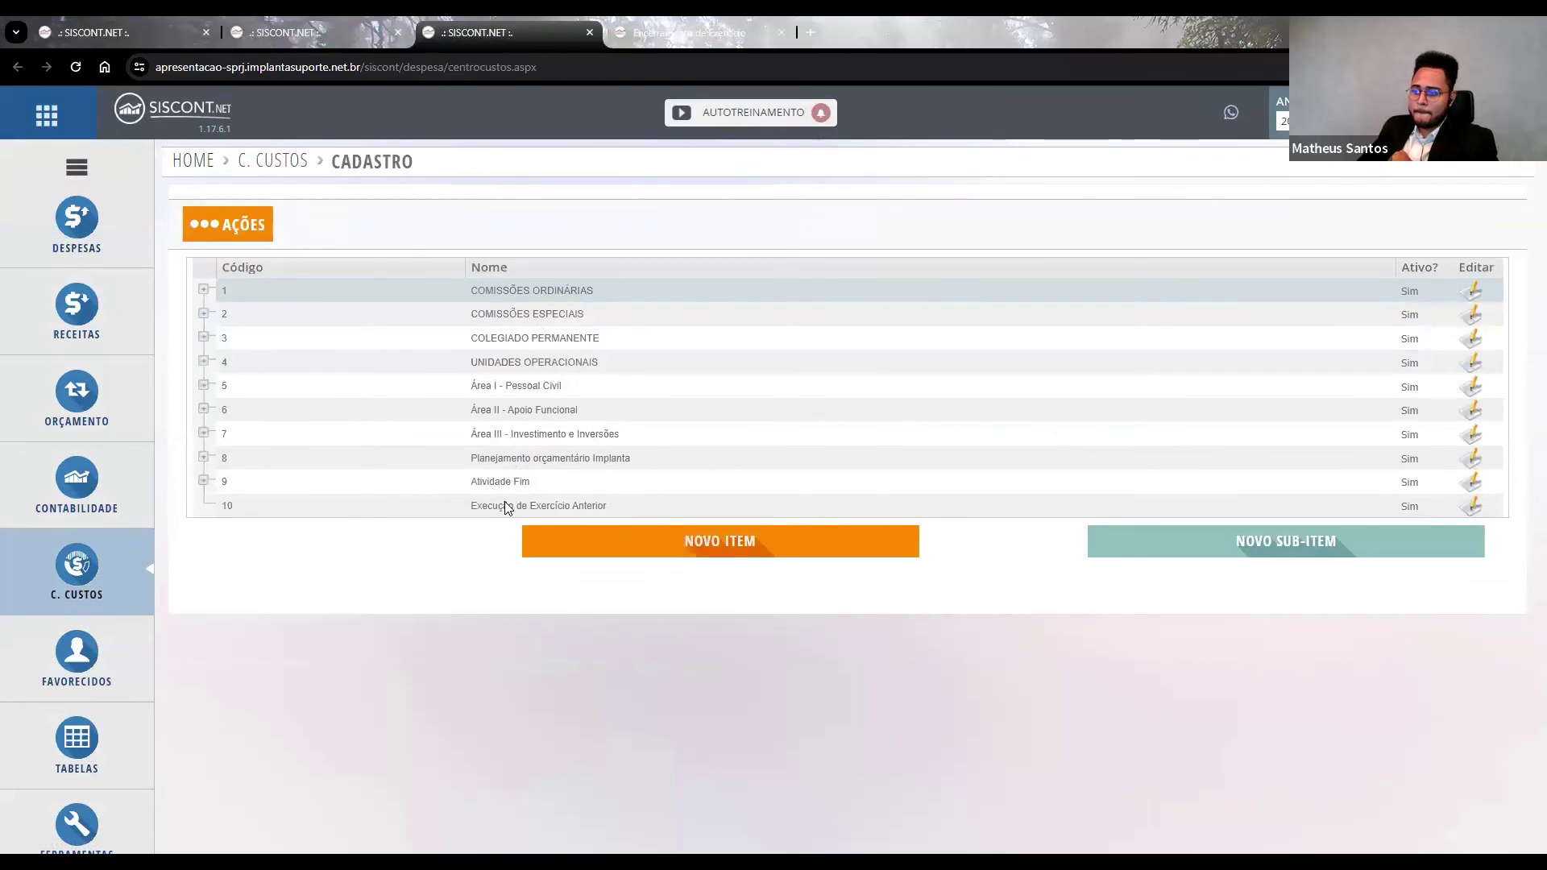
{"action": "left_click", "coordinate": [333, 24]}
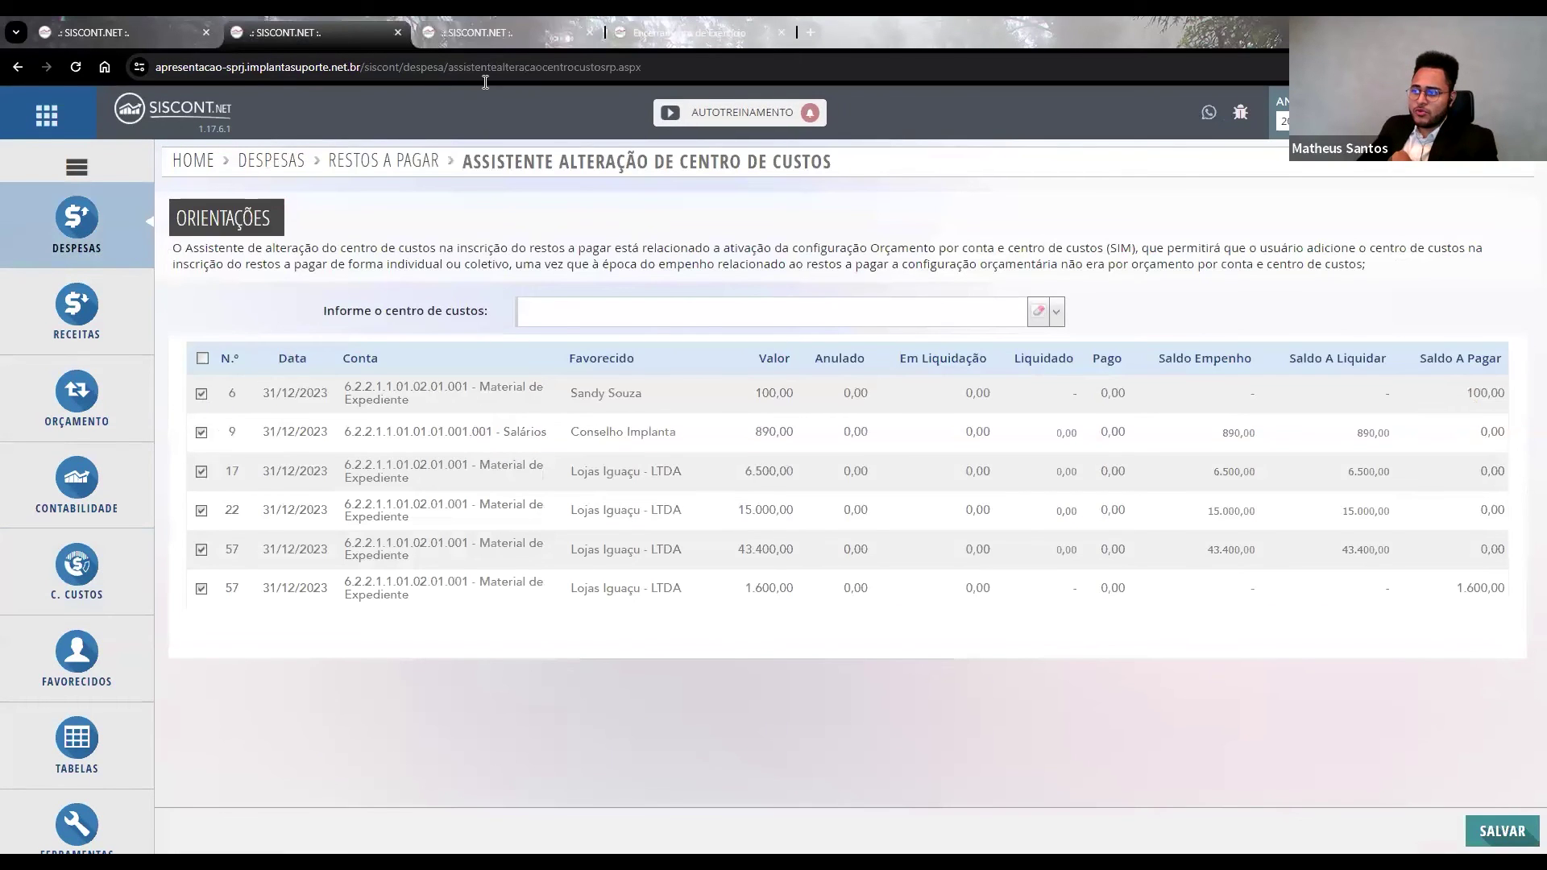
Search the assistant's cost centers for "res" and "10.", and clear the cost center field.
{"action": "left_click", "coordinate": [1056, 312]}
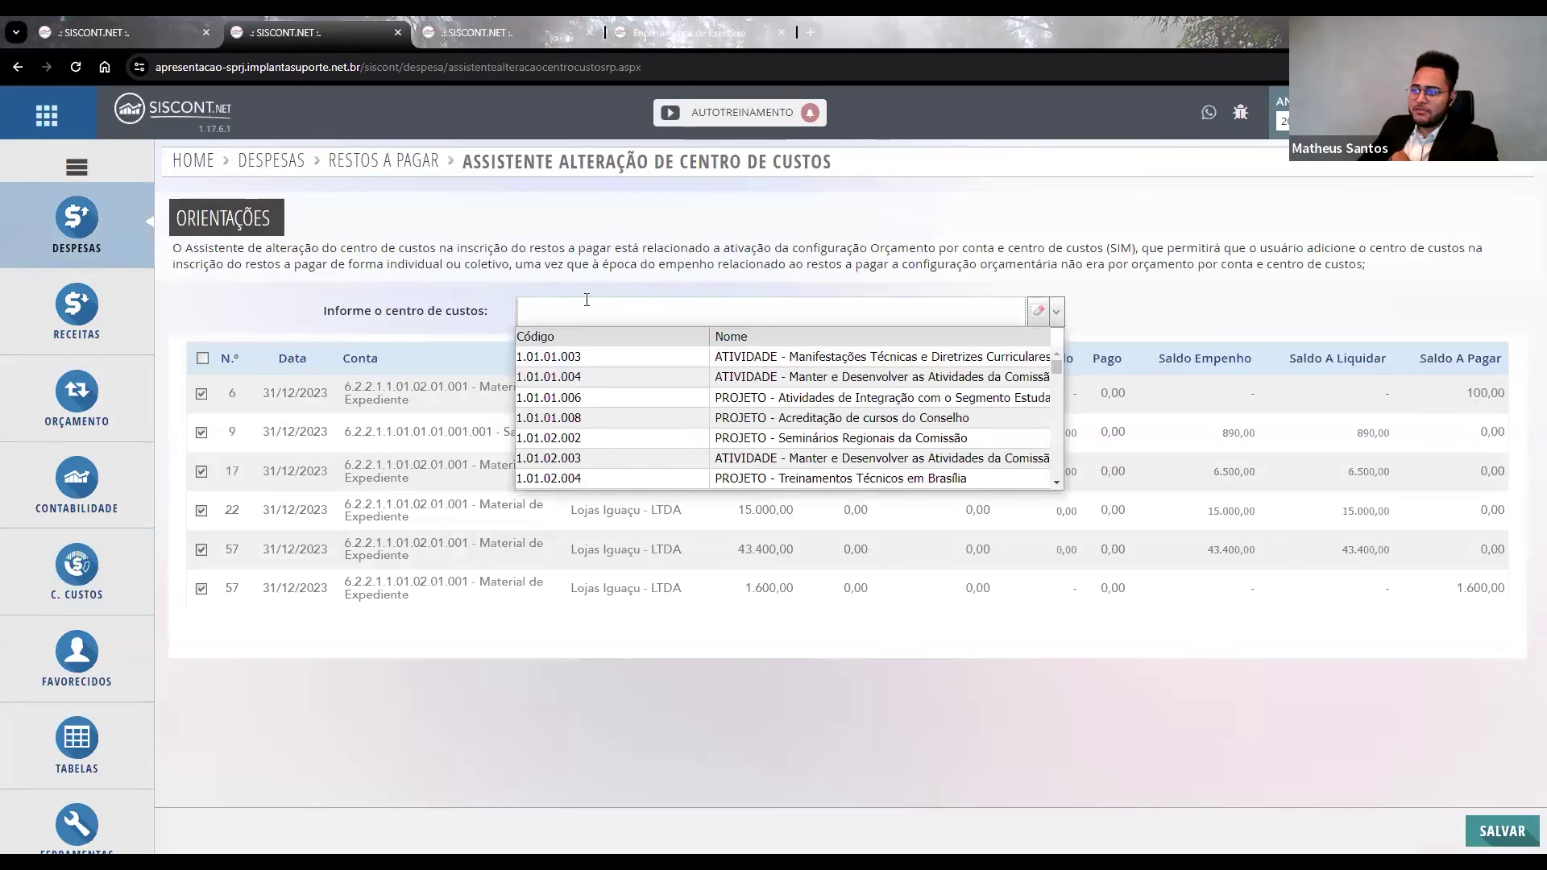
{"action": "type", "text": "r"}
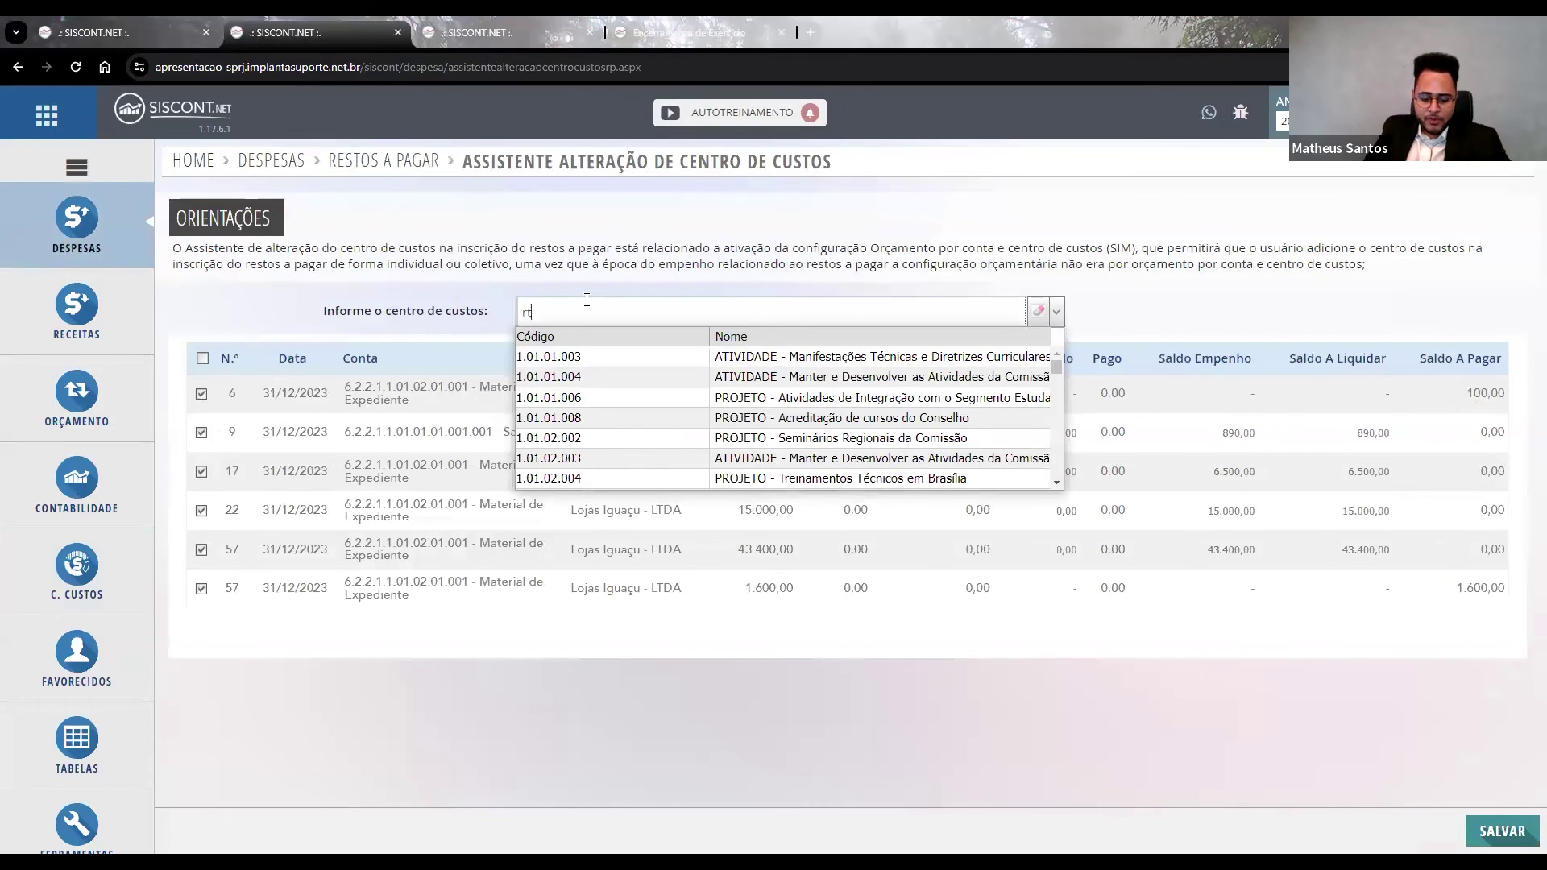
{"action": "type", "text": "es"}
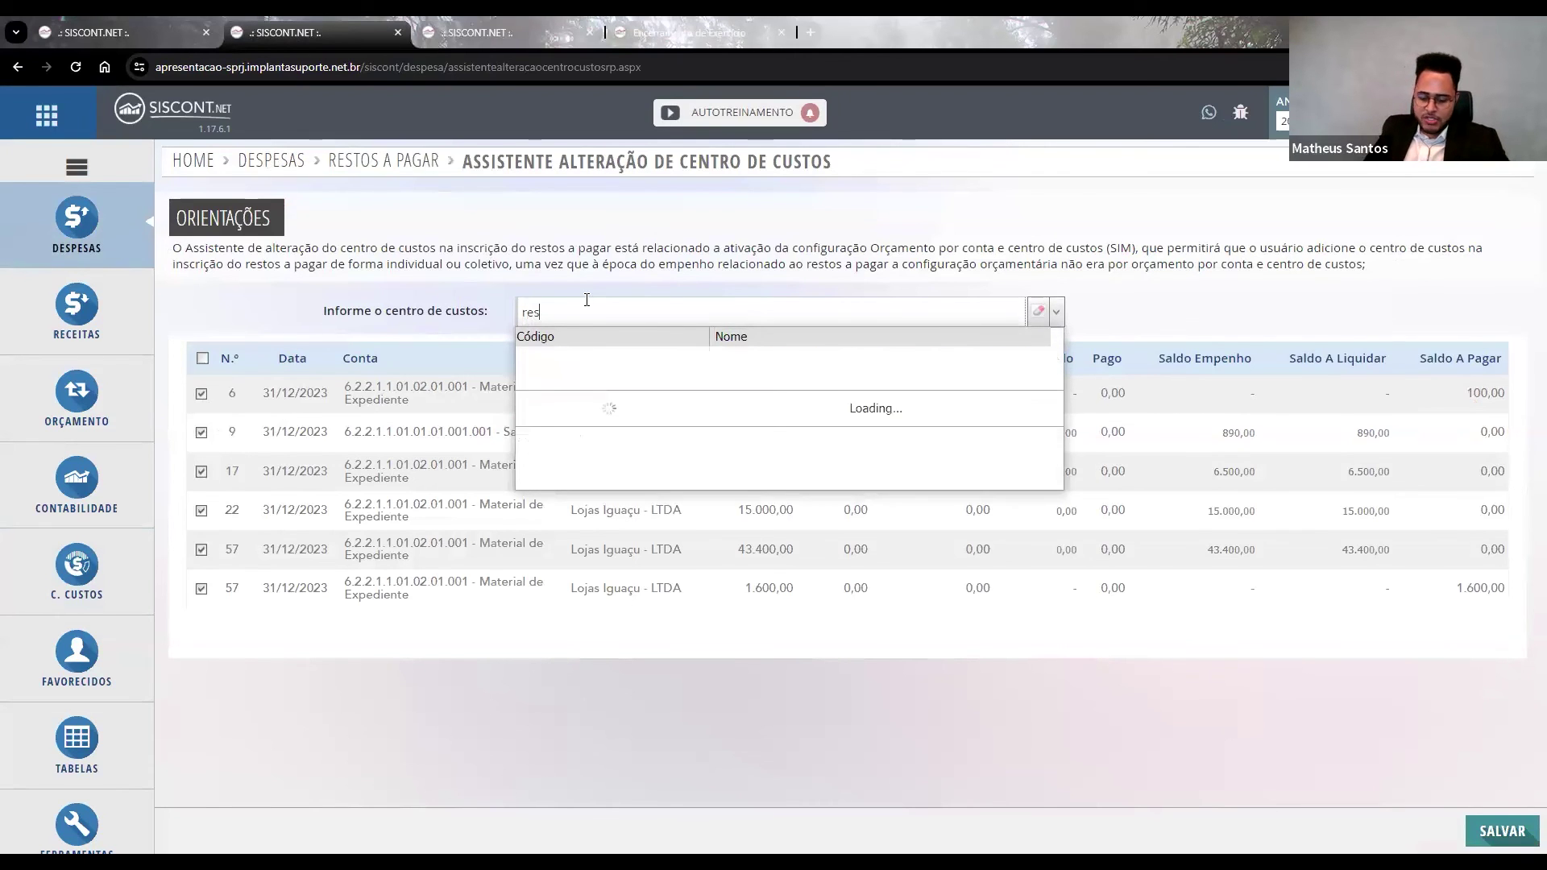
{"action": "key", "text": "BackSpace"}
{"action": "key", "text": "BackSpace"}
{"action": "key", "text": "BackSpace"}
{"action": "type", "text": "10."}
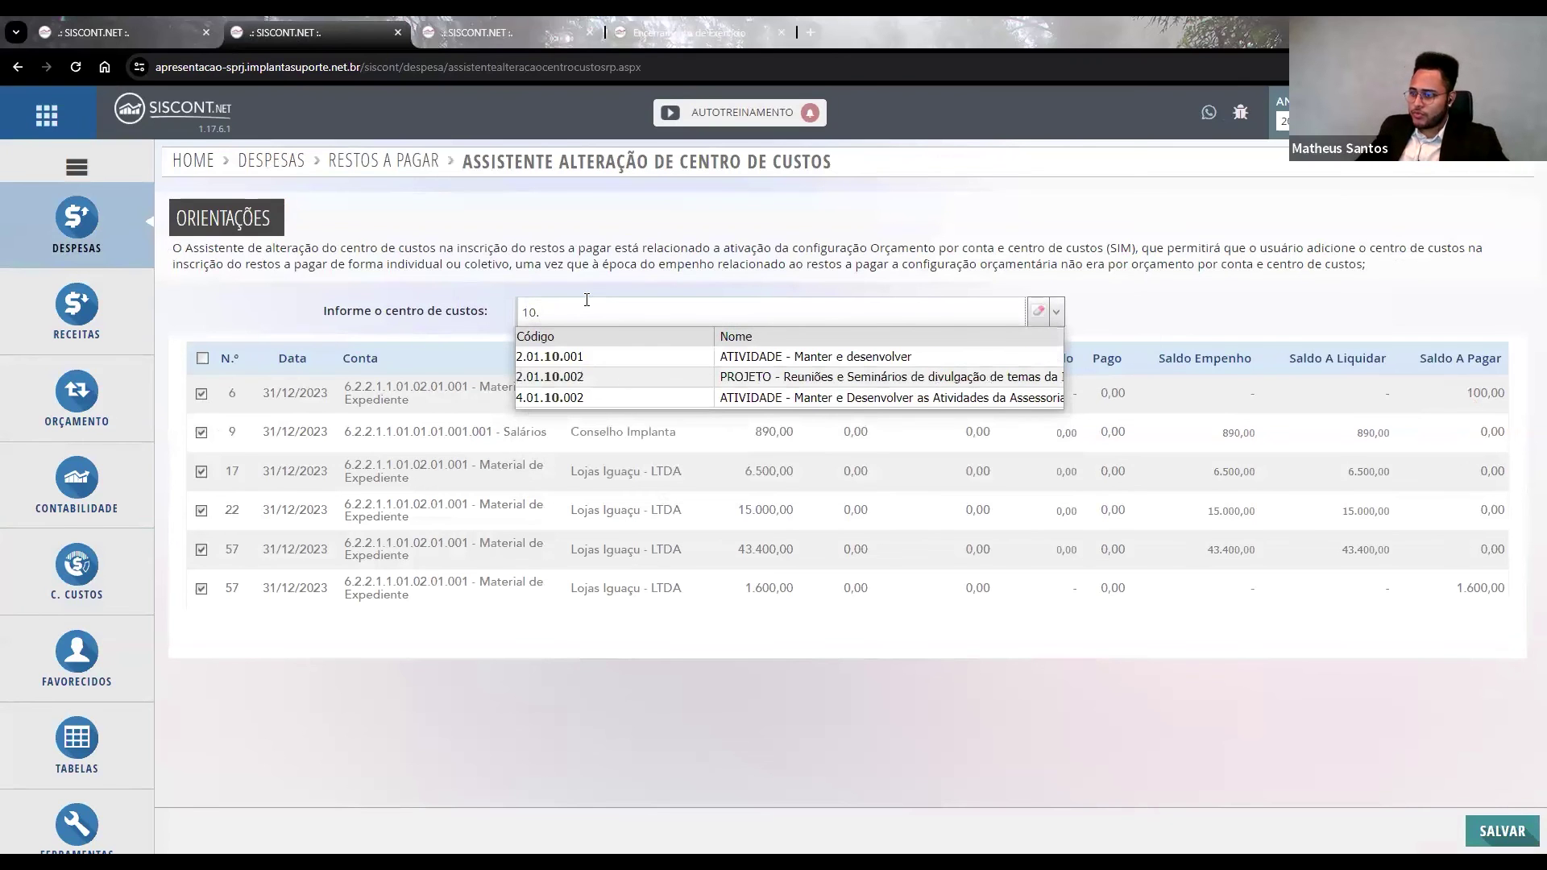
{"action": "left_click", "coordinate": [1041, 311]}
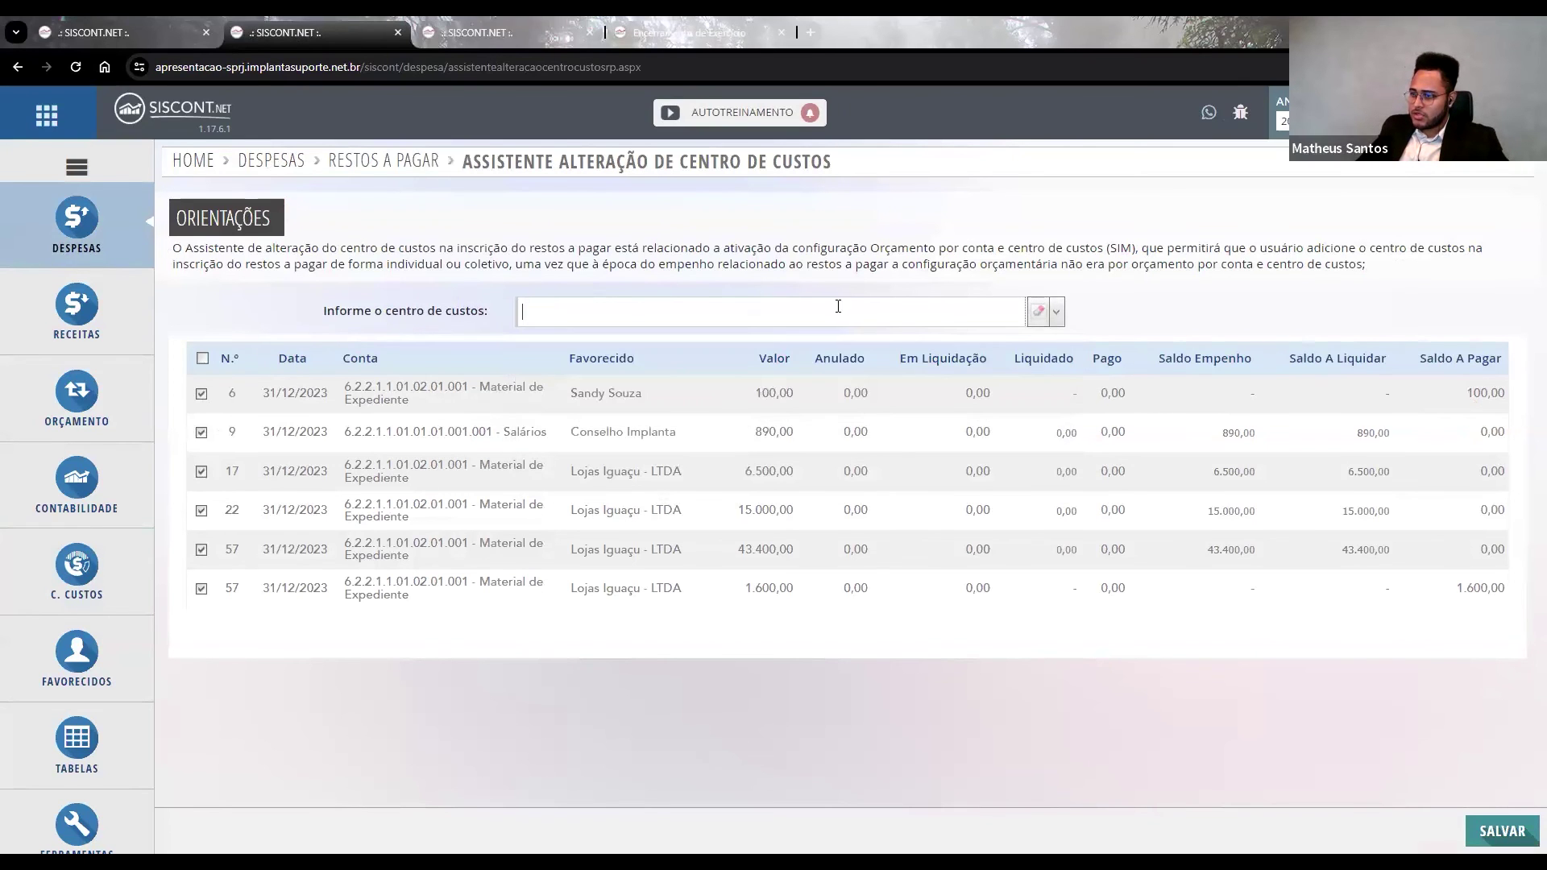
{"action": "left_click", "coordinate": [1055, 312]}
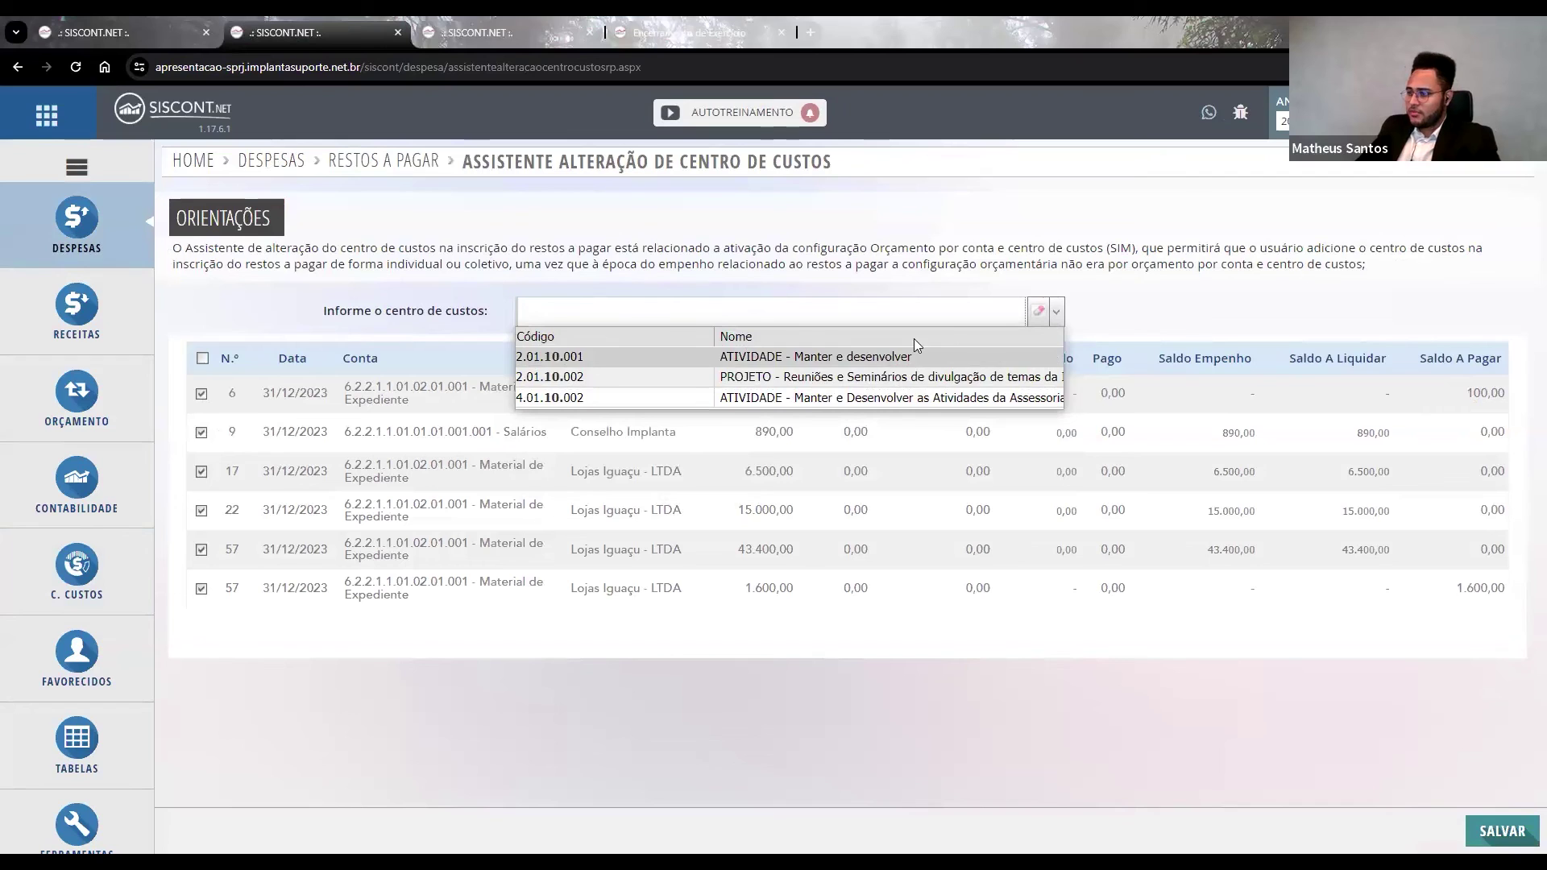
{"action": "left_click", "coordinate": [1037, 315]}
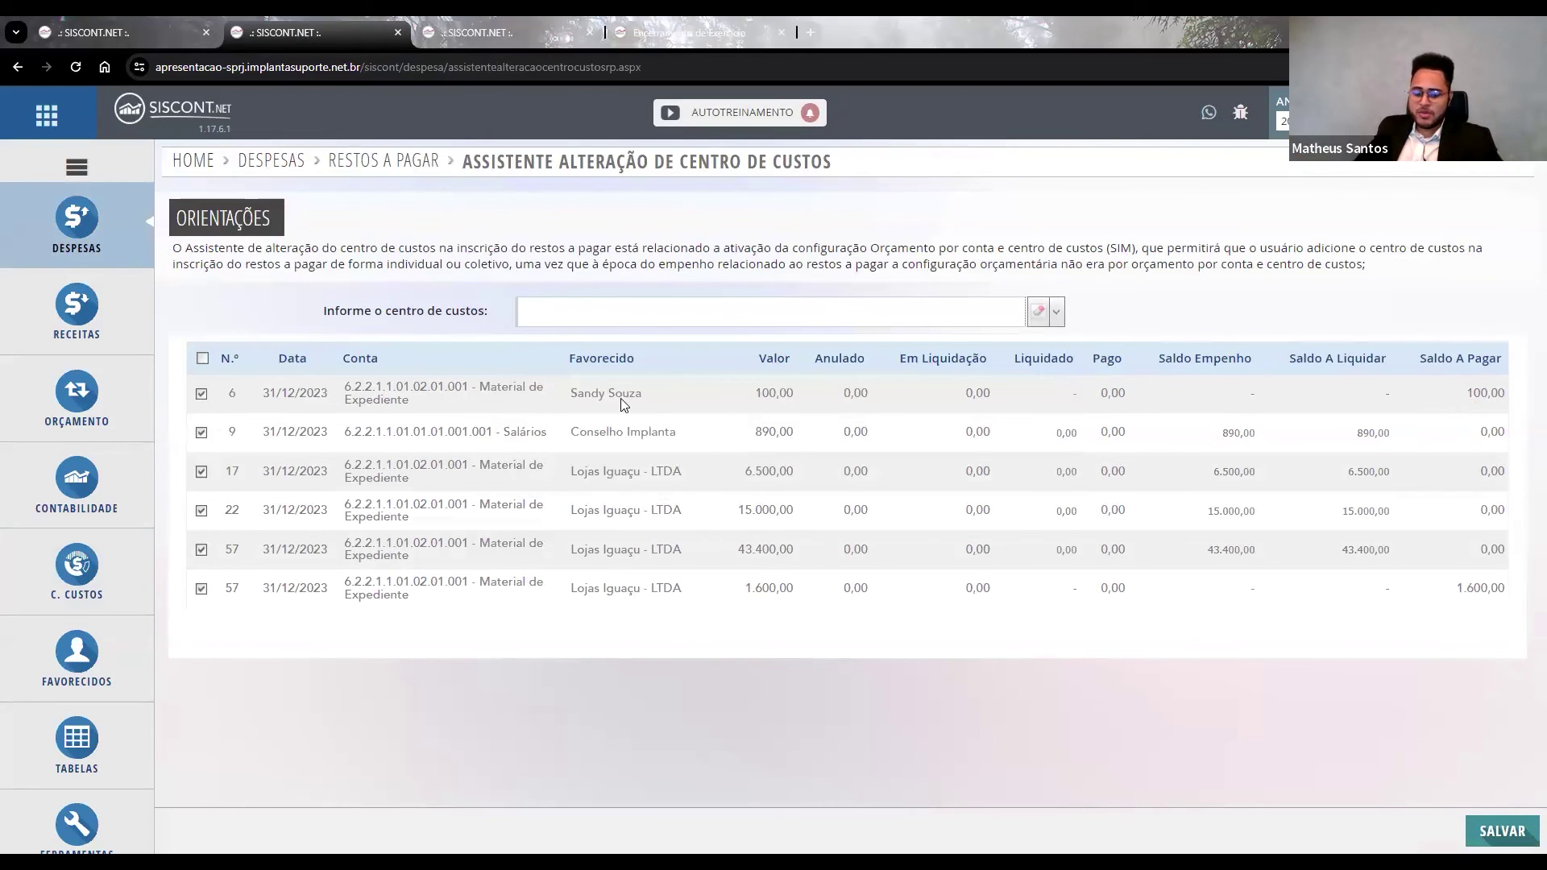
Search the assistant's cost centers for "a" and return to cost center 10, Execução de Exercício Anterior, in the C. Custos Cadastro.
{"action": "type", "text": "a"}
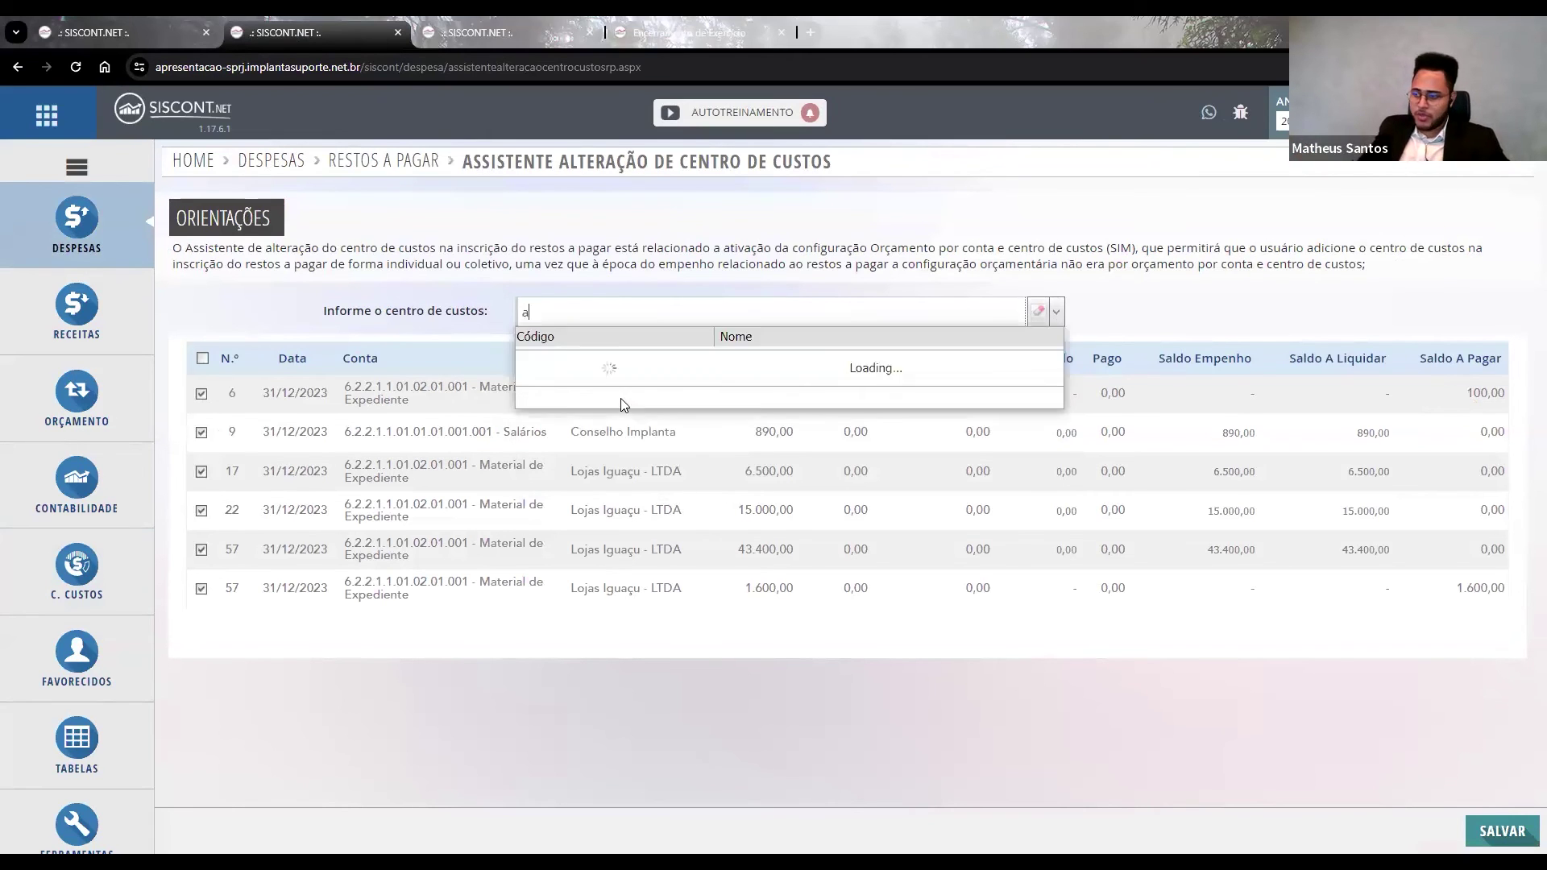
{"action": "scroll", "coordinate": [732, 396], "scroll_direction": "down", "scroll_amount": 10}
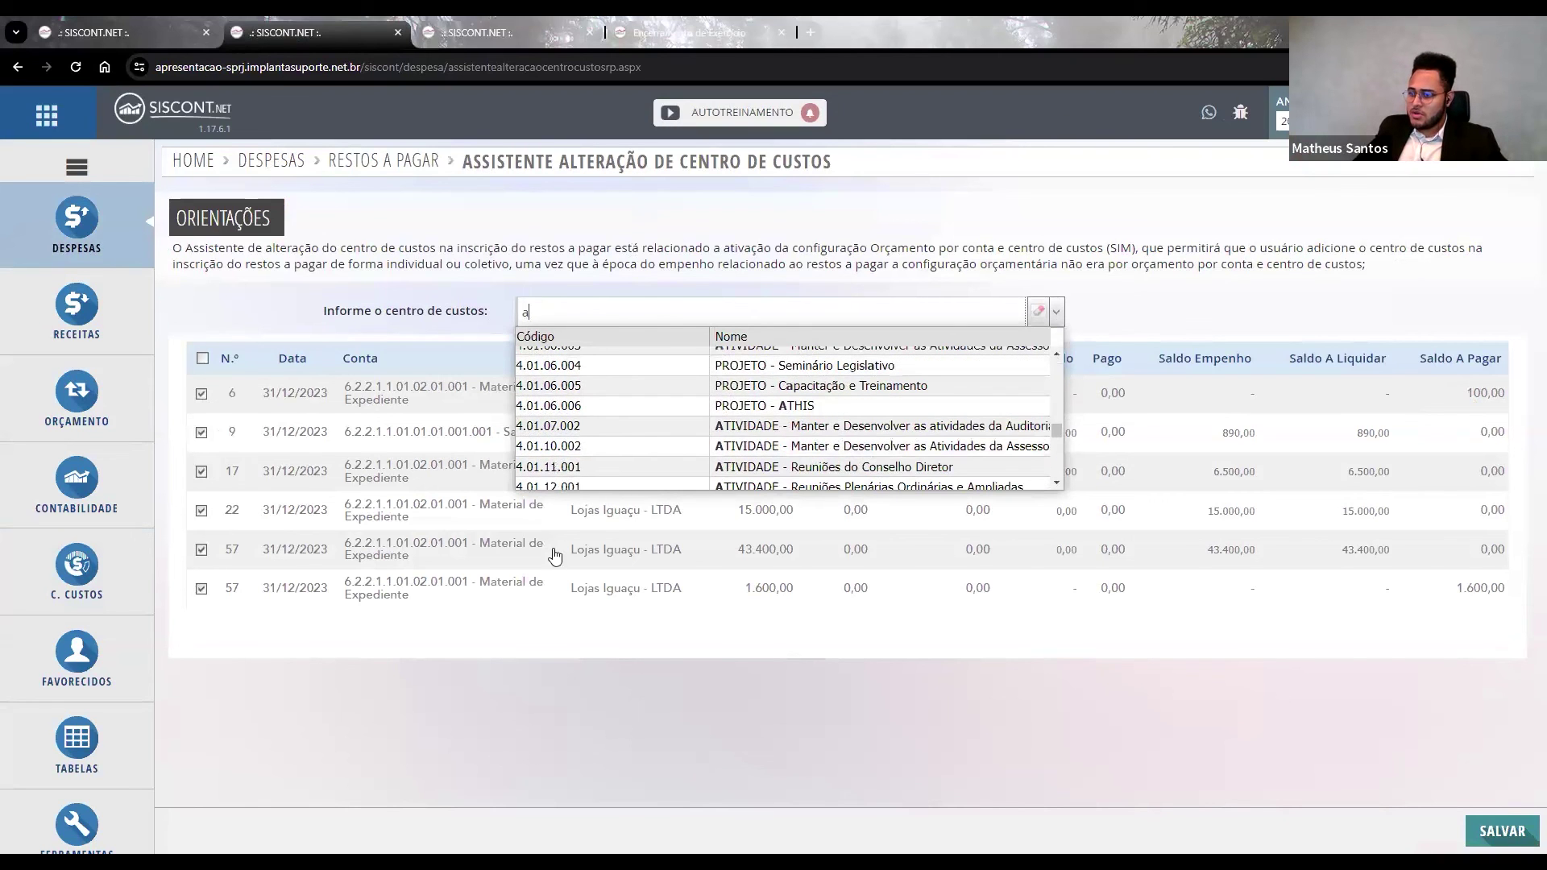
{"action": "left_click", "coordinate": [489, 31]}
{"action": "left_click_drag", "start_coordinate": [469, 506], "coordinate": [608, 506]}
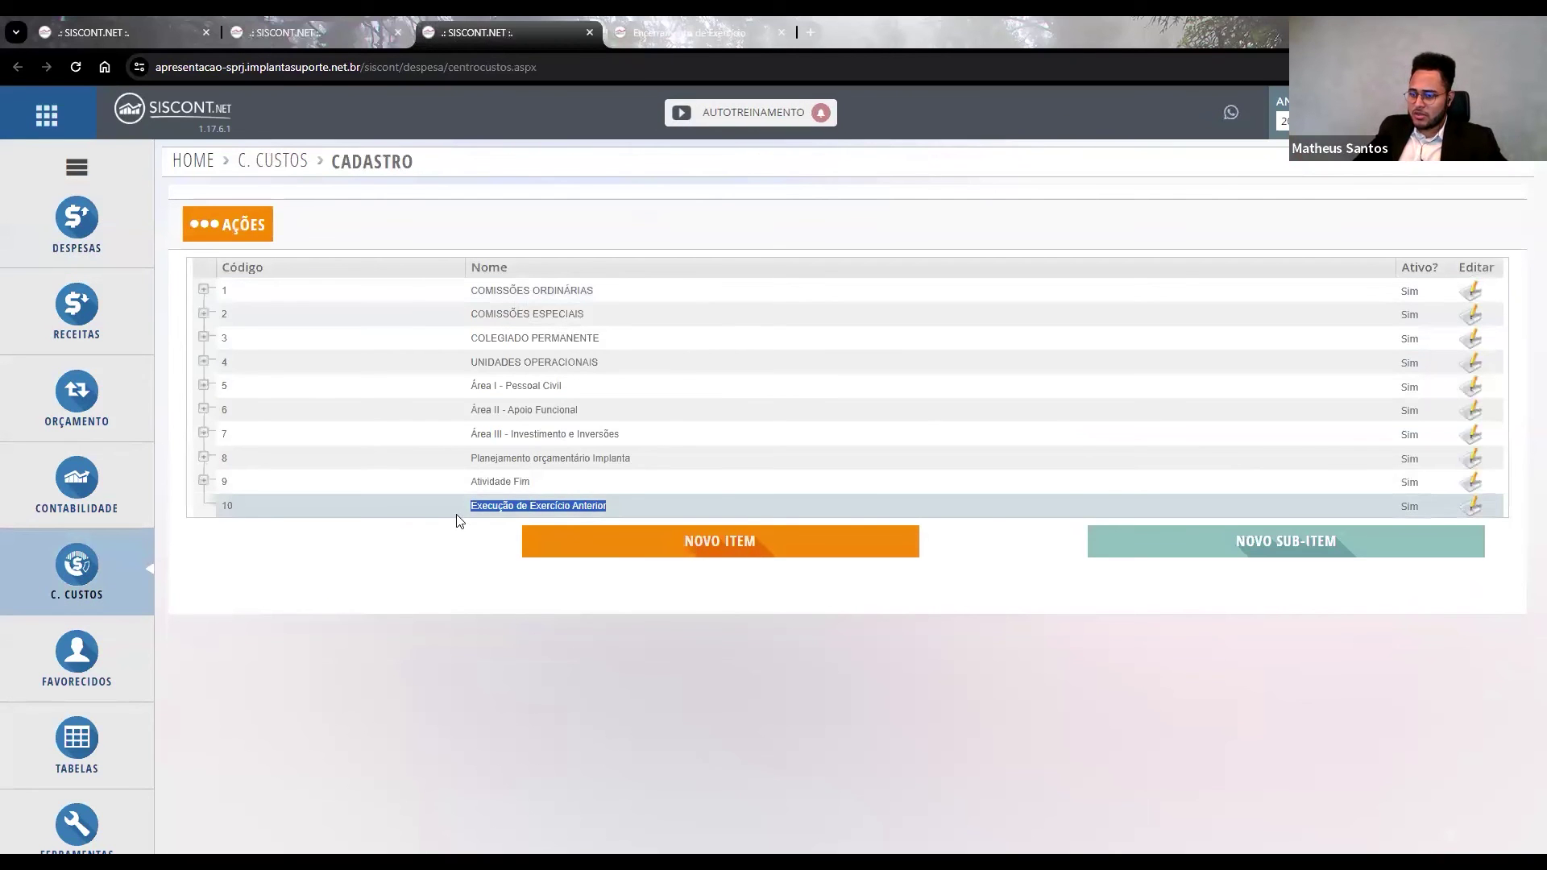
Try to save a sub-item with code 01 named Restos a Pagar 2023 under Execução de Exercício Anterior, leaving the Término empty.
{"action": "left_click", "coordinate": [1242, 544]}
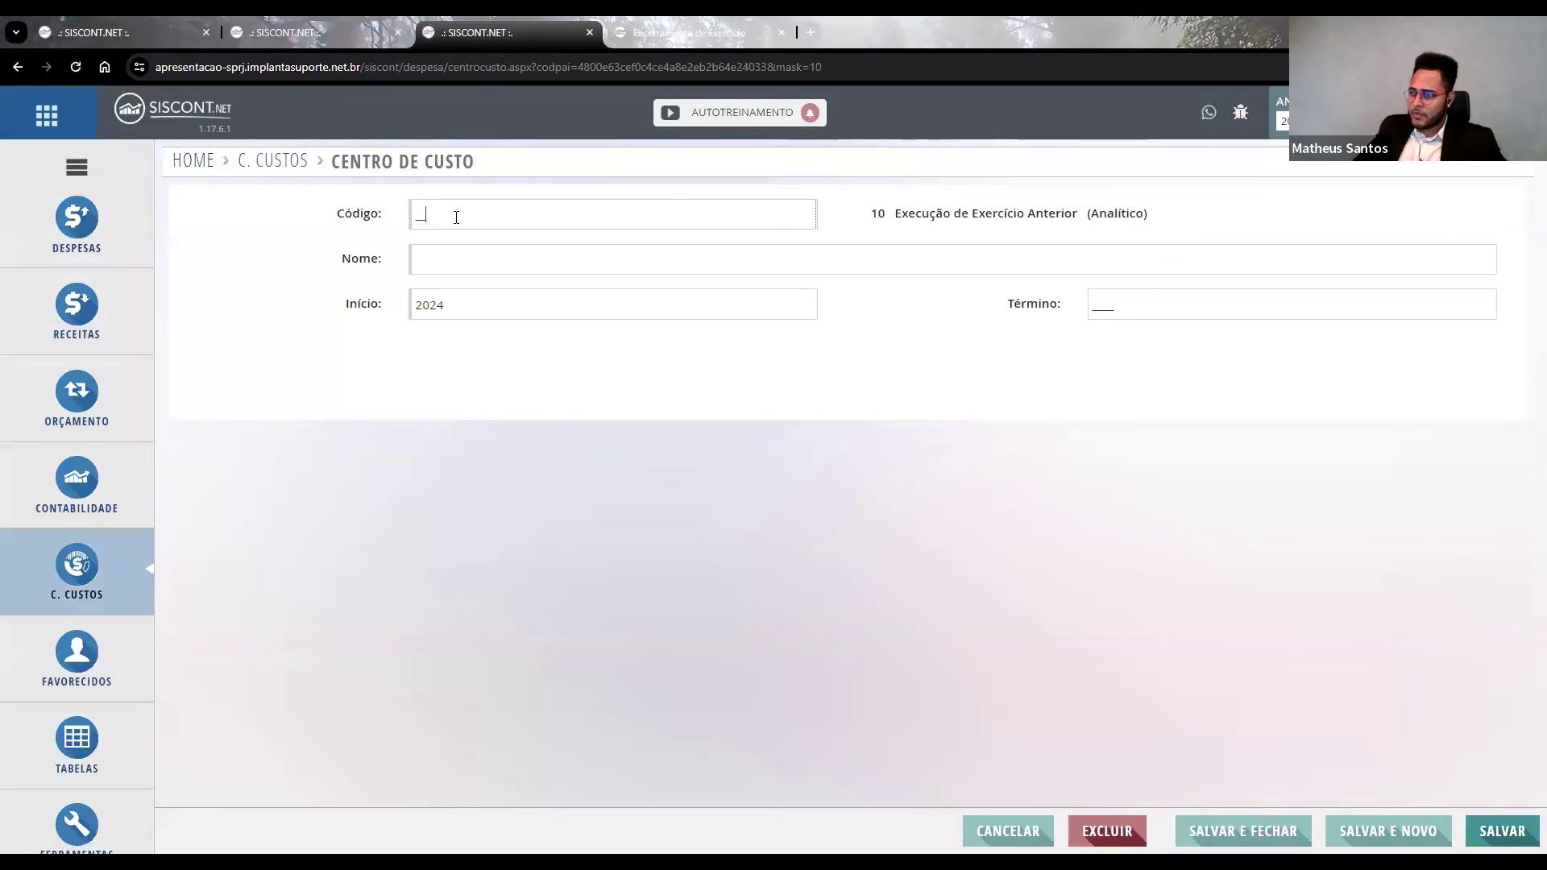
{"action": "type", "text": "01"}
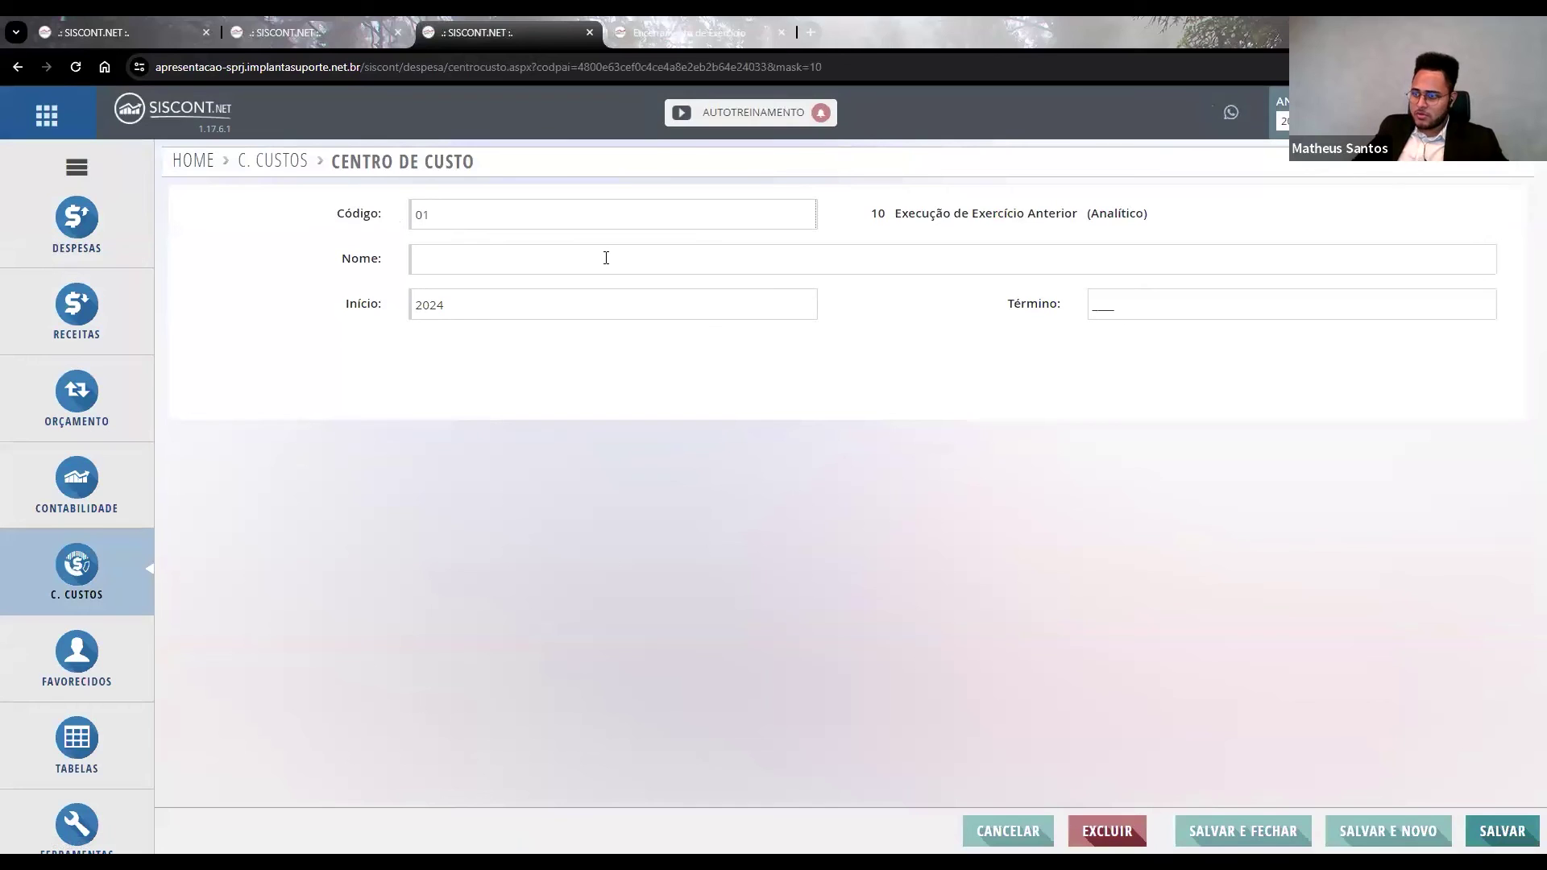
{"action": "left_click", "coordinate": [513, 254]}
{"action": "type", "text": "Reso"}
{"action": "type", "text": "tos a"}
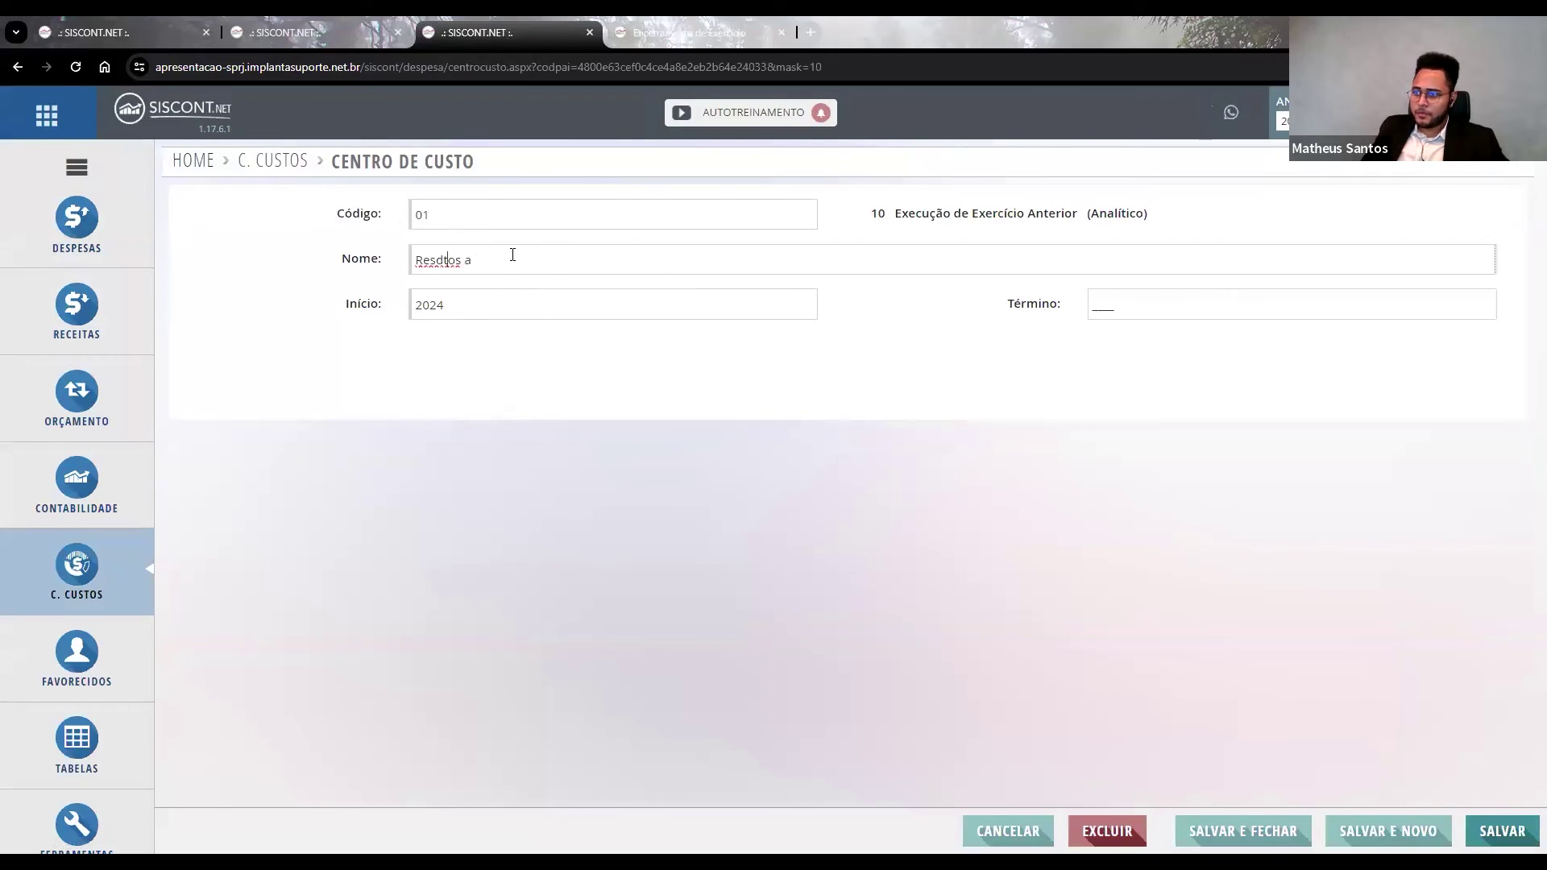
{"action": "key", "text": "BackSpace"}
{"action": "key", "text": "Right"}
{"action": "key", "text": "Right"}
{"action": "key", "text": "Right"}
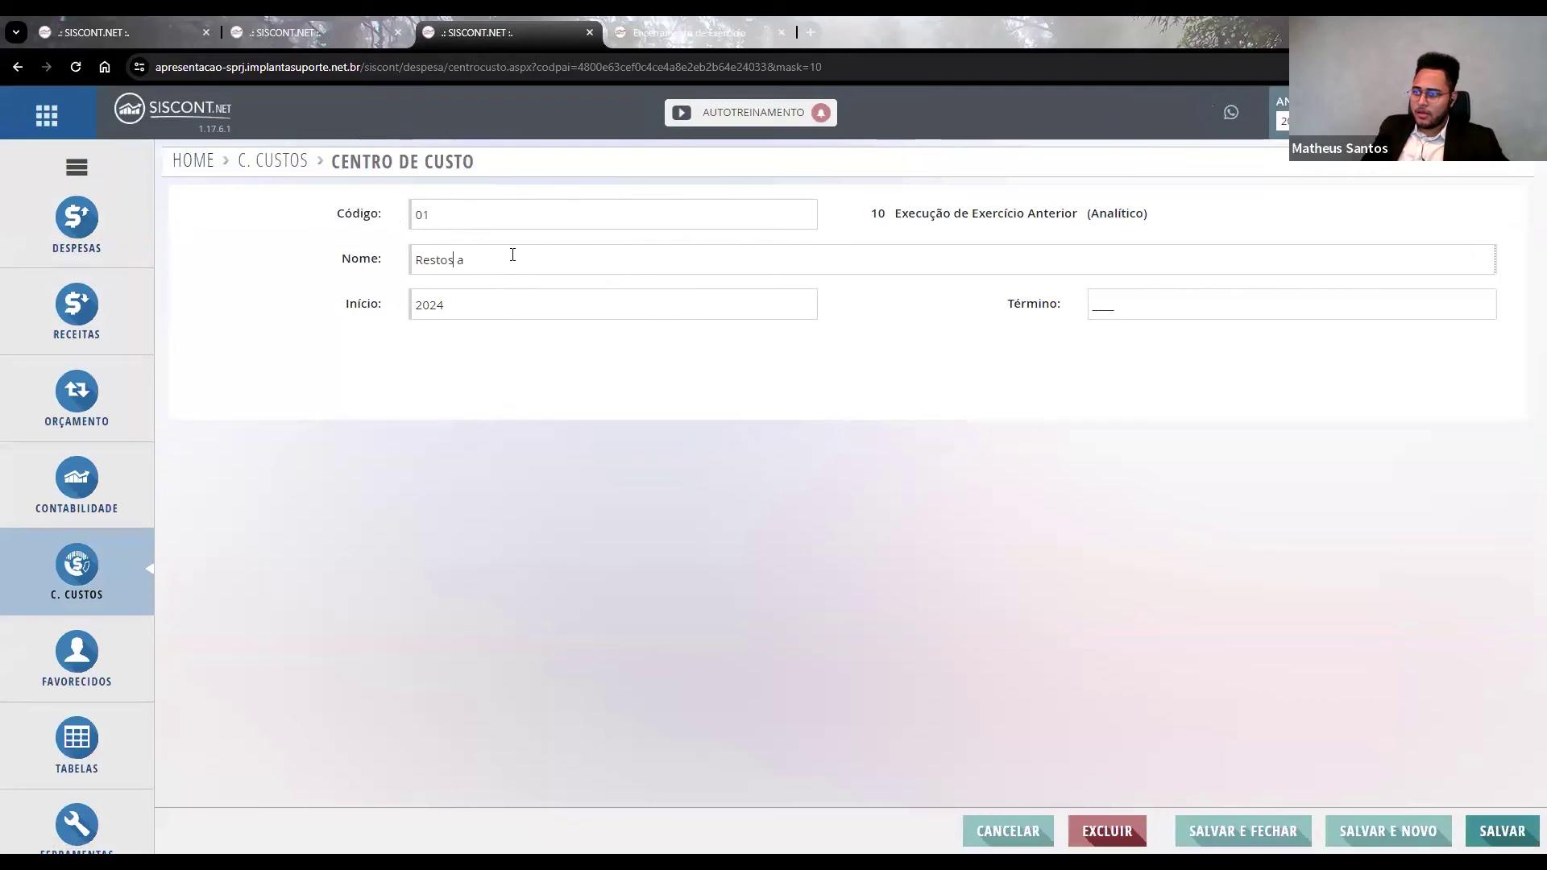
{"action": "type", "text": "Pagar 2023"}
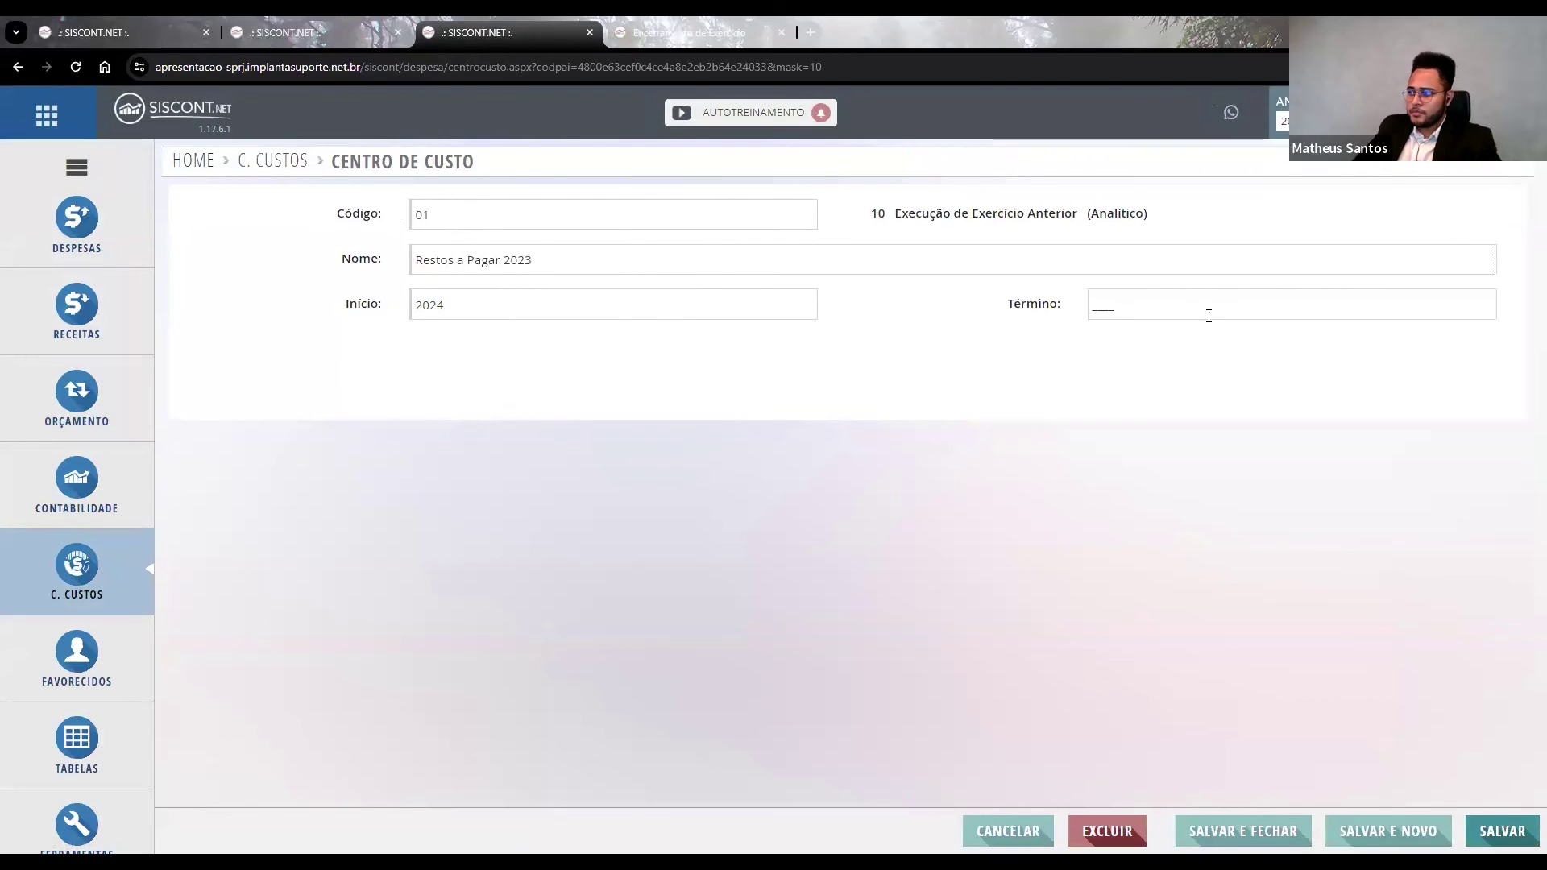
{"action": "left_click", "coordinate": [1077, 571]}
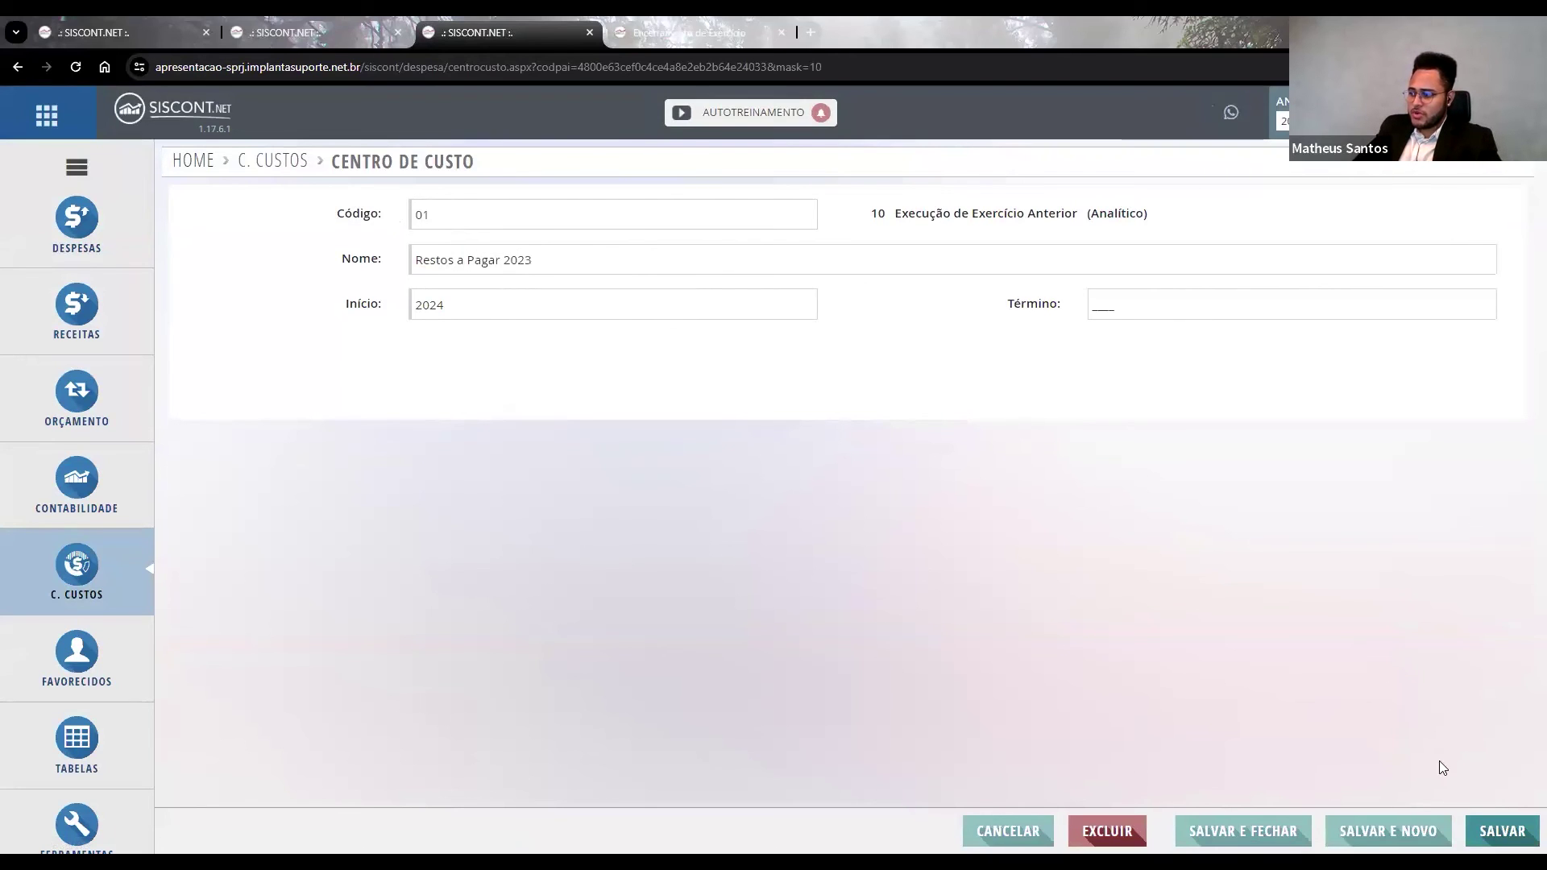
{"action": "left_click", "coordinate": [1273, 831]}
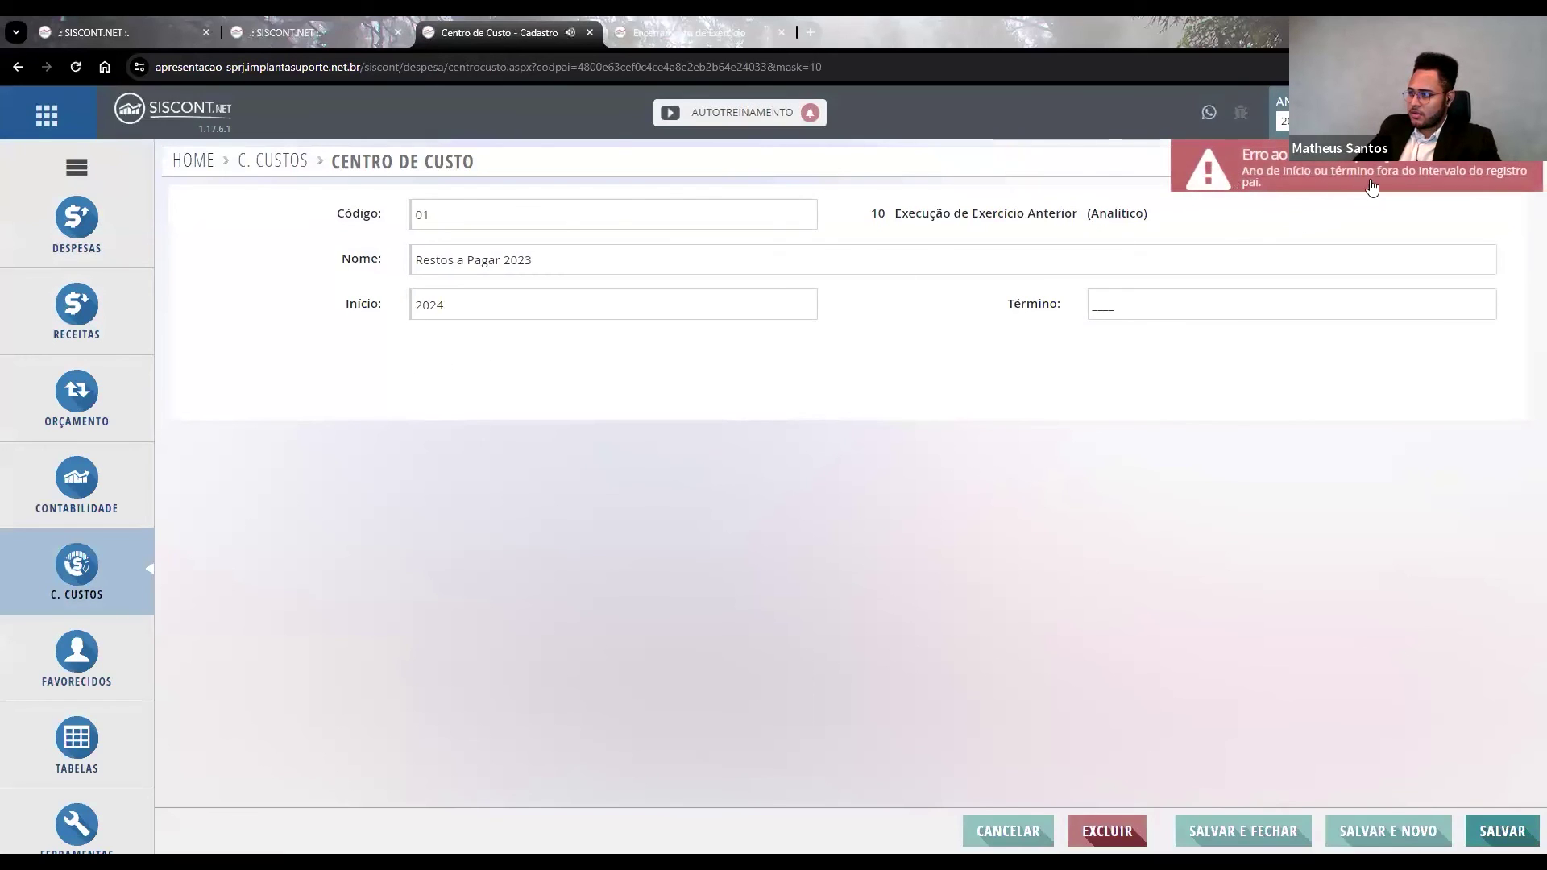
Discard the sub-item form and check the Início and Término years of cost center Execução de Exercício Anterior.
{"action": "left_click", "coordinate": [1023, 831]}
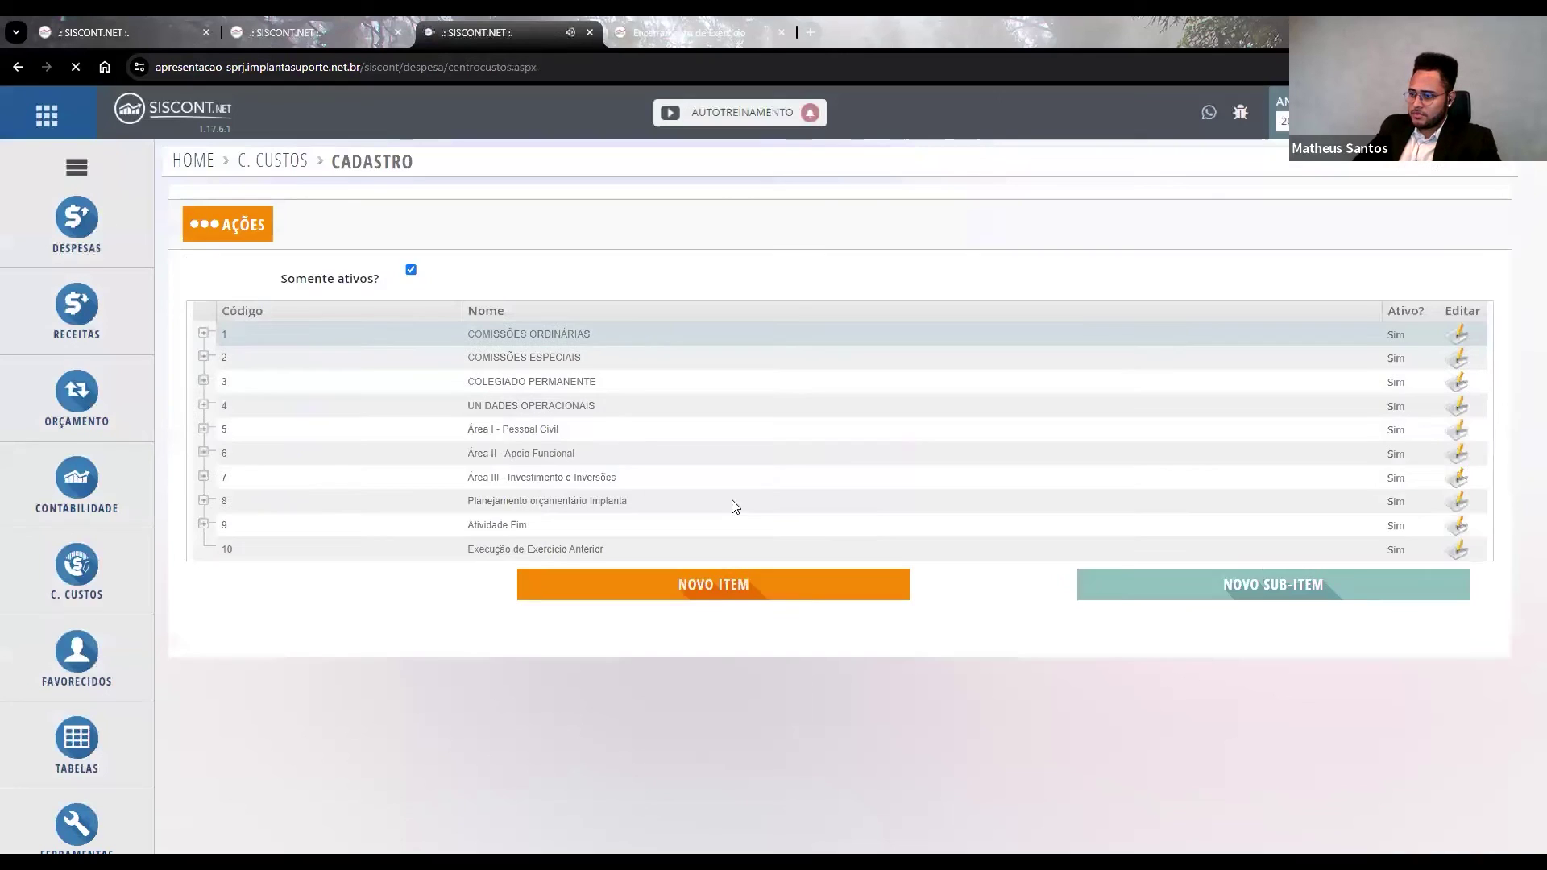
{"action": "left_click", "coordinate": [1423, 506]}
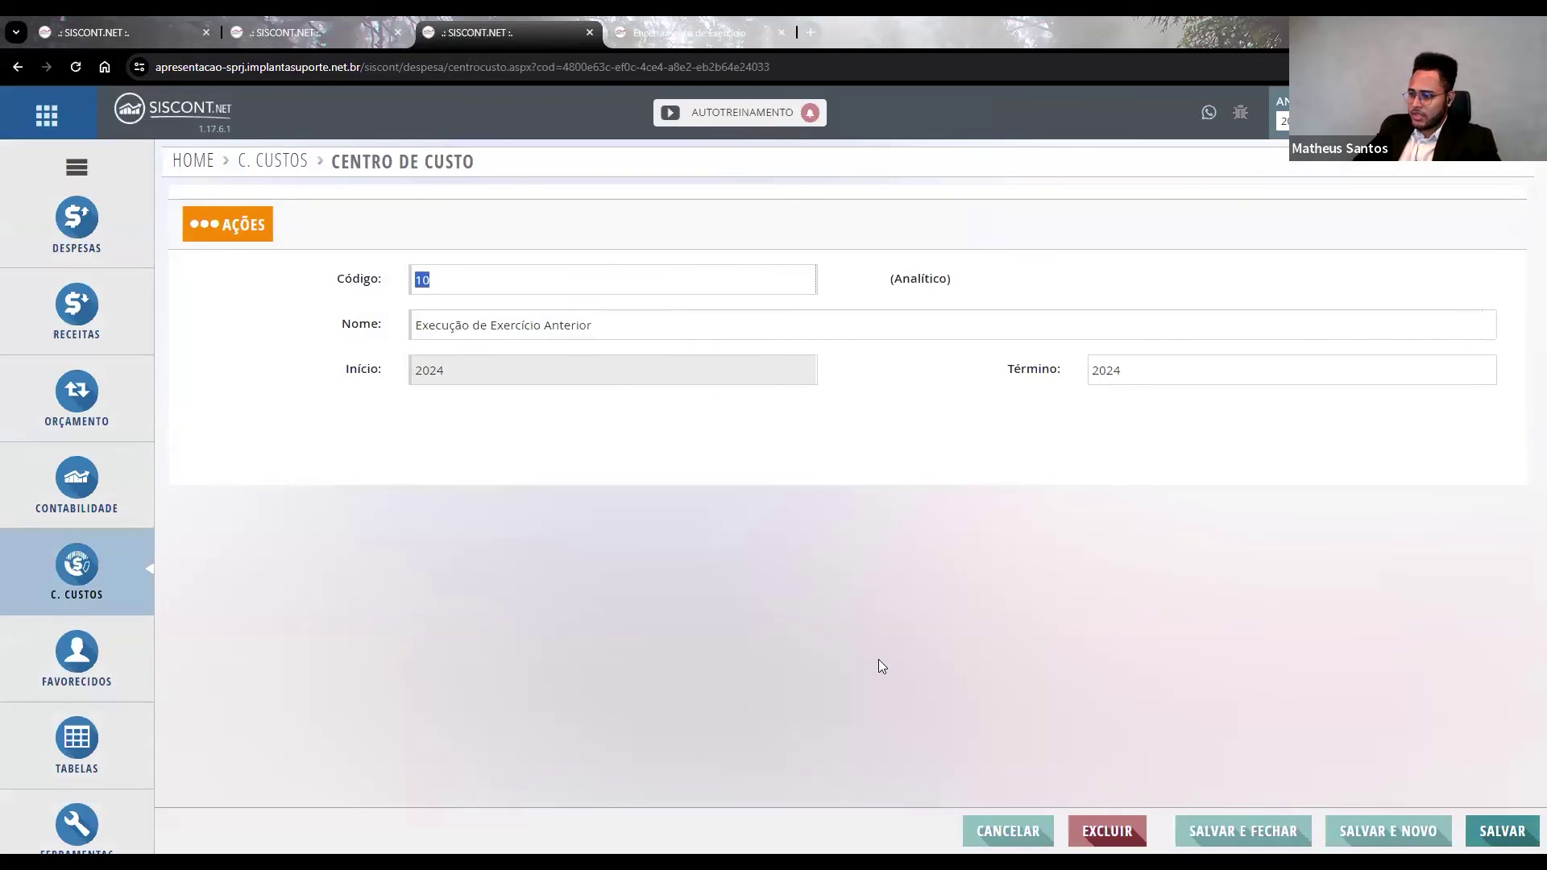
{"action": "left_click", "coordinate": [1008, 831]}
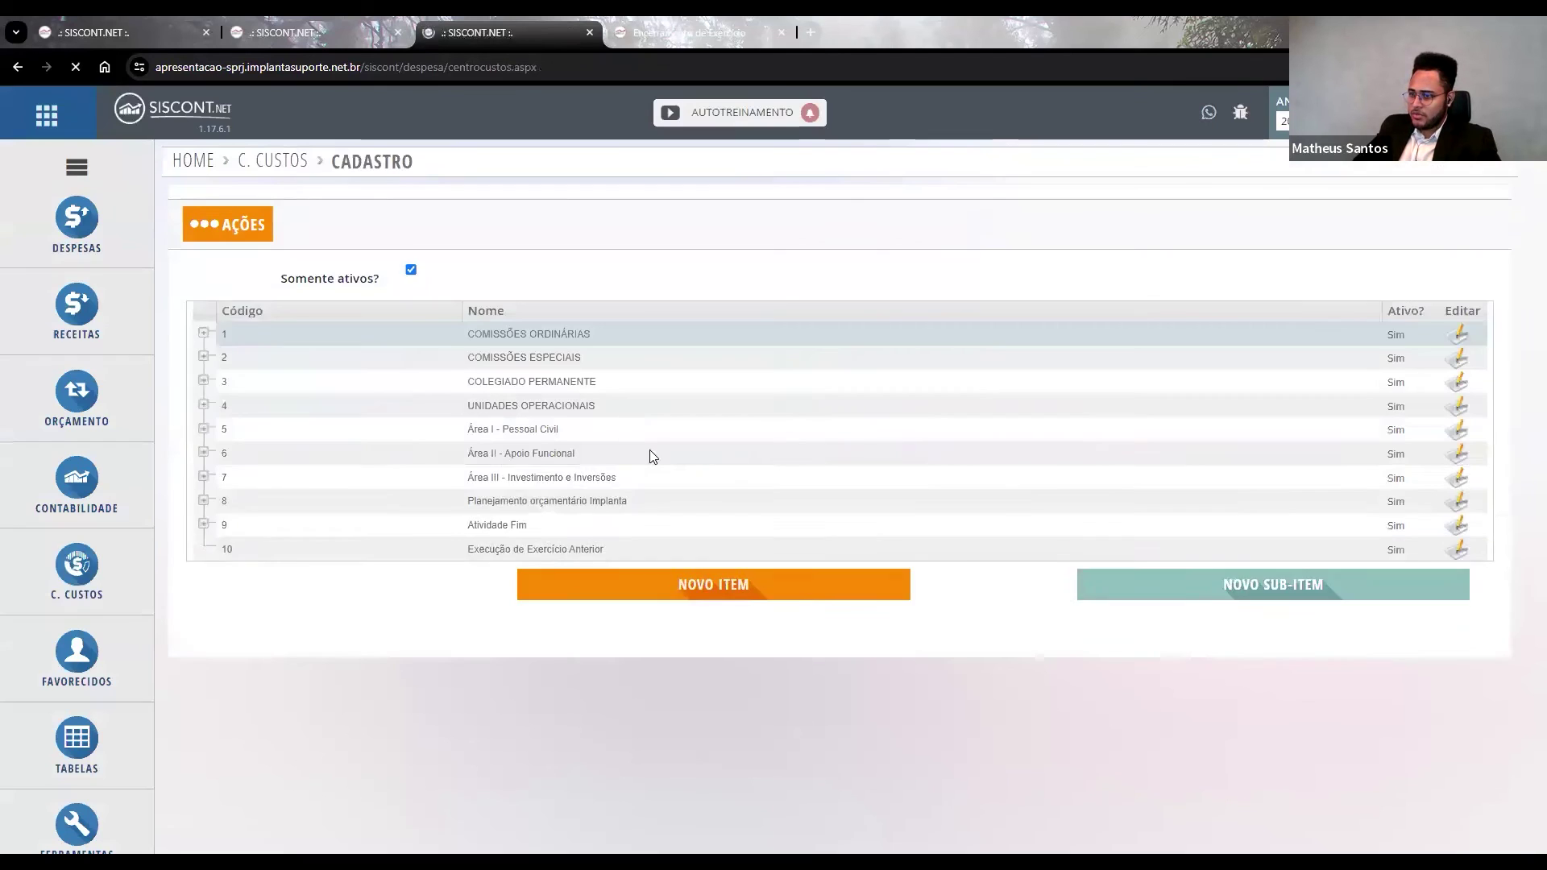
Save a sub-item 01 named Restos a Pagar 2023 with Término 2024 under Execução de Exercício Anterior, and expand that cost center.
{"action": "left_click", "coordinate": [1233, 541]}
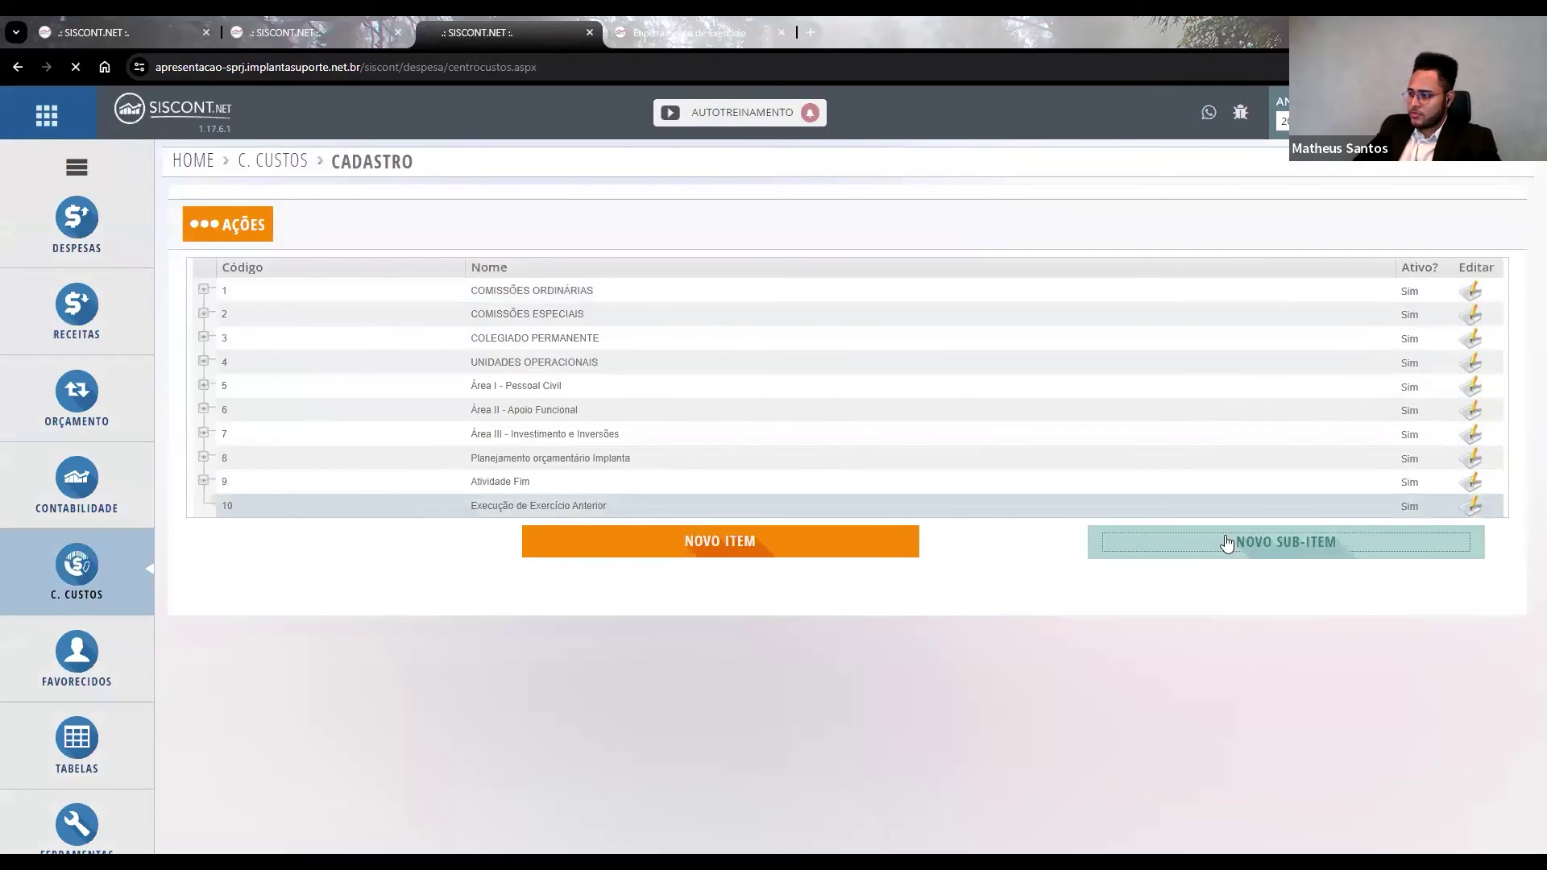
{"action": "left_click", "coordinate": [1013, 319]}
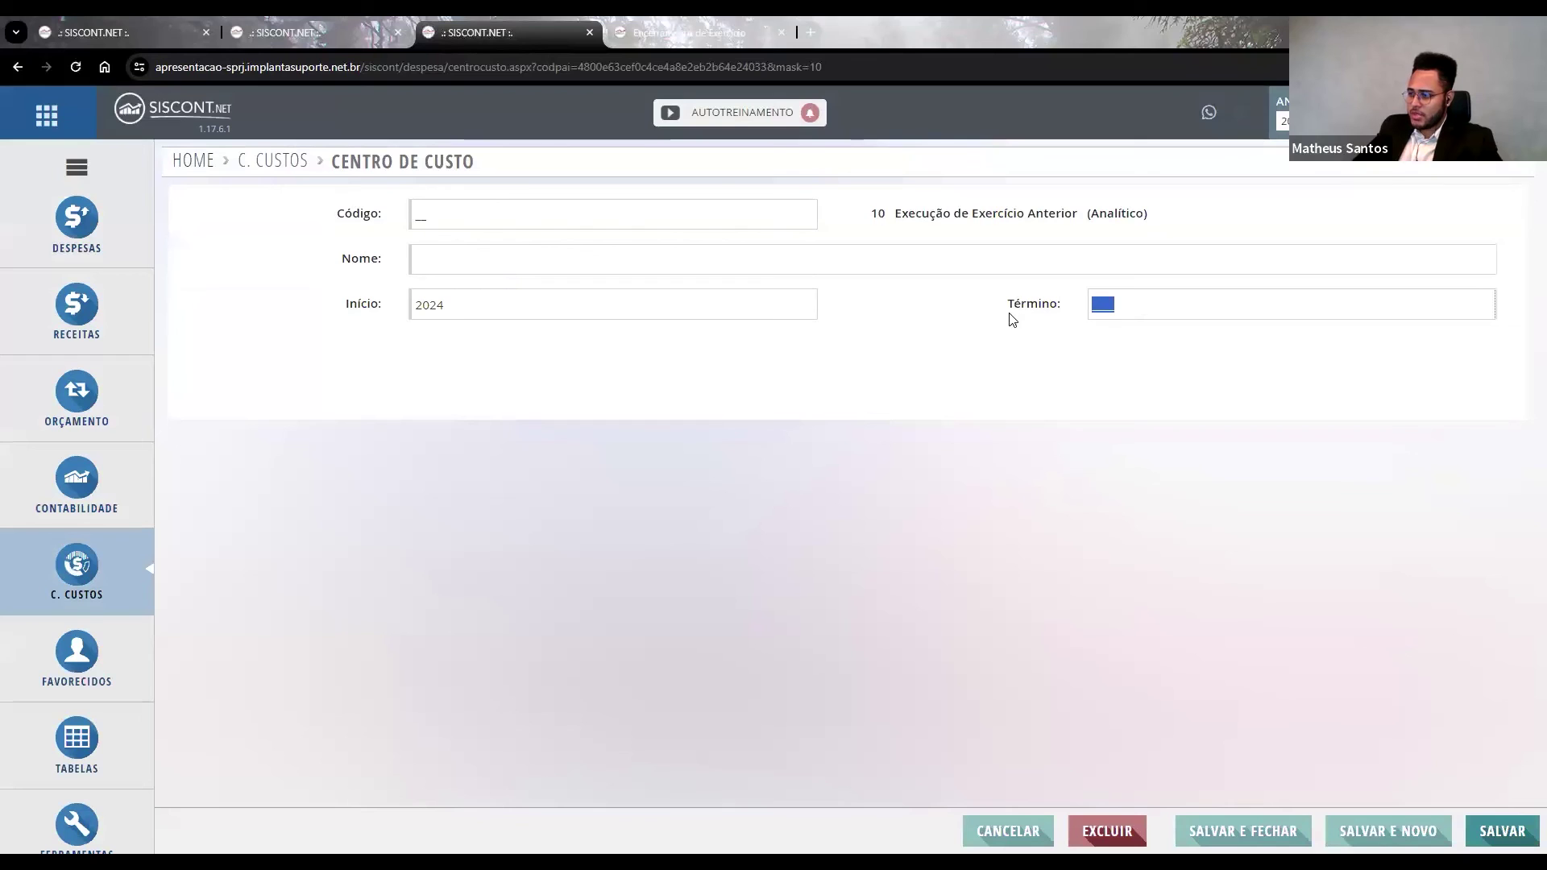
{"action": "type", "text": "2024"}
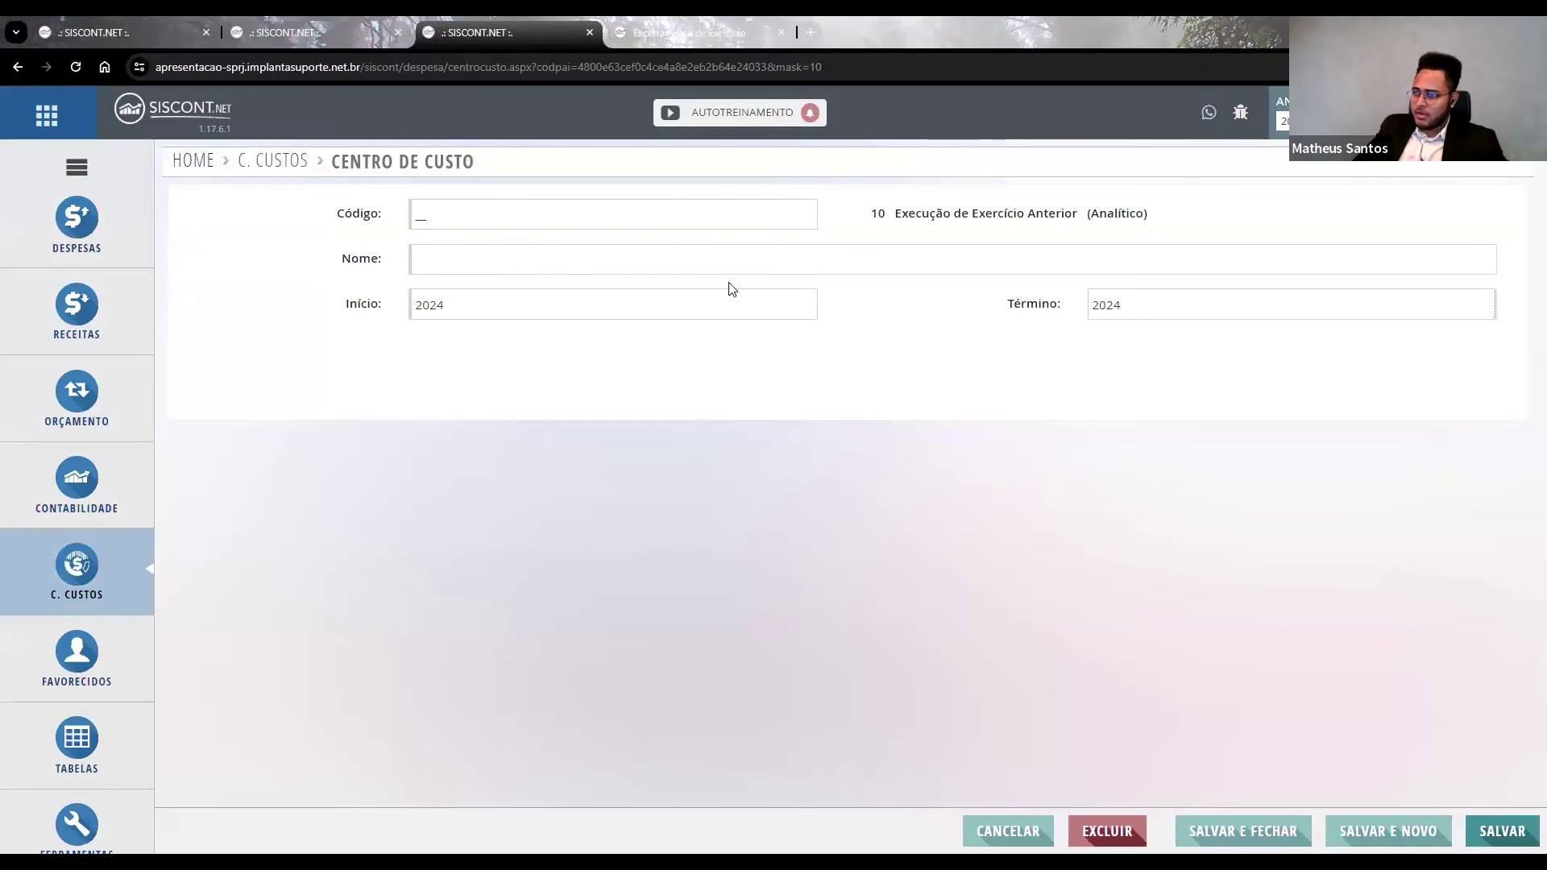
{"action": "left_click", "coordinate": [508, 260]}
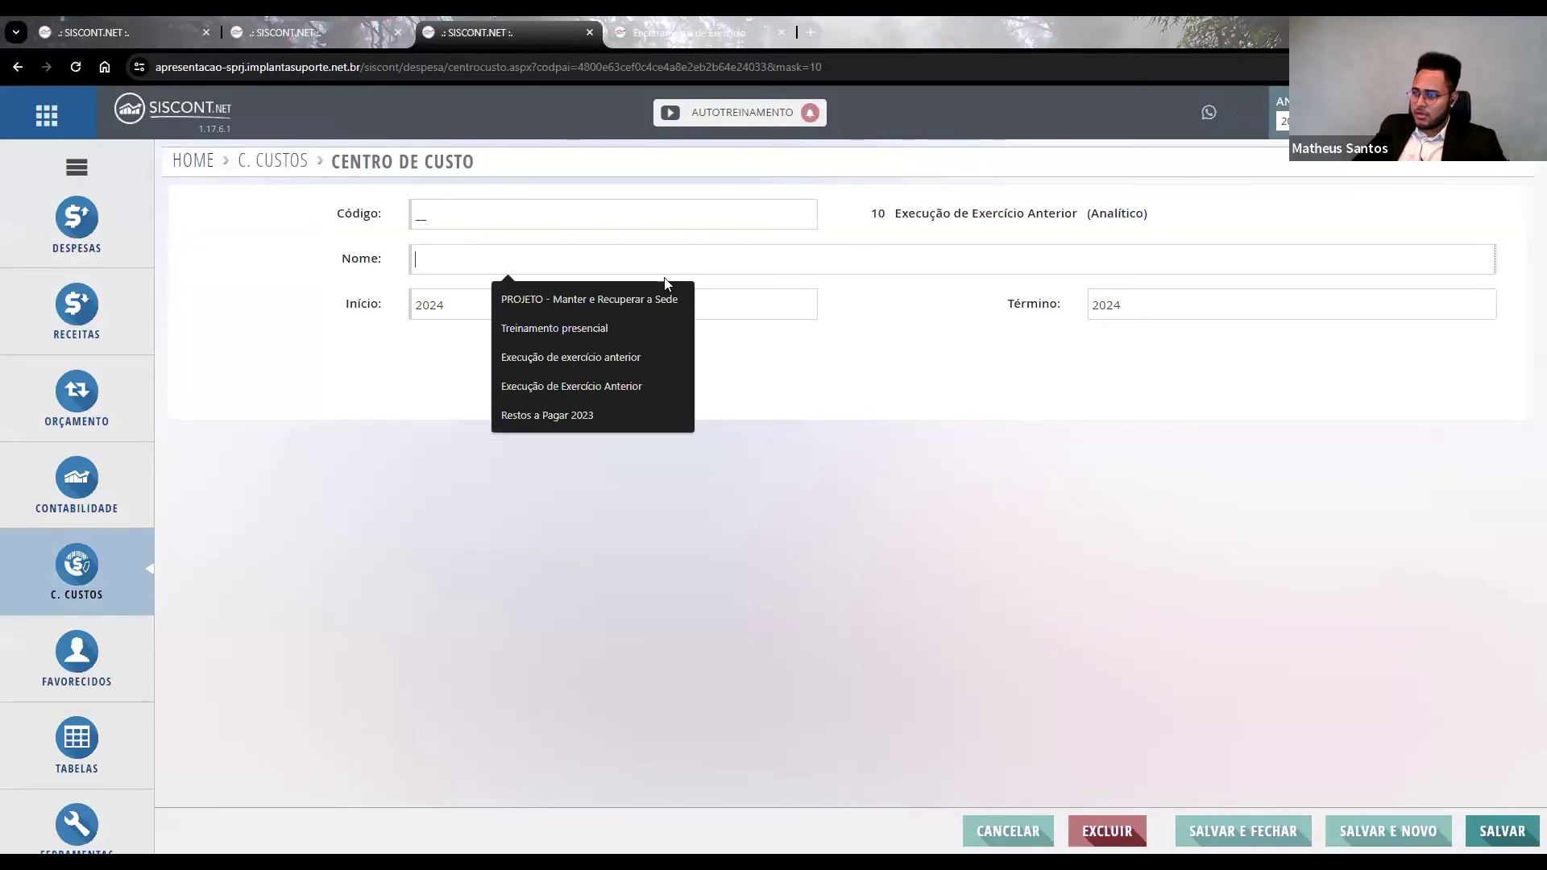
{"action": "left_click", "coordinate": [565, 412]}
{"action": "left_click", "coordinate": [361, 219]}
{"action": "type", "text": "01"}
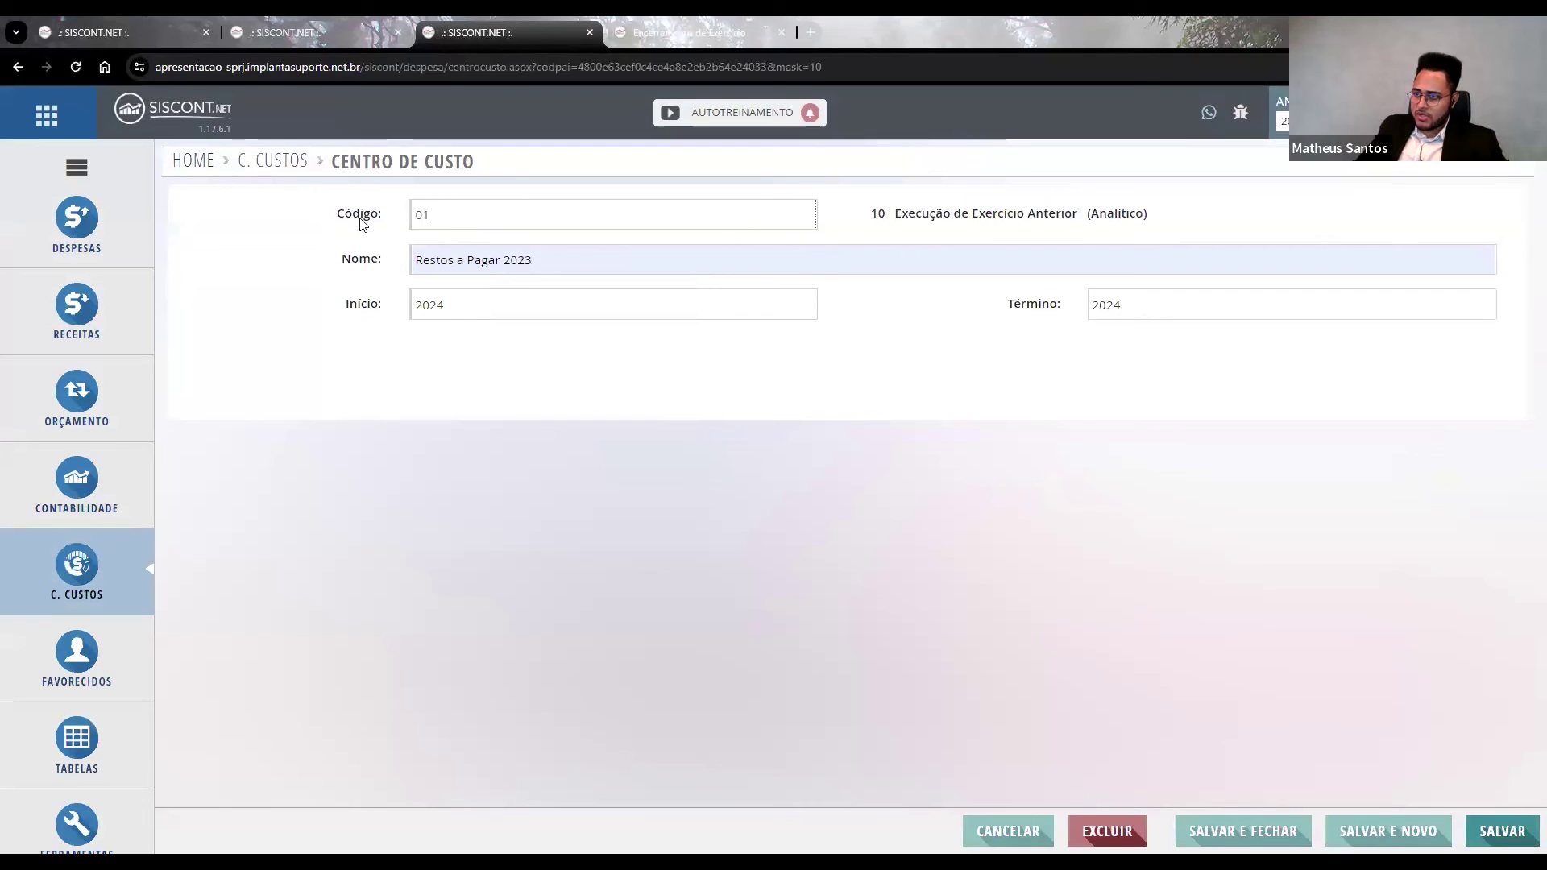
{"action": "left_click", "coordinate": [1252, 828]}
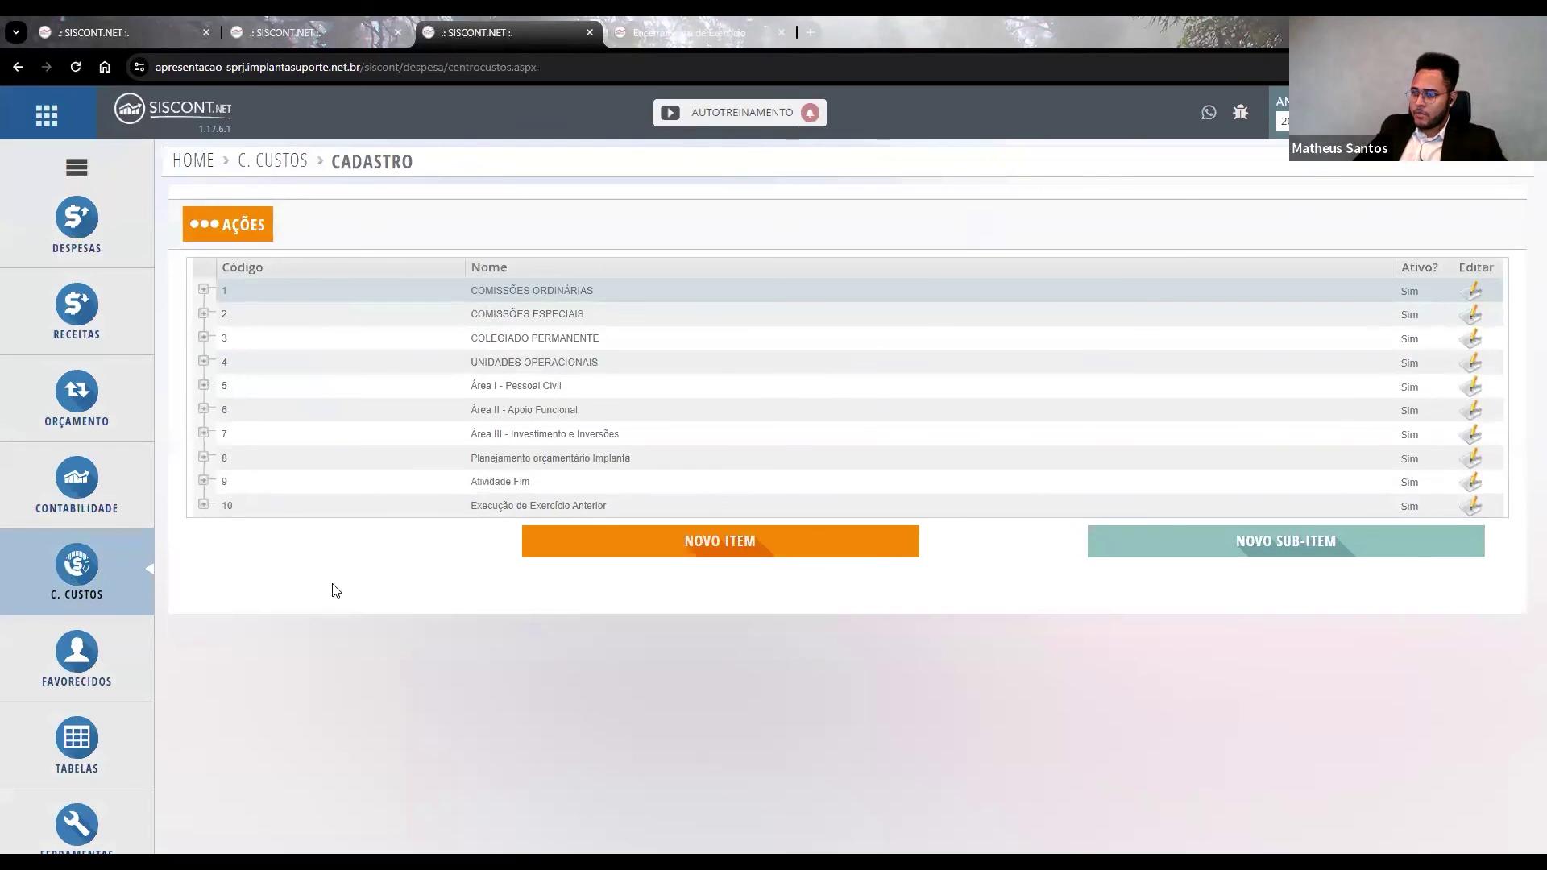
{"action": "left_click", "coordinate": [203, 505]}
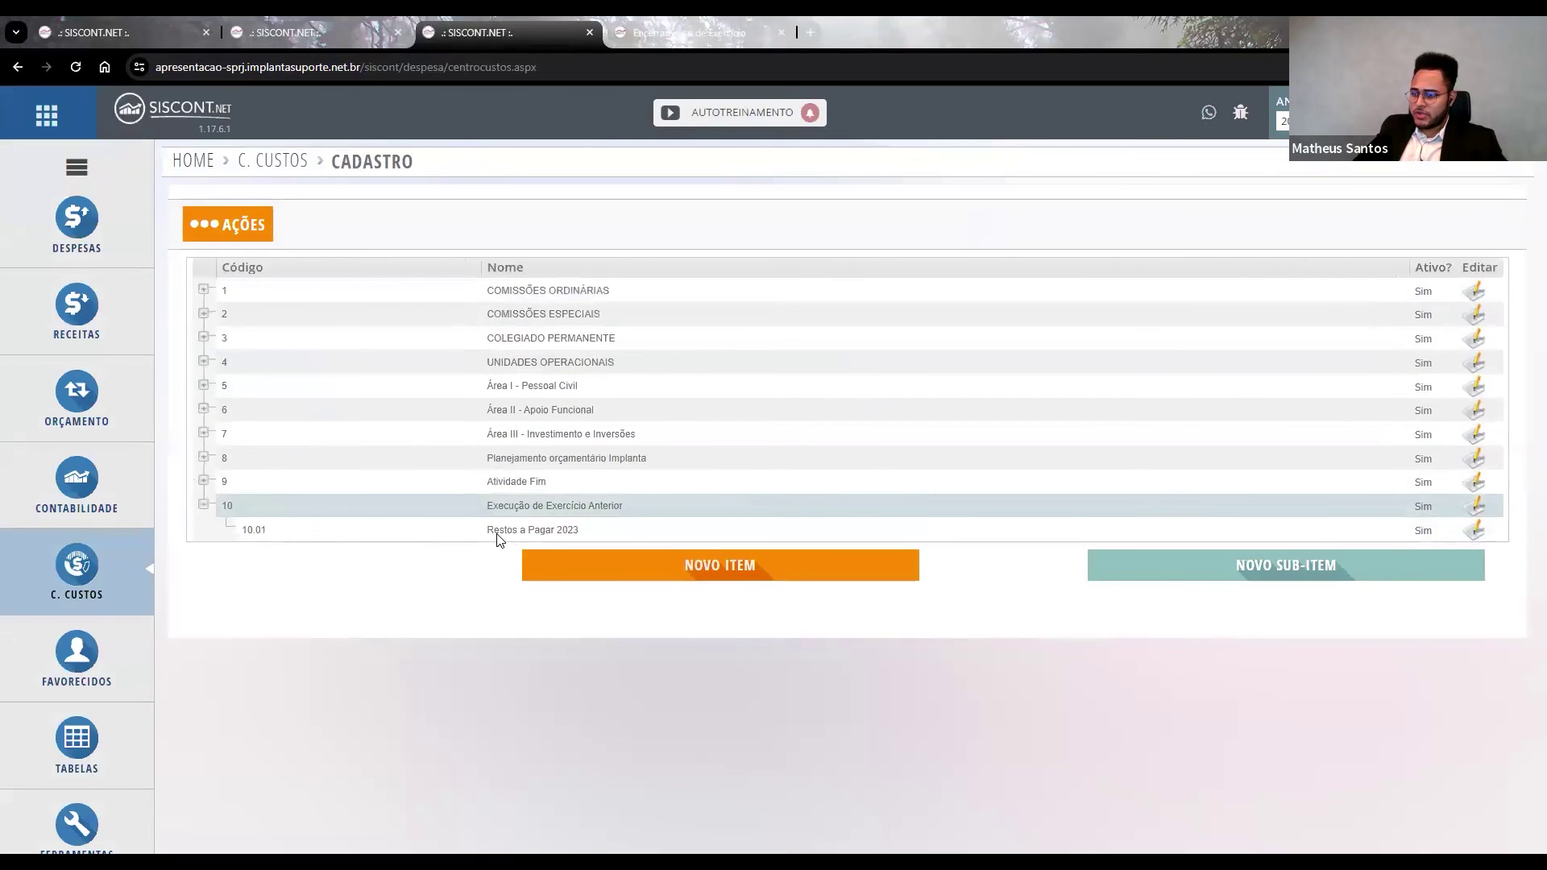
{"action": "left_click_drag", "start_coordinate": [487, 530], "coordinate": [564, 527]}
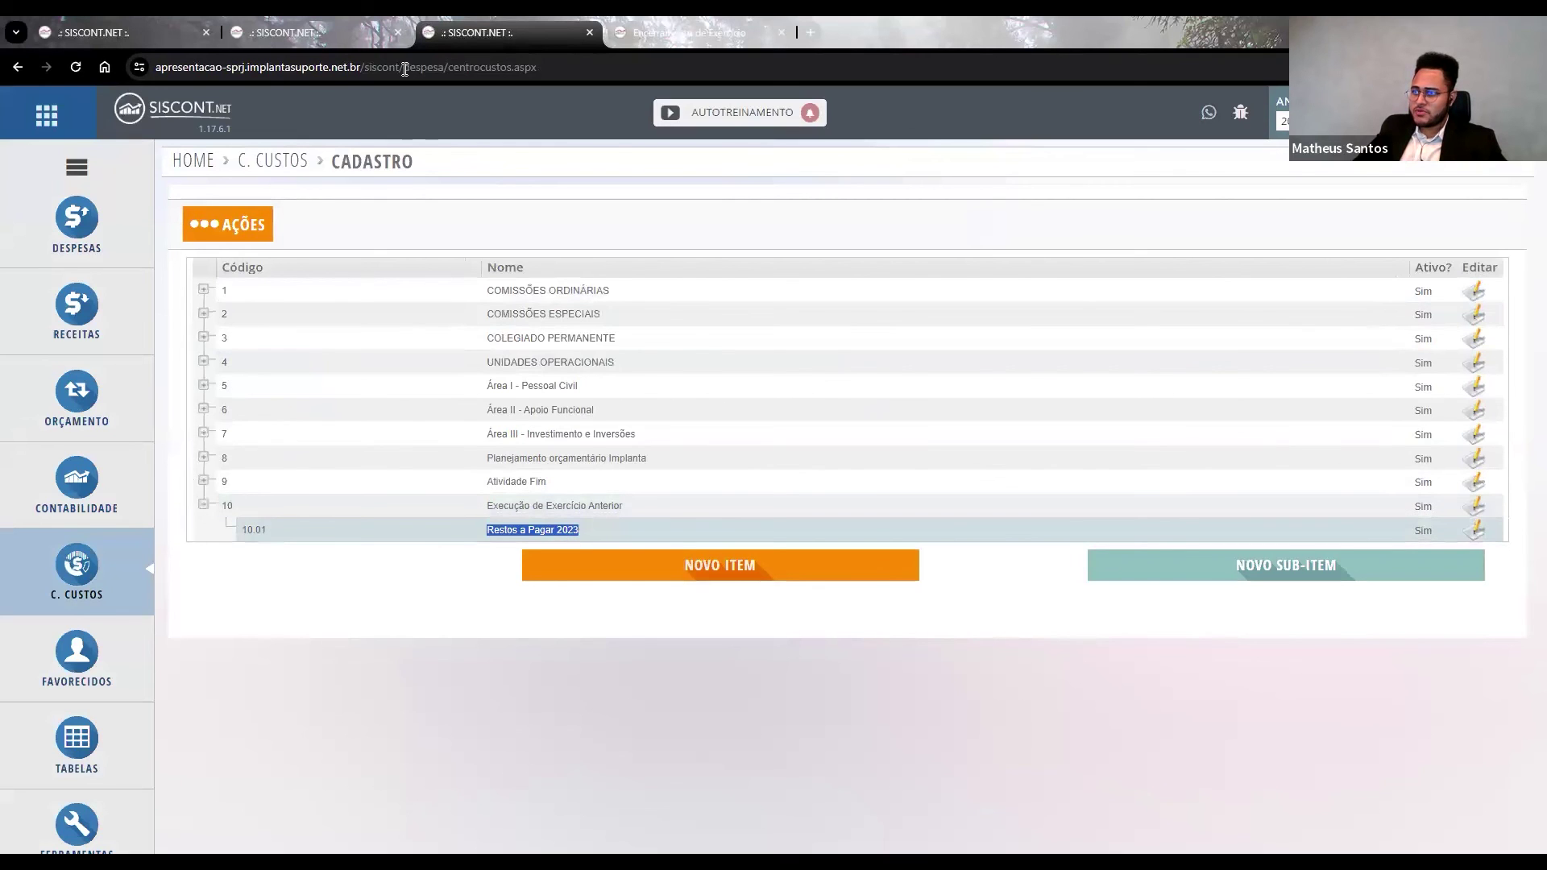
Return to the restos a pagar cost center assistant, clear the cost center field and review the listed registrations.
{"action": "left_click", "coordinate": [315, 32]}
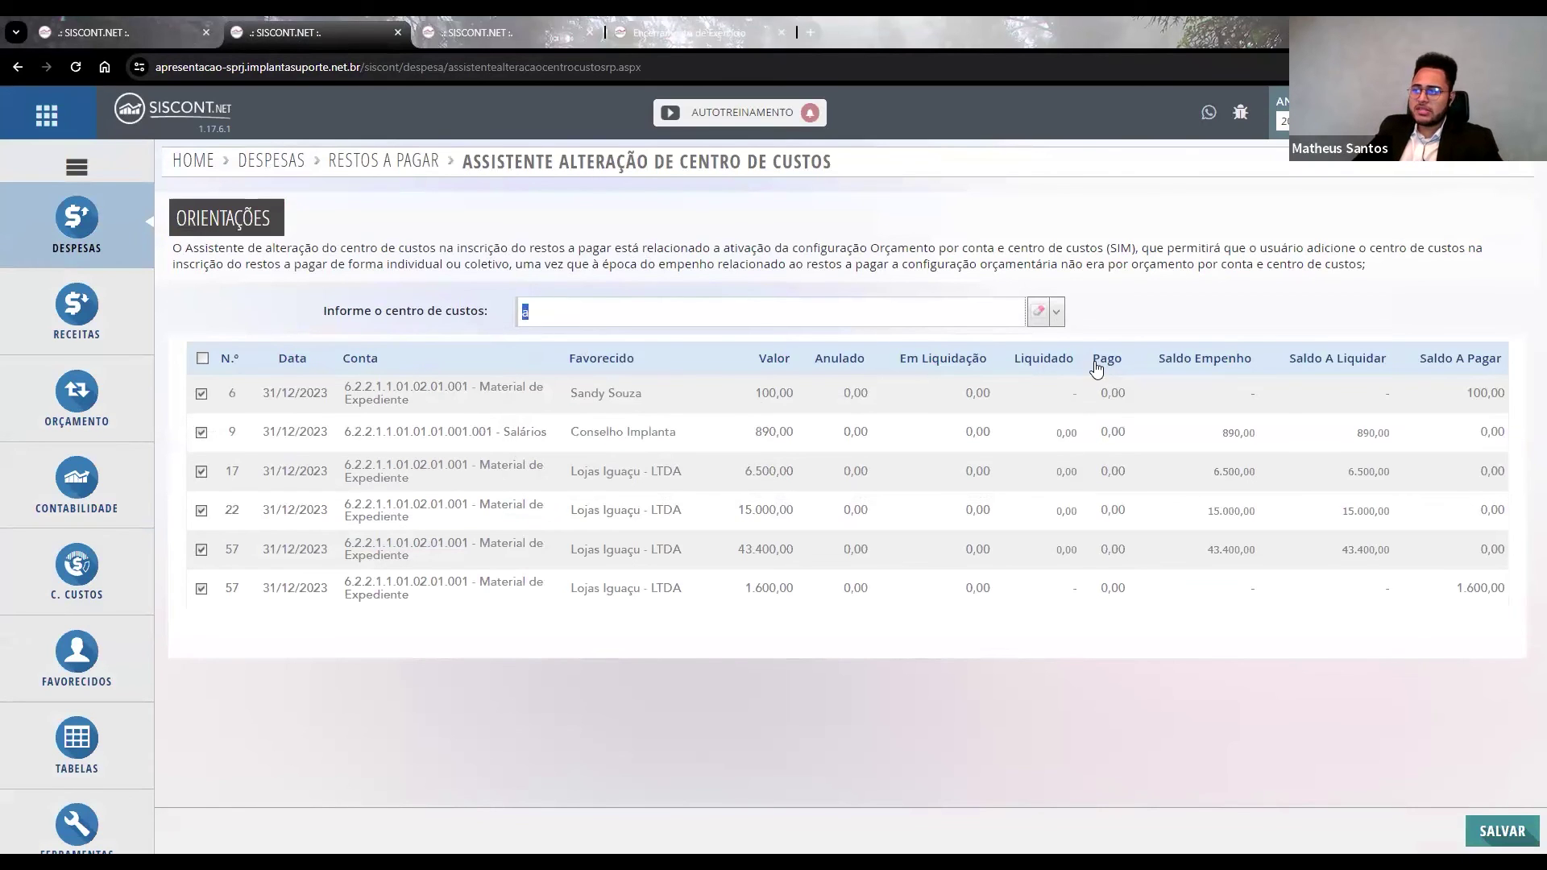
{"action": "left_click", "coordinate": [1035, 319]}
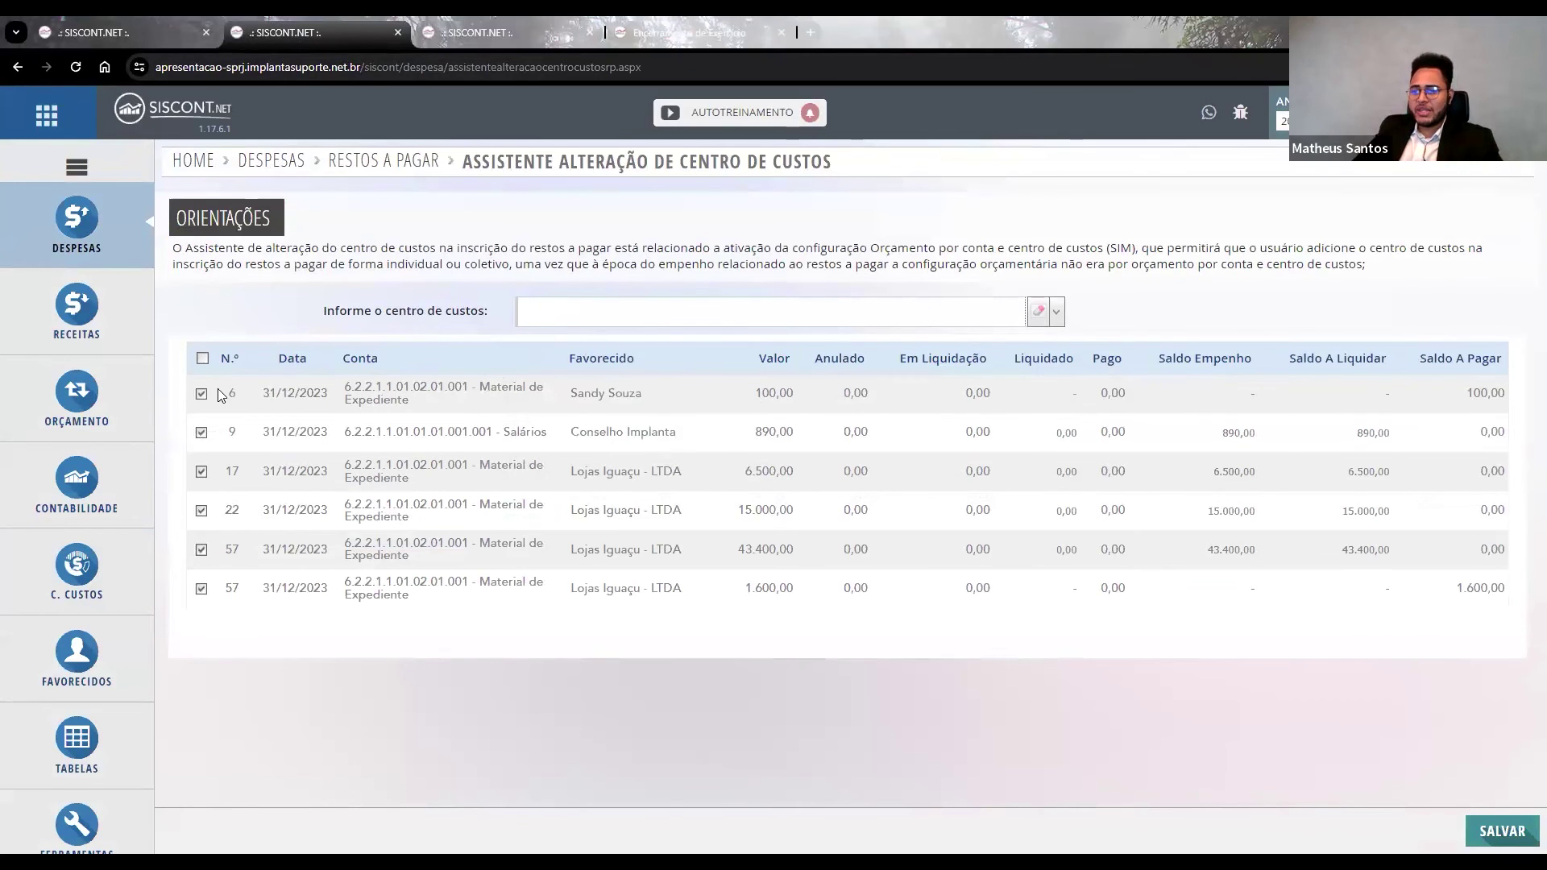
{"action": "left_click_drag", "start_coordinate": [244, 390], "coordinate": [723, 623]}
{"action": "left_click", "coordinate": [723, 622]}
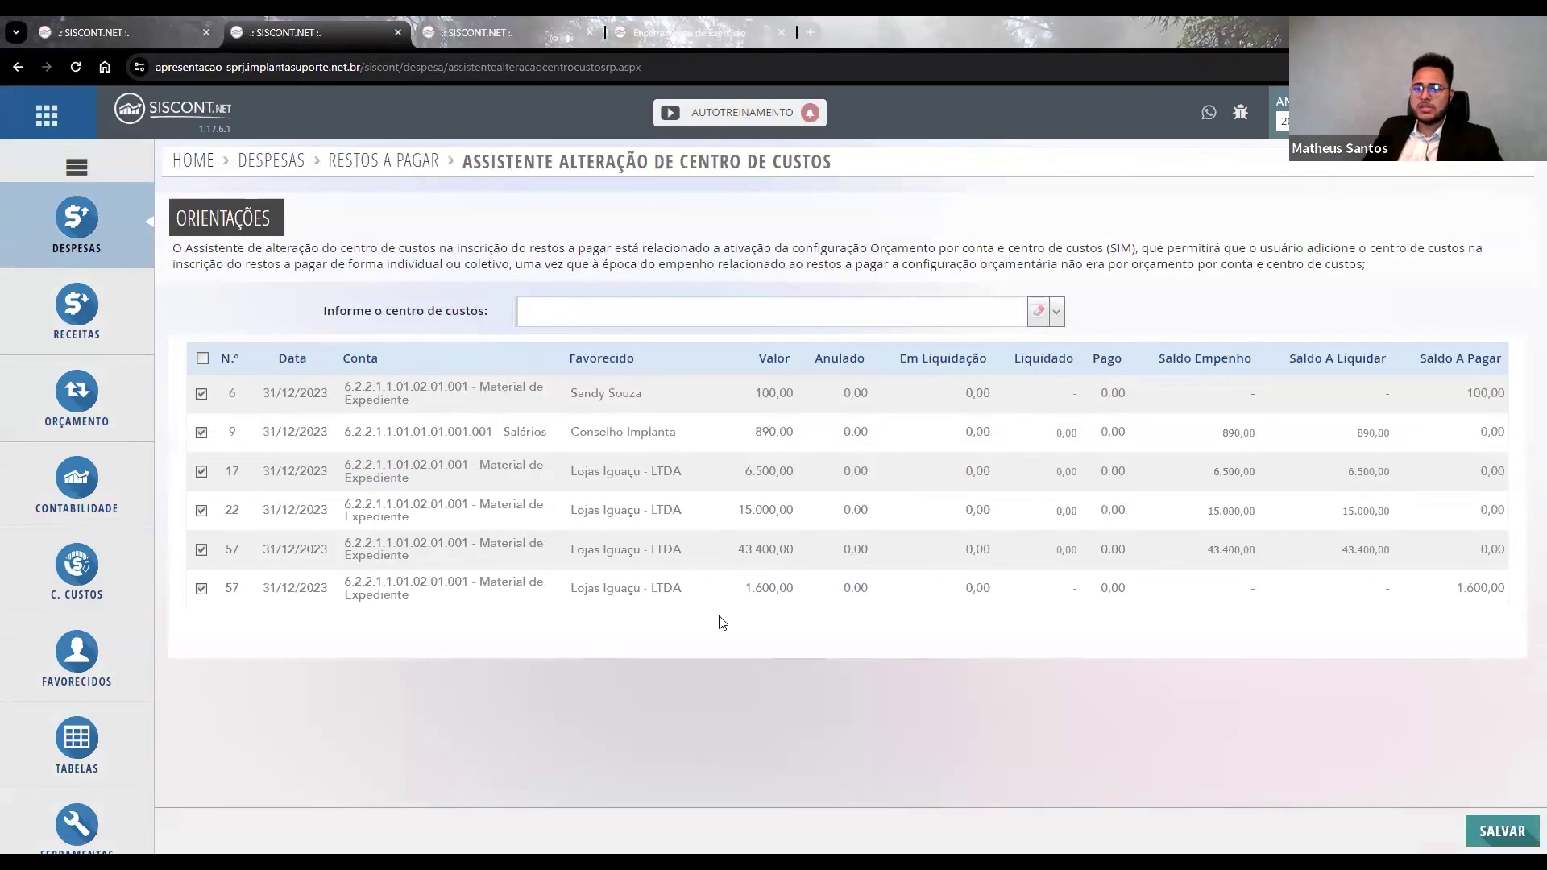
{"action": "left_click", "coordinate": [478, 31]}
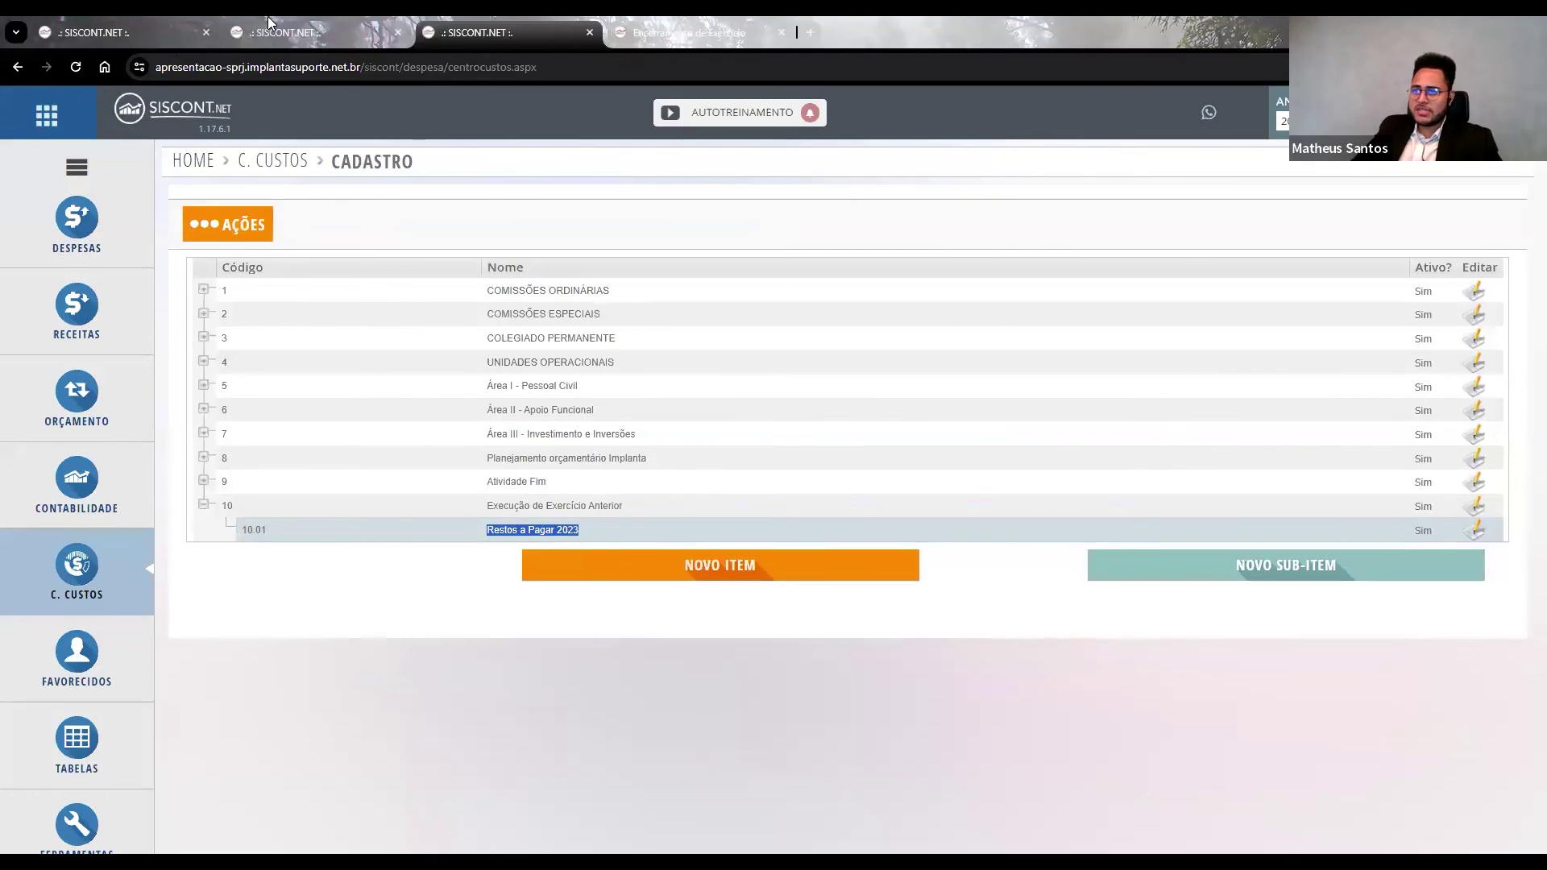
{"action": "left_click", "coordinate": [270, 31]}
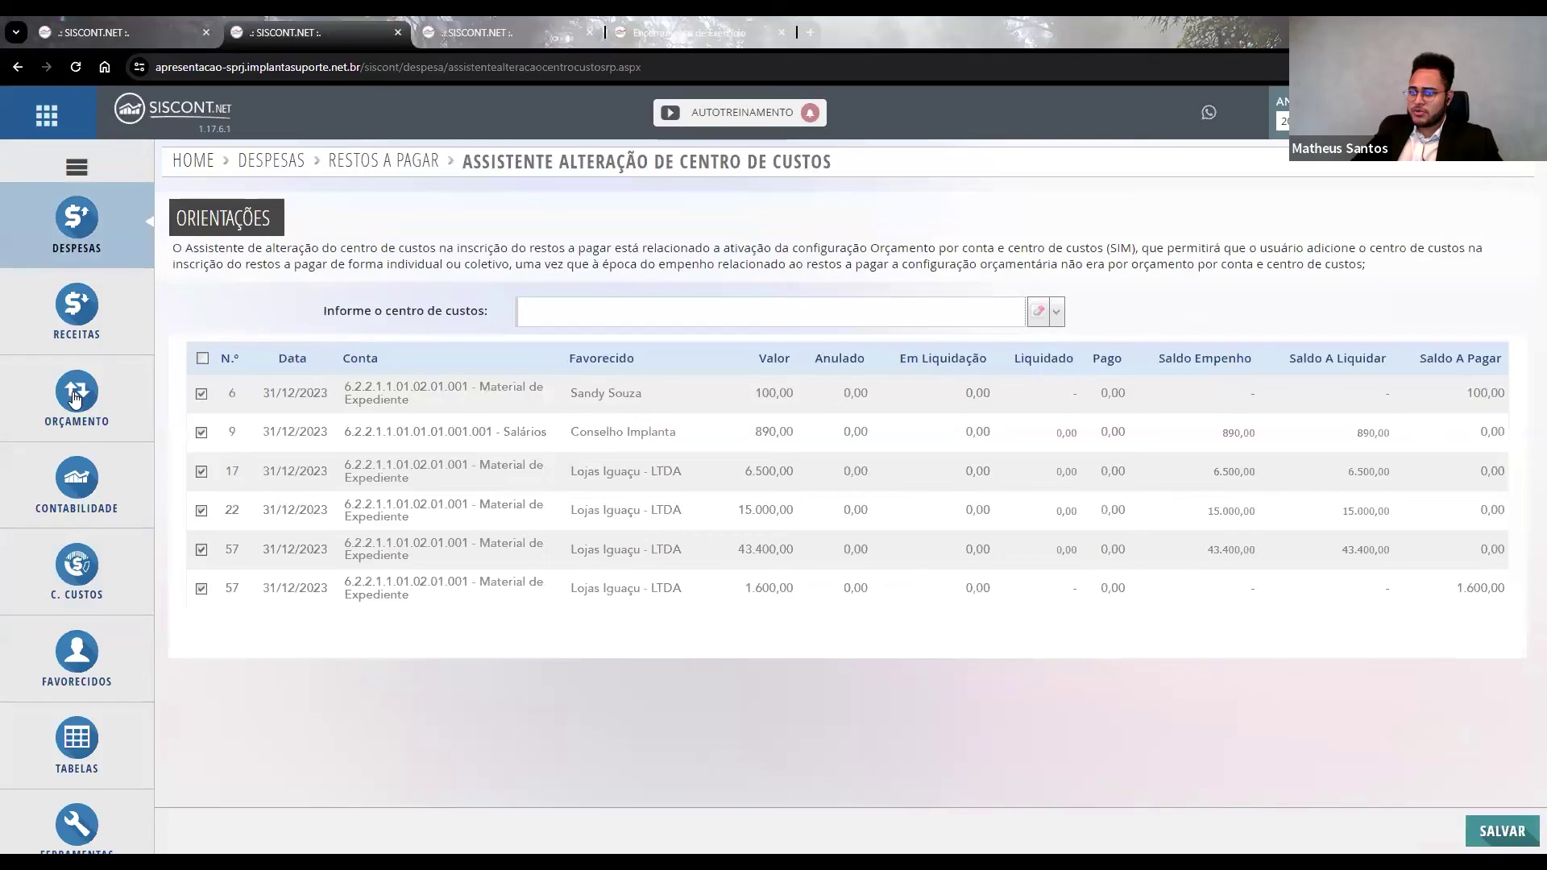
{"action": "mouse_move", "coordinate": [99, 228]}
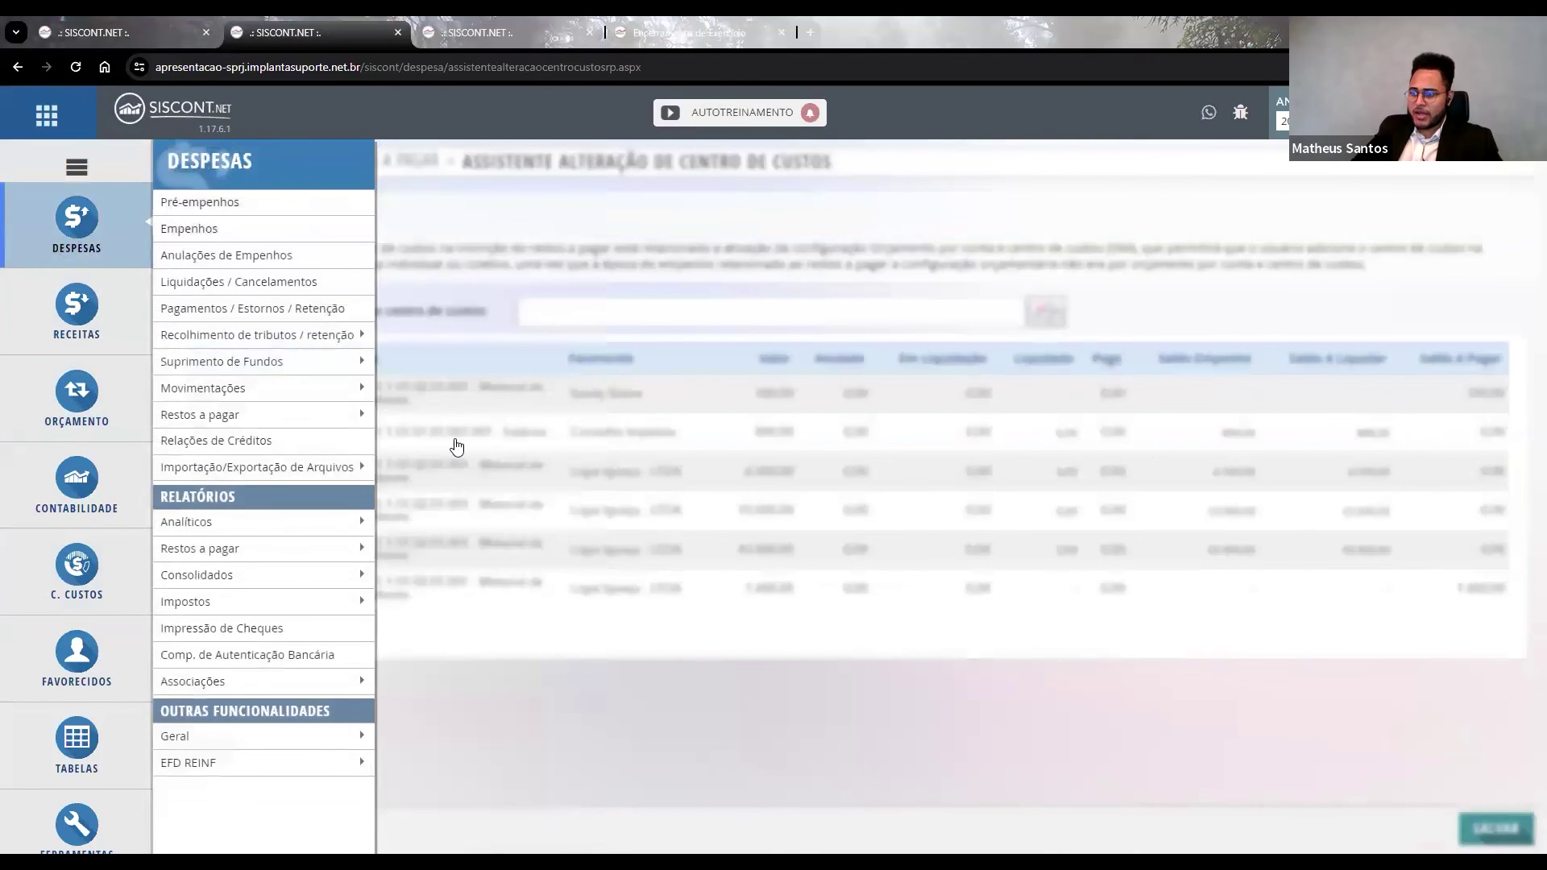
{"action": "left_click", "coordinate": [457, 446]}
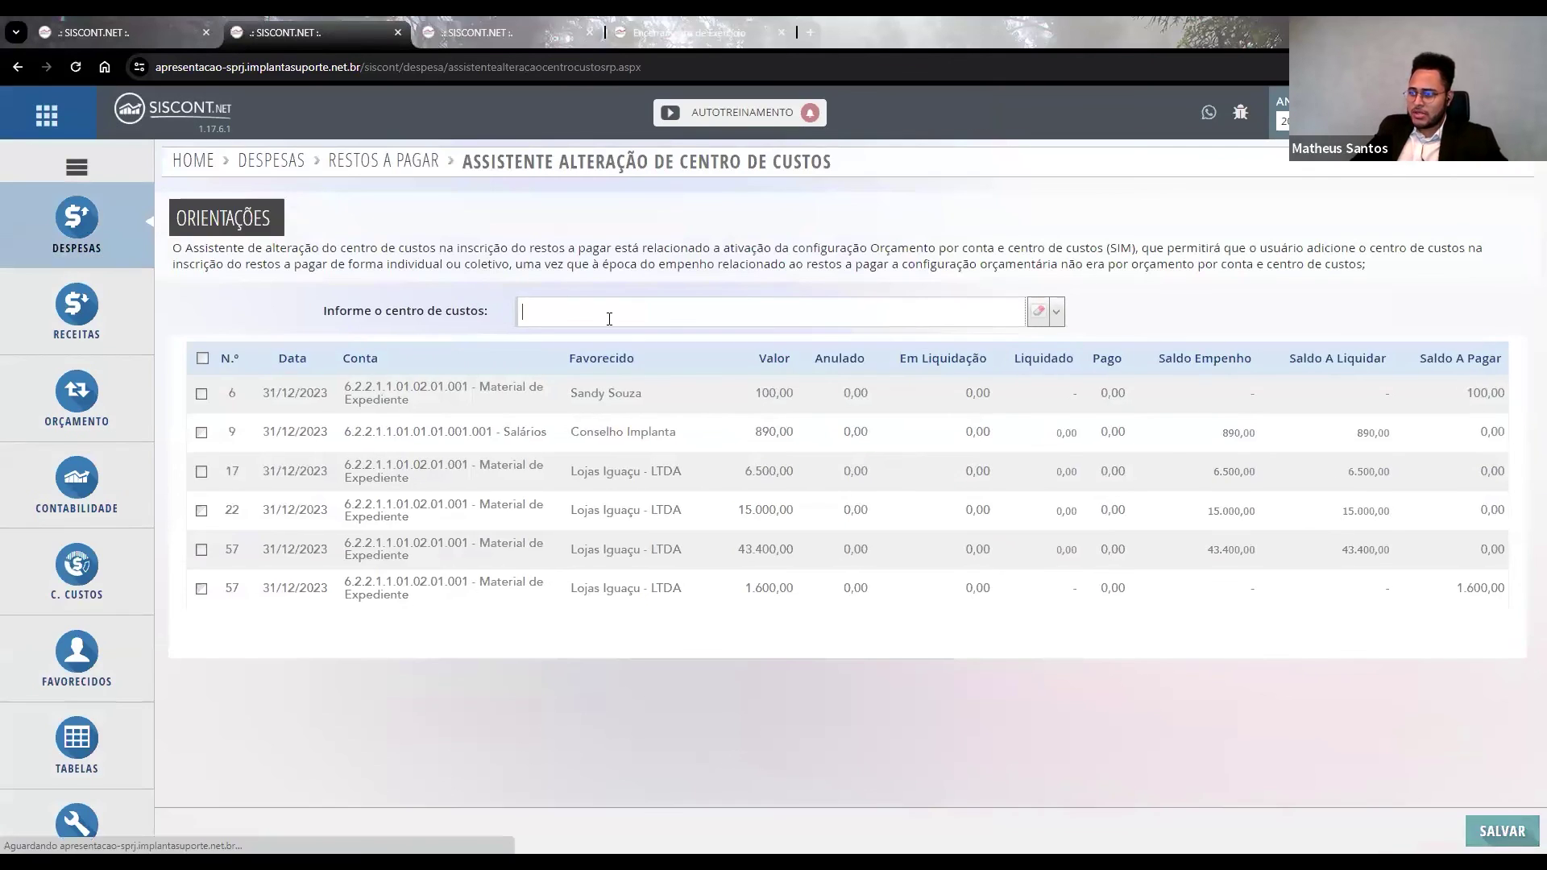
Assign cost center 10.01 - Restos a Pagar 2023 to all the listed restos a pagar registrations and save.
{"action": "type", "text": "rest"}
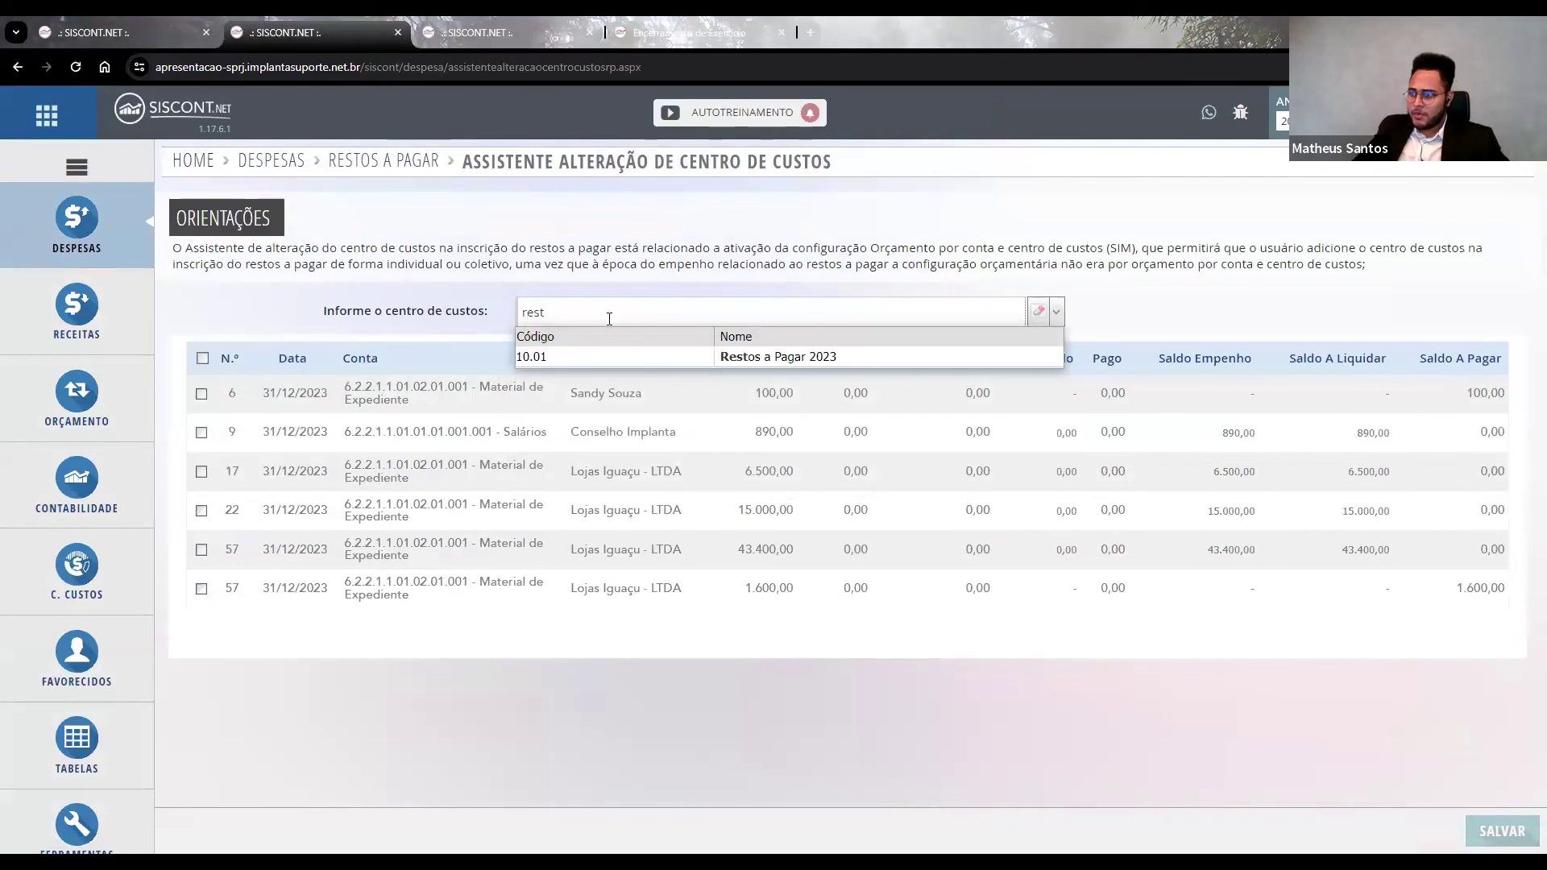
{"action": "left_click", "coordinate": [767, 360]}
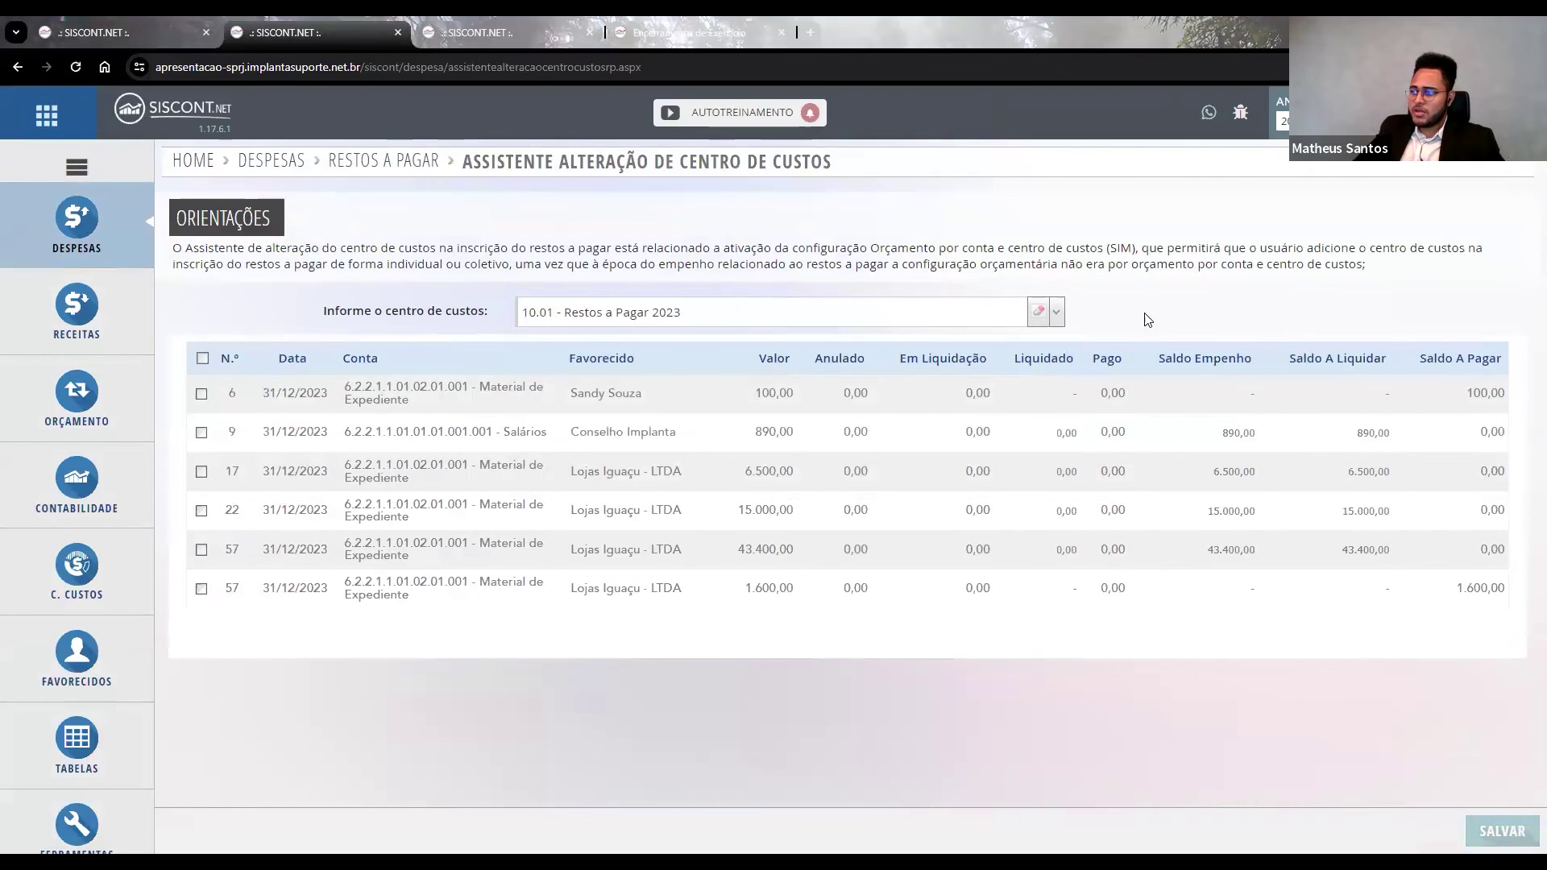
{"action": "left_click", "coordinate": [204, 356]}
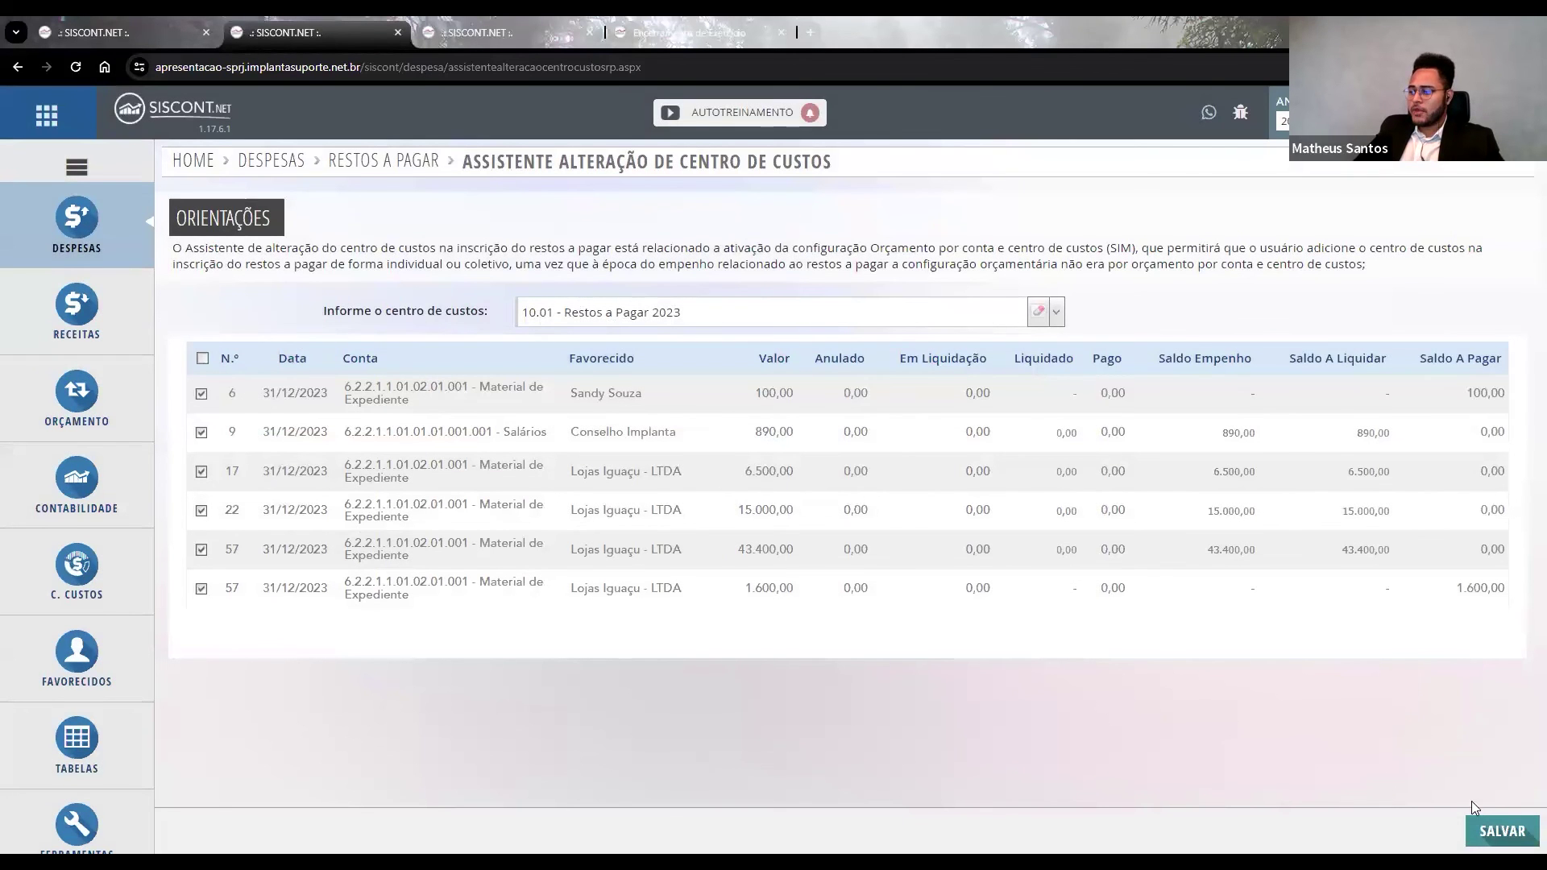
{"action": "left_click", "coordinate": [1499, 830]}
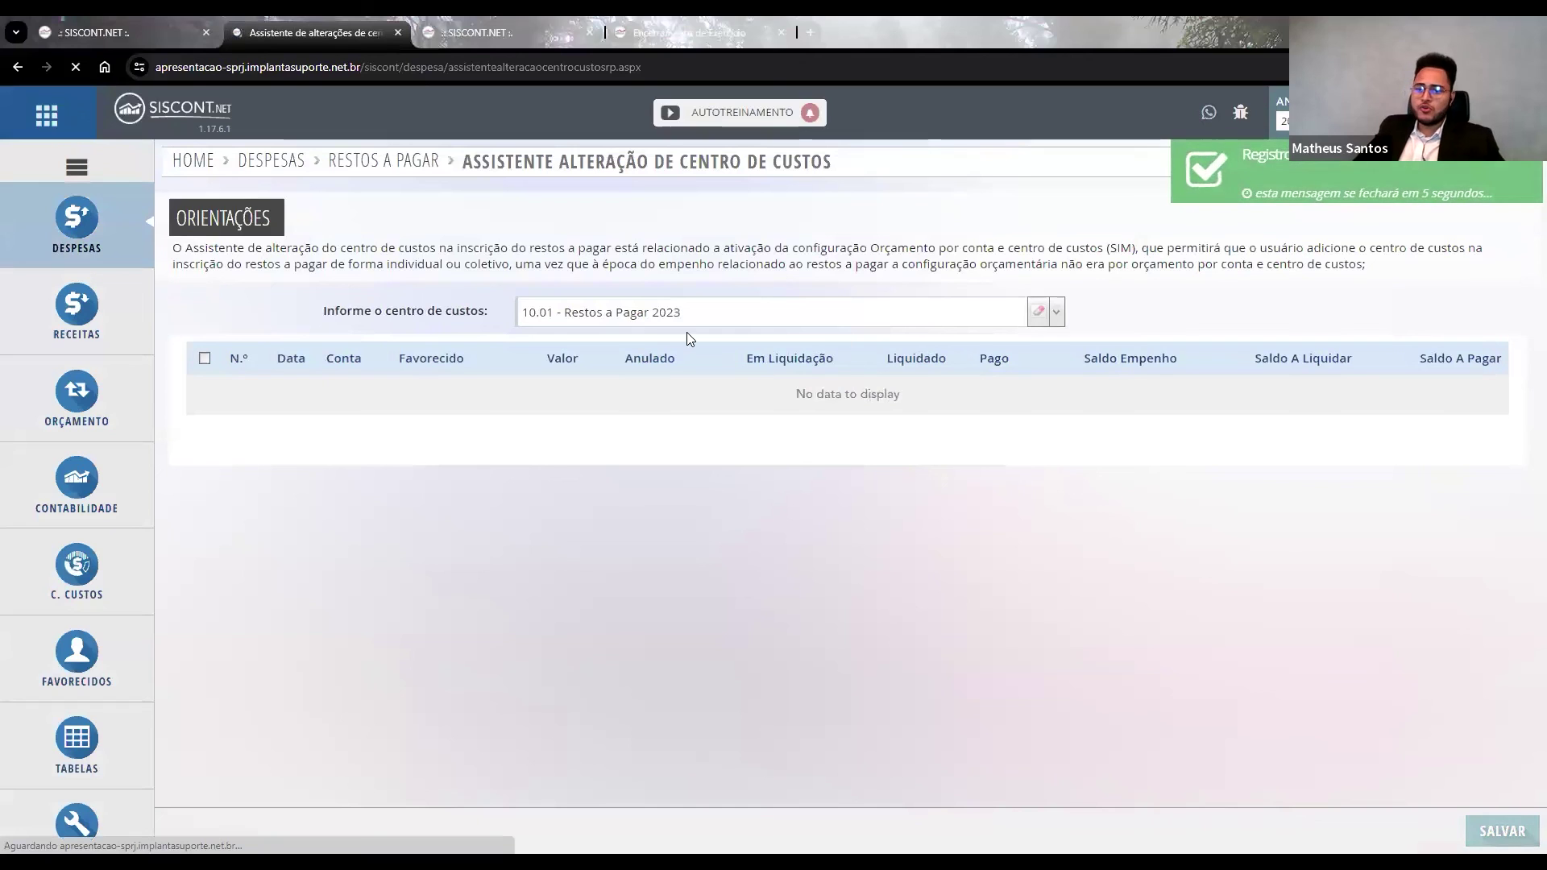
Open the list of restos a pagar registrations (Inscrições) under Despesas.
{"action": "left_click", "coordinate": [48, 245]}
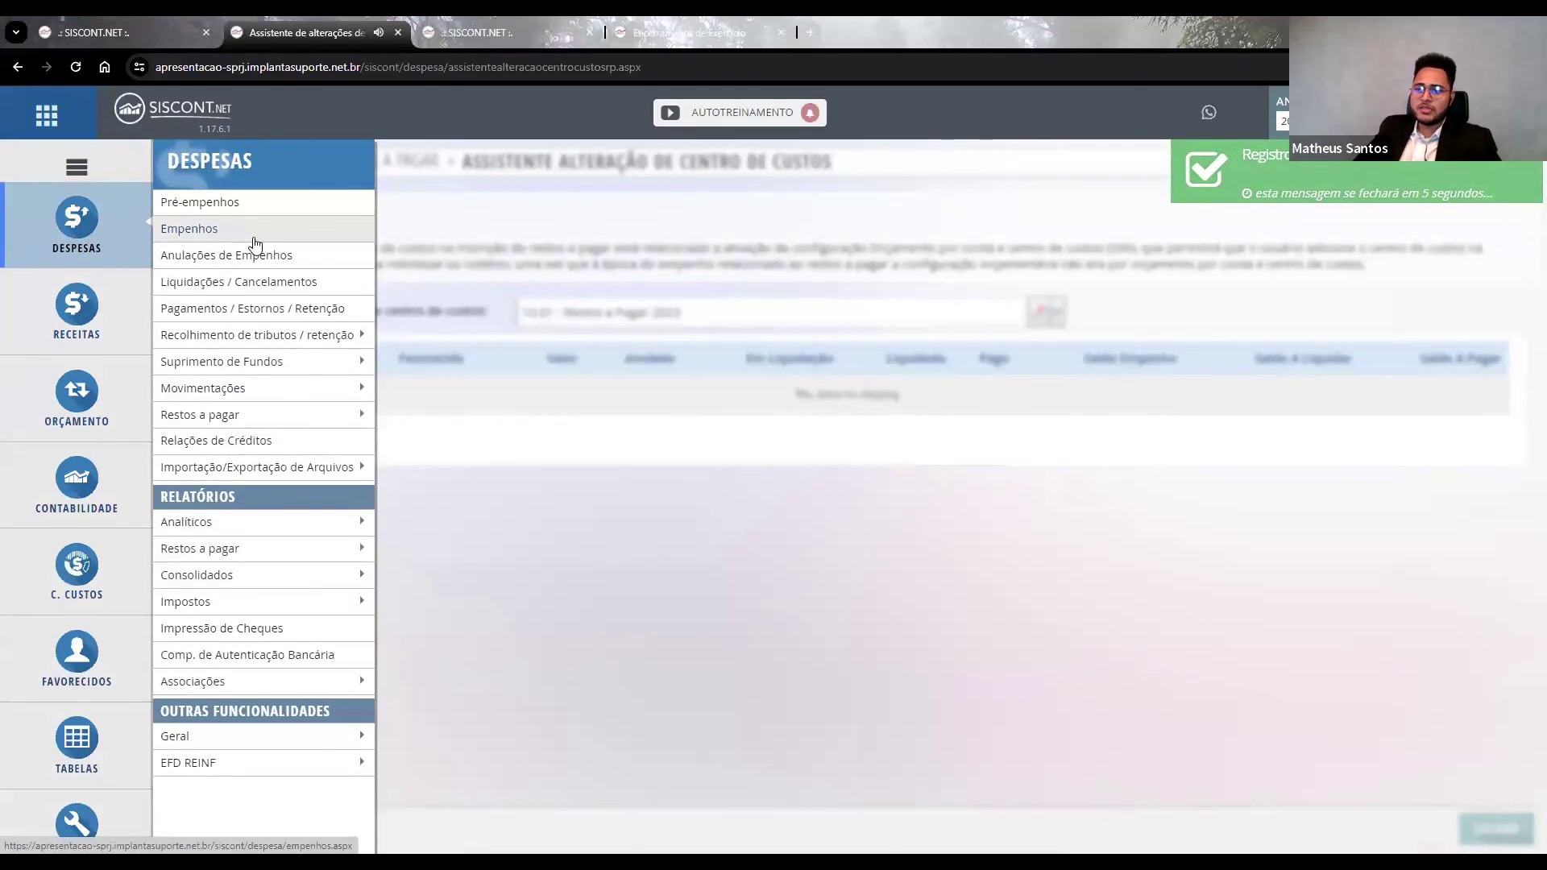
{"action": "left_click", "coordinate": [566, 467]}
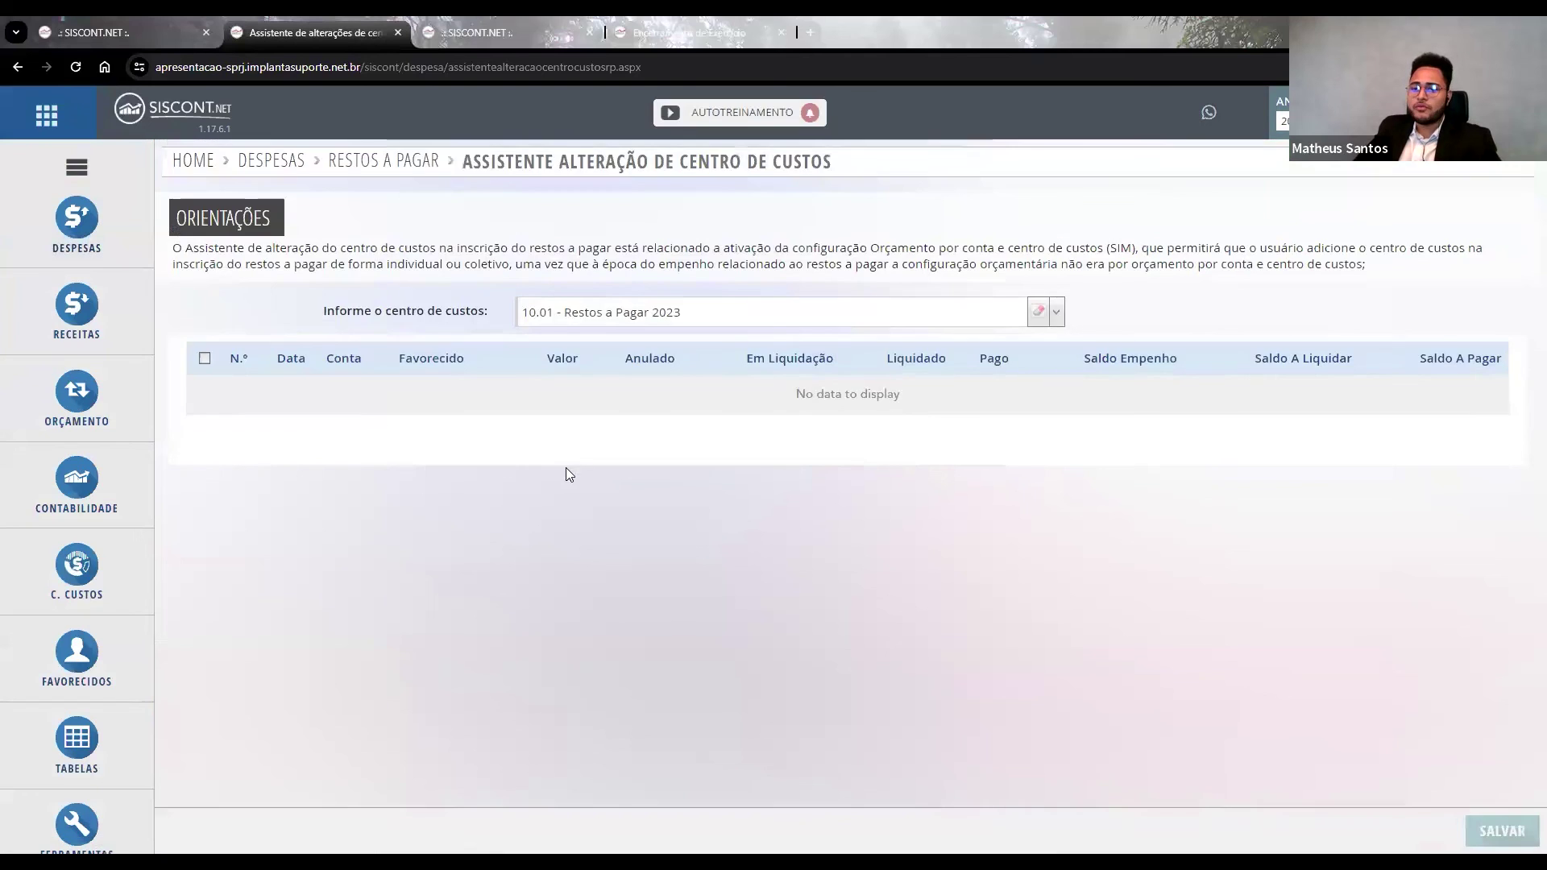
{"action": "left_click", "coordinate": [94, 252]}
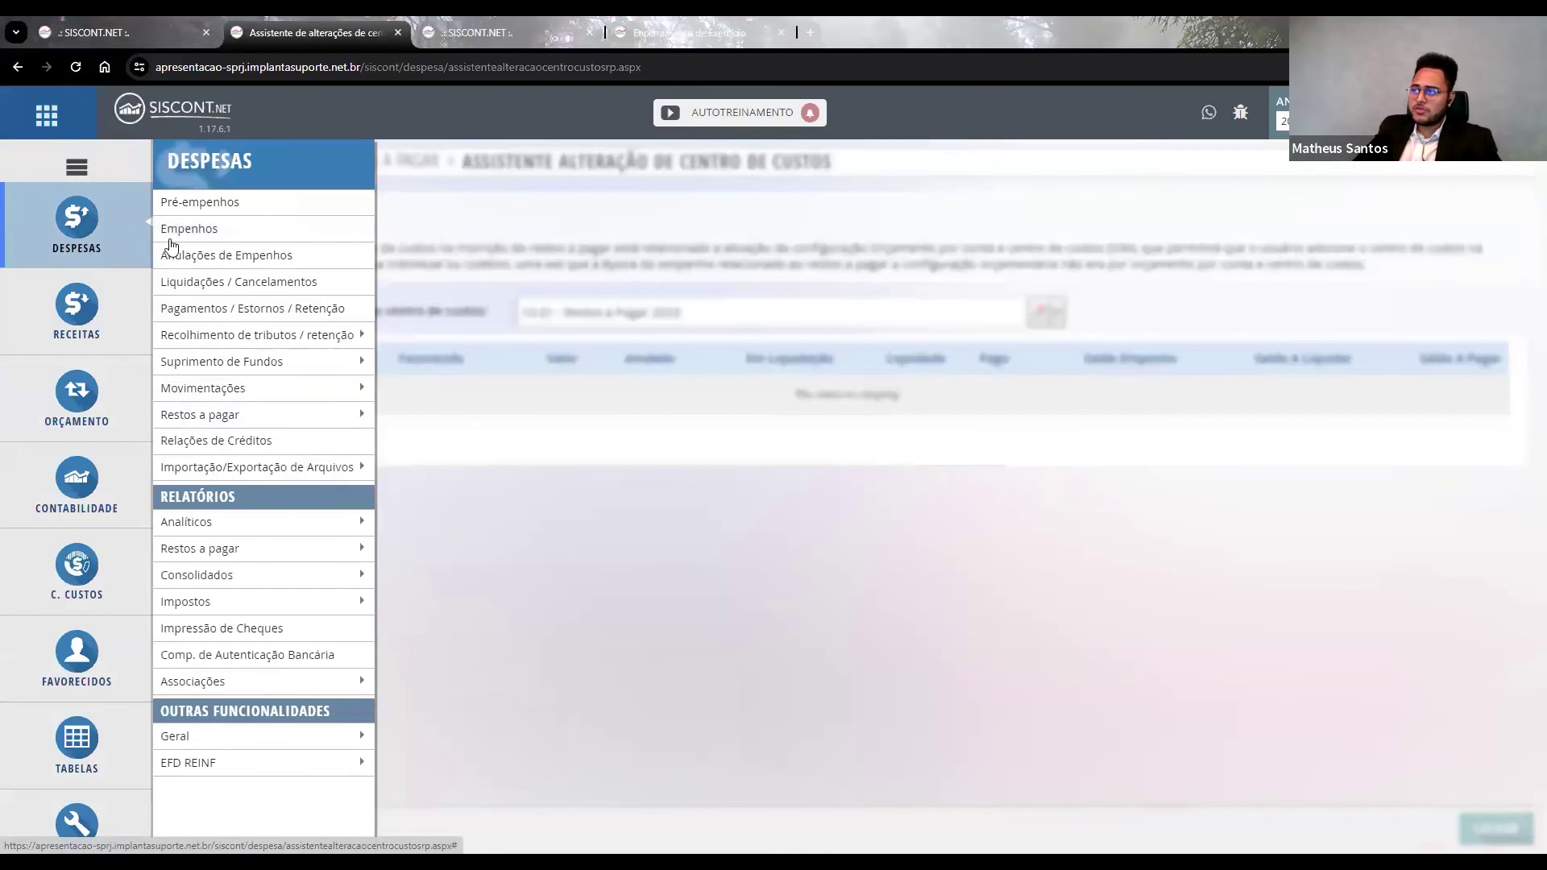
{"action": "left_click", "coordinate": [87, 239]}
{"action": "left_click", "coordinate": [83, 235]}
{"action": "mouse_move", "coordinate": [278, 407]}
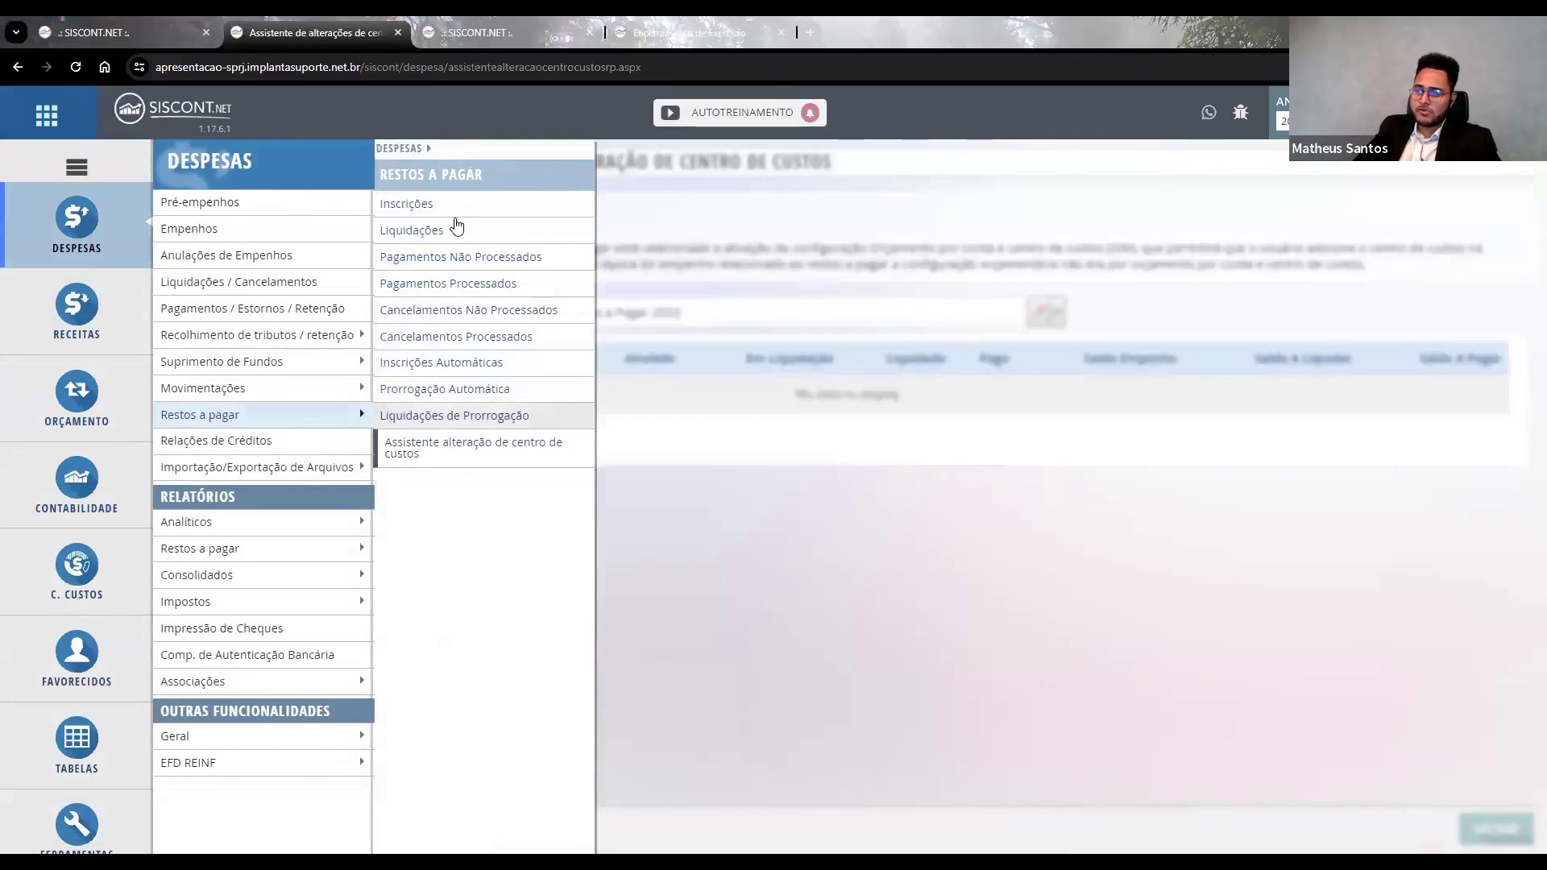
{"action": "left_click", "coordinate": [456, 211]}
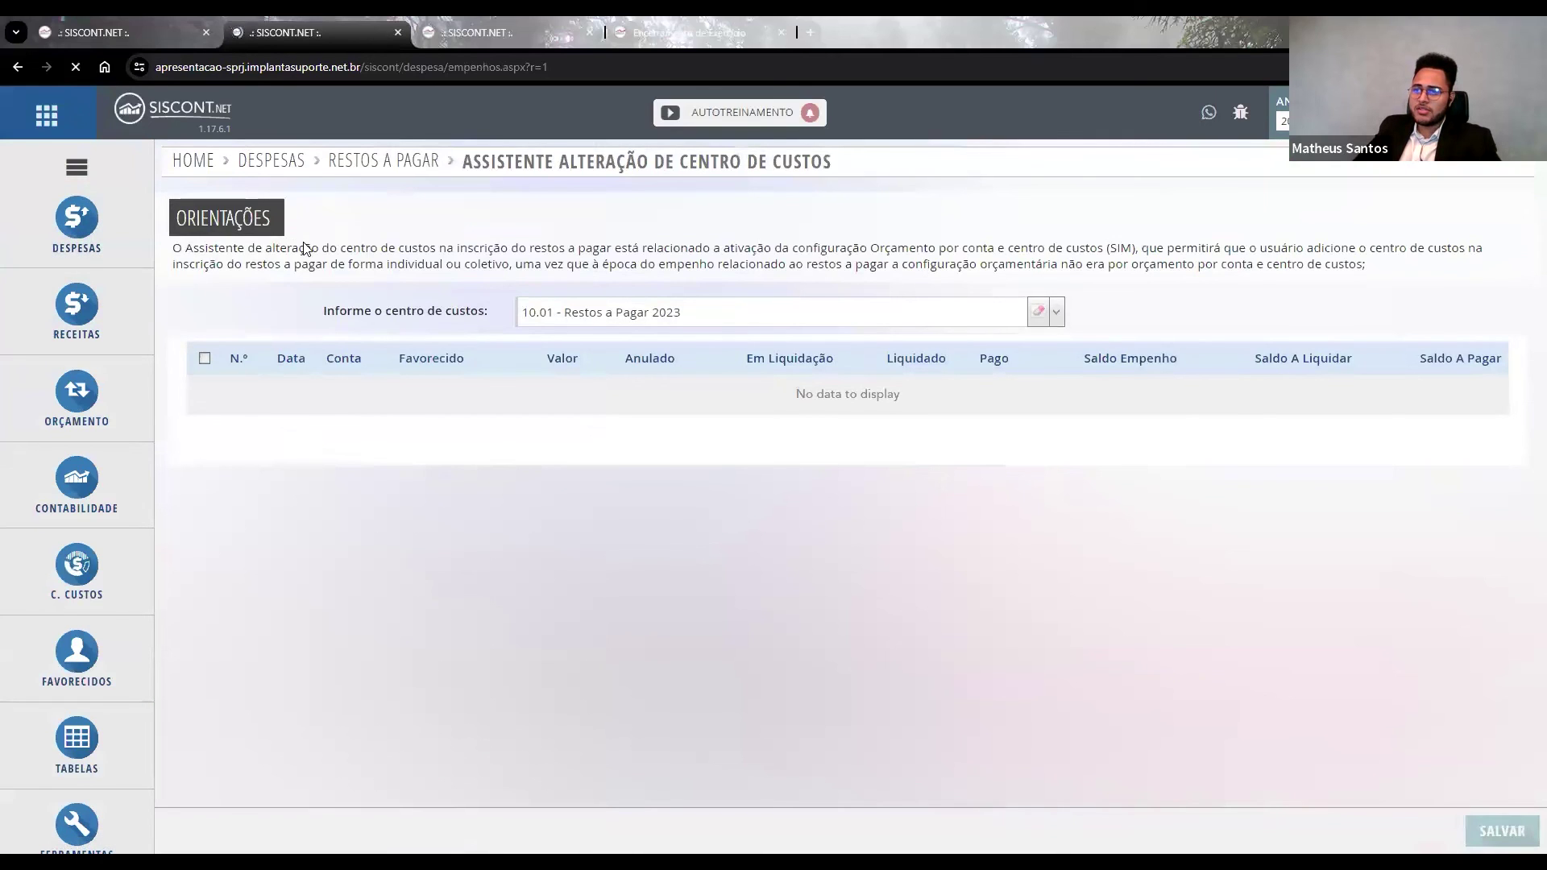
Search the restos a pagar registrations by period, with the start date set to 01/01/2023, and review the list.
{"action": "left_click", "coordinate": [677, 228]}
{"action": "left_click", "coordinate": [737, 266]}
{"action": "left_click_drag", "start_coordinate": [737, 266], "coordinate": [764, 266]}
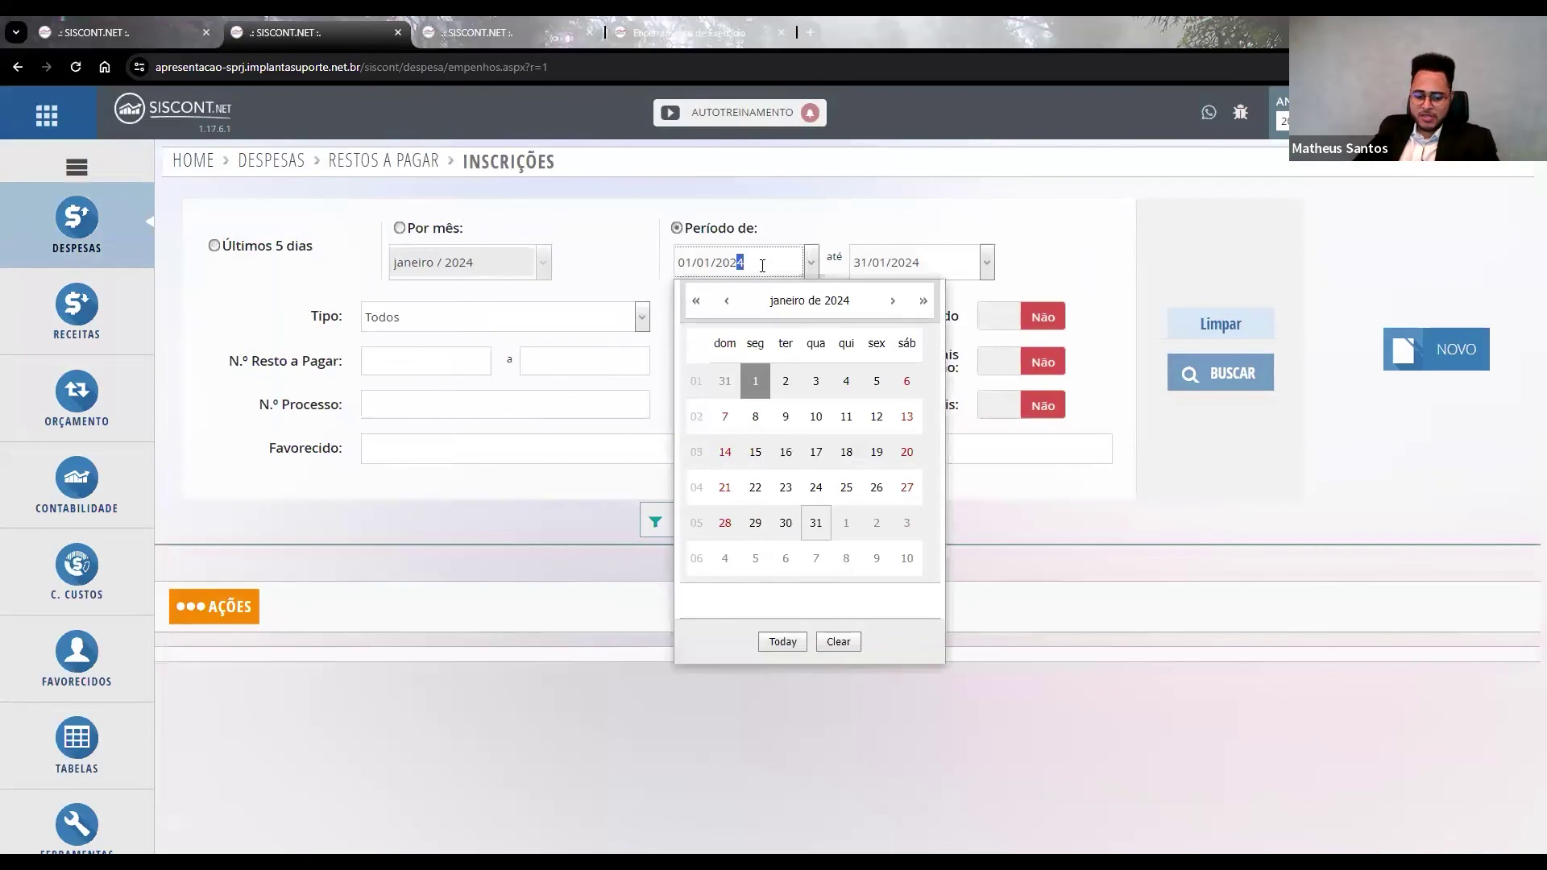
{"action": "left_click", "coordinate": [818, 208]}
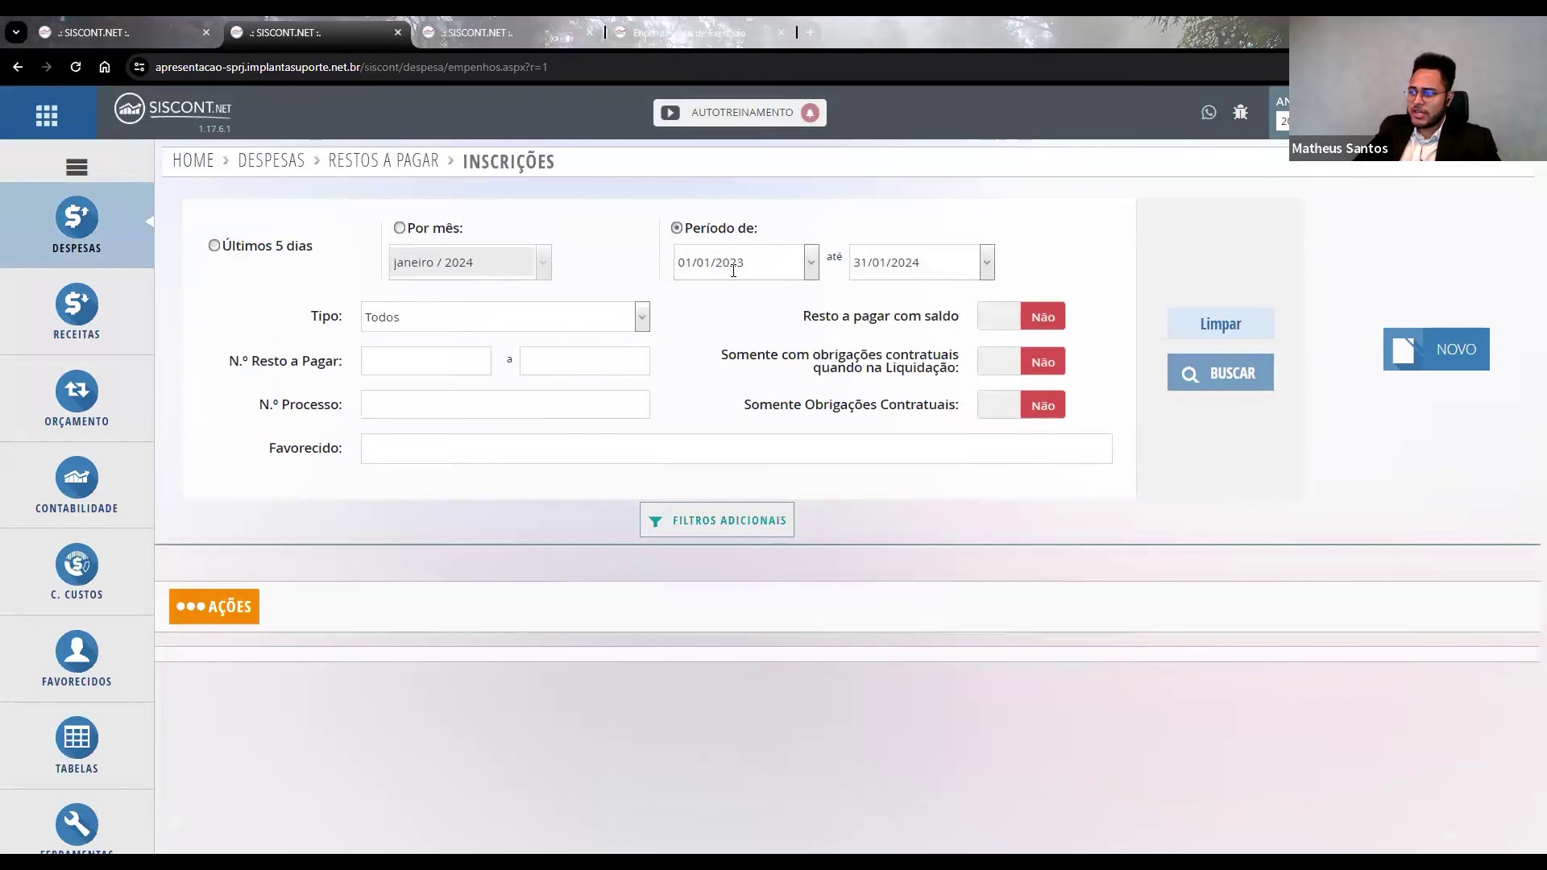
{"action": "left_click", "coordinate": [1245, 374]}
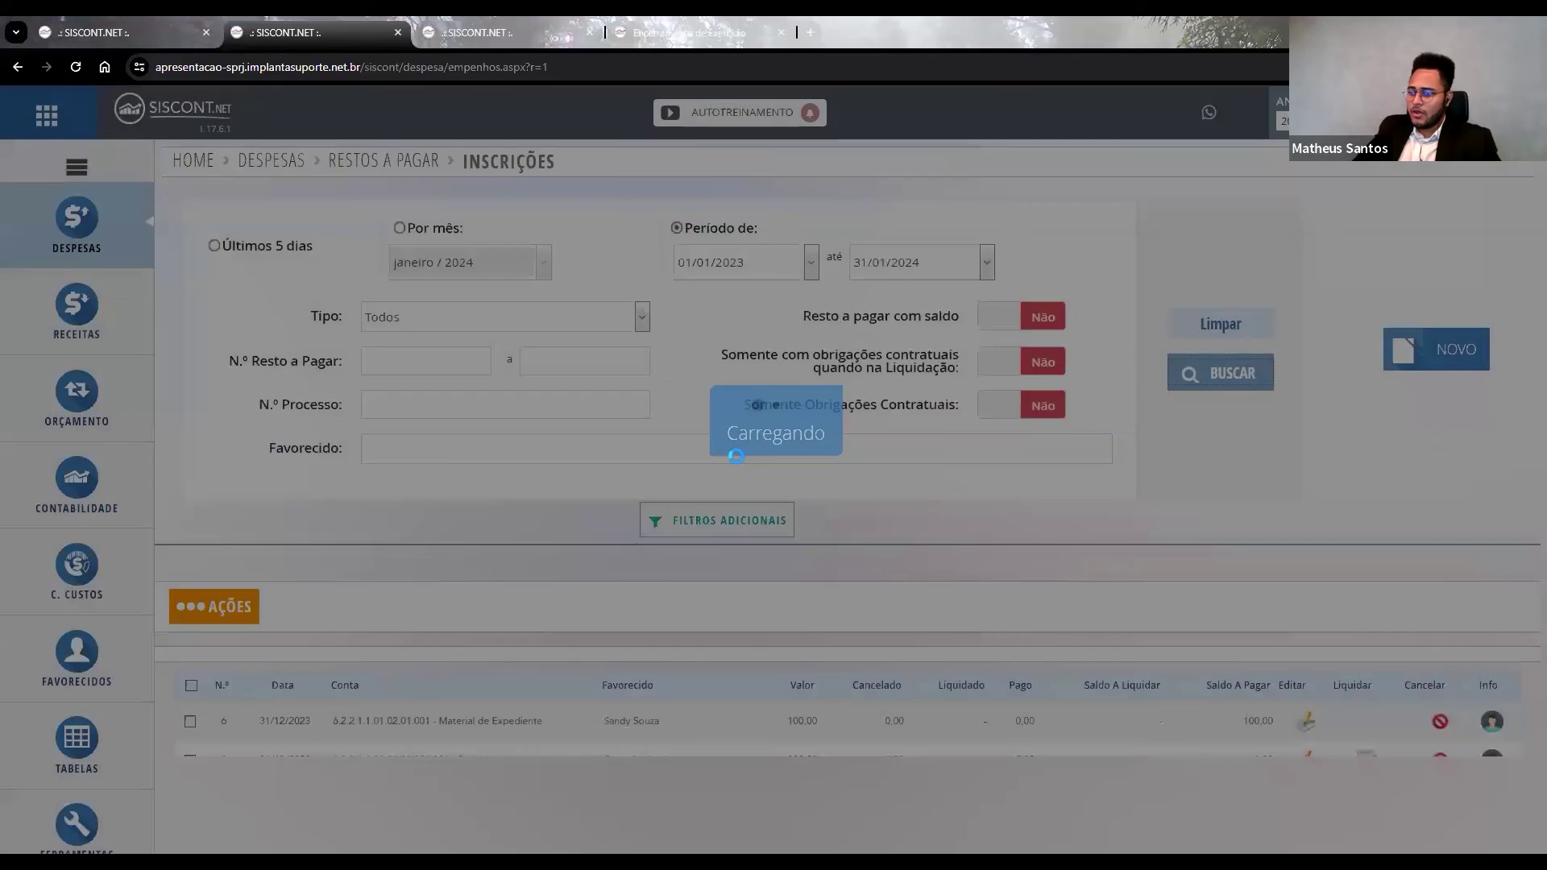
{"action": "scroll", "coordinate": [284, 749], "scroll_direction": "down", "scroll_amount": 1}
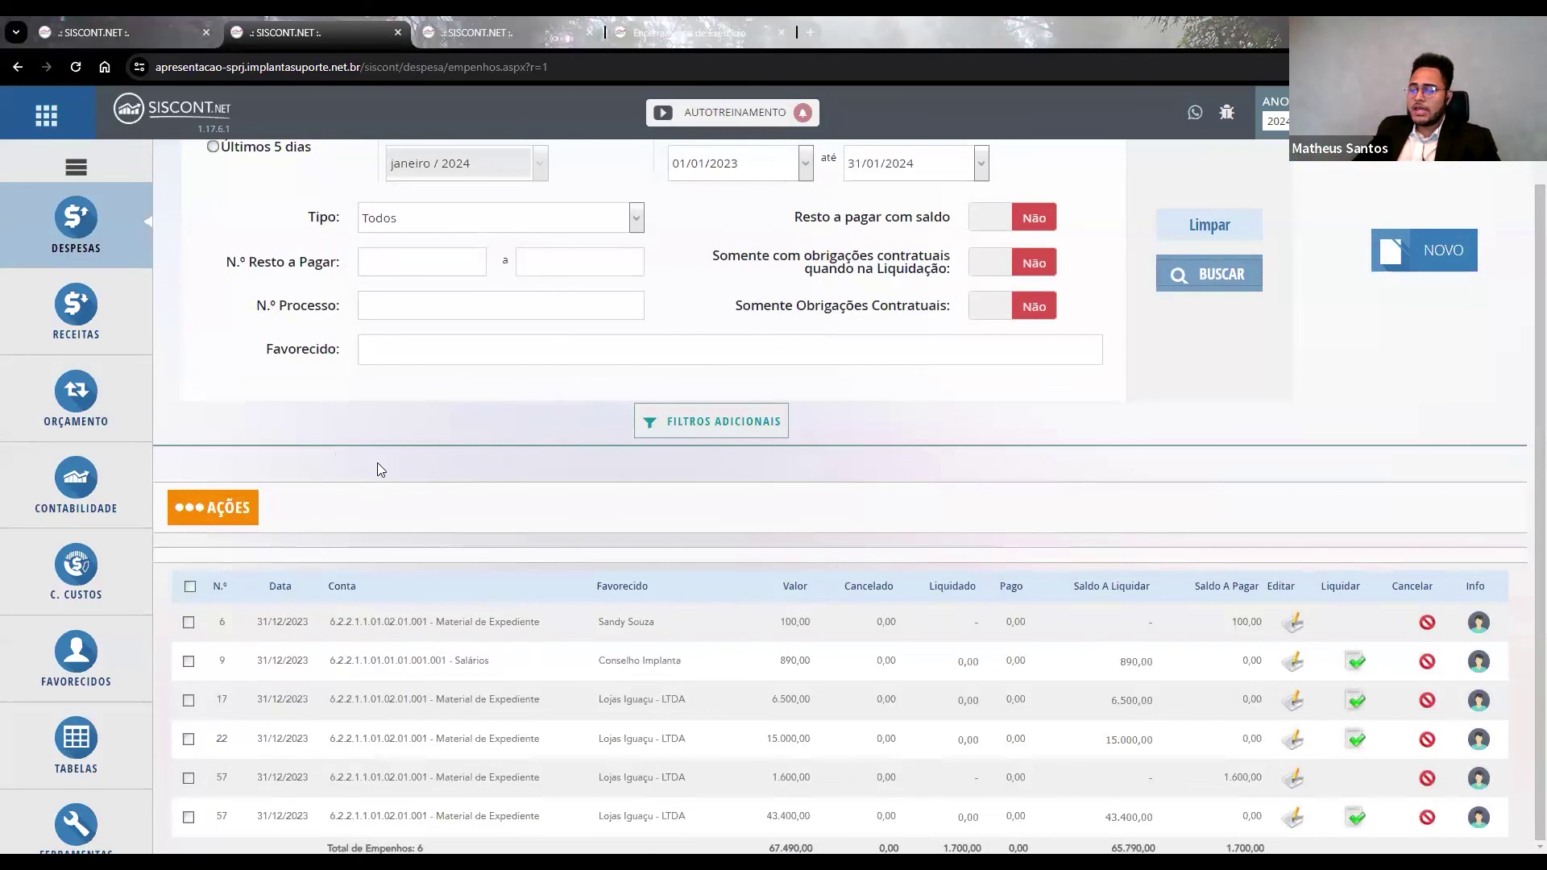
{"action": "left_click", "coordinate": [132, 240]}
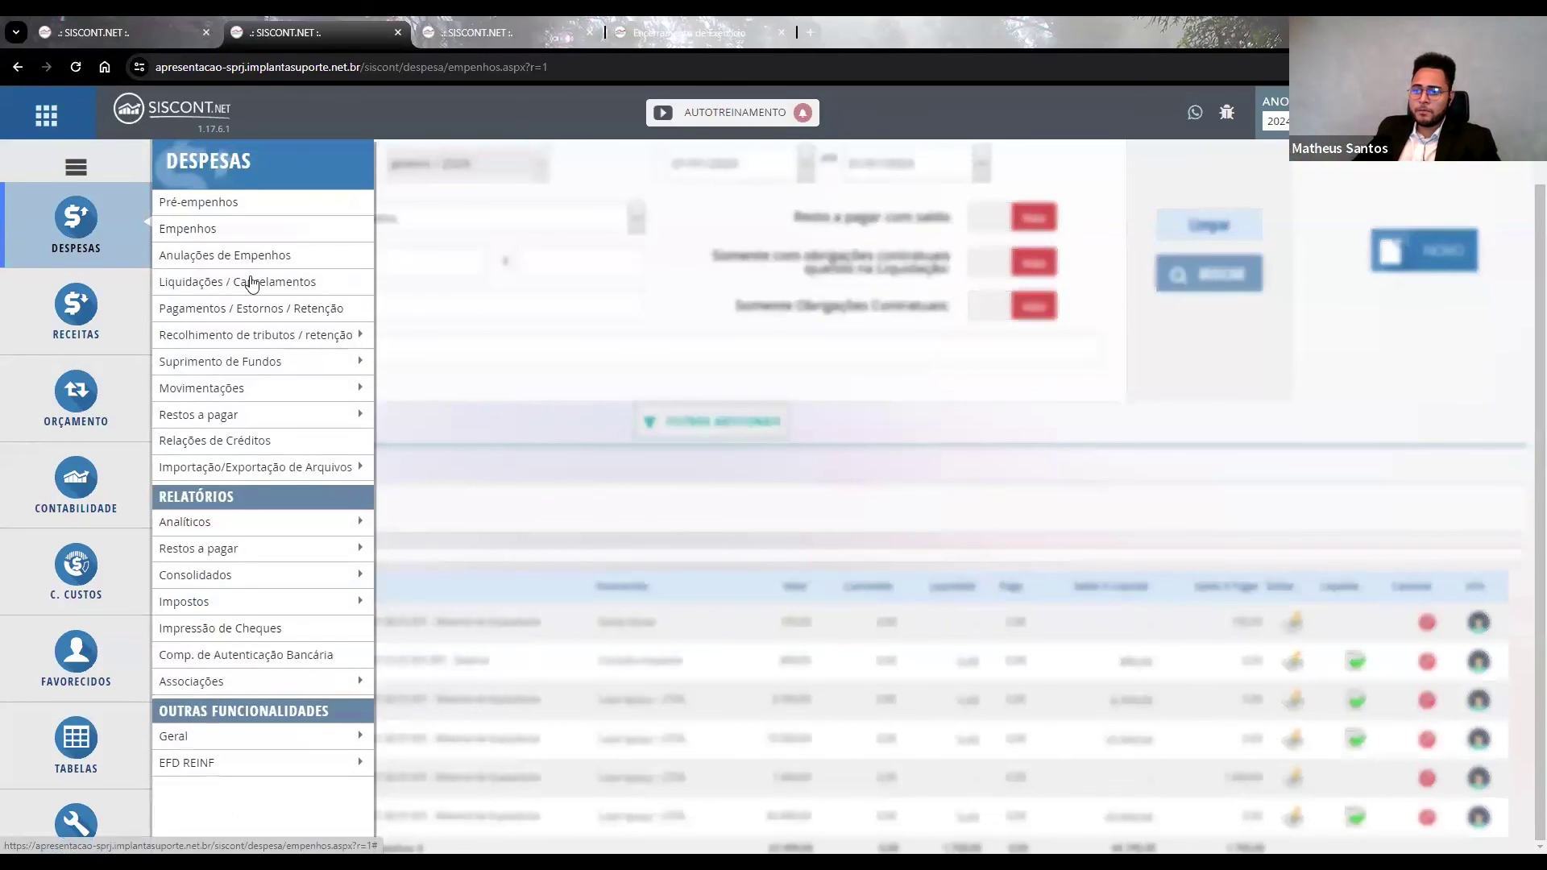
{"action": "left_click", "coordinate": [268, 388]}
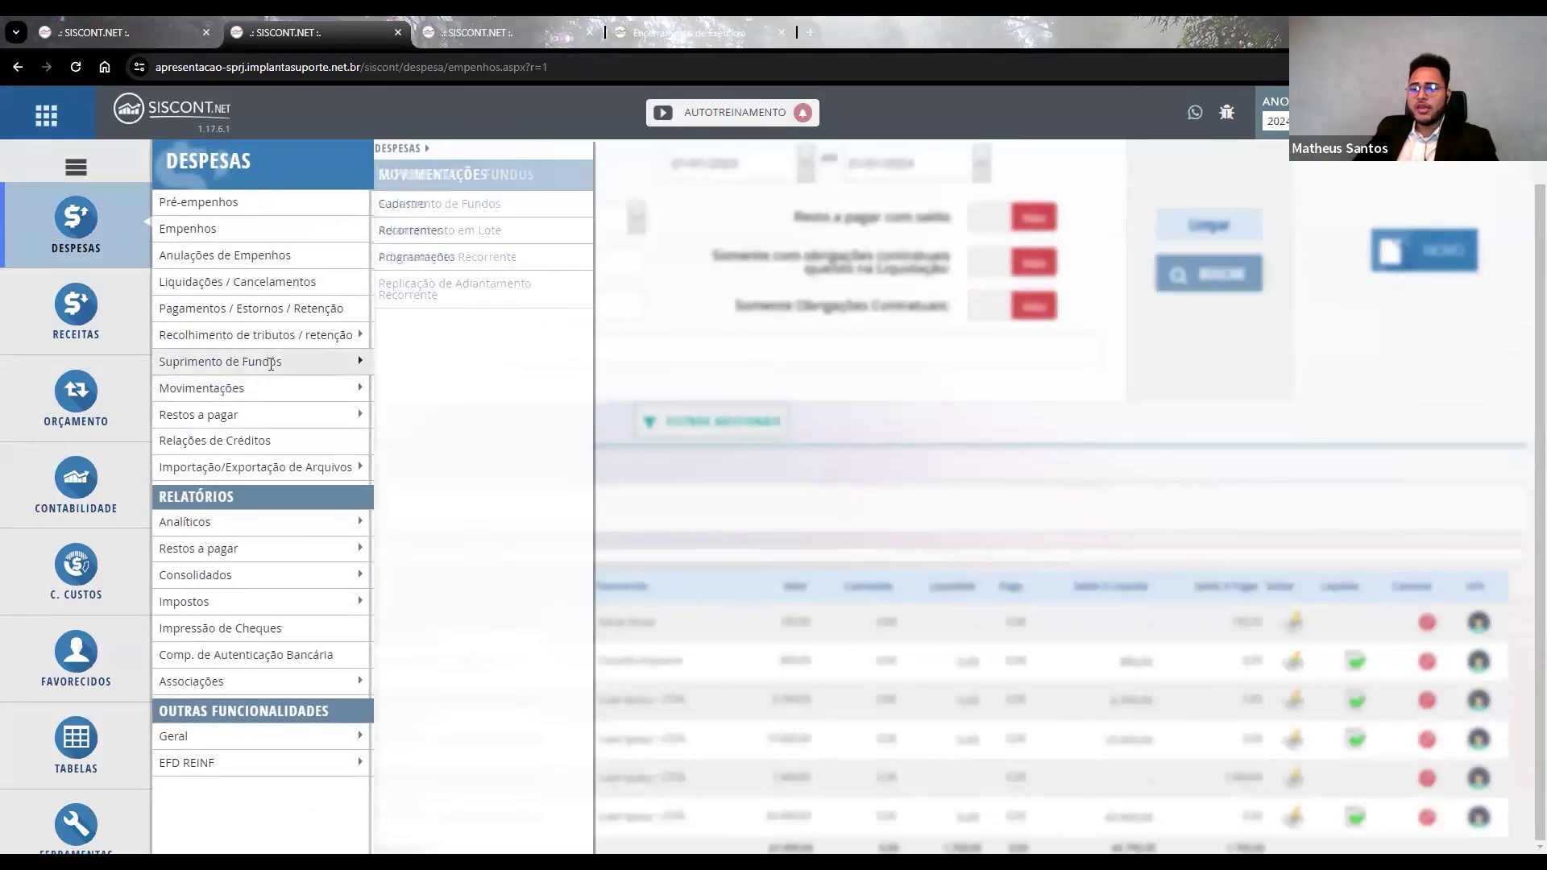
{"action": "mouse_move", "coordinate": [271, 363]}
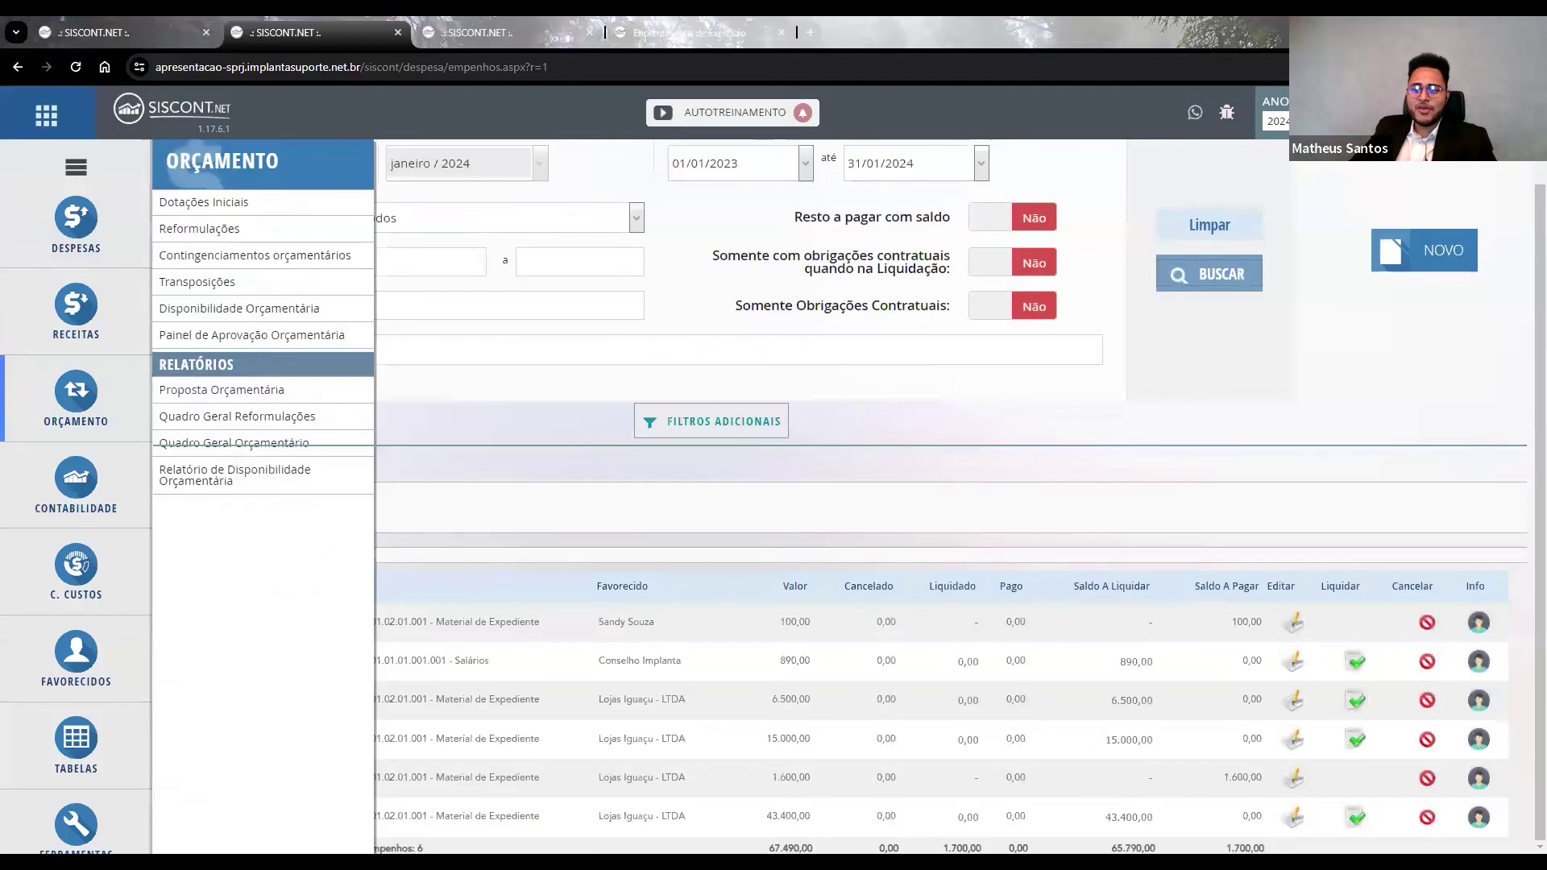
{"action": "mouse_move", "coordinate": [192, 271]}
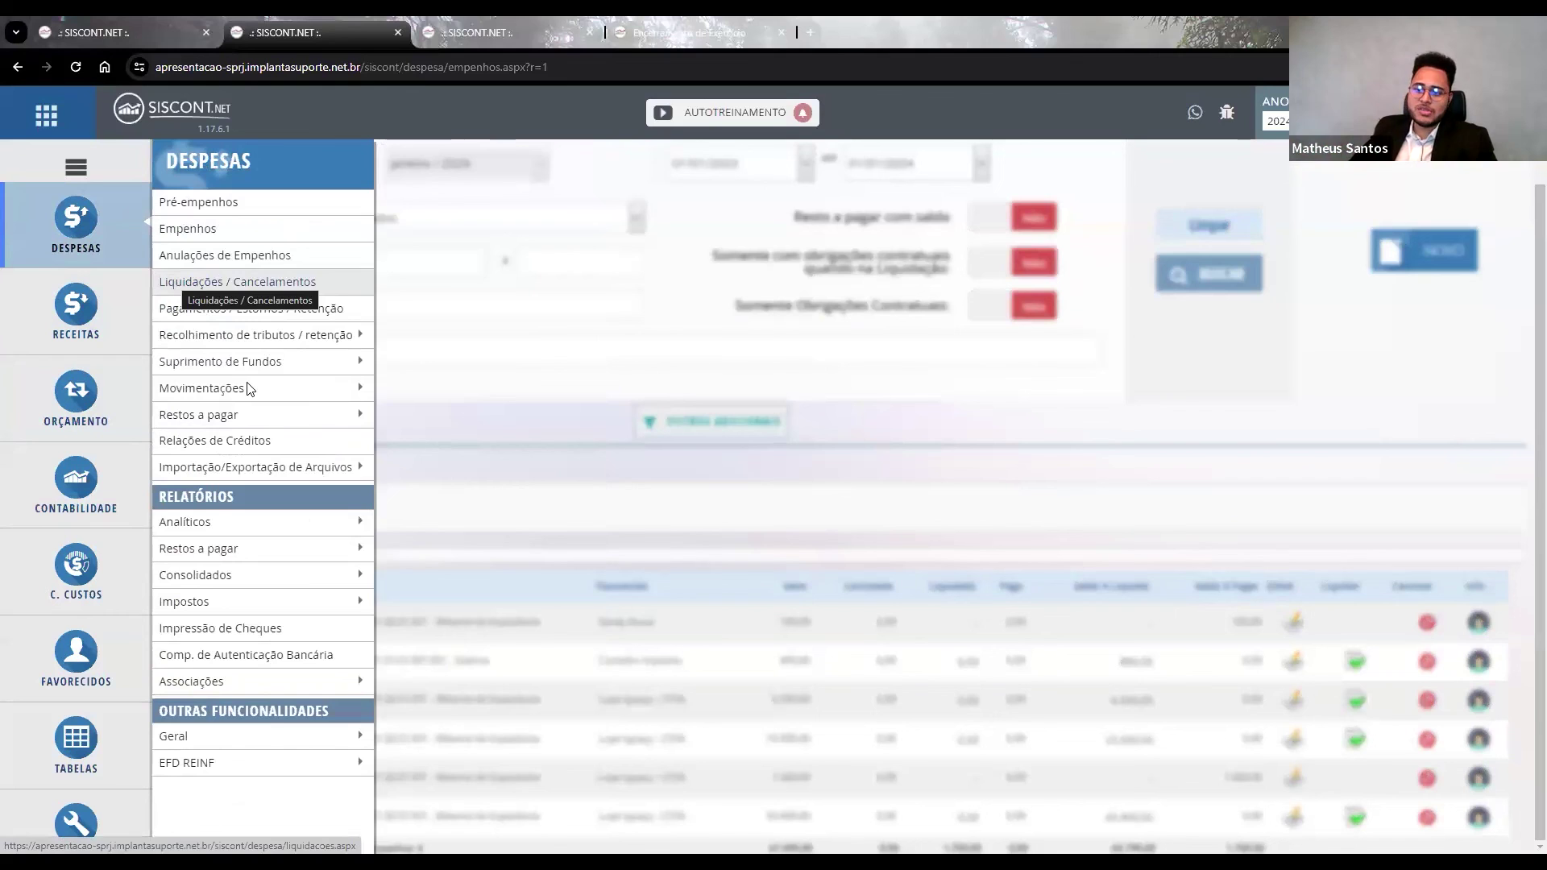
{"action": "mouse_move", "coordinate": [263, 403]}
{"action": "mouse_move", "coordinate": [129, 387]}
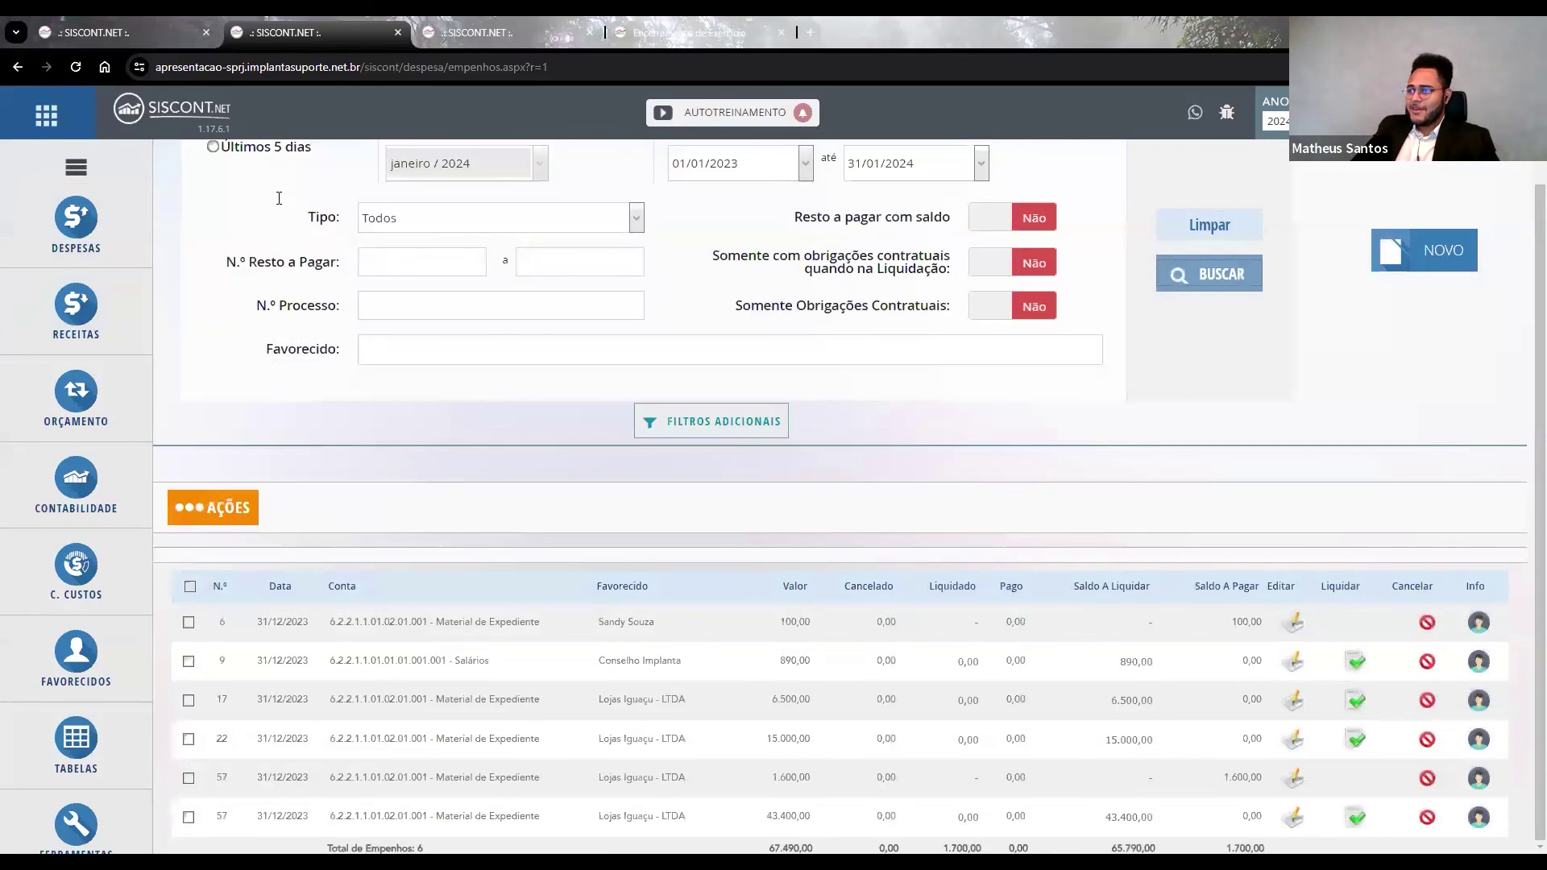